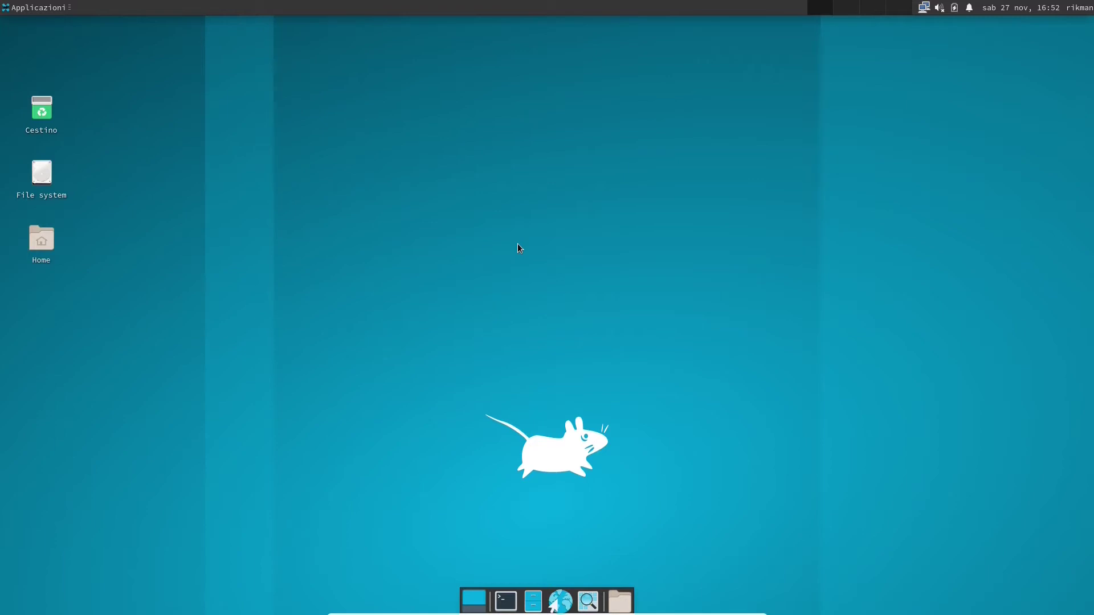
# Start a full system update with sudo pacman -Syu in a terminal, entering the account password, and abort it after reviewing the package list
pyautogui.click(506, 602)
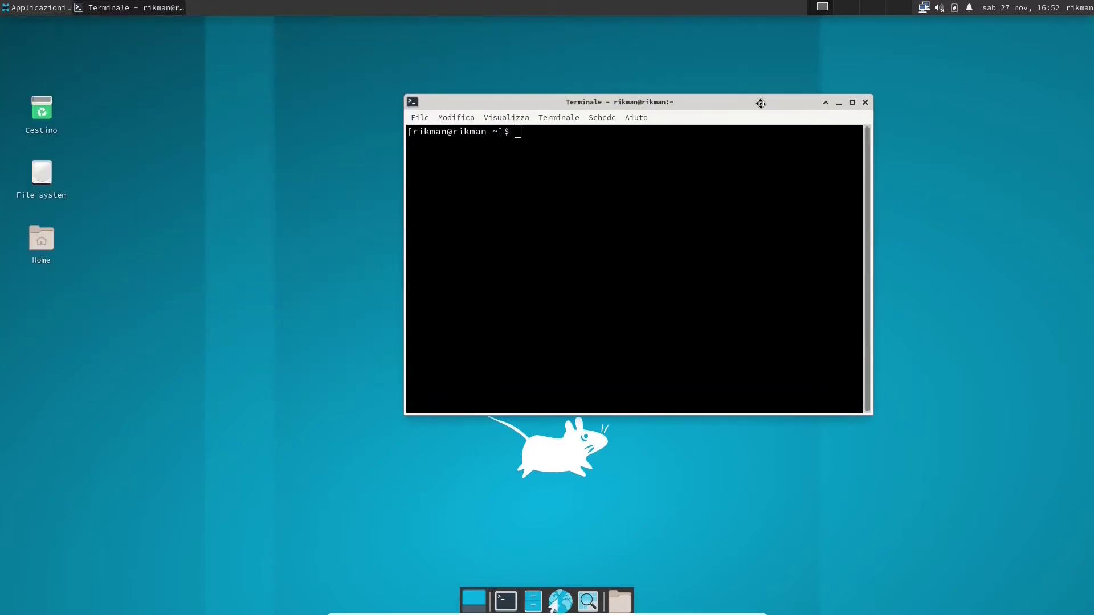
pyautogui.moveTo(637, 105); pyautogui.dragTo(618, 110)
pyautogui.write('sudo ')
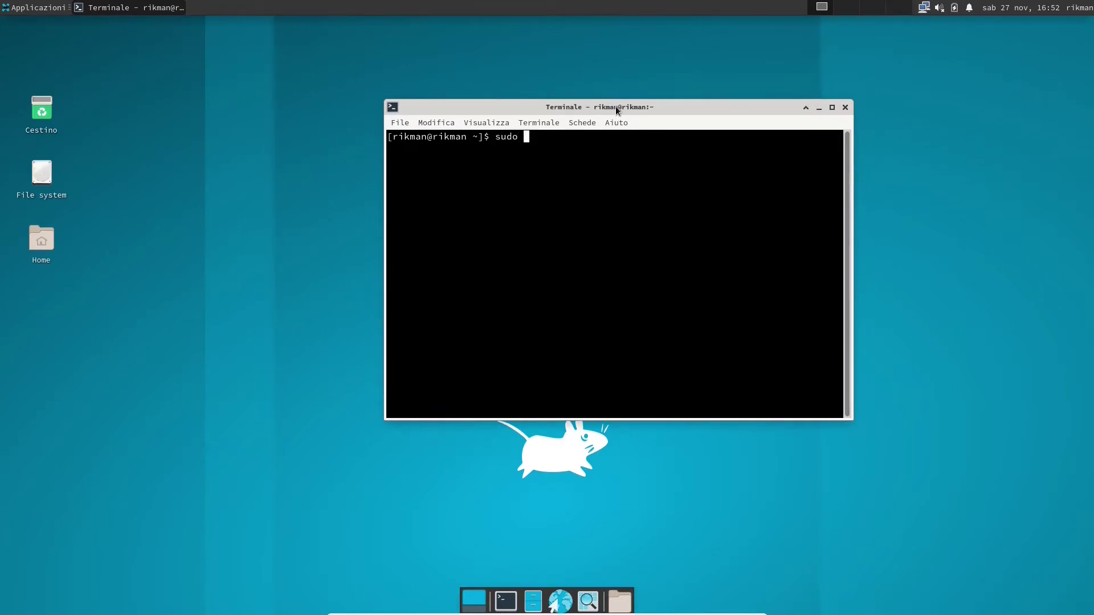
pyautogui.write('pacman -Syu')
pyautogui.press('Return')
pyautogui.press('Return')
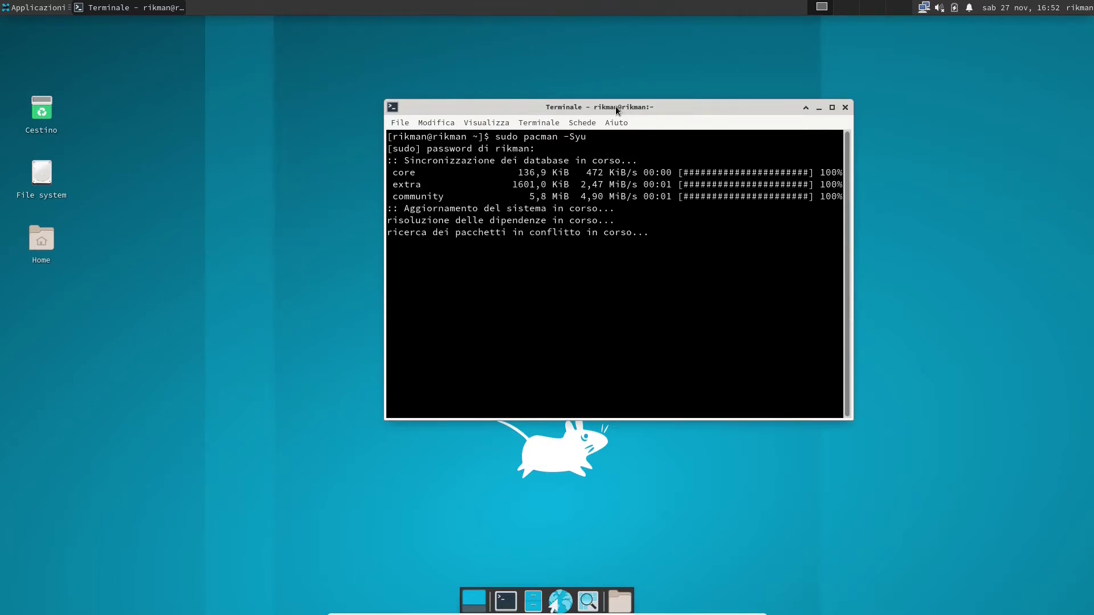
pyautogui.scroll(10, 567, 225)
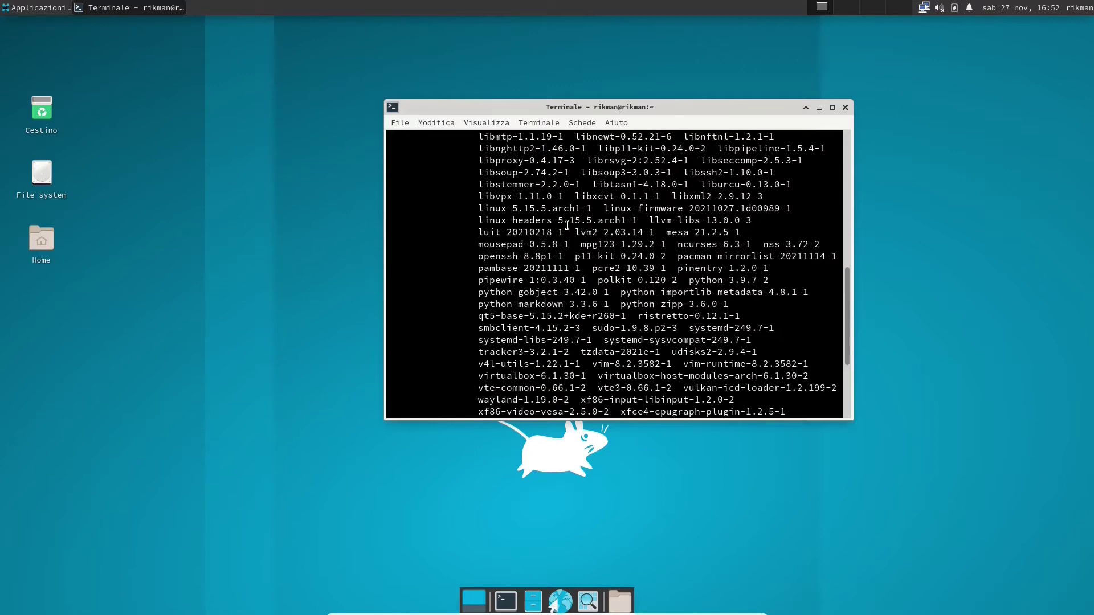
pyautogui.click(845, 107)
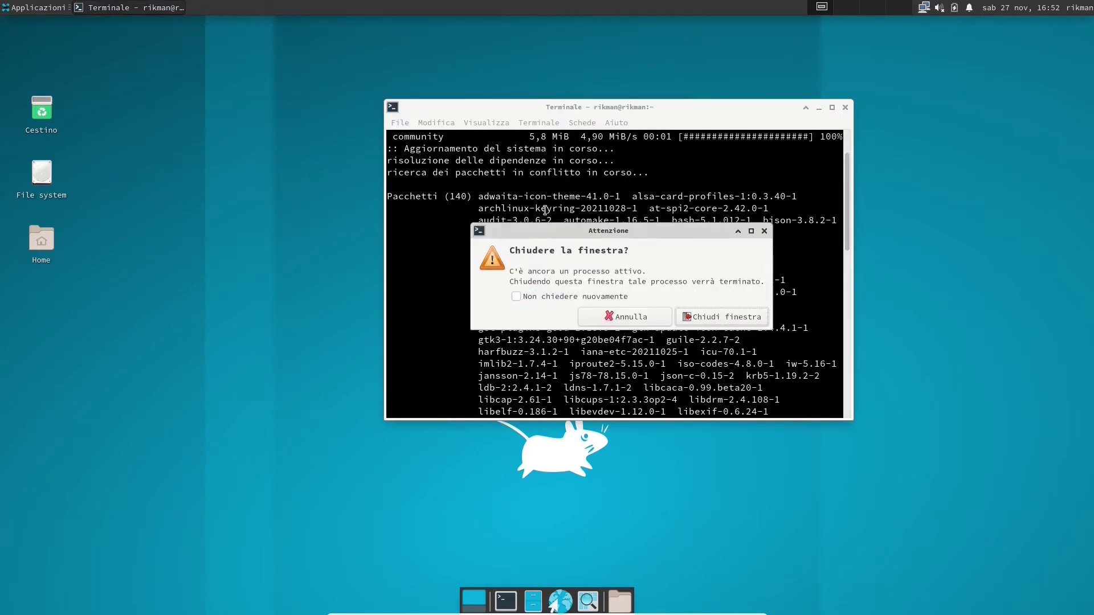
pyautogui.click(701, 316)
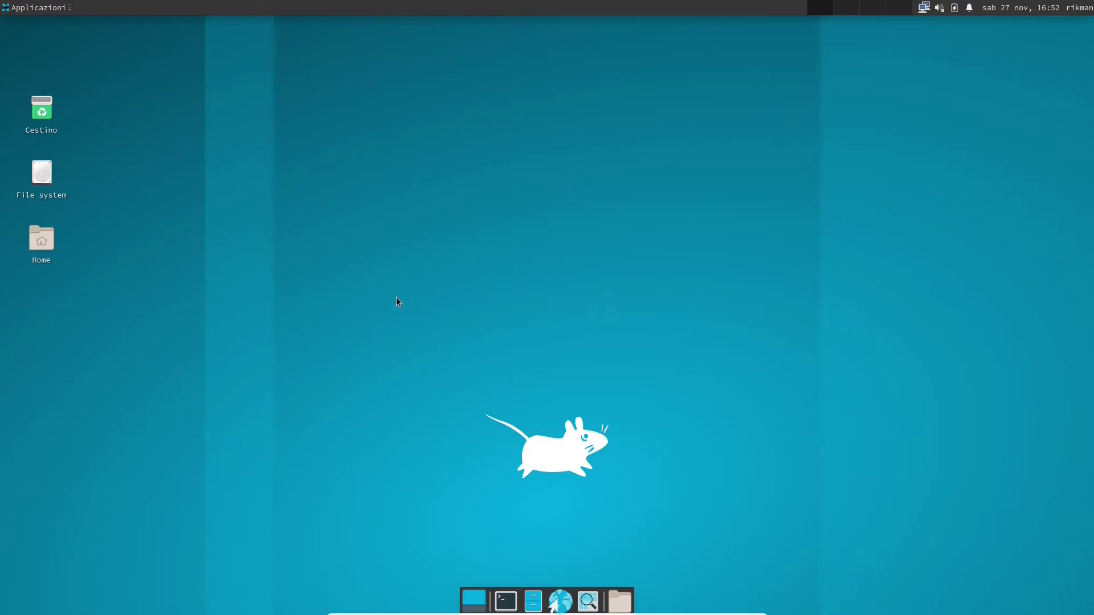
# Move the Cestino, File system and Home desktop icons together up to the top of their column
pyautogui.moveTo(113, 117); pyautogui.dragTo(33, 255)
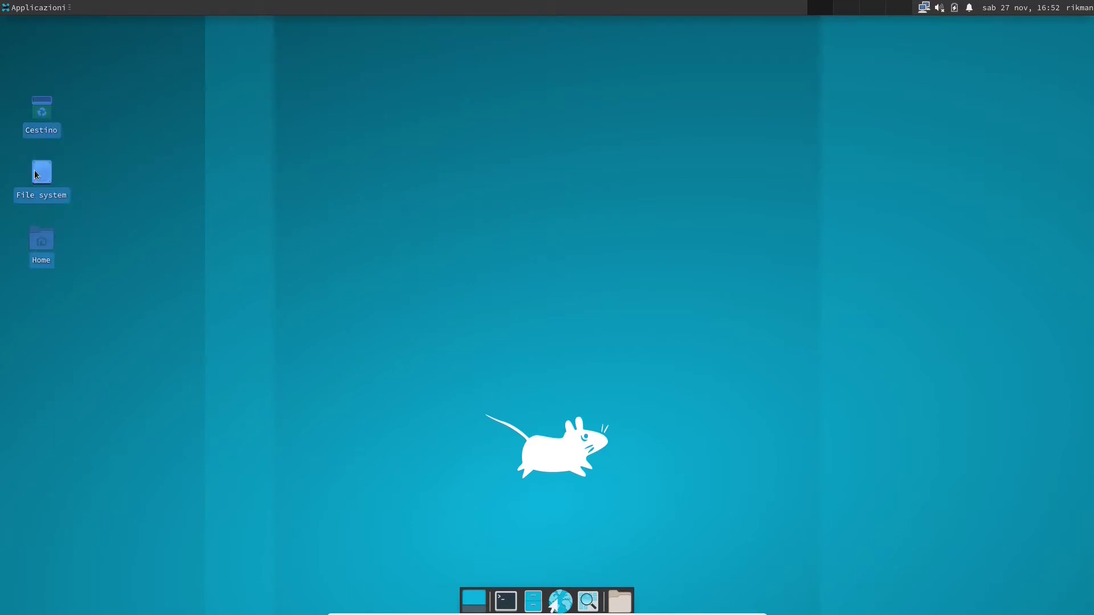
pyautogui.moveTo(26, 124); pyautogui.dragTo(21, 66)
pyautogui.click(114, 125)
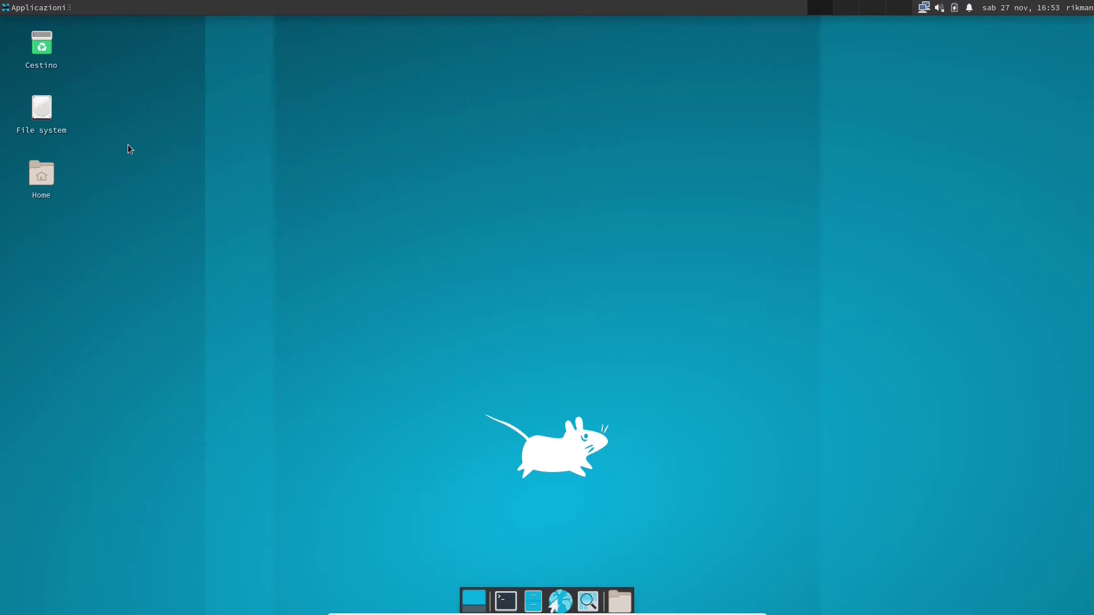
pyautogui.click(560, 601)
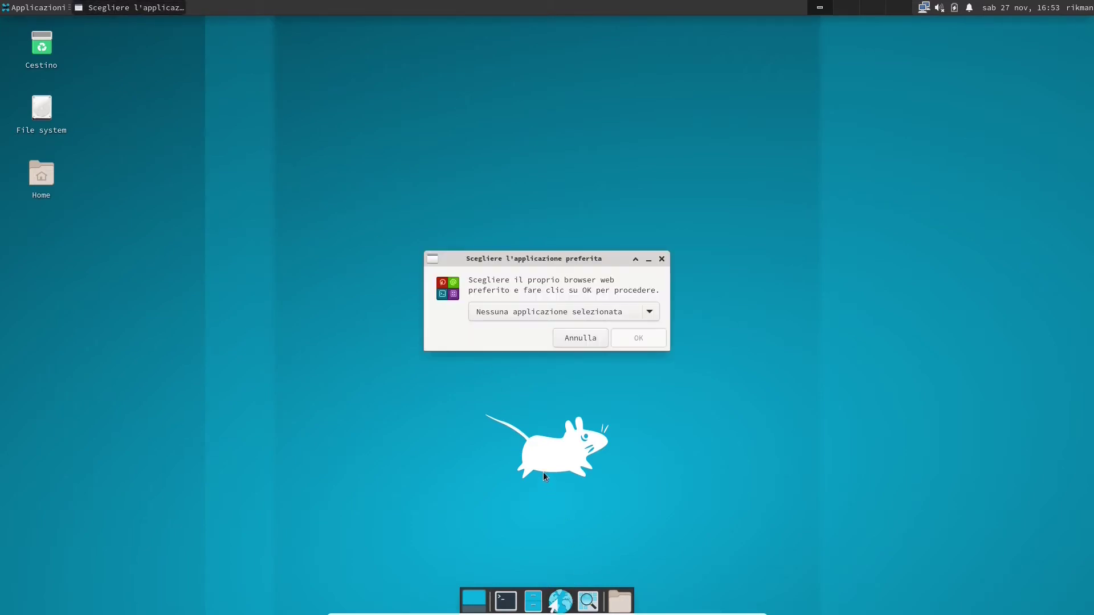
pyautogui.click(561, 311)
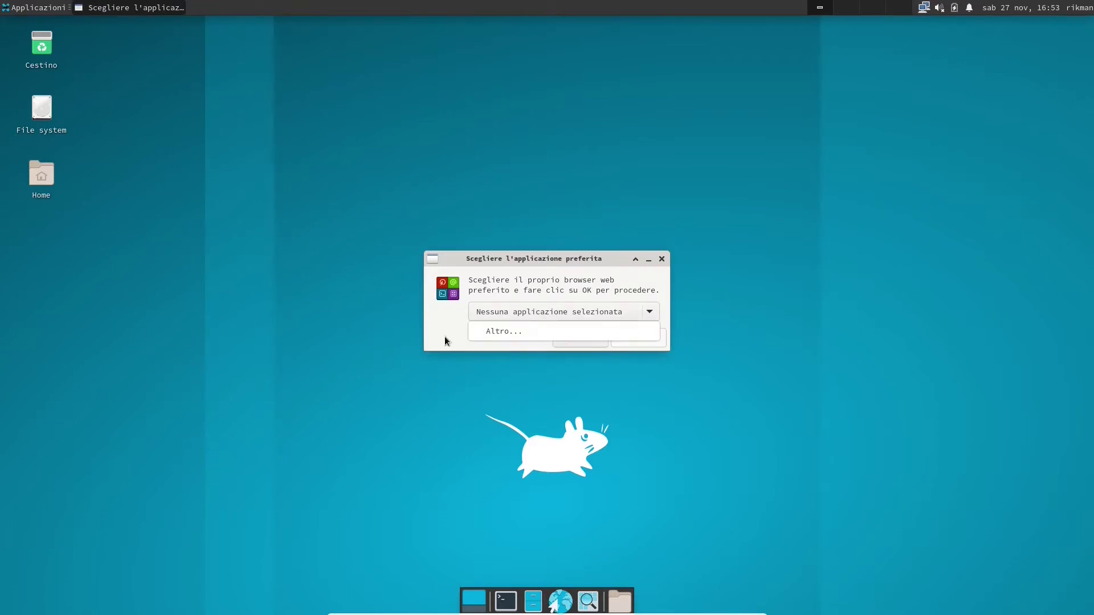
pyautogui.click(518, 329)
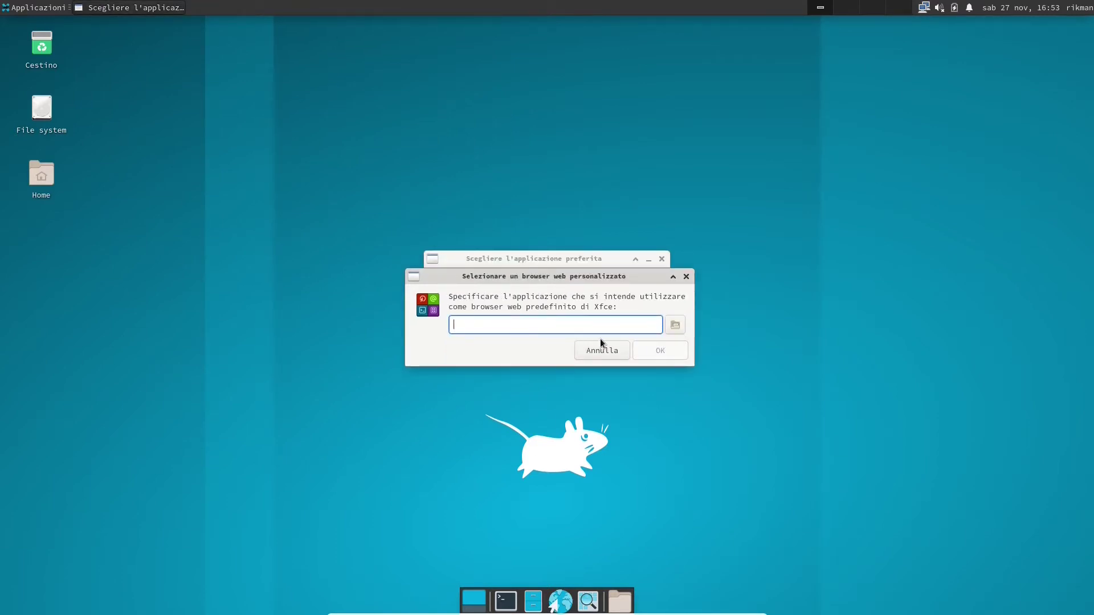
pyautogui.click(614, 350)
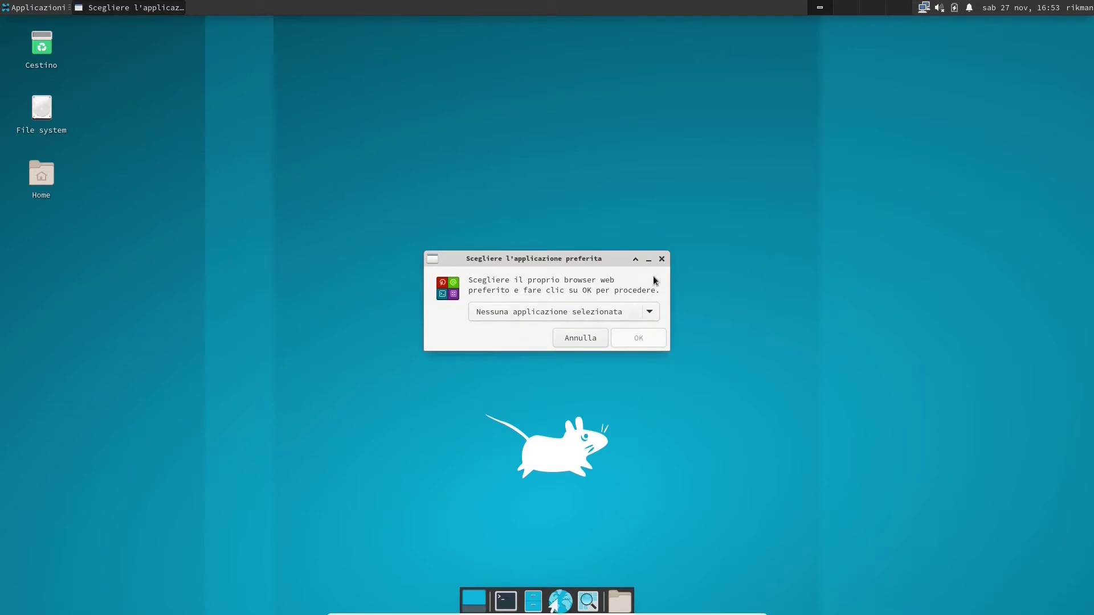
pyautogui.click(662, 258)
# Install Firefox from a terminal with sudo pacman -S firefox, entering the account password and accepting the default ttf-font provider, and close the terminal
pyautogui.click(506, 602)
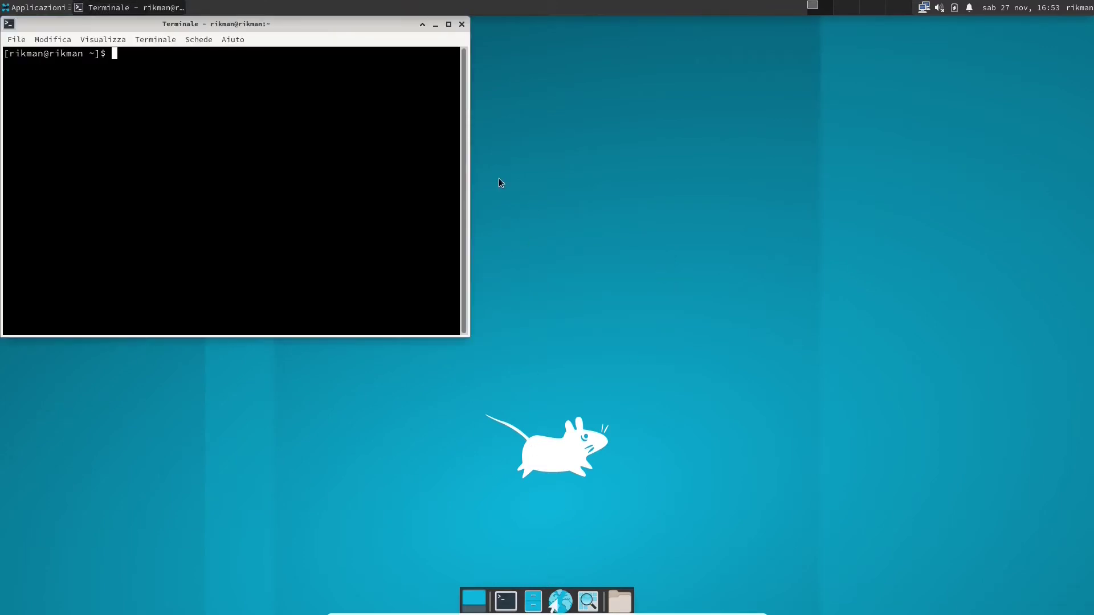
pyautogui.write('sudo pacman -S firefoz')
pyautogui.press('Return')
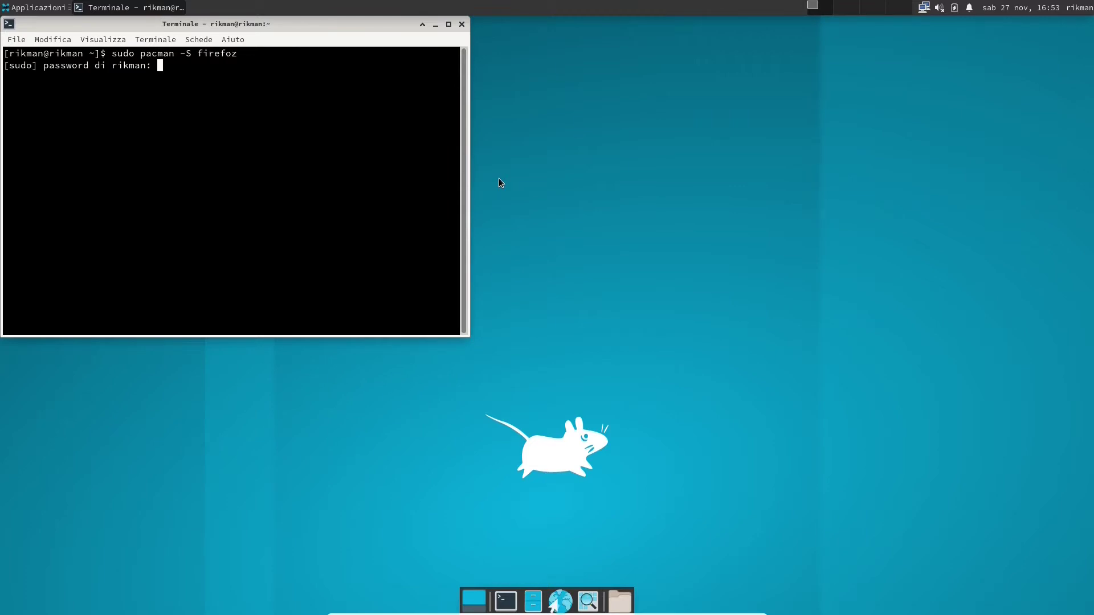
pyautogui.press('Return')
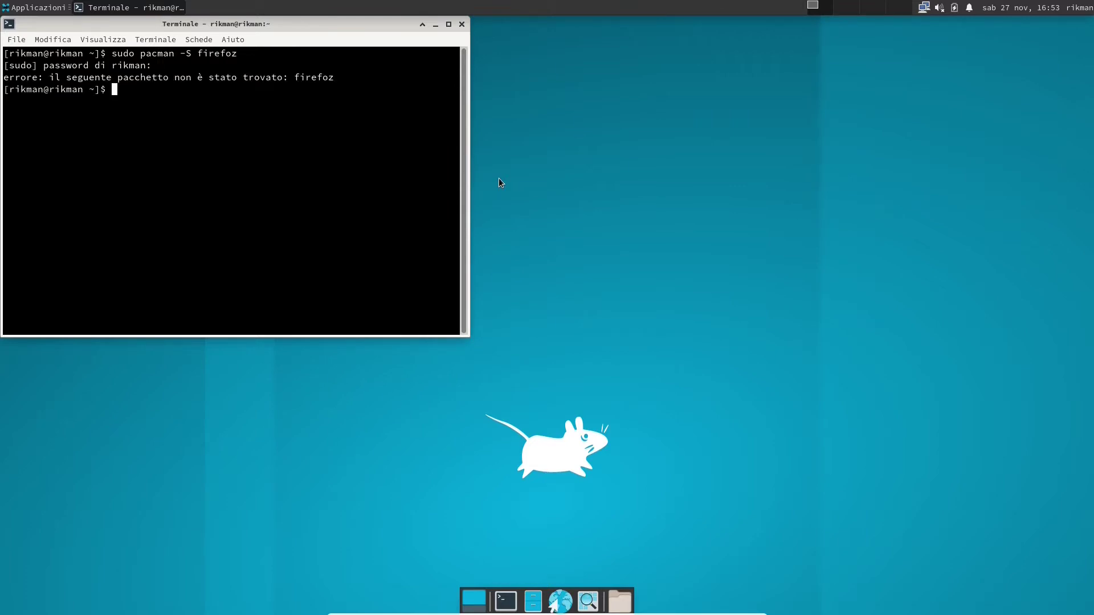
pyautogui.press('Up')
pyautogui.press('Return')
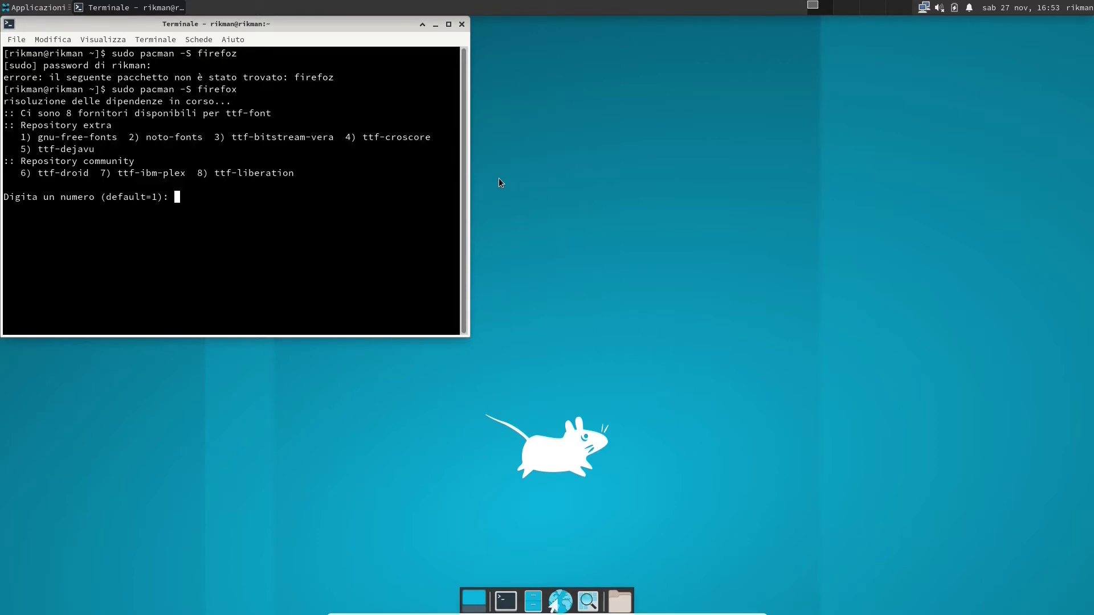
pyautogui.press('Return')
pyautogui.press('Return')
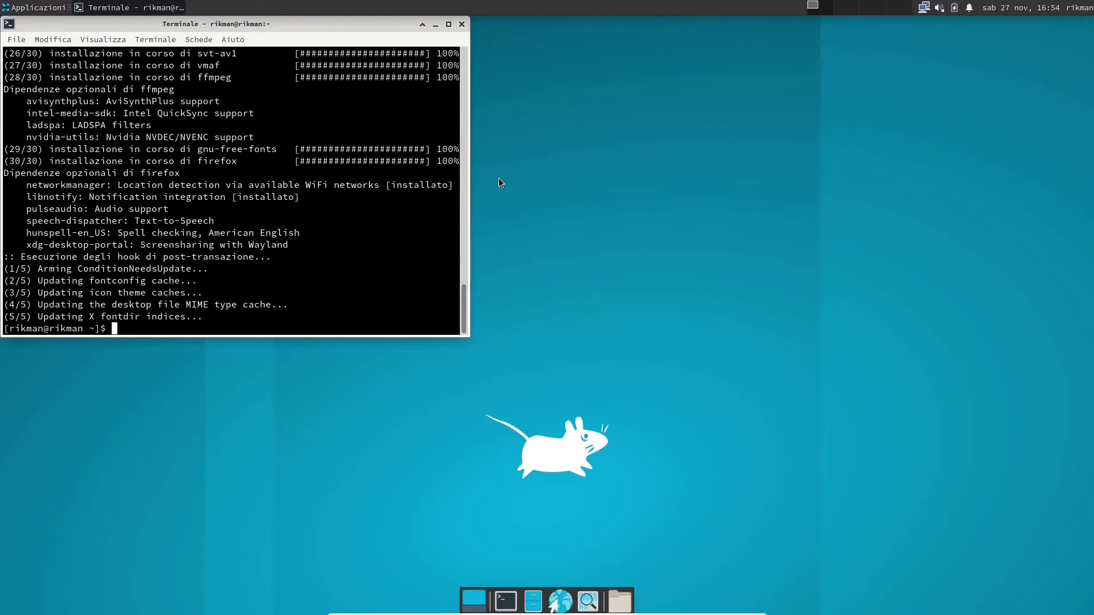
pyautogui.click(462, 24)
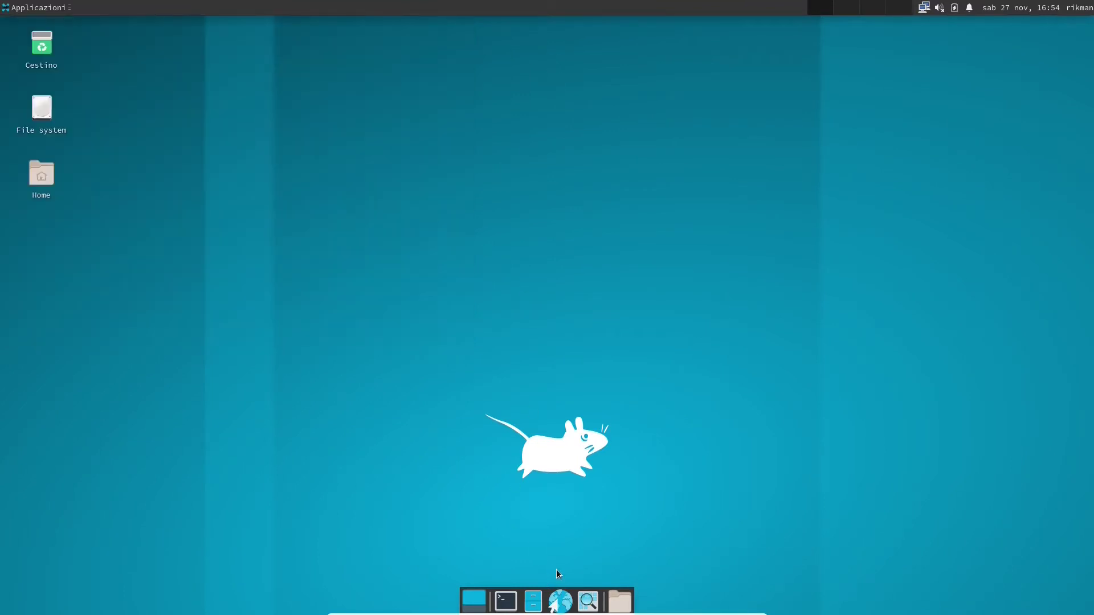
# Launch Firefox and leave only a new blank tab open, closing the welcome and privacy notice tabs
pyautogui.click(561, 600)
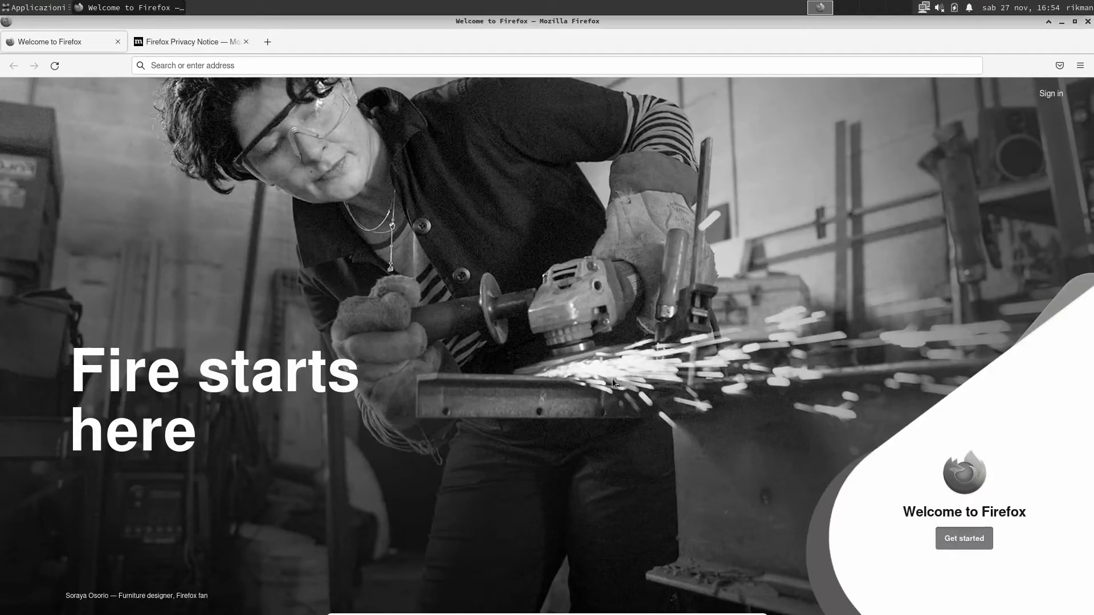
pyautogui.click(267, 42)
pyautogui.click(118, 42)
pyautogui.click(118, 42)
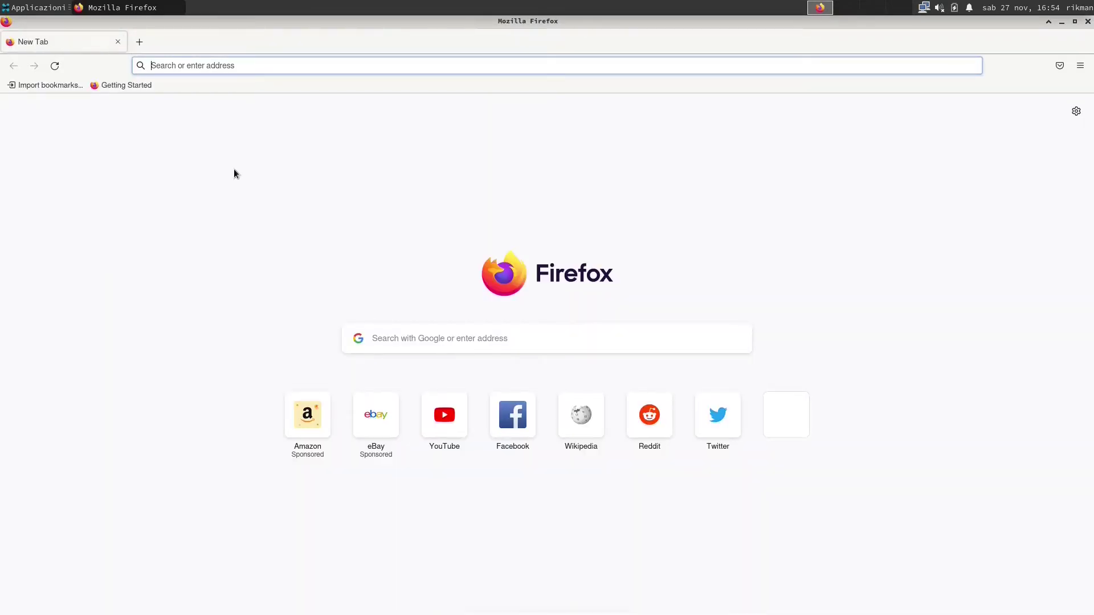
# Search Google for "arc darkest theme download" and accept the cookie terms
pyautogui.write('arc darkest theme d')
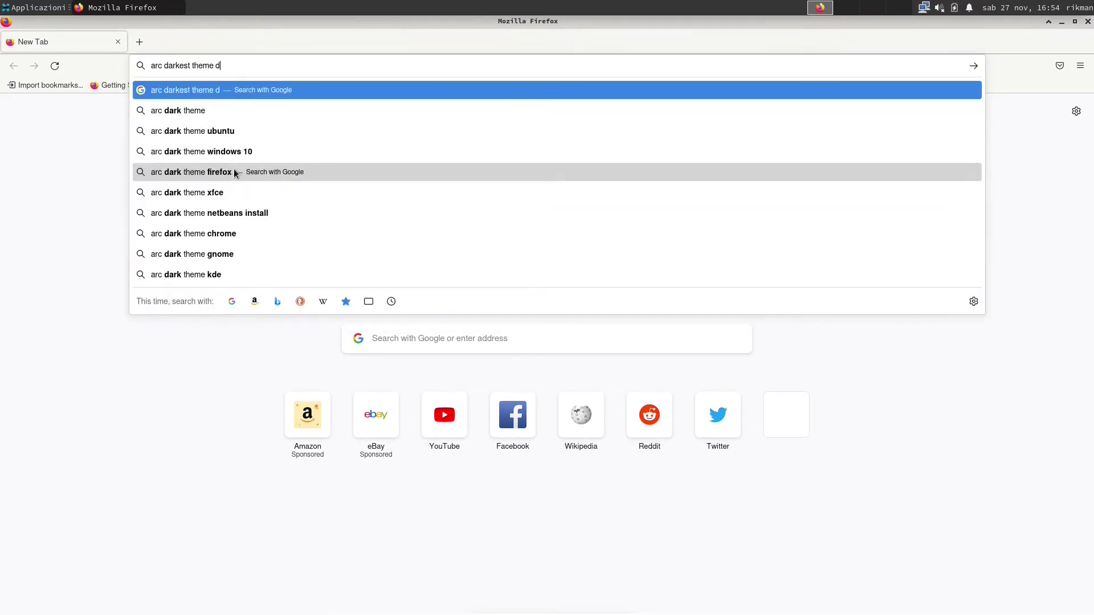
pyautogui.write('ownload')
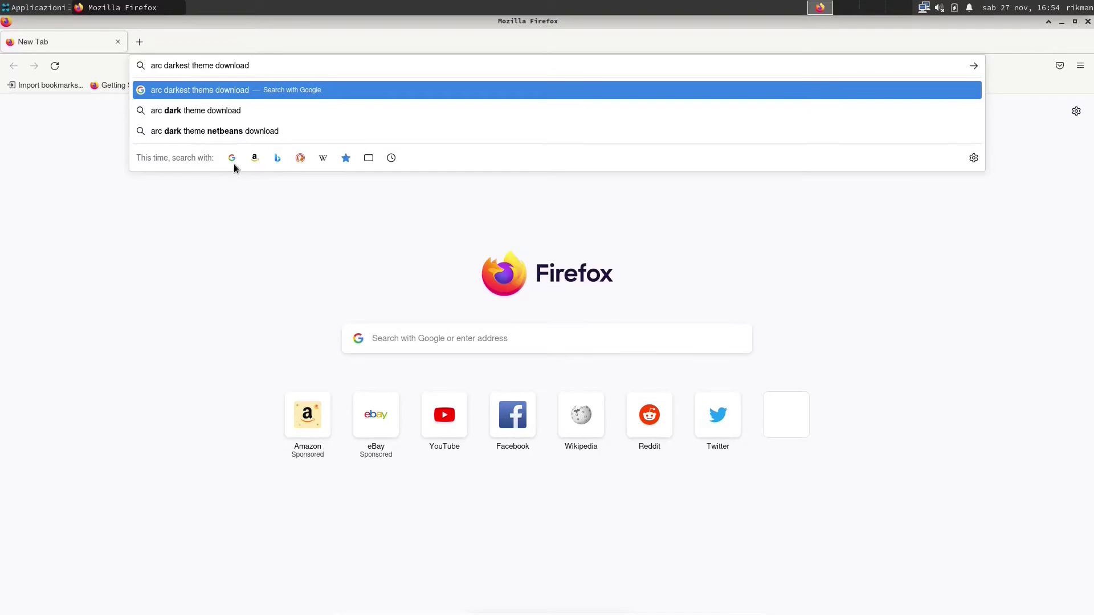
pyautogui.moveTo(152, 66); pyautogui.dragTo(252, 66)
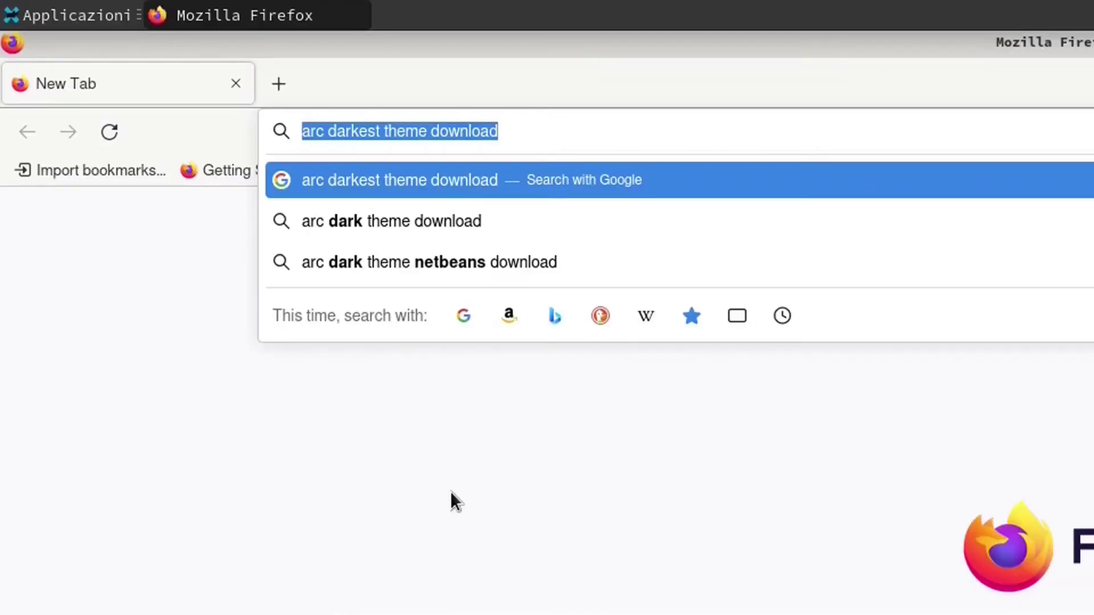
pyautogui.click(555, 180)
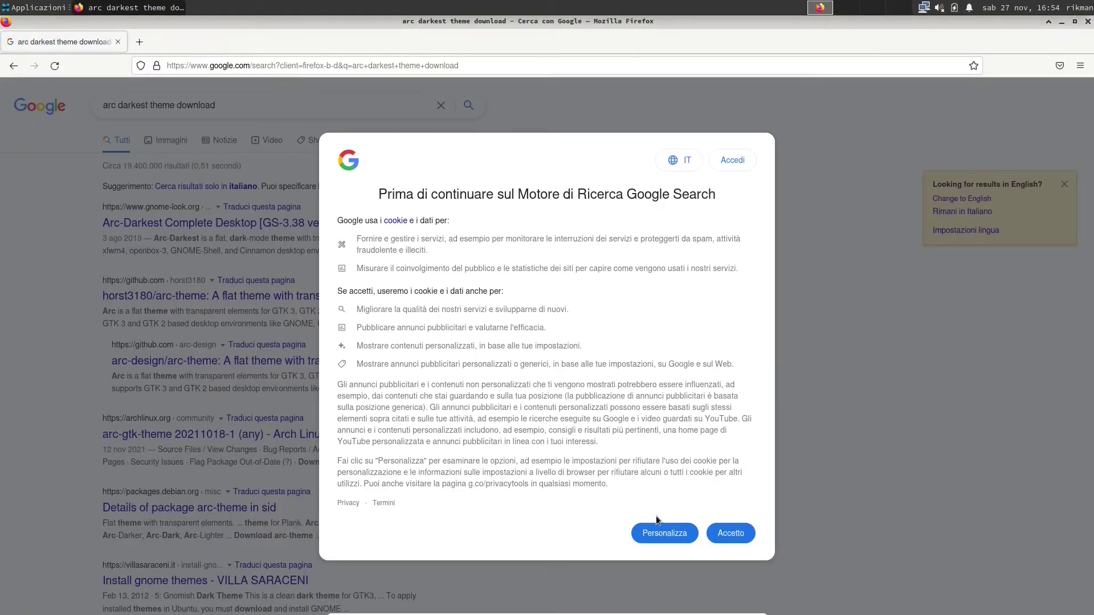
pyautogui.click(731, 533)
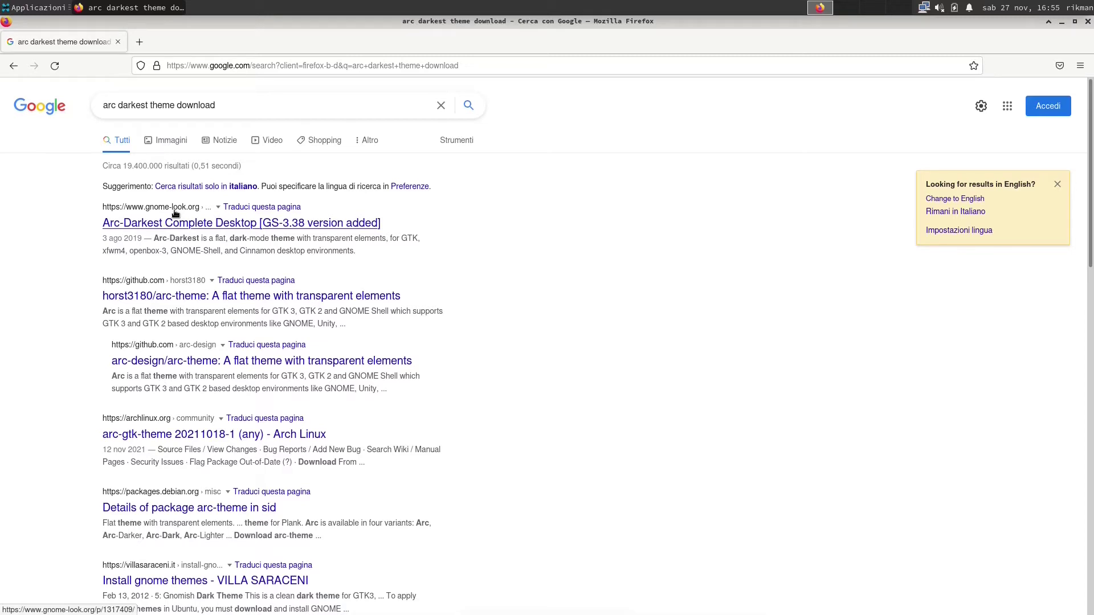
# Open the Arc-Darkest Complete Desktop page on gnome-look.org and browse its preview images and description
pyautogui.click(175, 213)
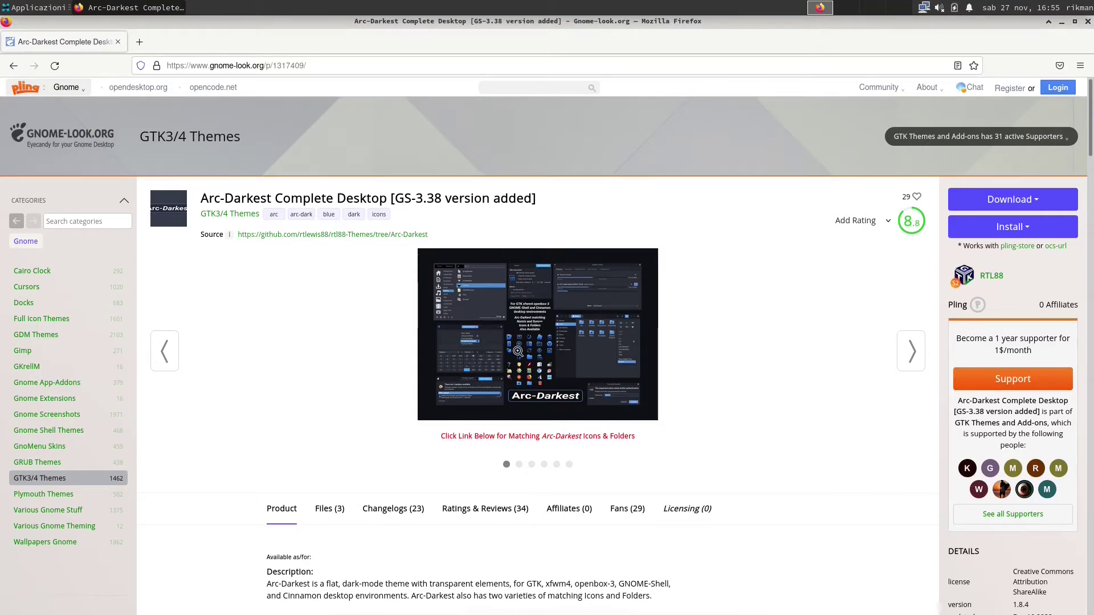
pyautogui.click(912, 351)
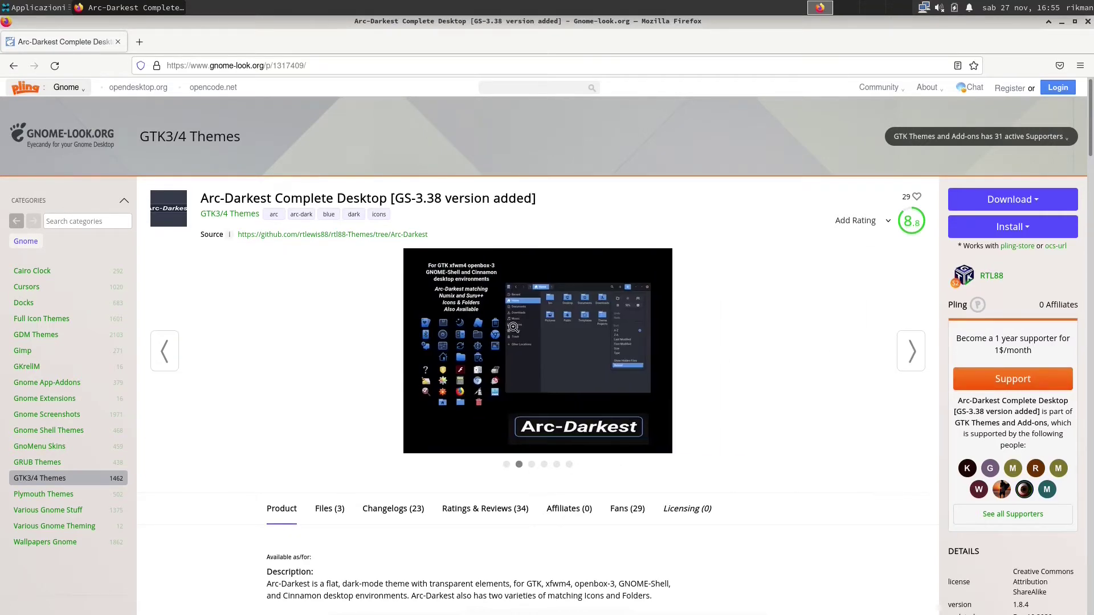
pyautogui.click(513, 328)
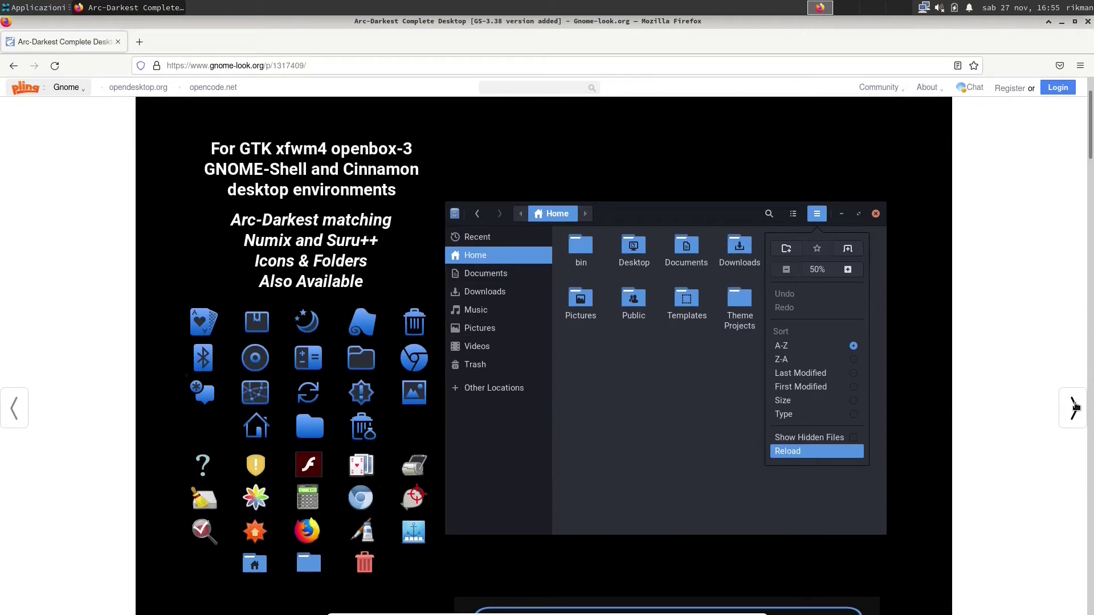
pyautogui.click(1086, 410)
pyautogui.scroll(-8, 650, 391)
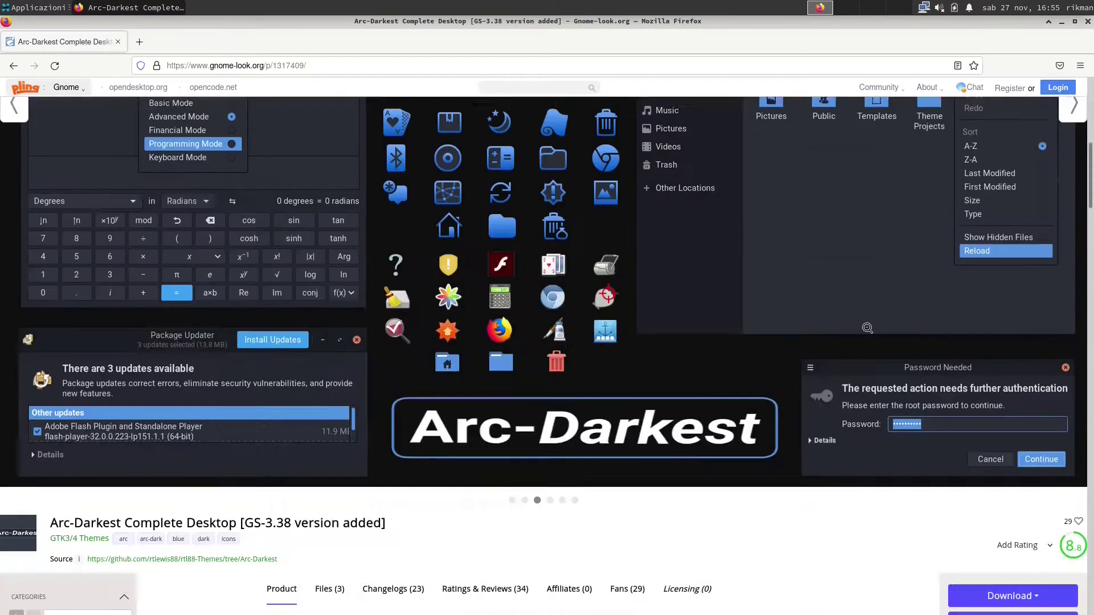
pyautogui.scroll(-1, 651, 391)
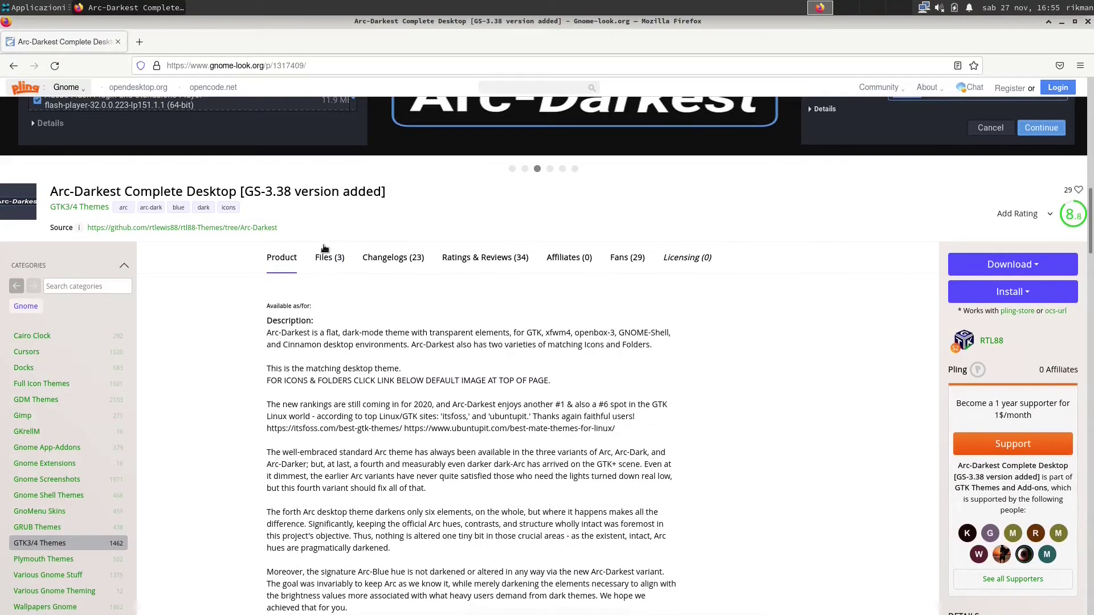
# Download Arc-Darkest_1.8.4.zip from the mirror, save the file and open its containing folder
pyautogui.click(330, 257)
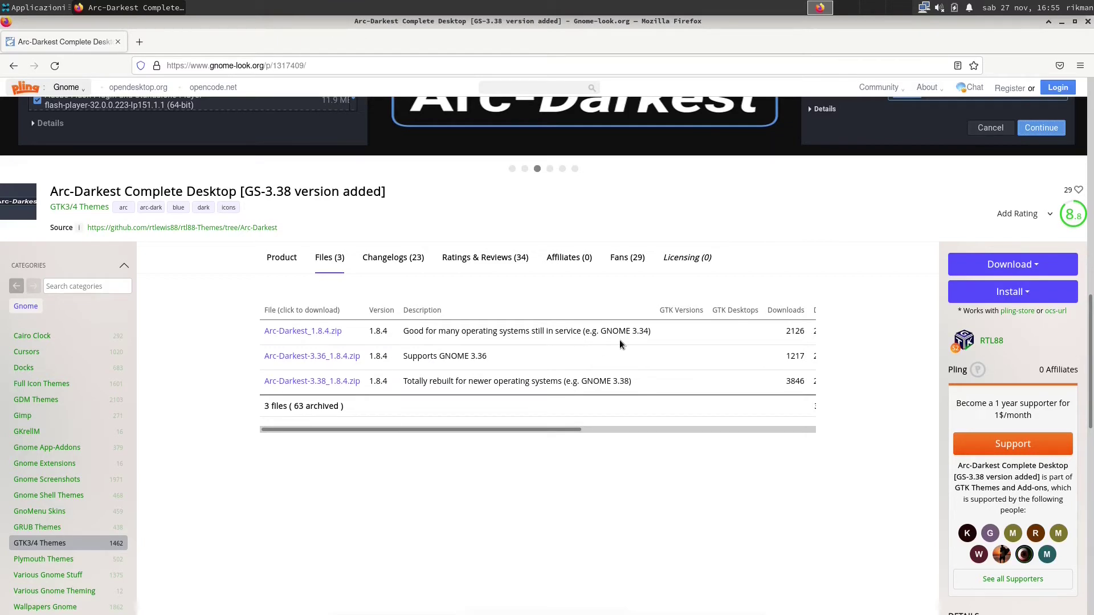
pyautogui.click(287, 333)
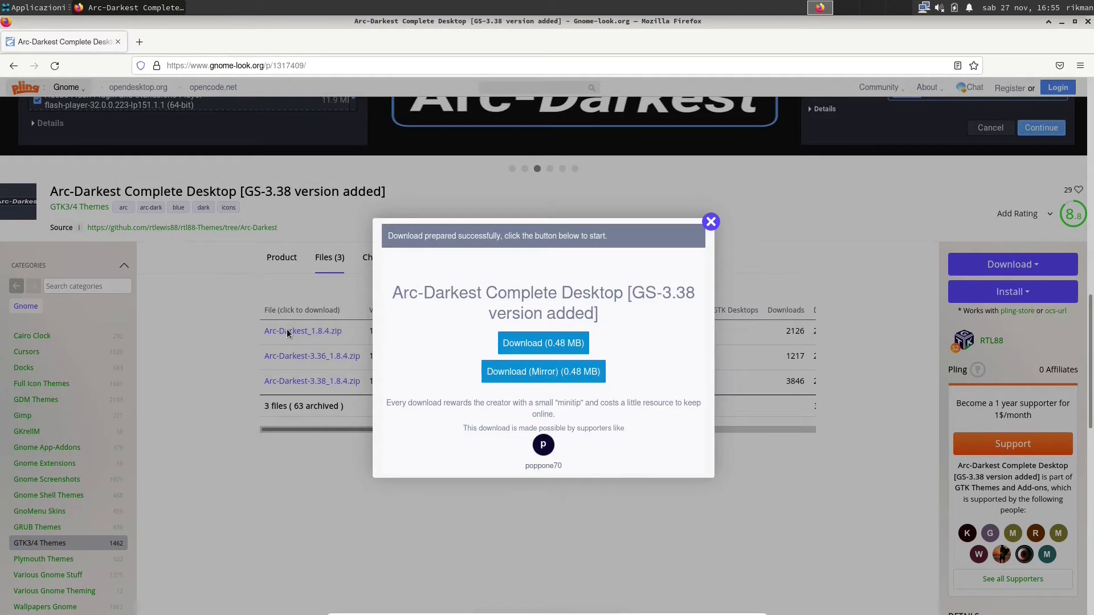
pyautogui.click(549, 372)
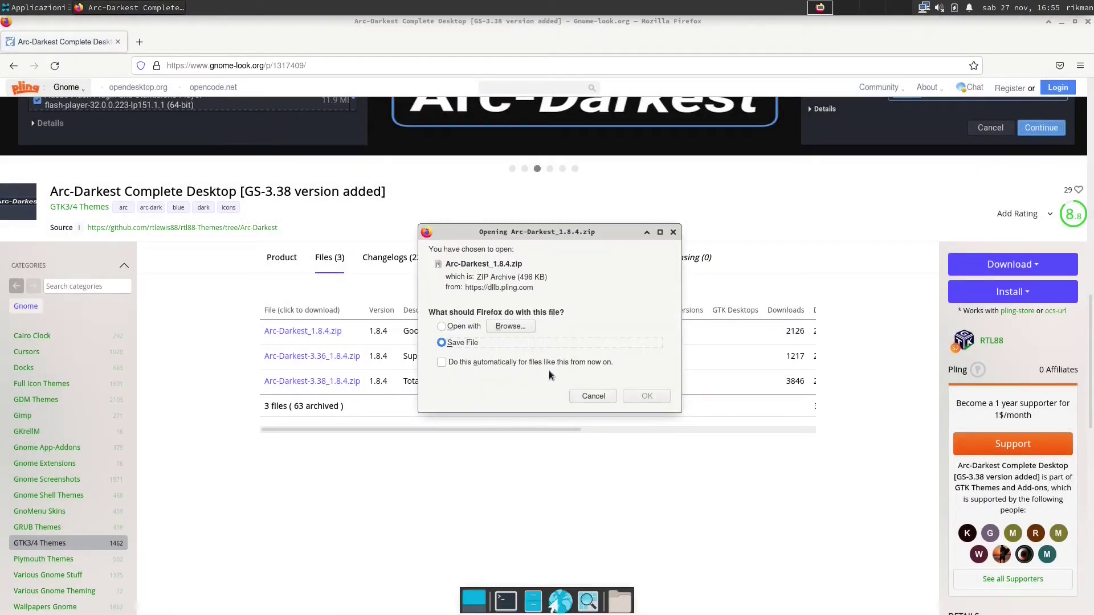
pyautogui.click(650, 395)
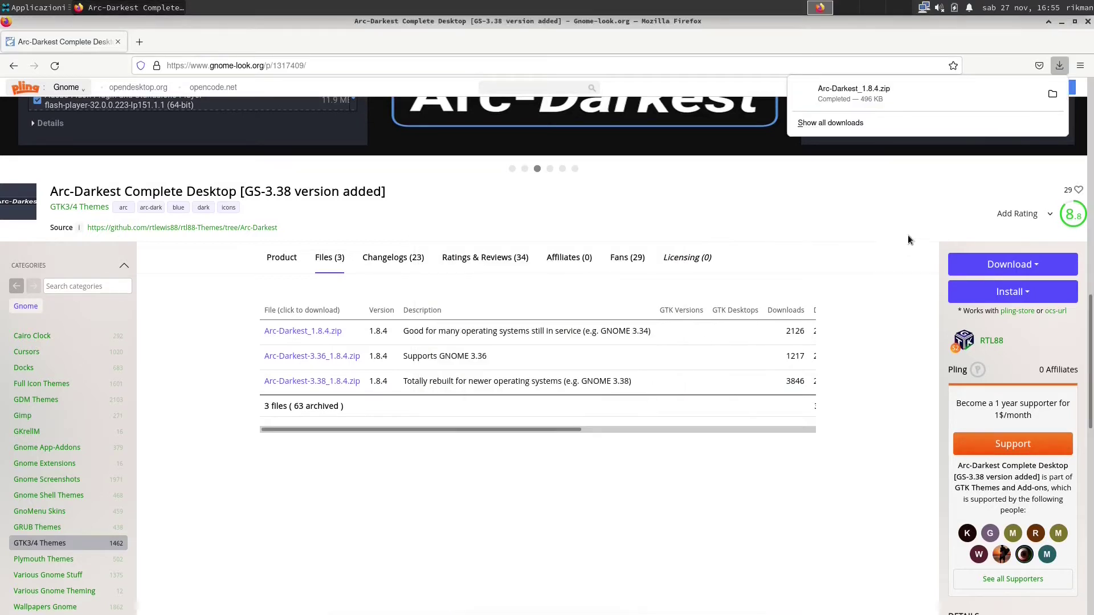
pyautogui.click(1052, 94)
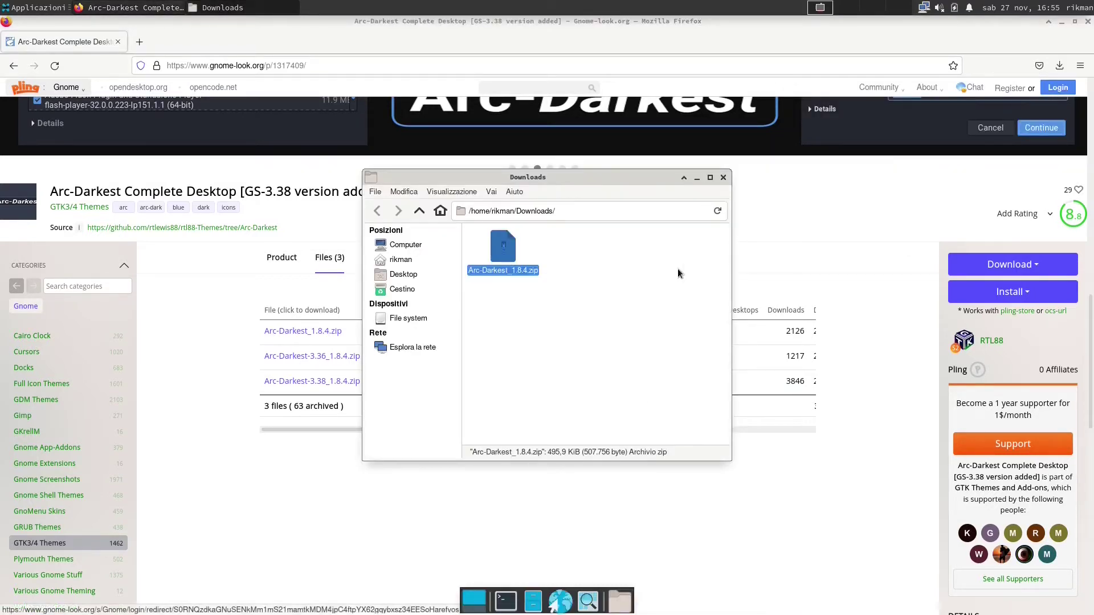
# Maximize the Downloads window and try to extract Arc-Darkest_1.8.4.zip in place
pyautogui.click(710, 178)
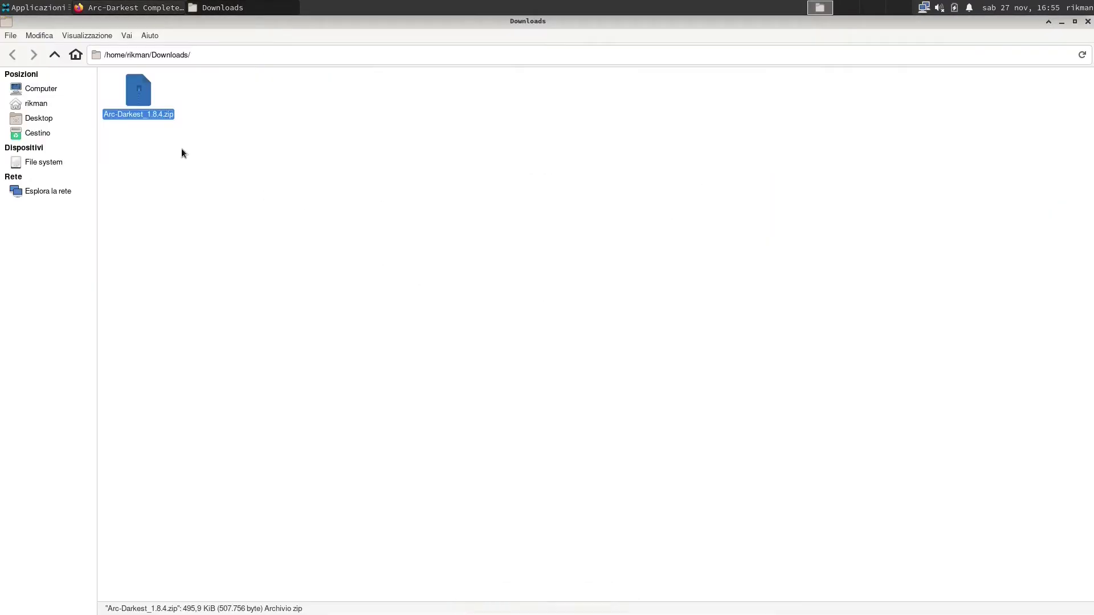
pyautogui.rightClick(126, 98)
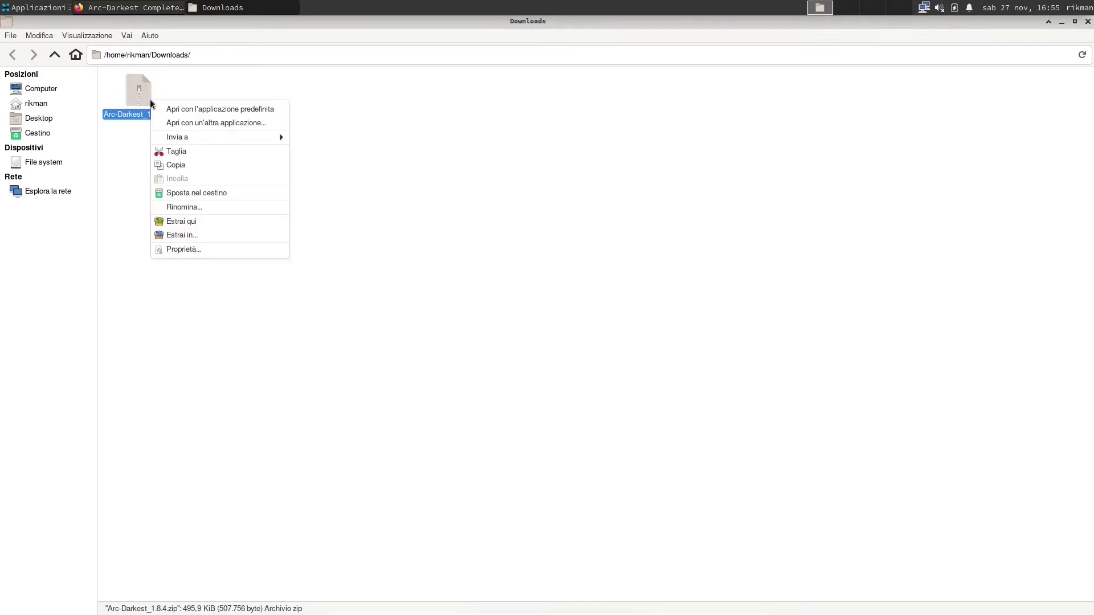
pyautogui.click(209, 220)
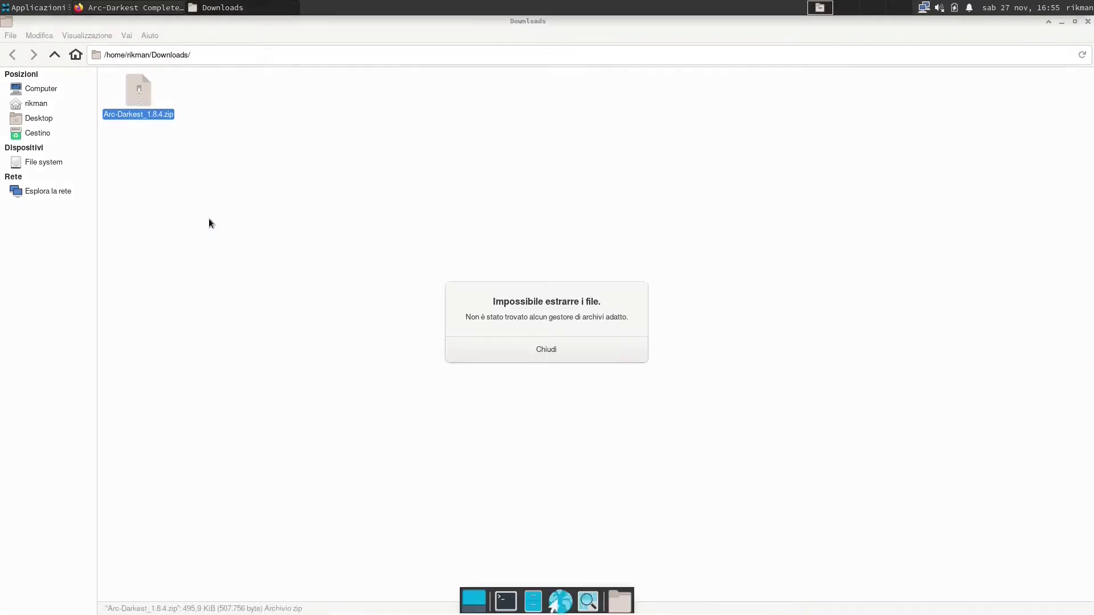
pyautogui.click(528, 351)
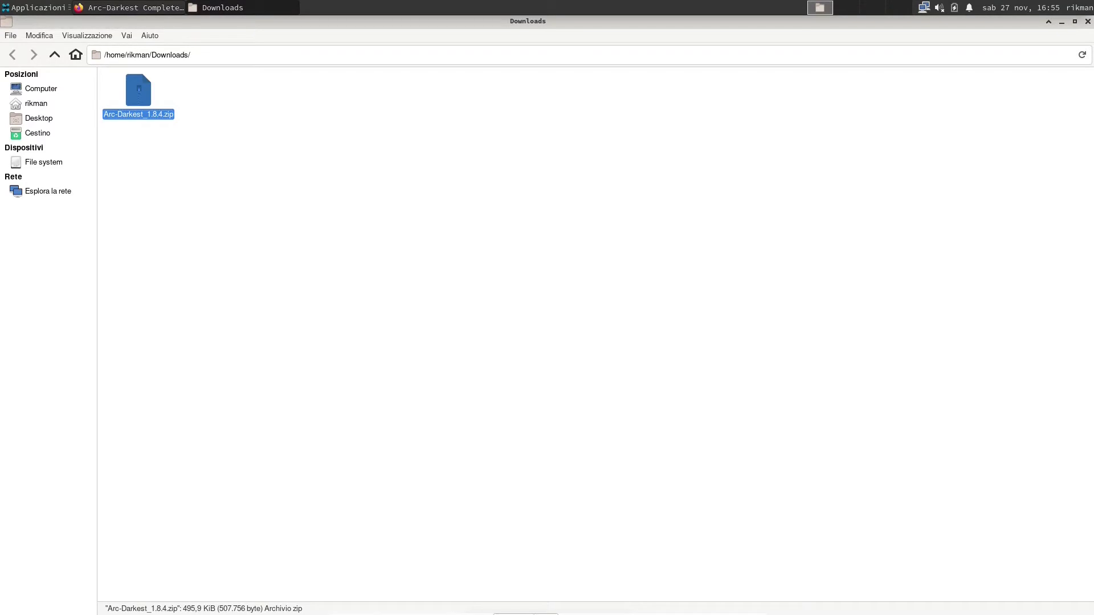
# Install the engrampa archive manager with pacman in a terminal, entering the sudo password and accepting the installation, and close the terminal
pyautogui.click(37, 7)
pyautogui.click(43, 41)
pyautogui.write('sudo pacman -S engramoa')
pyautogui.press('Return')
pyautogui.press('Return')
pyautogui.press('Up')
pyautogui.press('BackSpace')
pyautogui.press('BackSpace')
pyautogui.write('pa')
pyautogui.press('Return')
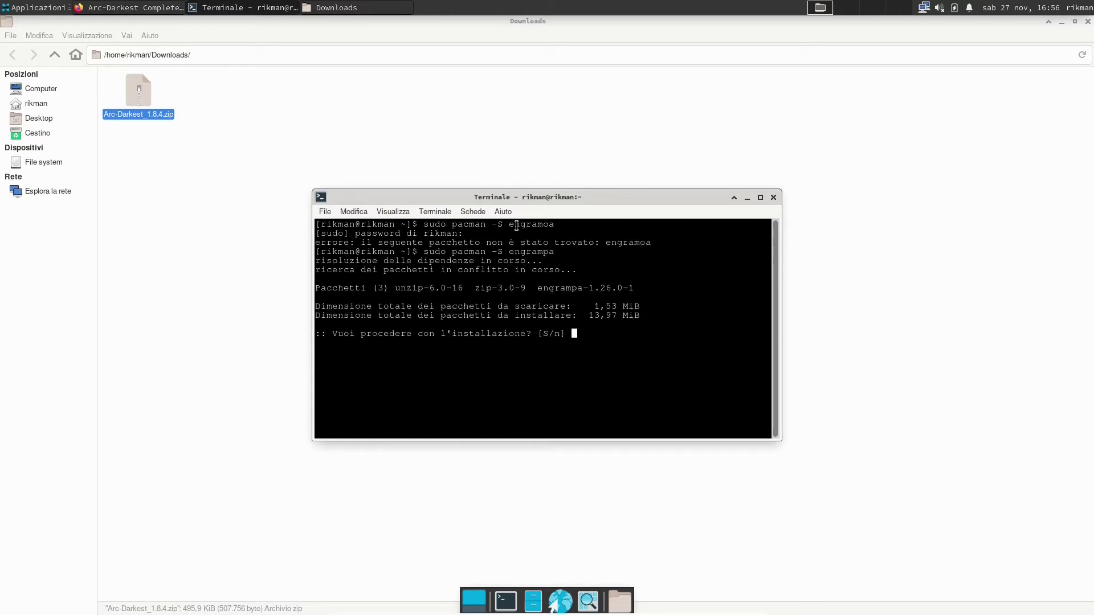
pyautogui.press('Return')
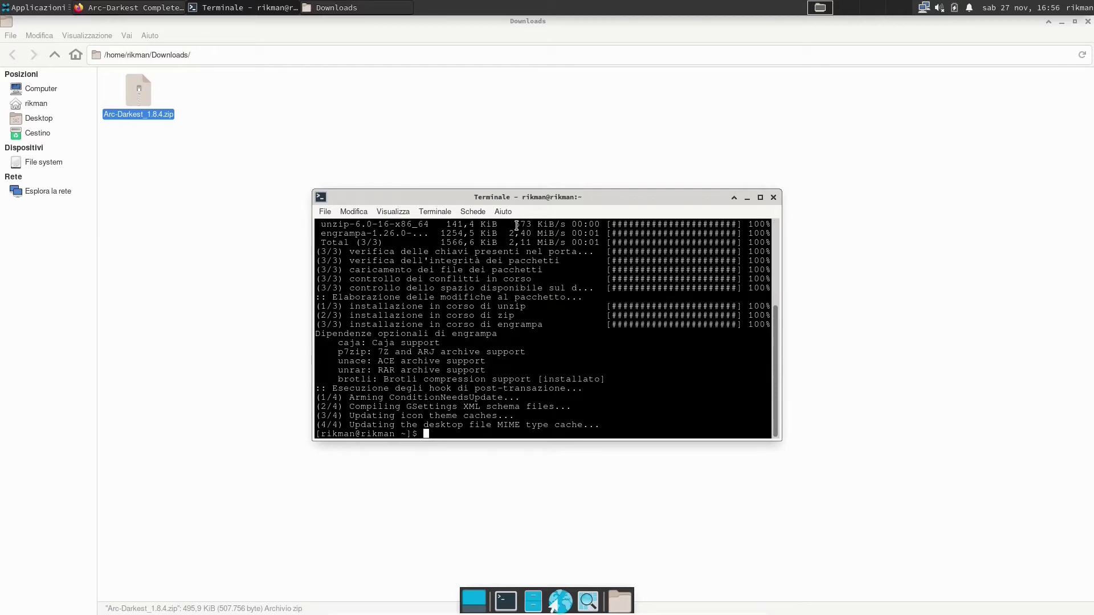
pyautogui.click(773, 197)
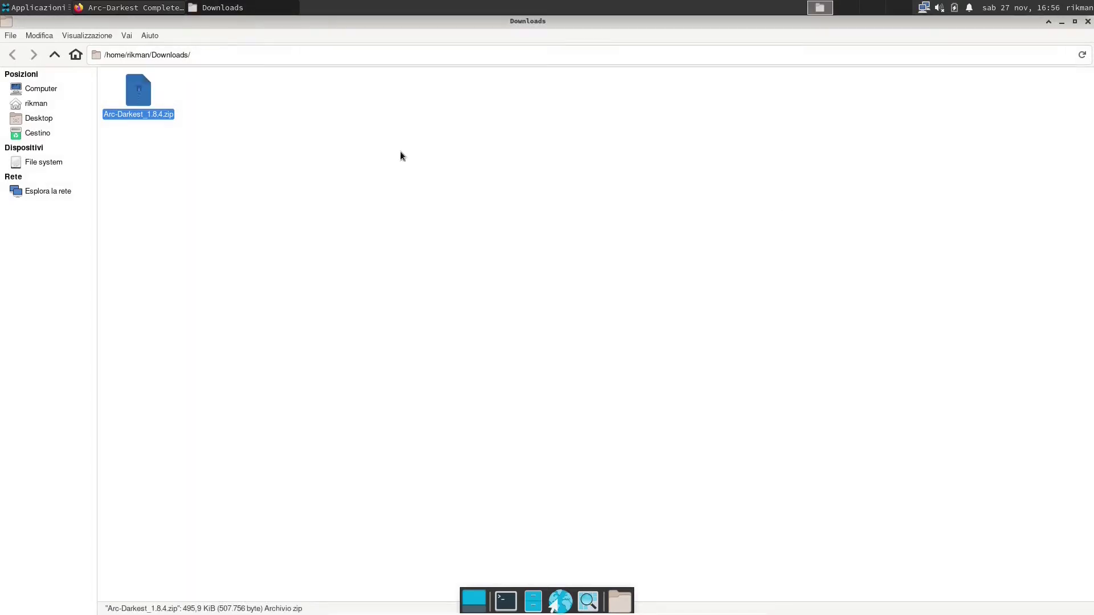
# Extract Arc-Darkest_1.8.4.zip into the Downloads folder and refresh the folder view
pyautogui.rightClick(132, 94)
pyautogui.click(179, 206)
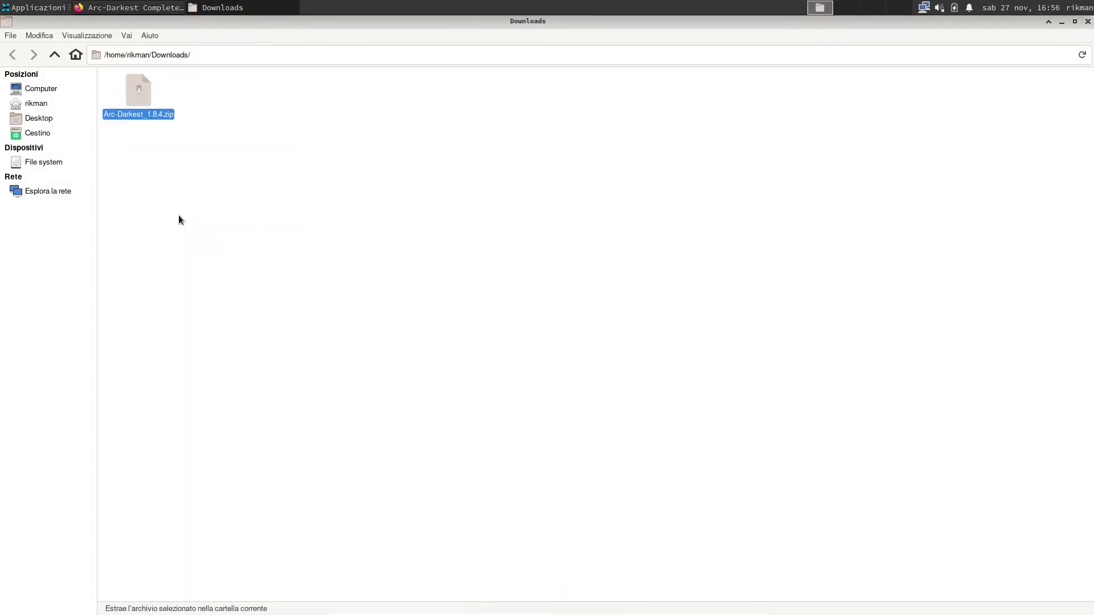
pyautogui.click(1082, 55)
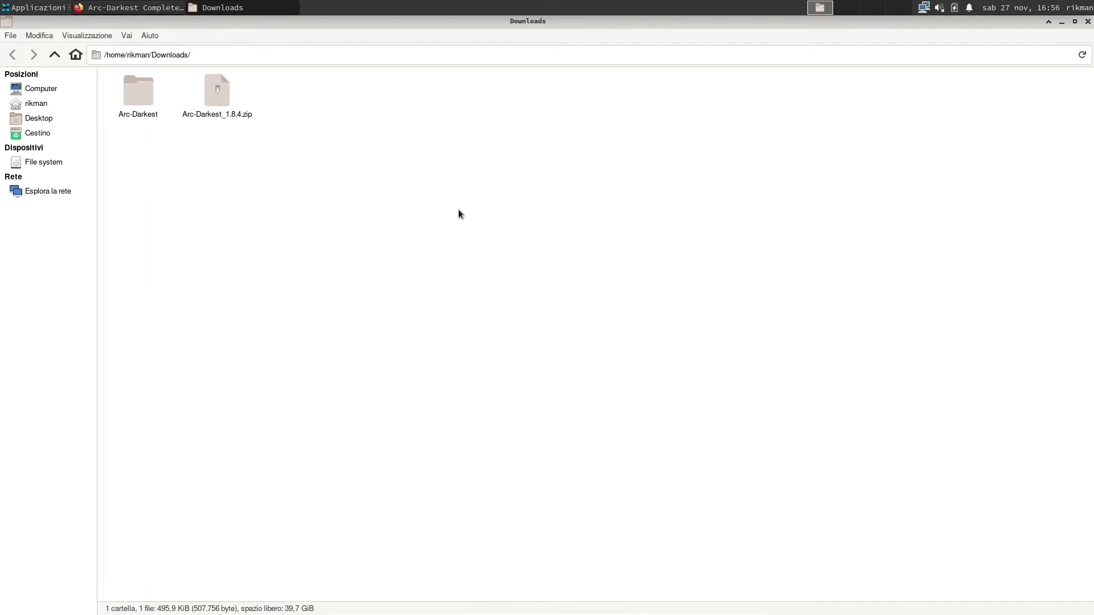
# Examine the contents of the extracted Arc-Darkest folder, including xfwm4, and return to Downloads
pyautogui.doubleClick(148, 93)
pyautogui.moveTo(122, 153); pyautogui.dragTo(604, 151)
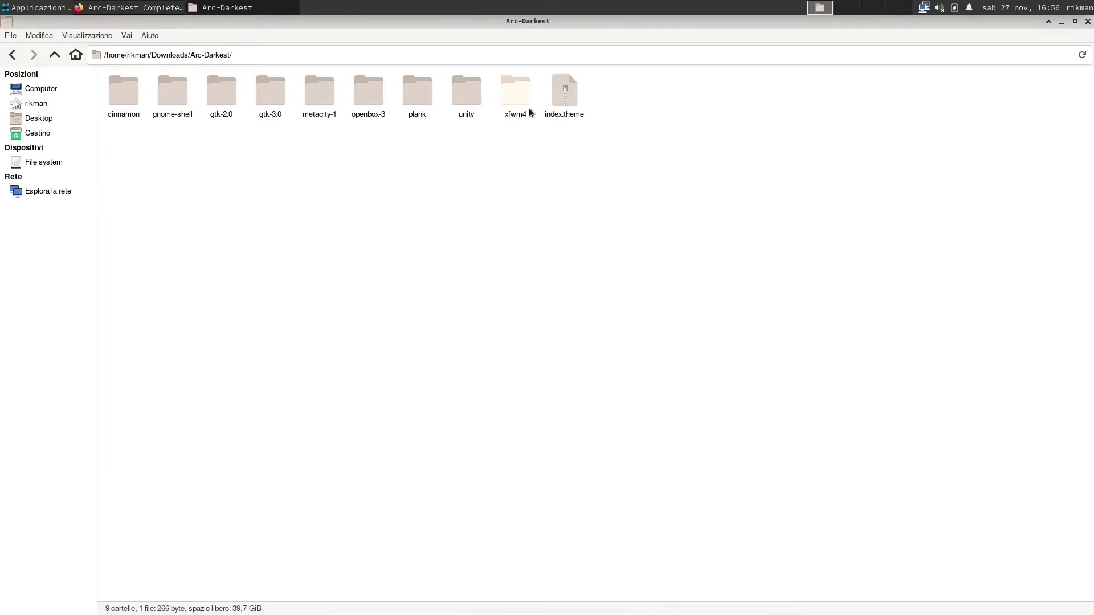
pyautogui.moveTo(525, 101); pyautogui.dragTo(537, 158)
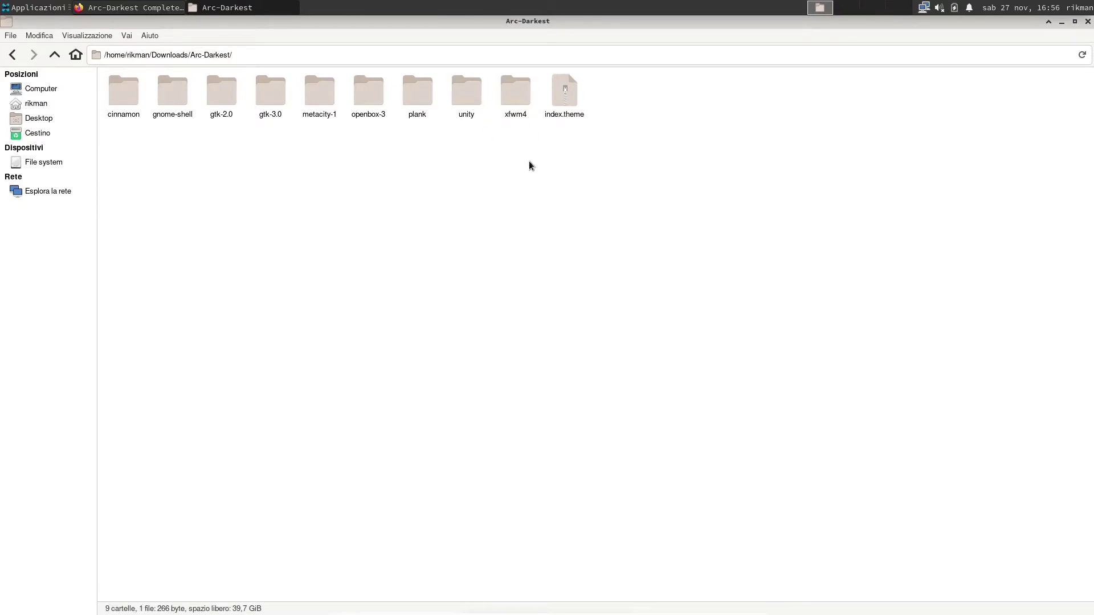
pyautogui.press('BackSpace')
pyautogui.click(183, 183)
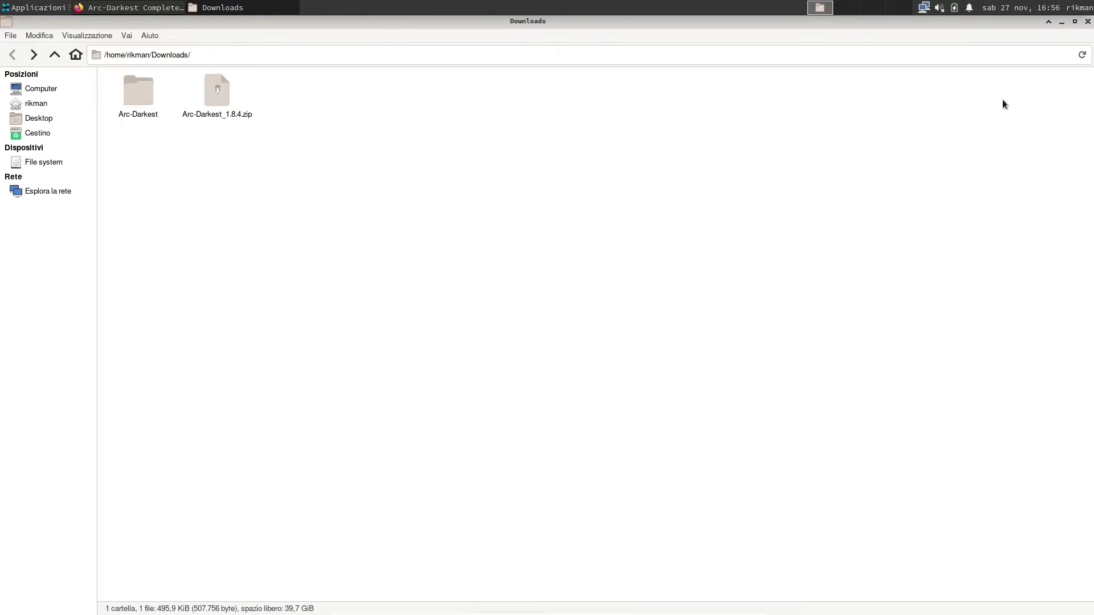
# Close the file manager and replace the theme page with a new tab searching for "numix circle linux"
pyautogui.click(1088, 21)
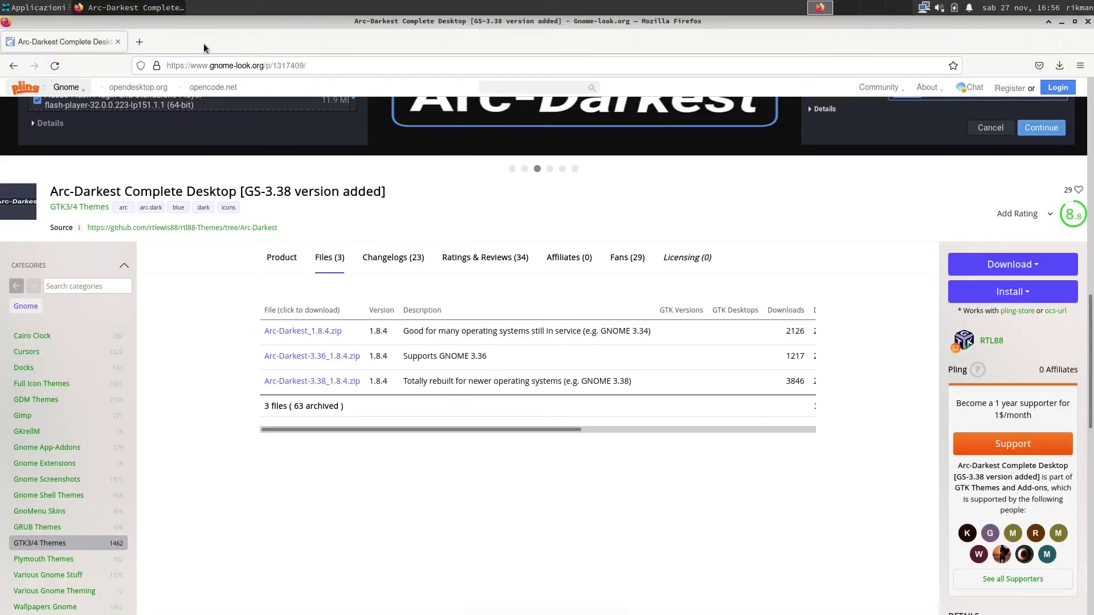
pyautogui.click(133, 40)
pyautogui.click(118, 42)
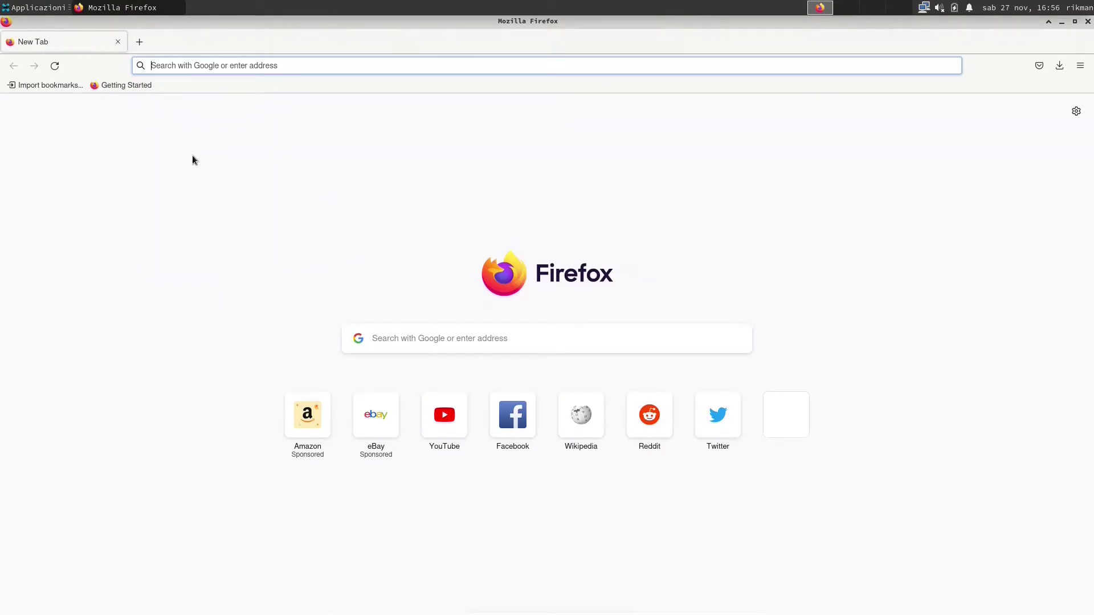
pyautogui.write('numix circl')
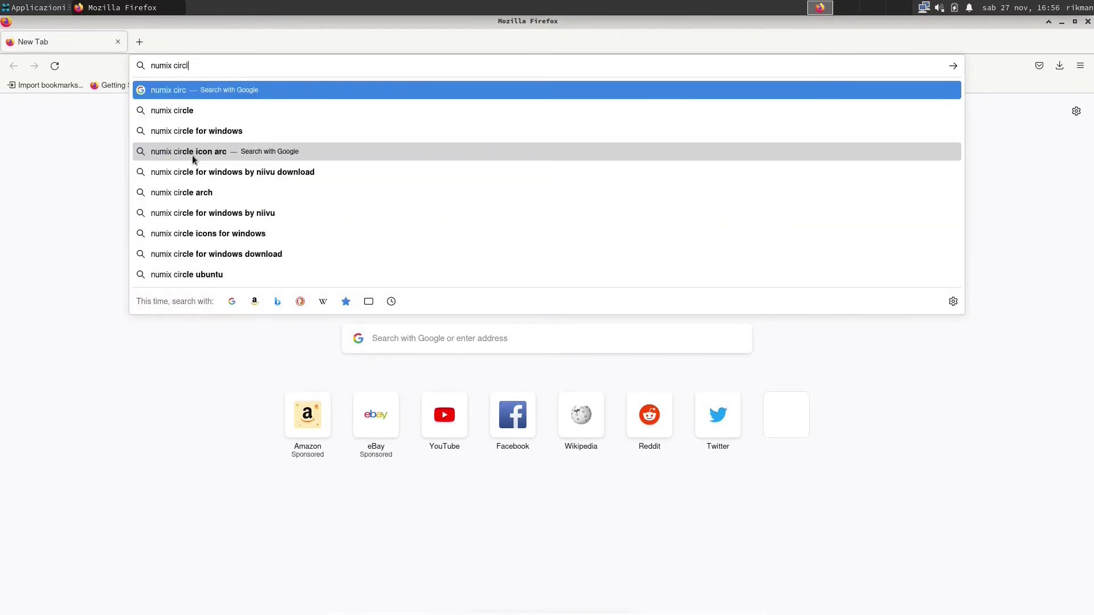
pyautogui.write('e')
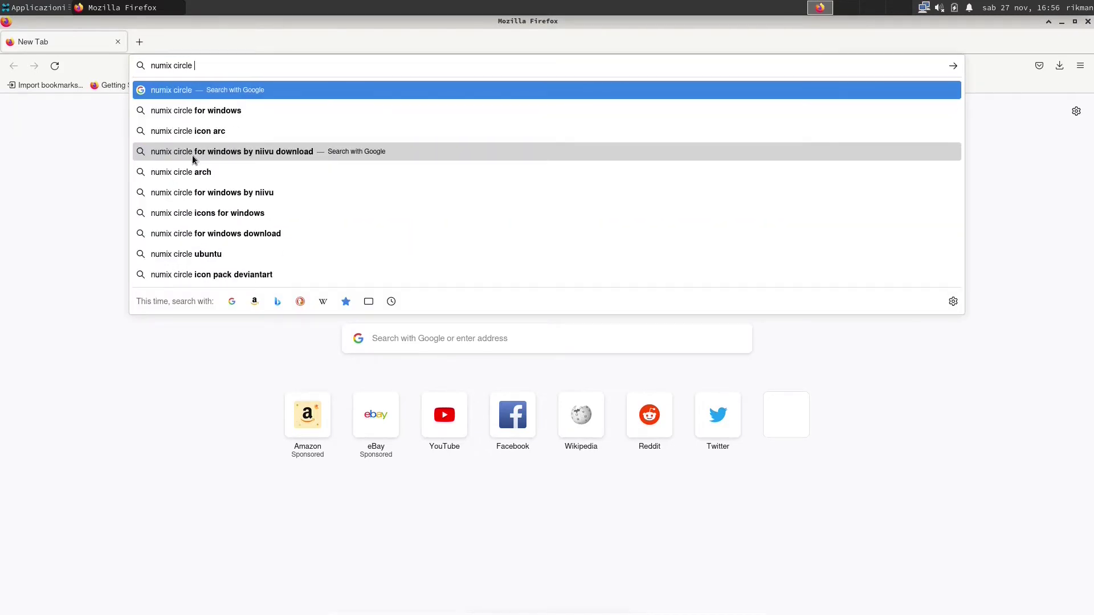
pyautogui.write(' linux')
pyautogui.press('Return')
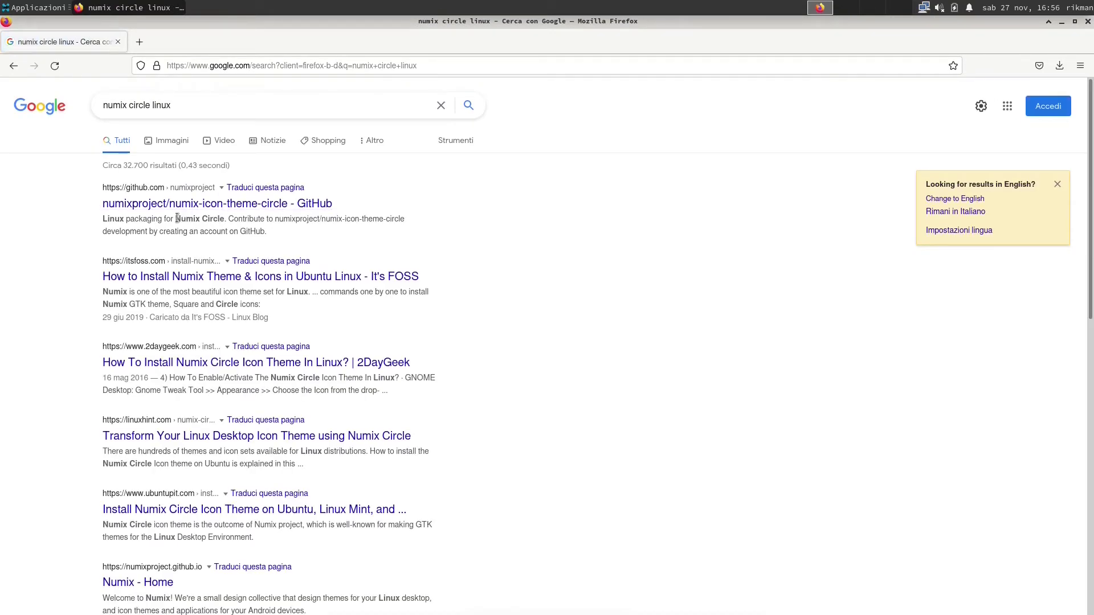
# Search the web for "numix circle icon package arch linux"
pyautogui.click(243, 65)
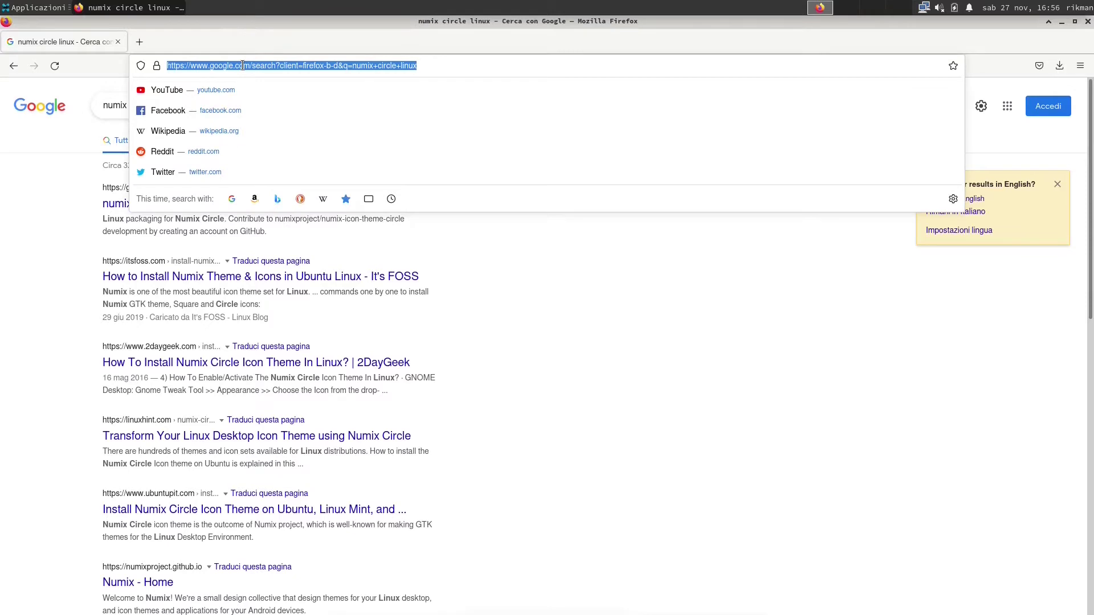
pyautogui.write('numix circ')
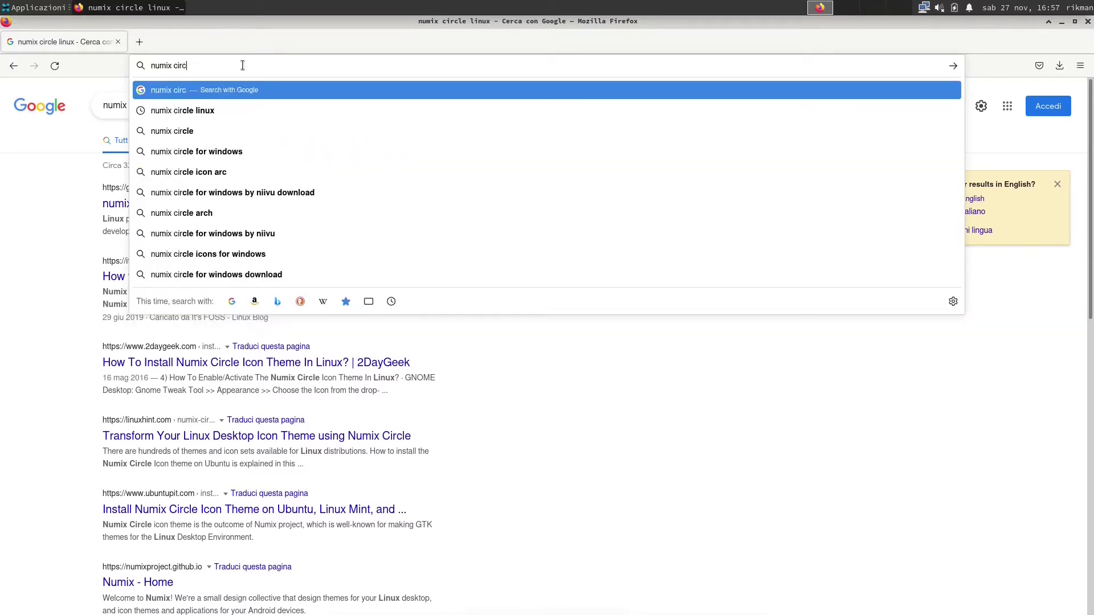
pyautogui.write('le icon ')
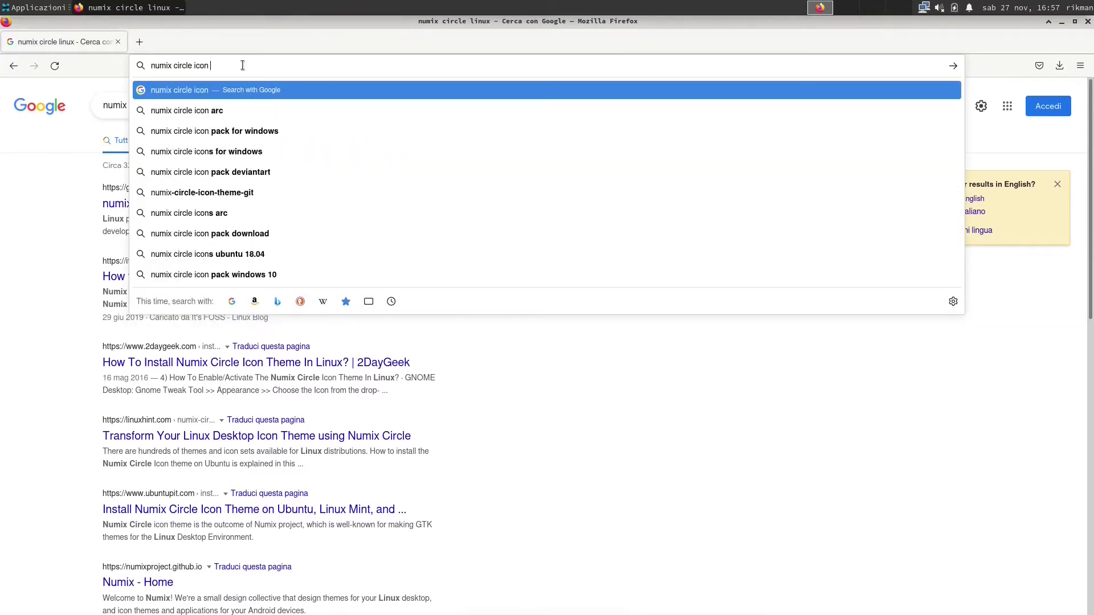
pyautogui.write('package a')
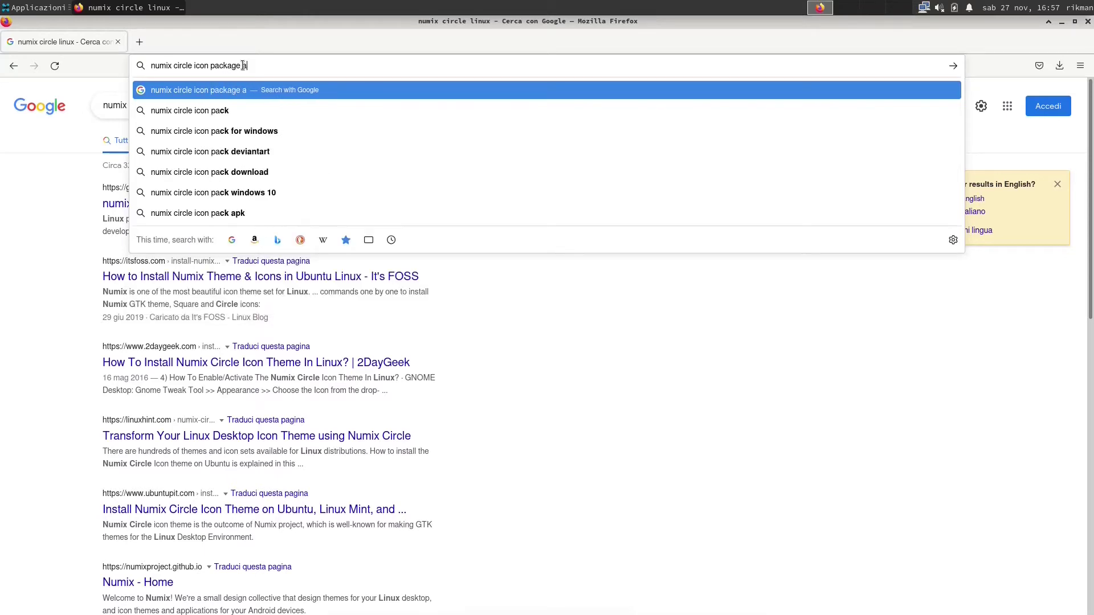
pyautogui.write('rch linux')
pyautogui.press('Return')
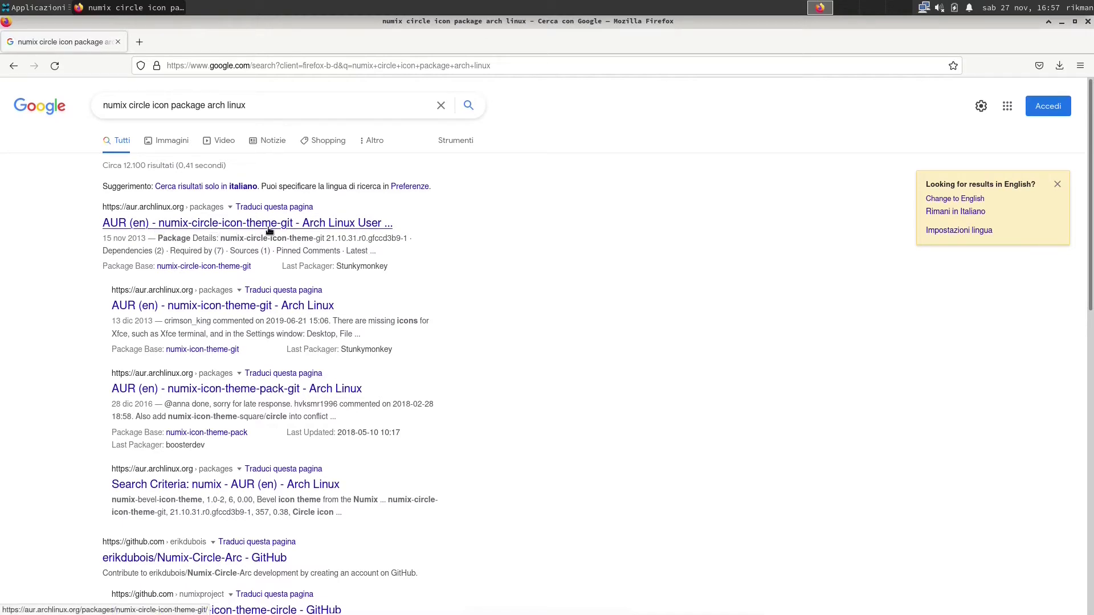
# Search for "numix icon package arch linux" by removing "circle" from the query, and return to the previous results
pyautogui.click(151, 106)
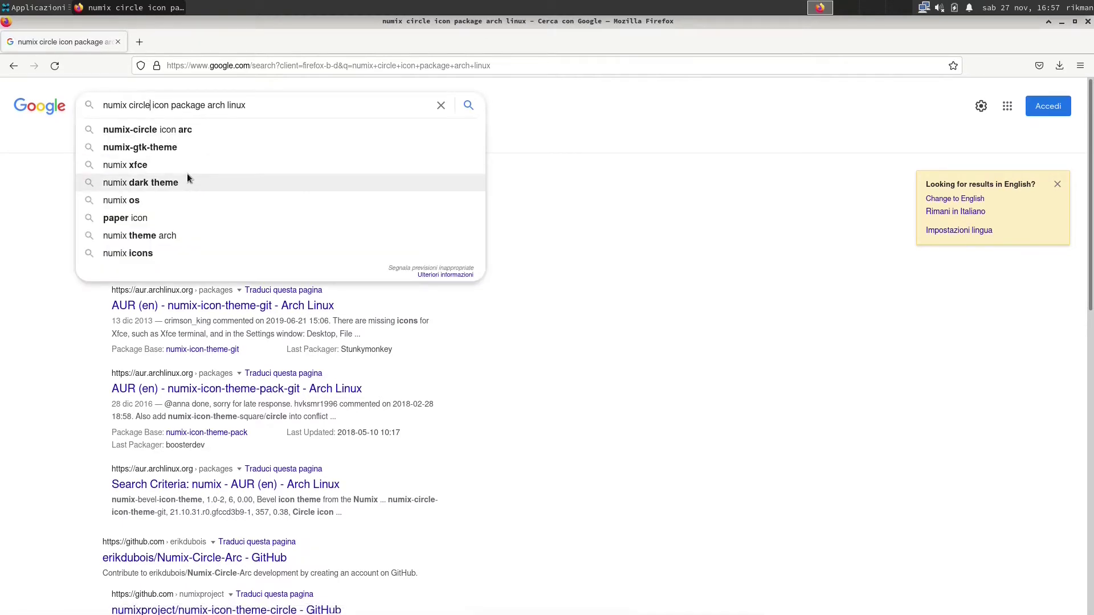
pyautogui.press('BackSpace')
pyautogui.press('BackSpace')
pyautogui.press('BackSpace')
pyautogui.press('BackSpace')
pyautogui.press('BackSpace')
pyautogui.press('BackSpace')
pyautogui.press('BackSpace')
pyautogui.press('Return')
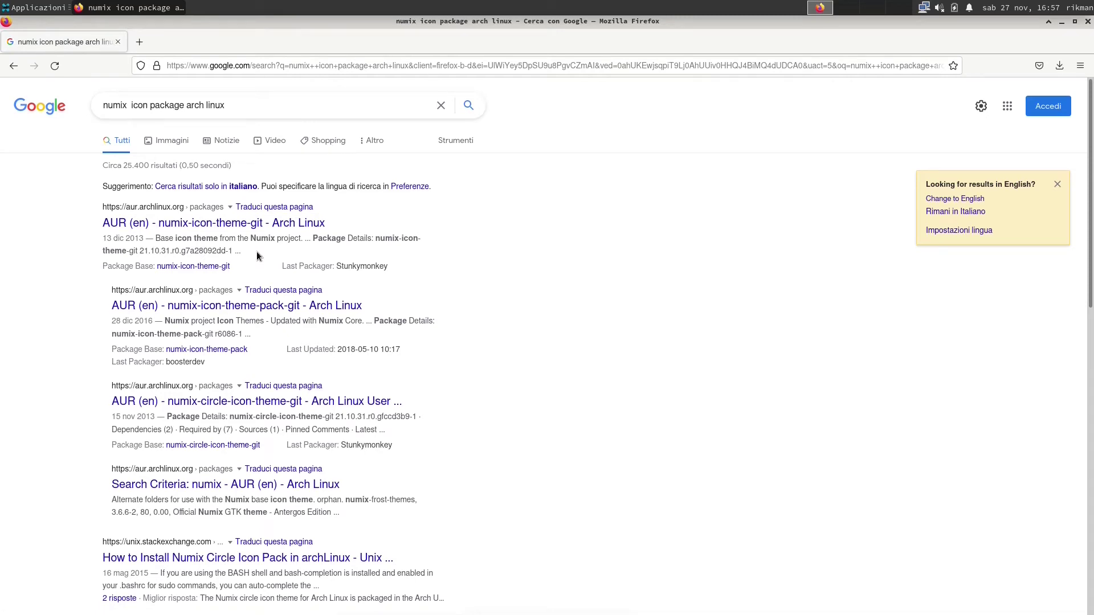
pyautogui.hotkey('alt', 'Left')
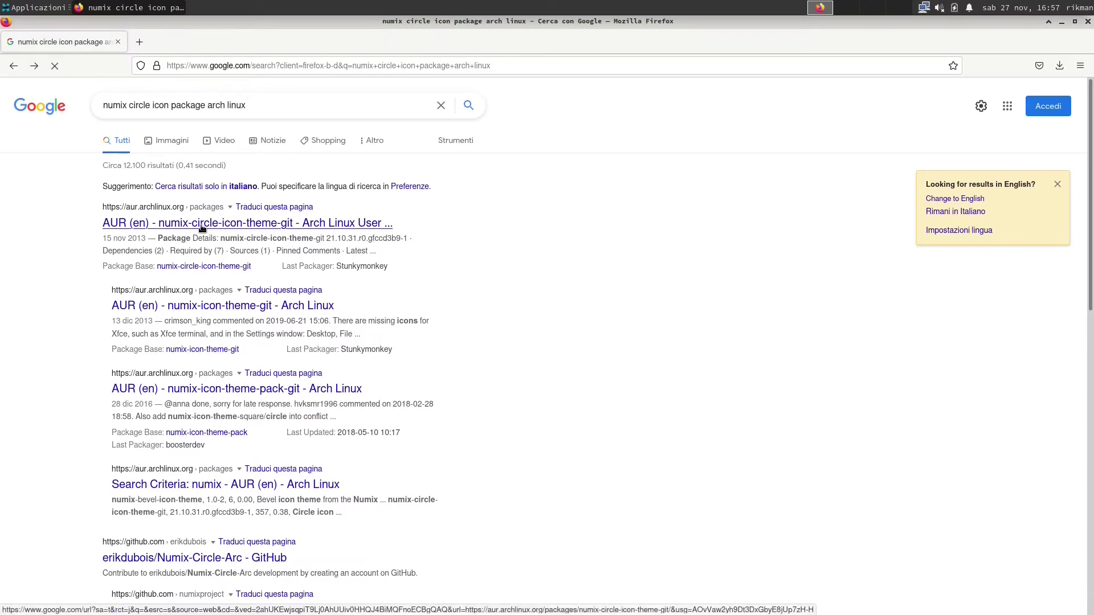
# Open the AUR page of numix-circle-icon-theme-git and its Git Clone URL in a separate tab
pyautogui.click(201, 226)
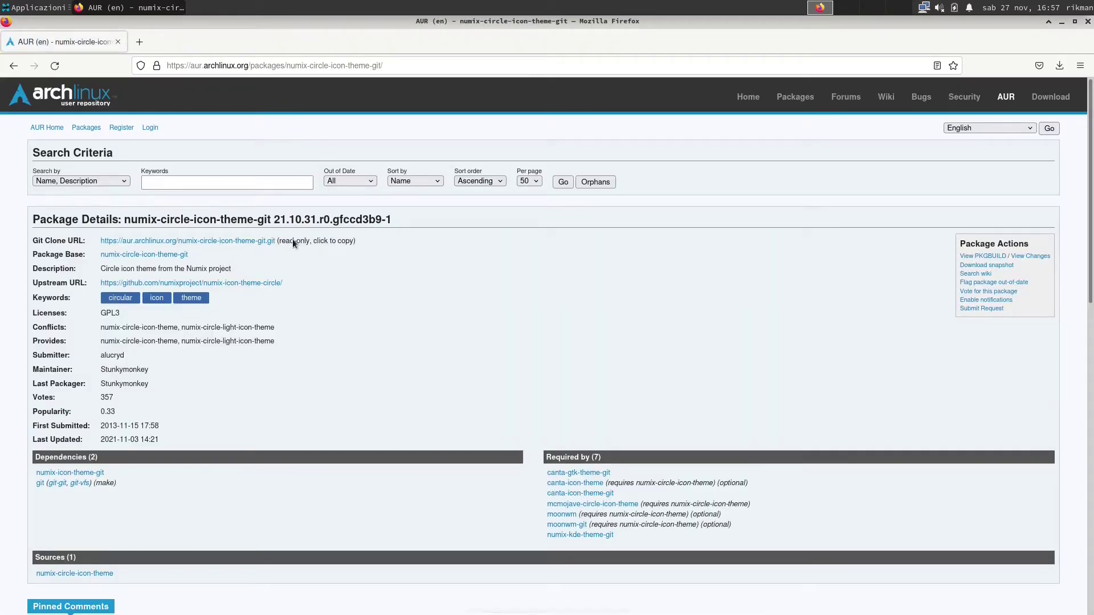
pyautogui.middleClick(262, 241)
pyautogui.click(210, 38)
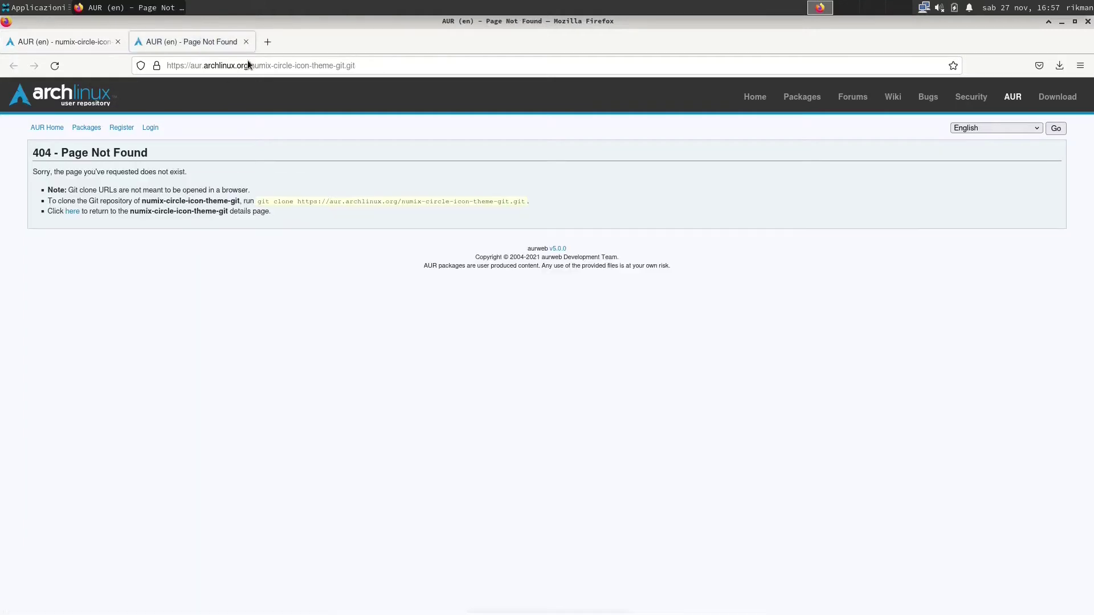
# Copy the full git clone command for numix-circle-icon-theme-git shown on the AUR page
pyautogui.tripleClick(299, 204)
pyautogui.click(279, 204)
pyautogui.moveTo(257, 203)
pyautogui.mouseDown()
pyautogui.moveTo(589, 207)
pyautogui.moveTo(525, 202)
pyautogui.mouseUp()
pyautogui.rightClick(526, 202)
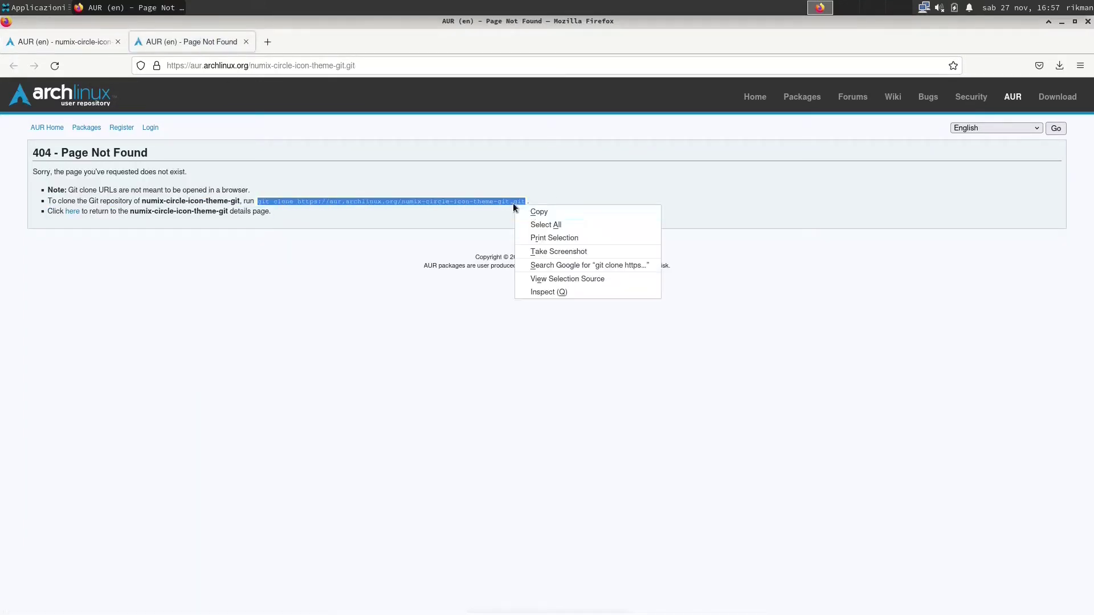
pyautogui.click(534, 212)
pyautogui.click(48, 8)
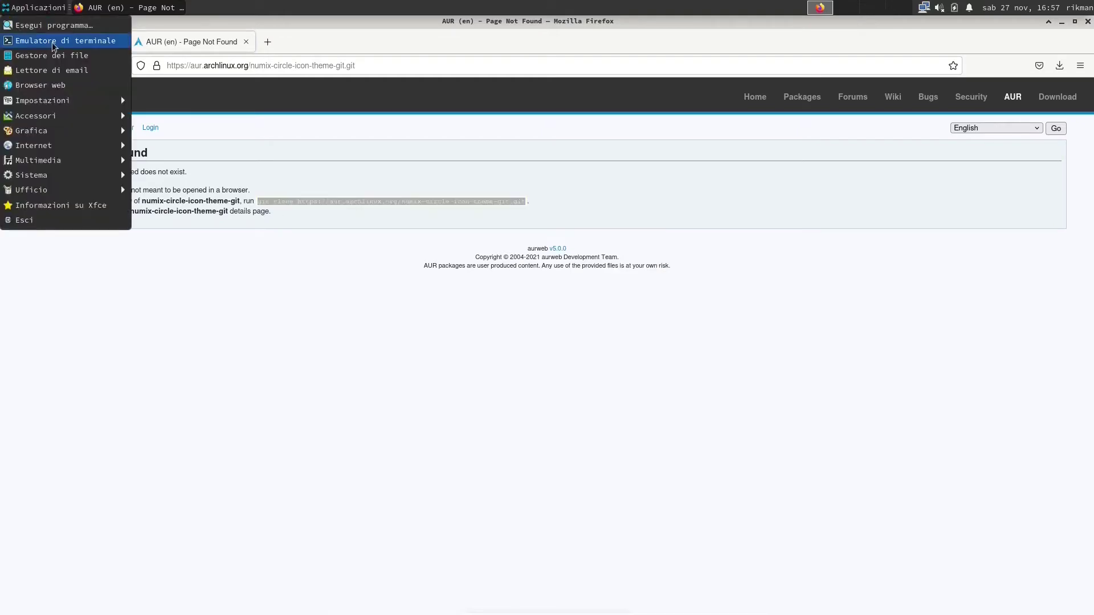
pyautogui.click(34, 41)
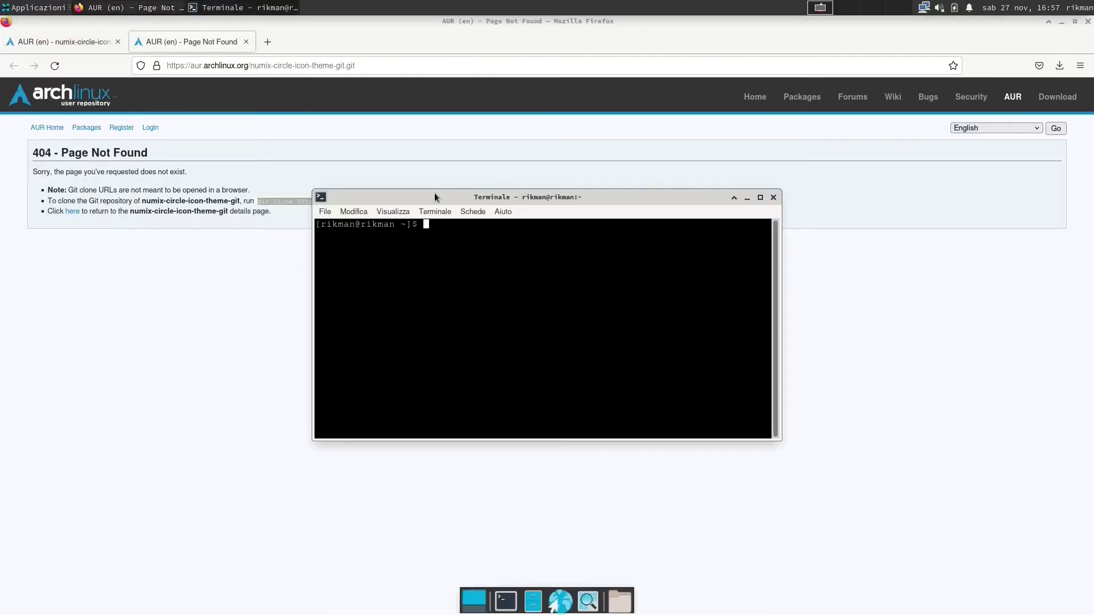
pyautogui.rightClick(459, 226)
pyautogui.click(480, 290)
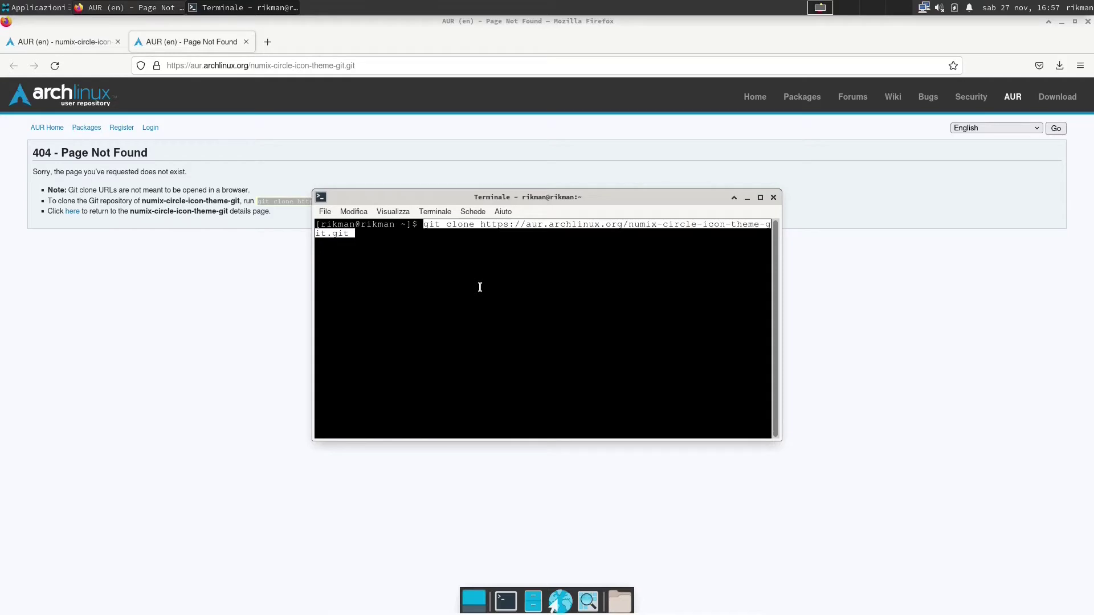
pyautogui.press('Return')
# Install git with pacman, entering the sudo password and accepting the installation, and clear the terminal
pyautogui.write('sudo pacman')
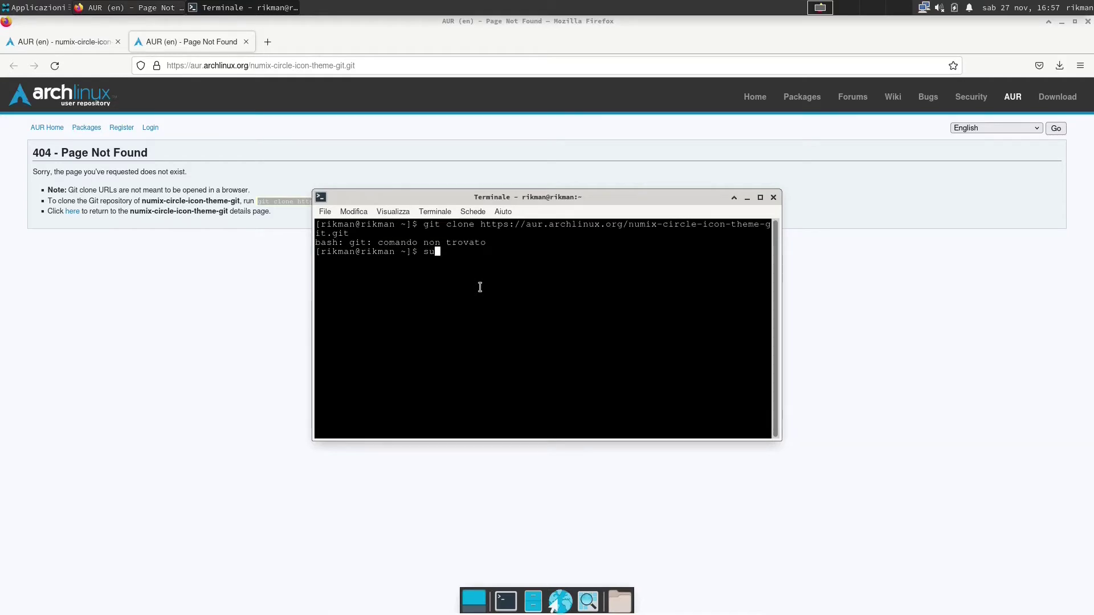
pyautogui.write(' -S git')
pyautogui.press('Return')
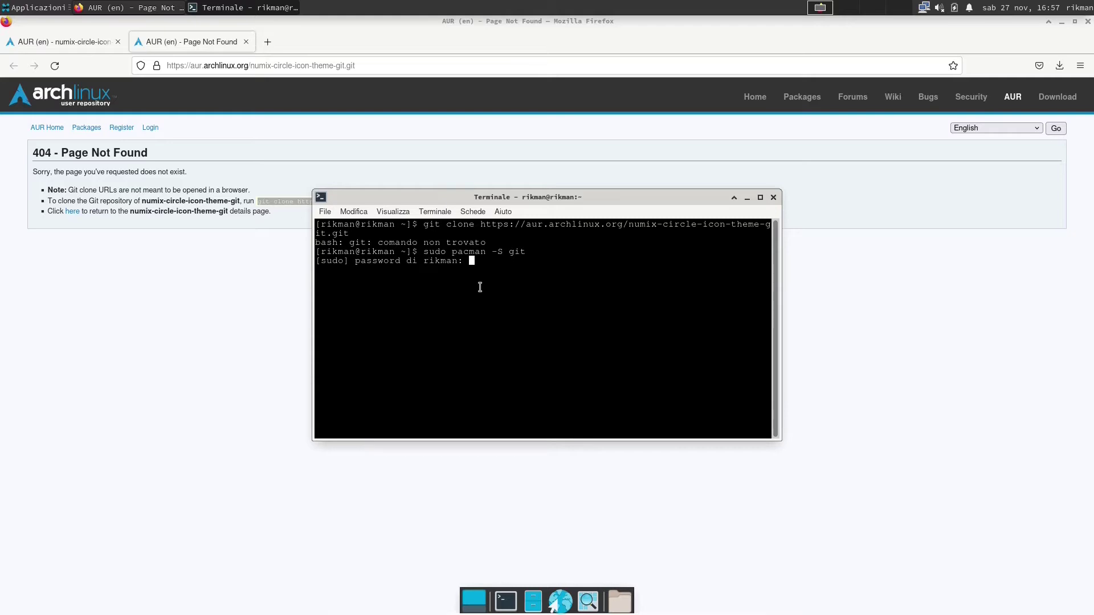
pyautogui.press('Return')
pyautogui.press('Return')
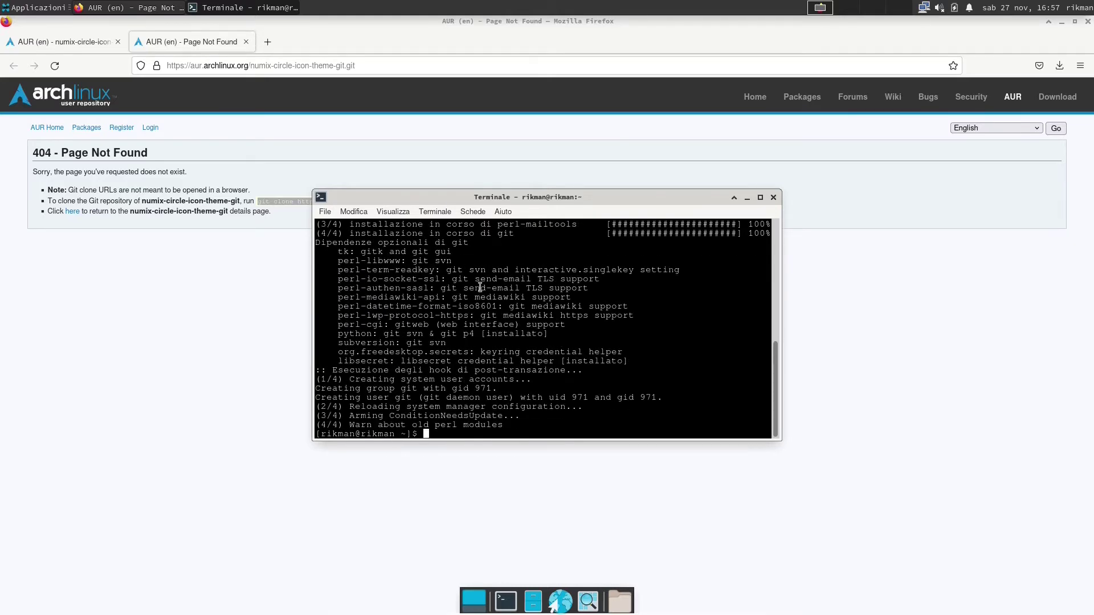
pyautogui.write('clear')
pyautogui.press('Return')
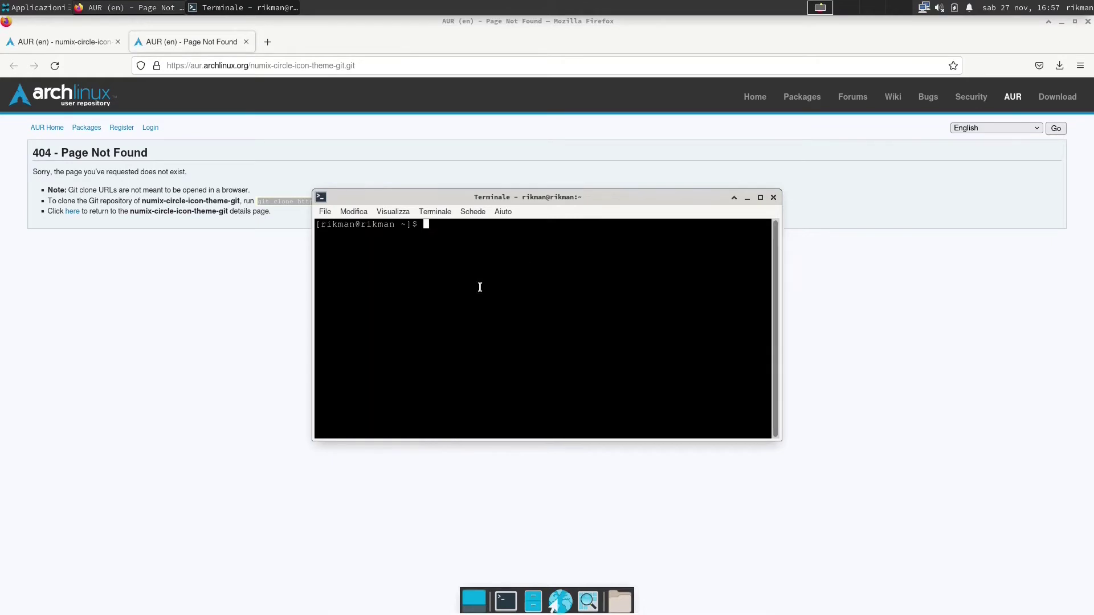
pyautogui.rightClick(607, 274)
pyautogui.click(624, 334)
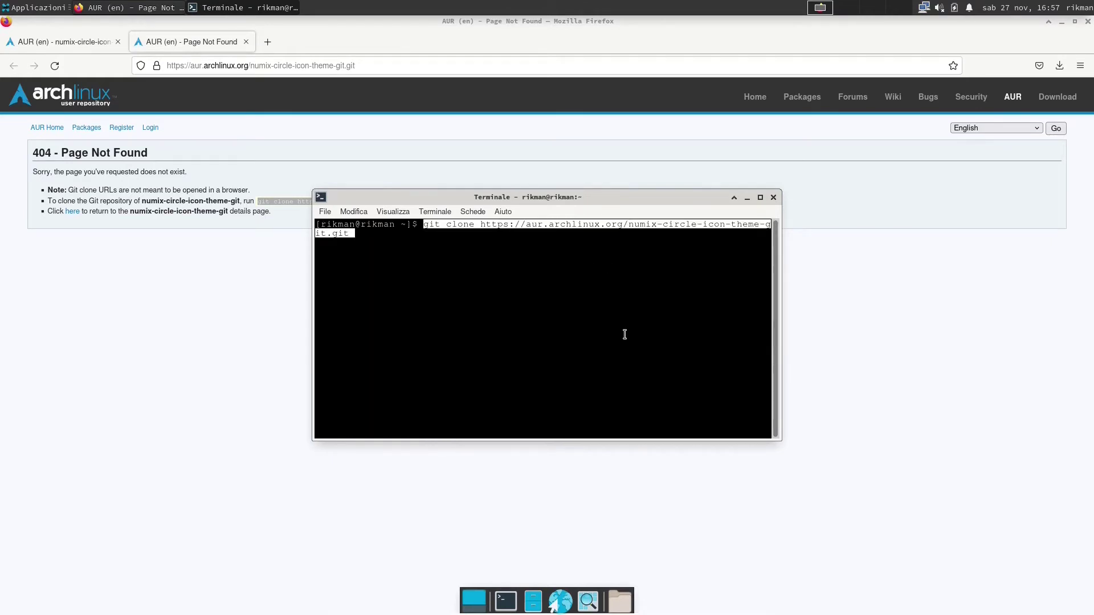
pyautogui.press('Return')
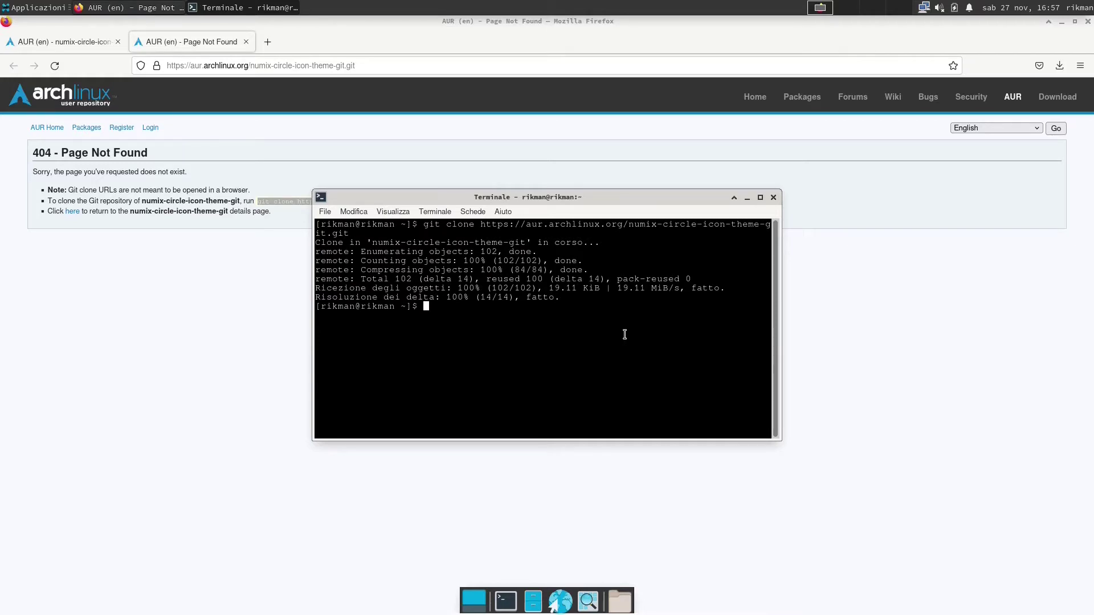
pyautogui.click(773, 198)
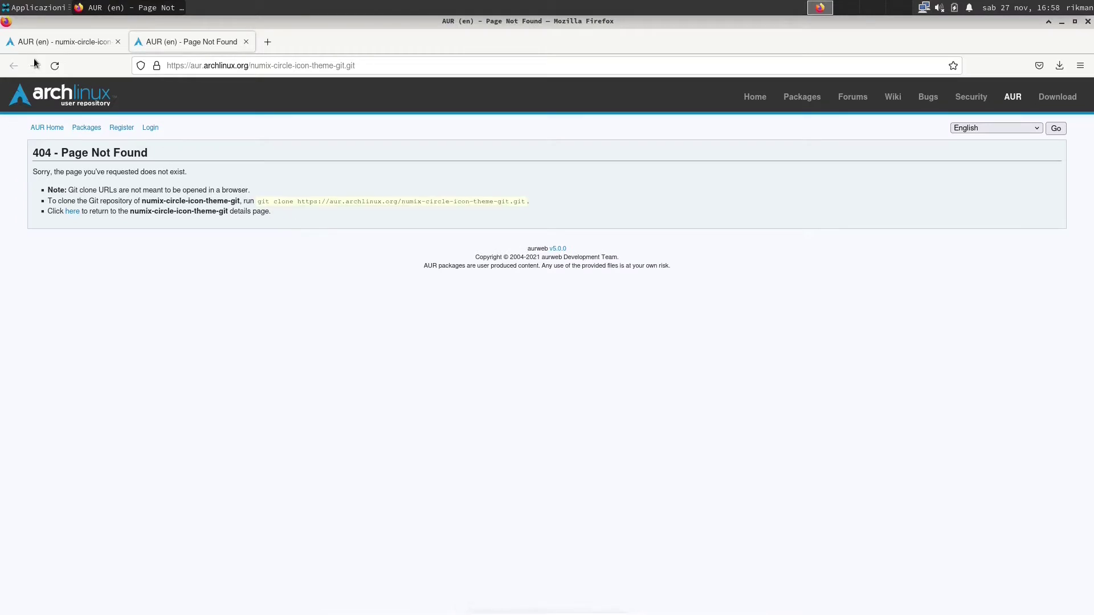
# Return to the Google results and search for "numix circle icon download"
pyautogui.click(32, 40)
pyautogui.click(14, 65)
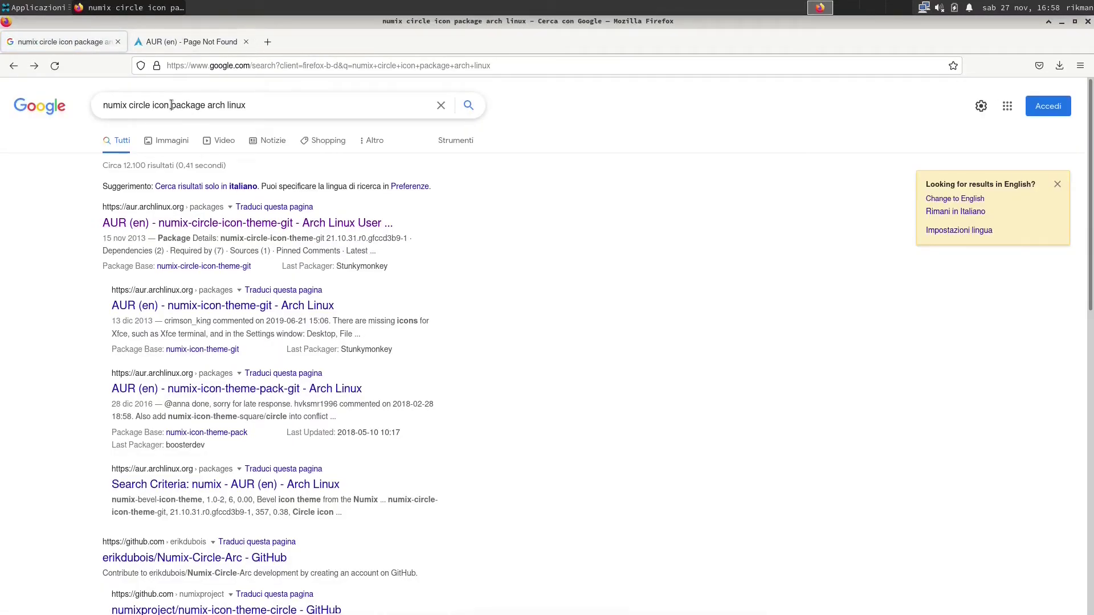
pyautogui.moveTo(171, 105); pyautogui.dragTo(347, 104)
pyautogui.press('BackSpace')
pyautogui.write('do')
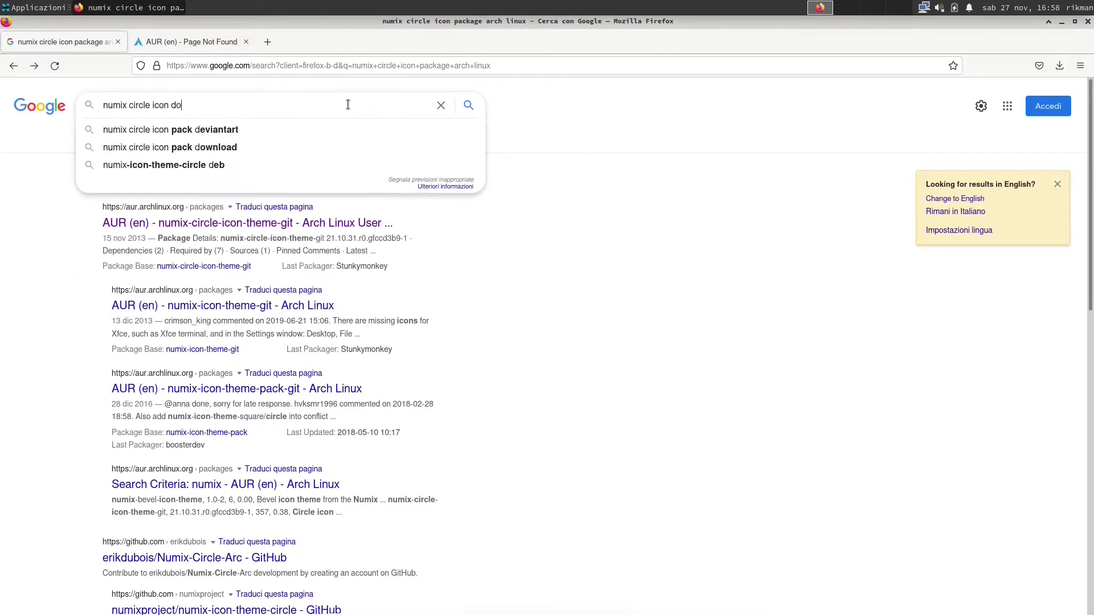
pyautogui.write('wnload')
pyautogui.press('Return')
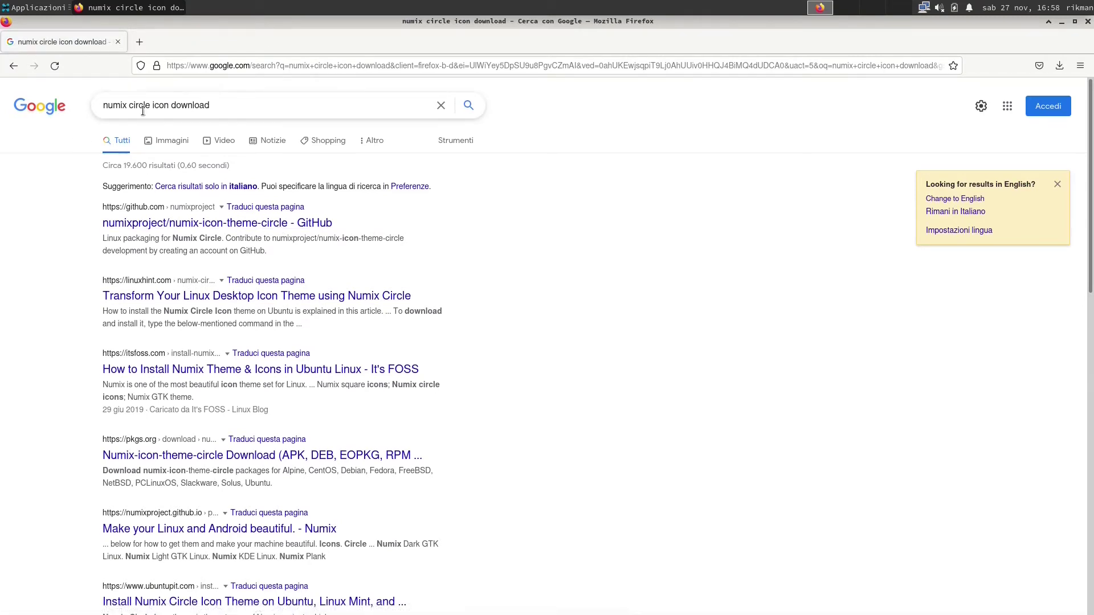
# Open the GitHub repository numixproject/numix-icon-theme-circle from the search results
pyautogui.tripleClick(228, 105)
pyautogui.click(228, 105)
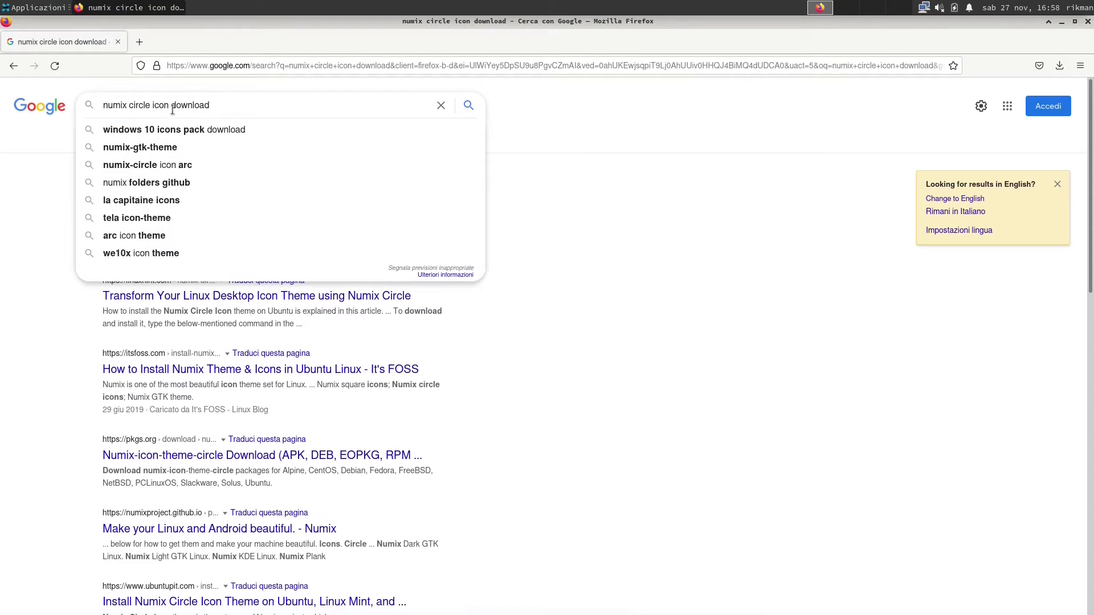
pyautogui.click(16, 210)
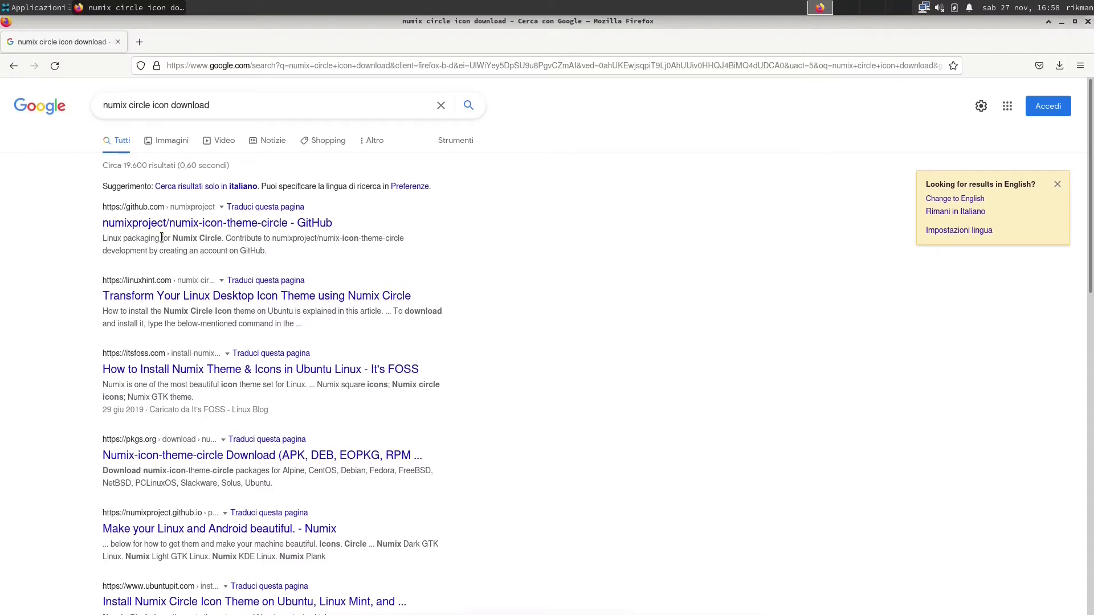
pyautogui.click(210, 222)
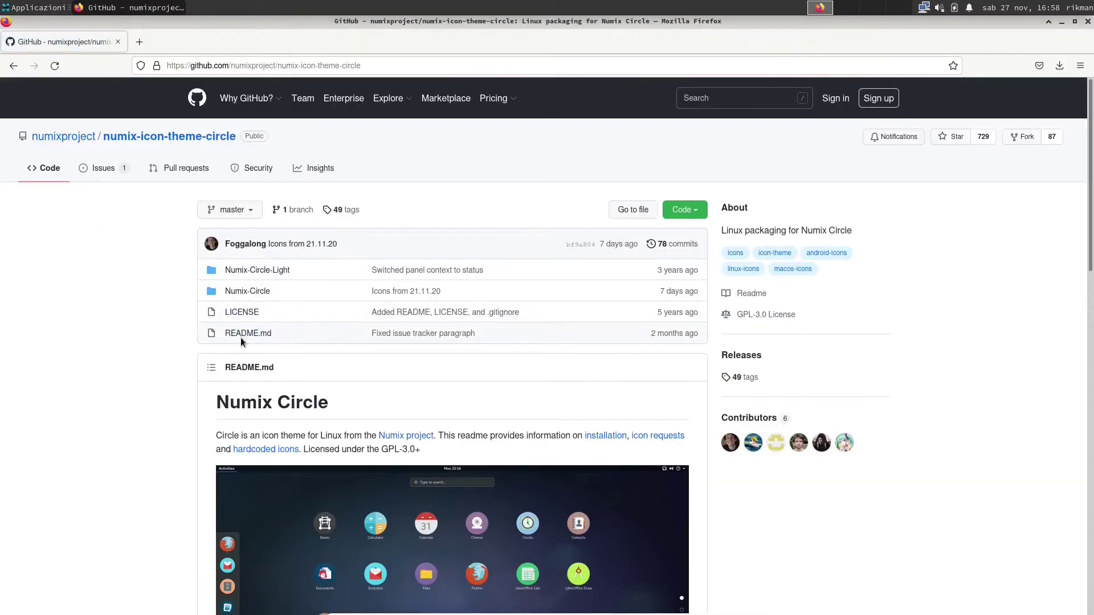
# Download the numix-icon-theme-circle repository as a ZIP archive and save the file
pyautogui.scroll(-2, 242, 338)
pyautogui.scroll(1, 521, 404)
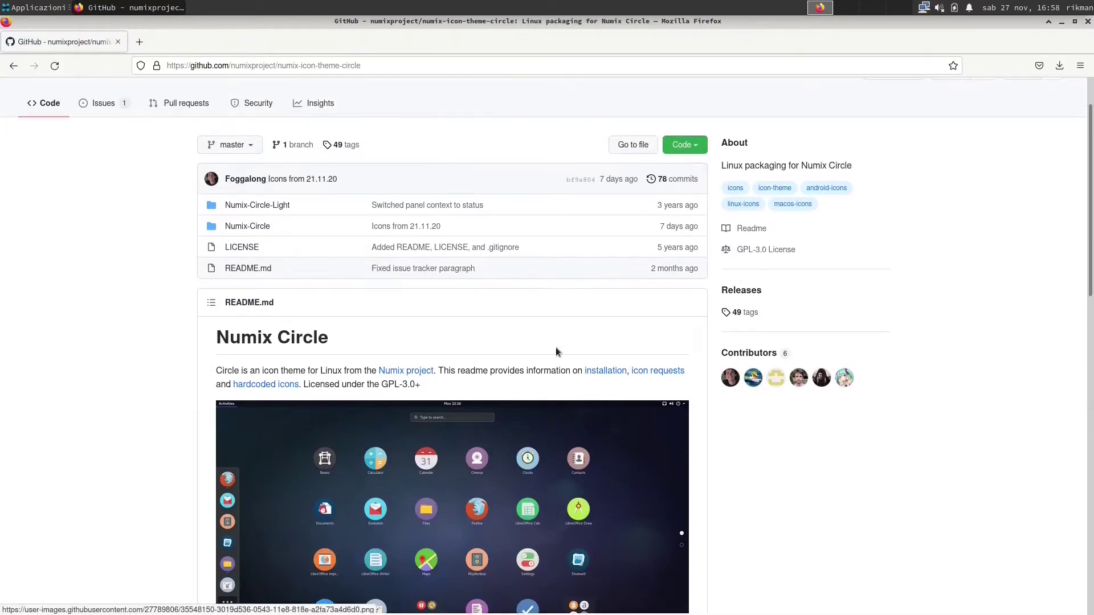
pyautogui.click(684, 145)
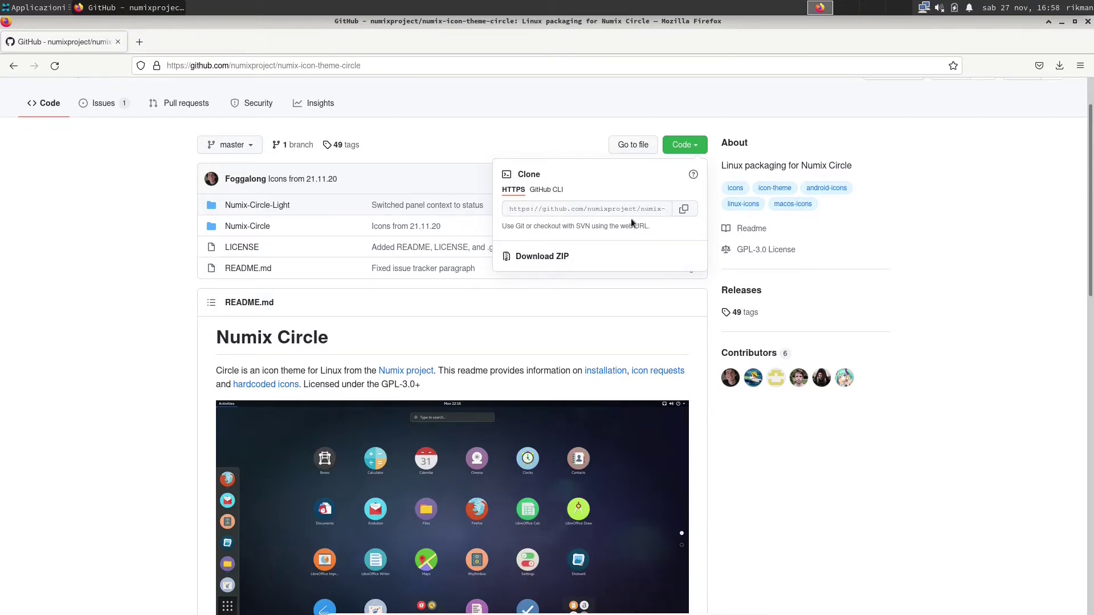
pyautogui.click(549, 258)
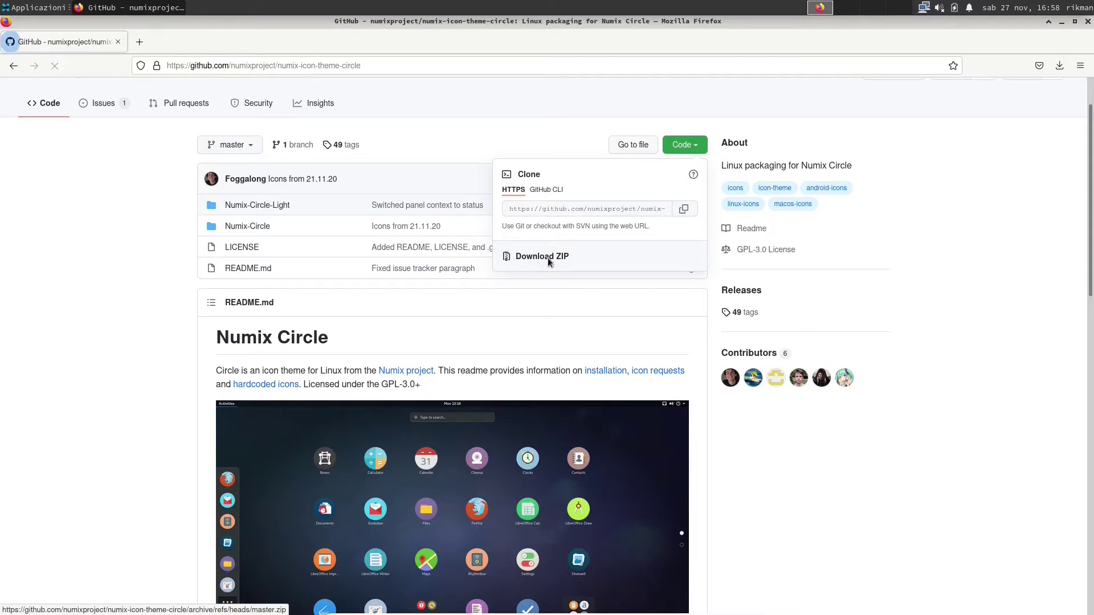
pyautogui.click(456, 344)
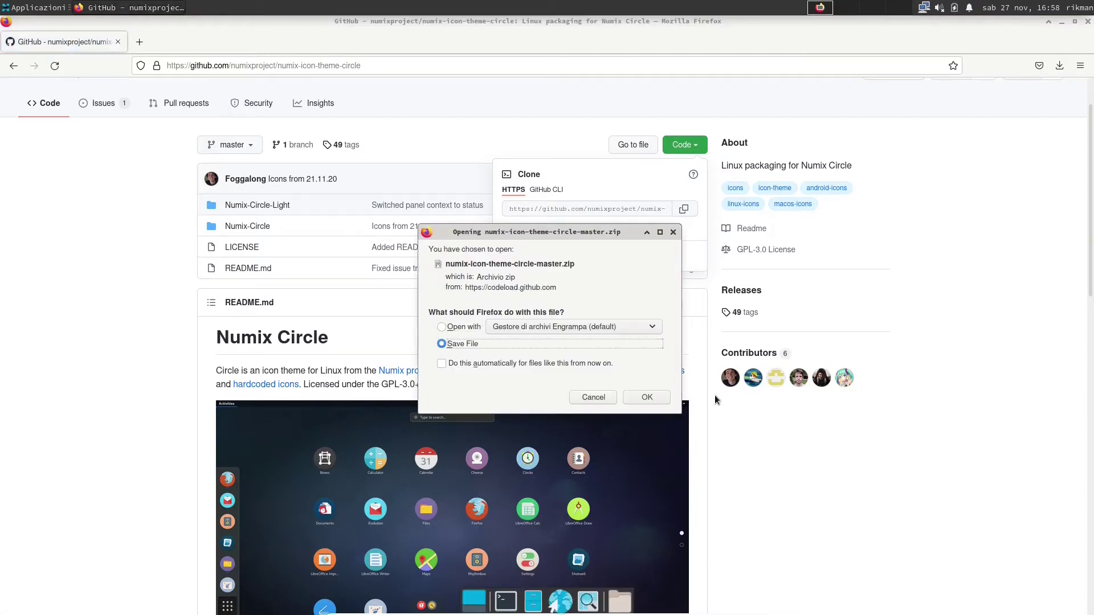
pyautogui.click(667, 401)
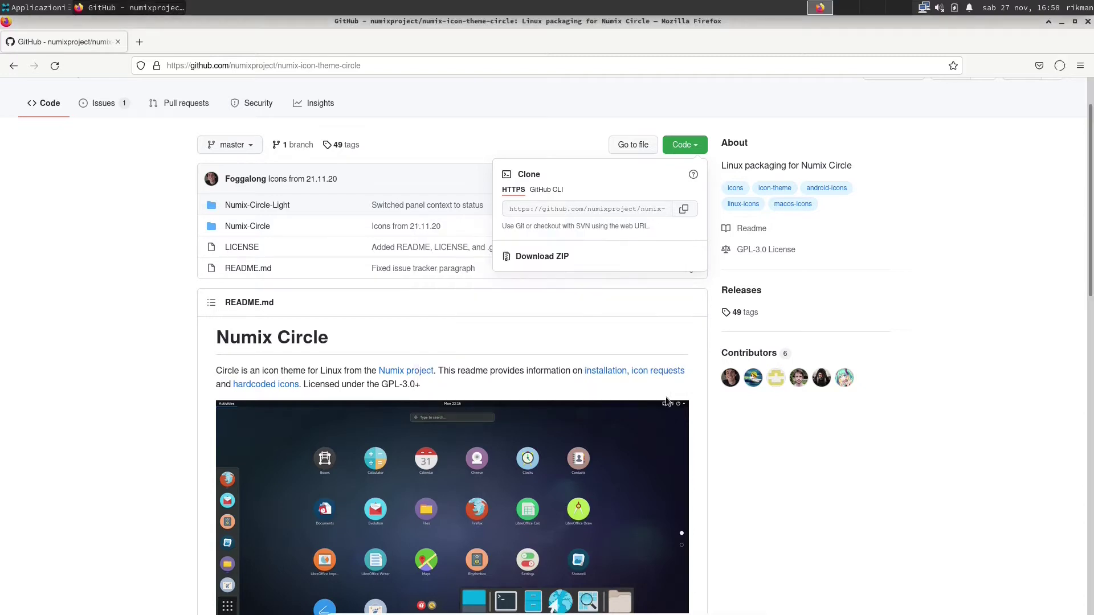
# Show numix-icon-theme-circle-master.zip in the Downloads folder, extract it there and refresh the folder view
pyautogui.click(1057, 71)
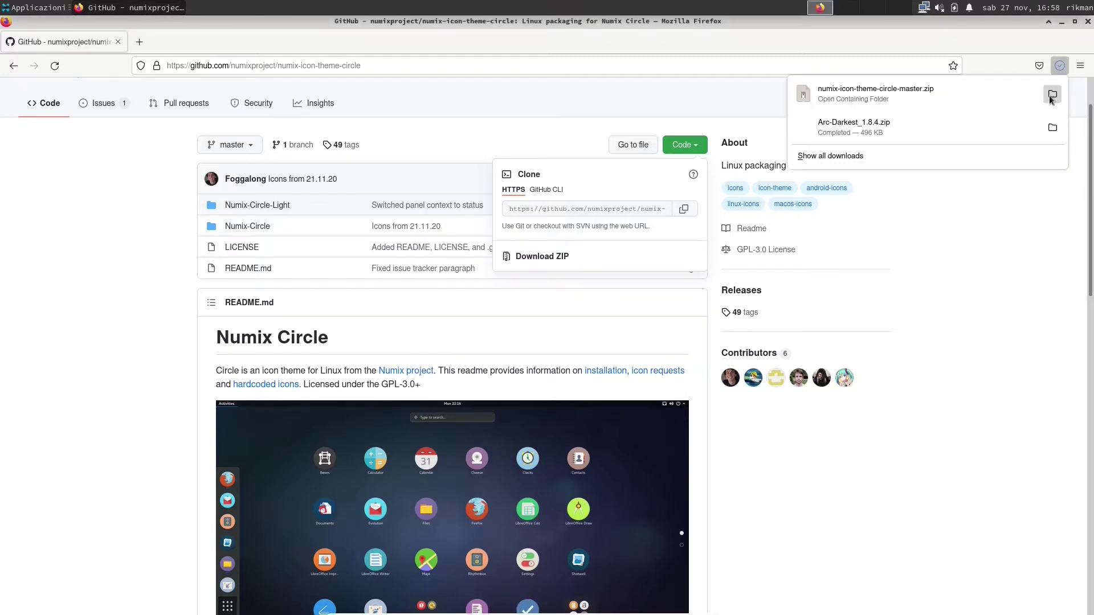
pyautogui.click(1052, 103)
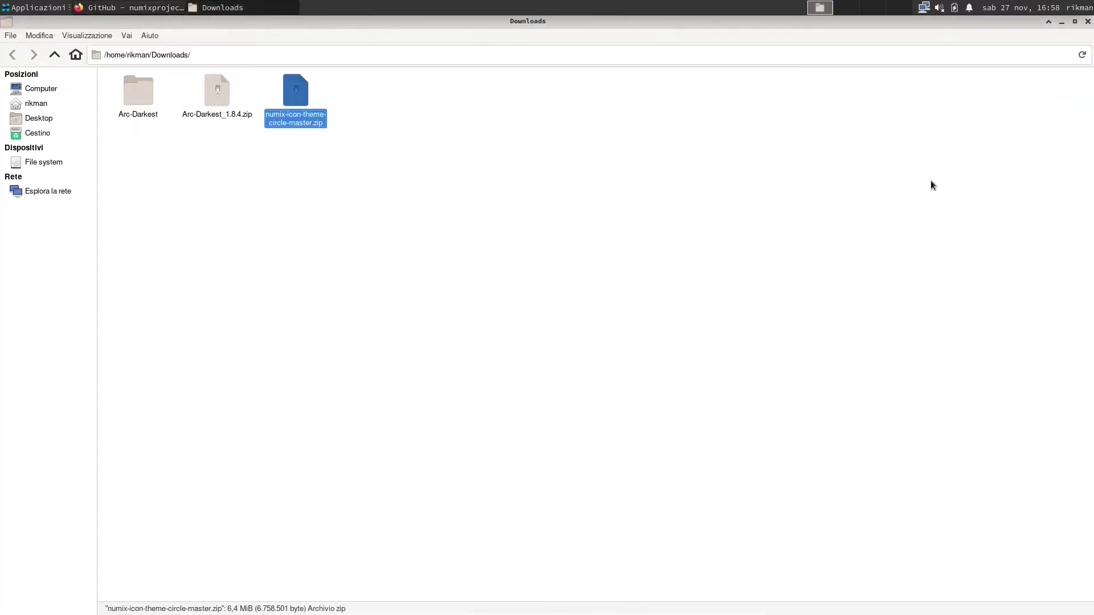
pyautogui.click(303, 166)
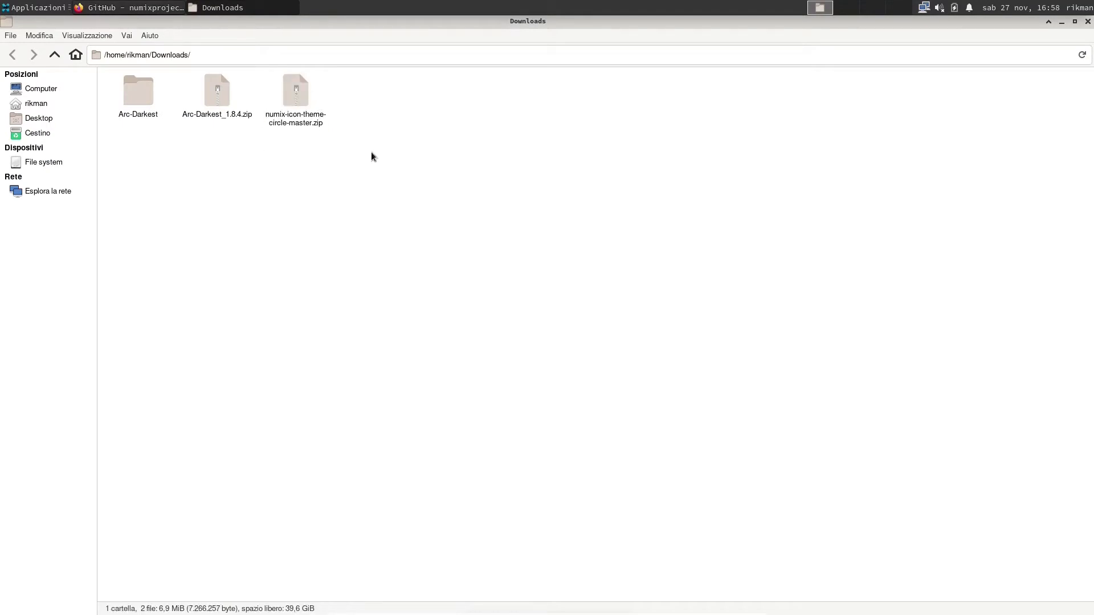
pyautogui.rightClick(296, 104)
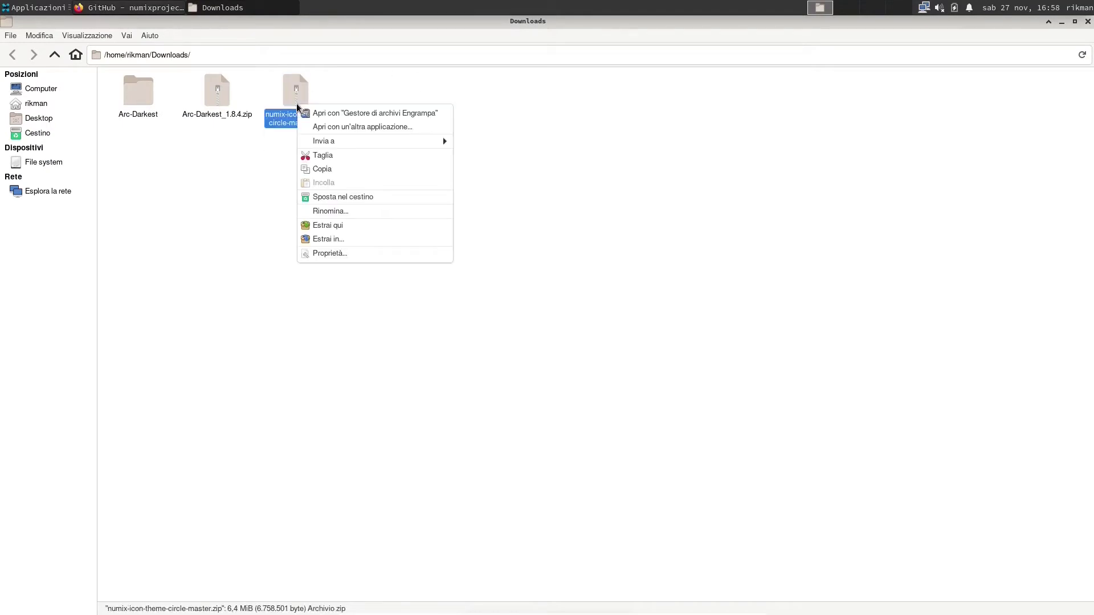
pyautogui.click(334, 229)
pyautogui.click(598, 335)
pyautogui.click(217, 209)
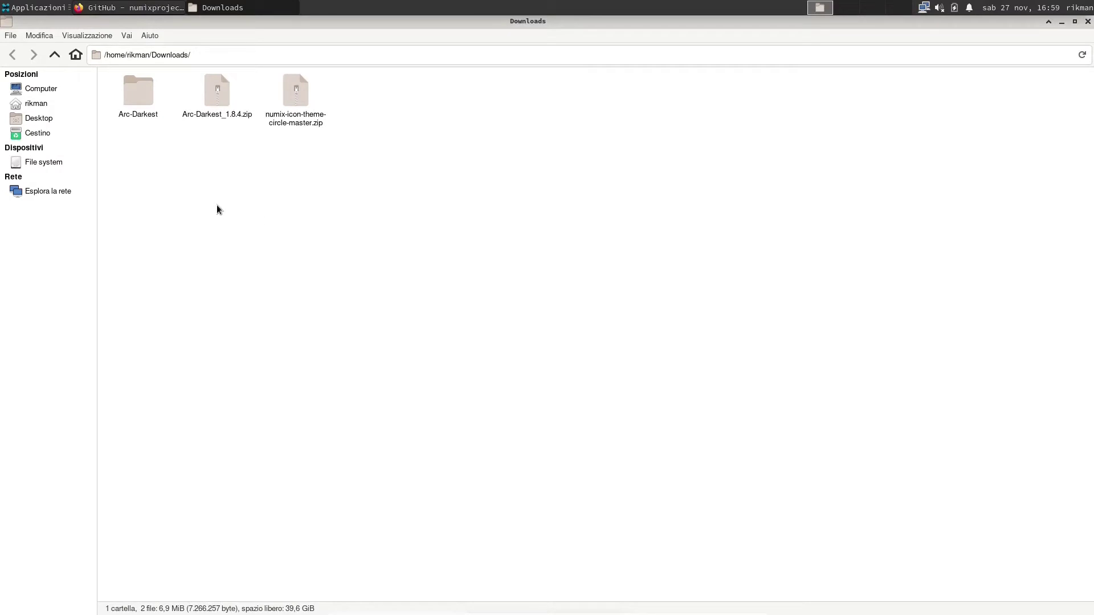
pyautogui.click(1082, 54)
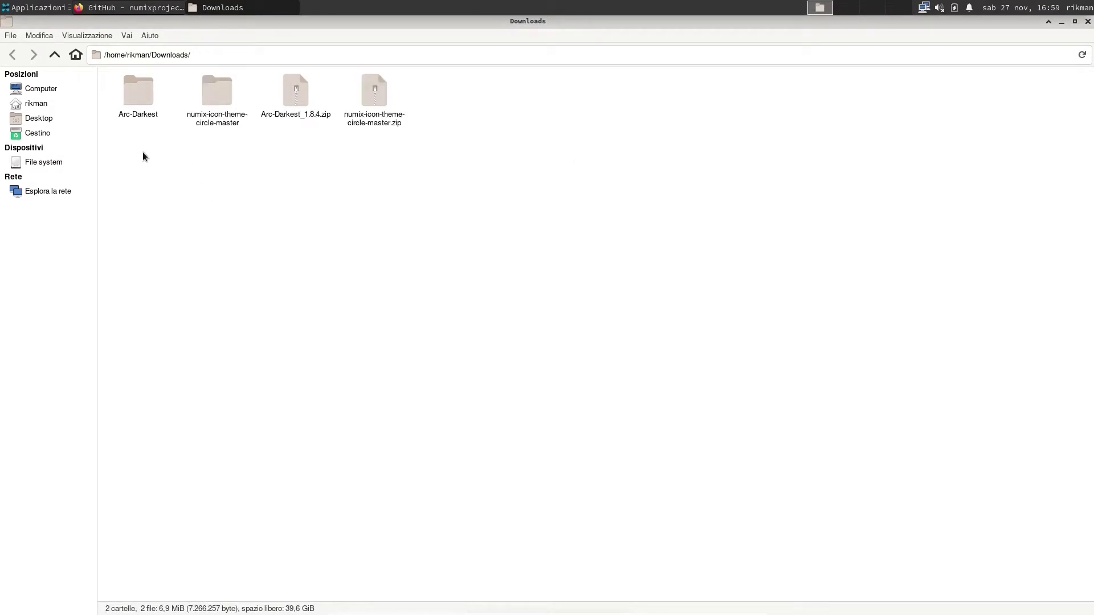
pyautogui.moveTo(131, 145); pyautogui.dragTo(210, 105)
pyautogui.click(162, 132)
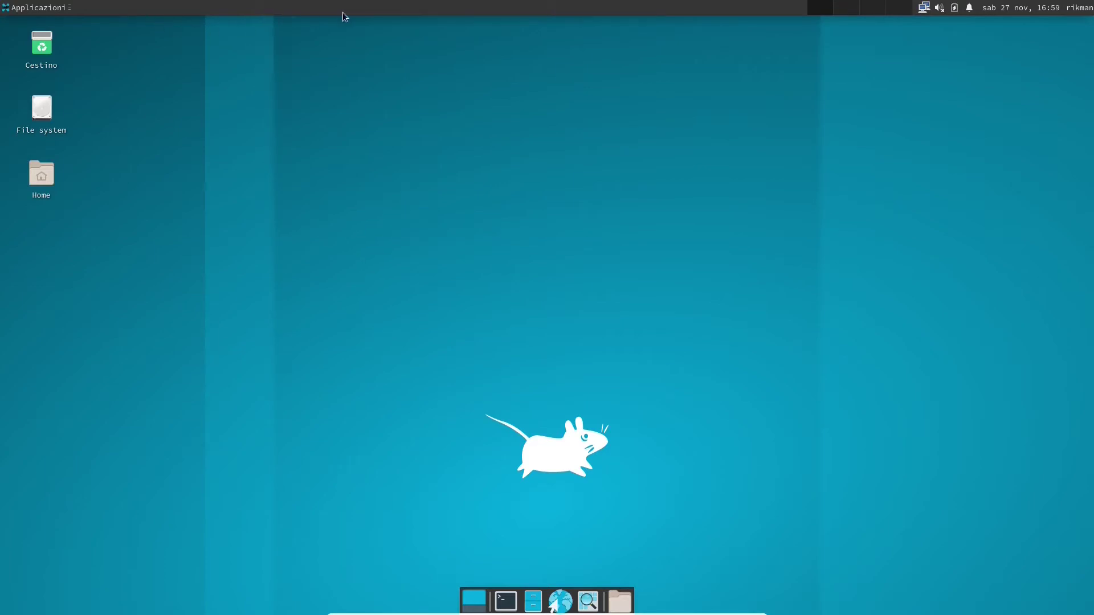
# Open the Xfce panel preferences from the desktop's upper panel and add a new panel
pyautogui.rightClick(413, 4)
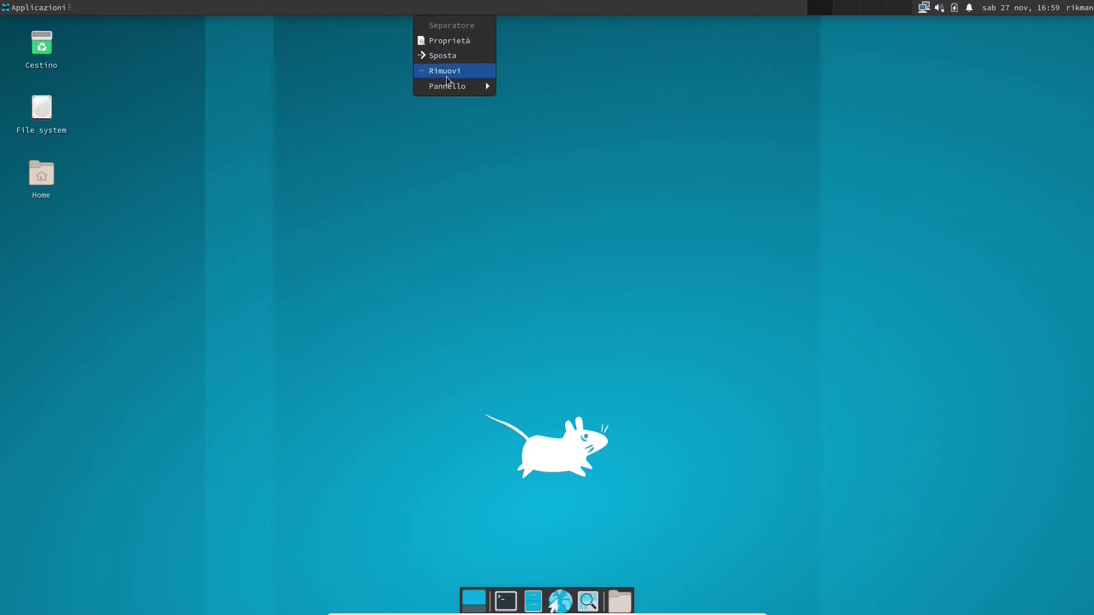
pyautogui.moveTo(443, 90)
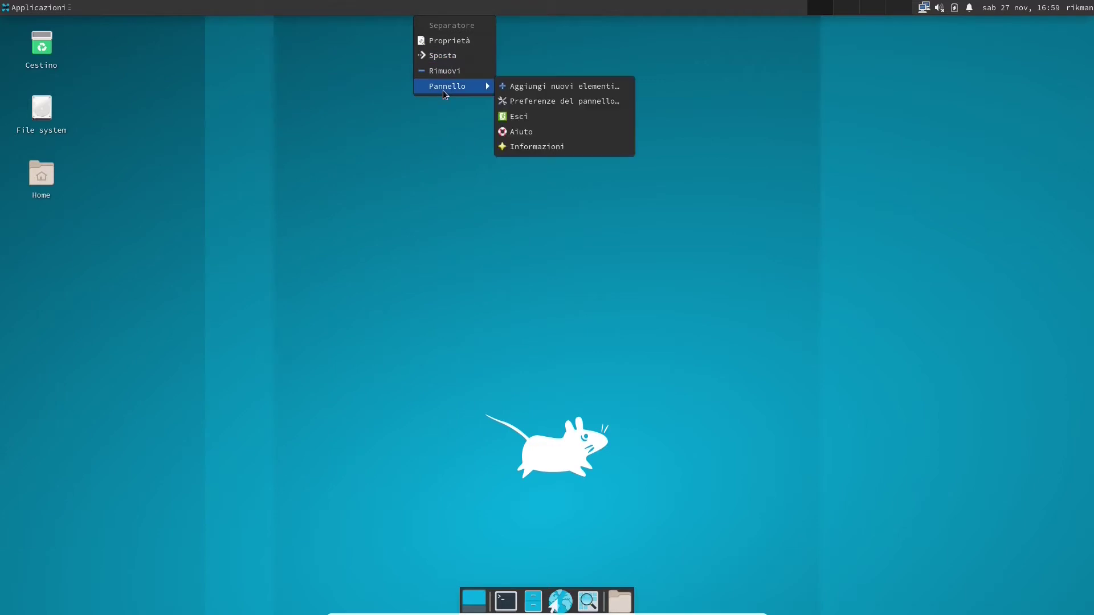
pyautogui.click(529, 98)
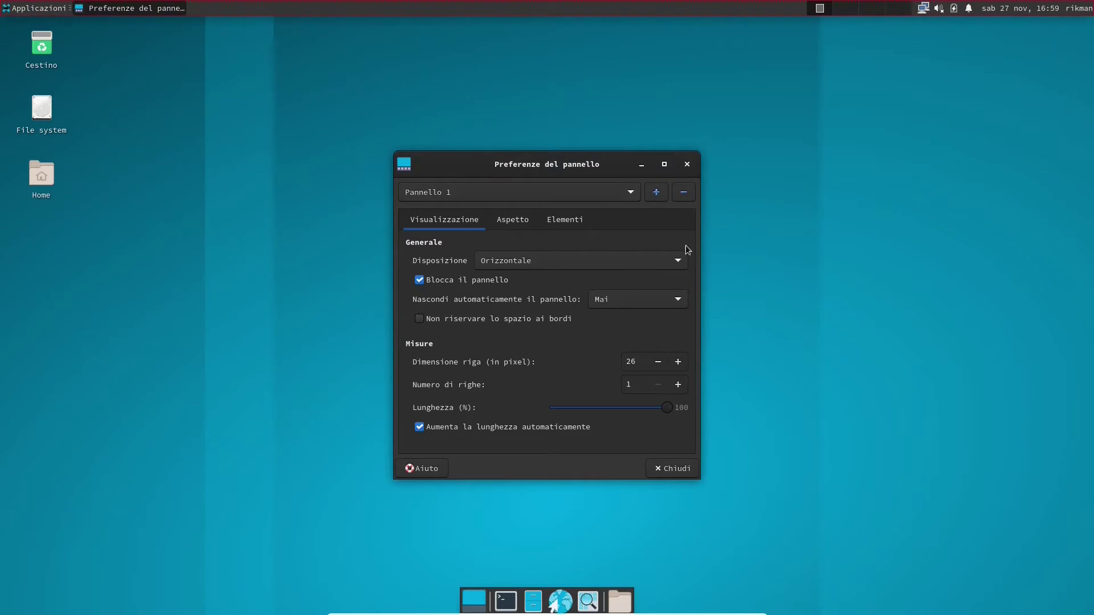
pyautogui.click(657, 193)
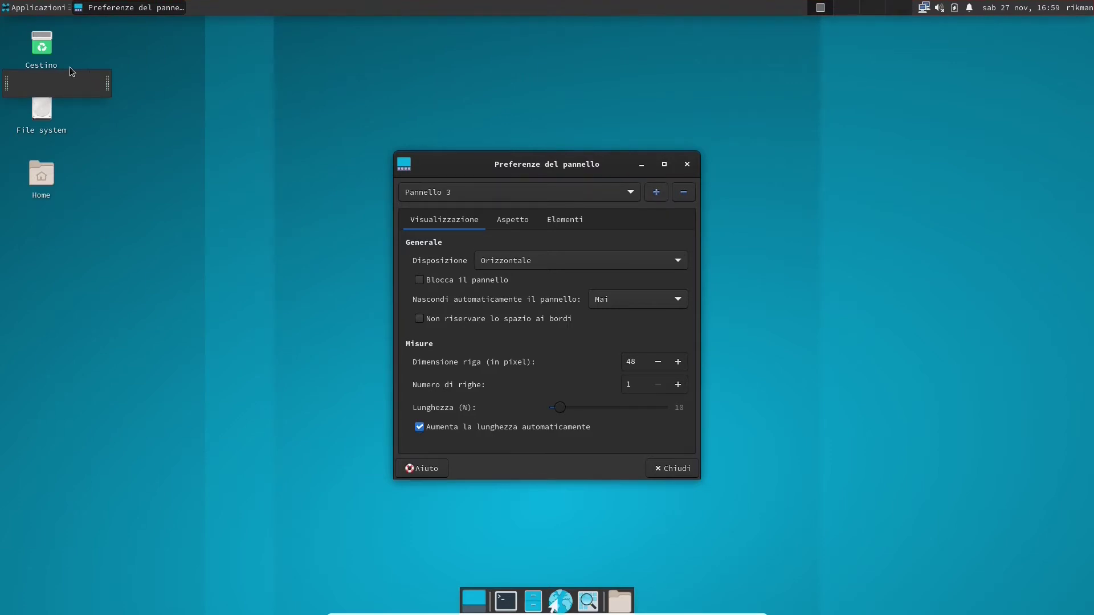
# Move the new panel to the lower-left corner of the desktop and lock it in place
pyautogui.moveTo(107, 85); pyautogui.dragTo(92, 523)
pyautogui.rightClick(41, 535)
pyautogui.click(20, 545)
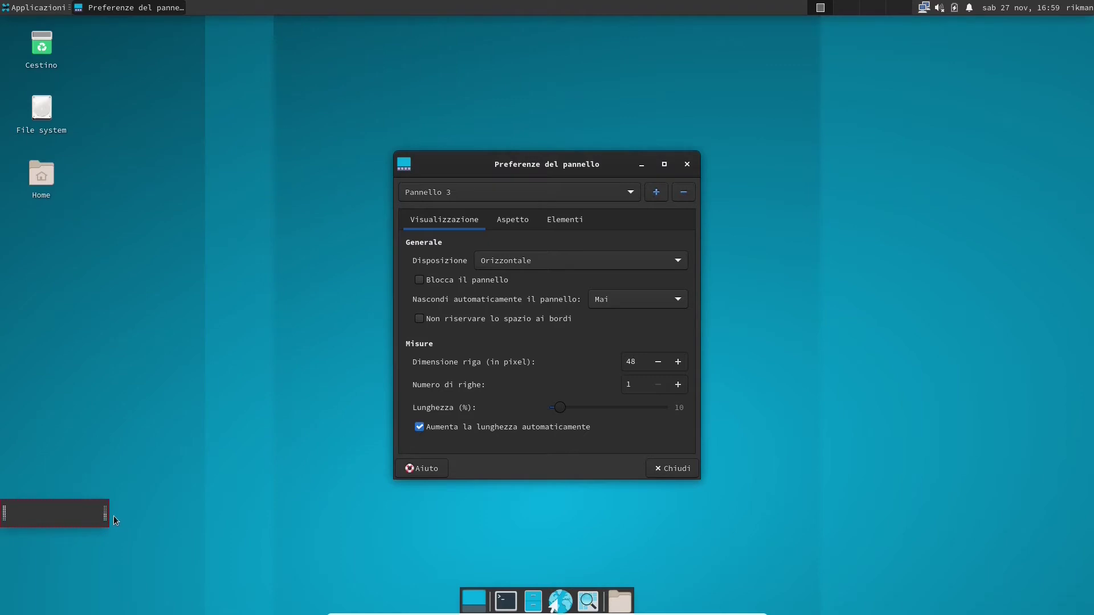
pyautogui.moveTo(106, 516); pyautogui.dragTo(14, 614)
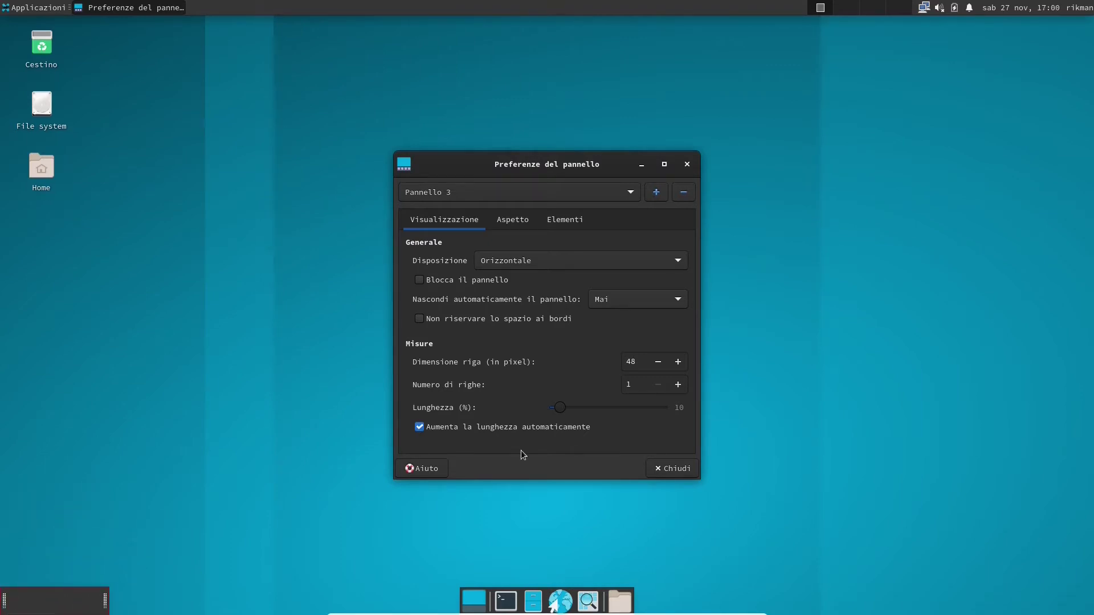
pyautogui.click(448, 282)
# Delete Pannello 1, the full-width panel along the desktop's upper edge
pyautogui.click(520, 190)
pyautogui.click(496, 159)
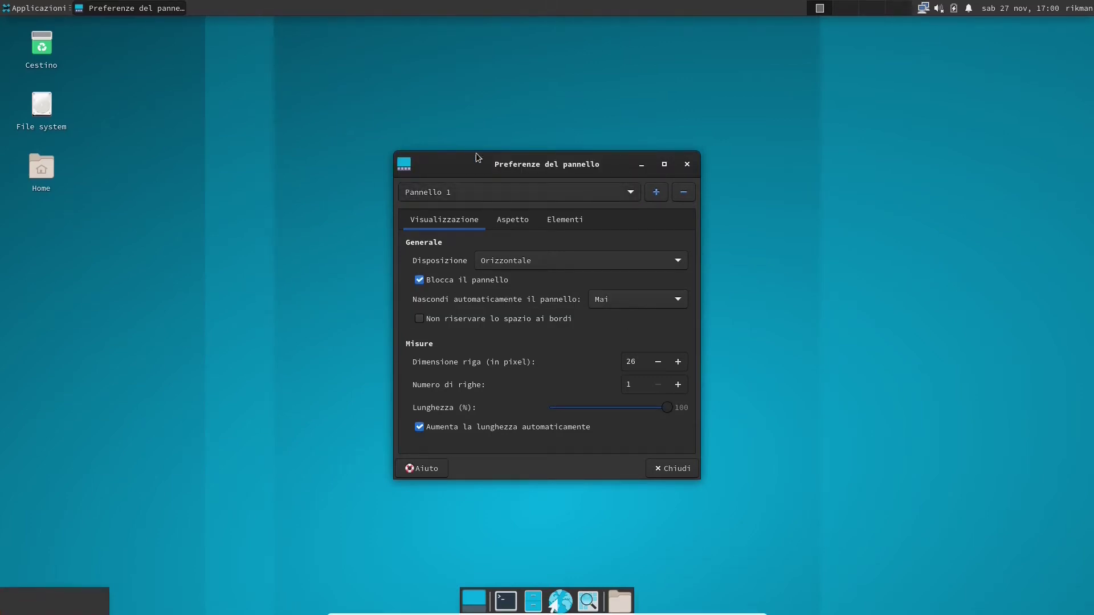
pyautogui.click(693, 196)
pyautogui.click(683, 350)
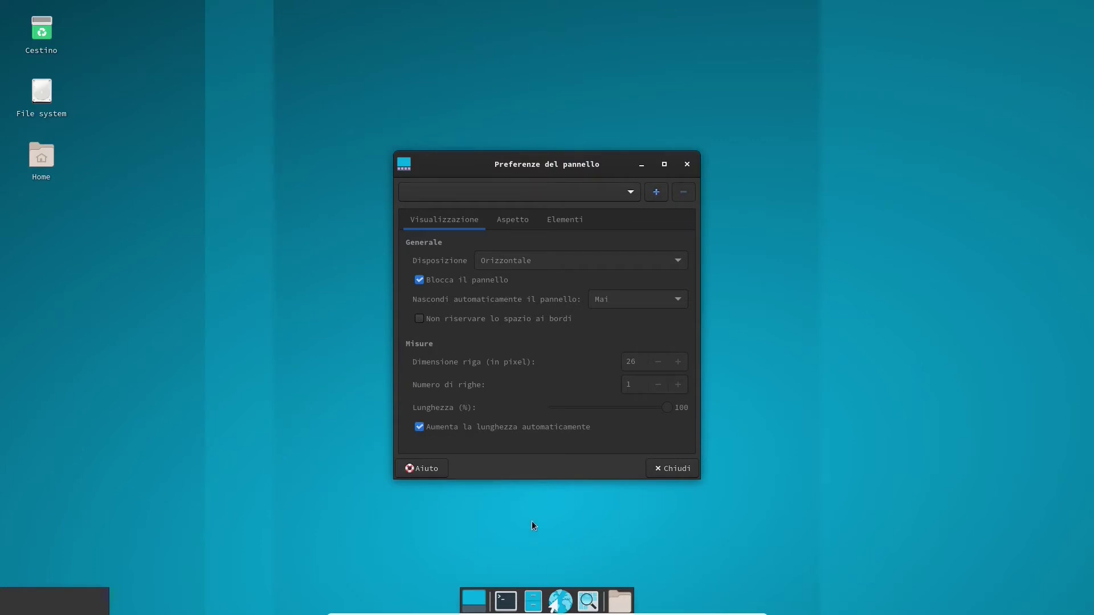
# Add another panel, placed in the lower-right corner of the desktop and locked
pyautogui.click(514, 194)
pyautogui.click(638, 173)
pyautogui.click(664, 192)
pyautogui.moveTo(37, 86); pyautogui.dragTo(1073, 613)
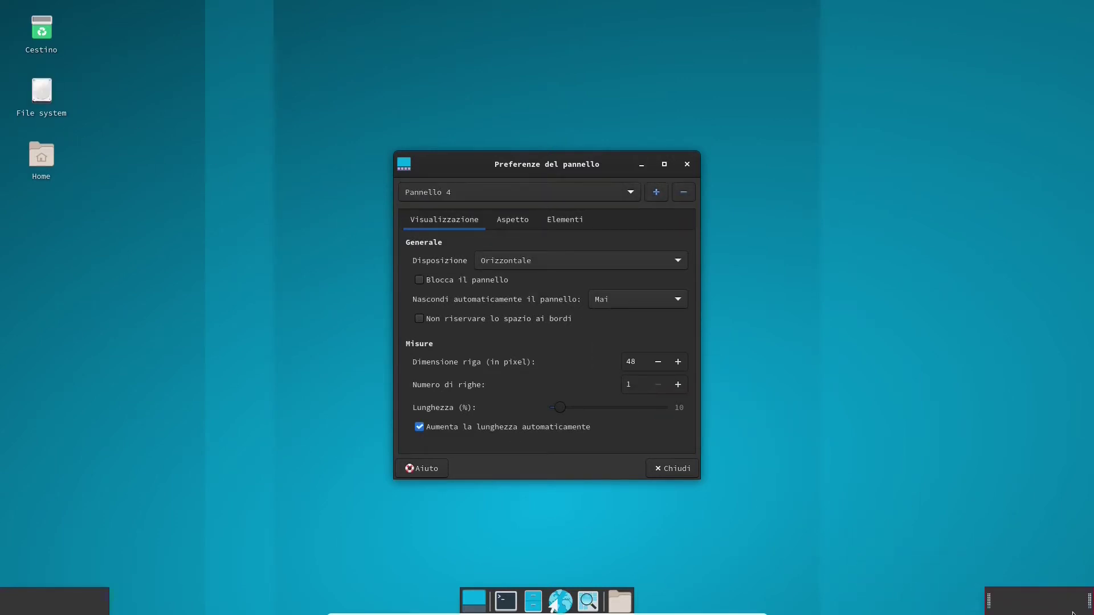
pyautogui.click(428, 282)
# Delete Pannello 2, the launcher dock centred along the desktop's lower edge
pyautogui.click(484, 201)
pyautogui.click(475, 176)
pyautogui.click(471, 192)
pyautogui.click(460, 176)
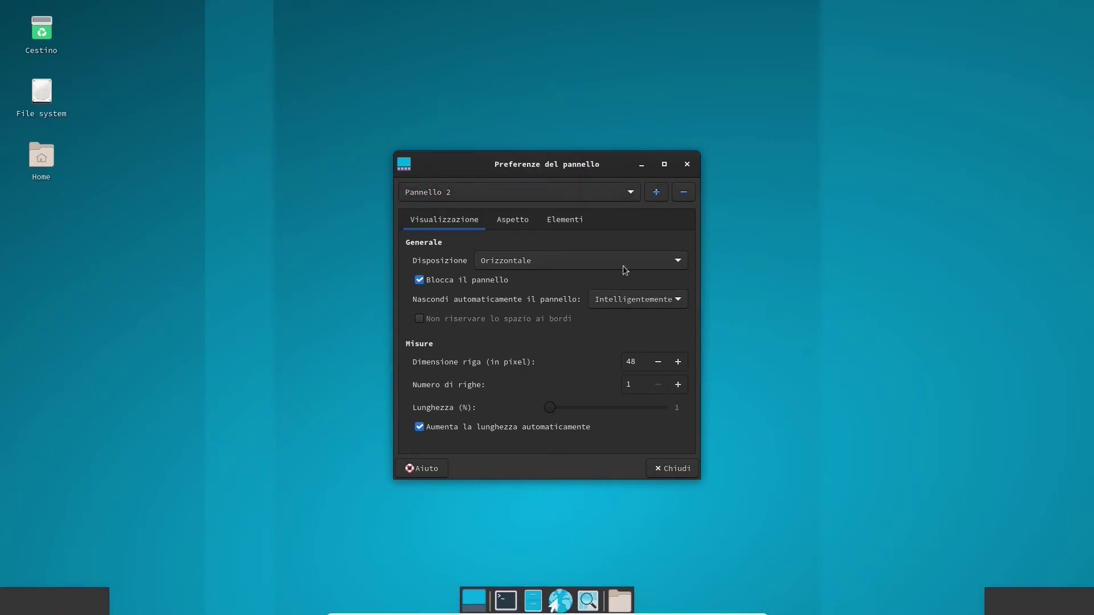
pyautogui.click(684, 192)
pyautogui.click(626, 353)
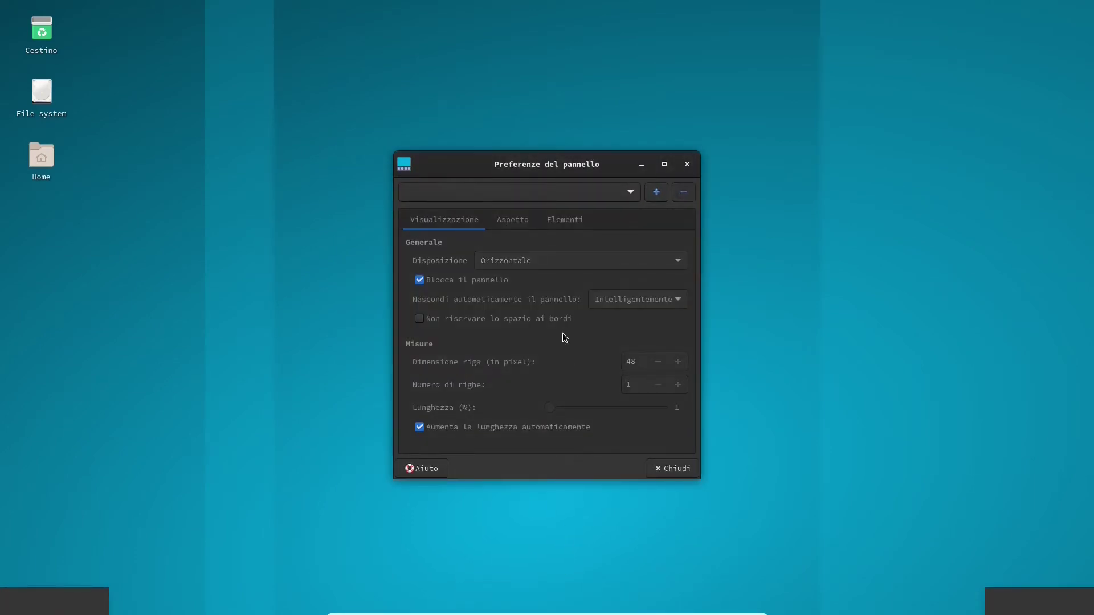
# Add the Menu Whisker element to Pannello 3 in the desktop's lower-left corner and close the panel preferences
pyautogui.click(555, 187)
pyautogui.click(504, 193)
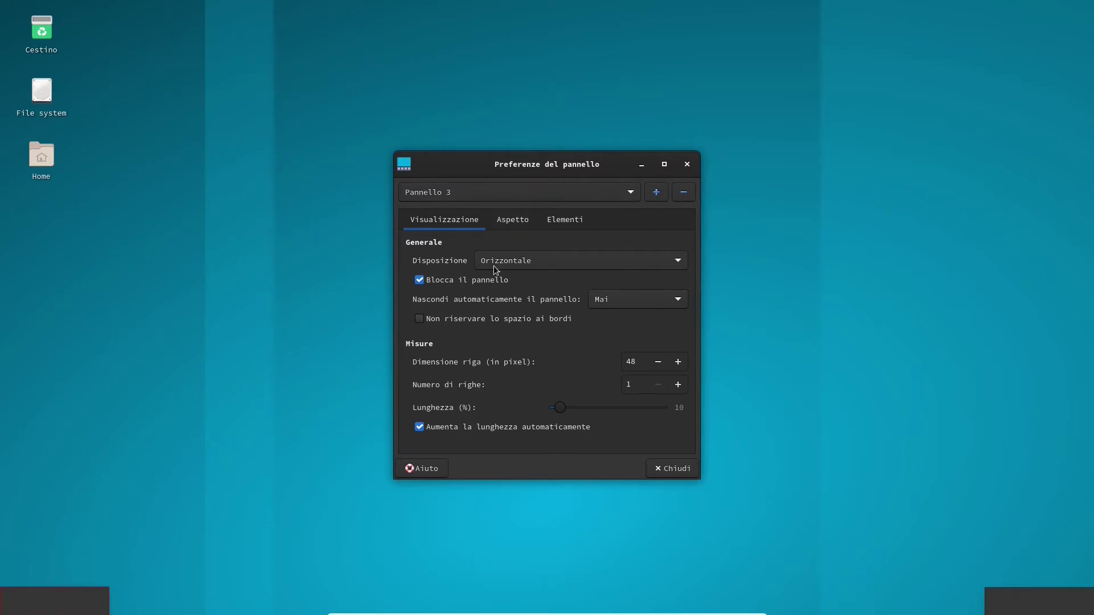
pyautogui.click(515, 219)
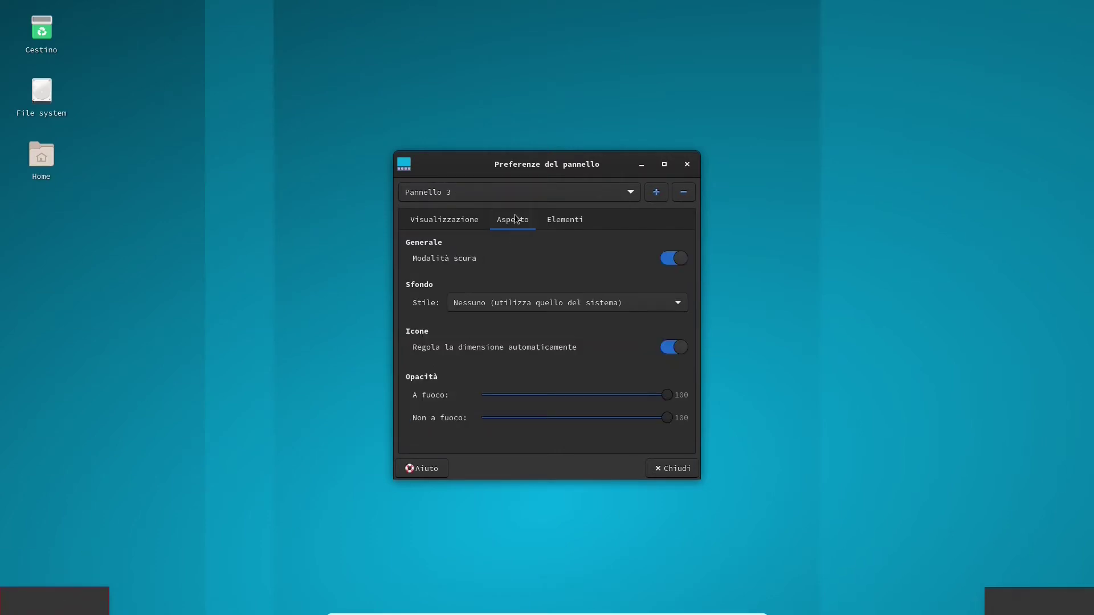
pyautogui.click(556, 225)
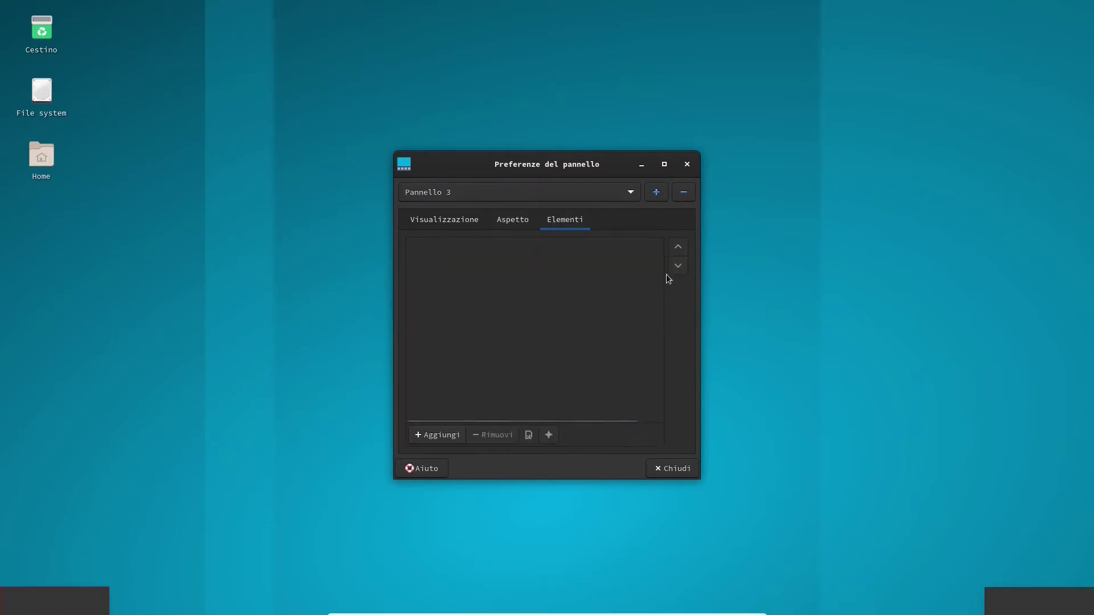
pyautogui.click(437, 437)
pyautogui.write('whi')
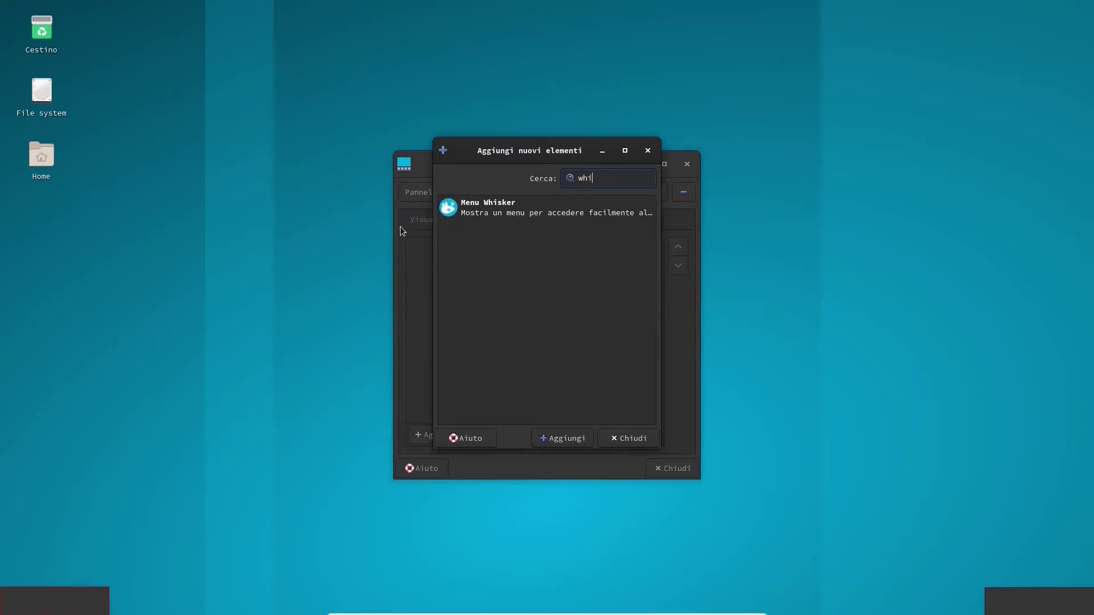
pyautogui.click(528, 218)
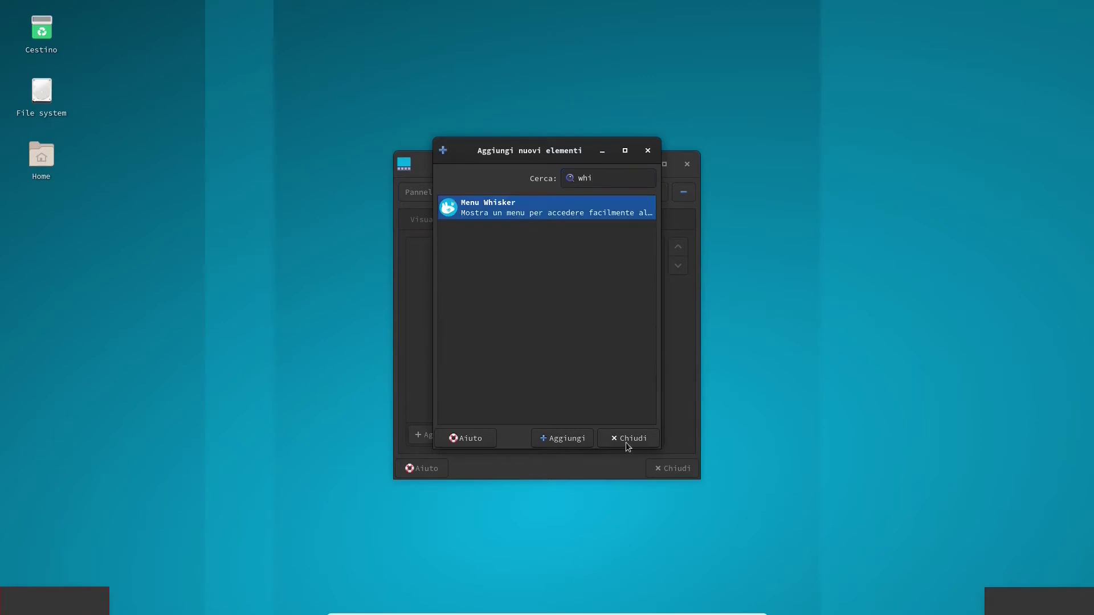
pyautogui.click(578, 441)
pyautogui.click(649, 444)
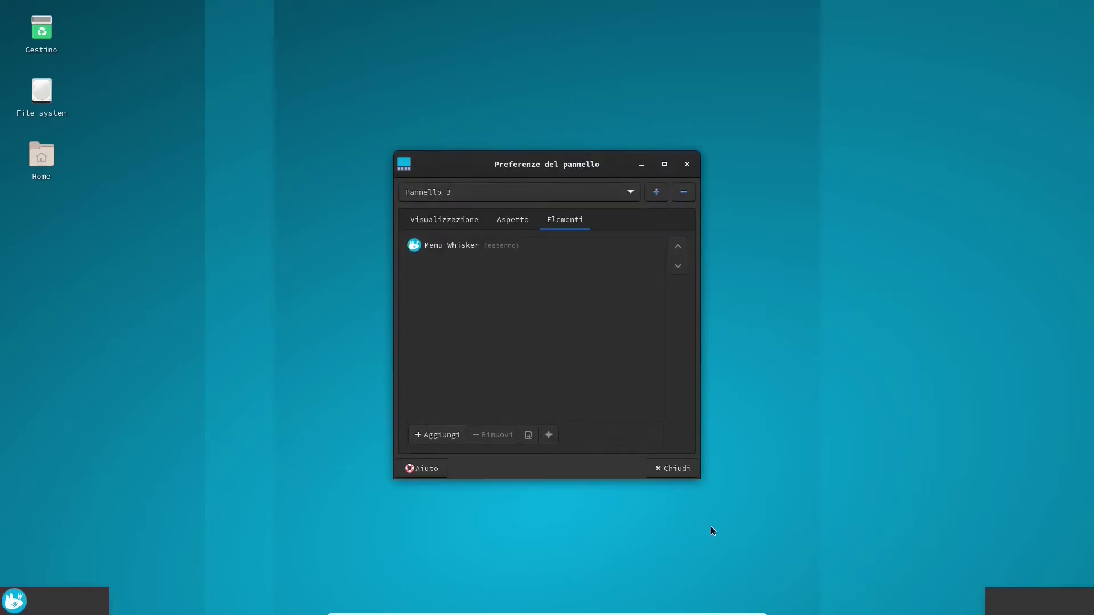
pyautogui.click(691, 472)
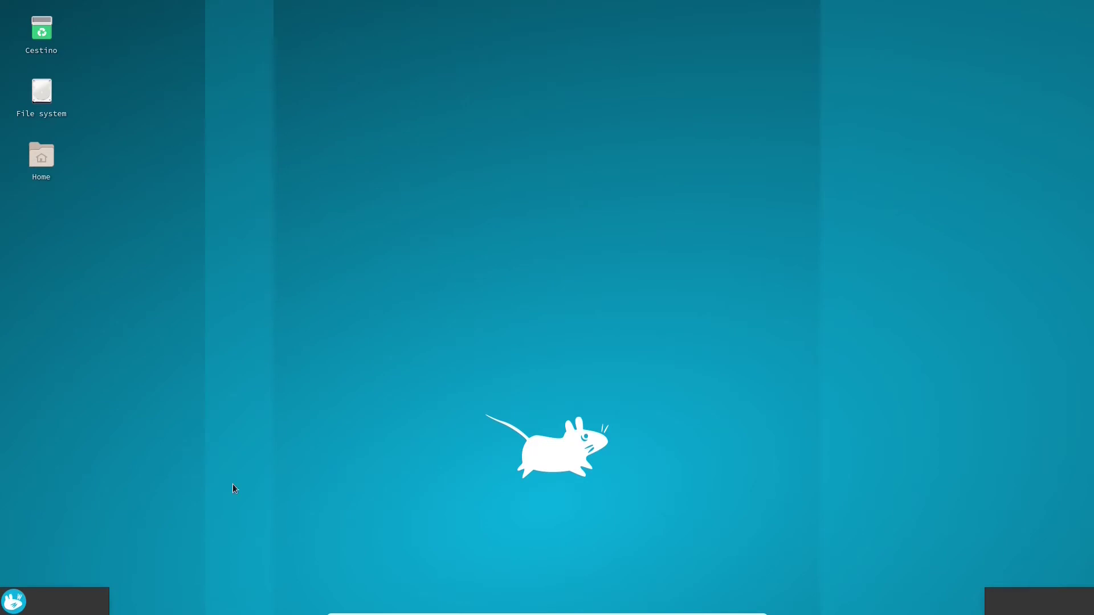
# Reduce the length of the lower-left panel, Pannello 3, to 1%
pyautogui.rightClick(73, 608)
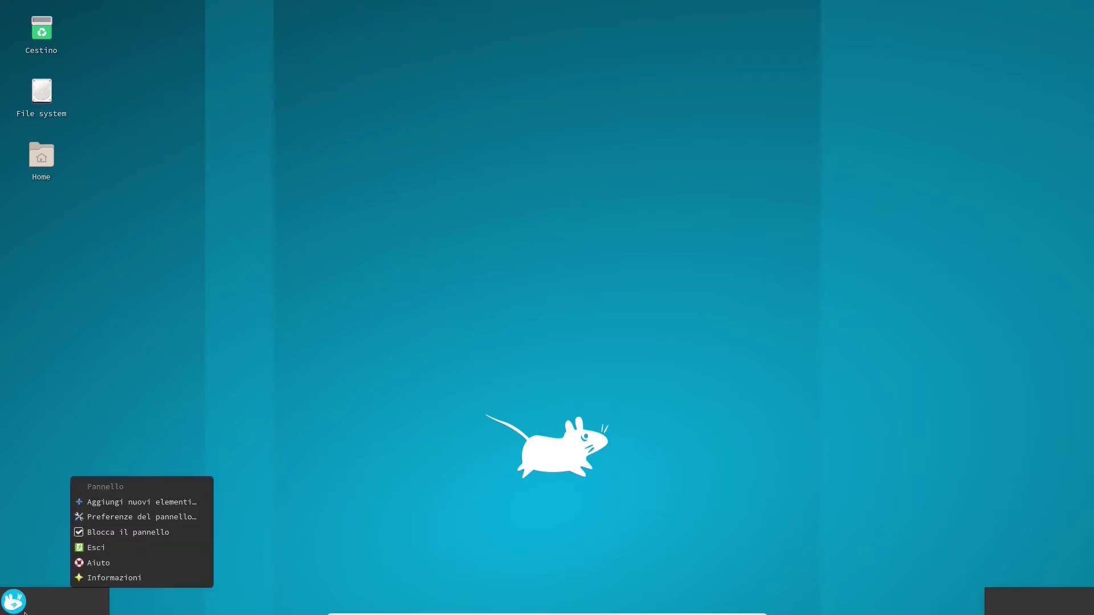
pyautogui.click(117, 517)
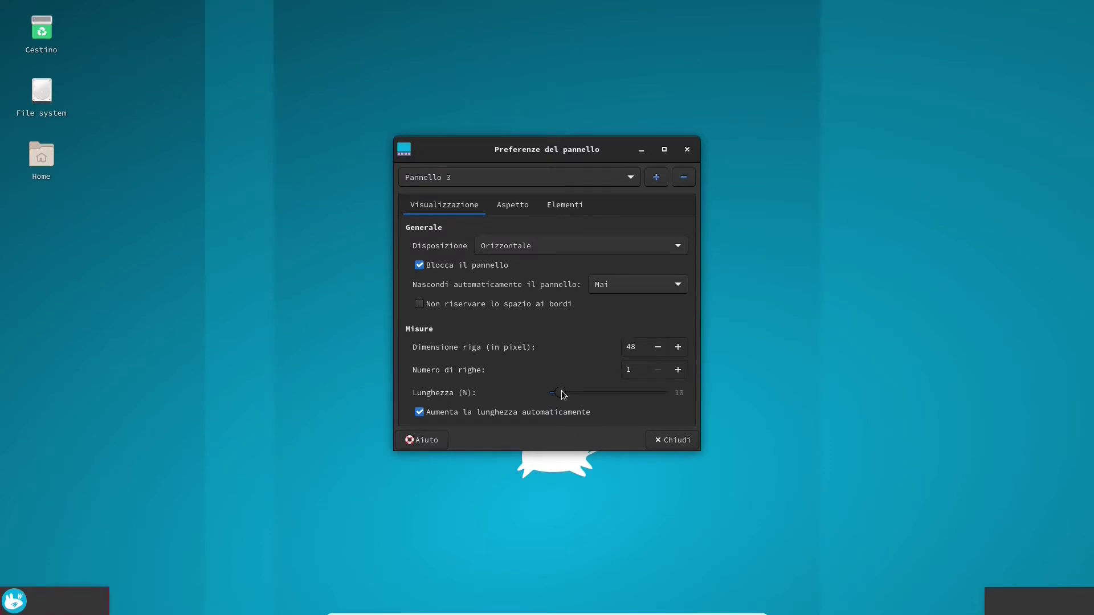
pyautogui.moveTo(562, 394); pyautogui.dragTo(436, 423)
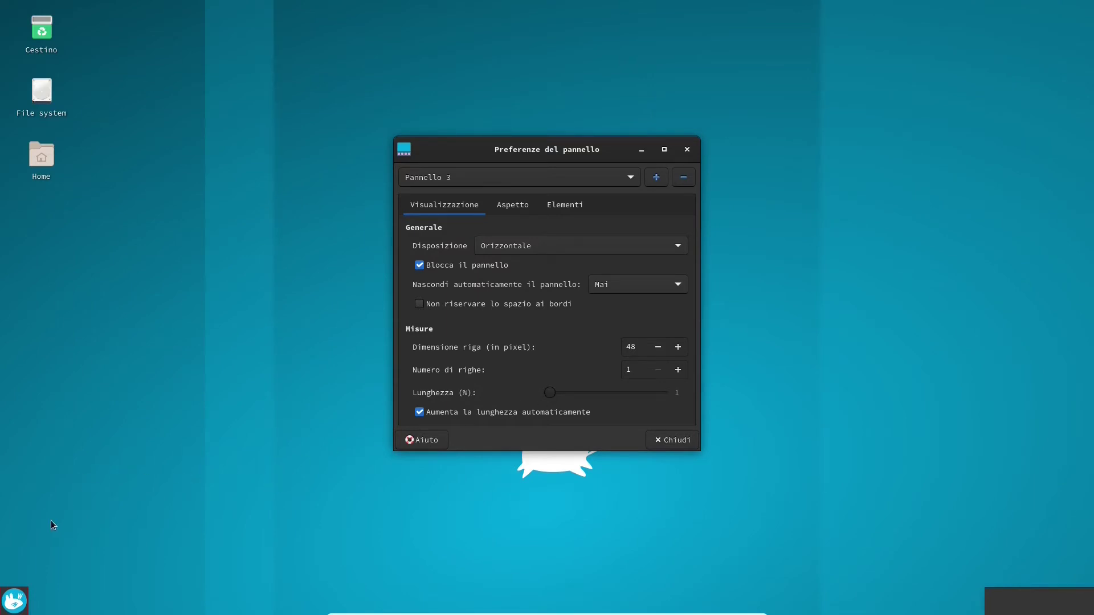
pyautogui.click(17, 593)
pyautogui.click(13, 599)
pyautogui.click(502, 207)
pyautogui.click(449, 205)
pyautogui.click(674, 443)
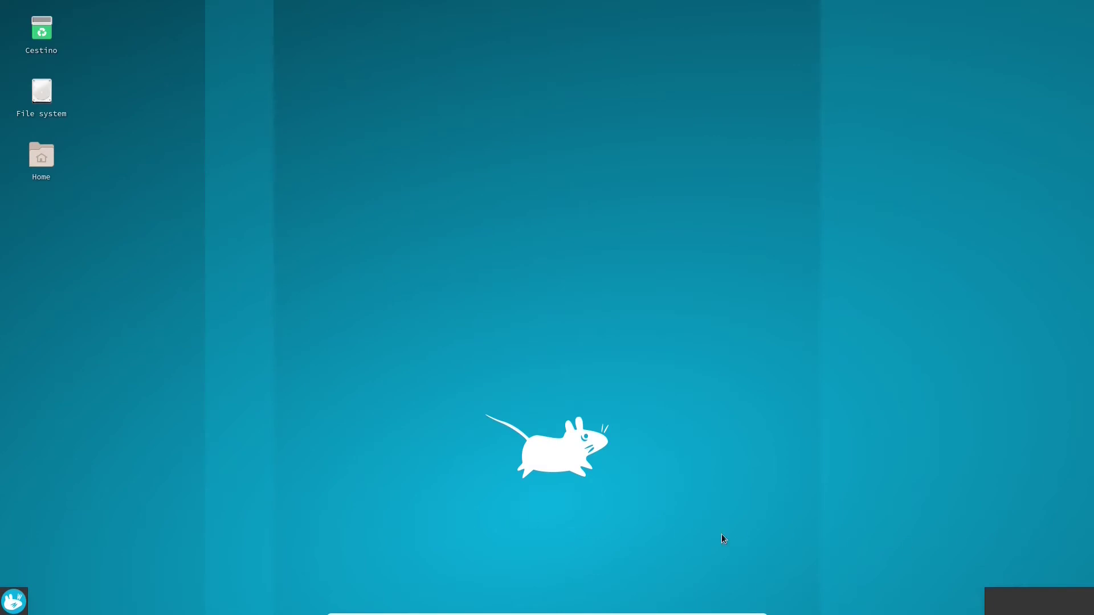
# Add the Orologio clock element to Pannello 4 in the desktop's lower-right corner
pyautogui.rightClick(1033, 606)
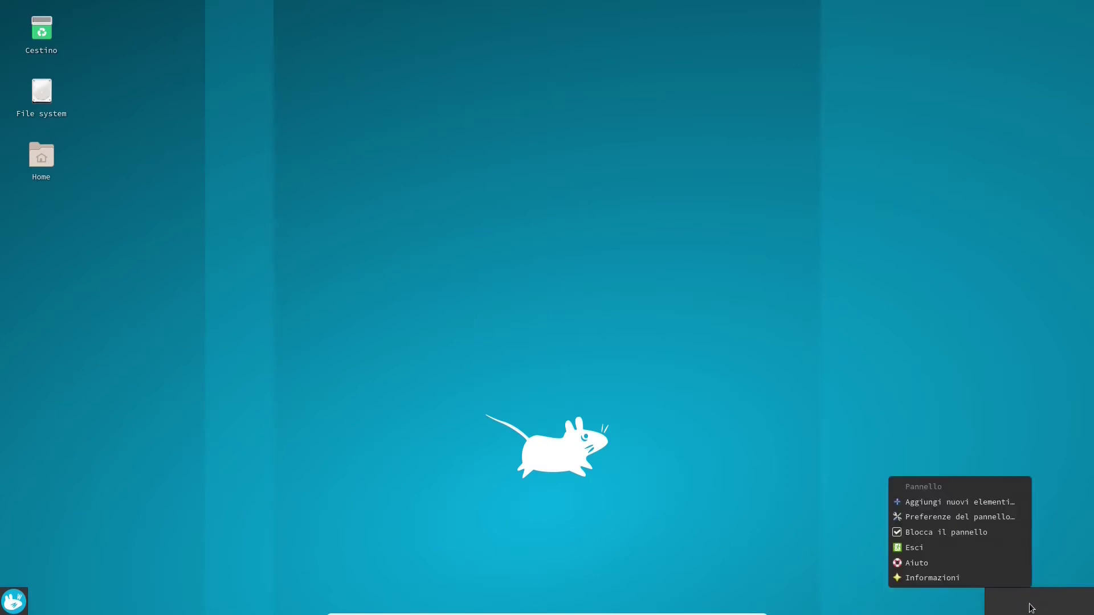
pyautogui.click(950, 518)
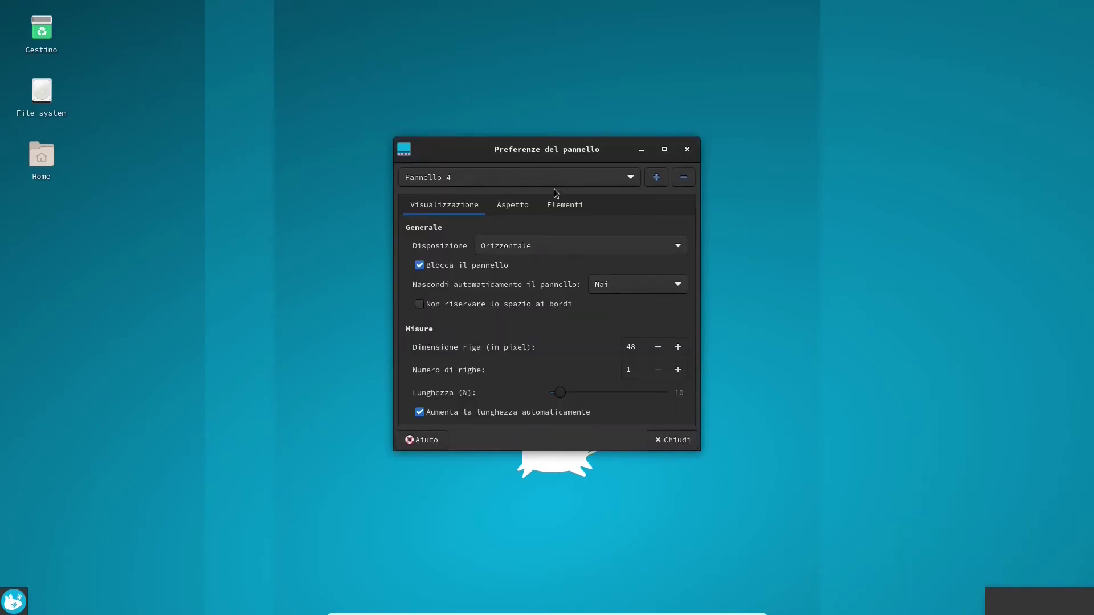
pyautogui.click(523, 204)
pyautogui.click(564, 208)
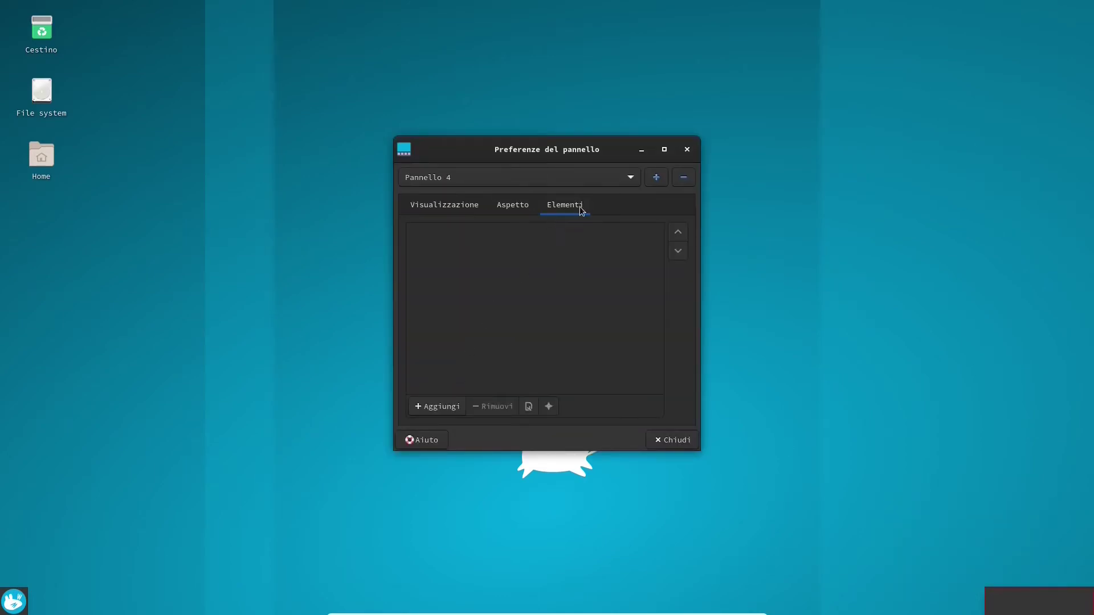
pyautogui.click(456, 404)
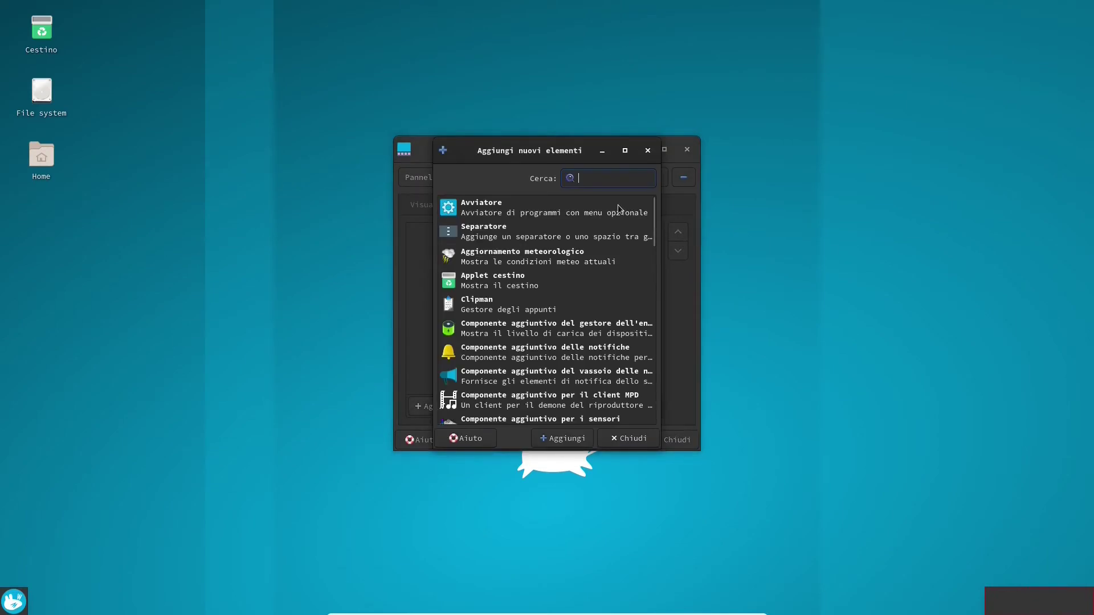
pyautogui.write('oro')
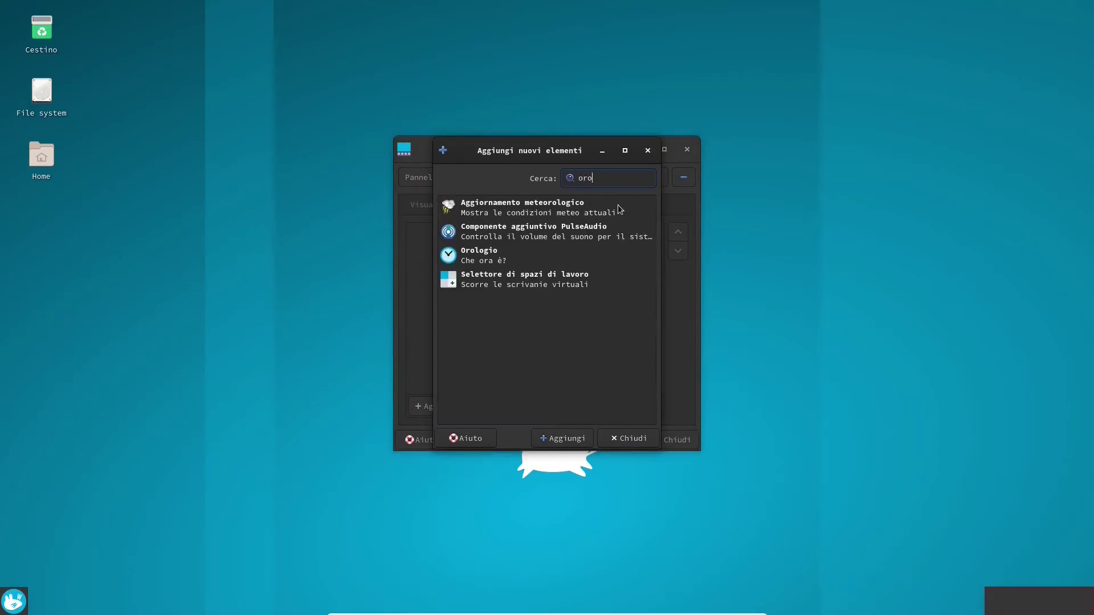
pyautogui.click(498, 255)
pyautogui.click(561, 439)
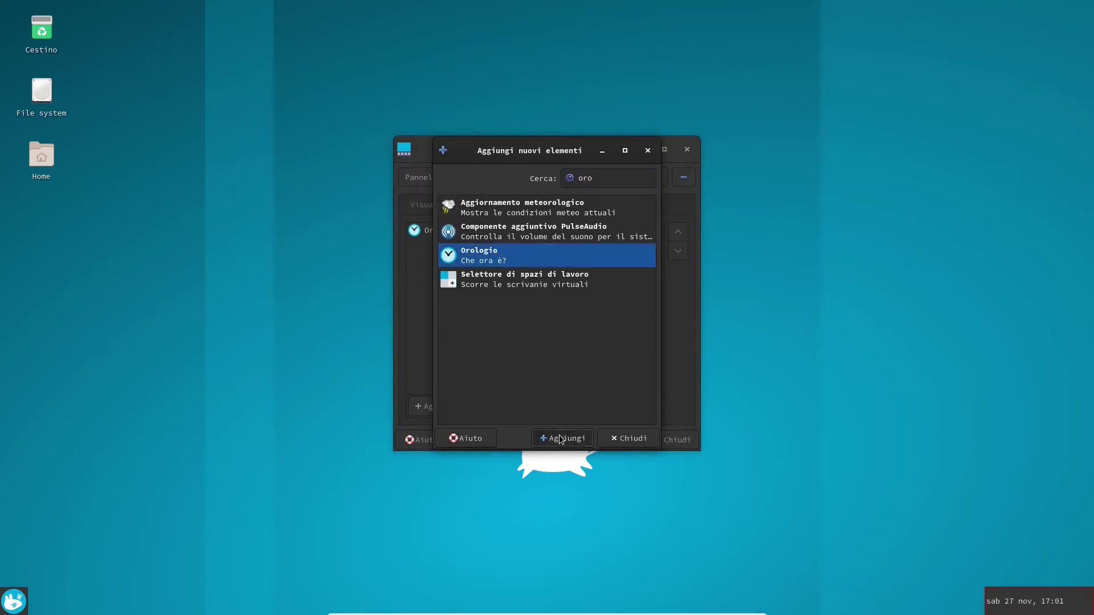
pyautogui.click(627, 438)
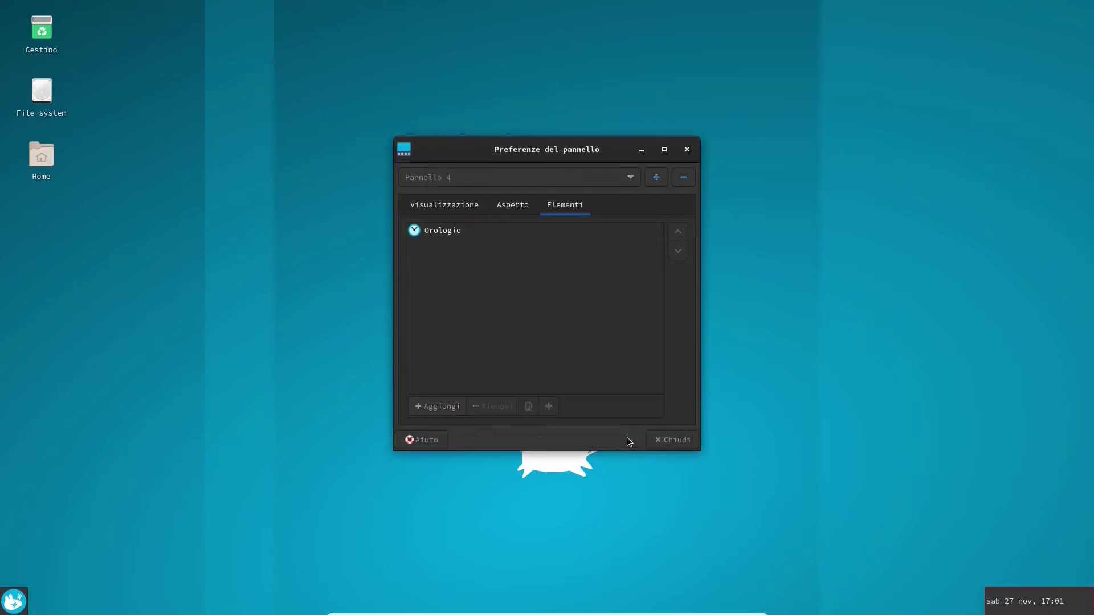
# Add the notification tray element, Componente aggiuntivo del vassoio delle notifiche, to Pannello 4
pyautogui.click(439, 407)
pyautogui.write('componen')
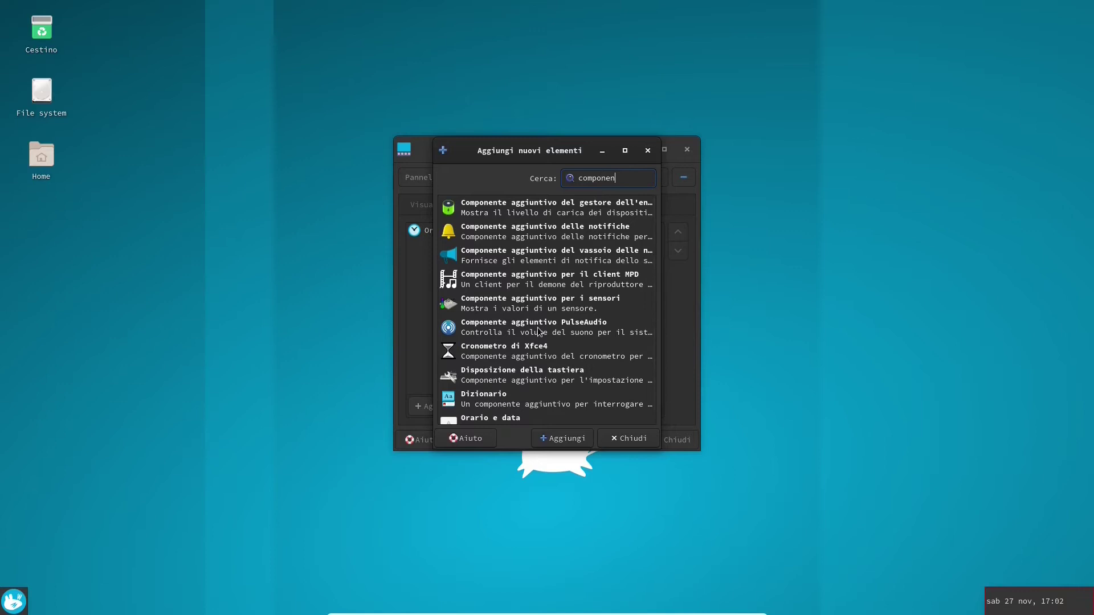
pyautogui.moveTo(661, 218); pyautogui.dragTo(731, 232)
pyautogui.click(472, 258)
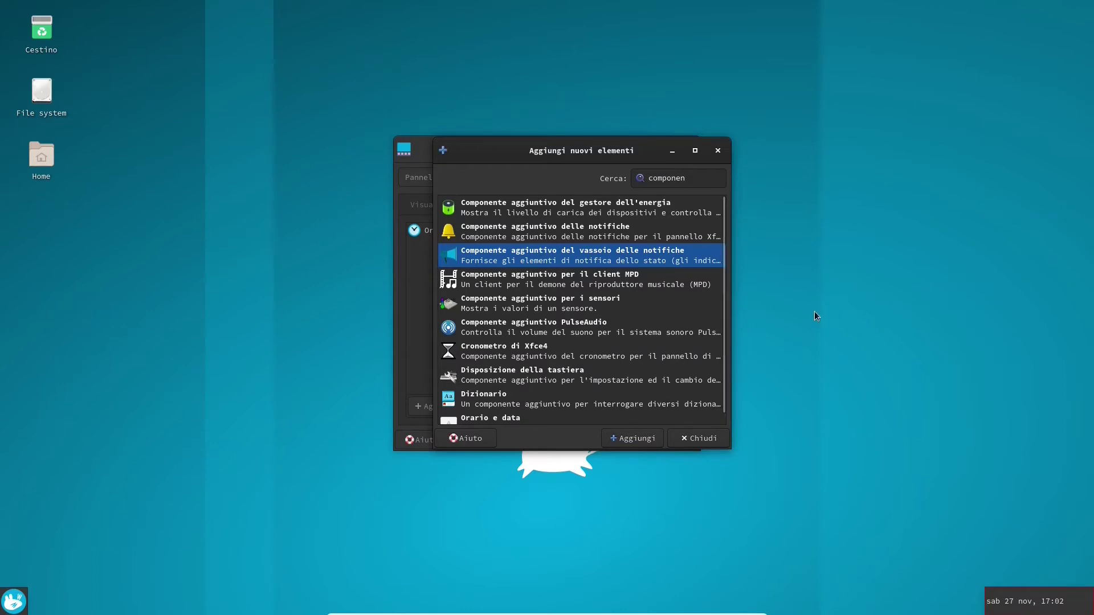
pyautogui.click(626, 434)
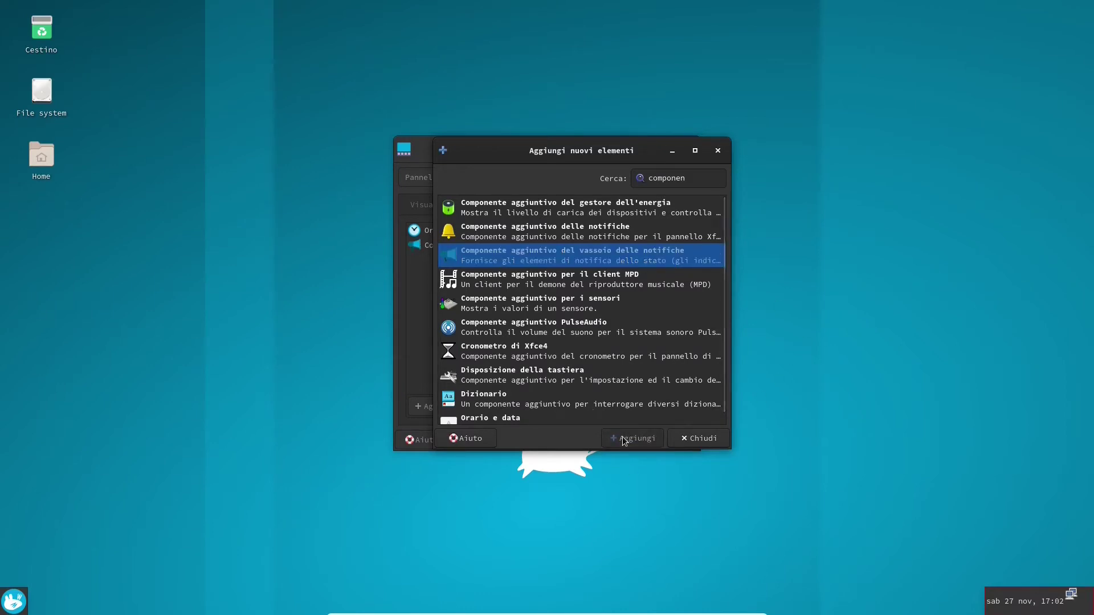
pyautogui.click(679, 443)
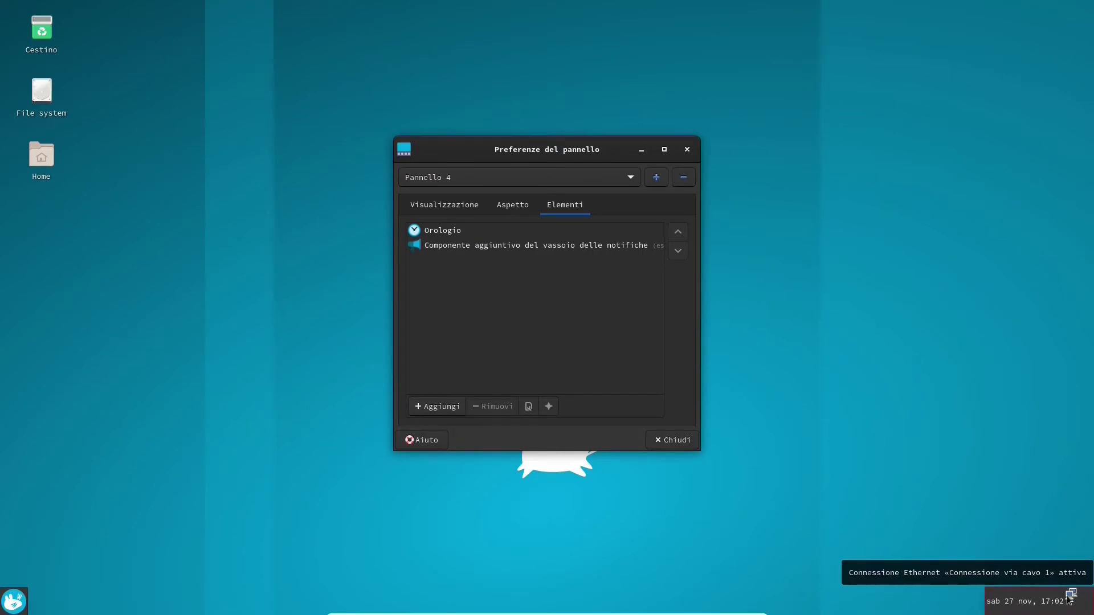
# Give the Orologio element of Pannello 4 the custom format "%H %M %n %d %m"
pyautogui.click(450, 234)
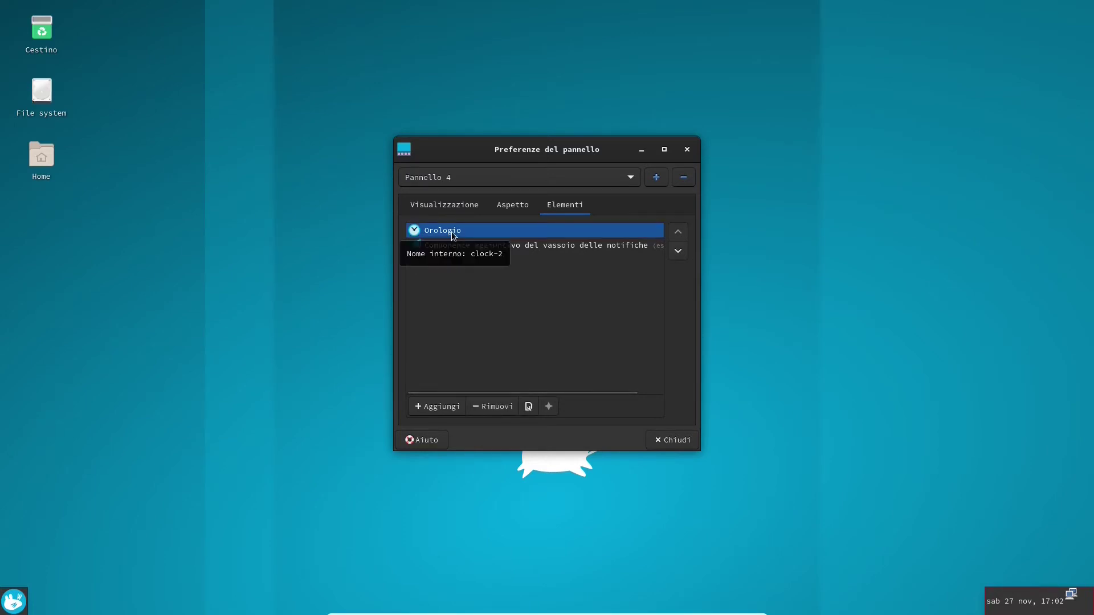
pyautogui.doubleClick(451, 231)
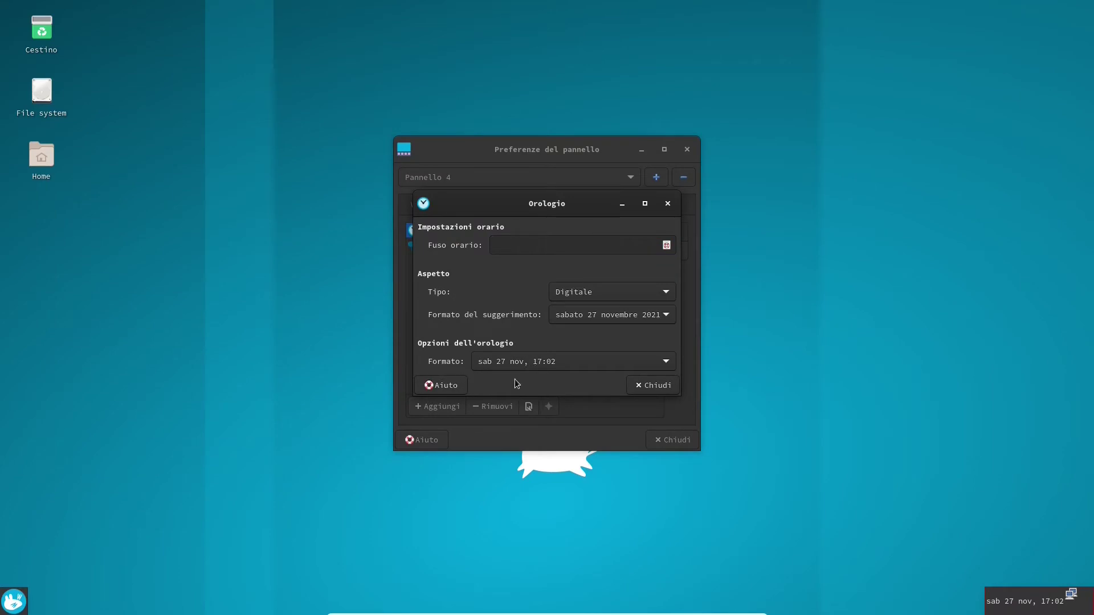
pyautogui.click(541, 364)
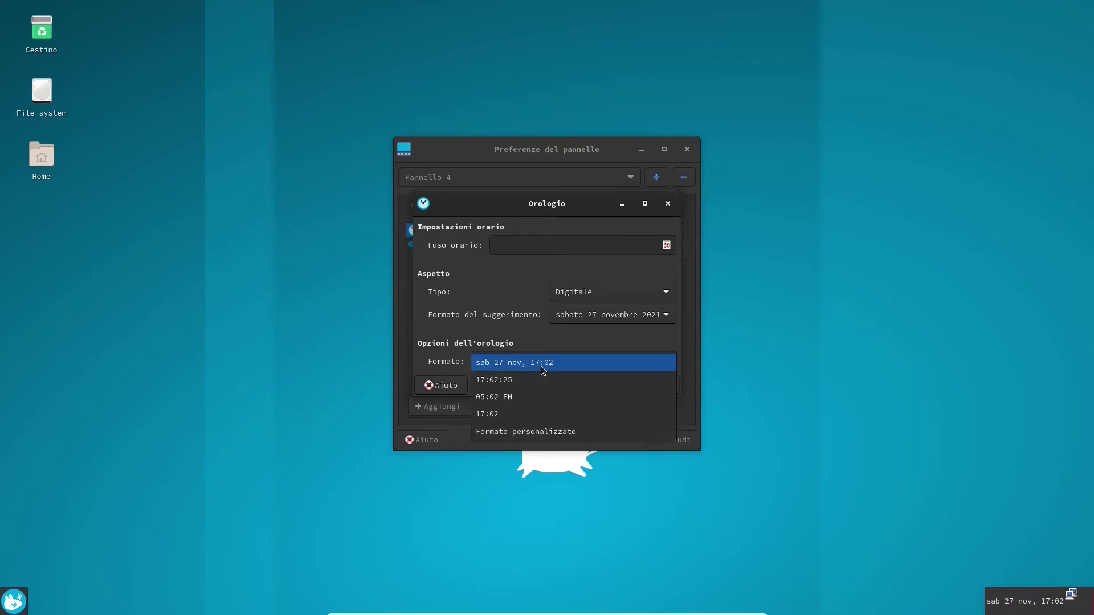
pyautogui.click(550, 429)
pyautogui.moveTo(511, 386); pyautogui.dragTo(359, 341)
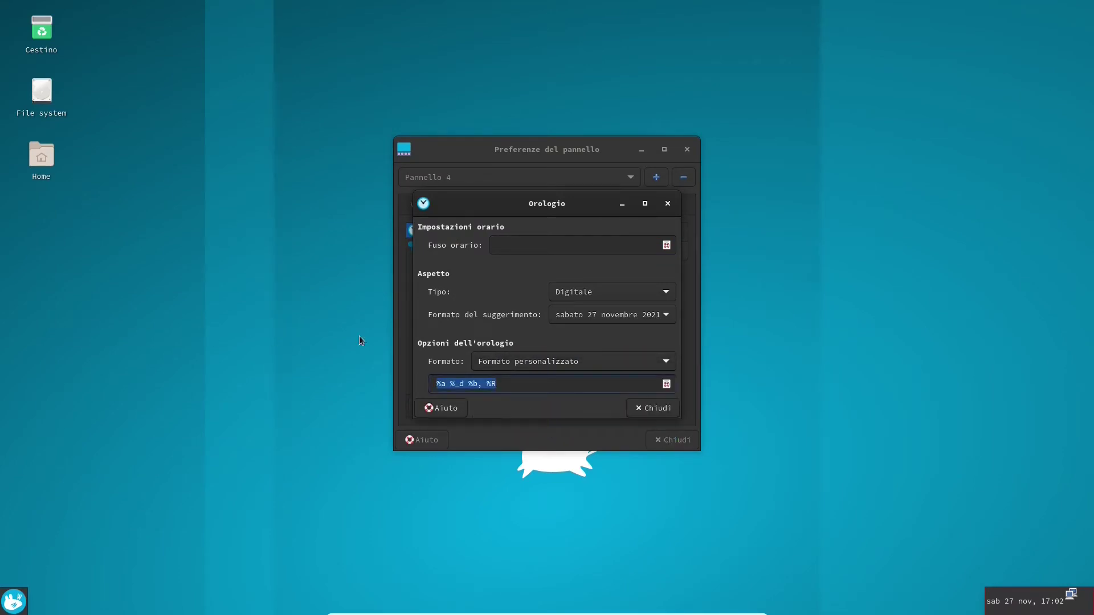
pyautogui.press('BackSpace')
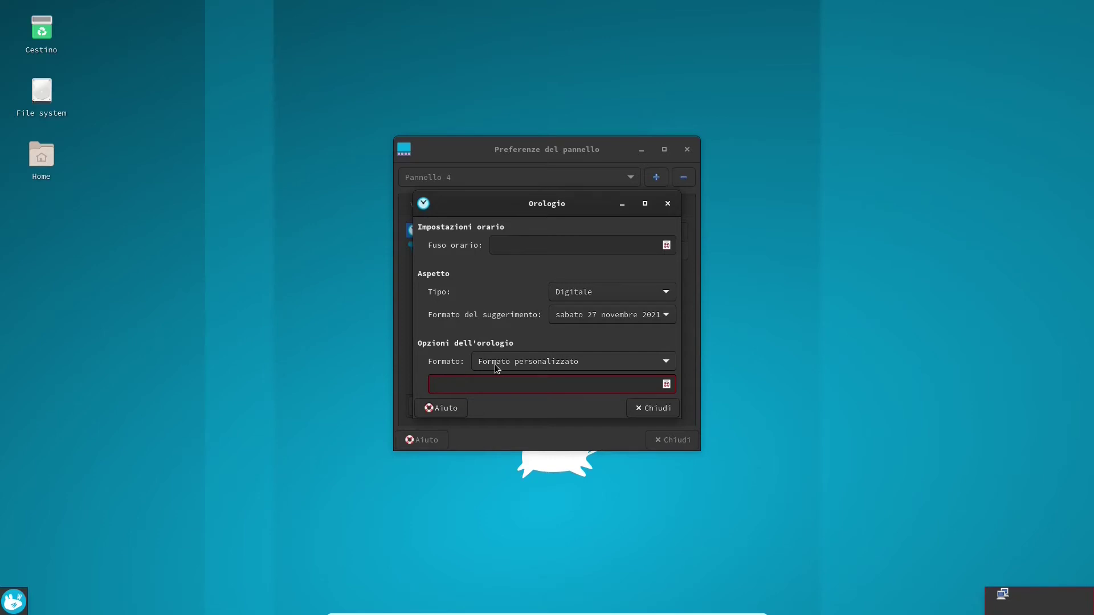
pyautogui.write('%H')
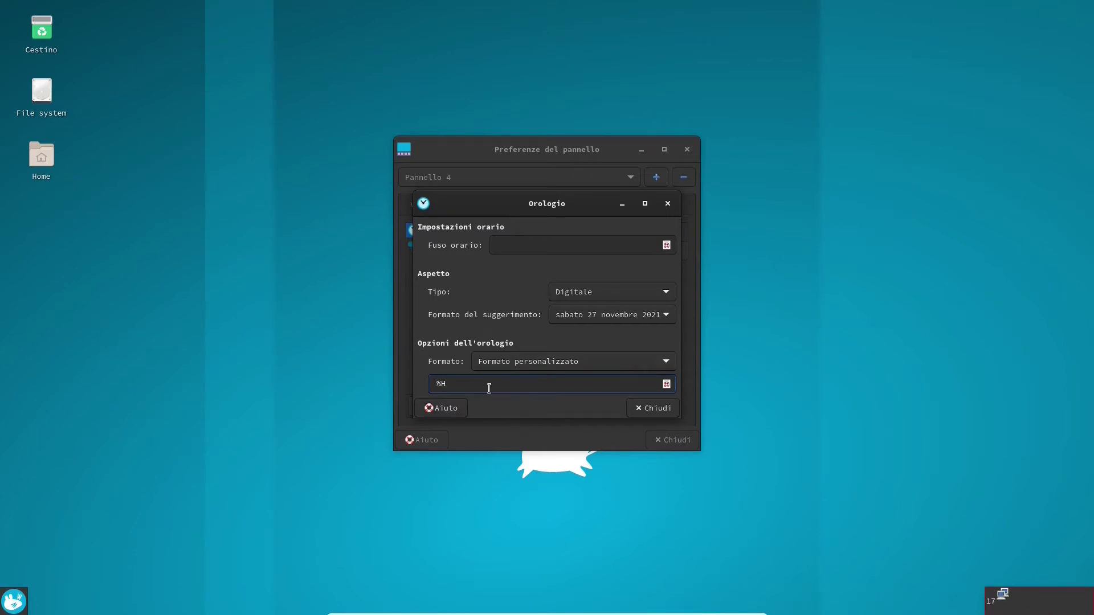
pyautogui.write(' %M')
pyautogui.moveTo(1006, 609)
pyautogui.press('BackSpace')
pyautogui.write(':')
pyautogui.press('BackSpace')
pyautogui.write('%M %n %d %m')
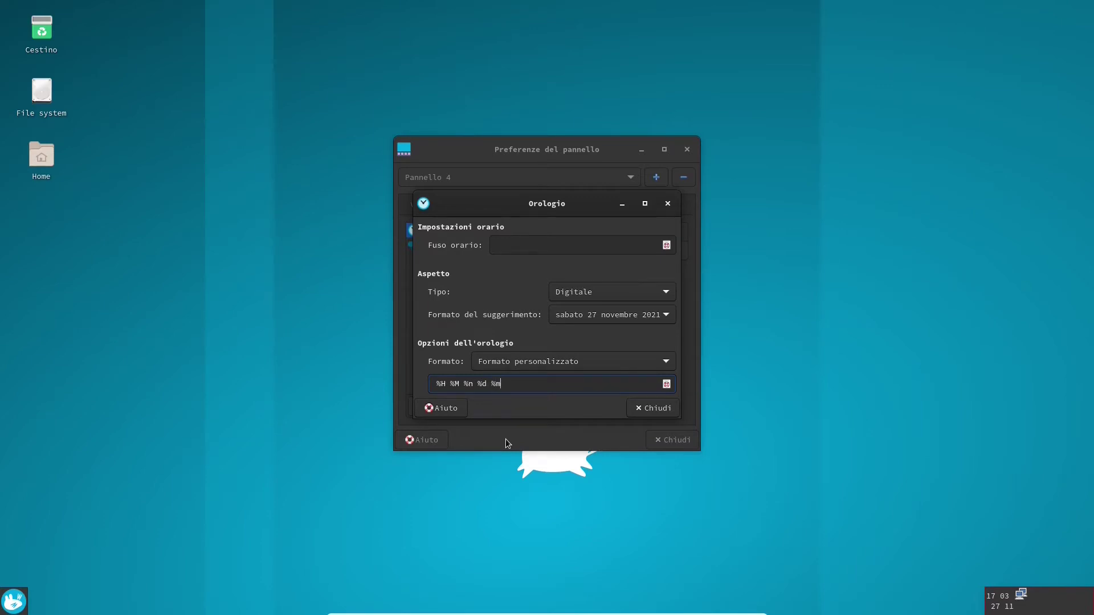
# Try year and seconds codes in the custom clock format, and cut it back to "%H %M"
pyautogui.write(' %y')
pyautogui.press('BackSpace')
pyautogui.write('Y')
pyautogui.press('BackSpace')
pyautogui.press('BackSpace')
pyautogui.press('BackSpace')
pyautogui.press('BackSpace')
pyautogui.press('BackSpace')
pyautogui.press('BackSpace')
pyautogui.press('BackSpace')
pyautogui.press('BackSpace')
pyautogui.press('BackSpace')
pyautogui.press('BackSpace')
pyautogui.press('BackSpace')
pyautogui.press('BackSpace')
pyautogui.write('%S')
pyautogui.press('BackSpace')
pyautogui.press('BackSpace')
pyautogui.press('BackSpace')
pyautogui.click(650, 408)
# Set the notification tray element to hide its items by default and enable Adatta elementi
pyautogui.press('Down')
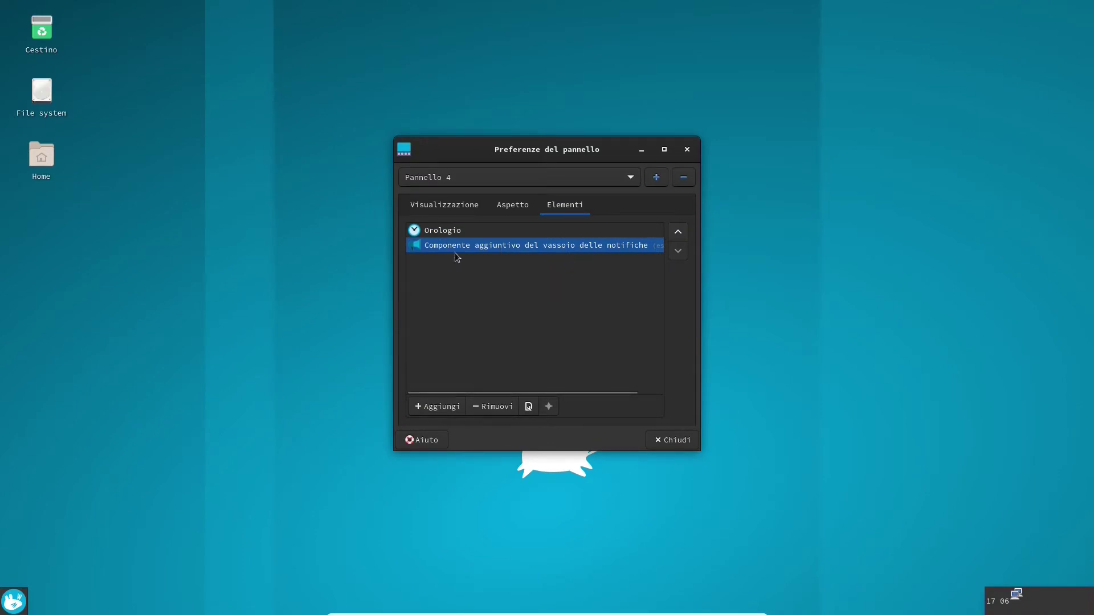
pyautogui.doubleClick(518, 249)
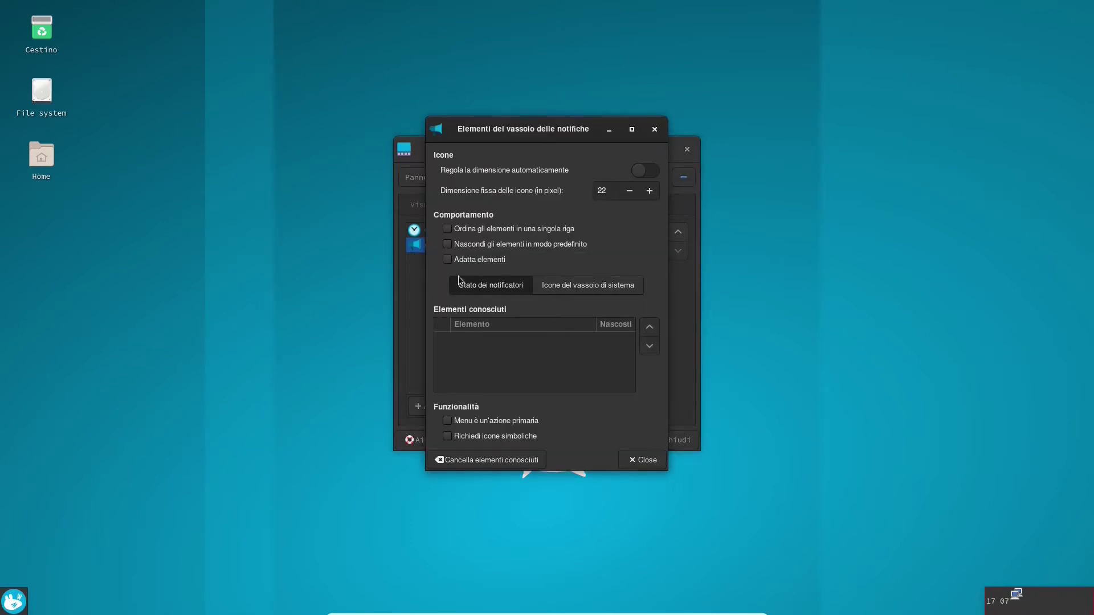
pyautogui.click(450, 247)
pyautogui.click(452, 261)
pyautogui.click(447, 261)
pyautogui.click(484, 262)
# Mark the applet networkmanager system tray icon as hidden and check the tray's expander arrow
pyautogui.click(576, 289)
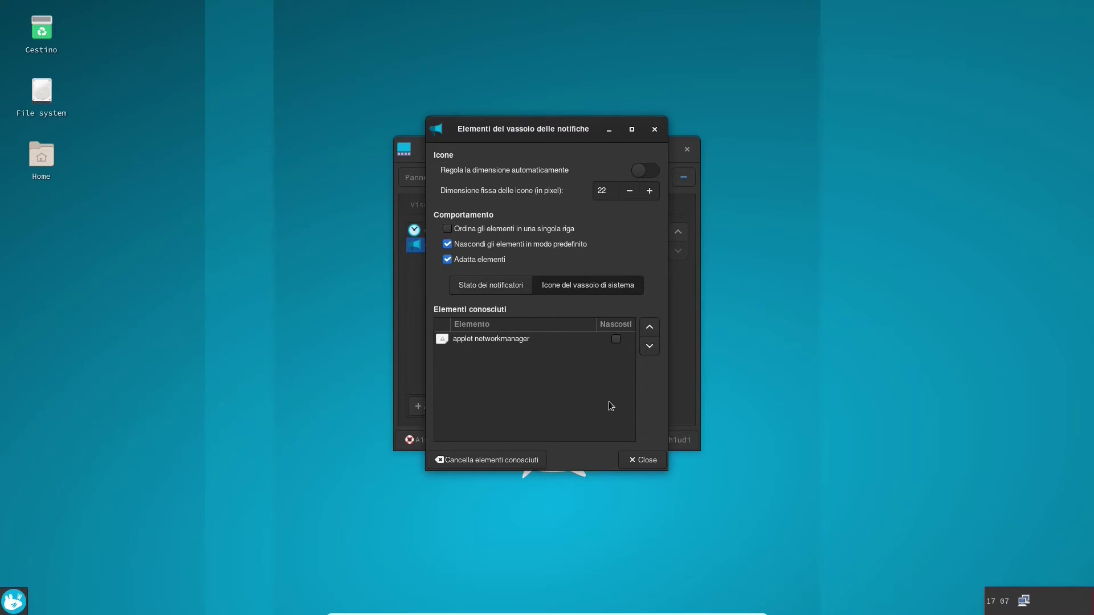
pyautogui.click(618, 341)
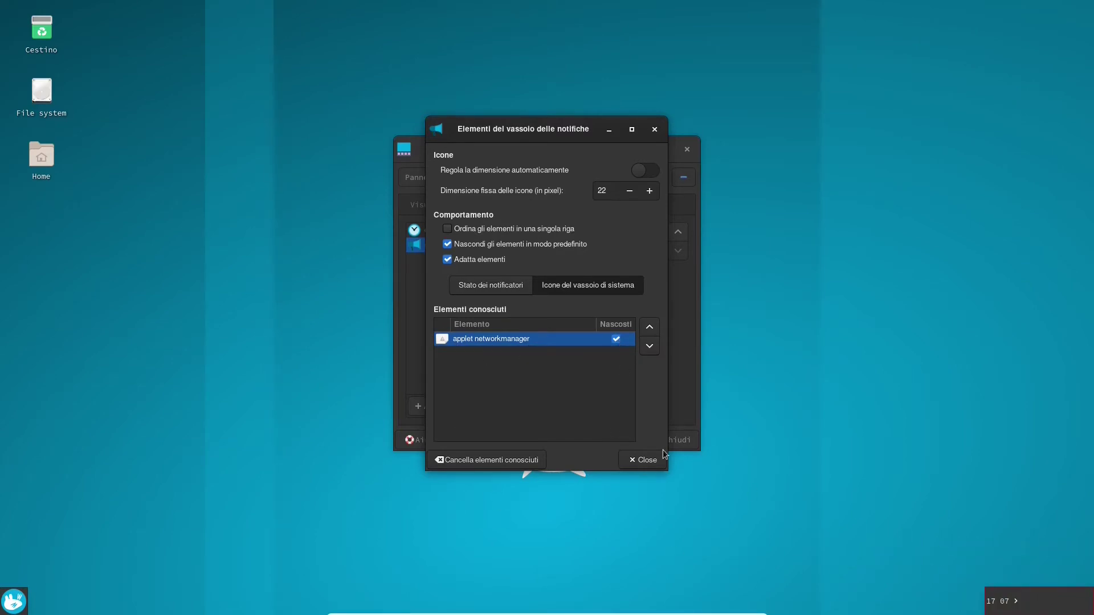
pyautogui.click(640, 460)
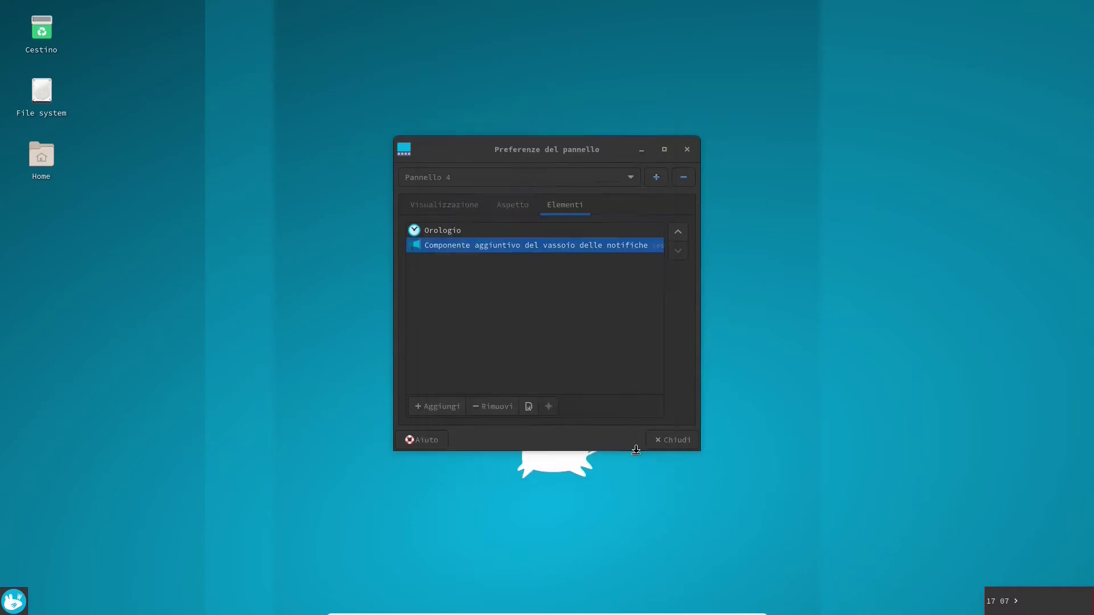
pyautogui.click(1017, 603)
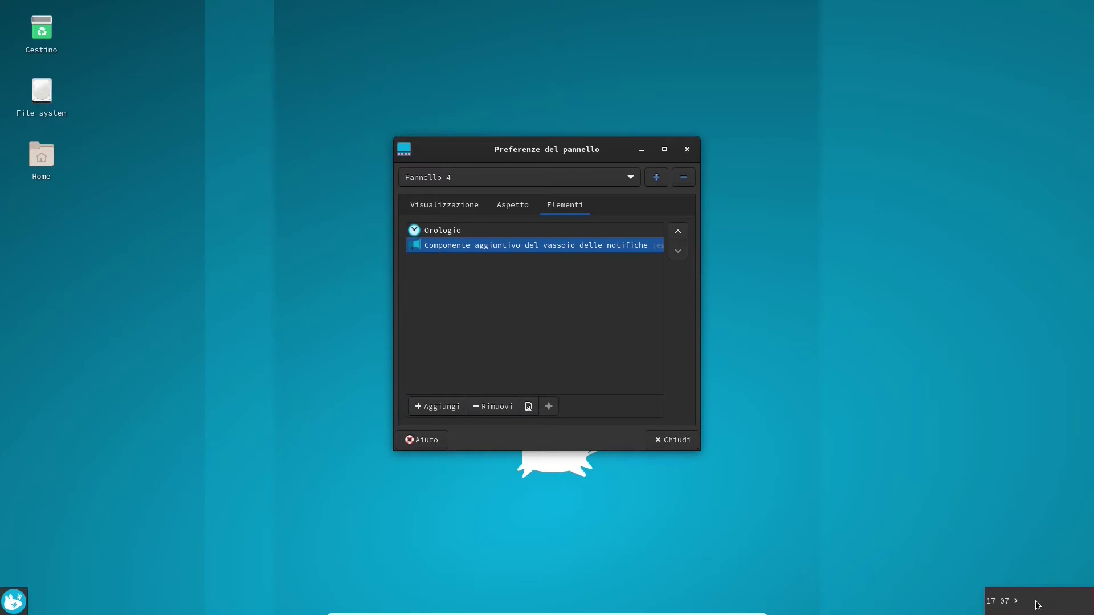
pyautogui.click(1040, 601)
pyautogui.click(447, 398)
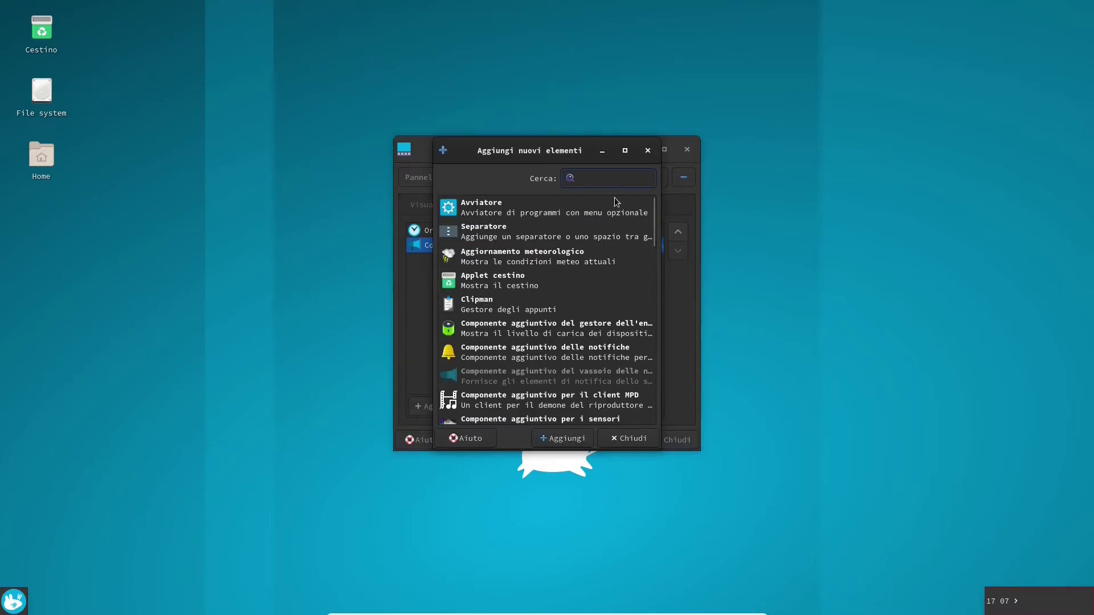
pyautogui.click(470, 234)
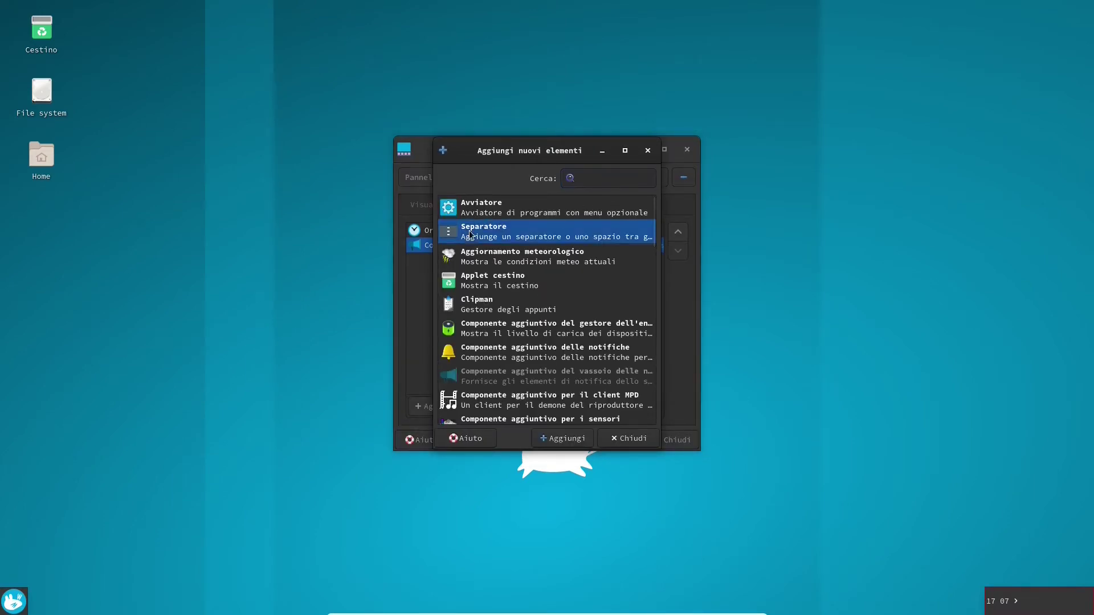
pyautogui.click(622, 439)
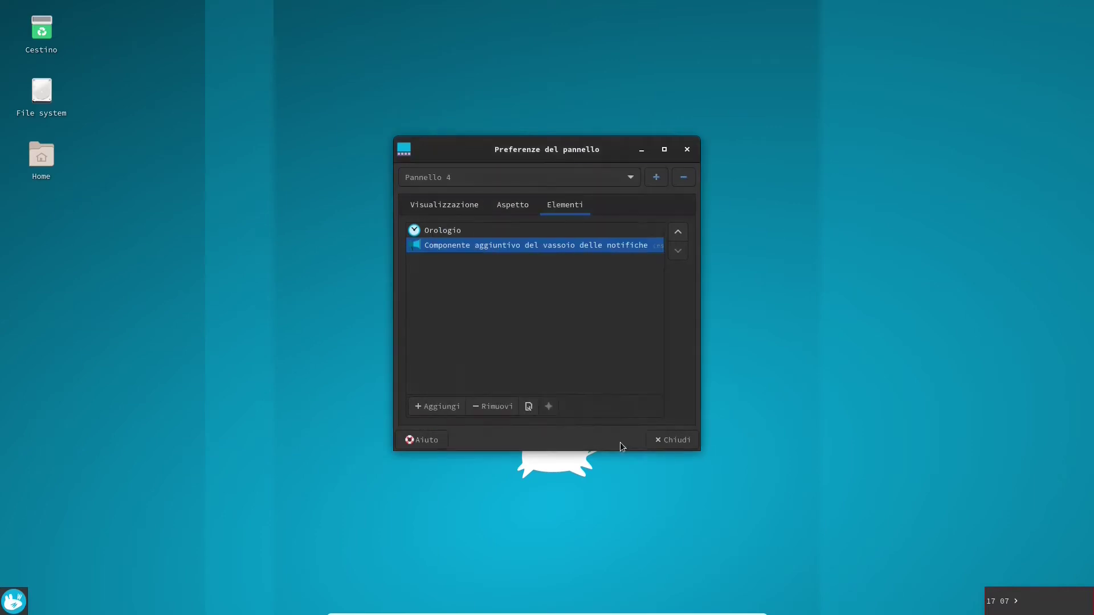
# Add a Separatore element to Pannello 4 and place it between Orologio and the notification tray
pyautogui.click(439, 403)
pyautogui.click(535, 229)
pyautogui.click(567, 439)
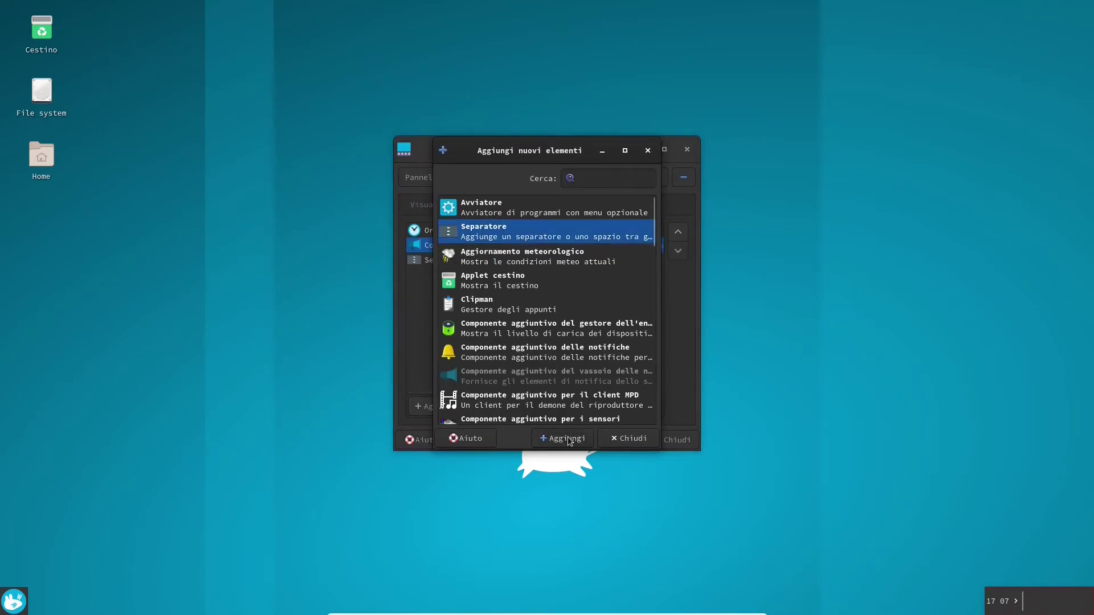
pyautogui.click(633, 438)
pyautogui.click(436, 261)
pyautogui.moveTo(435, 261); pyautogui.dragTo(432, 245)
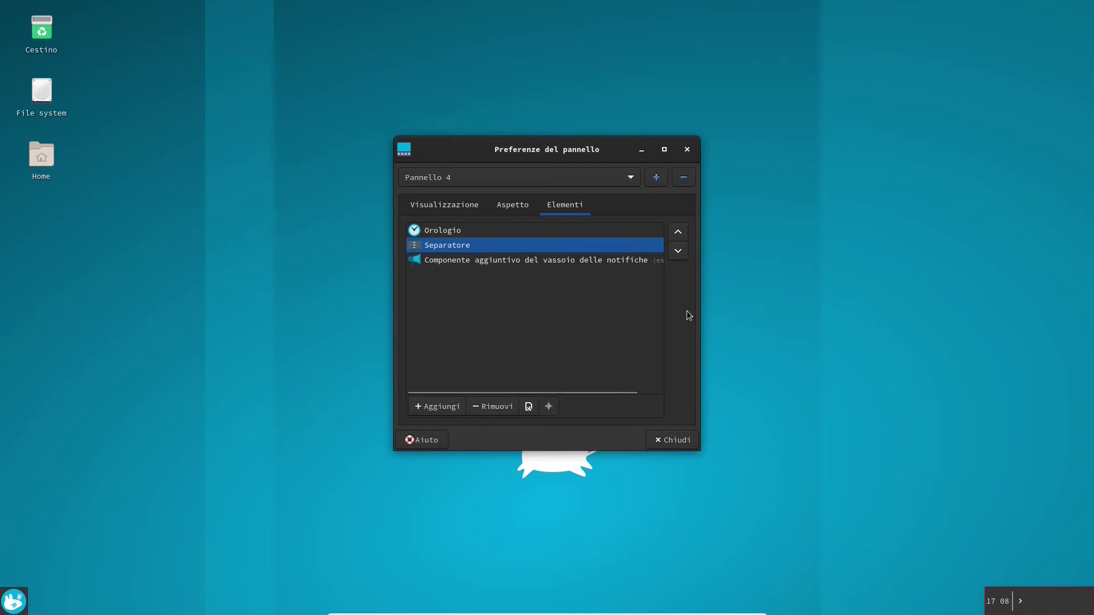
# Try the Trasparente style on the separator, and remove the separator from Pannello 4
pyautogui.doubleClick(443, 248)
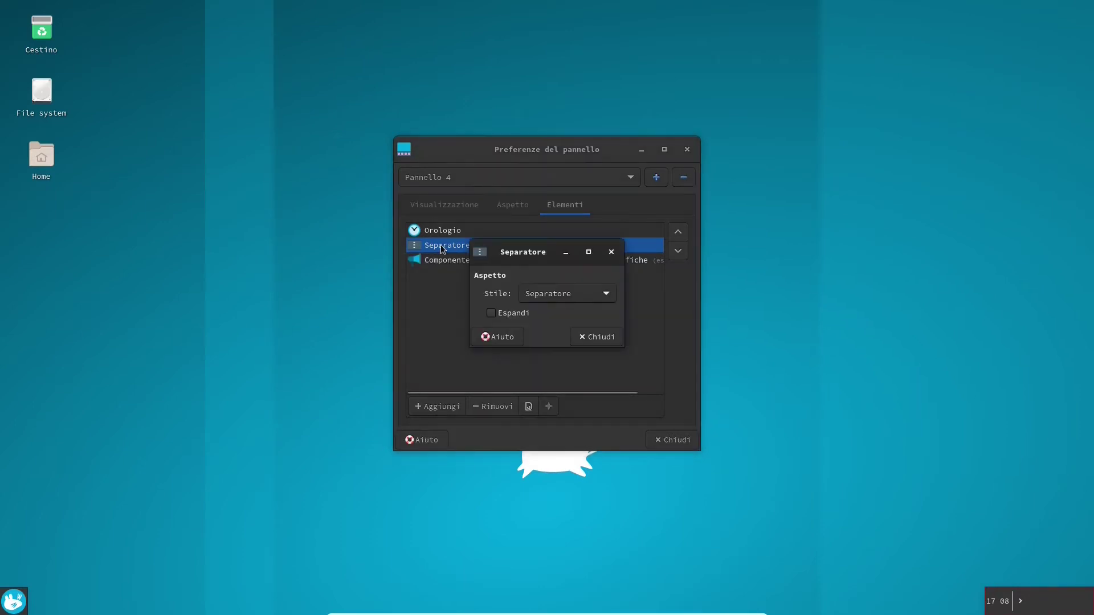
pyautogui.click(570, 294)
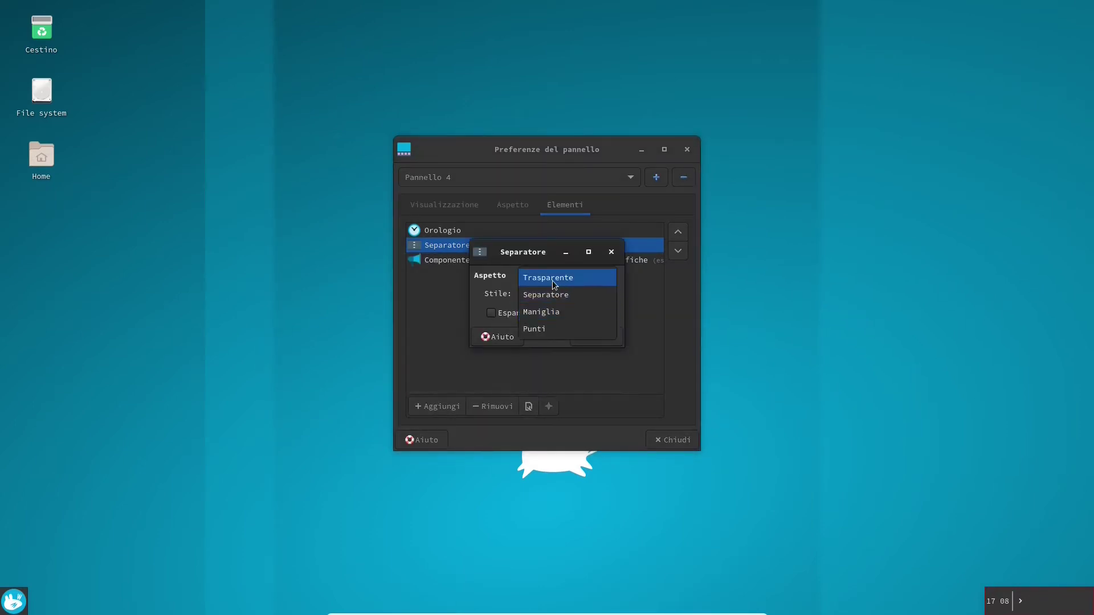
pyautogui.click(552, 280)
pyautogui.click(618, 341)
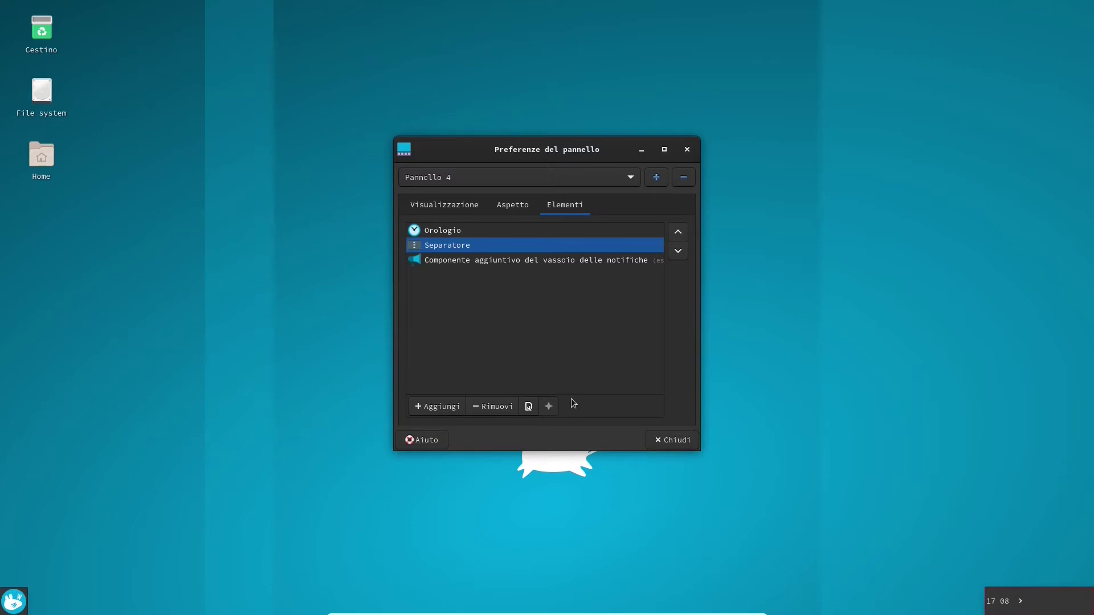
pyautogui.click(493, 406)
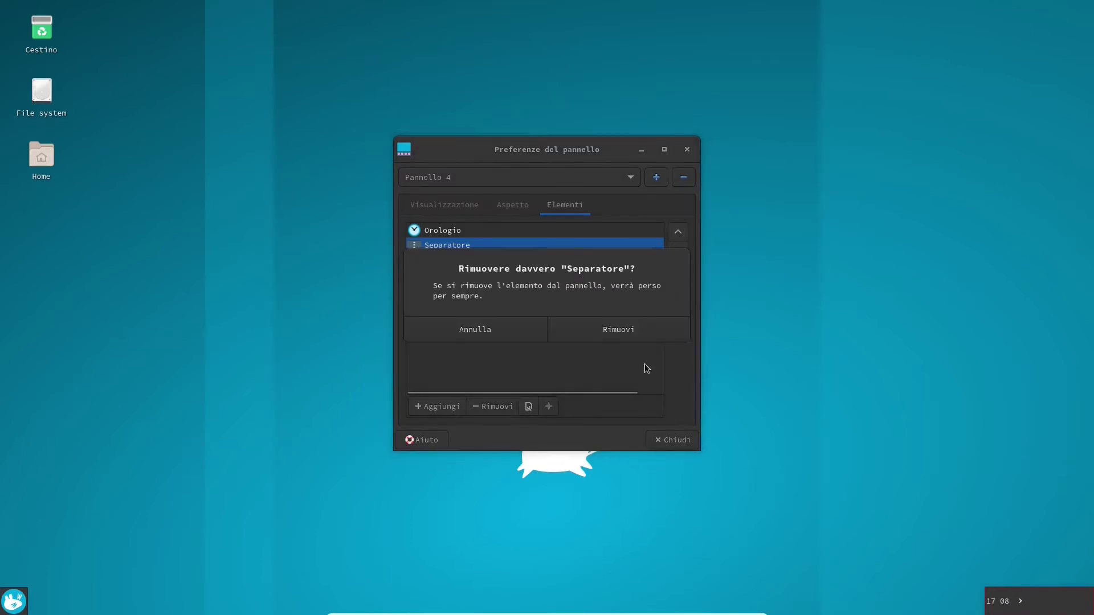
pyautogui.click(635, 335)
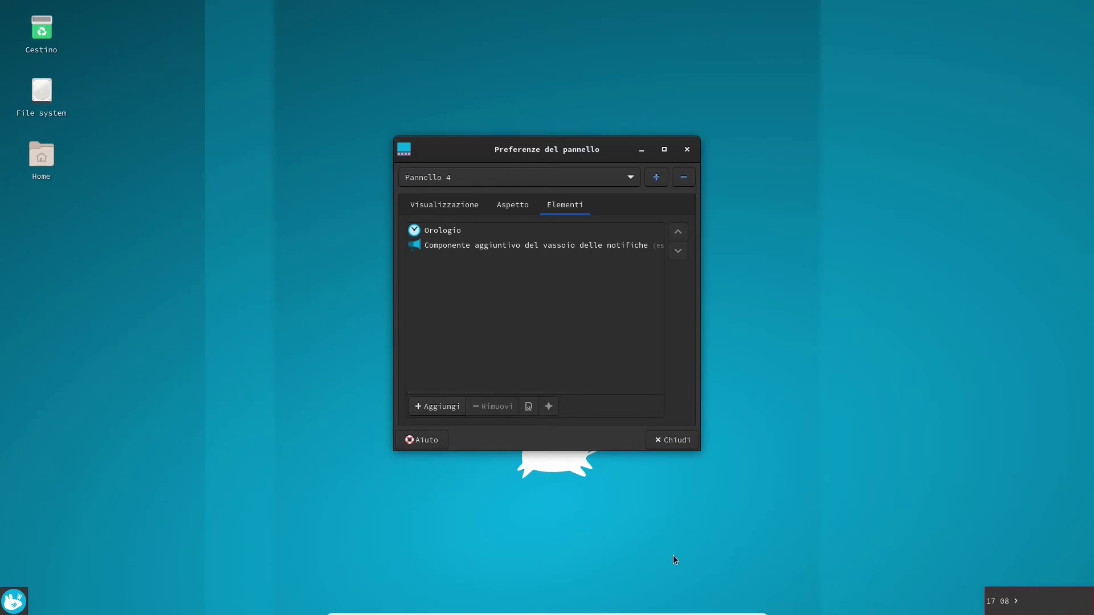
# Reduce the length of Pannello 4 to 1% and close the panel preferences
pyautogui.click(446, 209)
pyautogui.moveTo(566, 395); pyautogui.dragTo(549, 395)
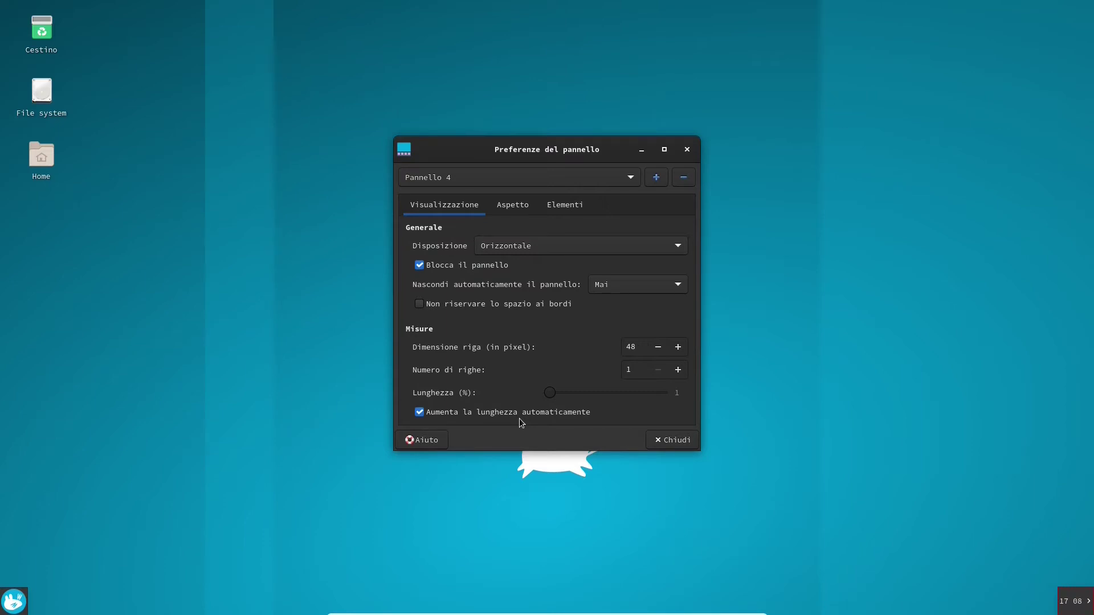
pyautogui.click(675, 440)
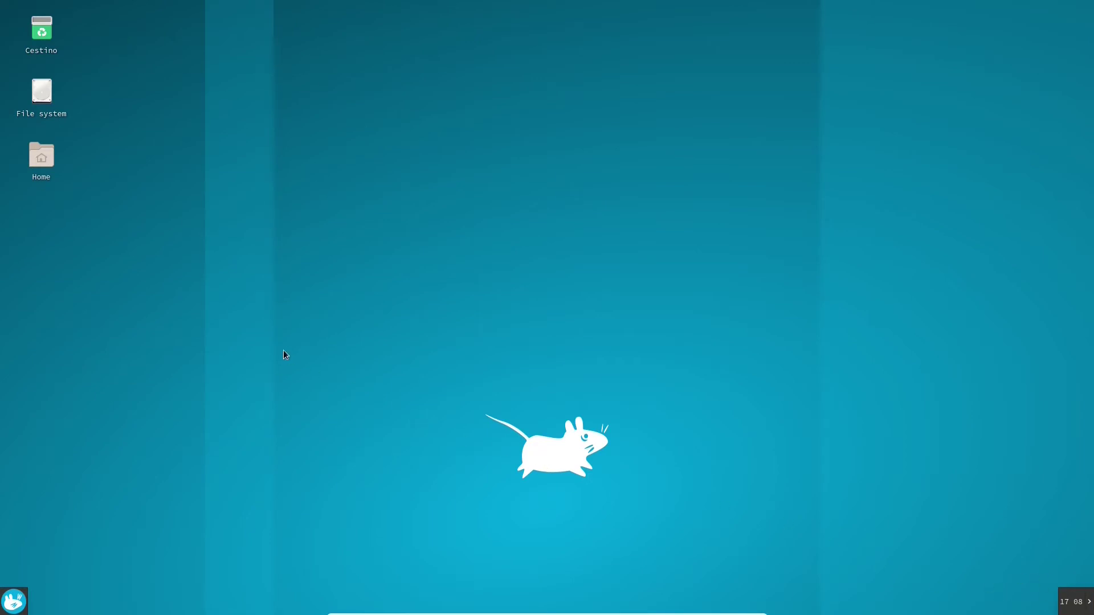
# Open the terminal emulator from the Whisker menu and maximize its window
pyautogui.click(14, 600)
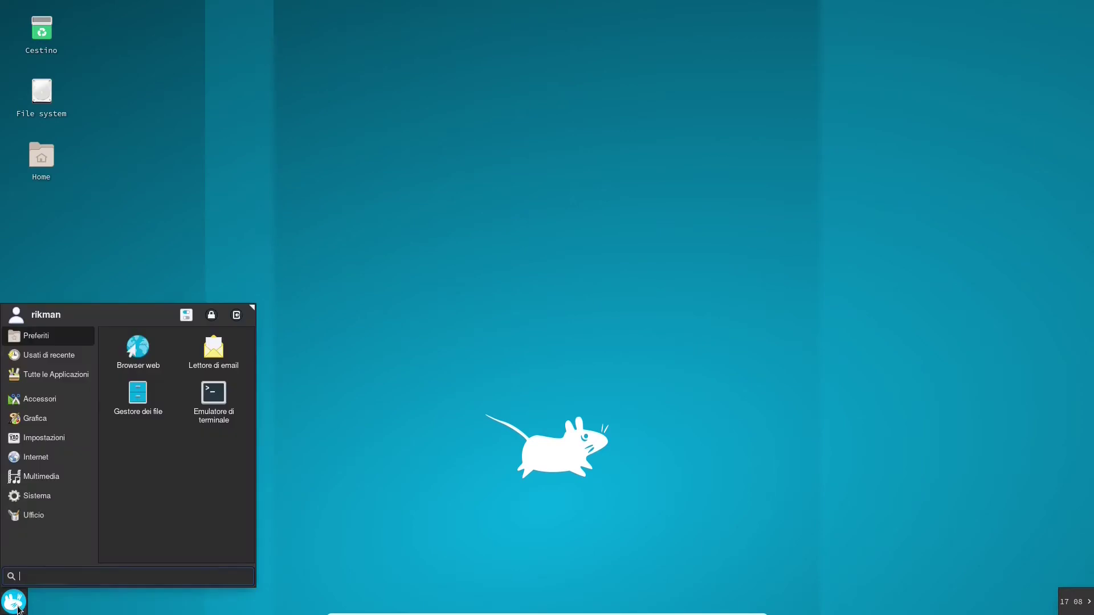
pyautogui.click(216, 416)
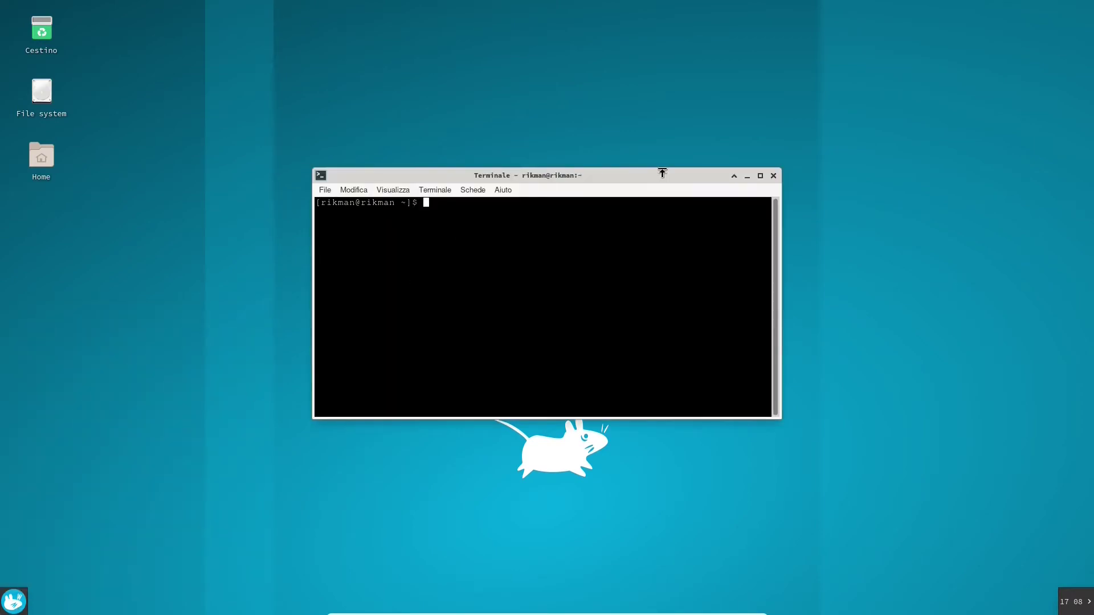
pyautogui.click(760, 176)
# Enlarge the terminal text by applying Aumenta Zoom several times
pyautogui.click(40, 20)
pyautogui.click(79, 20)
pyautogui.press('Down')
pyautogui.press('Down')
pyautogui.press('Return')
pyautogui.click(86, 25)
pyautogui.press('Down')
pyautogui.press('Down')
pyautogui.press('Return')
pyautogui.click(73, 20)
pyautogui.press('Down')
pyautogui.press('Down')
pyautogui.press('Return')
pyautogui.click(83, 20)
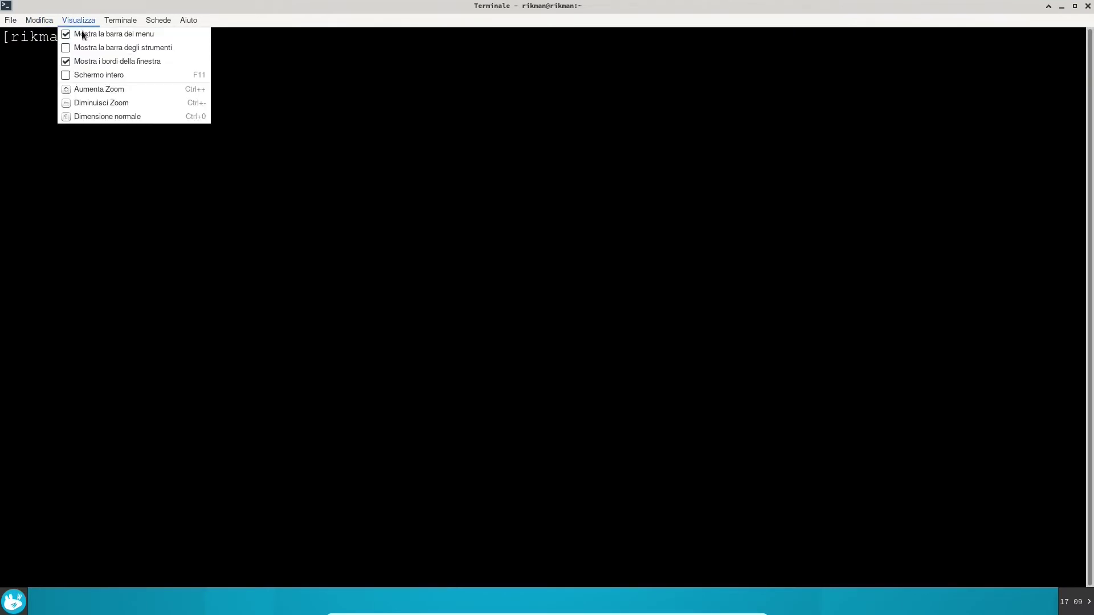
pyautogui.click(78, 90)
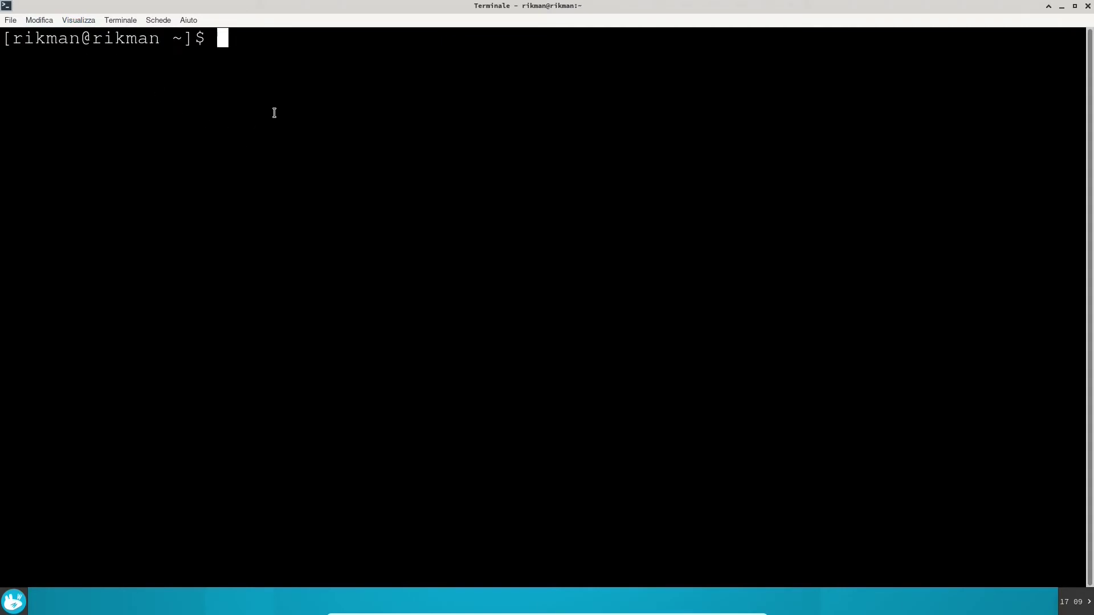
# Try to install the package with "sudo pacman -S plank-dock", entering the sudo password
pyautogui.write('sudo pacman -S plank-dock')
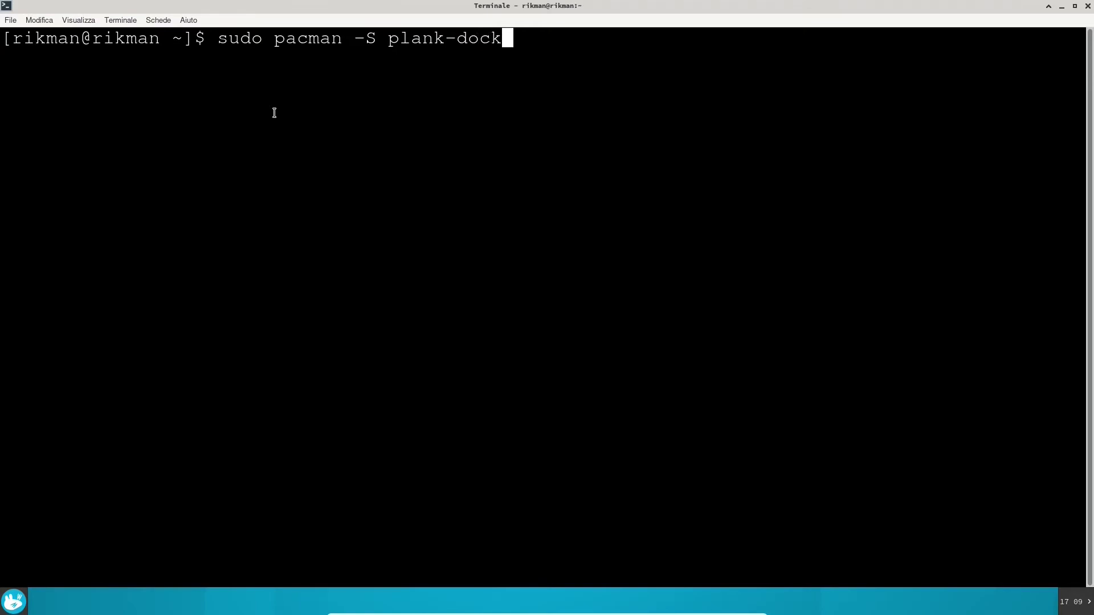
pyautogui.press('Return')
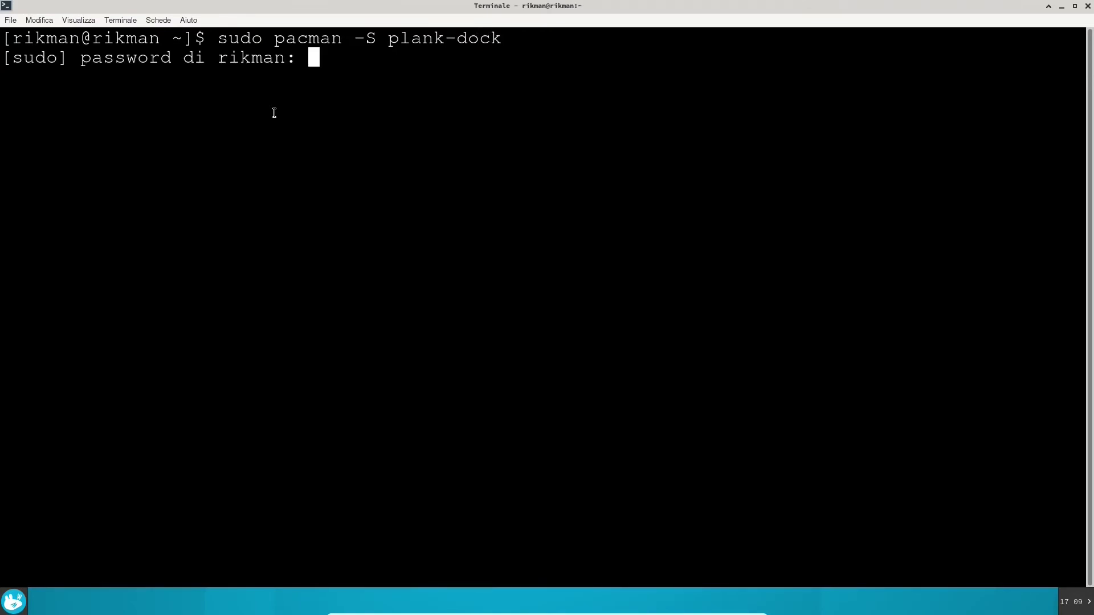
pyautogui.press('Return')
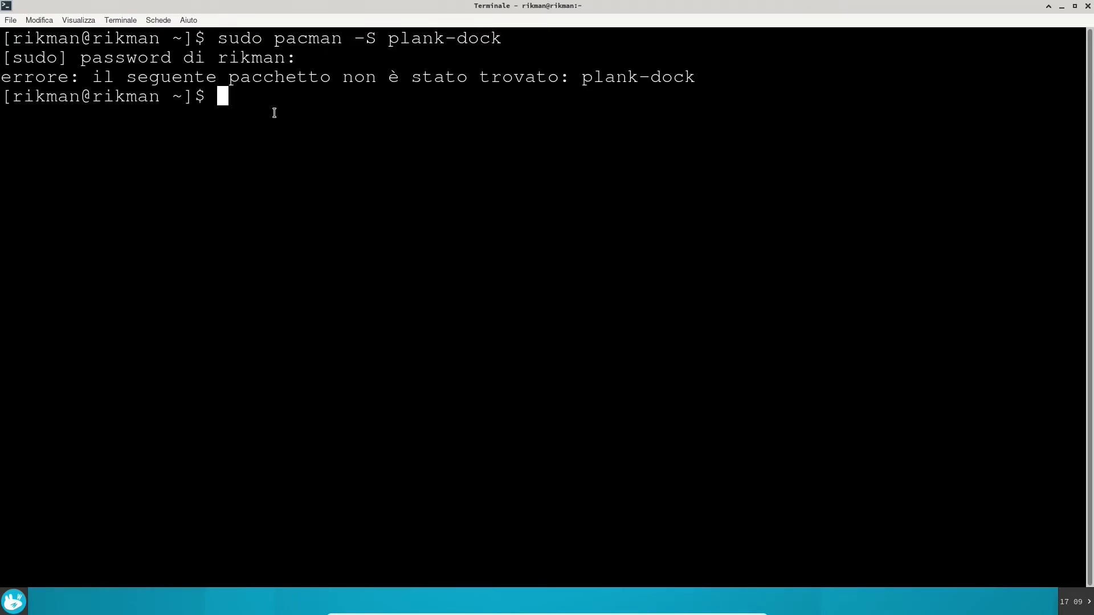
# Install the dock with "sudo pacman -S plank", accept the installation, and close the terminal
pyautogui.press('Up')
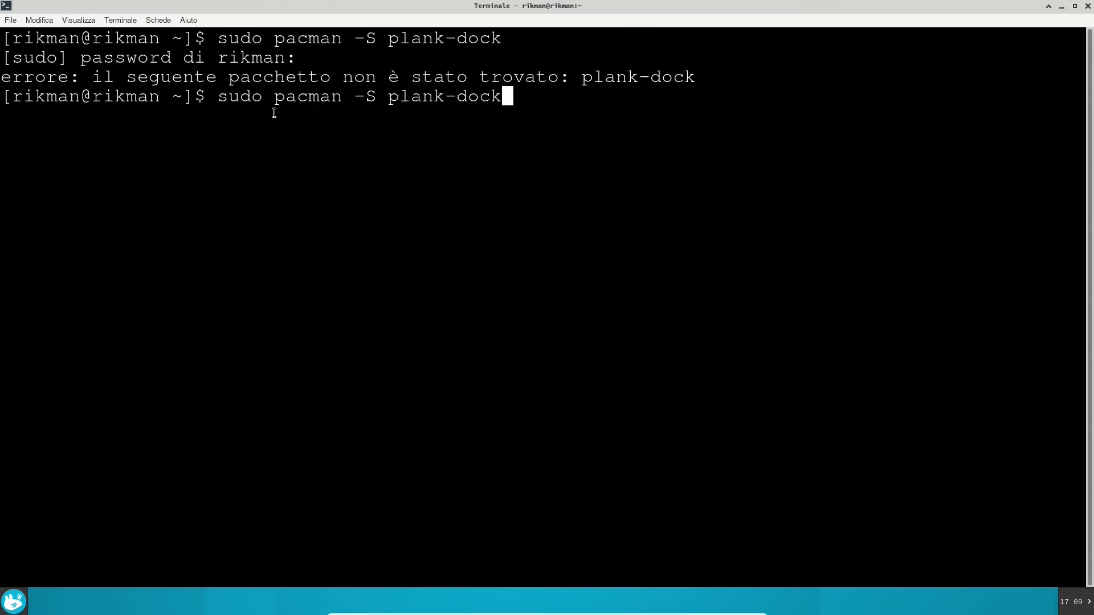
pyautogui.press('BackSpace')
pyautogui.press('BackSpace')
pyautogui.press('BackSpace')
pyautogui.press('BackSpace')
pyautogui.press('BackSpace')
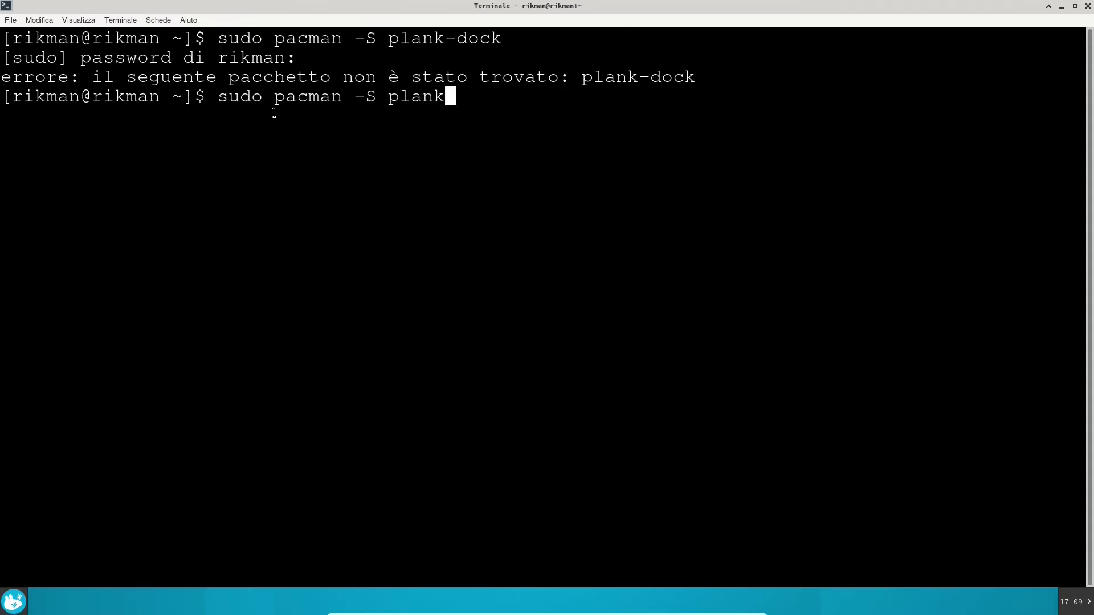
pyautogui.press('Return')
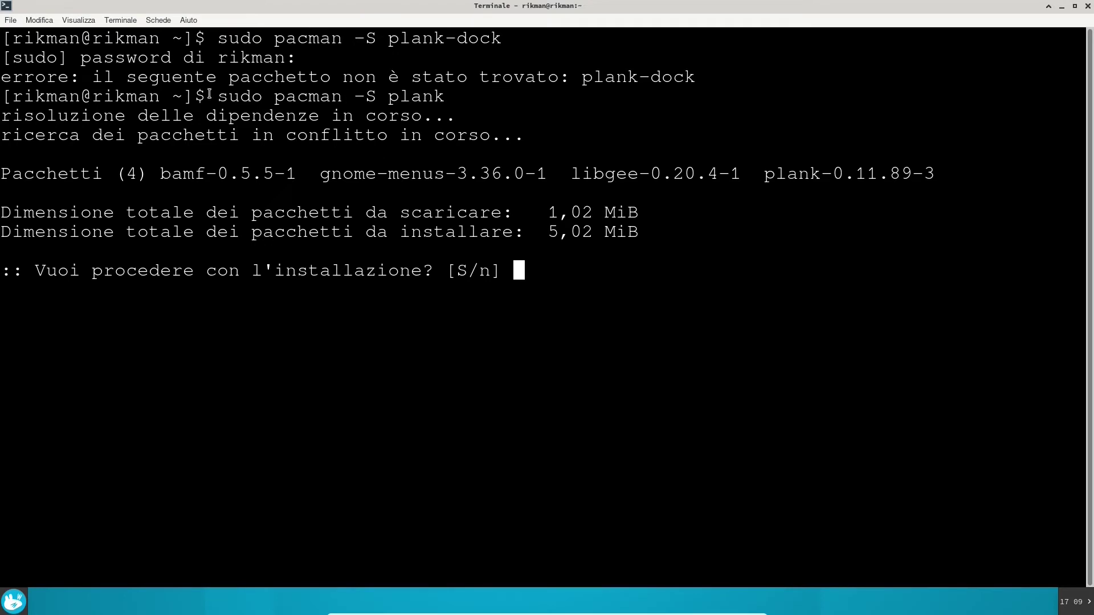
pyautogui.moveTo(218, 97); pyautogui.dragTo(446, 97)
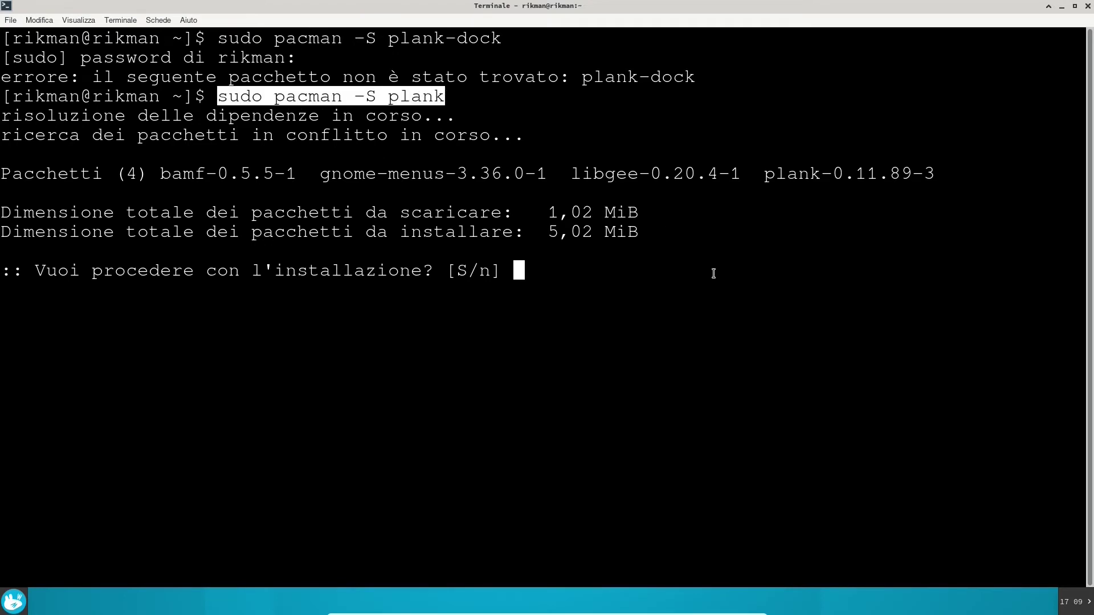
pyautogui.click(575, 238)
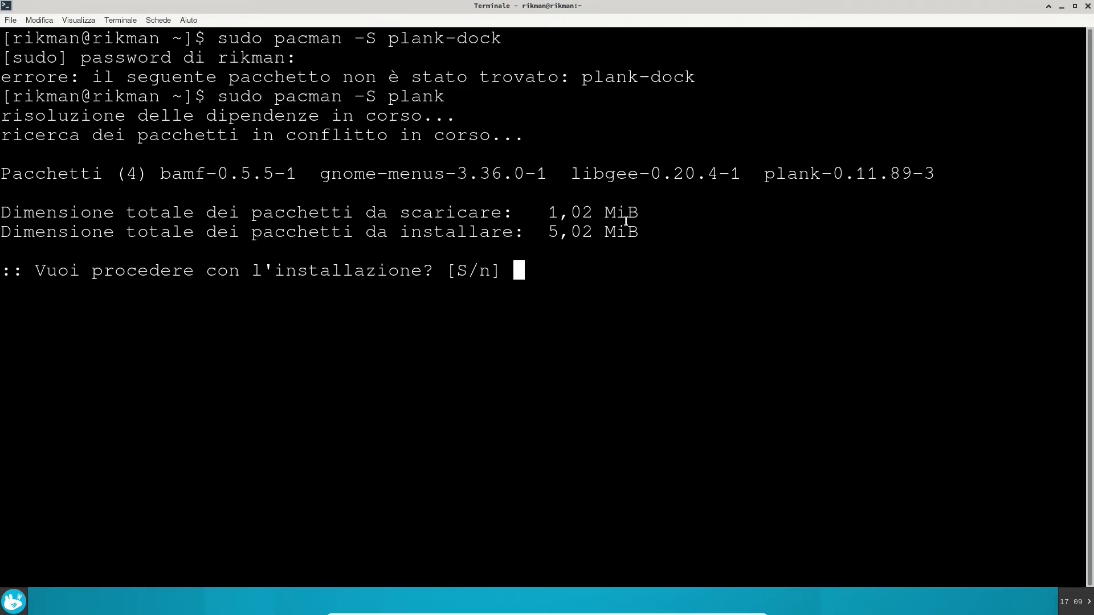
pyautogui.press('Return')
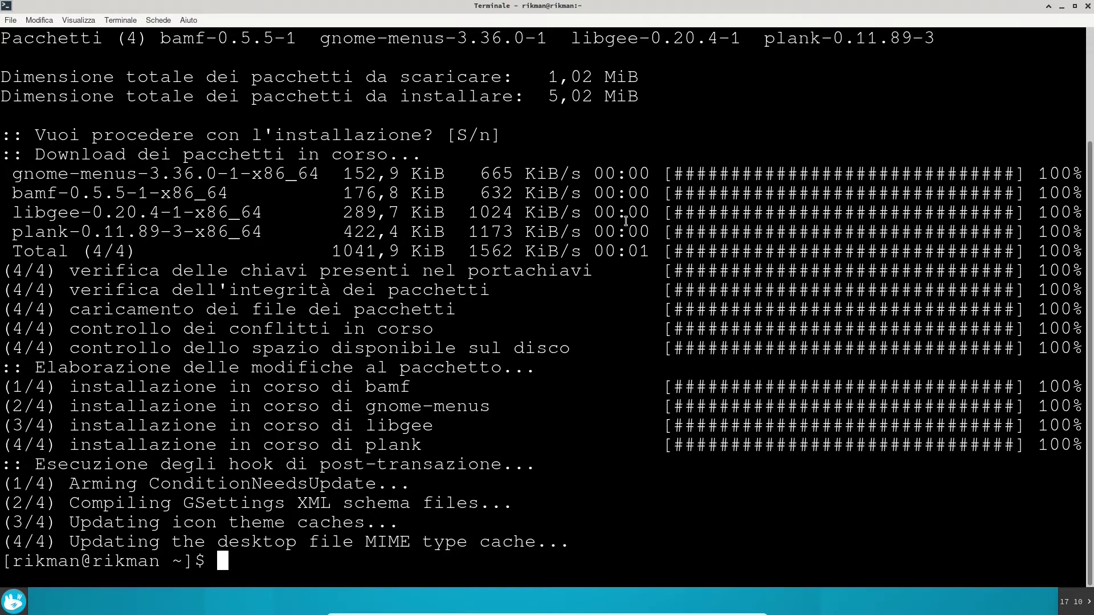
pyautogui.hotkey('ctrl', 'd')
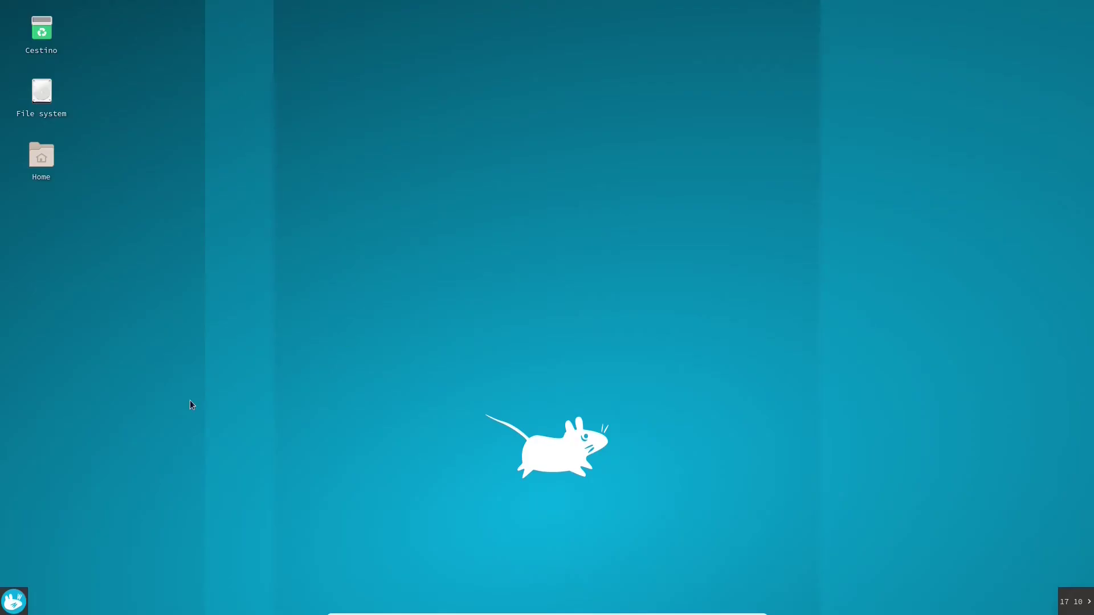
# Find Plank in the Whisker menu by searching "pla" and launch it
pyautogui.click(17, 611)
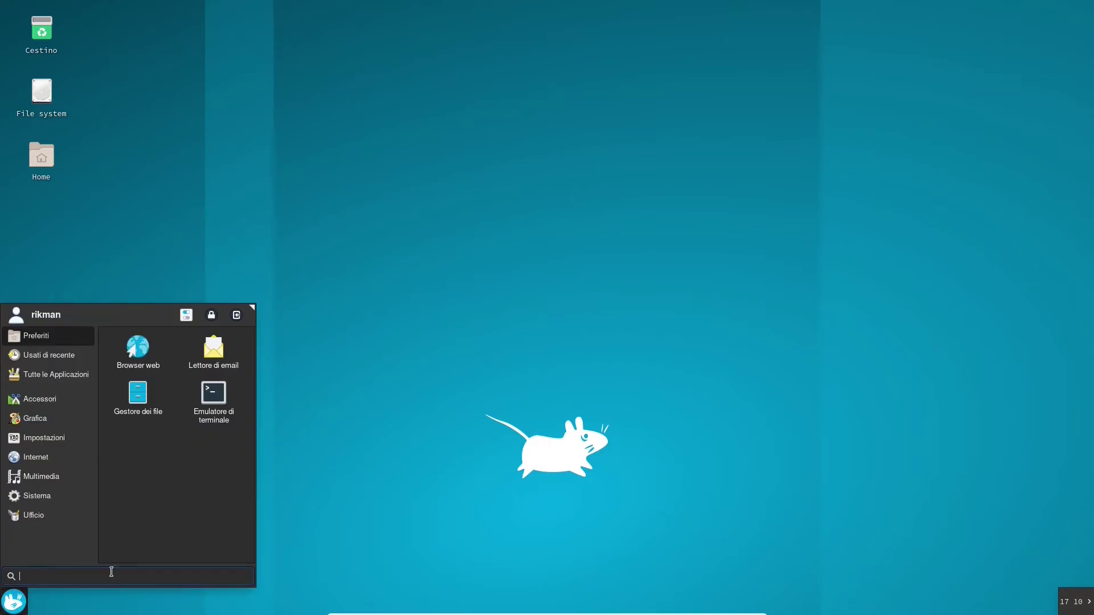
pyautogui.write('imp')
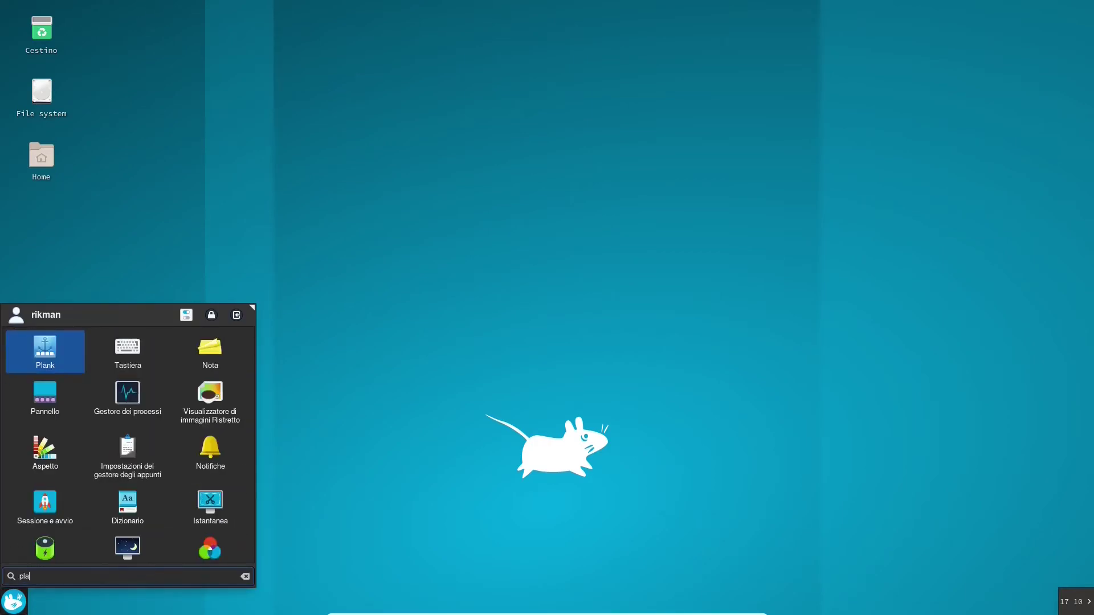
pyautogui.press('Return')
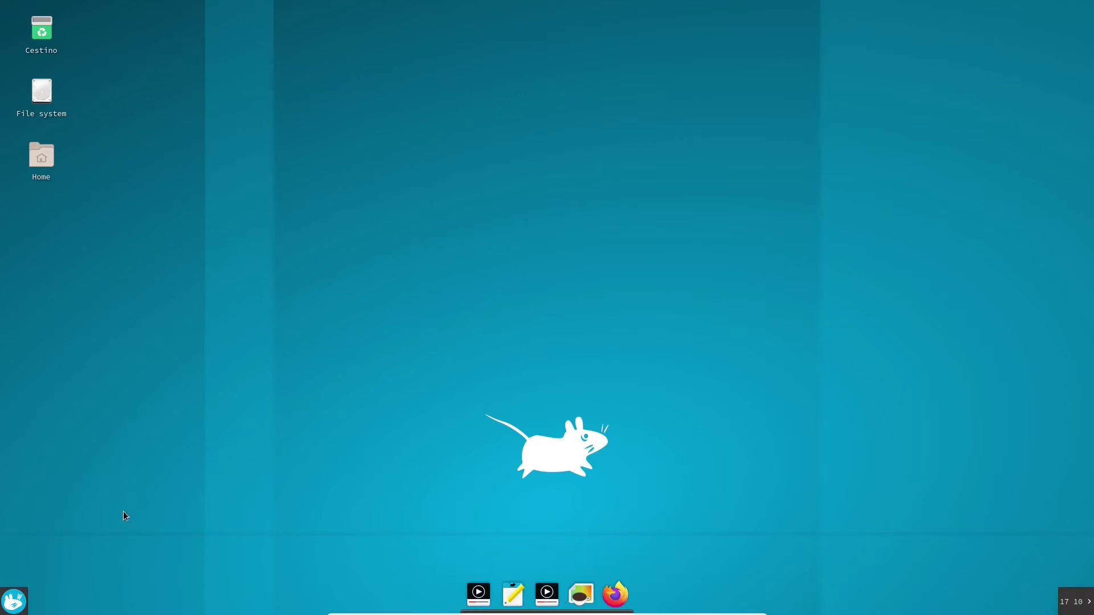
# Open the Plank dock's preferences and set its theme to Transparent
pyautogui.moveTo(0, 495); pyautogui.dragTo(552, 532)
pyautogui.rightClick(494, 601)
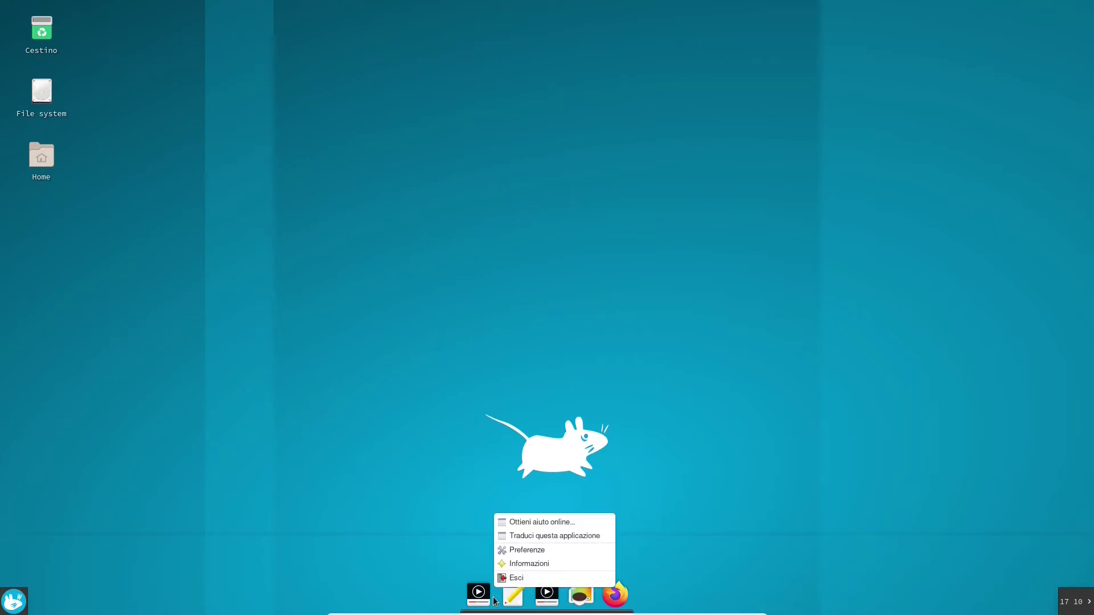
pyautogui.click(509, 551)
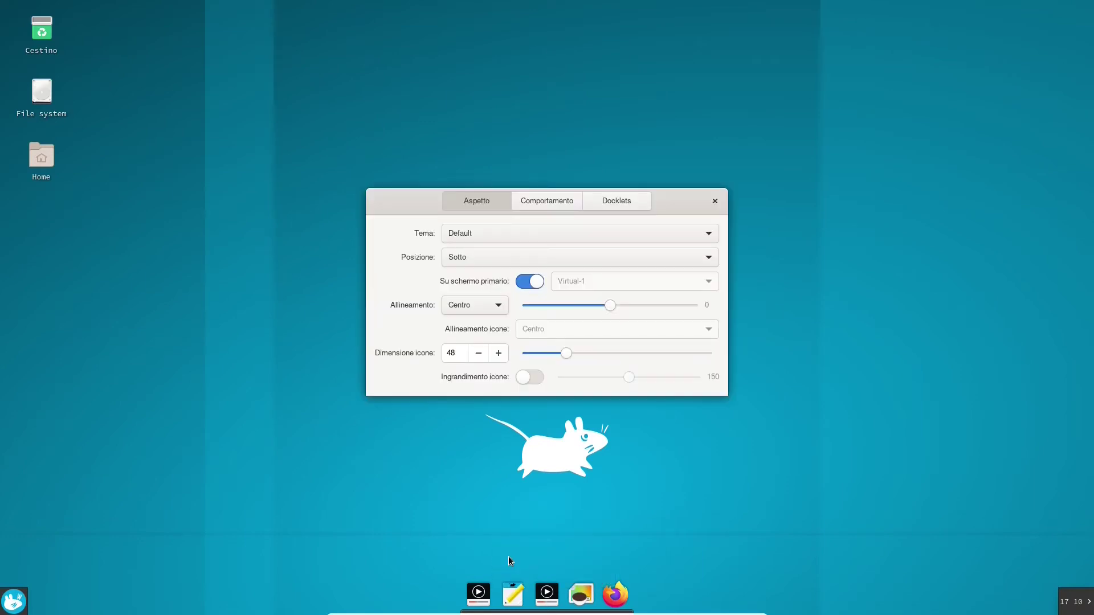
pyautogui.click(476, 234)
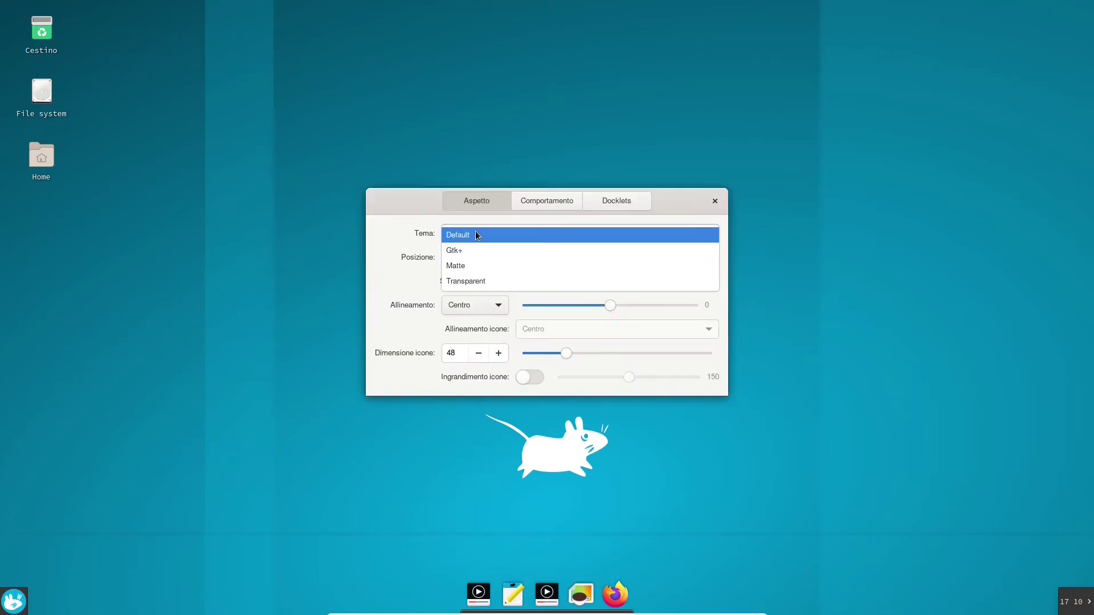
pyautogui.click(466, 281)
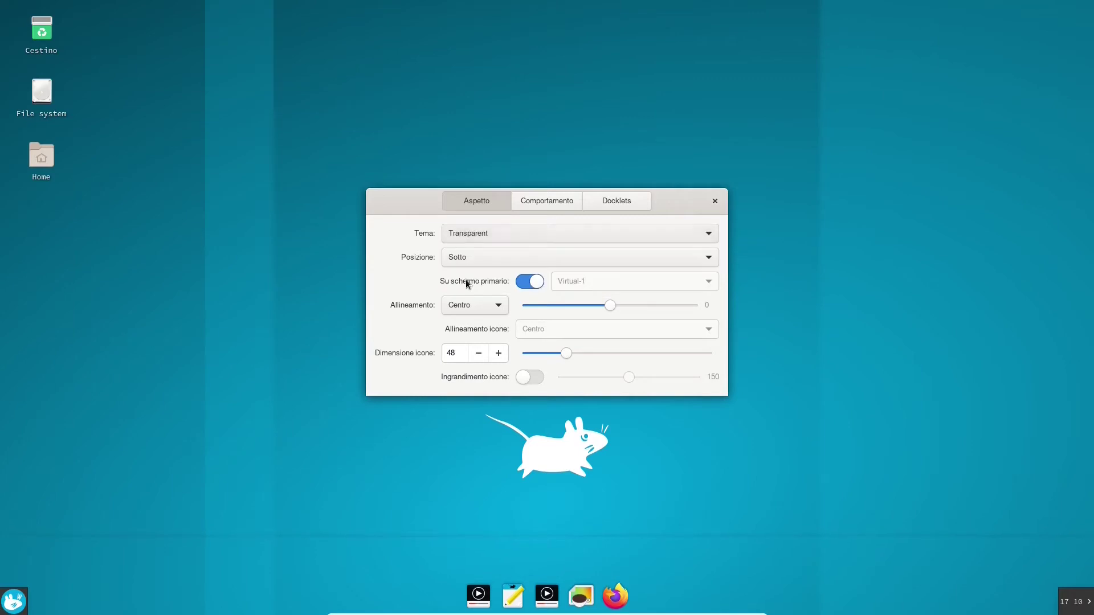
# Set the dock's icon size to 38 and enable Ingrandimento icone
pyautogui.click(478, 353)
pyautogui.click(479, 354)
pyautogui.click(479, 353)
pyautogui.click(478, 353)
pyautogui.click(499, 353)
pyautogui.click(499, 354)
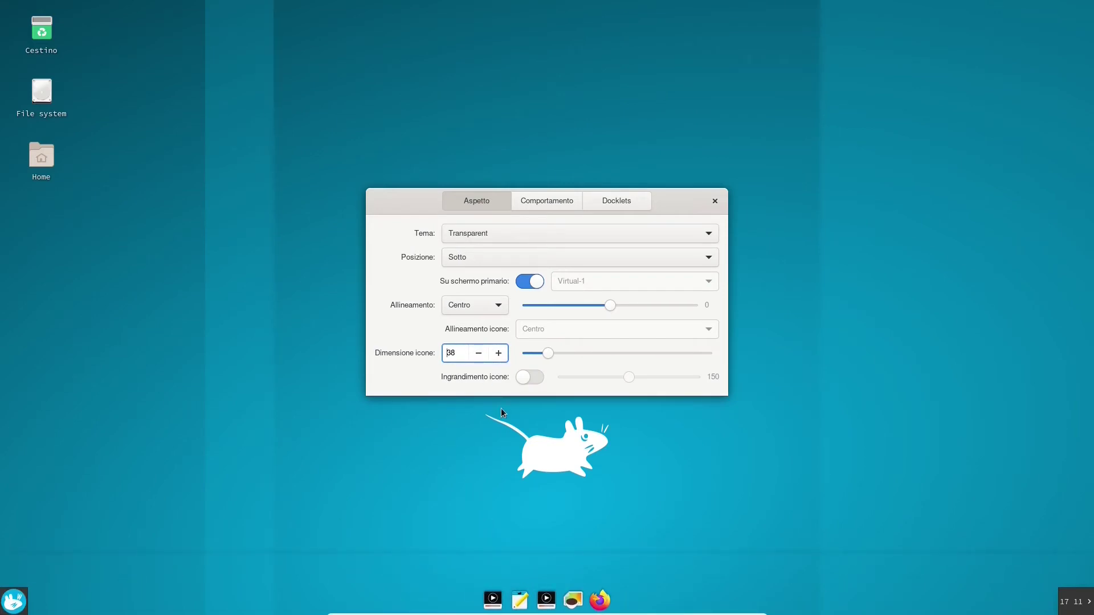
pyautogui.click(525, 378)
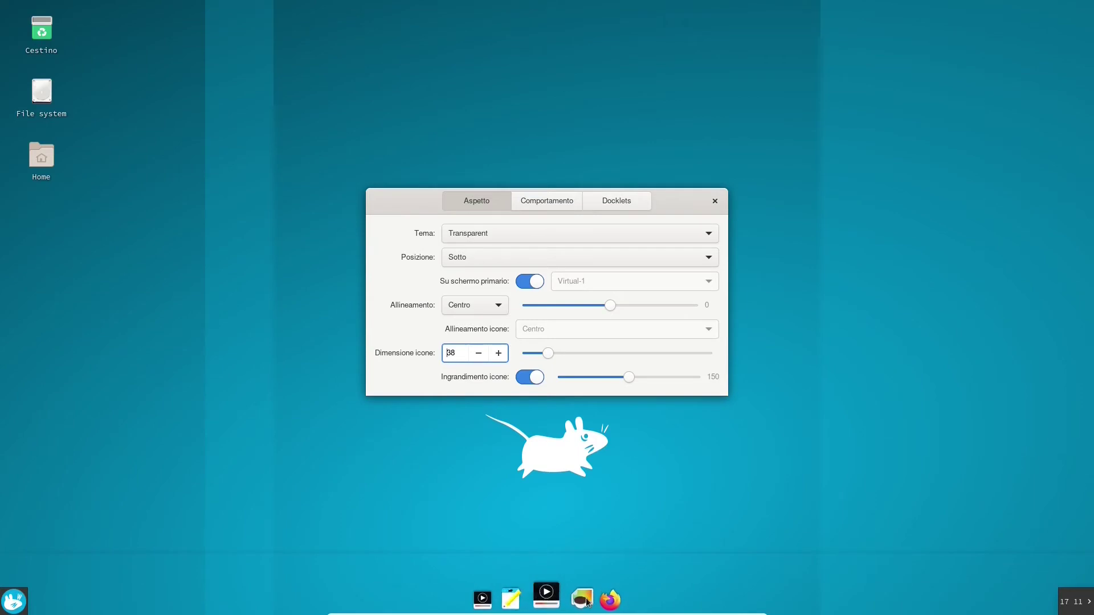
# Disable Ingrandimento icone and turn off Nascondi Dock in the dock preferences
pyautogui.click(535, 377)
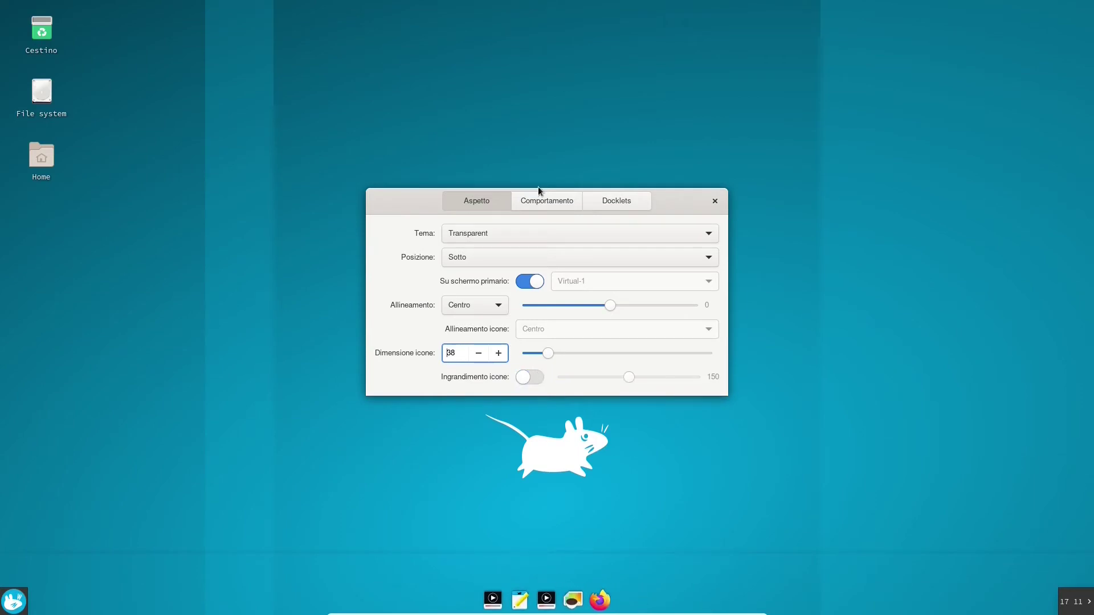
pyautogui.click(532, 203)
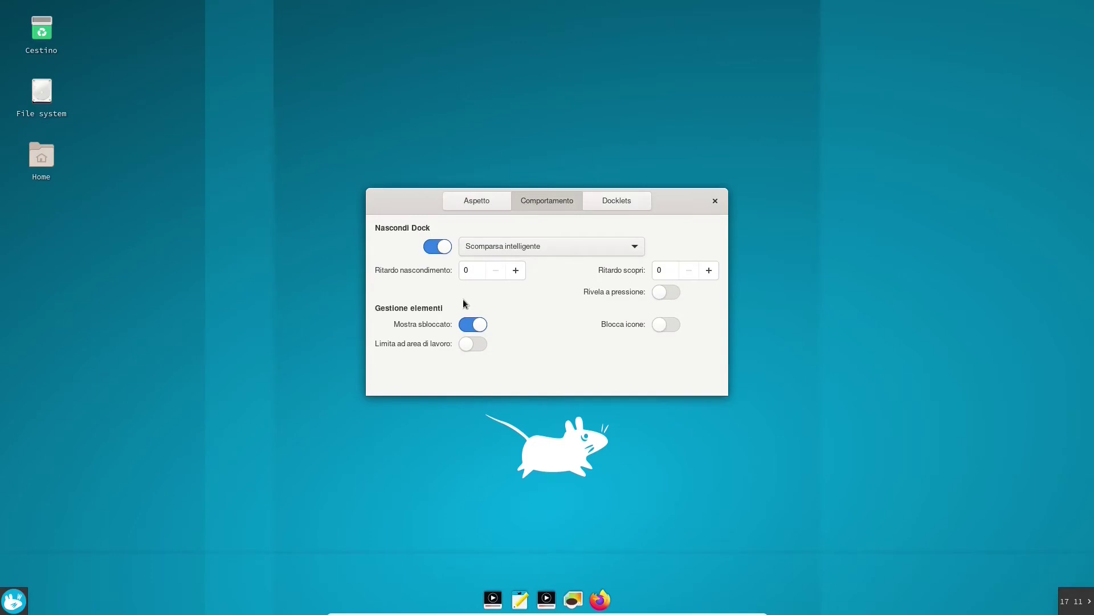
pyautogui.click(439, 249)
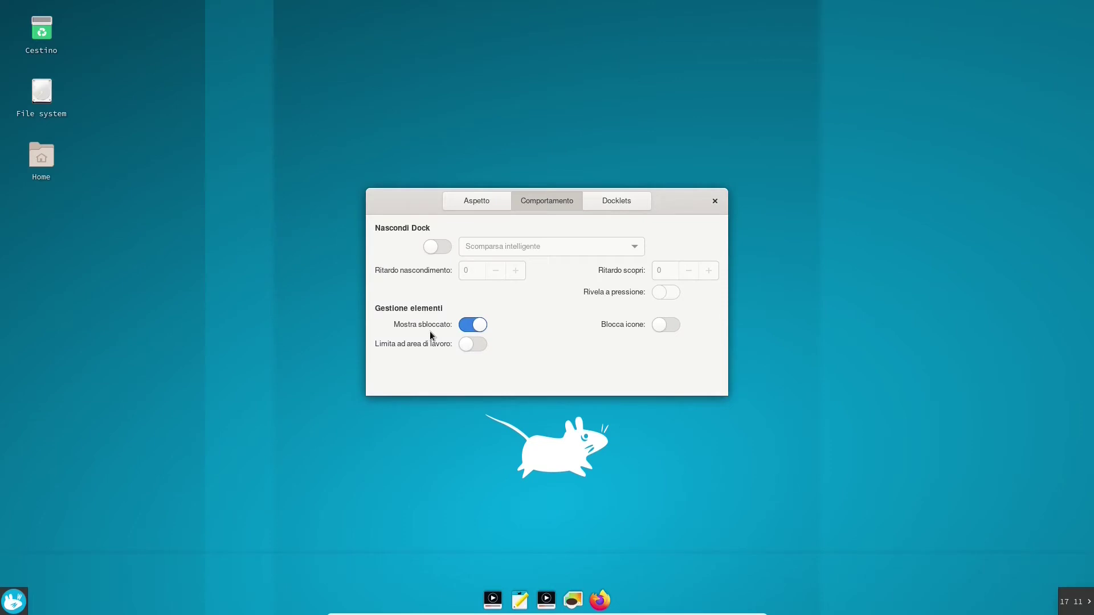
# Compare the dock with Mostra sbloccato on and off by opening and closing a terminal, and leave the option enabled
pyautogui.click(482, 324)
pyautogui.click(22, 594)
pyautogui.click(219, 414)
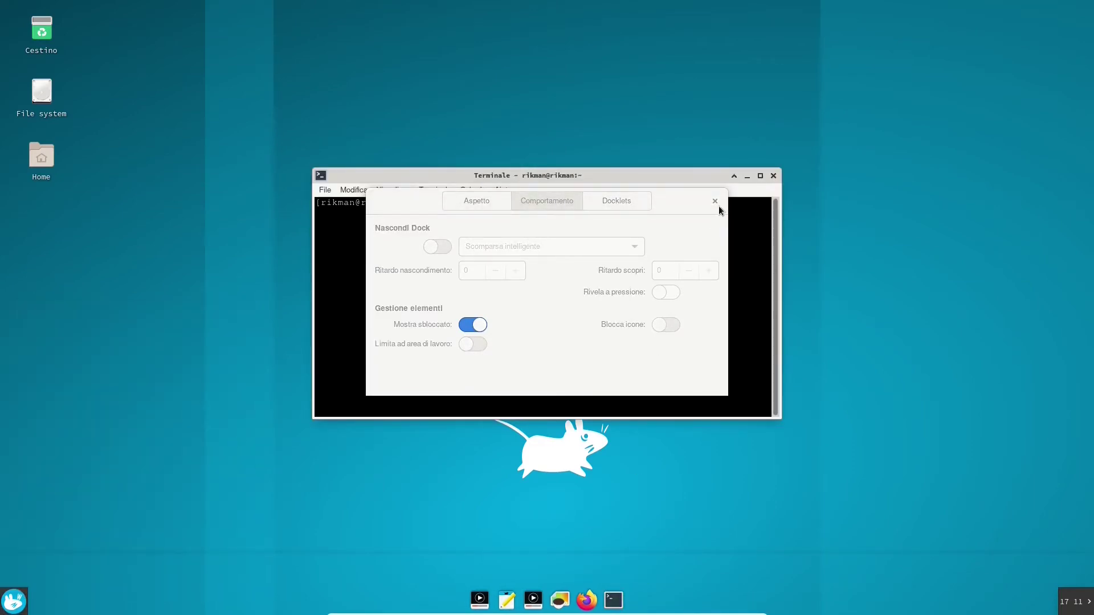
pyautogui.click(774, 175)
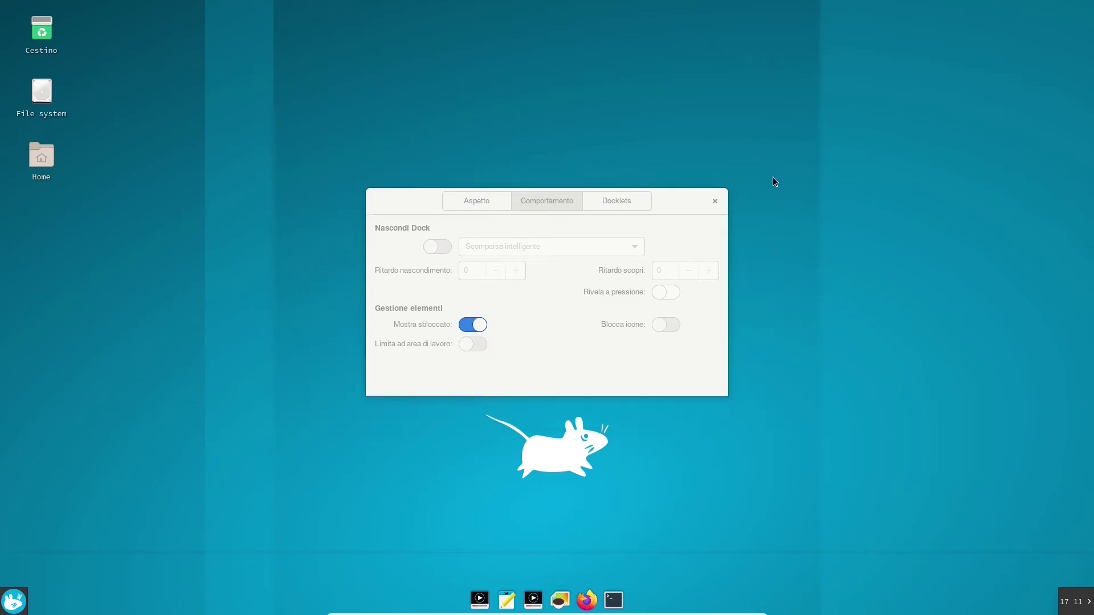
pyautogui.click(470, 325)
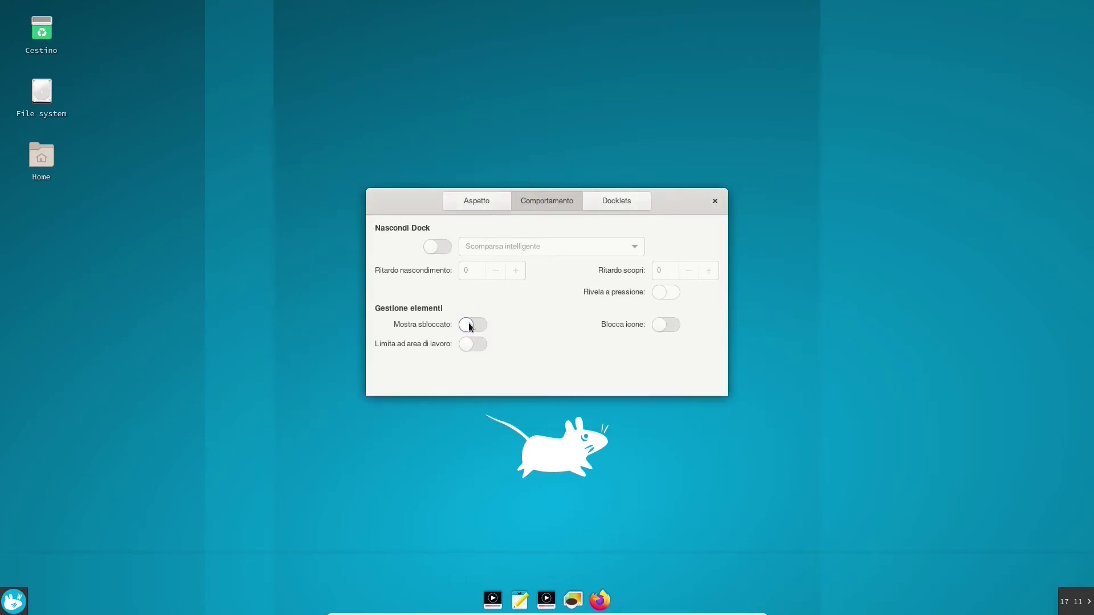
pyautogui.click(12, 601)
pyautogui.click(216, 402)
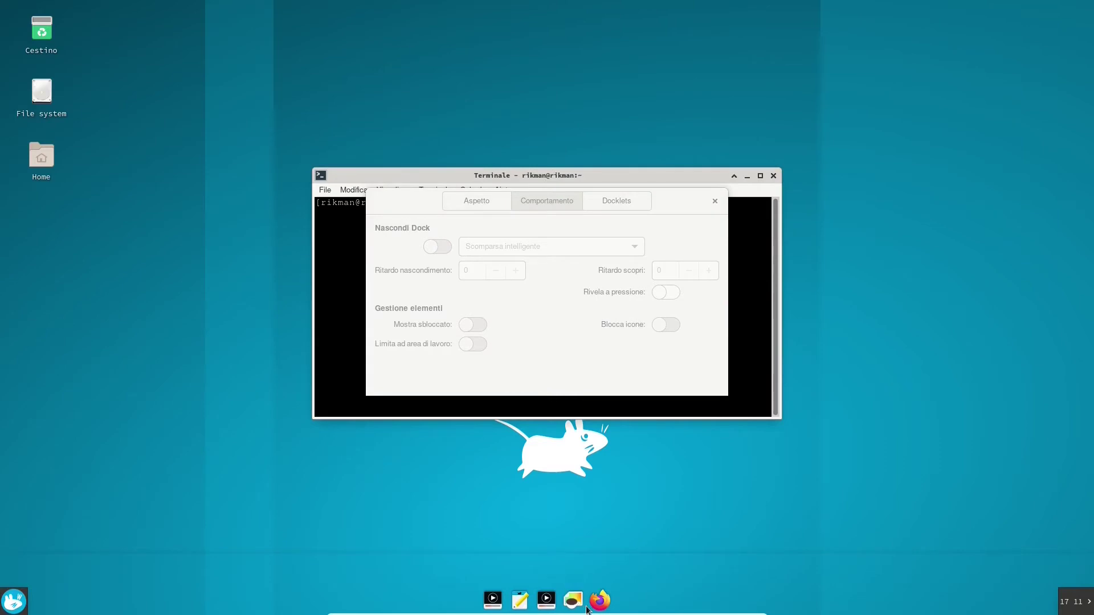
pyautogui.click(773, 175)
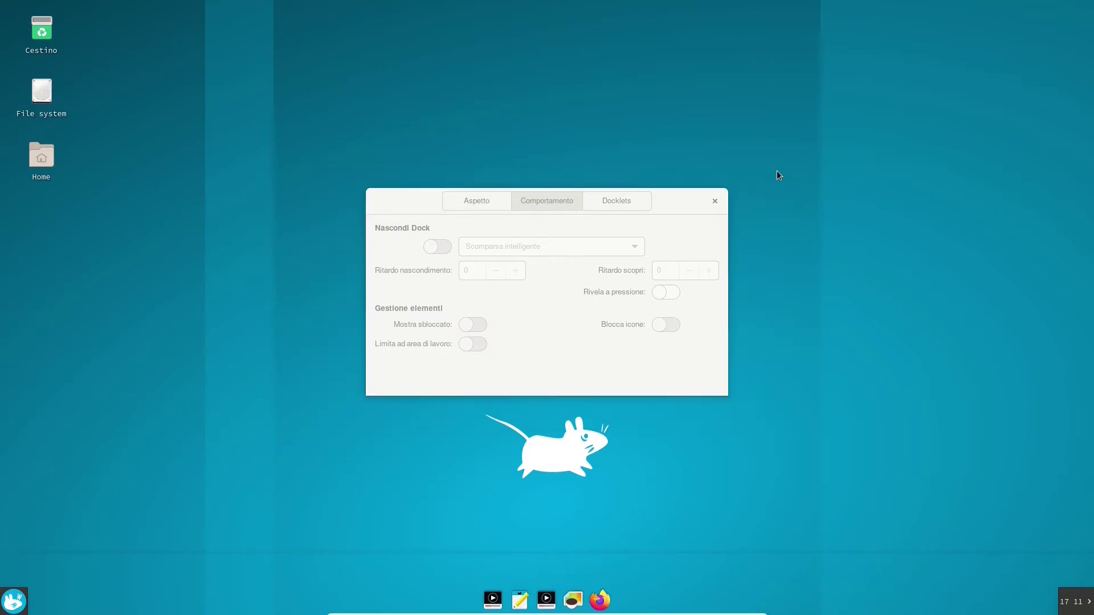
pyautogui.click(478, 330)
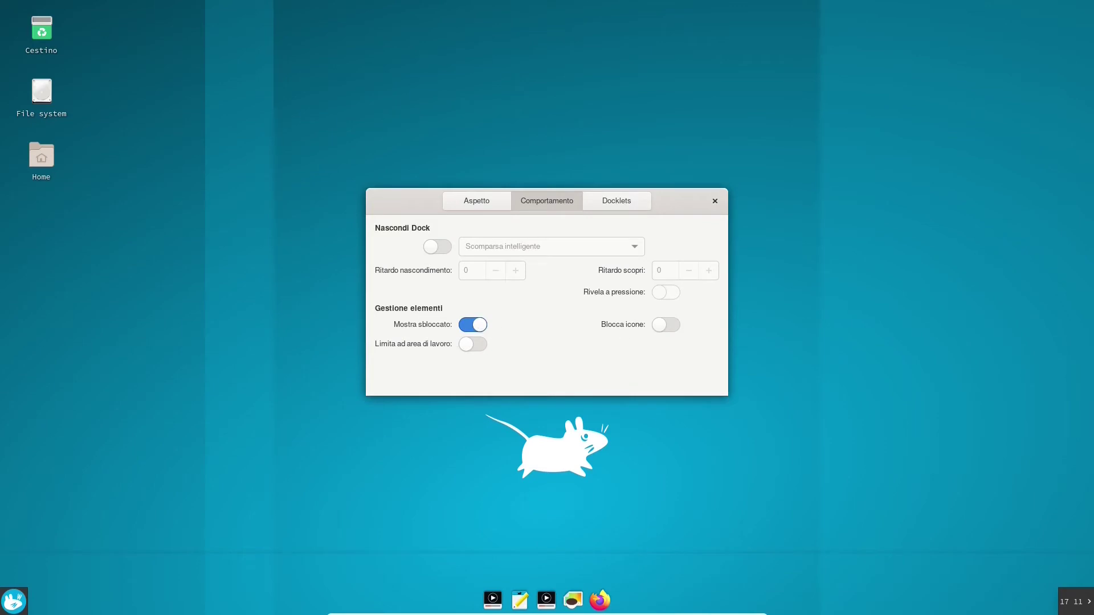
# Add the Trash docklet to the dock, remove it again, and close the dock preferences
pyautogui.click(593, 204)
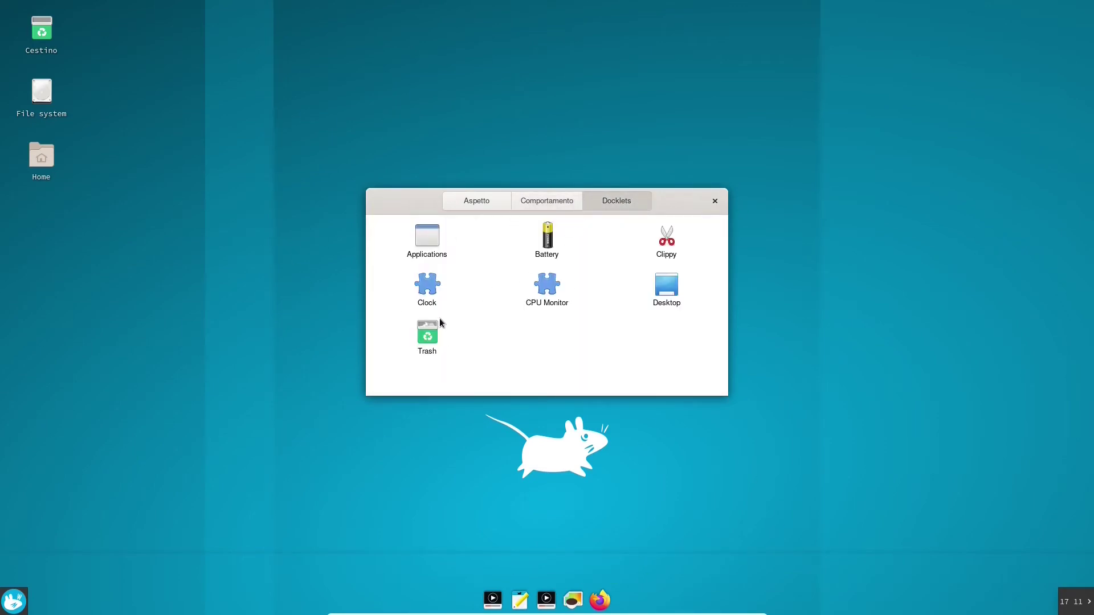
pyautogui.moveTo(437, 333); pyautogui.dragTo(610, 596)
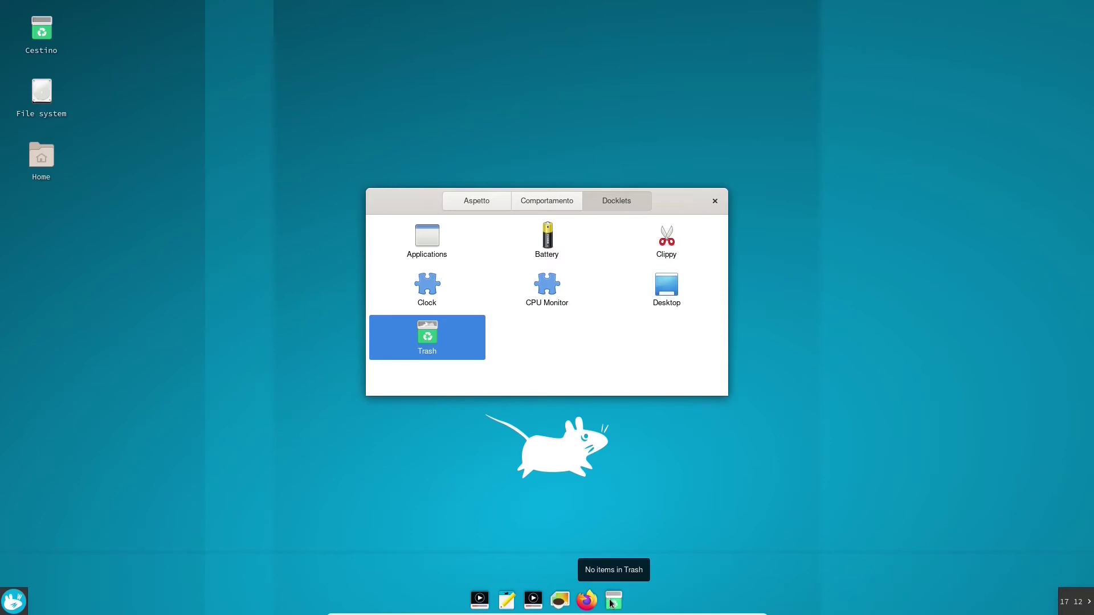
pyautogui.moveTo(611, 603); pyautogui.dragTo(631, 486)
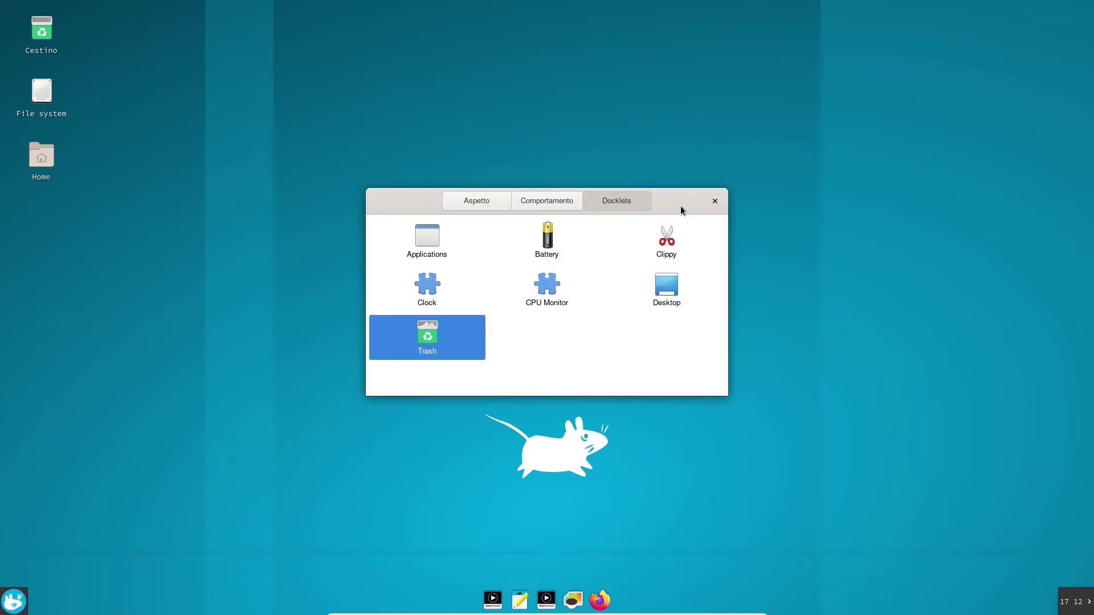
pyautogui.click(716, 201)
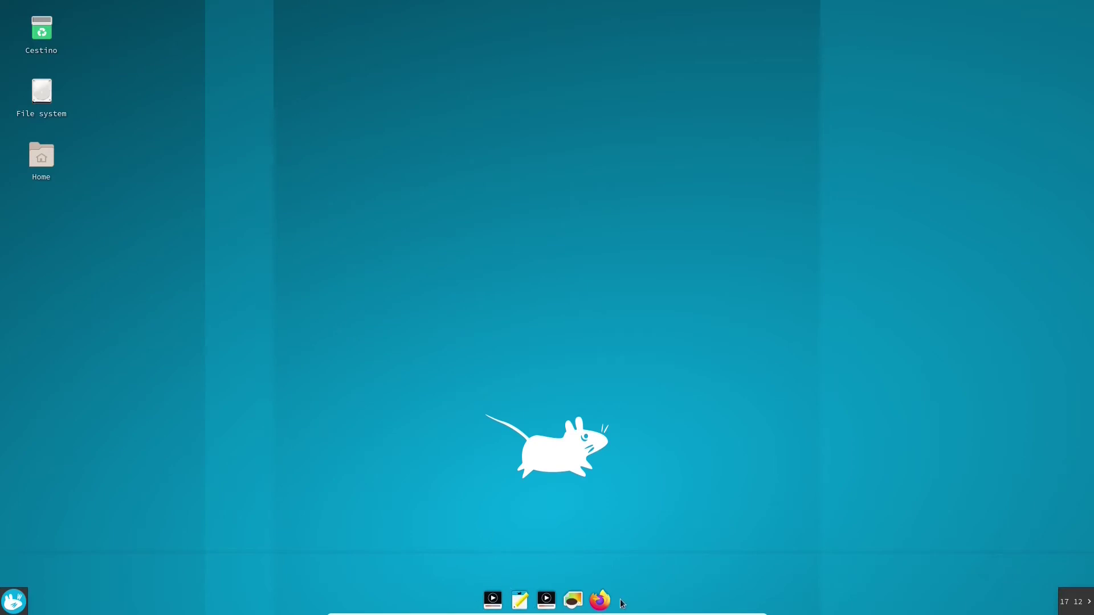
# Open the Downloads folder in the file manager and delete the items beside the Arc-Darkest and numix-icon-theme-circle-master folders
pyautogui.click(14, 601)
pyautogui.click(193, 382)
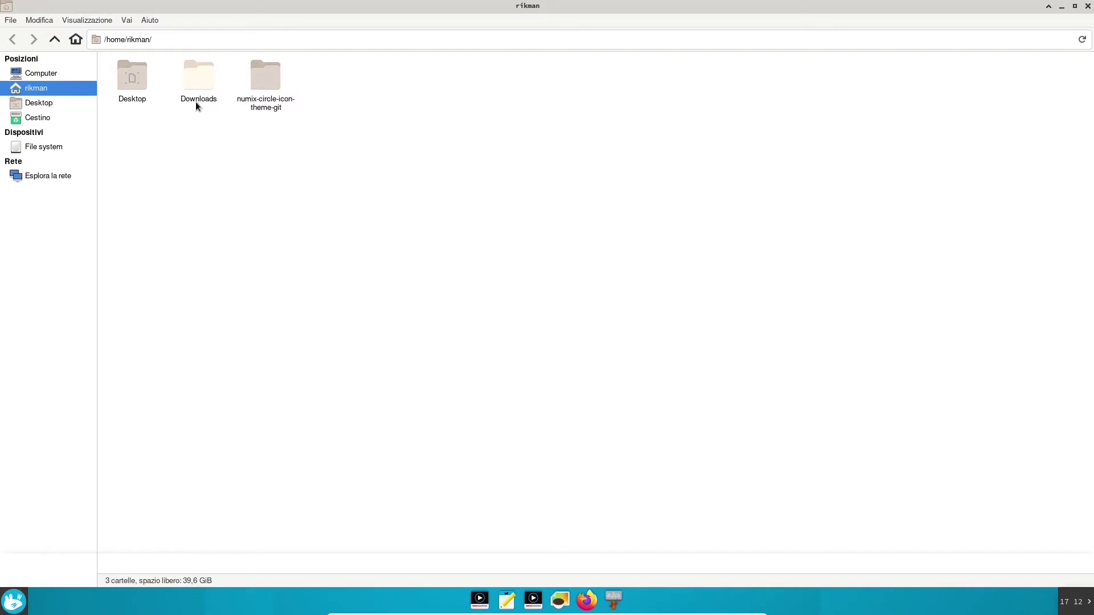
pyautogui.doubleClick(196, 102)
pyautogui.moveTo(260, 159); pyautogui.dragTo(535, 45)
pyautogui.press('Delete')
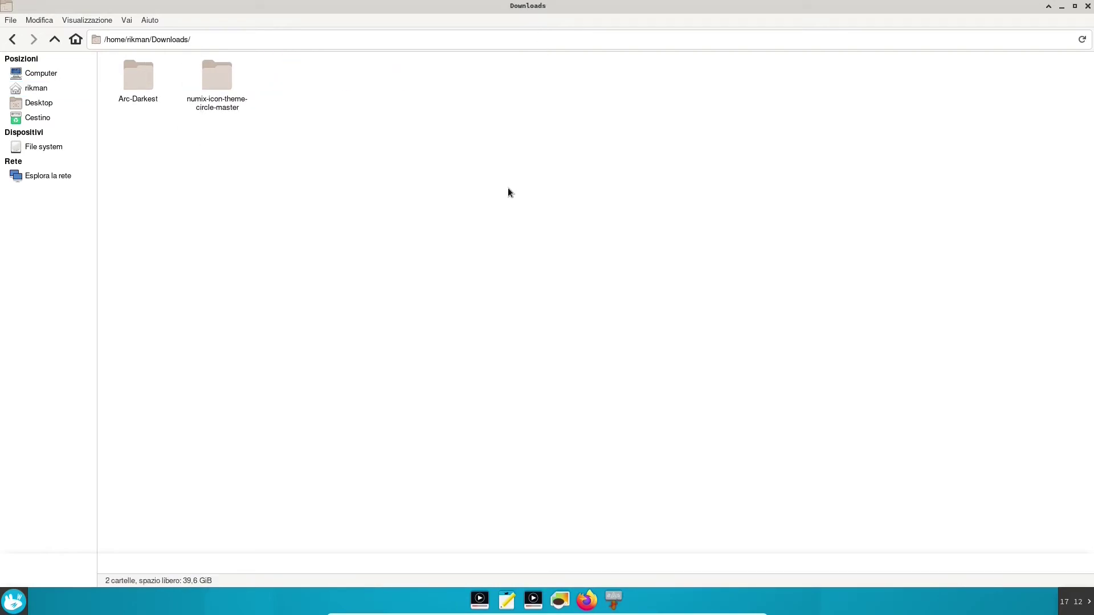
# Open a terminal in the Downloads folder
pyautogui.rightClick(472, 190)
pyautogui.click(505, 242)
pyautogui.rightClick(454, 95)
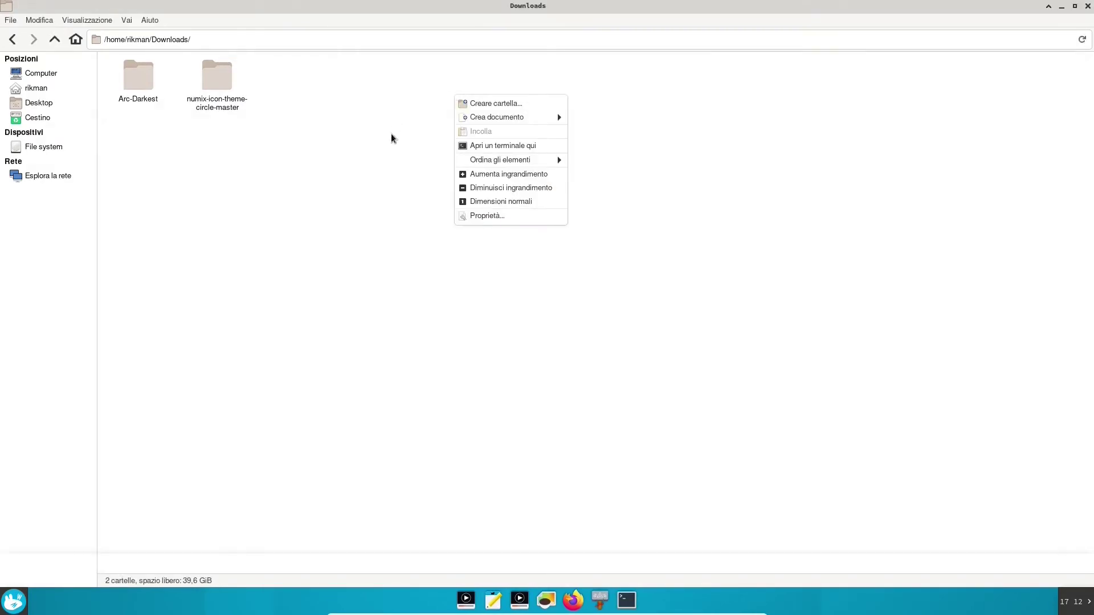
pyautogui.click(678, 340)
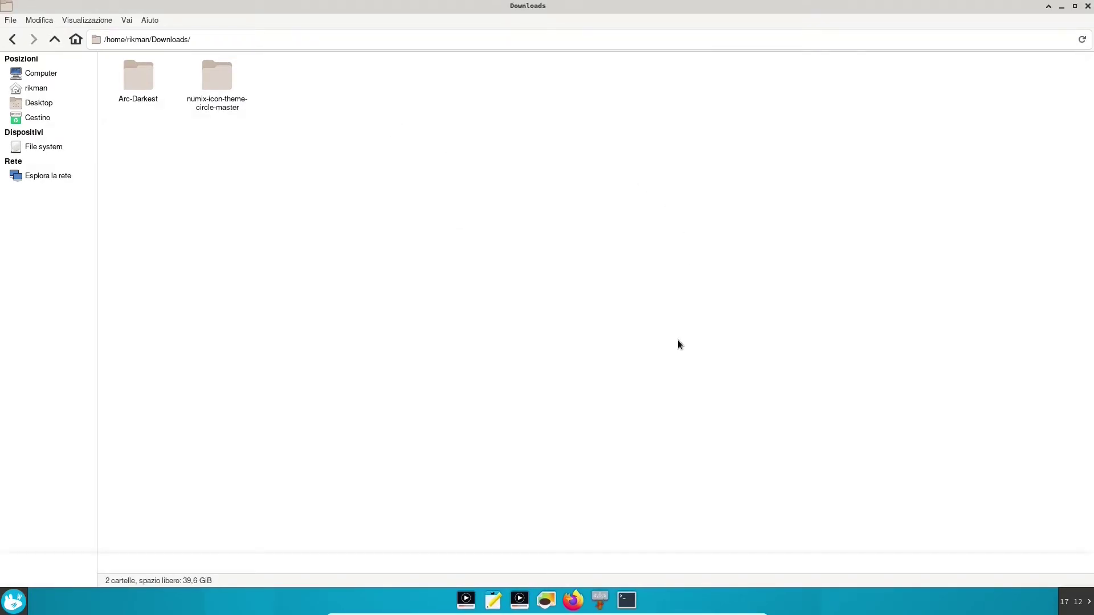
pyautogui.click(627, 600)
# Rename the numix-icon-theme-circle-master folder as numix-circle
pyautogui.click(215, 91)
pyautogui.rightClick(216, 91)
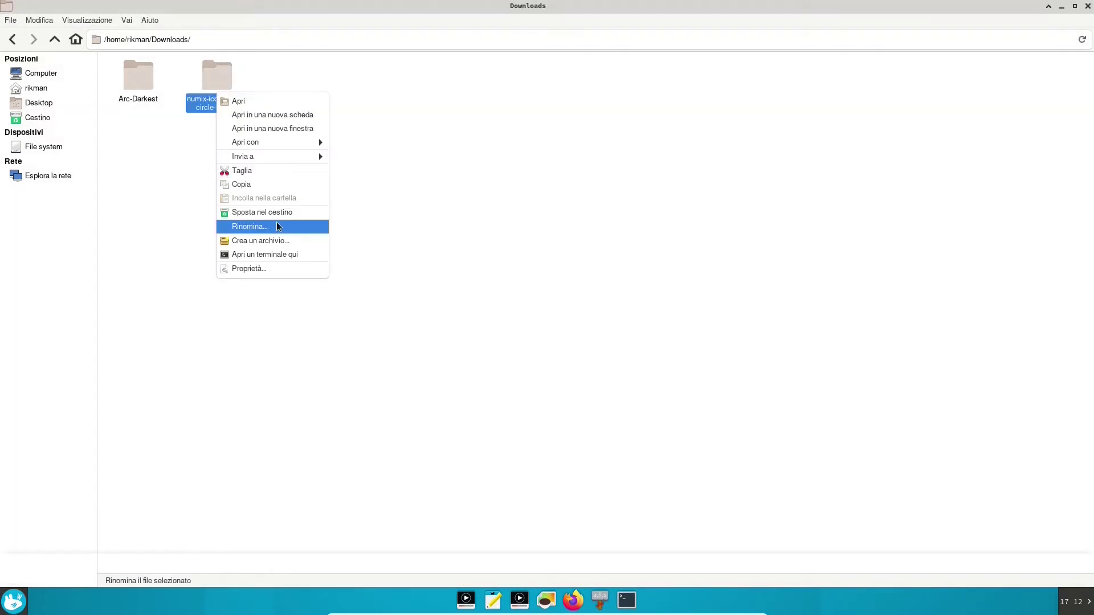
pyautogui.click(276, 223)
pyautogui.click(616, 310)
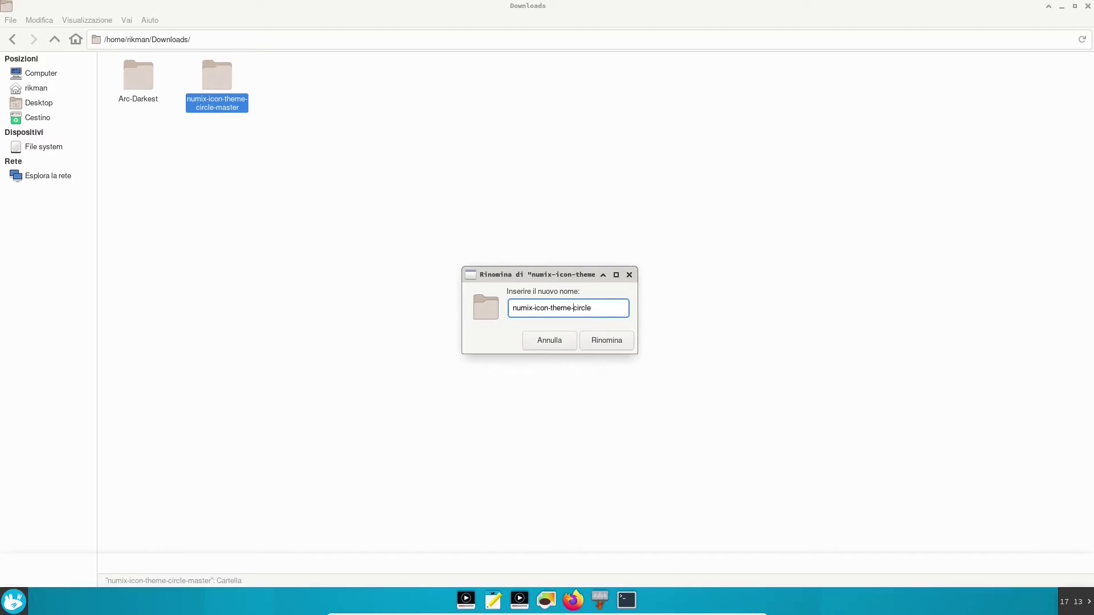
pyautogui.press('BackSpace')
pyautogui.press('BackSpace')
pyautogui.press('BackSpace')
pyautogui.press('BackSpace')
pyautogui.press('BackSpace')
pyautogui.press('BackSpace')
pyautogui.press('BackSpace')
pyautogui.press('BackSpace')
pyautogui.press('BackSpace')
pyautogui.press('BackSpace')
pyautogui.press('BackSpace')
pyautogui.press('Return')
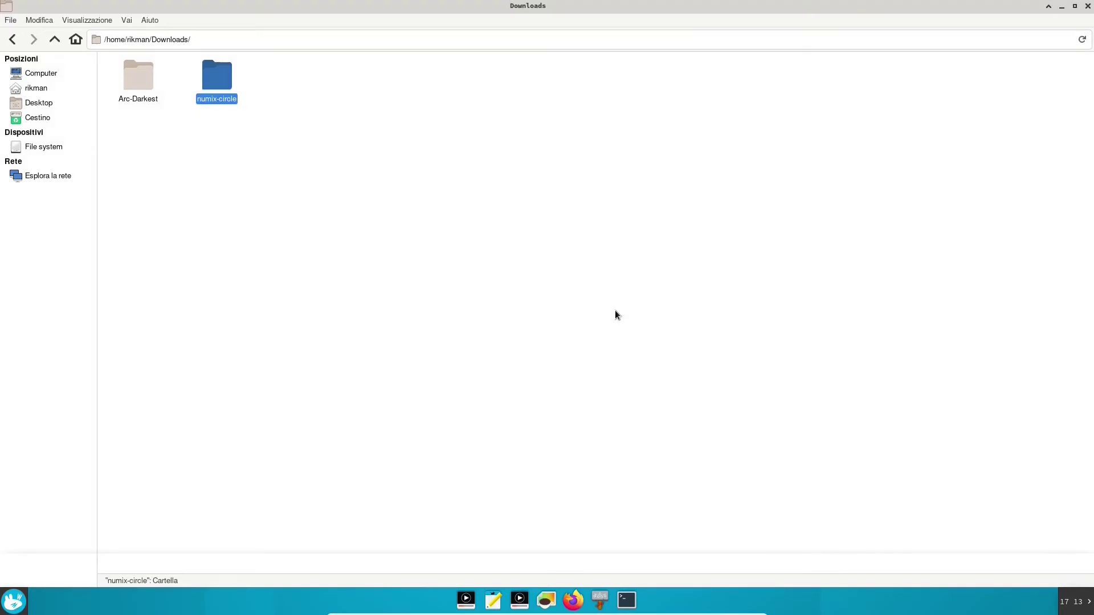
pyautogui.click(616, 314)
# Bring the Downloads terminal forward, enlarge its text, and move its window clear of the folders
pyautogui.click(626, 600)
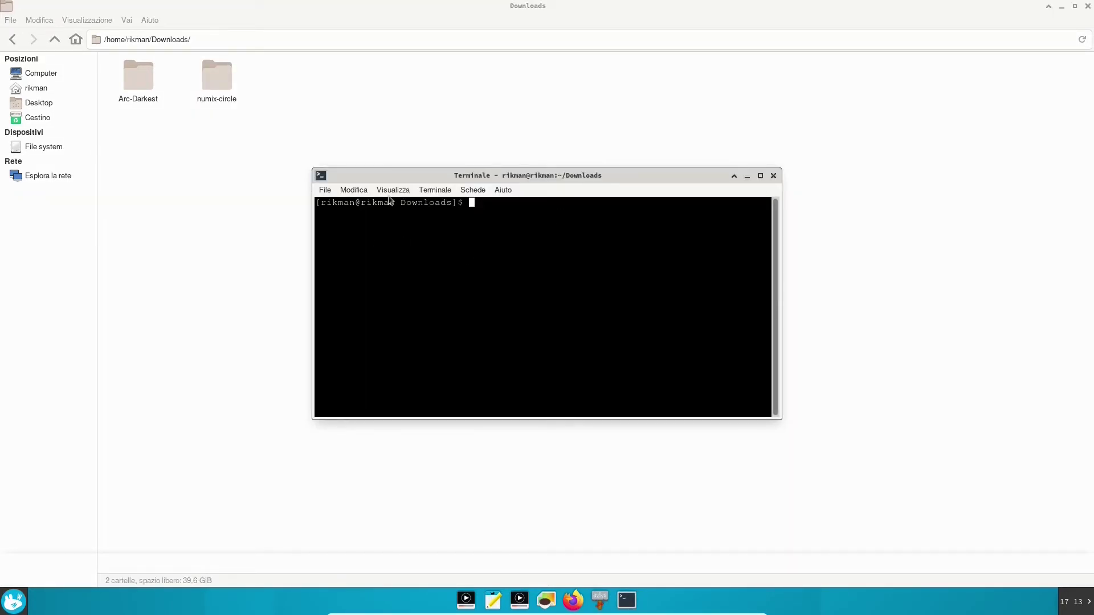
pyautogui.click(354, 190)
pyautogui.moveTo(394, 190)
pyautogui.click(399, 257)
pyautogui.click(394, 188)
pyautogui.click(410, 256)
pyautogui.click(393, 189)
pyautogui.click(411, 258)
pyautogui.moveTo(556, 181); pyautogui.dragTo(486, 131)
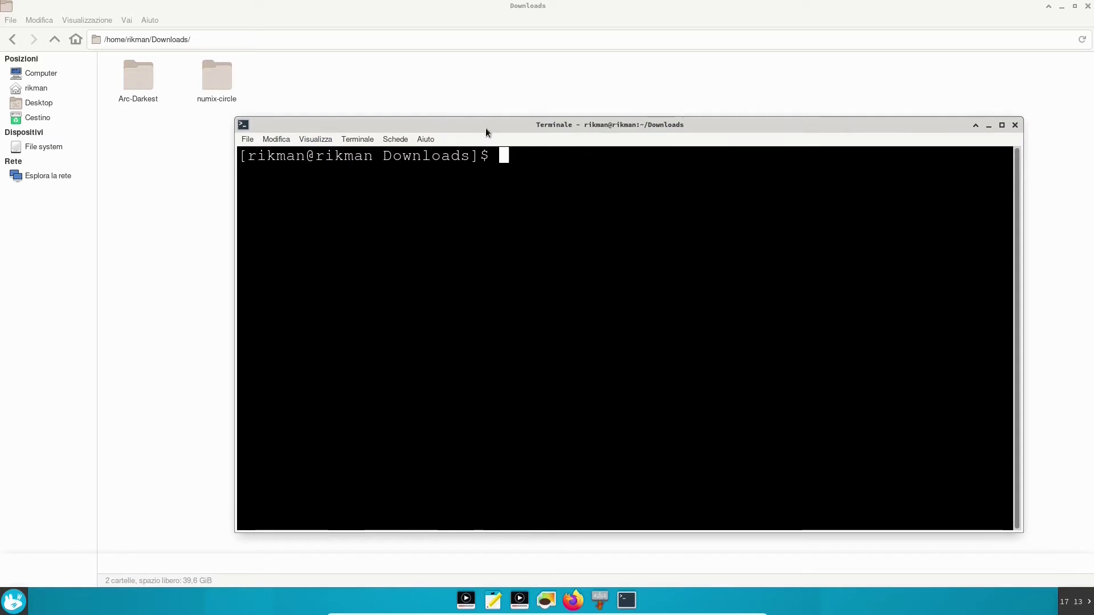
# Move the icon theme folder with "sudo mv numix-circle /usr/share/icons" and enter the account password
pyautogui.write('sudo mv')
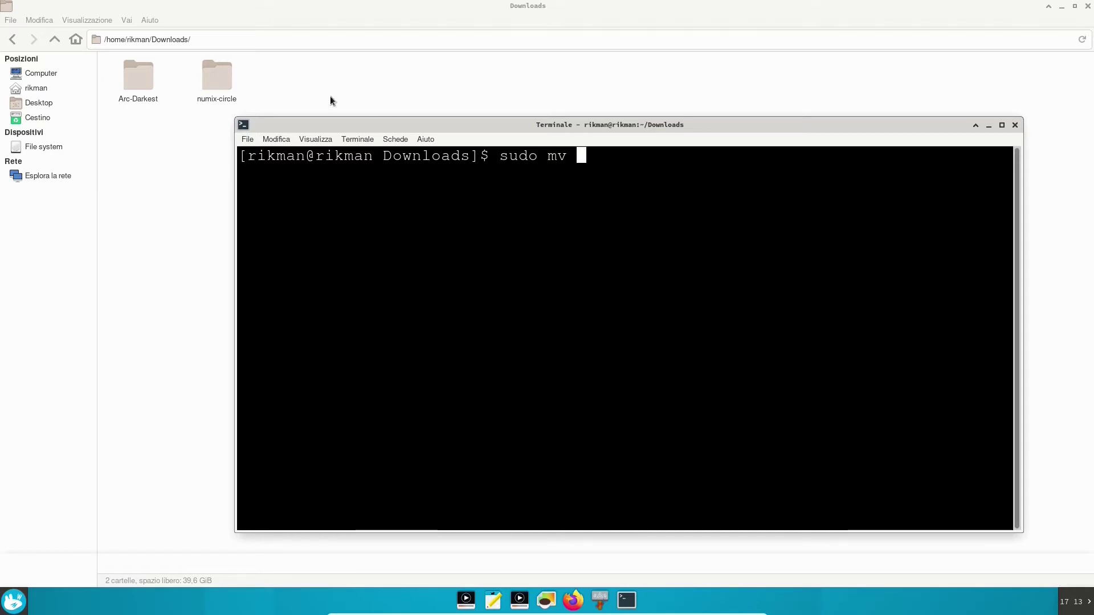
pyautogui.write(' num')
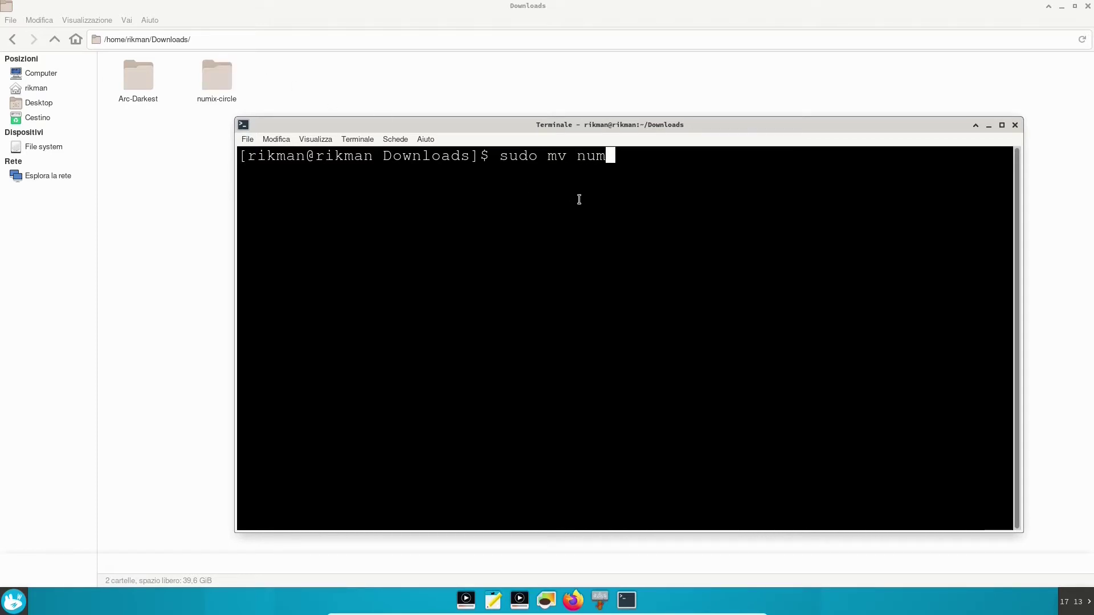
pyautogui.write('ix-circle')
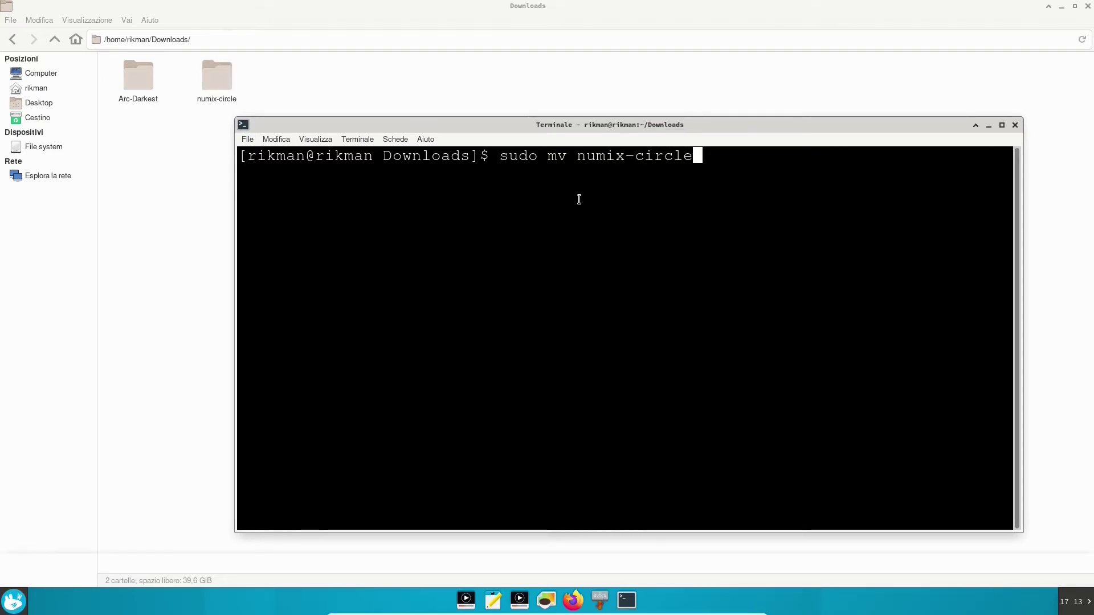
pyautogui.write(' /usr/')
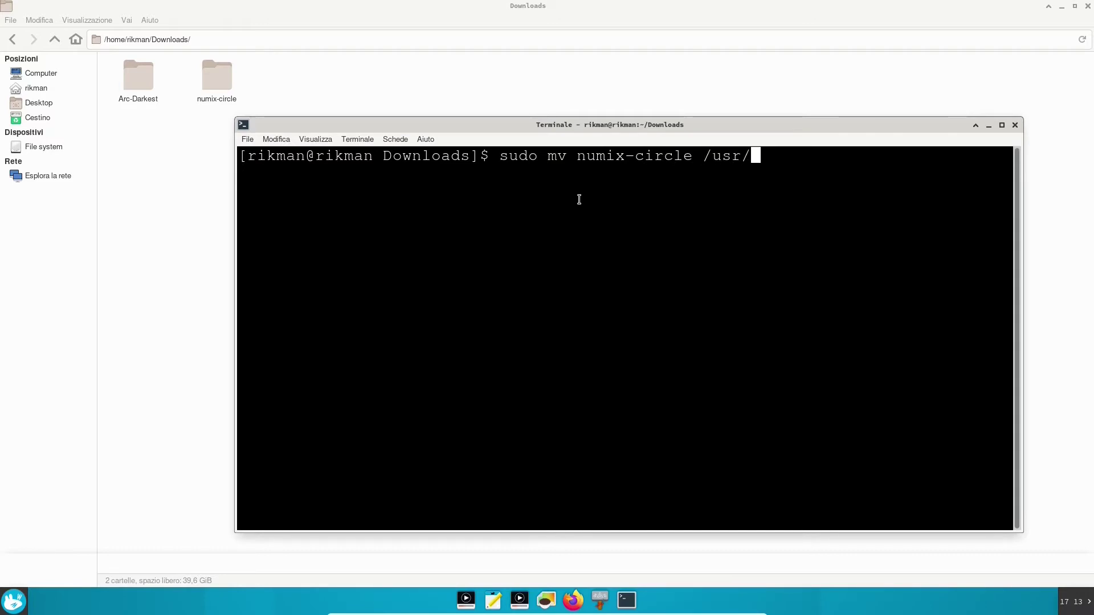
pyautogui.write('share/')
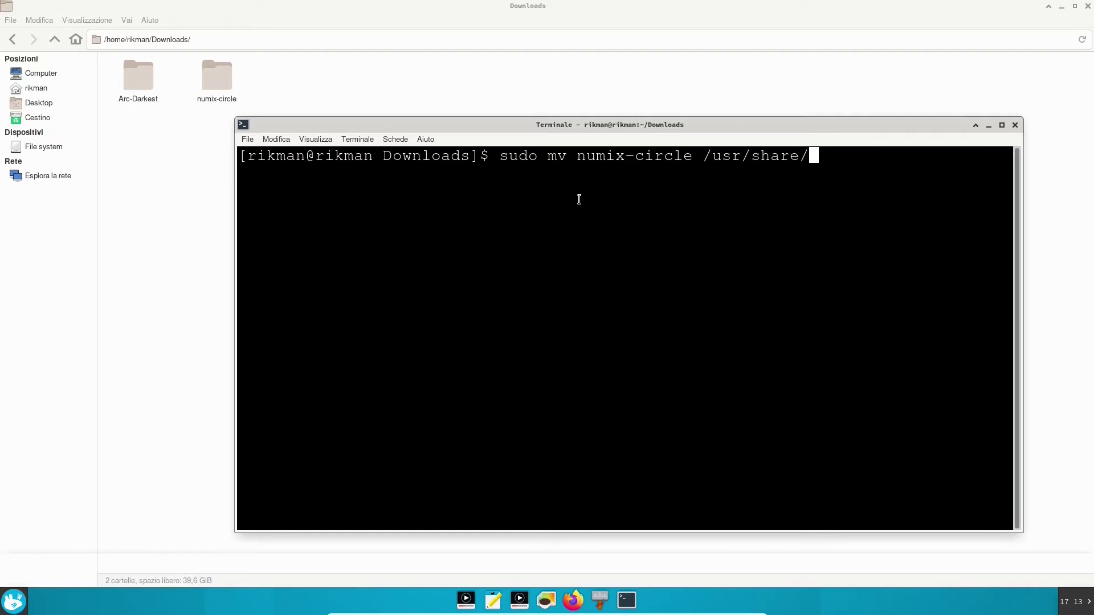
pyautogui.write('icons')
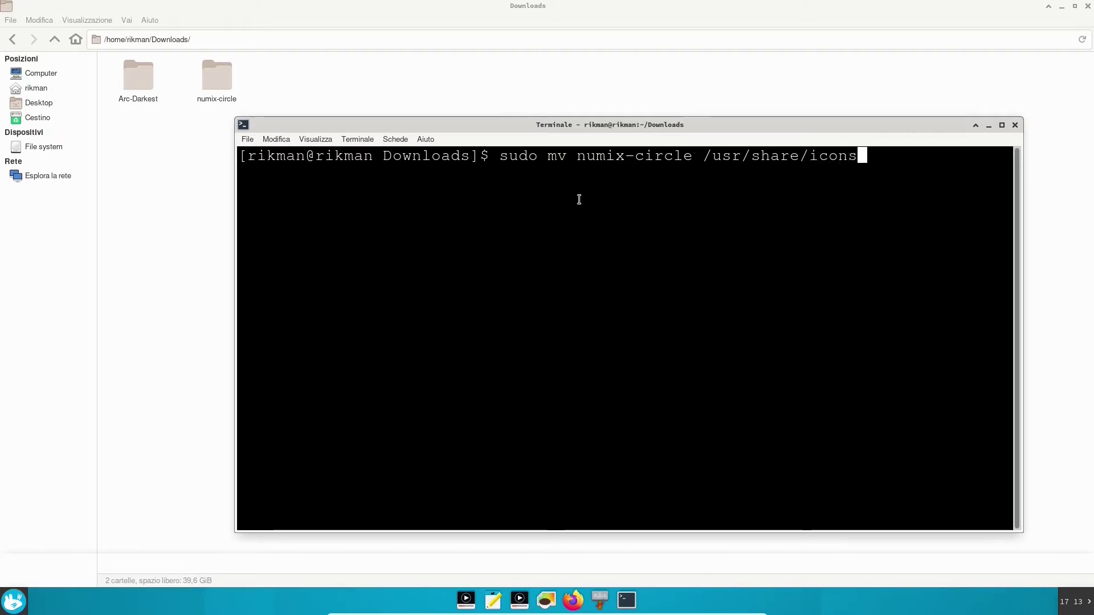
pyautogui.press('Return')
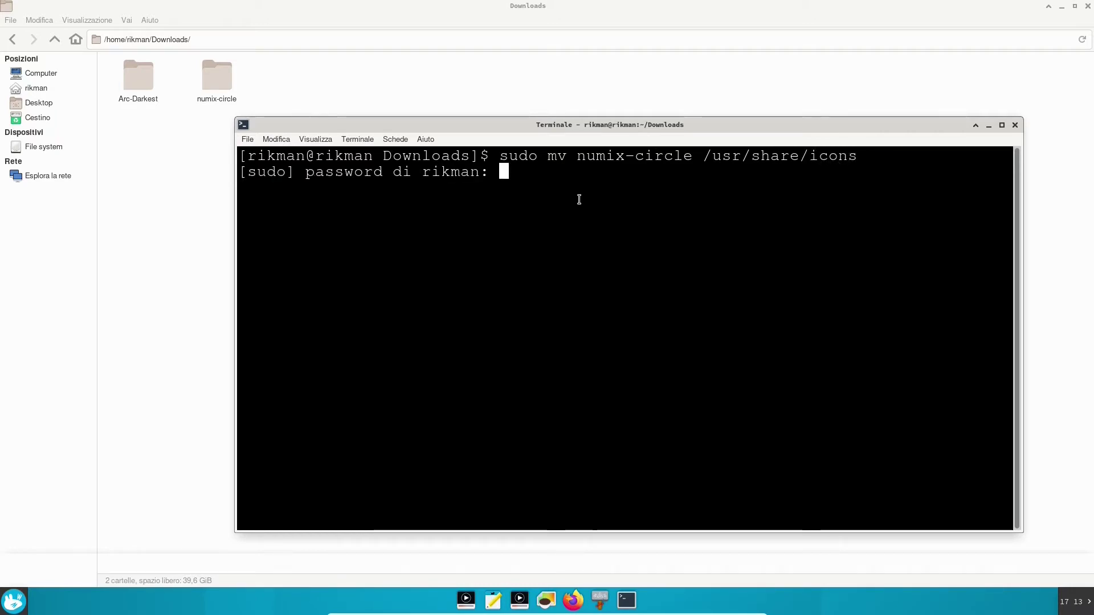
pyautogui.press('Return')
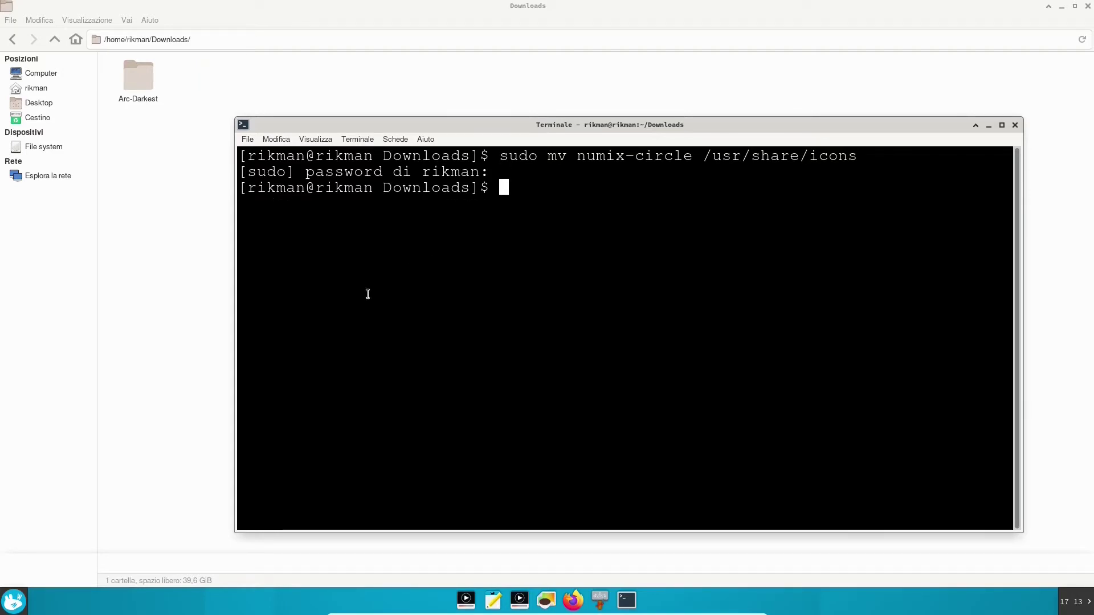
# Open the Aspetto settings by searching "asp" in the Whisker menu and check the available icon themes
pyautogui.click(14, 599)
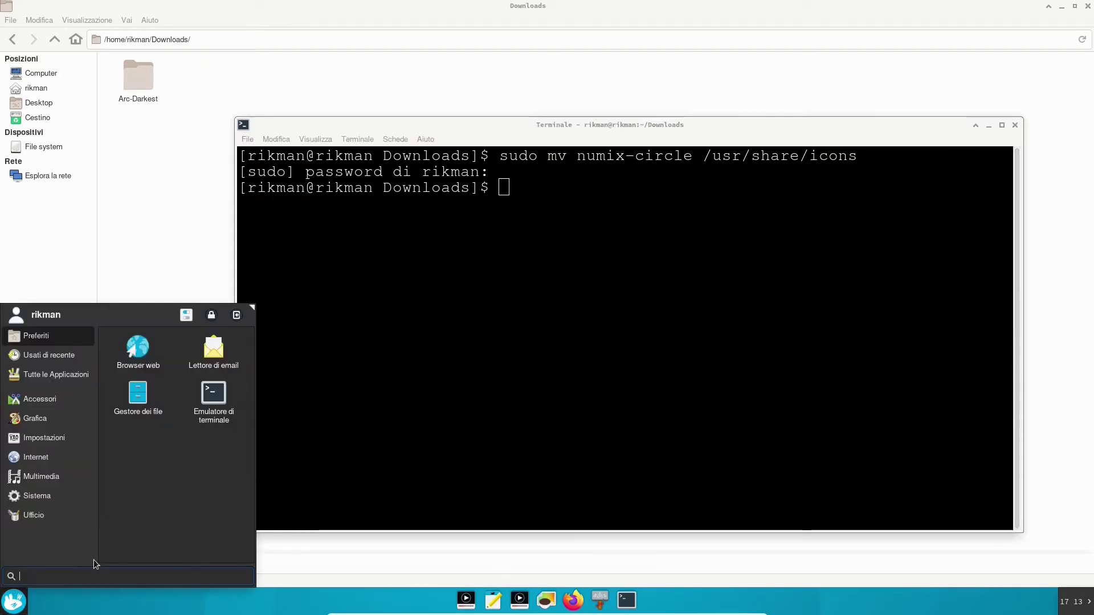
pyautogui.write('asp')
pyautogui.press('Return')
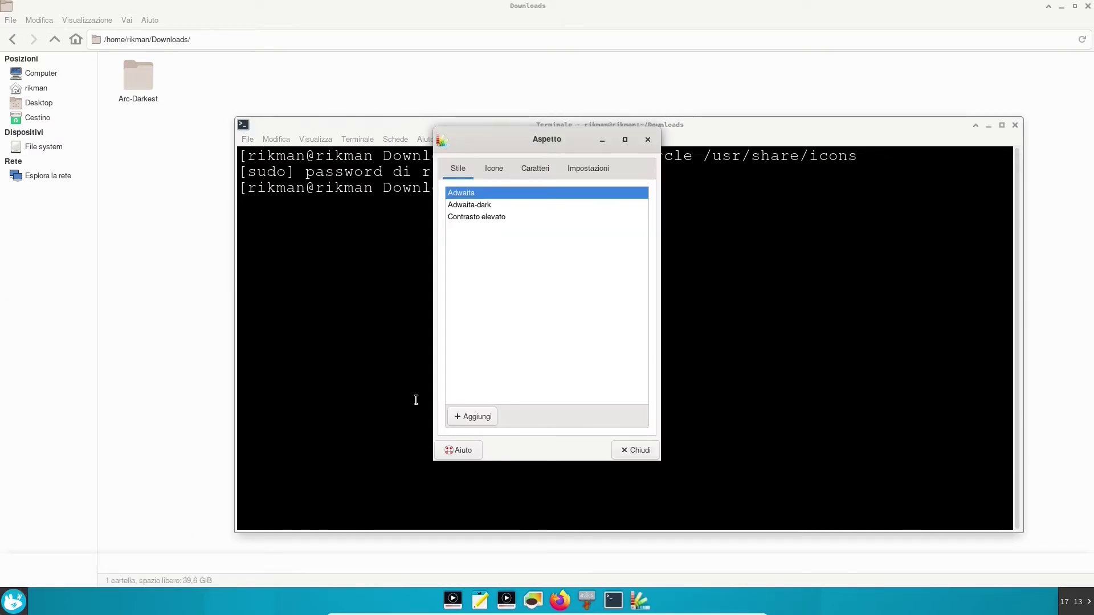
pyautogui.click(493, 168)
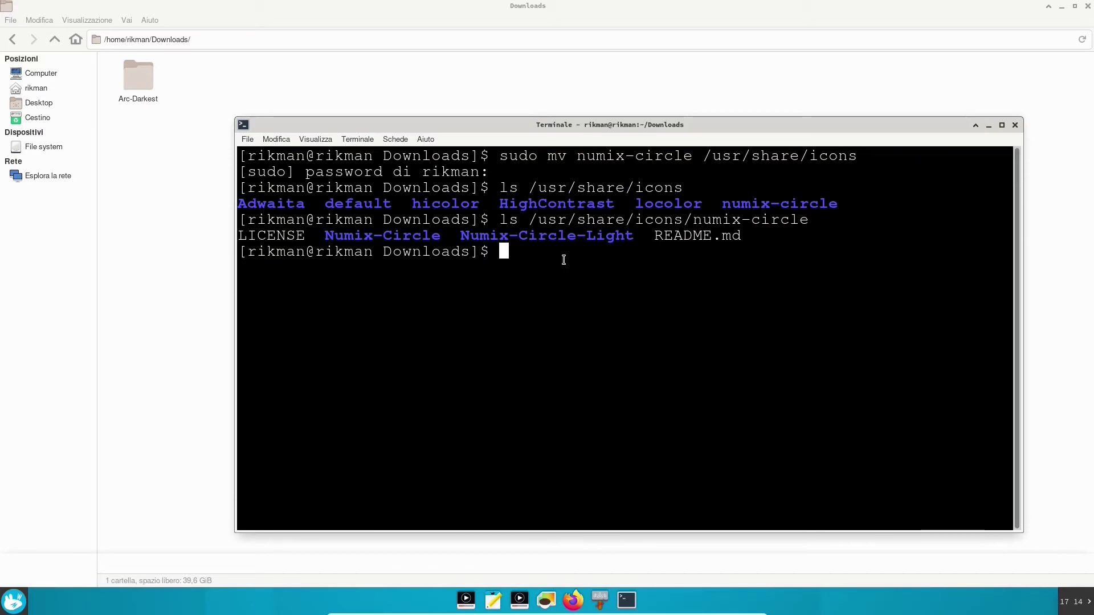
# Move the icon folder back to Downloads with "sudo mv /usr/share/icons/numix-circle numix-circle"
pyautogui.press('Up')
pyautogui.press('Up')
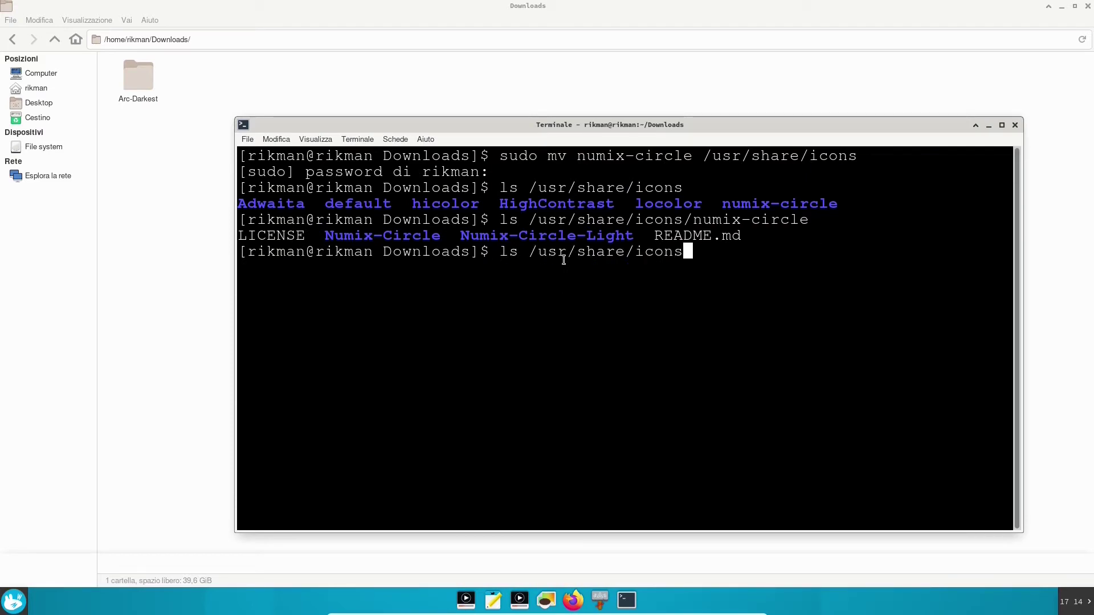
pyautogui.press('Up')
pyautogui.press('Left')
pyautogui.press('Left')
pyautogui.press('Left')
pyautogui.press('Left')
pyautogui.press('Left')
pyautogui.press('Left')
pyautogui.press('Left')
pyautogui.press('Left')
pyautogui.press('Left')
pyautogui.press('Left')
pyautogui.press('Left')
pyautogui.press('Left')
pyautogui.press('Left')
pyautogui.press('Left')
pyautogui.press('Left')
pyautogui.press('Left')
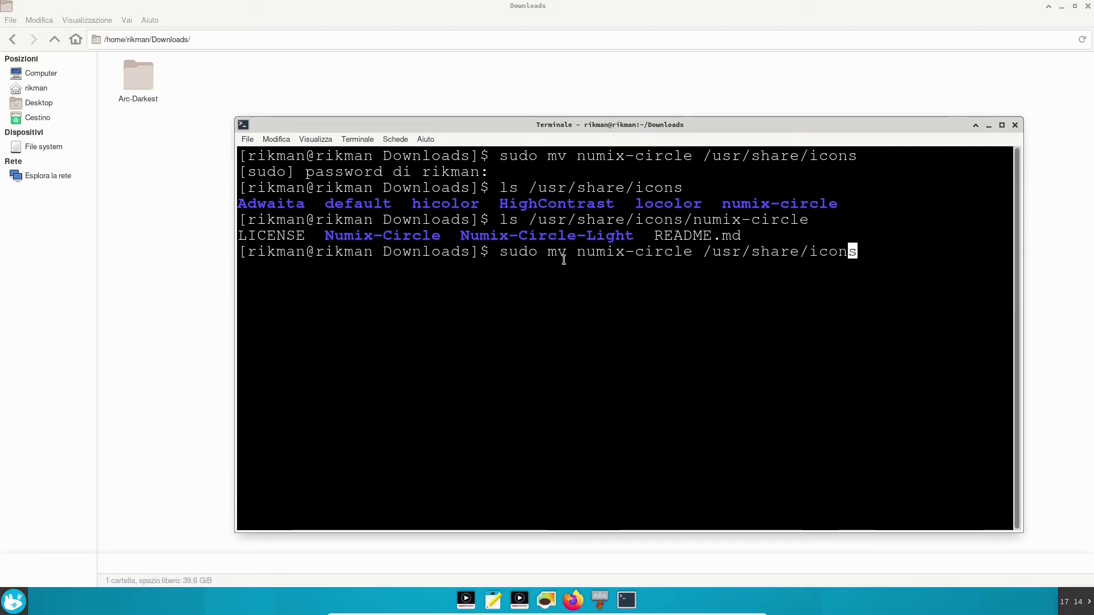
pyautogui.press('BackSpace')
pyautogui.press('BackSpace')
pyautogui.press('BackSpace')
pyautogui.press('BackSpace')
pyautogui.press('BackSpace')
pyautogui.press('BackSpace')
pyautogui.press('BackSpace')
pyautogui.press('BackSpace')
pyautogui.press('BackSpace')
pyautogui.press('BackSpace')
pyautogui.press('BackSpace')
pyautogui.press('BackSpace')
pyautogui.press('BackSpace')
pyautogui.press('Right')
pyautogui.press('Right')
pyautogui.press('Right')
pyautogui.press('Right')
pyautogui.press('Right')
pyautogui.press('Right')
pyautogui.press('Right')
pyautogui.press('Right')
pyautogui.press('Right')
pyautogui.press('Right')
pyautogui.press('Right')
pyautogui.press('Right')
pyautogui.press('Right')
pyautogui.press('Right')
pyautogui.press('Right')
pyautogui.press('Right')
pyautogui.write('/')
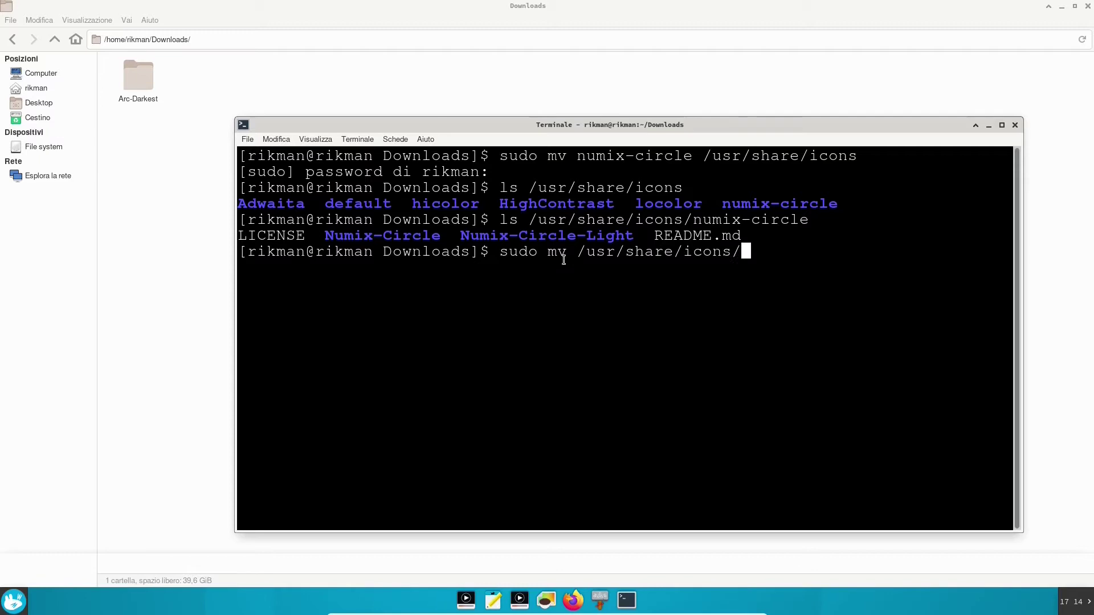
pyautogui.write('numix-cir')
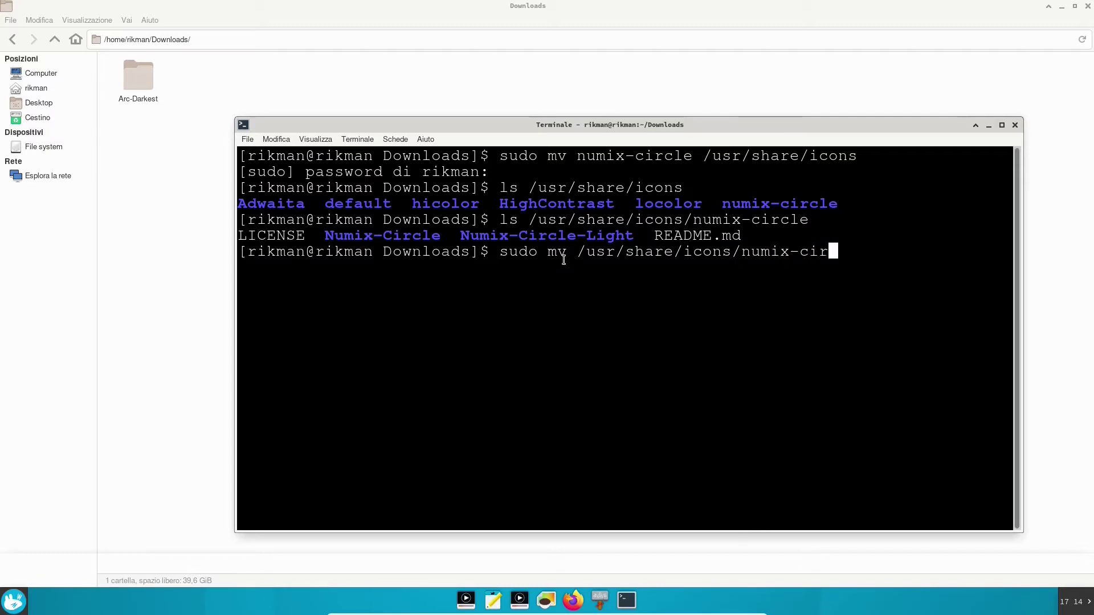
pyautogui.write('cle numix')
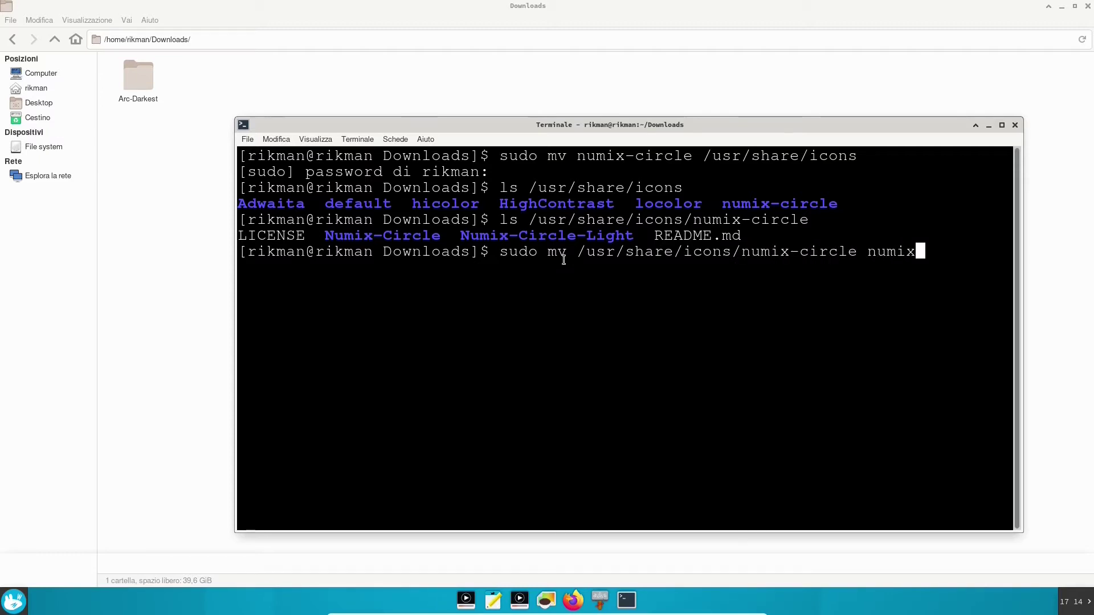
pyautogui.write('-circle')
pyautogui.press('Return')
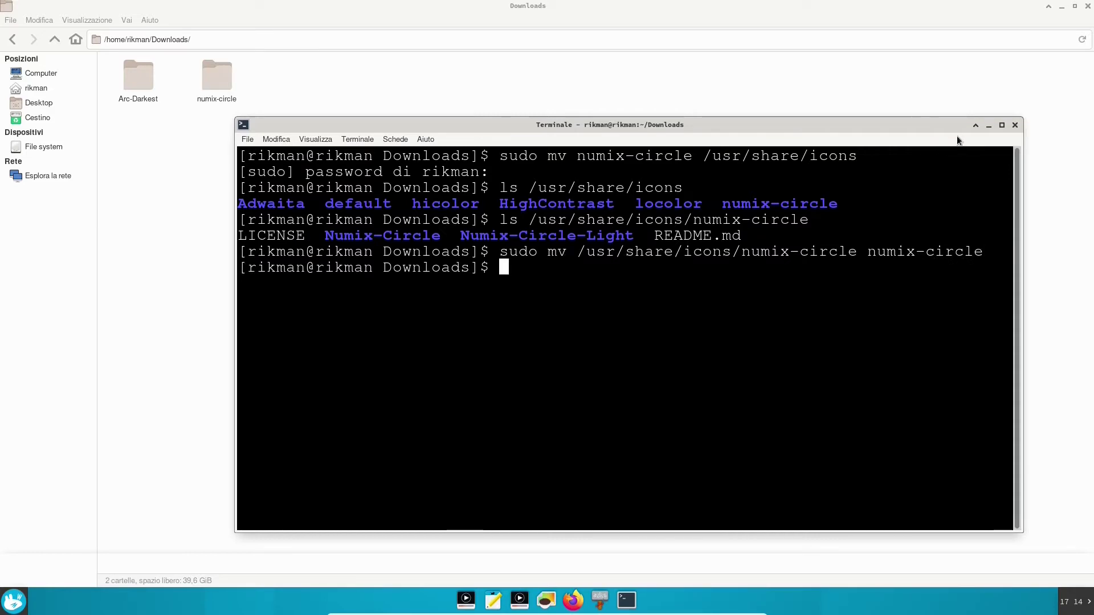
# Move the Numix-Circle and Numix-Circle-Light subfolders from numix-circle into Downloads and delete the numix-circle folder
pyautogui.click(989, 125)
pyautogui.doubleClick(218, 78)
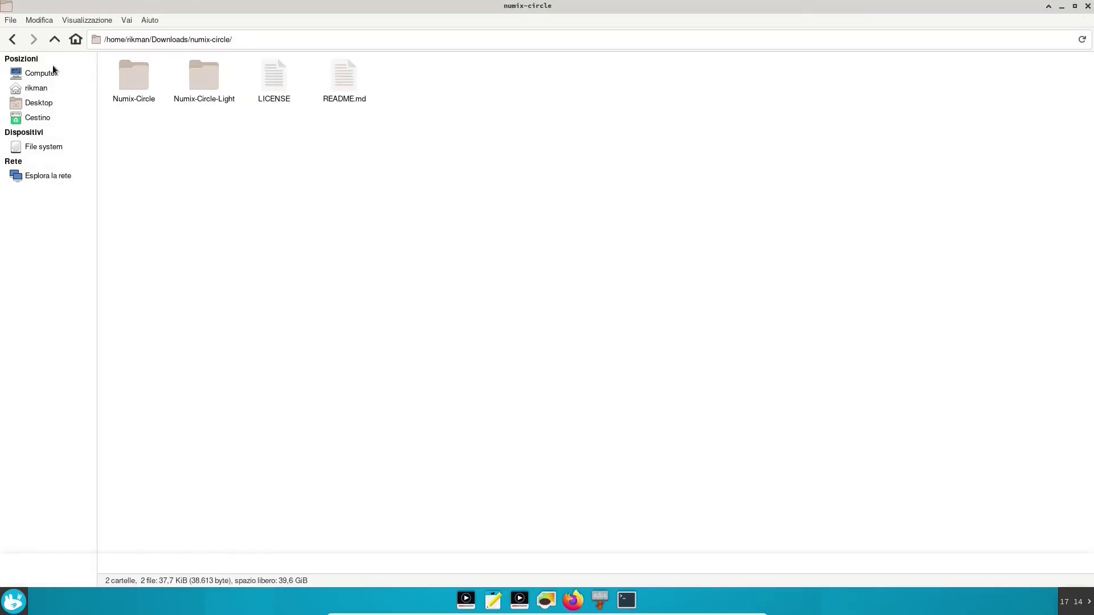
pyautogui.click(19, 42)
pyautogui.doubleClick(176, 81)
pyautogui.moveTo(128, 116); pyautogui.dragTo(201, 84)
pyautogui.rightClick(208, 83)
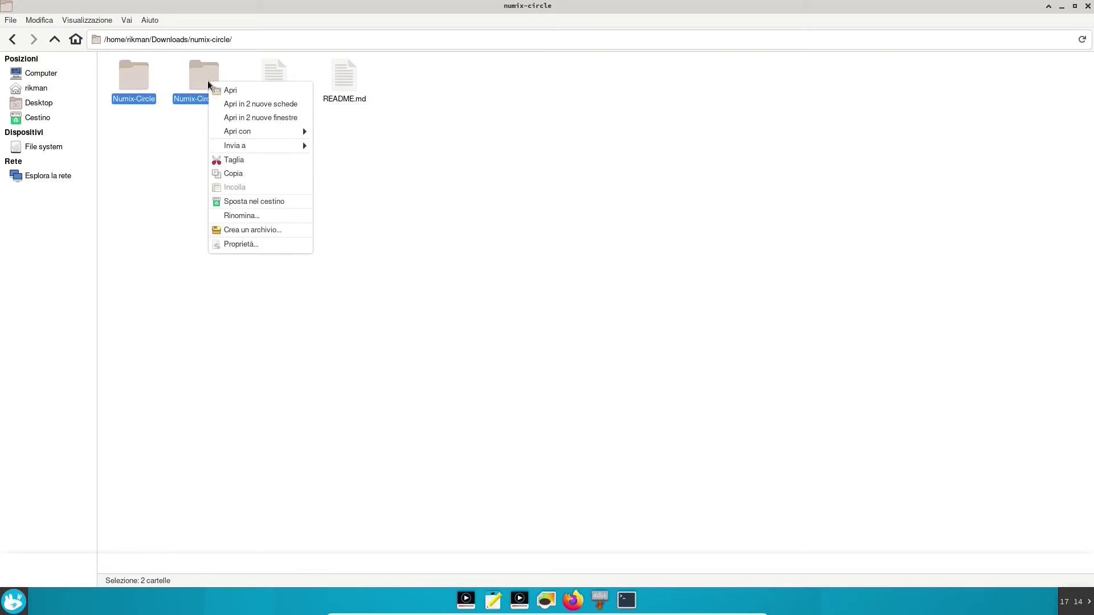
pyautogui.click(250, 166)
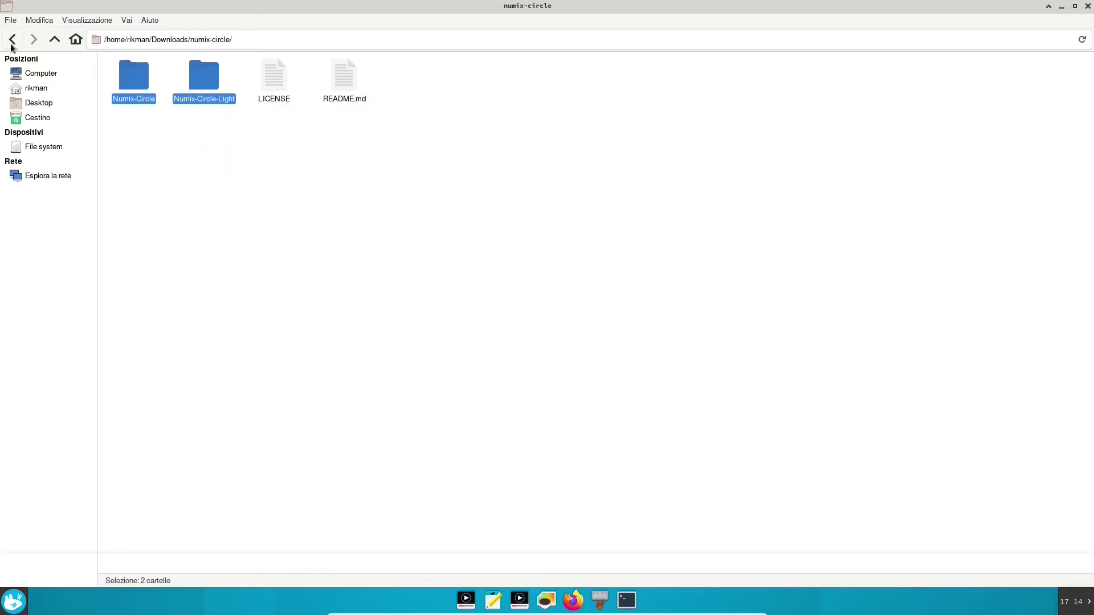
pyautogui.click(13, 39)
pyautogui.click(221, 167)
pyautogui.hotkey('ctrl', 'v')
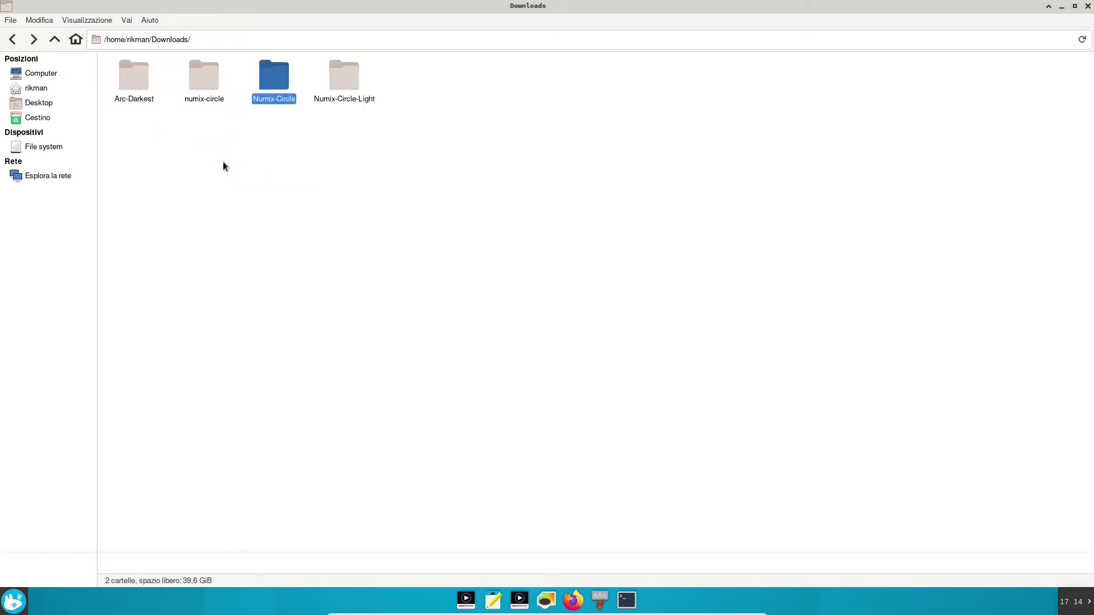
pyautogui.click(207, 76)
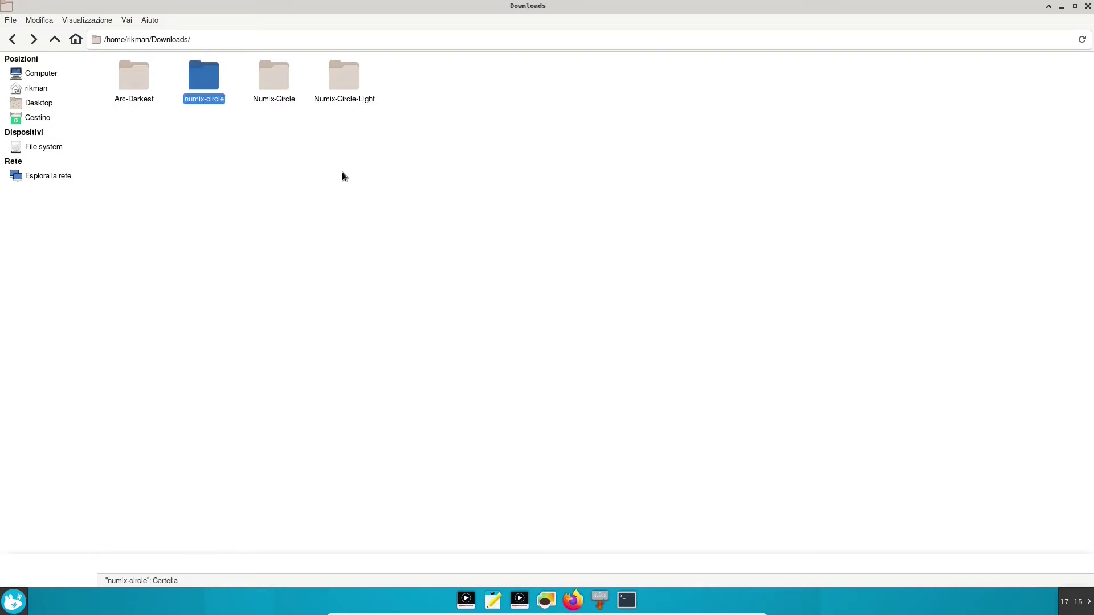
pyautogui.press('Delete')
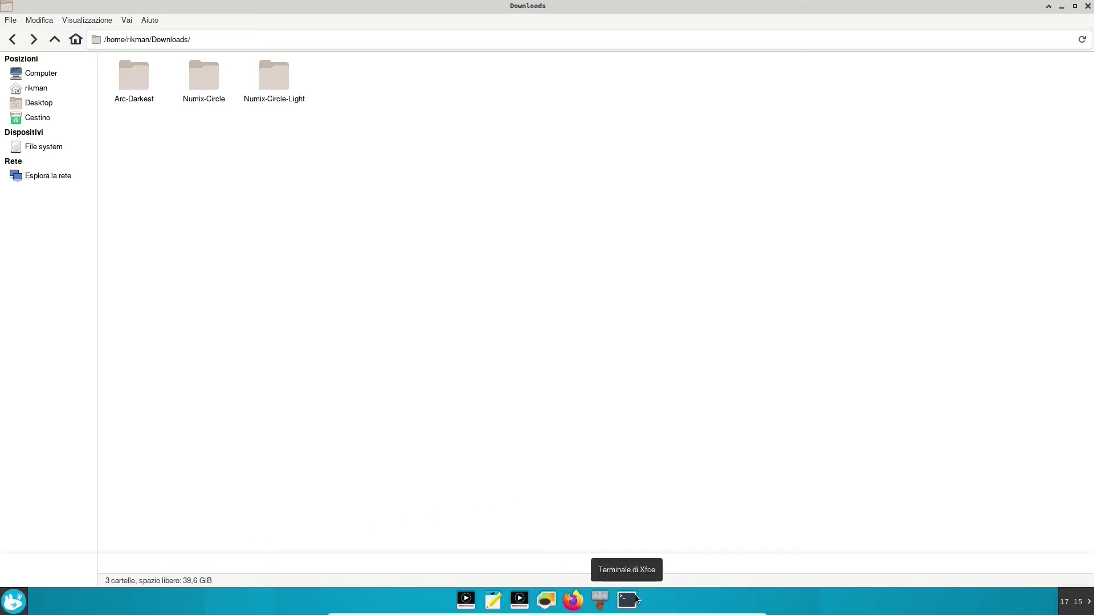
# Move the Numix-Circle folder to the system icons from the terminal with "sudo mv Numix-Circle /usr/share/icons"
pyautogui.click(627, 600)
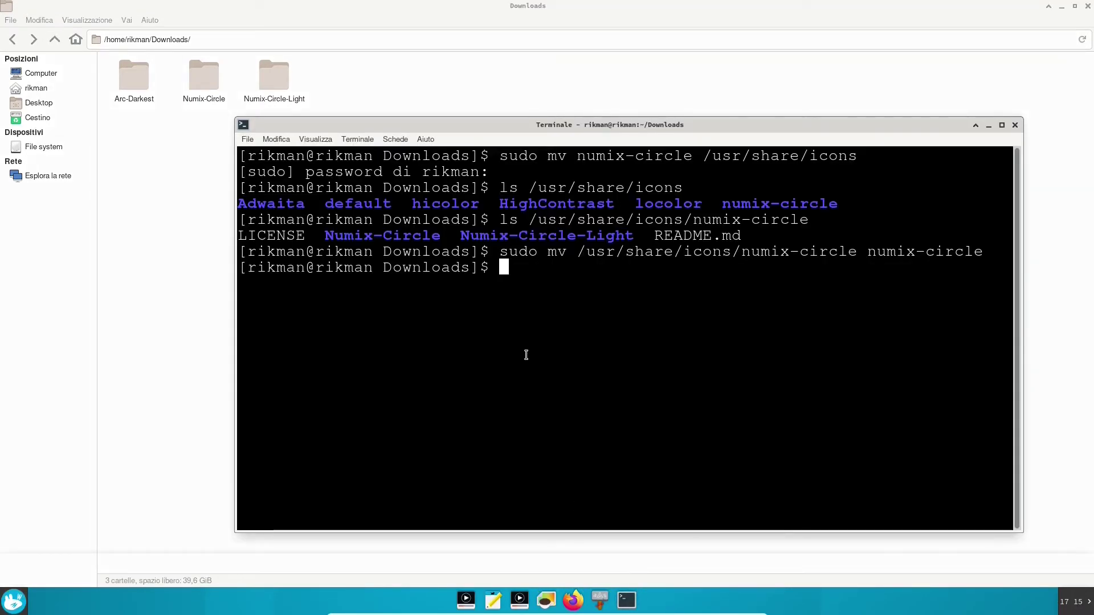
pyautogui.press('Up')
pyautogui.press('Up')
pyautogui.press('Up')
pyautogui.press('Up')
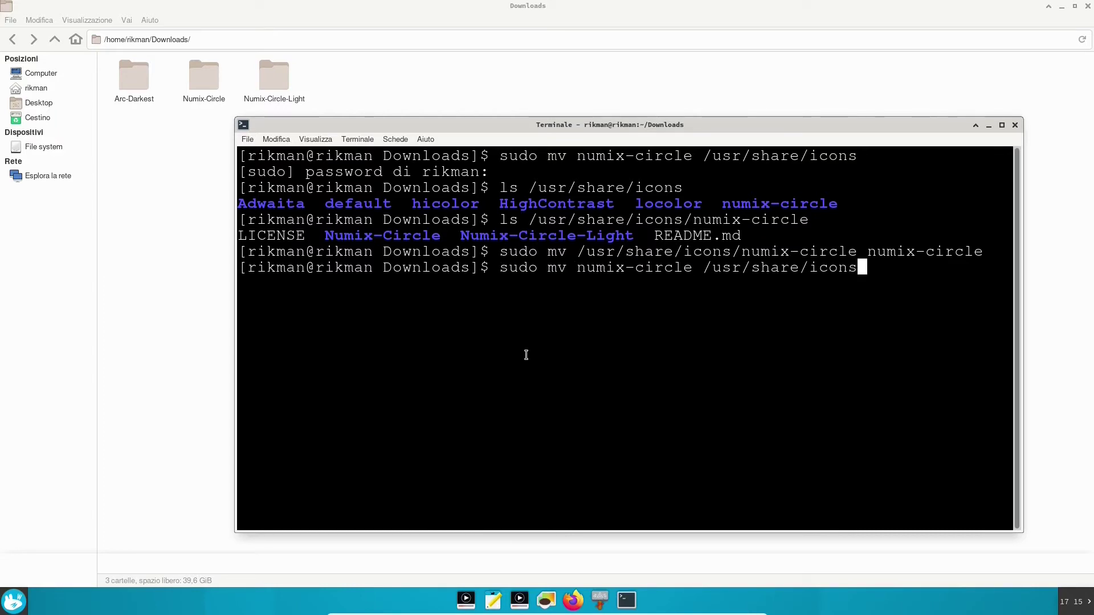
pyautogui.press('Left')
pyautogui.press('Left')
pyautogui.press('Left')
pyautogui.press('Left')
pyautogui.press('Left')
pyautogui.press('Left')
pyautogui.press('Left')
pyautogui.press('Left')
pyautogui.press('Left')
pyautogui.press('Left')
pyautogui.press('Left')
pyautogui.press('Left')
pyautogui.press('Left')
pyautogui.press('Left')
pyautogui.press('Left')
pyautogui.press('Left')
pyautogui.press('Left')
pyautogui.press('Left')
pyautogui.press('Left')
pyautogui.press('Left')
pyautogui.press('Left')
pyautogui.press('Delete')
pyautogui.write('N')
pyautogui.press('Right')
pyautogui.press('Right')
pyautogui.press('Right')
pyautogui.press('Right')
pyautogui.press('Right')
pyautogui.press('Right')
pyautogui.press('BackSpace')
pyautogui.write('C')
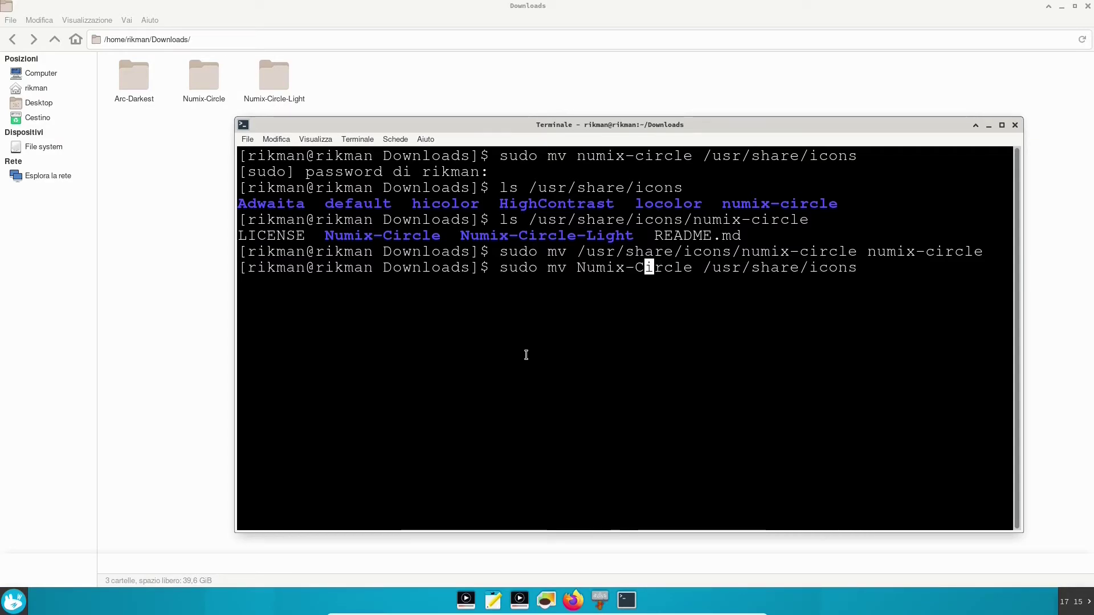
pyautogui.press('Return')
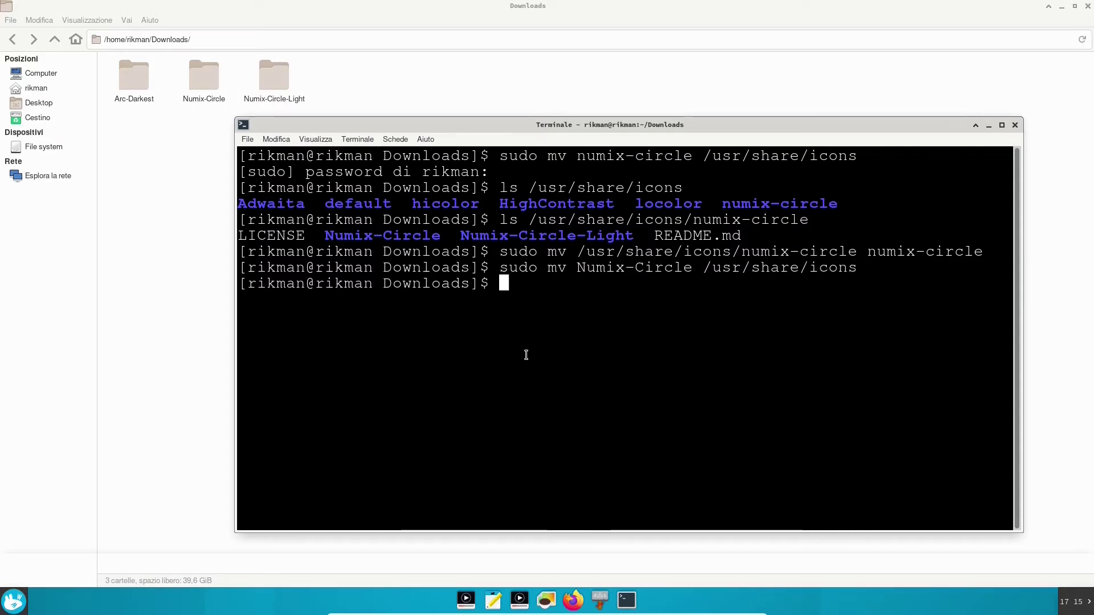
# Move the light variant to the system icons with "sudo mv Numix-Circle-Light /usr/share/icons"
pyautogui.press('Up')
pyautogui.press('Left')
pyautogui.press('Left')
pyautogui.press('Left')
pyautogui.press('Left')
pyautogui.press('Left')
pyautogui.press('Left')
pyautogui.press('Left')
pyautogui.press('Left')
pyautogui.press('Left')
pyautogui.press('Left')
pyautogui.press('Left')
pyautogui.press('Left')
pyautogui.press('Left')
pyautogui.press('Left')
pyautogui.press('Left')
pyautogui.press('Left')
pyautogui.press('Left')
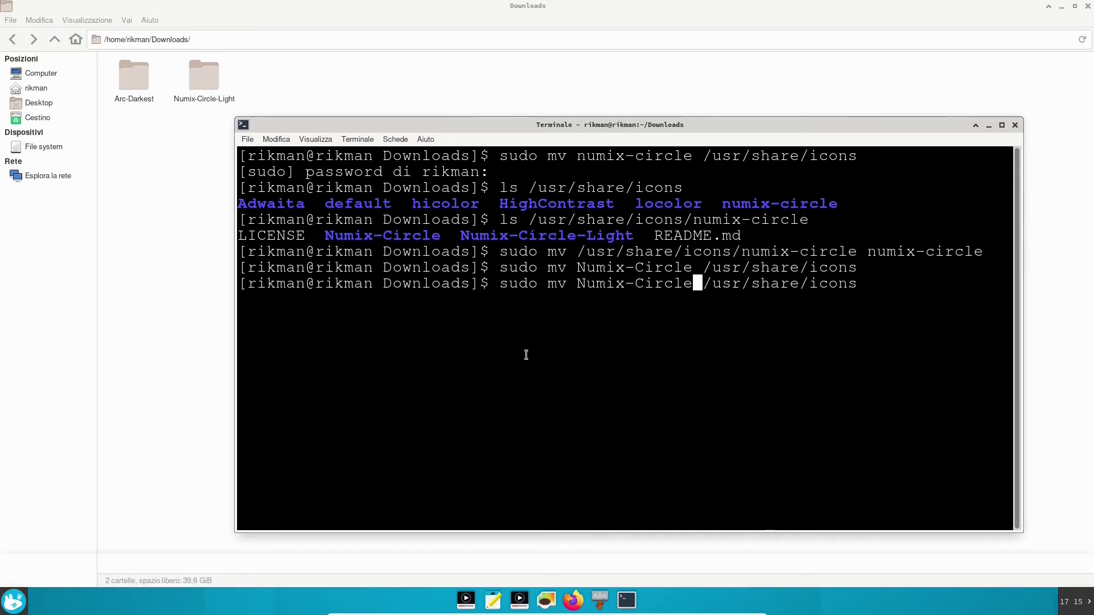
pyautogui.write('-Light')
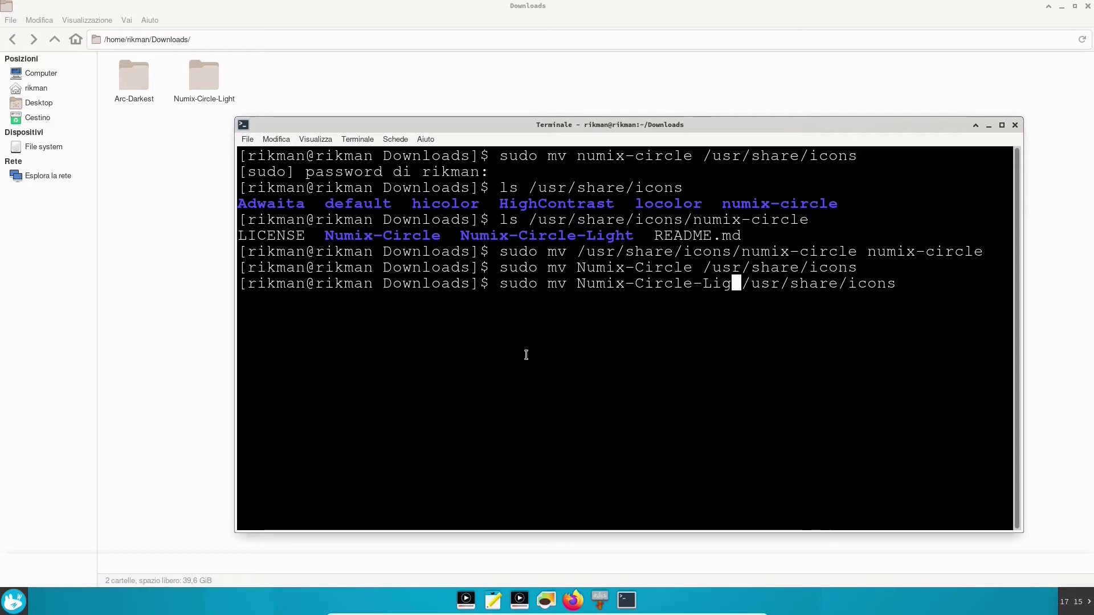
pyautogui.press('Return')
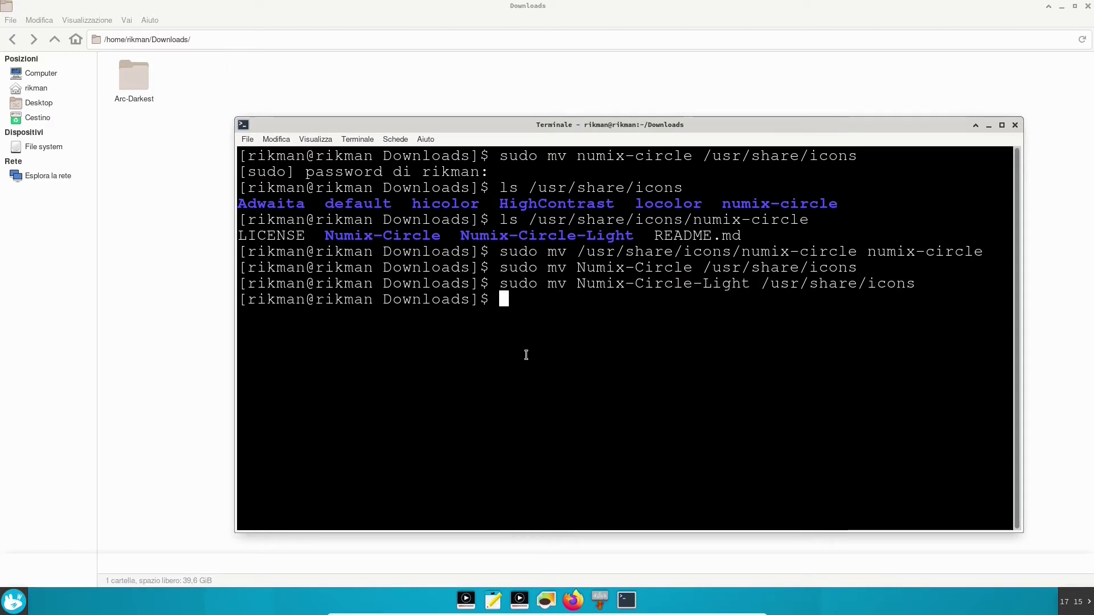
# Open the Aspetto settings by searching "aspetto" and read the warning beside the Numix Circle icon theme
pyautogui.click(14, 601)
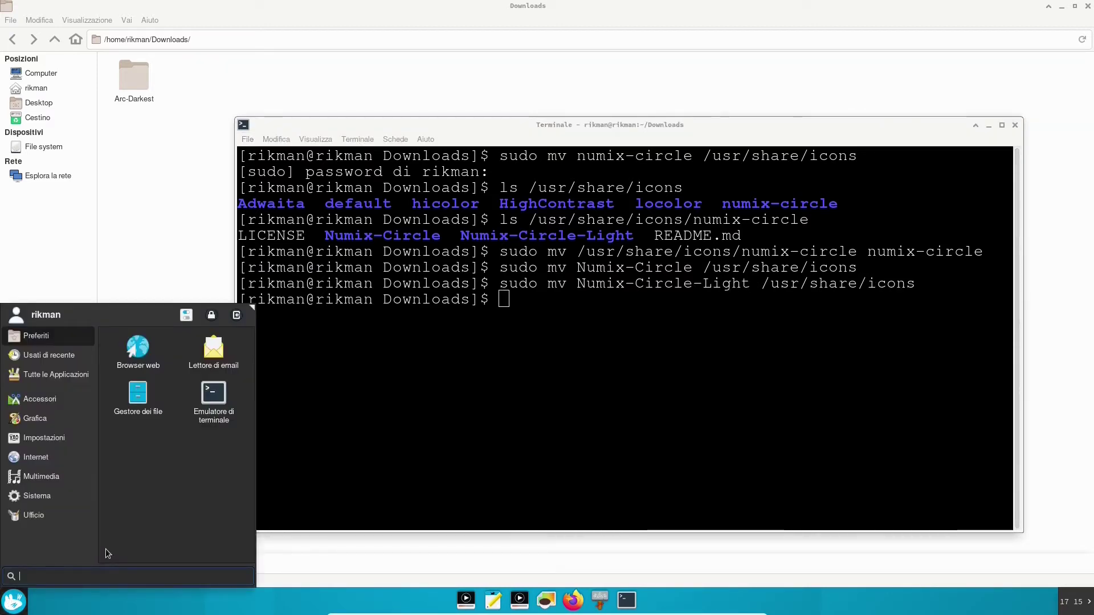
pyautogui.write('aspetto')
pyautogui.press('Return')
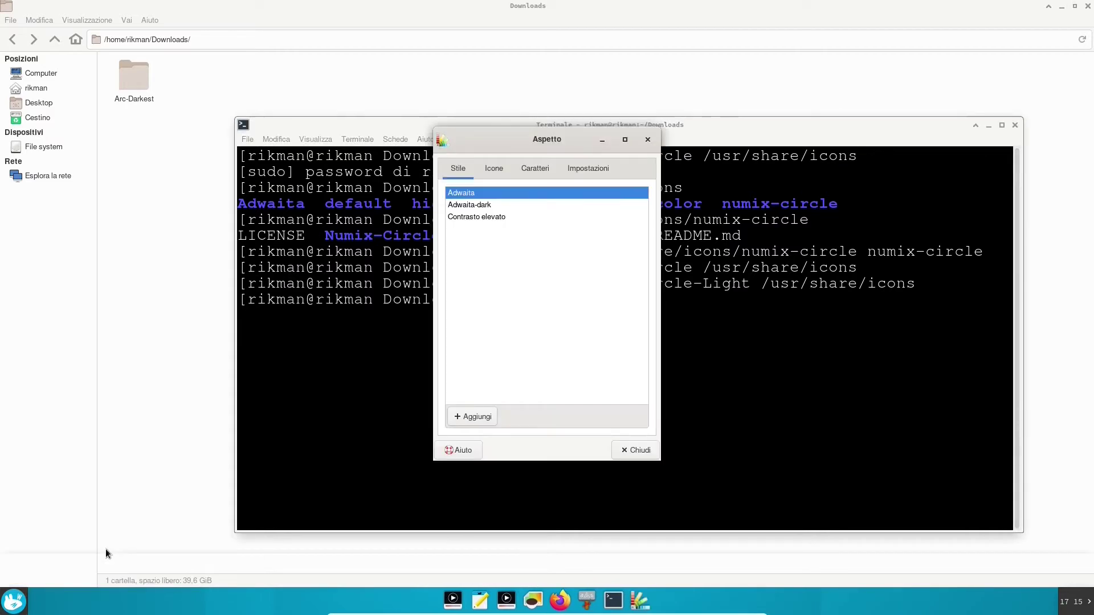
pyautogui.click(483, 174)
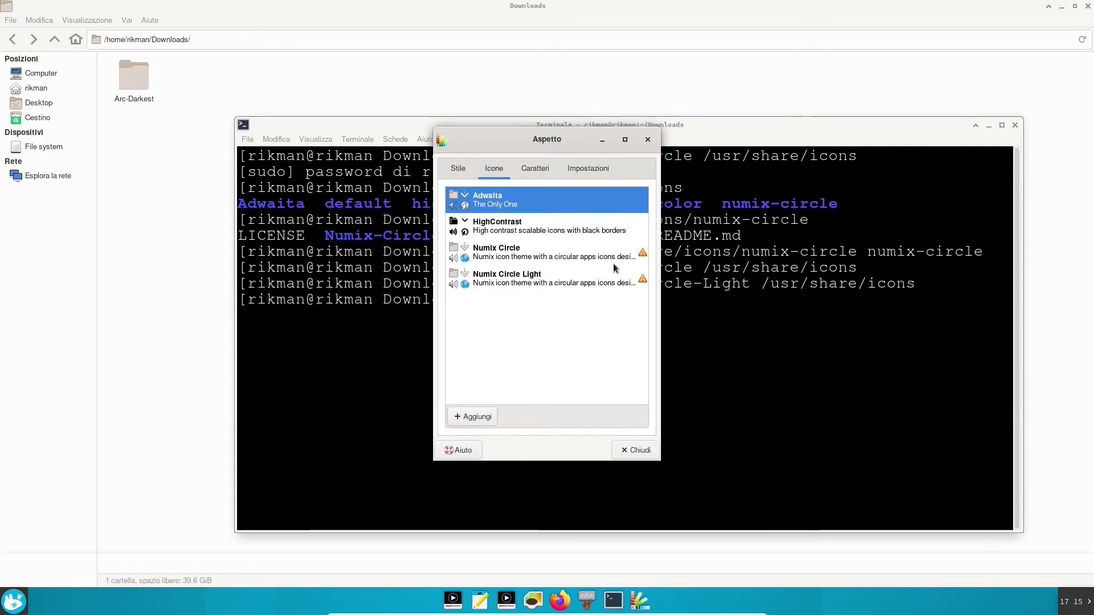
pyautogui.moveTo(641, 257)
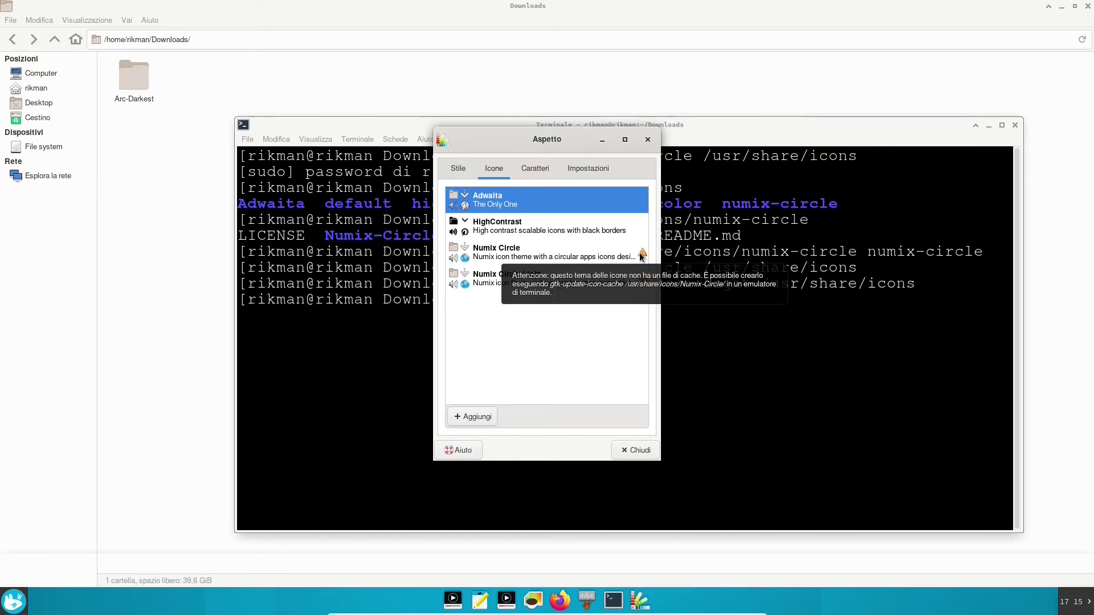
# Create the Numix Circle icon cache in the terminal with "gtk-update-icon-cache /usr/share/icons/Numix-Circle", rechecking the command in the theme's warning
pyautogui.click(696, 290)
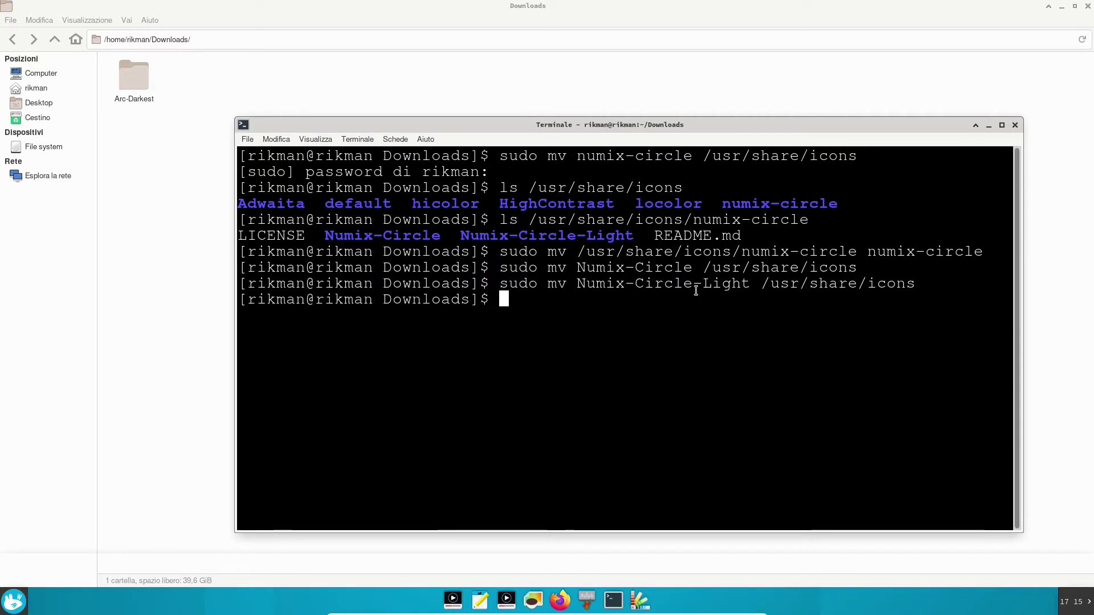
pyautogui.write('gtk-update')
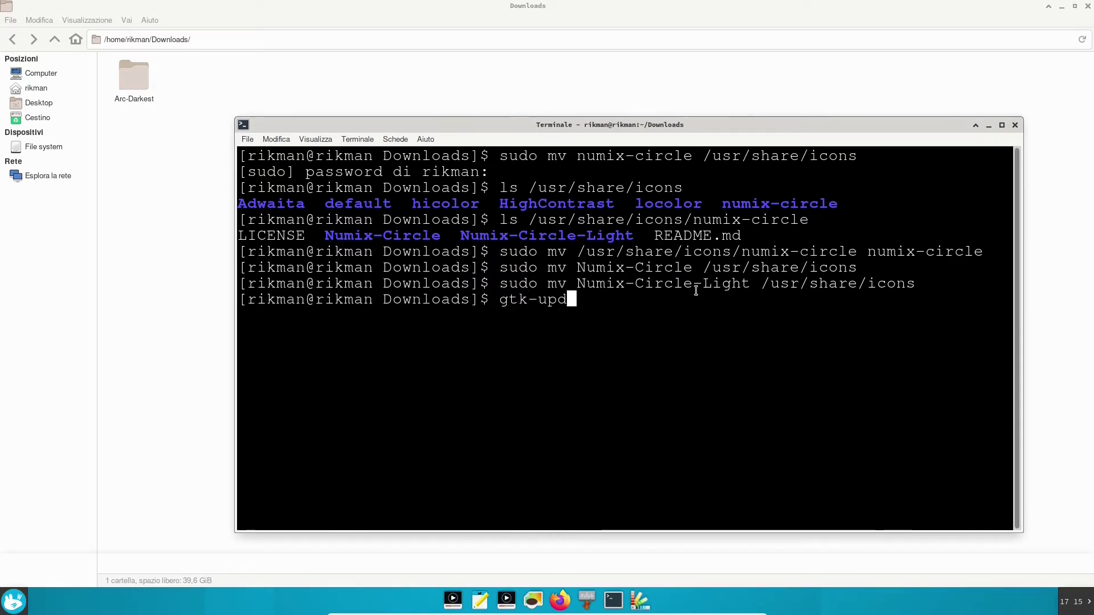
pyautogui.click(640, 601)
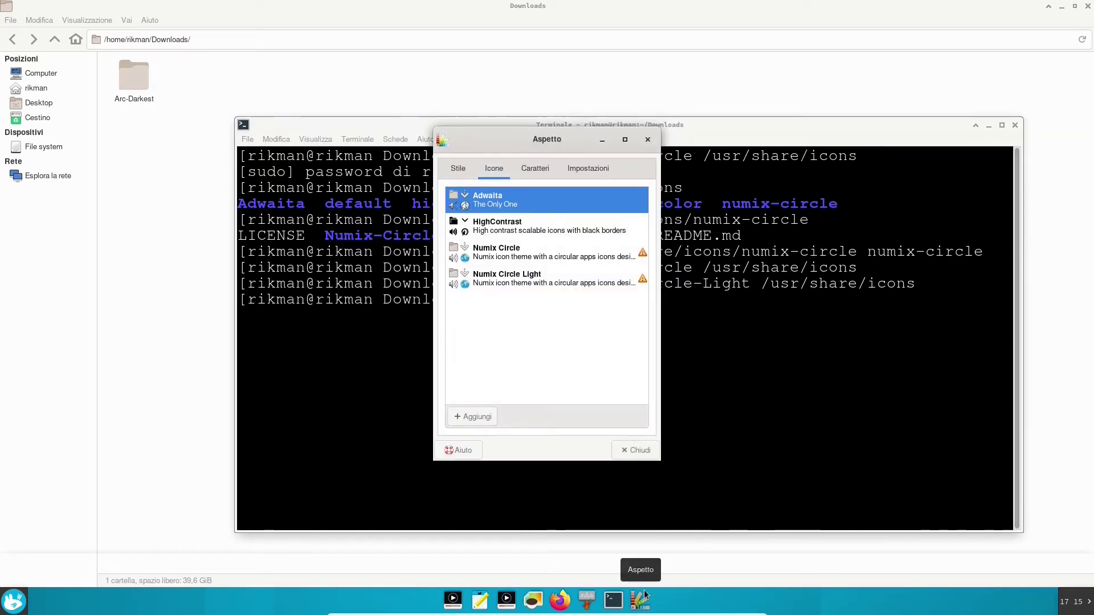
pyautogui.moveTo(641, 255)
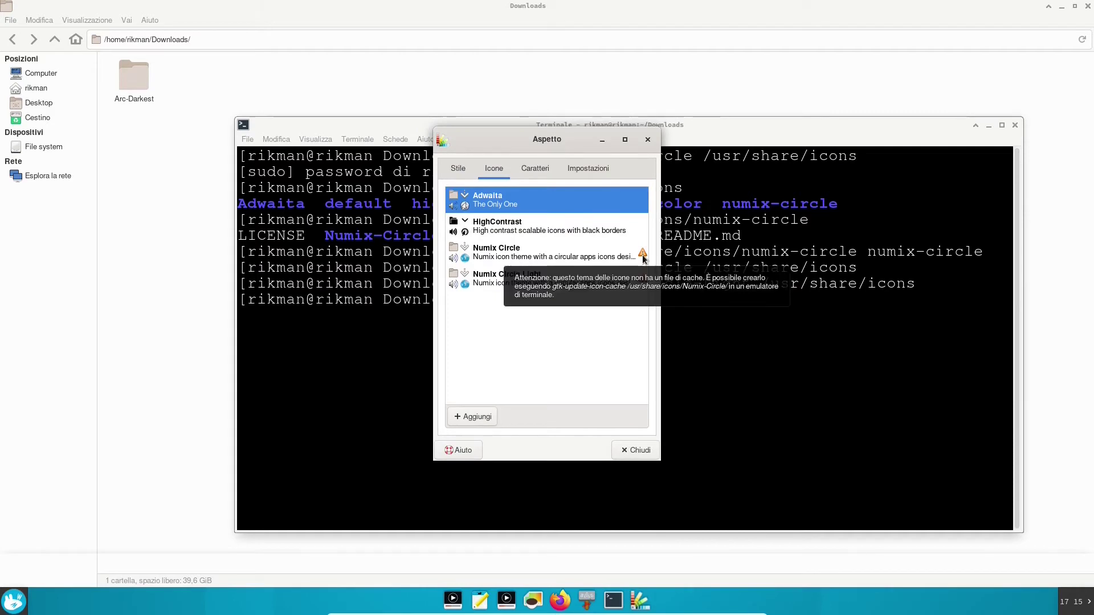
pyautogui.click(700, 296)
pyautogui.write('gtk-update-icon')
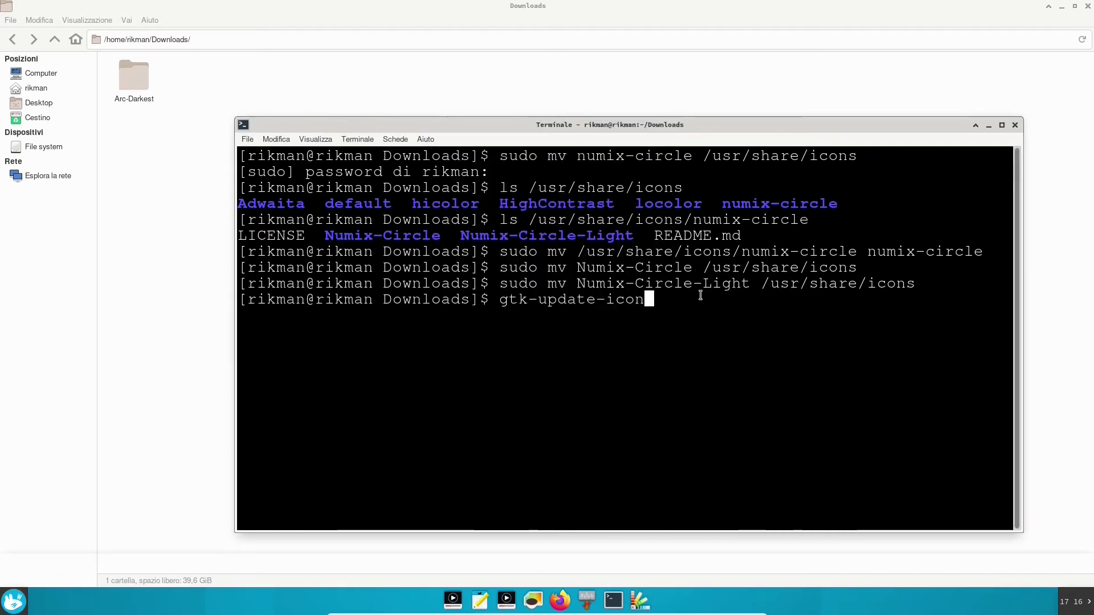
pyautogui.write('-cache')
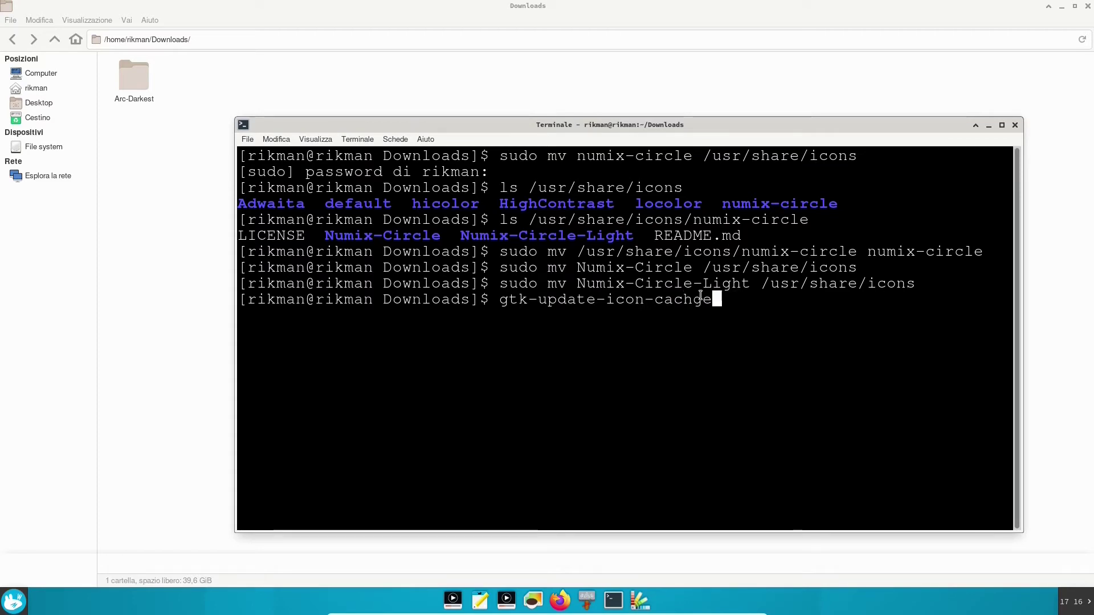
pyautogui.write(' /usr/sh')
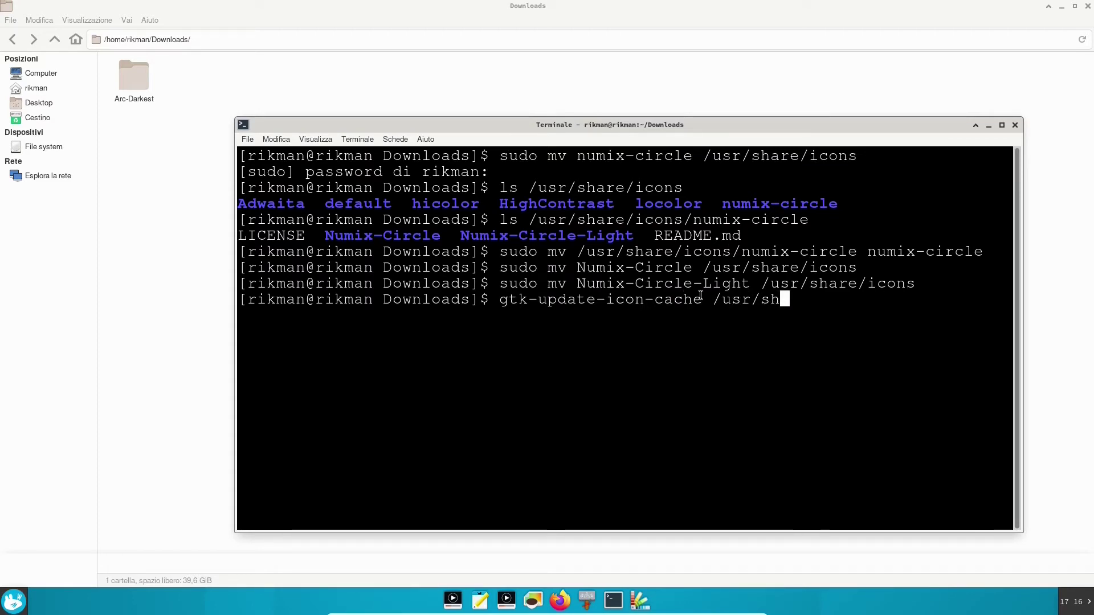
pyautogui.write('are/icons')
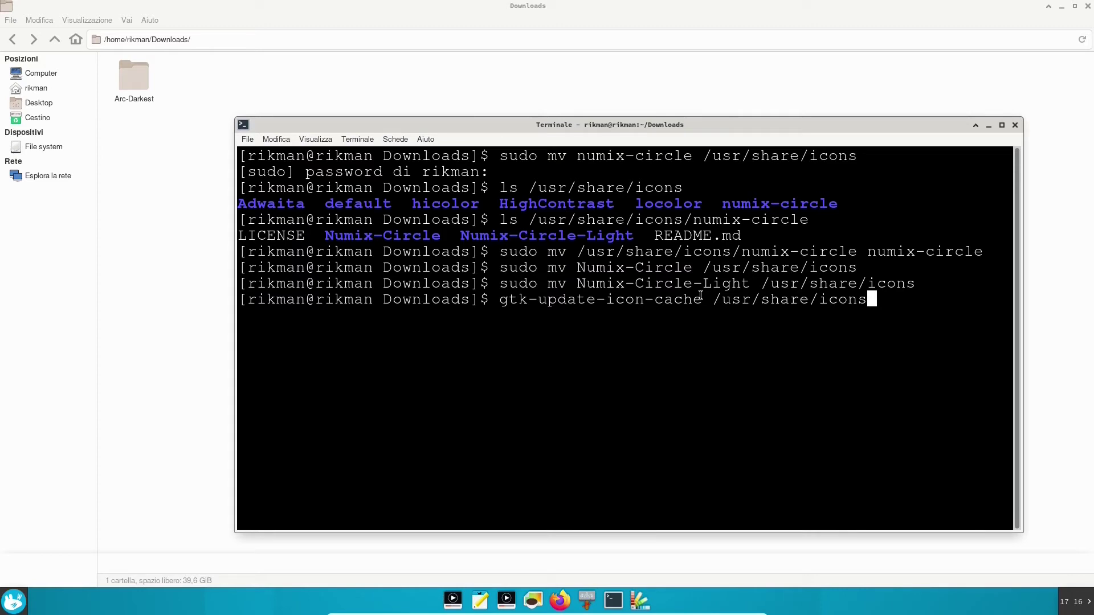
pyautogui.write('/N')
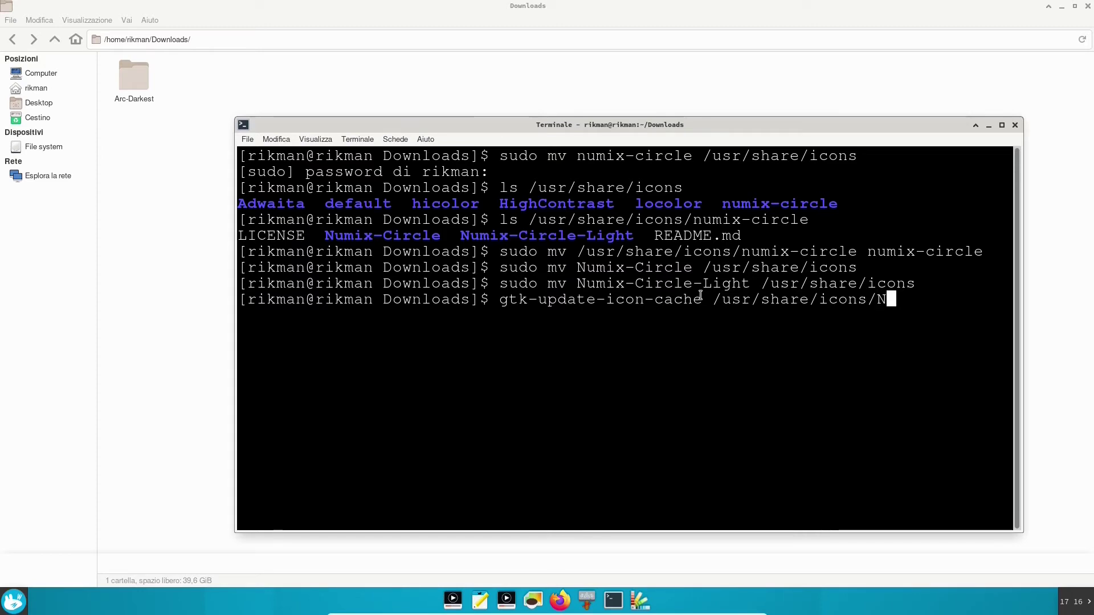
pyautogui.write('umix-')
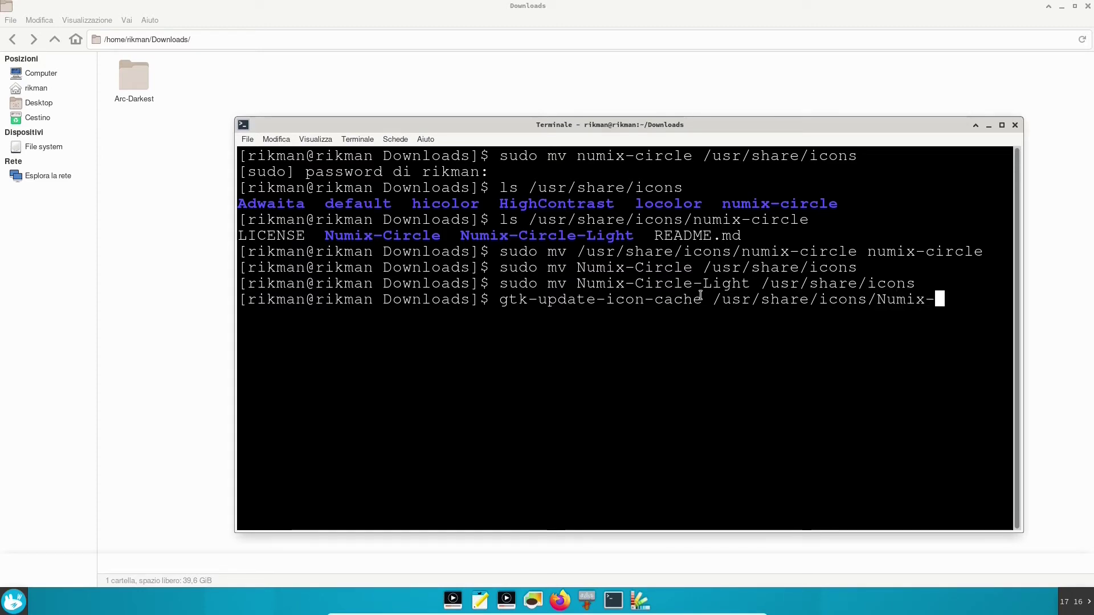
pyautogui.write('Circle')
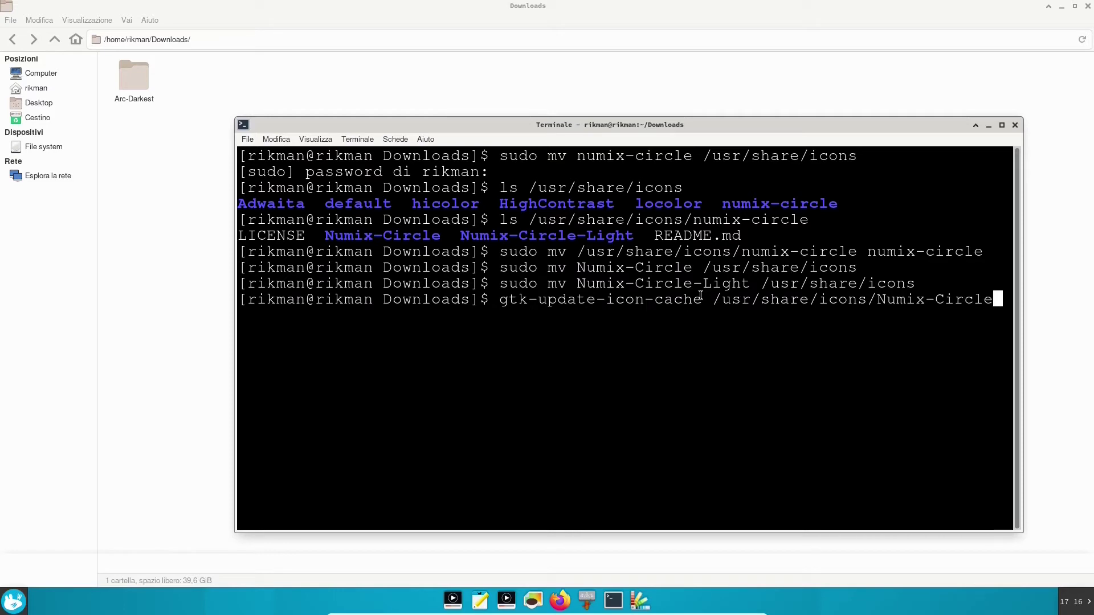
pyautogui.press('Return')
# Create the light variant's icon cache with "gtk-update-icon-cache /usr/share/icons/Numix-Circle-Light", checking the theme's warning first, and close the terminal
pyautogui.press('Up')
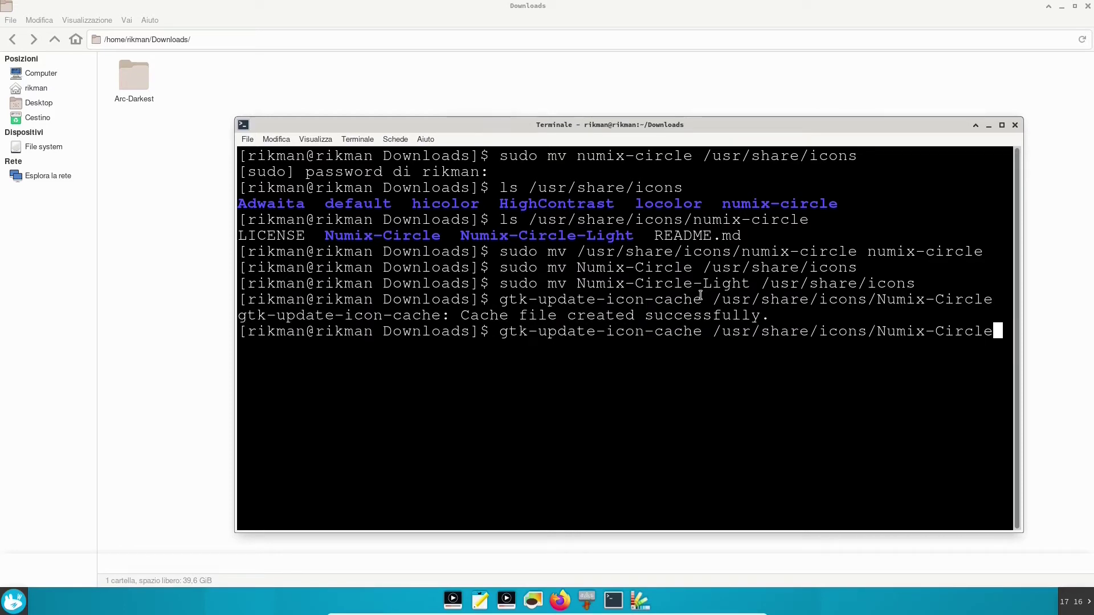
pyautogui.write('-Light')
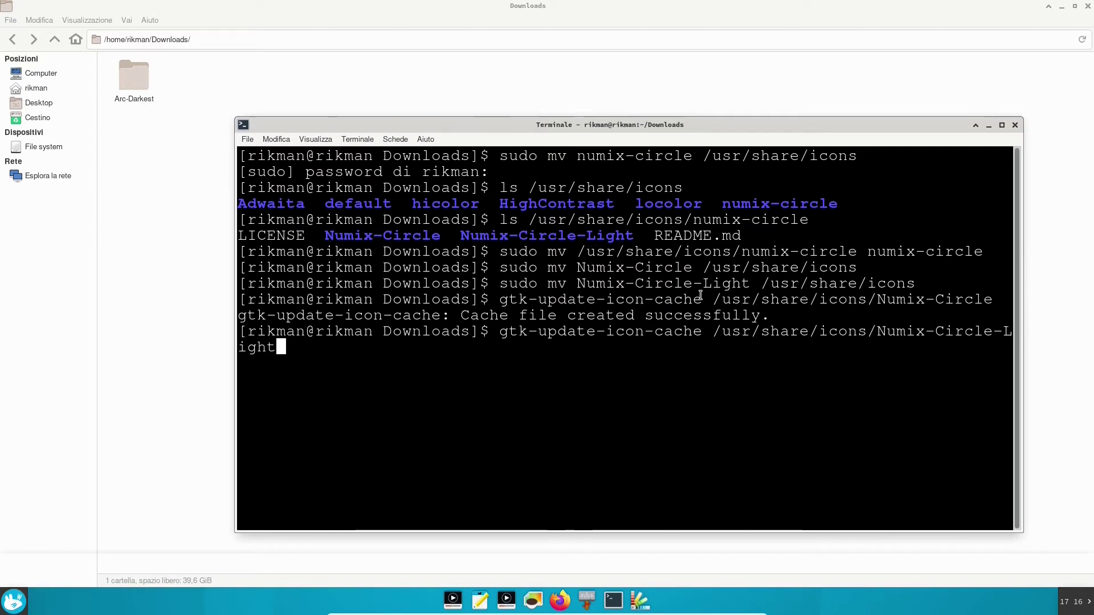
pyautogui.click(640, 601)
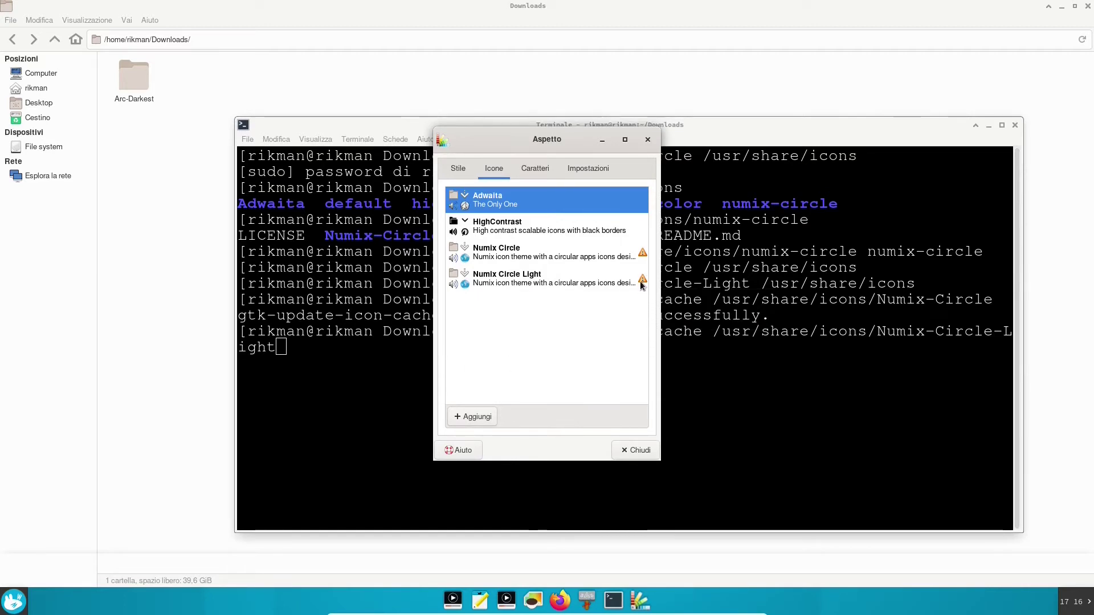
pyautogui.moveTo(642, 283)
pyautogui.click(335, 354)
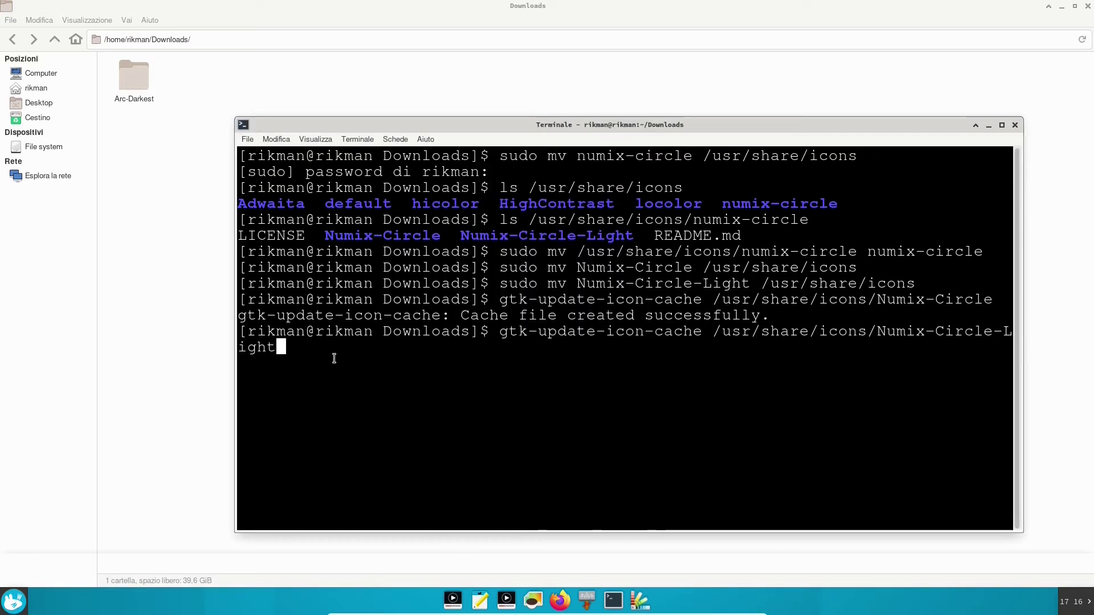
pyautogui.press('Return')
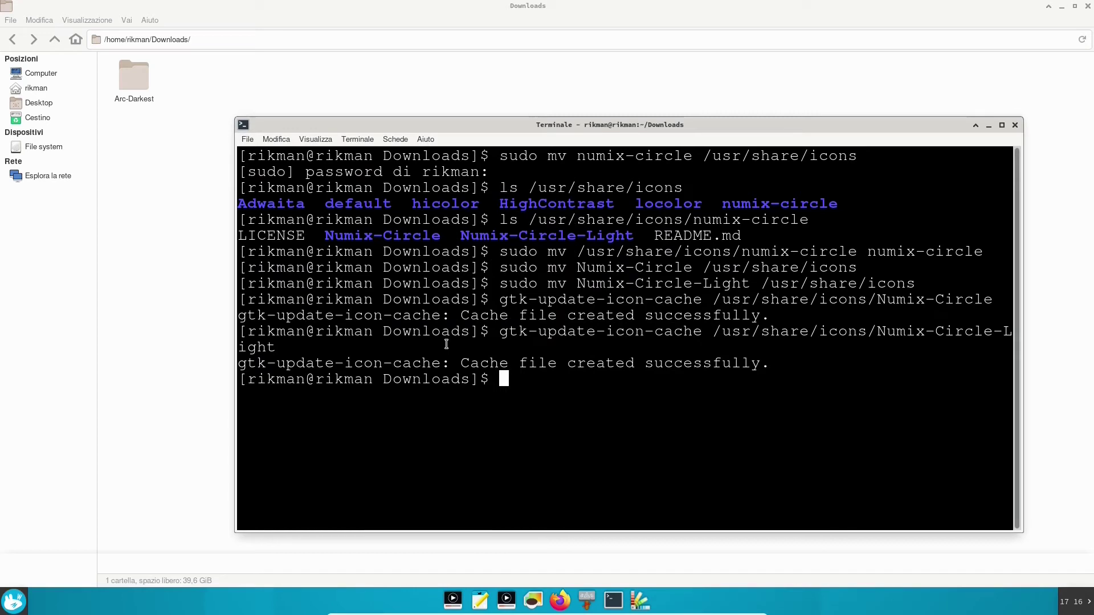
pyautogui.click(1015, 125)
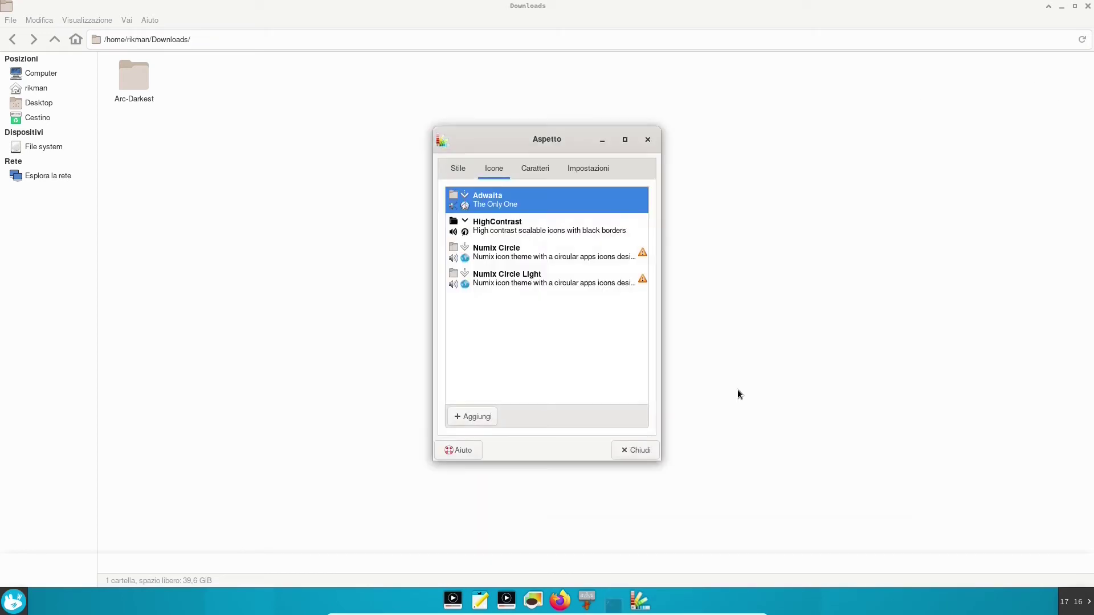
# Reopen the Aspetto settings by searching "asp" and apply the Numix Circle Light icon theme
pyautogui.click(647, 139)
pyautogui.click(13, 602)
pyautogui.write('asp')
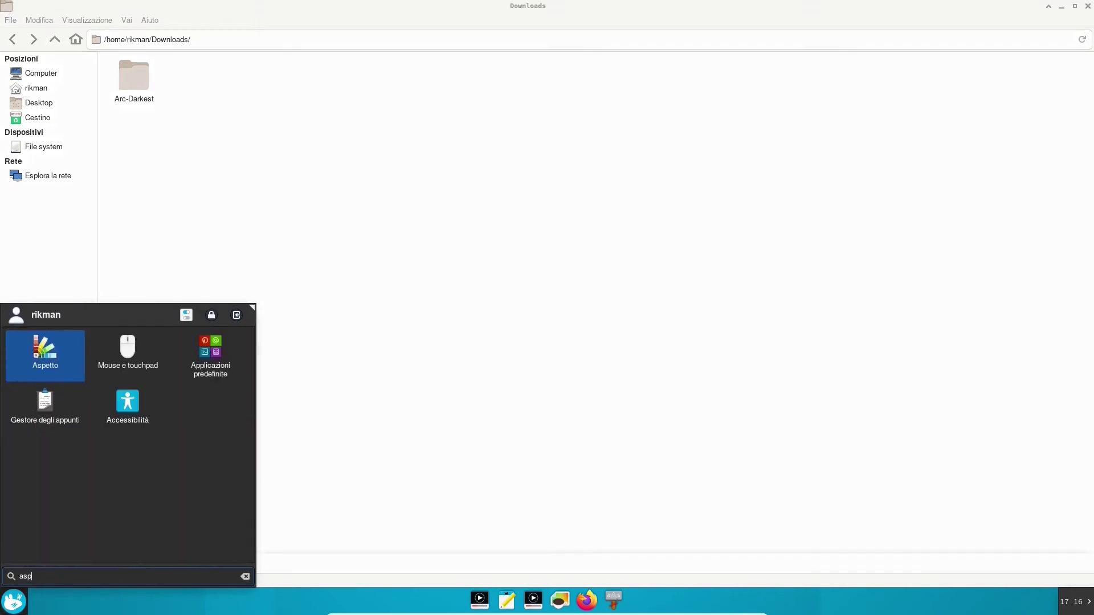
pyautogui.press('Return')
pyautogui.click(478, 174)
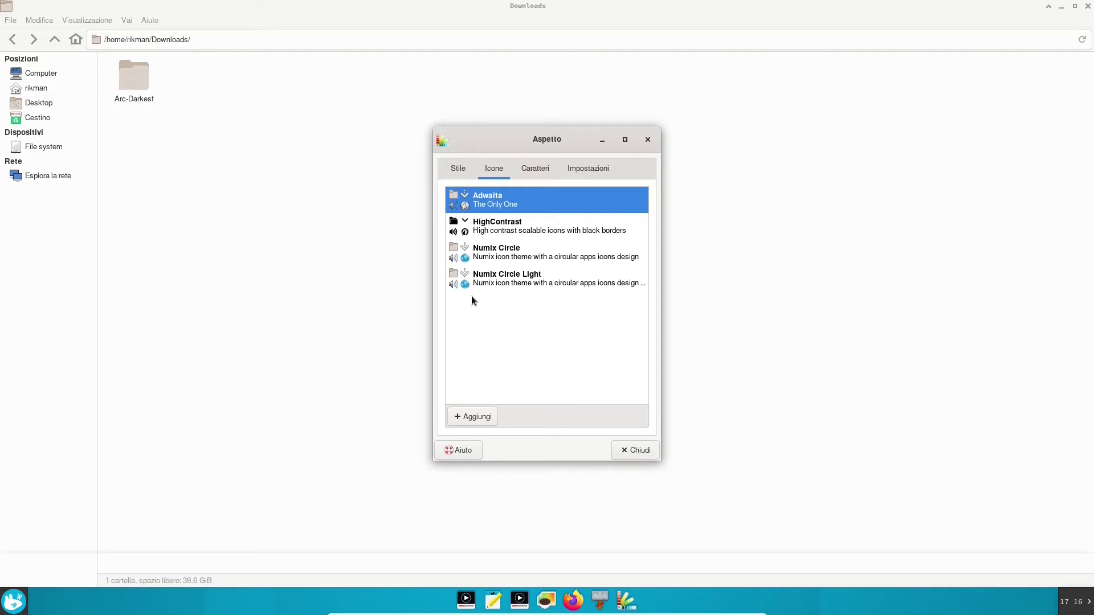
pyautogui.click(465, 283)
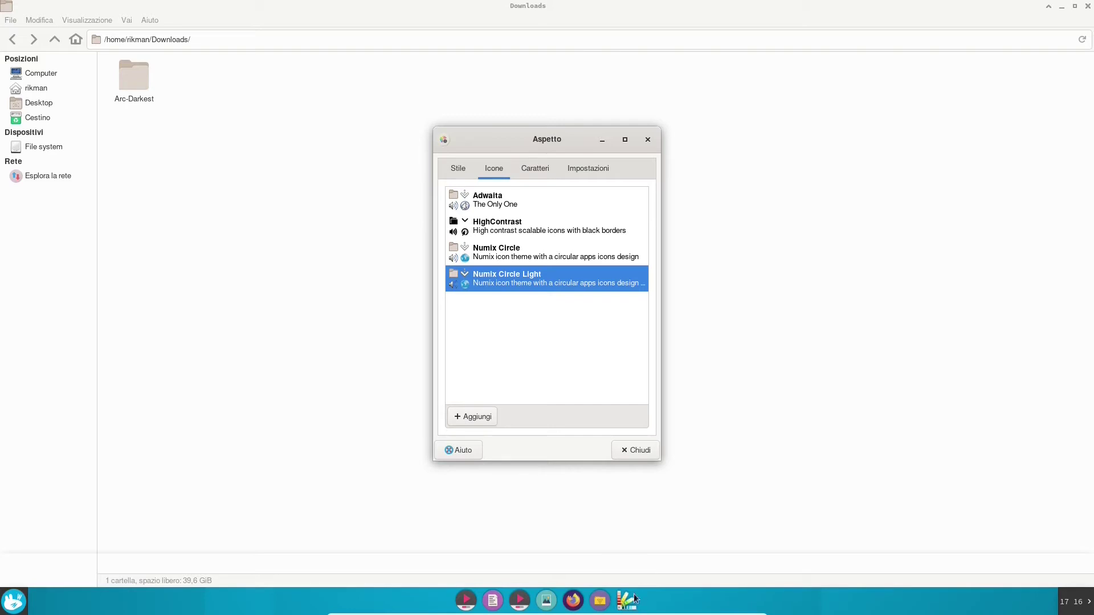
pyautogui.press('super')
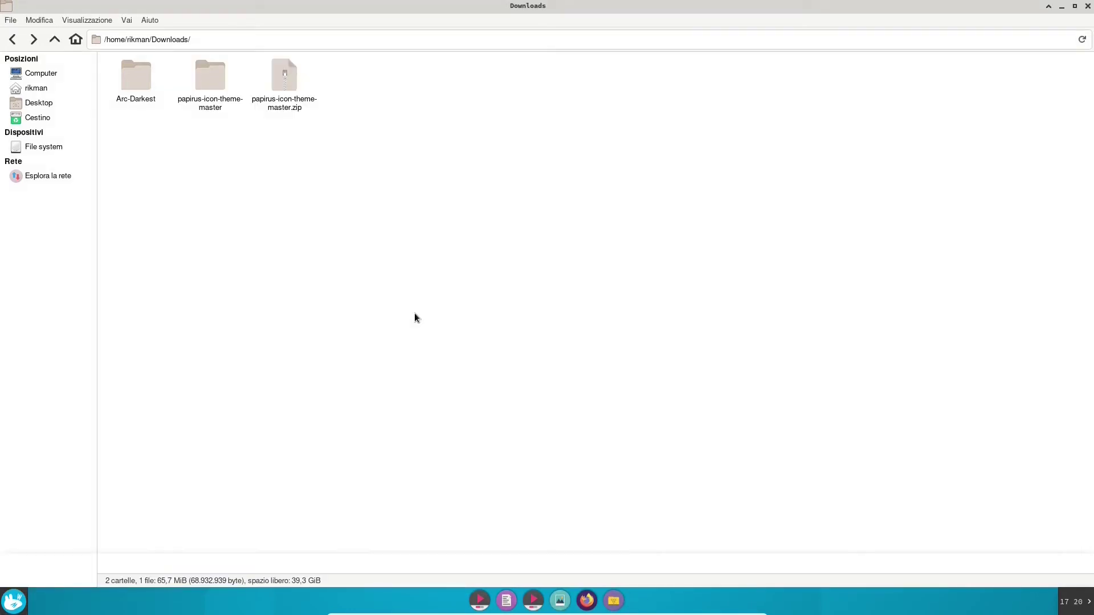
# Search the web in Firefox for "numix circle icon package" and look through the results
pyautogui.click(587, 600)
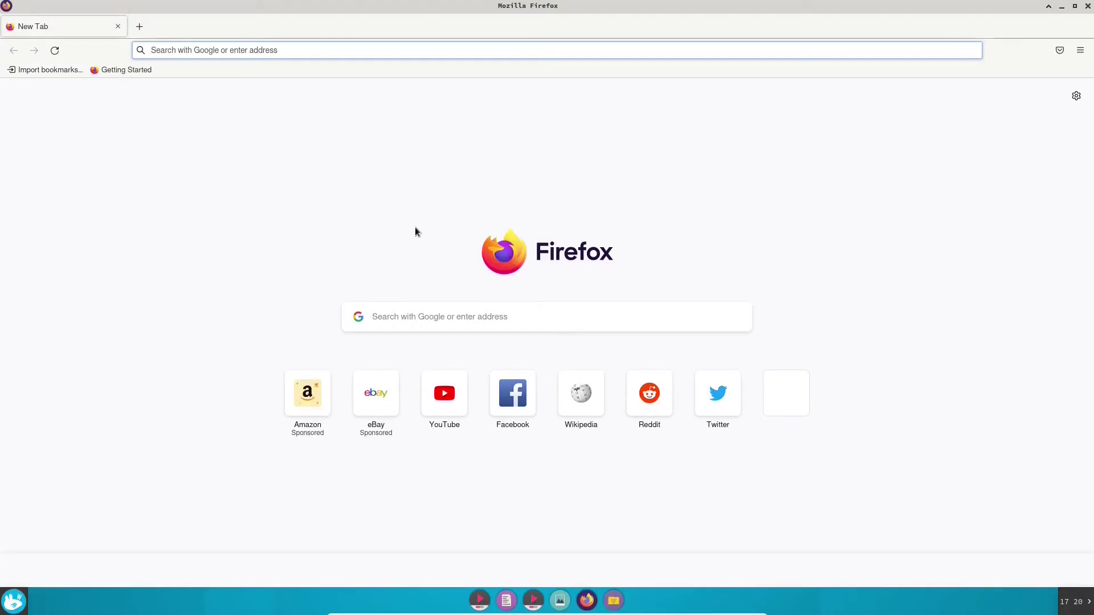
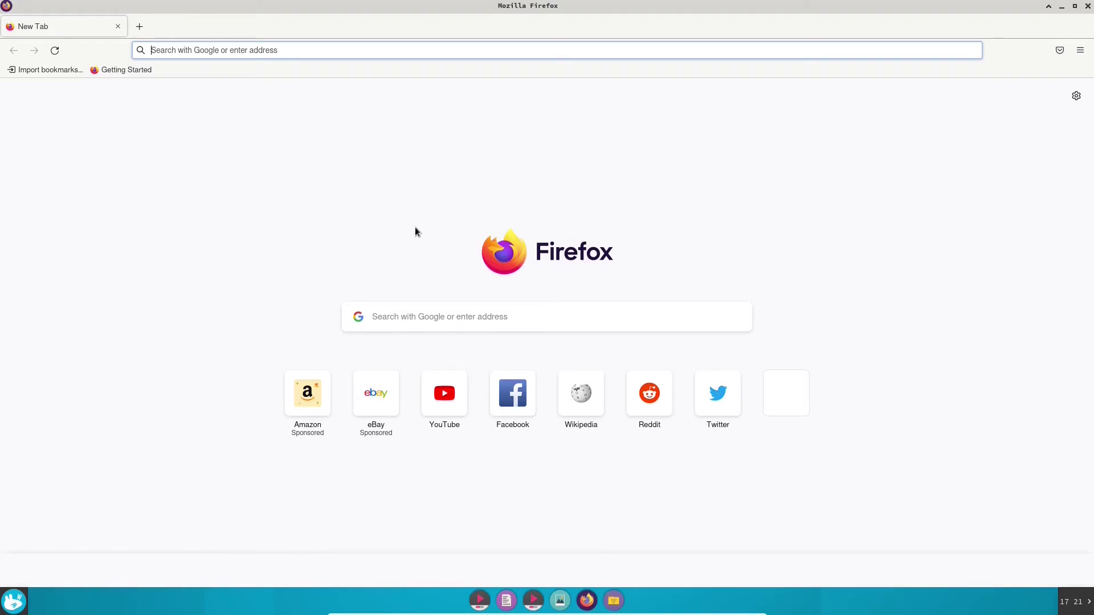
pyautogui.write('numix ')
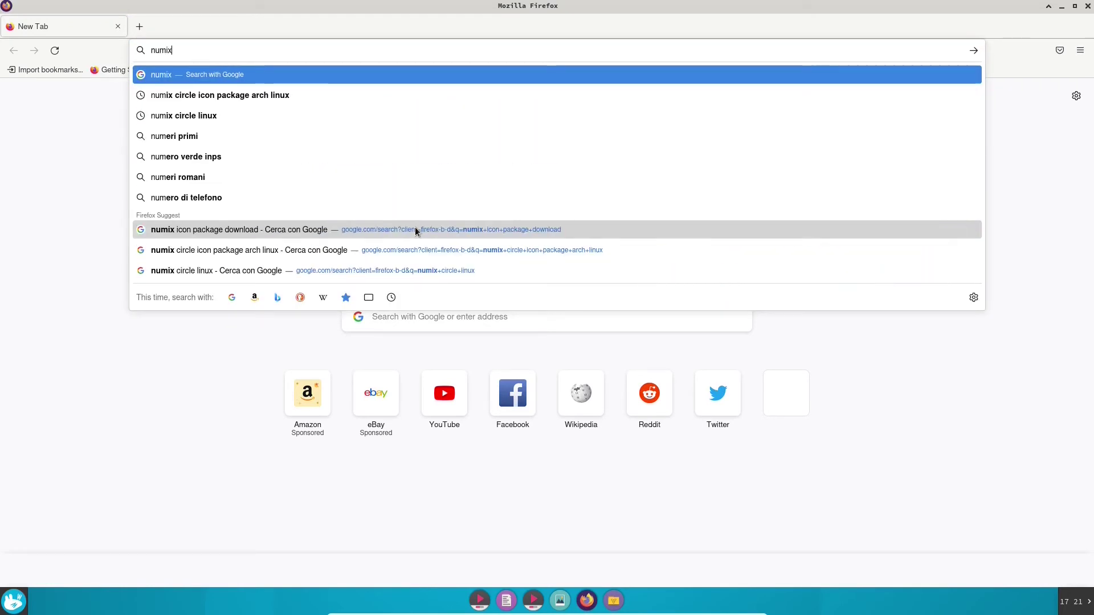
pyautogui.write('circle ioc')
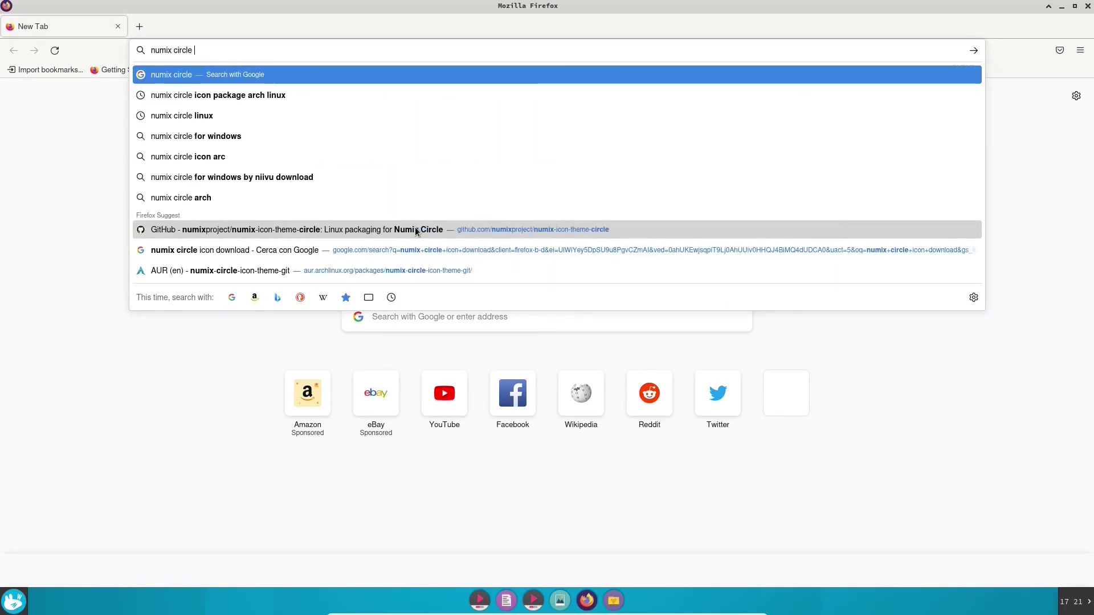
pyautogui.press('BackSpace')
pyautogui.press('BackSpace')
pyautogui.write('comn')
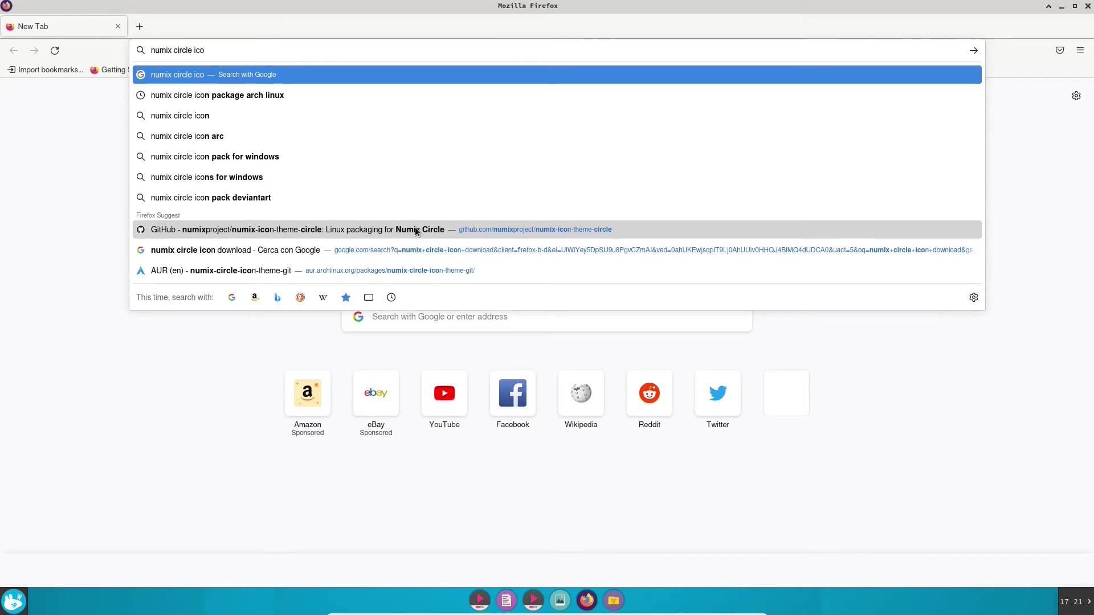
pyautogui.press('BackSpace')
pyautogui.press('BackSpace')
pyautogui.write('n pa')
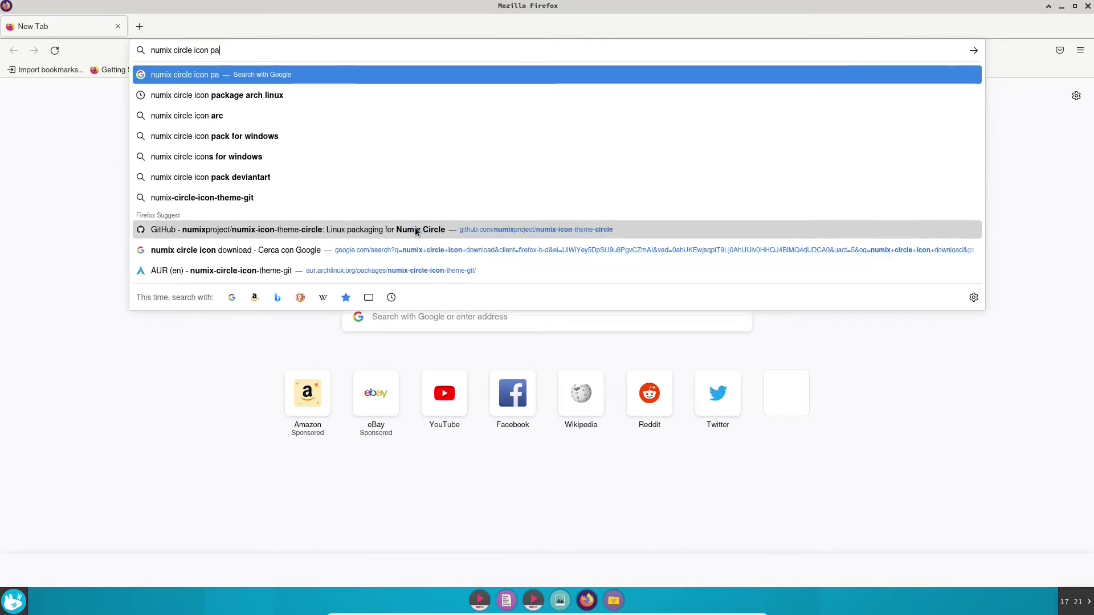
pyautogui.write('ckage')
pyautogui.press('Return')
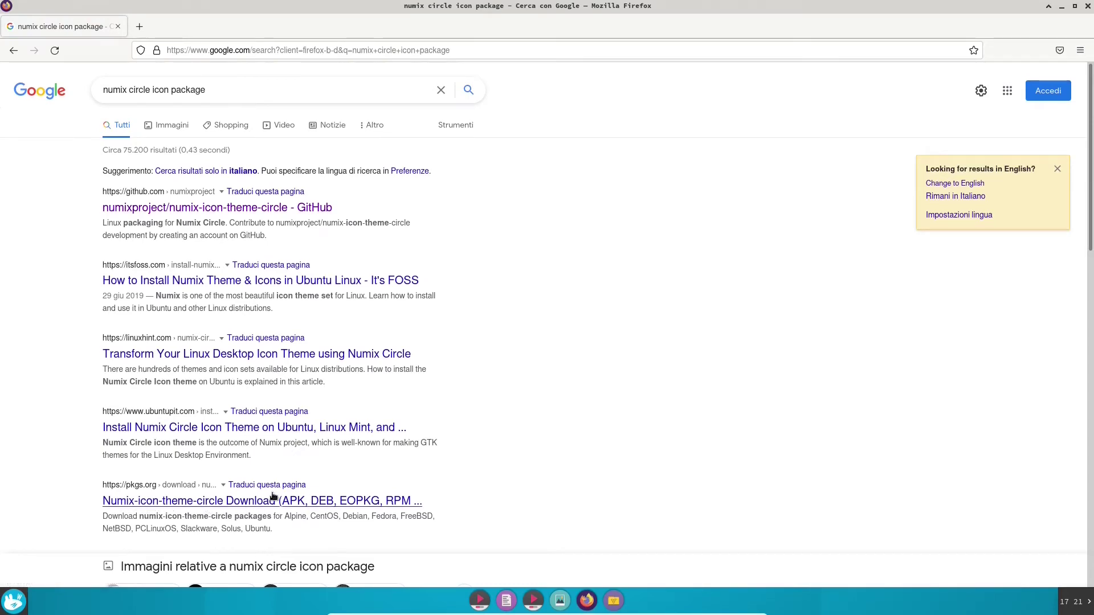
pyautogui.scroll(-2, 369, 458)
pyautogui.scroll(-8, 370, 457)
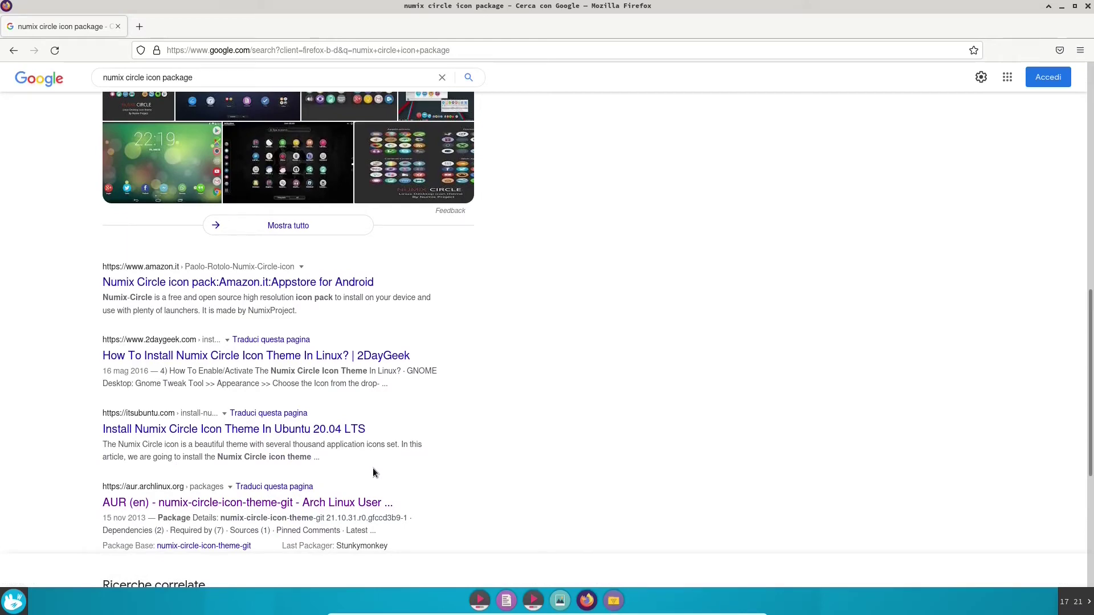
pyautogui.scroll(-1, 373, 468)
pyautogui.scroll(12, 459, 435)
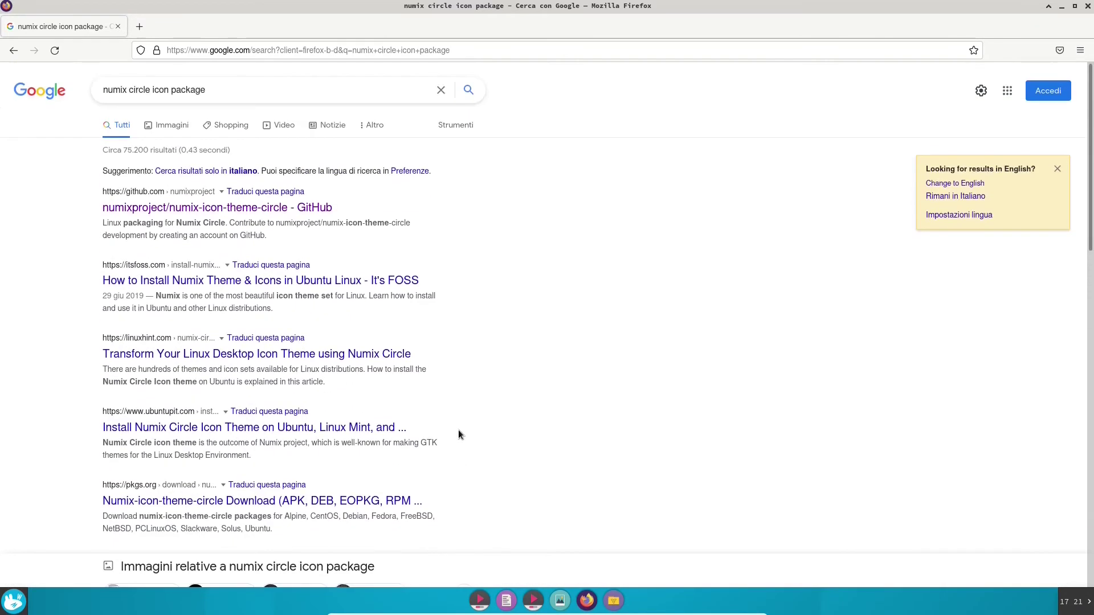
# Search the web from a blank page for "numix icon package arch linux"
pyautogui.hotkey('ctrl', 'n')
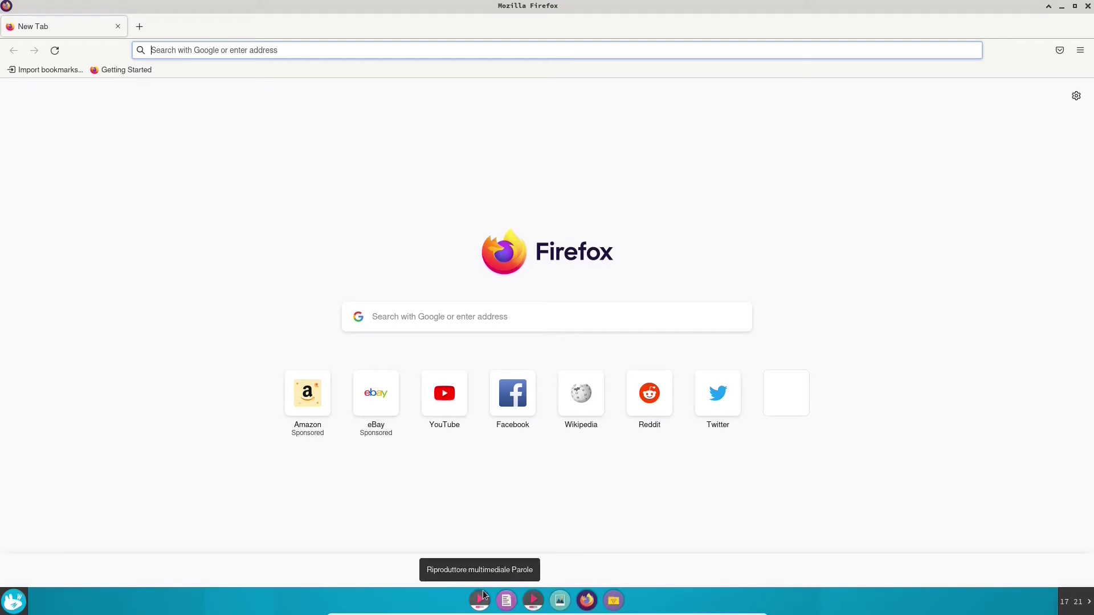
pyautogui.click(194, 45)
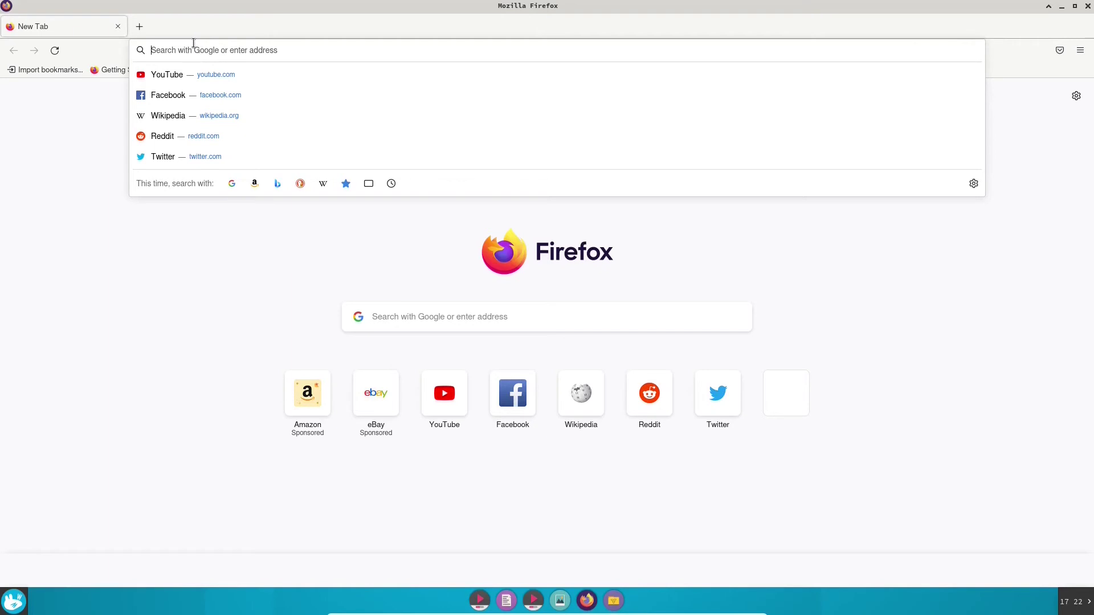
pyautogui.write('j')
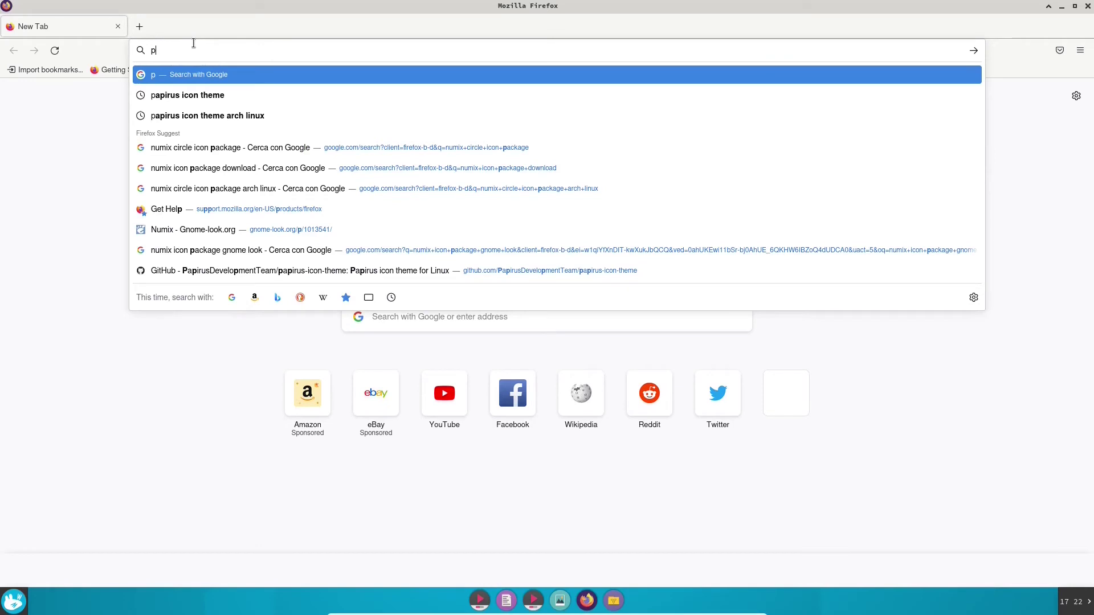
pyautogui.press('BackSpace')
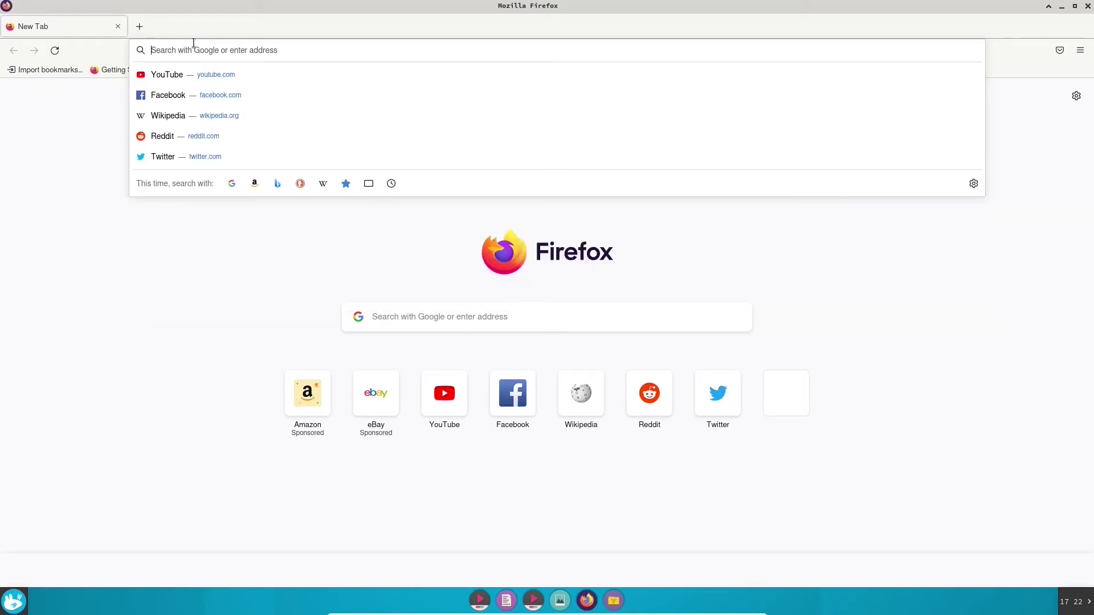
pyautogui.write('numix icon')
pyautogui.write(' theme')
pyautogui.press('BackSpace')
pyautogui.press('BackSpace')
pyautogui.press('BackSpace')
pyautogui.press('BackSpace')
pyautogui.press('BackSpace')
pyautogui.write('package arch lin')
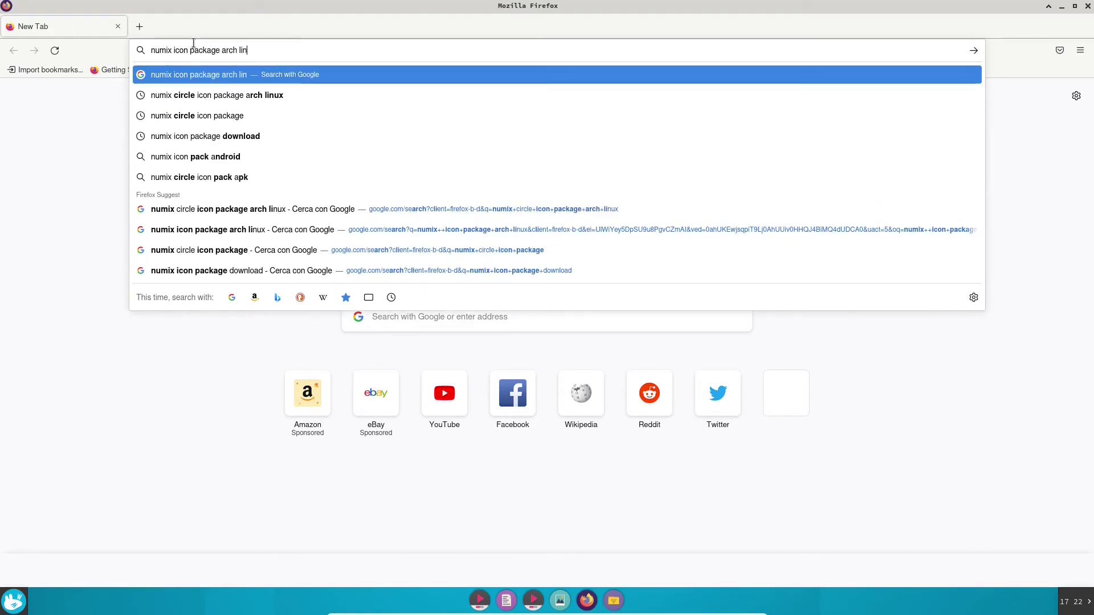
pyautogui.write('ux')
pyautogui.press('Return')
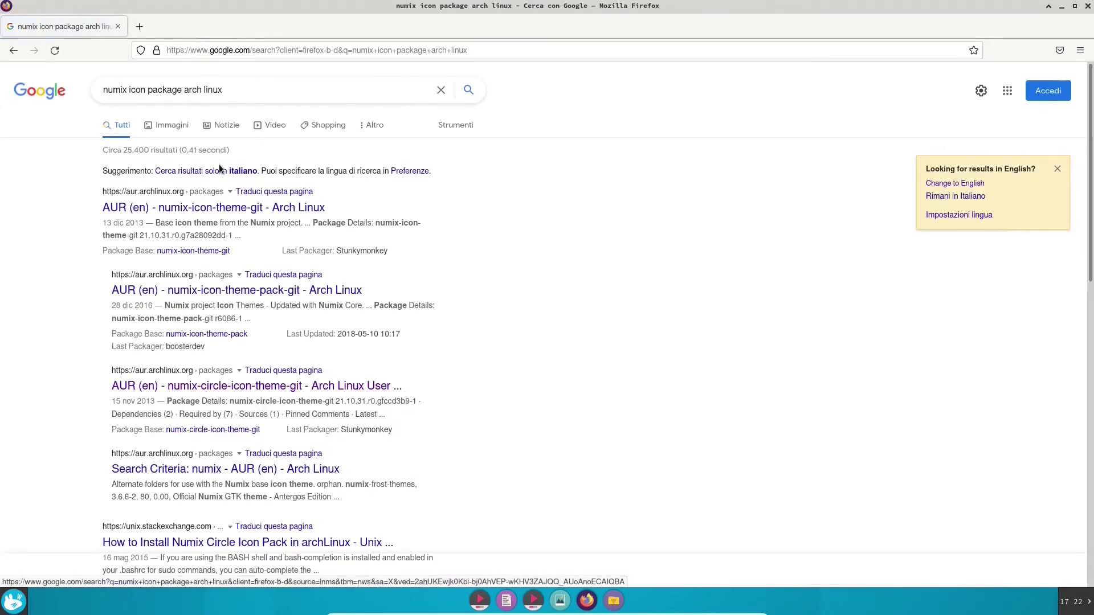
# Check the AUR pages for numix-icon-theme-git and numix-icon-theme-pack-git, try the latter's Git clone URL, and close that extra page
pyautogui.click(199, 208)
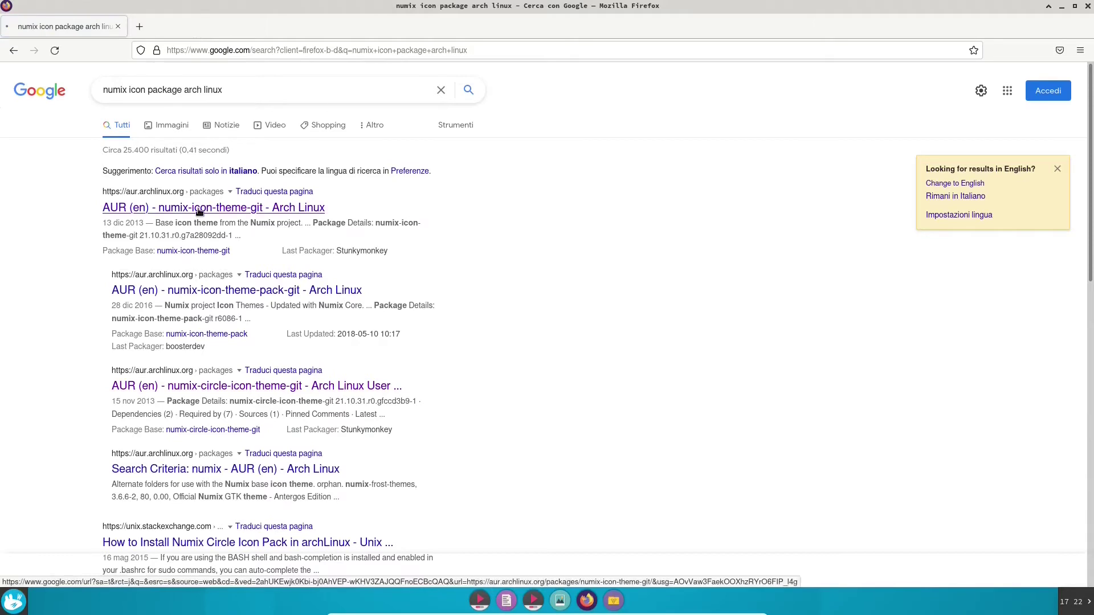
pyautogui.hotkey('alt', 'Left')
pyautogui.click(208, 292)
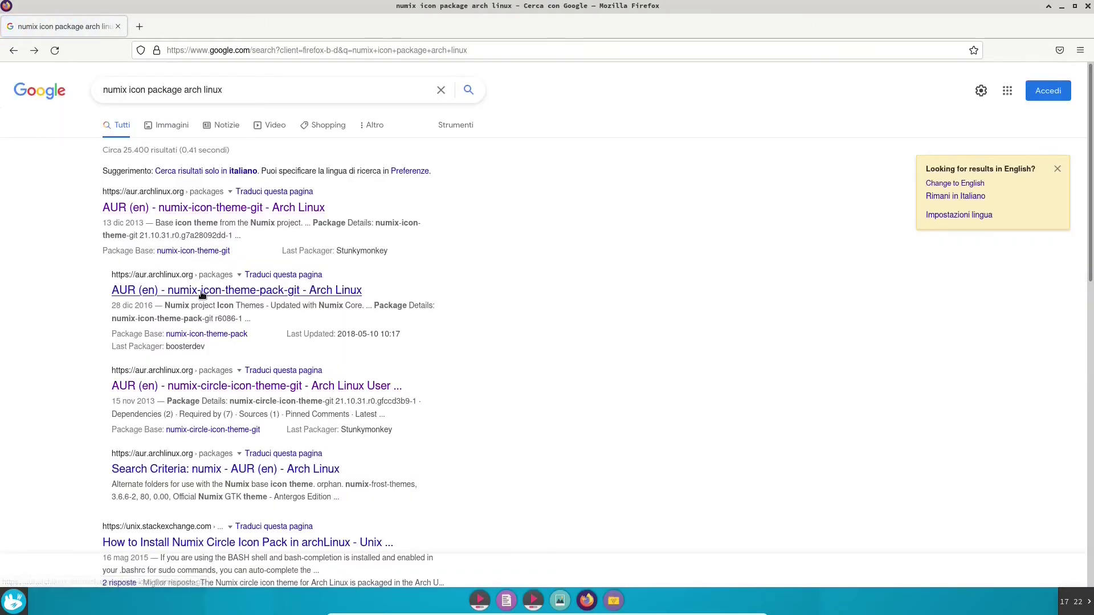
pyautogui.click(203, 227)
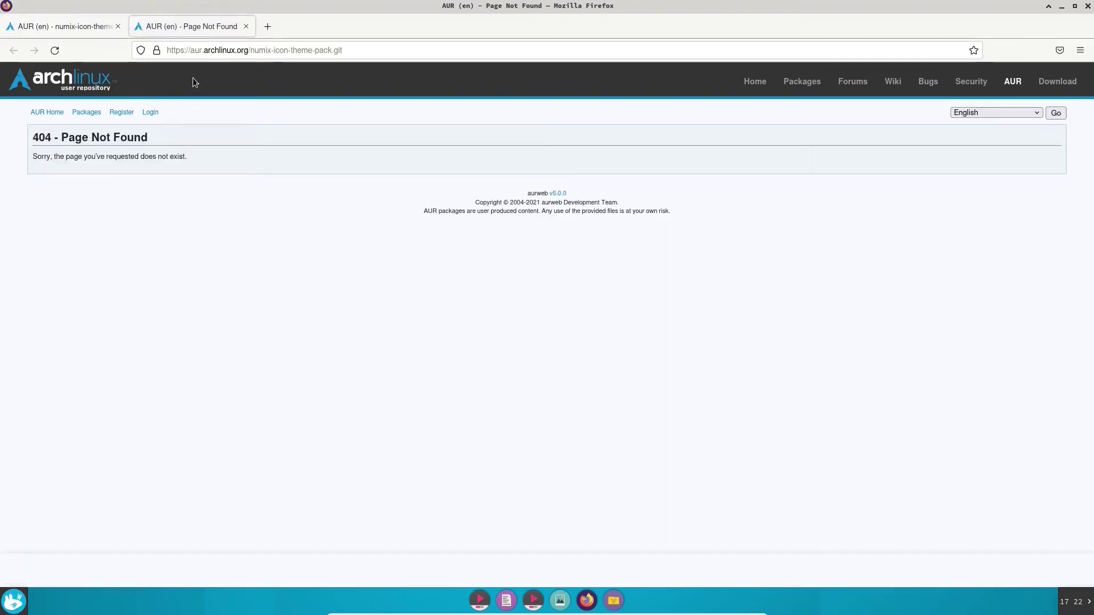
pyautogui.click(248, 27)
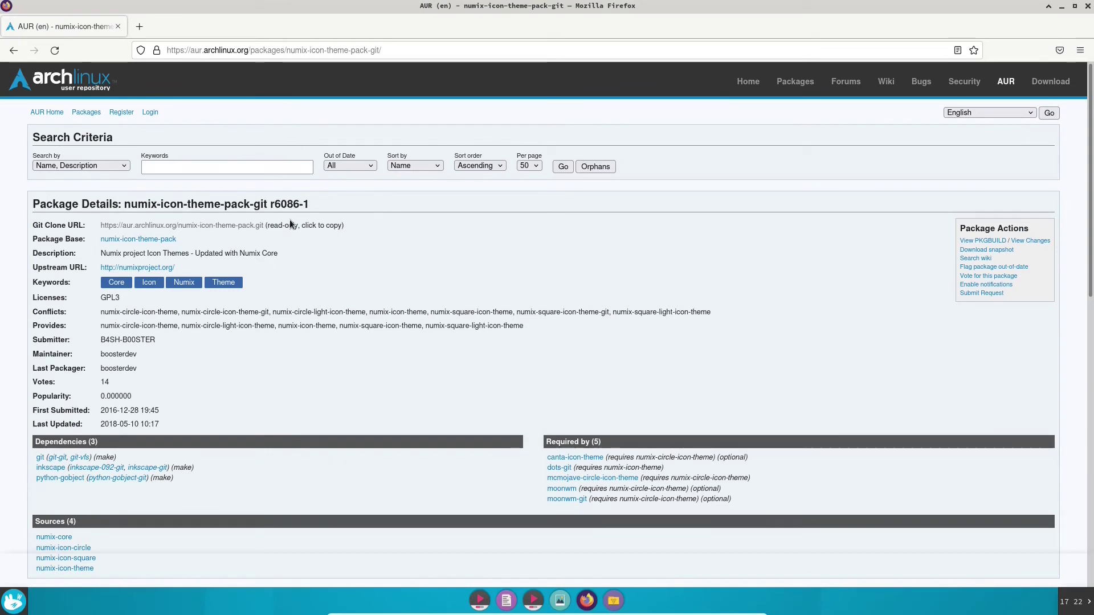
# Examine the install commands on the Numix project's home page at numixproject.github.io, and close the browser page
pyautogui.scroll(-5, 290, 220)
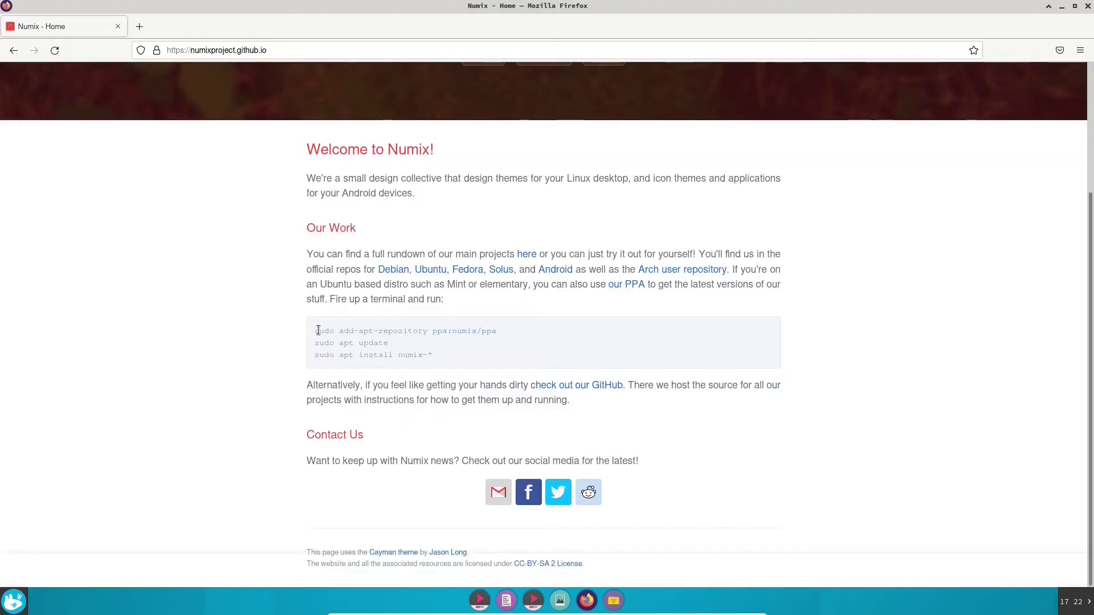
pyautogui.moveTo(323, 332); pyautogui.dragTo(240, 320)
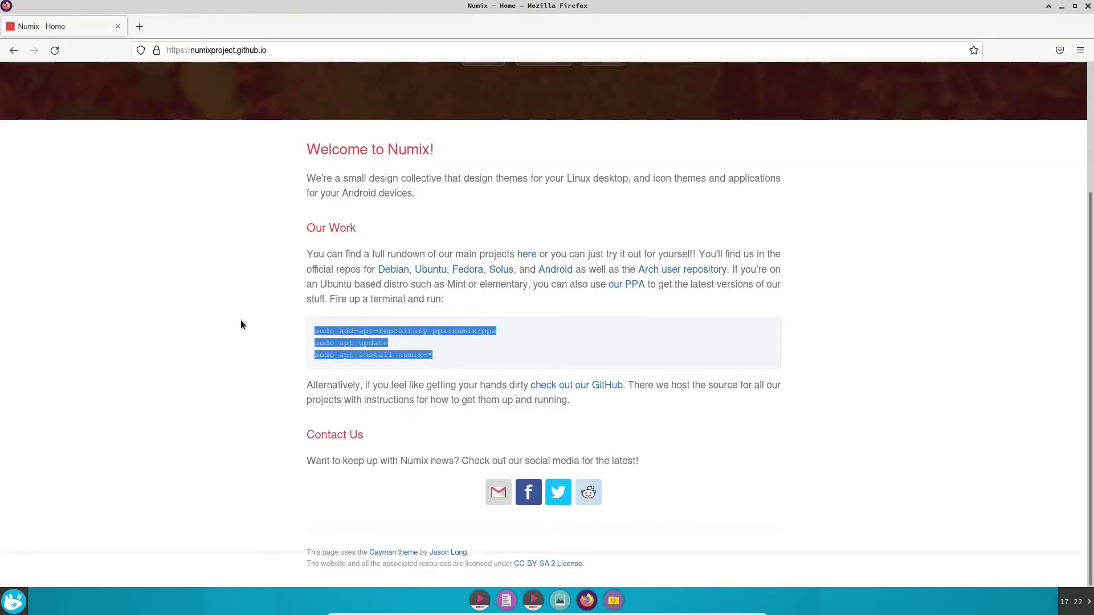
pyautogui.click(345, 330)
pyautogui.moveTo(313, 330); pyautogui.dragTo(507, 364)
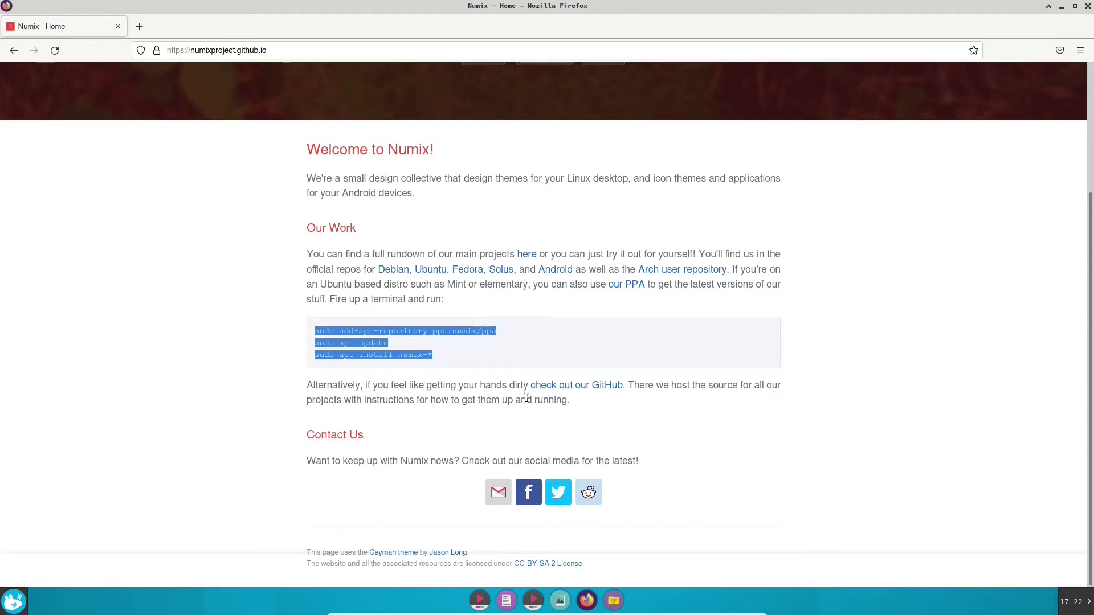
pyautogui.click(507, 385)
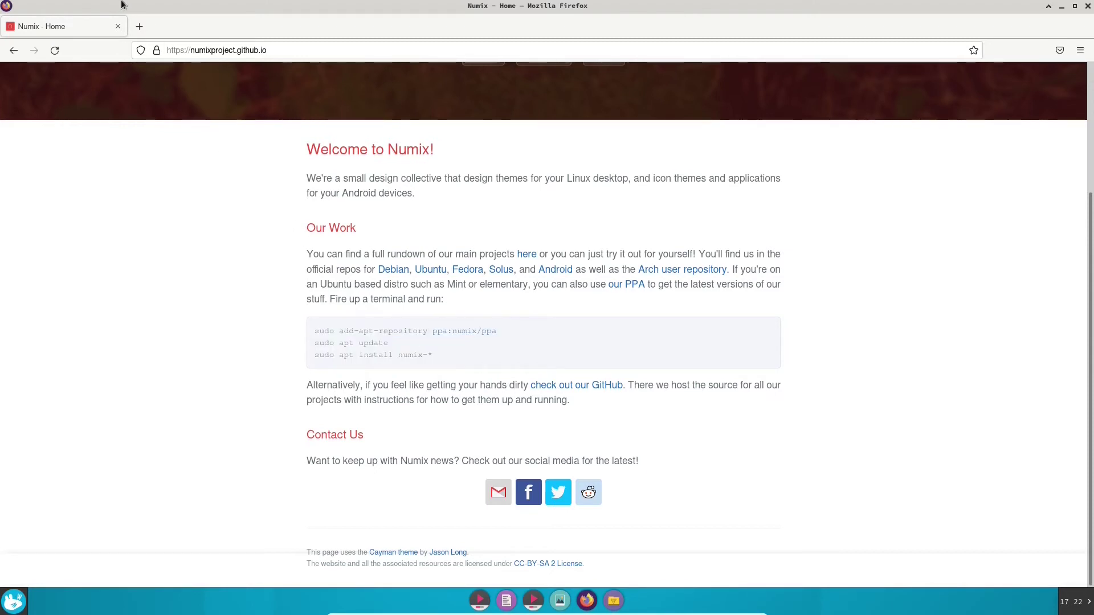
pyautogui.click(119, 27)
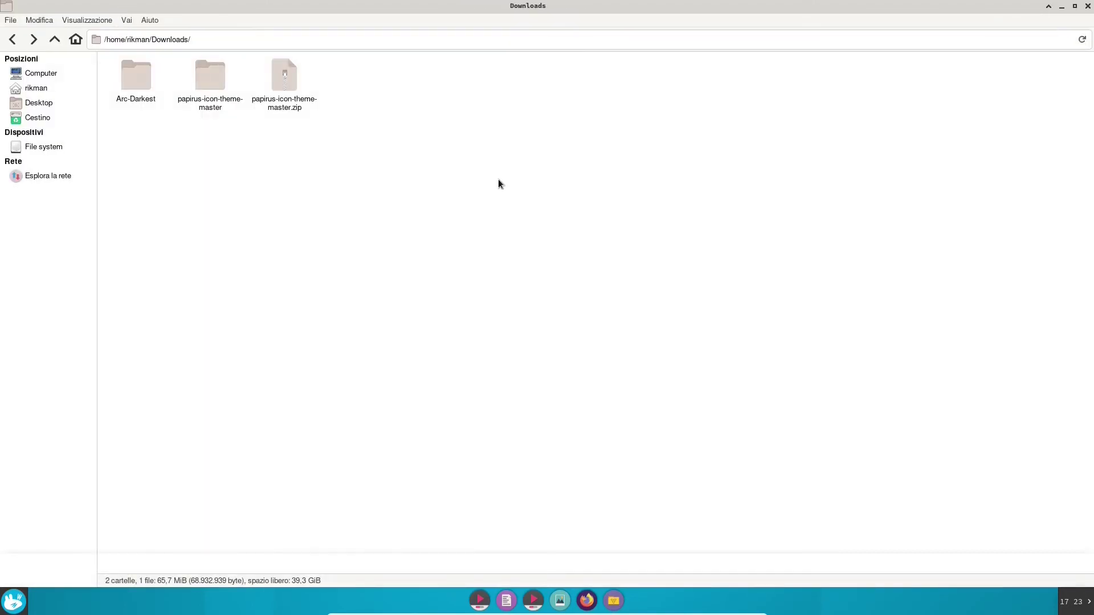
# Delete the papirus-icon-theme-master folder and its zip archive from Downloads, and open a terminal in that folder
pyautogui.moveTo(207, 66); pyautogui.dragTo(404, 159)
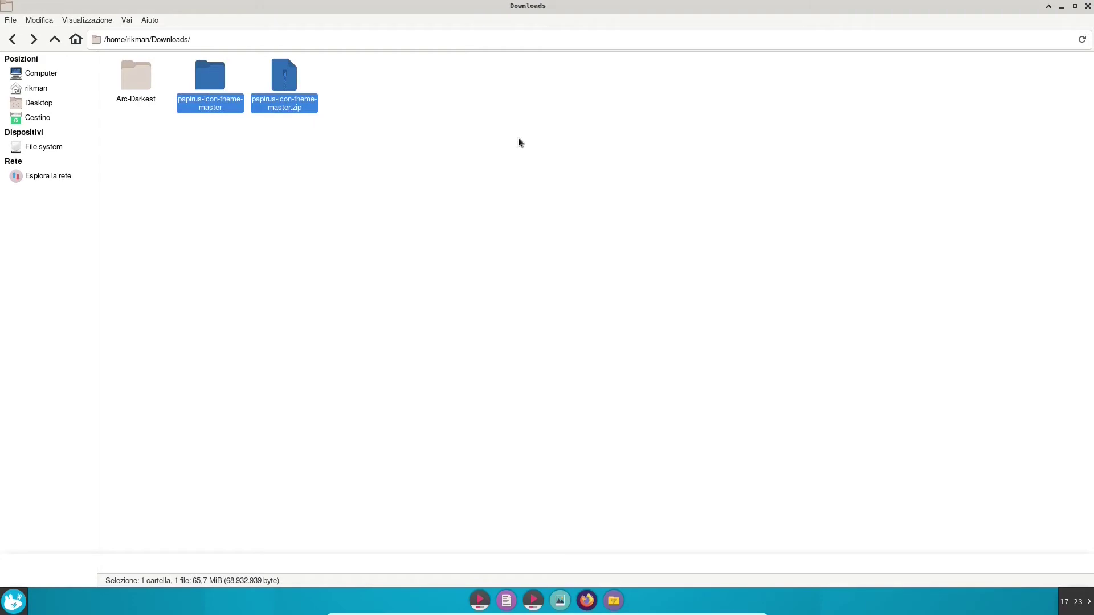
pyautogui.press('Delete')
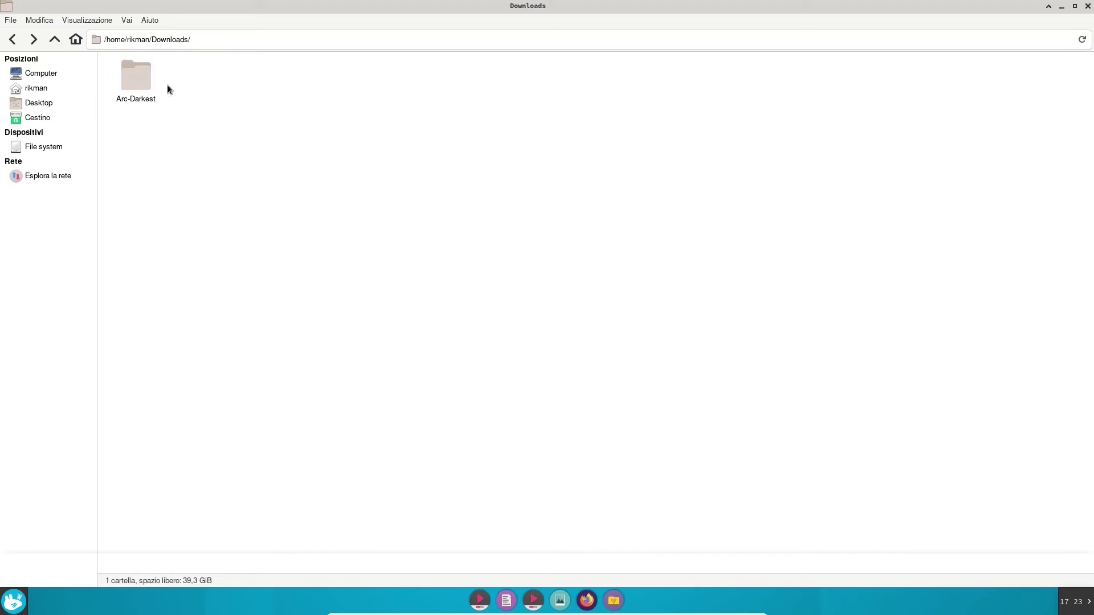
pyautogui.rightClick(397, 209)
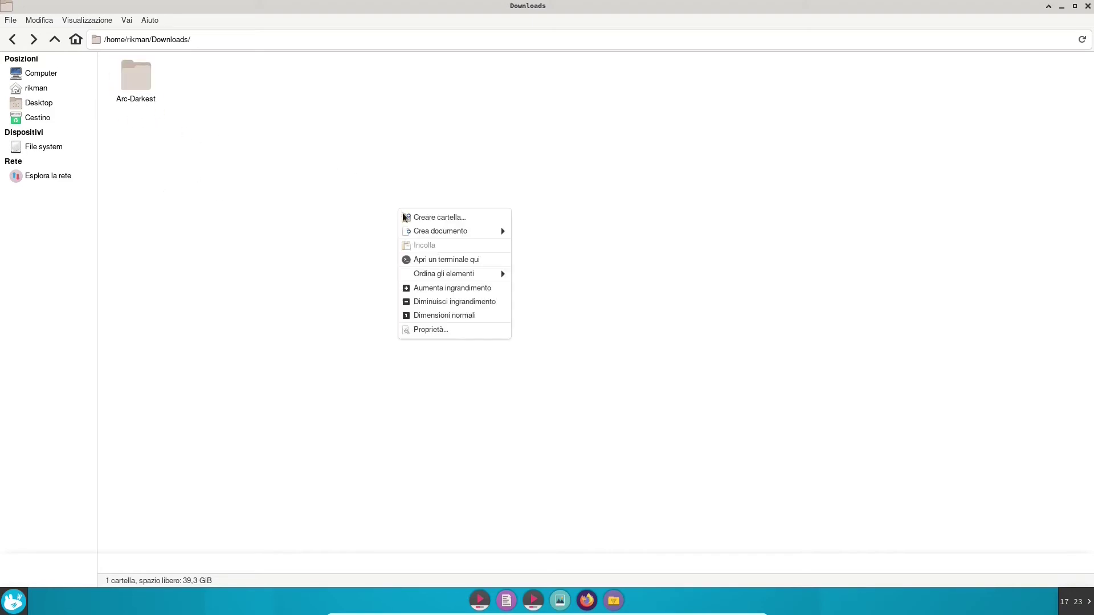
pyautogui.click(411, 261)
pyautogui.click(353, 190)
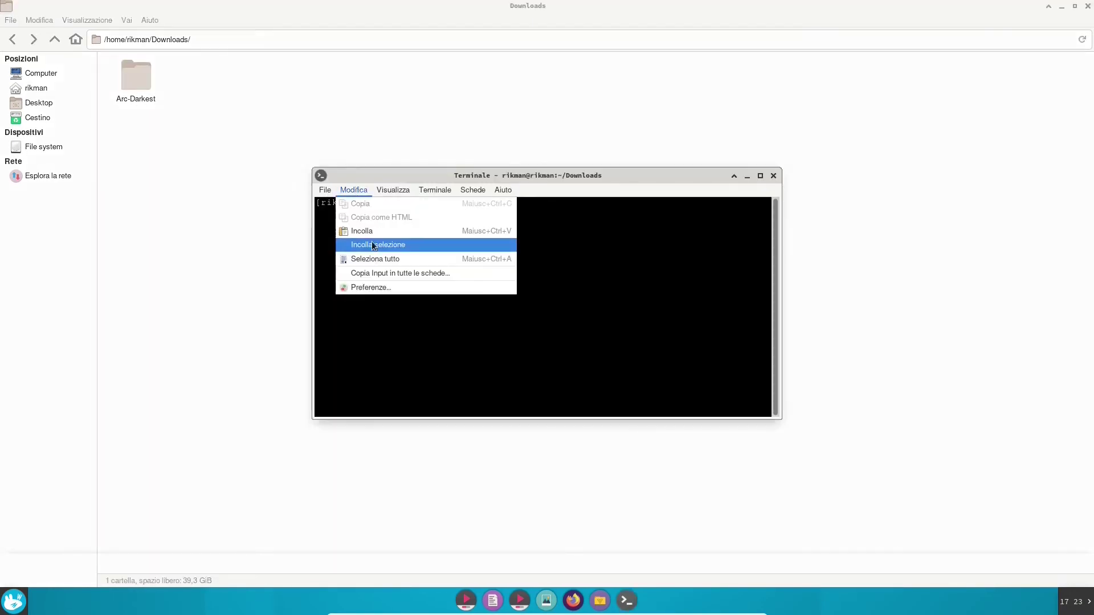
pyautogui.moveTo(394, 191)
pyautogui.click(398, 246)
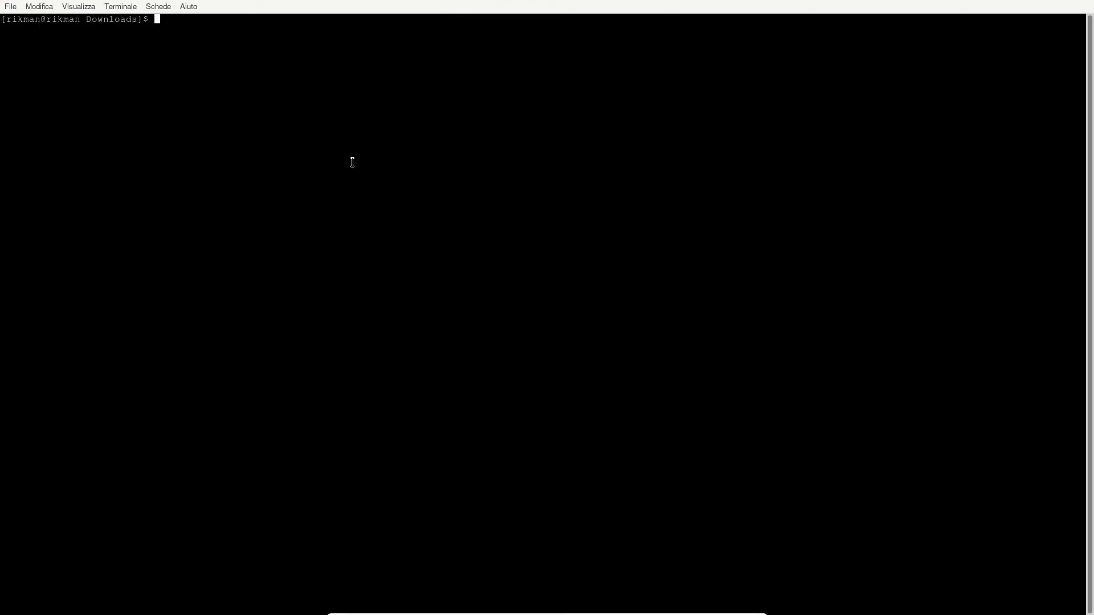
pyautogui.rightClick(385, 191)
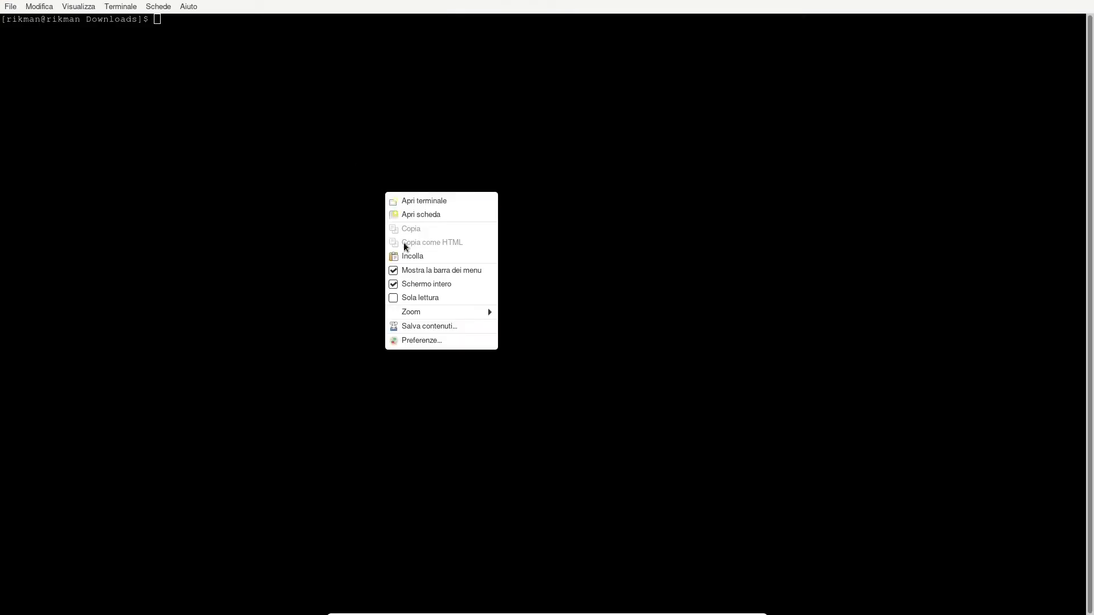
pyautogui.click(412, 283)
# Enter the command sudo mv * /usr/share/themes in the terminal, checking the contents of the Arc-Darkest folder along the way
pyautogui.write('sudo mv ')
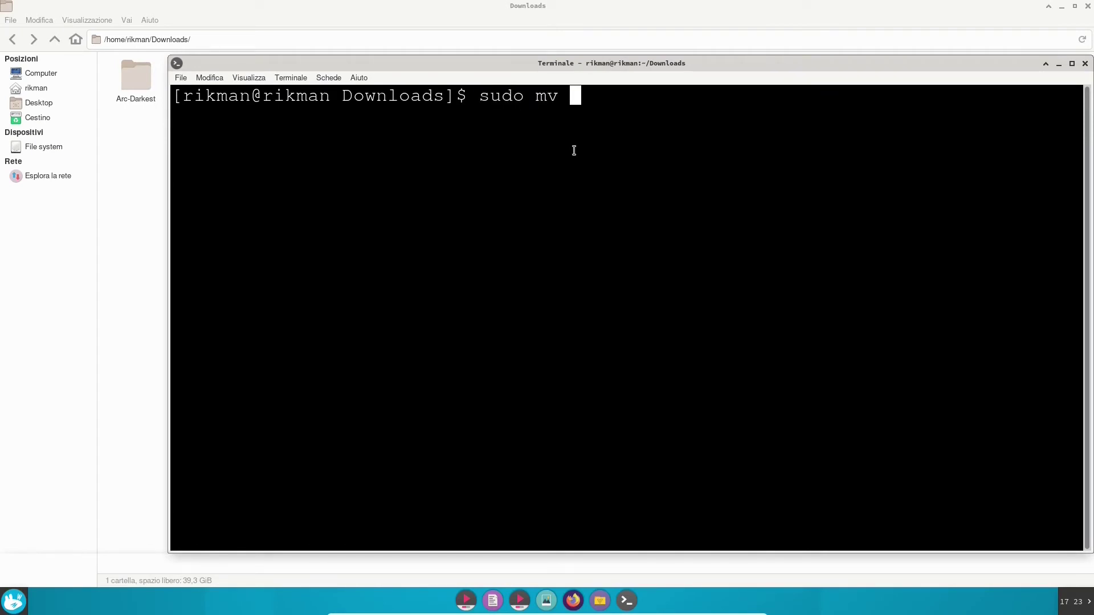
pyautogui.write('*')
pyautogui.doubleClick(125, 78)
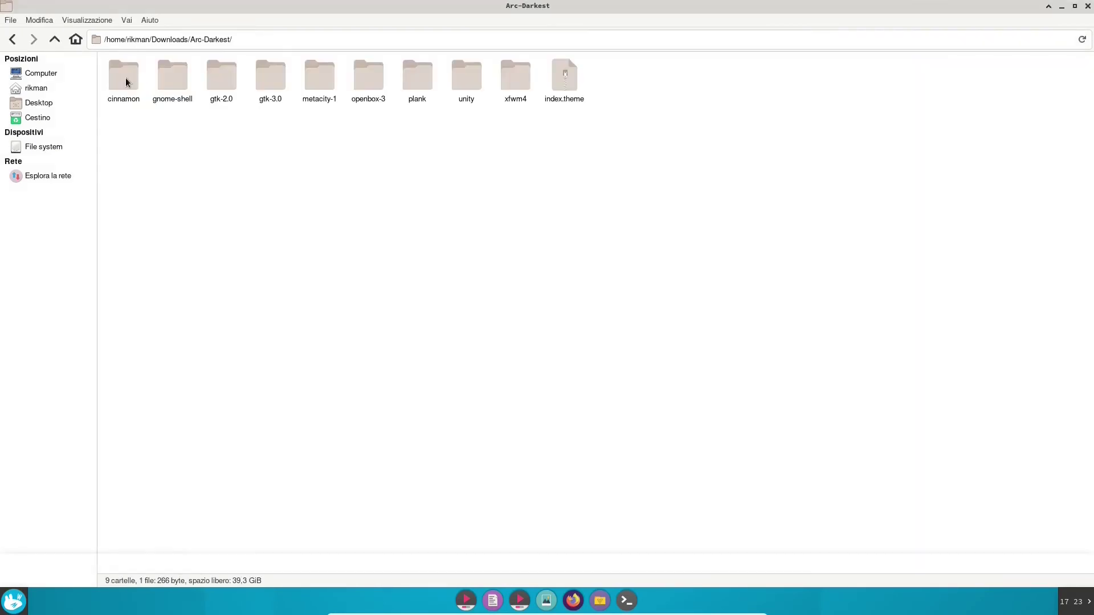
pyautogui.click(10, 40)
pyautogui.click(347, 168)
pyautogui.click(627, 601)
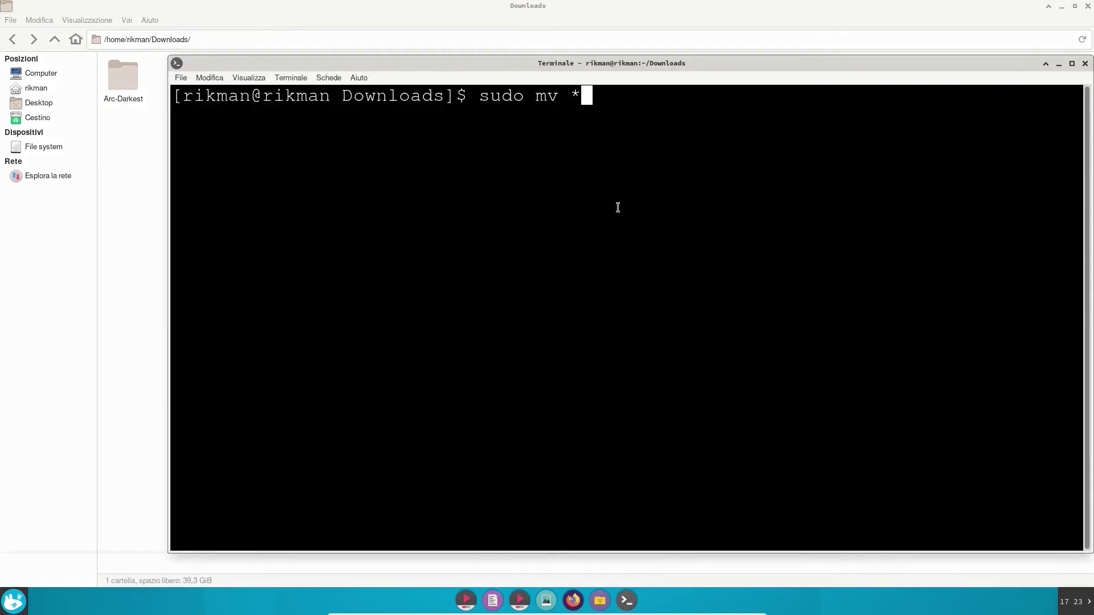
pyautogui.write('/usr/')
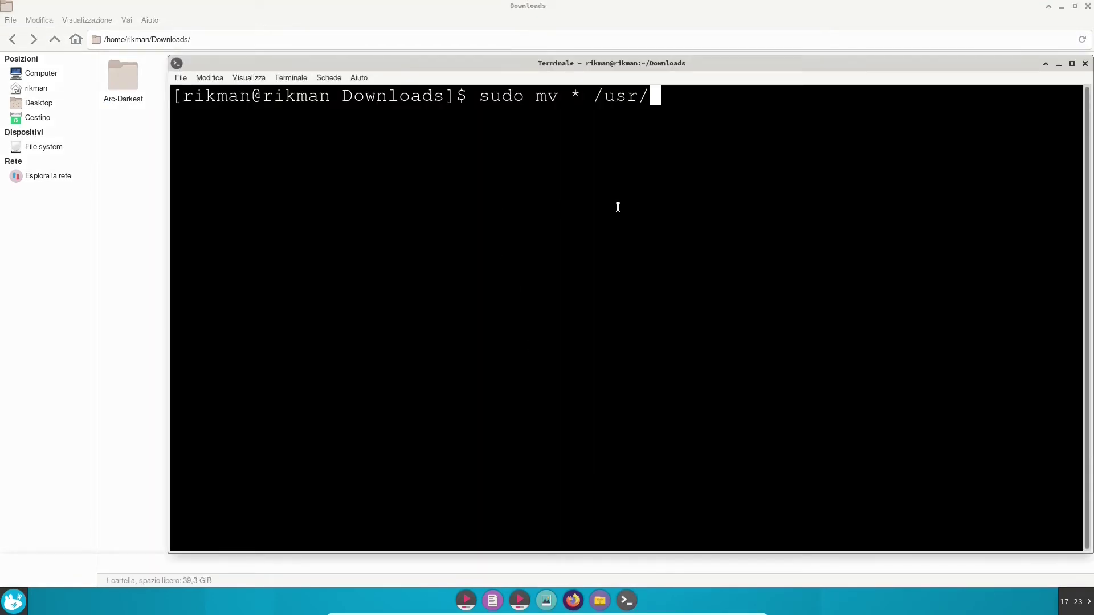
pyautogui.write('share/themes')
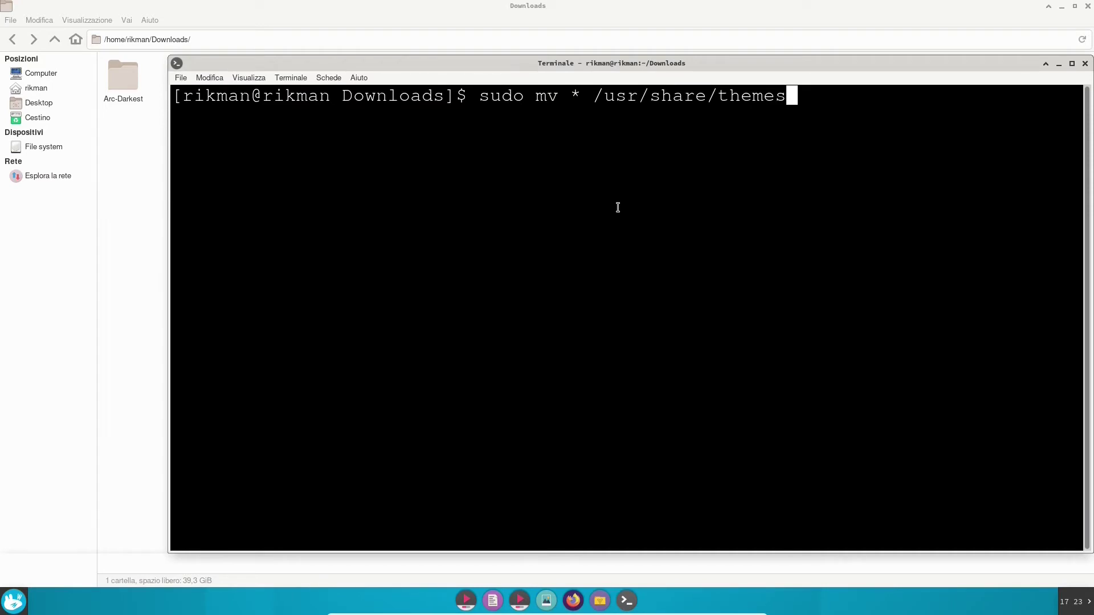
# Run sudo mv * /usr/share/themes in Downloads, authenticate with the account password, and close the terminal
pyautogui.press('Return')
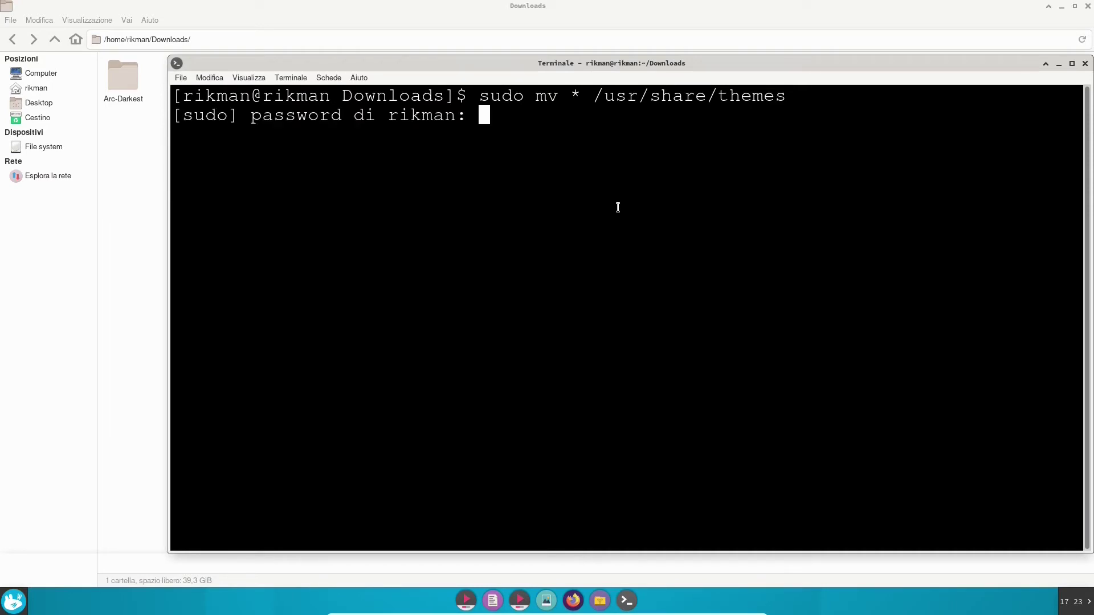
pyautogui.press('Return')
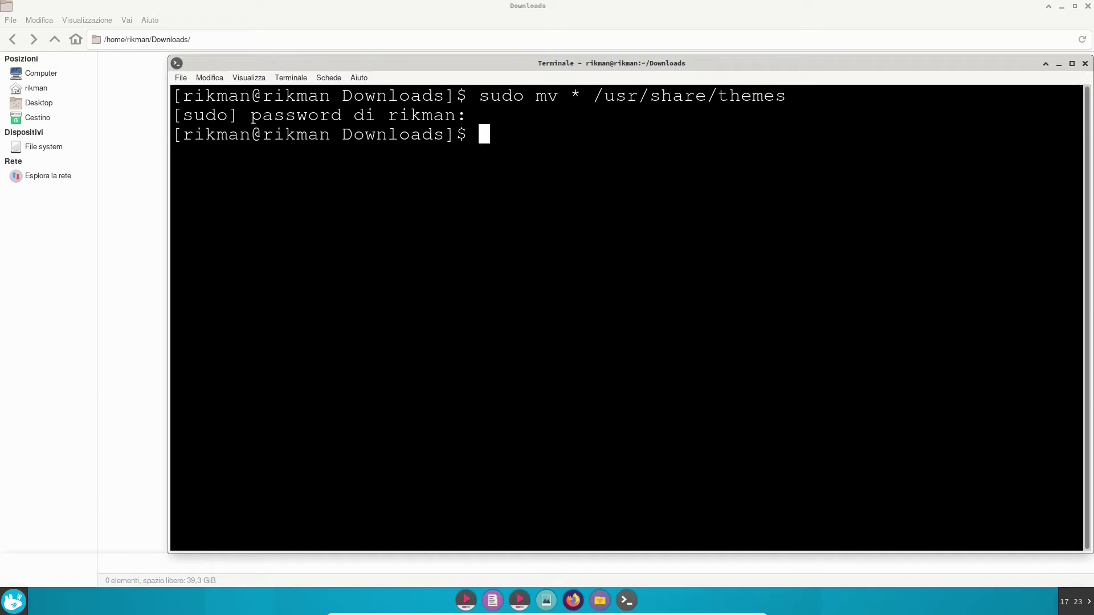
pyautogui.click(1085, 63)
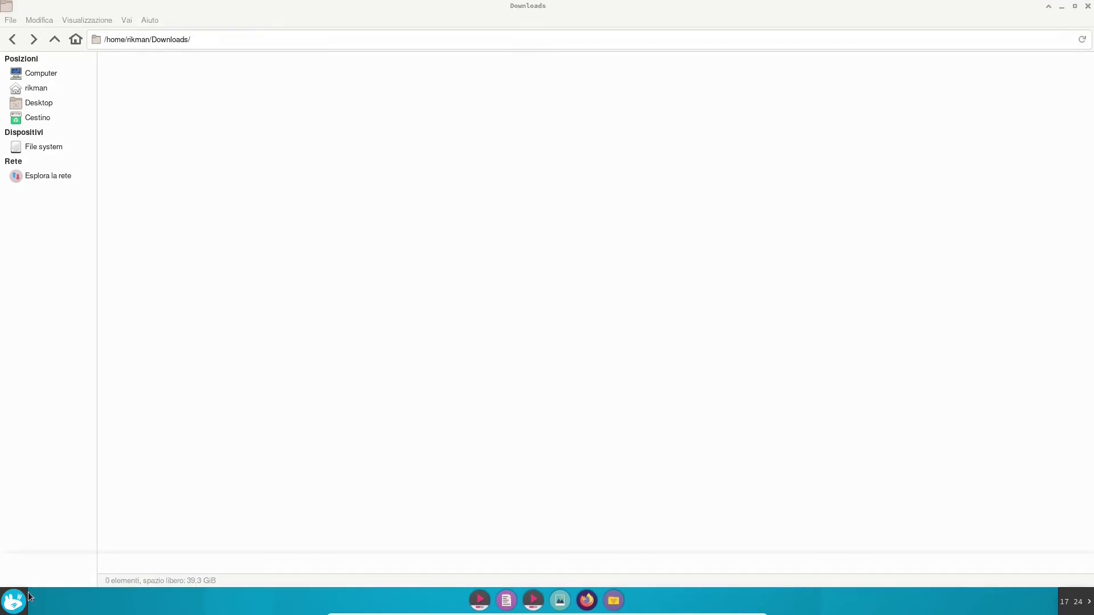
# Set the window theme to Arc-Darkest in Gestore delle finestre and close the dialog
pyautogui.click(14, 601)
pyautogui.write('gestore')
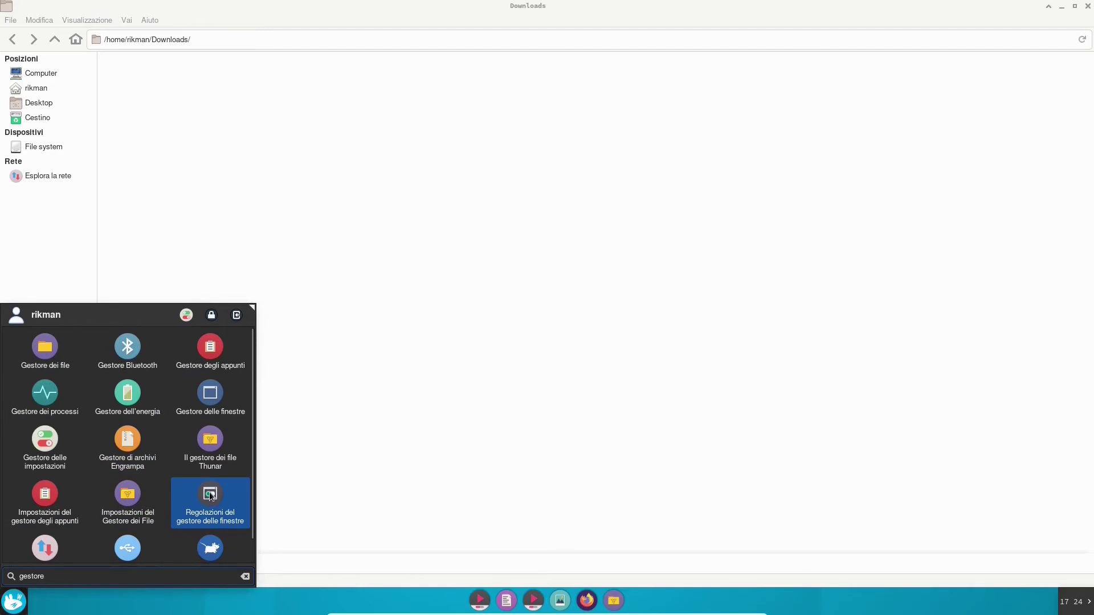
pyautogui.click(201, 392)
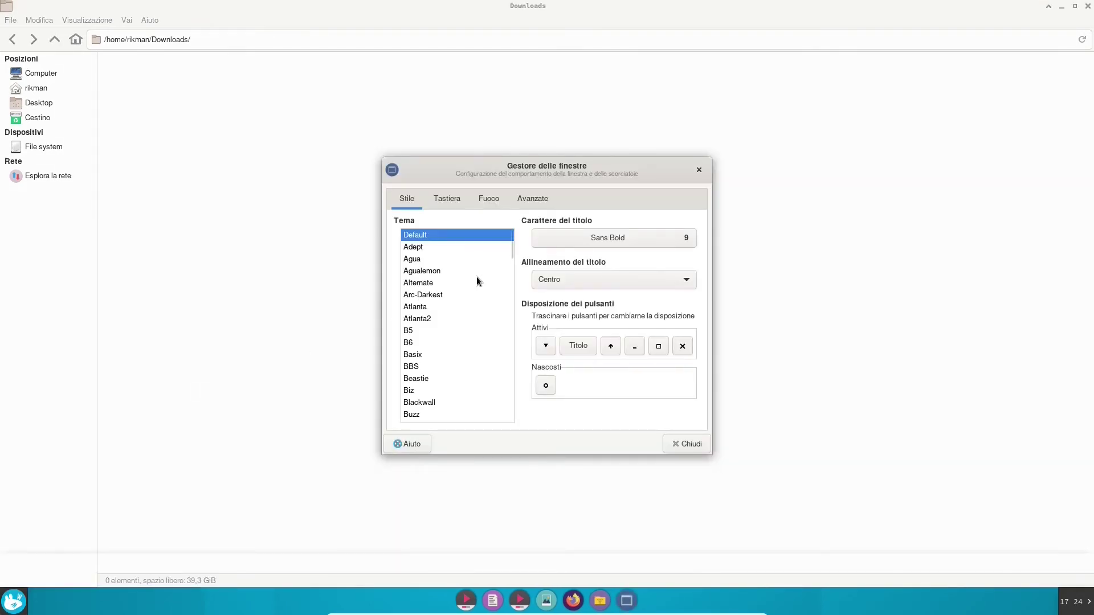
pyautogui.click(438, 295)
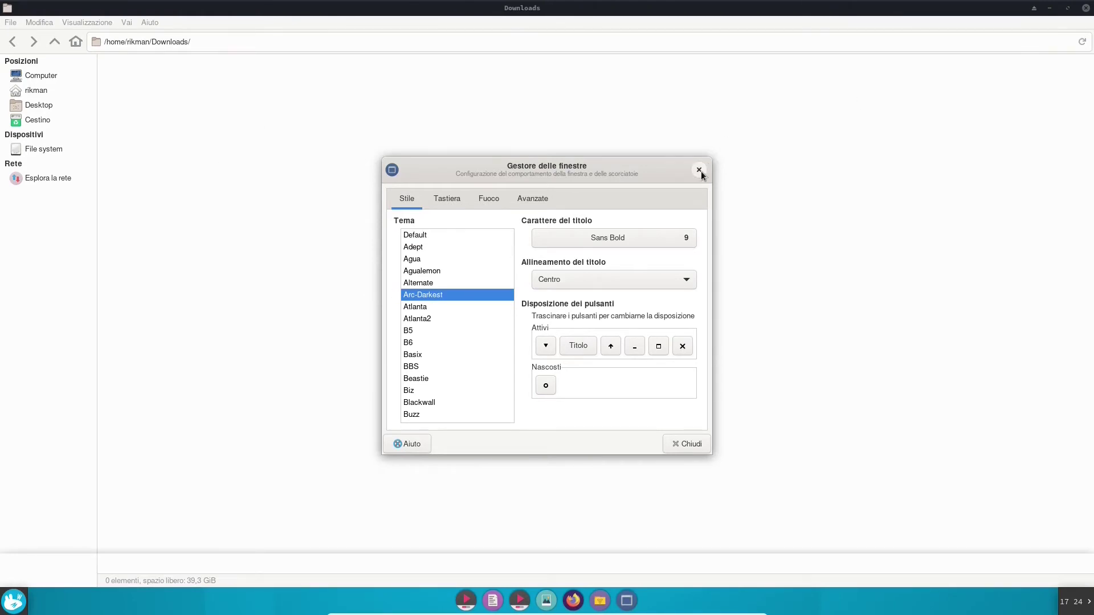
pyautogui.click(699, 169)
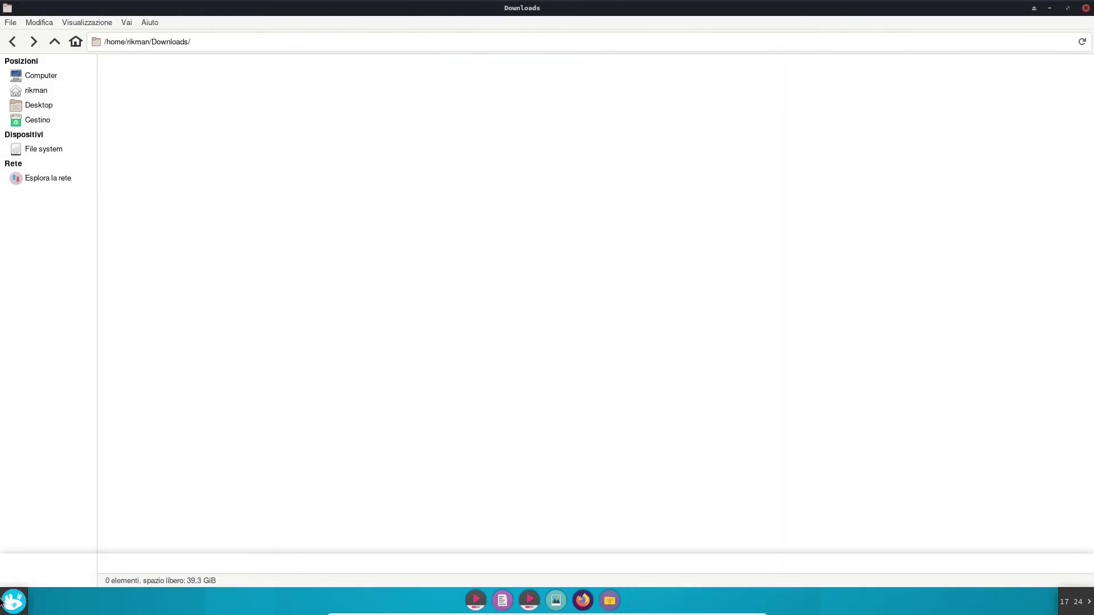
# Apply the Arc-Darkest style in the Aspetto settings, and close the dialog and the Downloads window
pyautogui.click(26, 607)
pyautogui.write('asp')
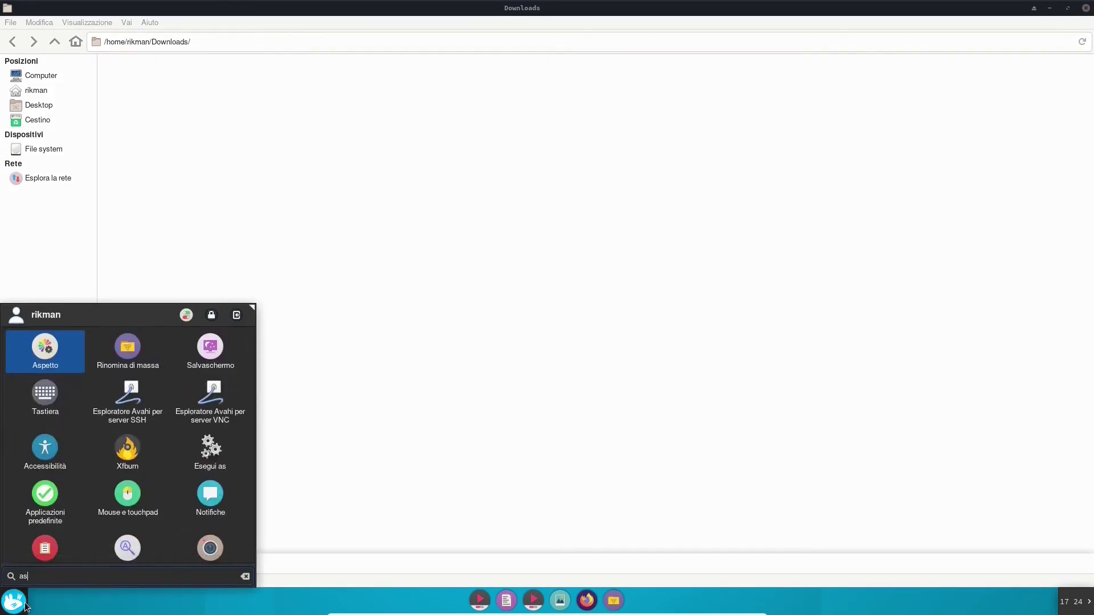
pyautogui.press('Return')
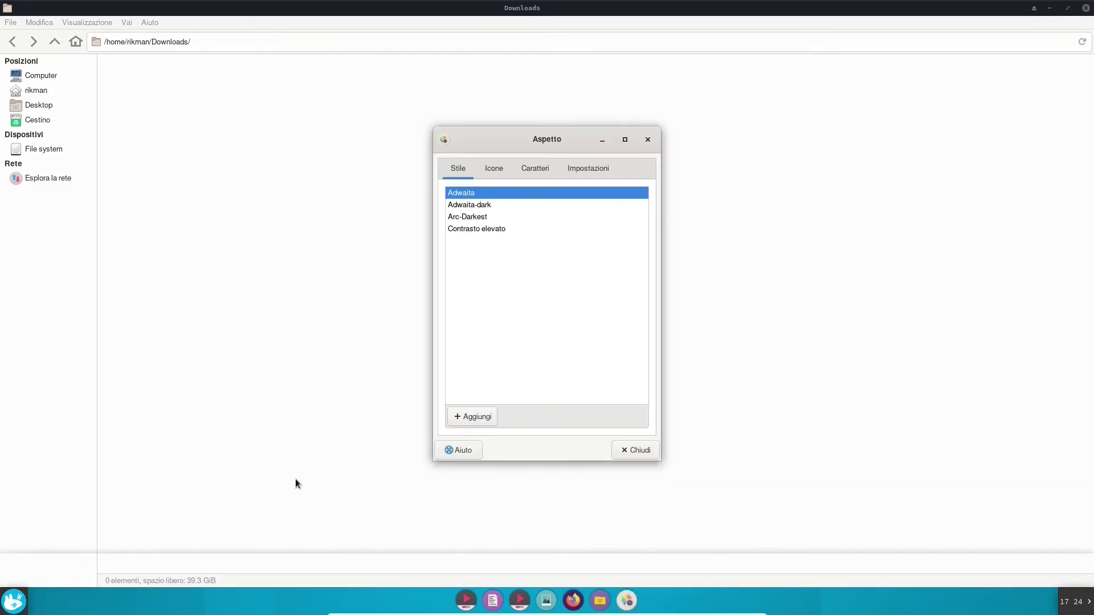
pyautogui.click(466, 218)
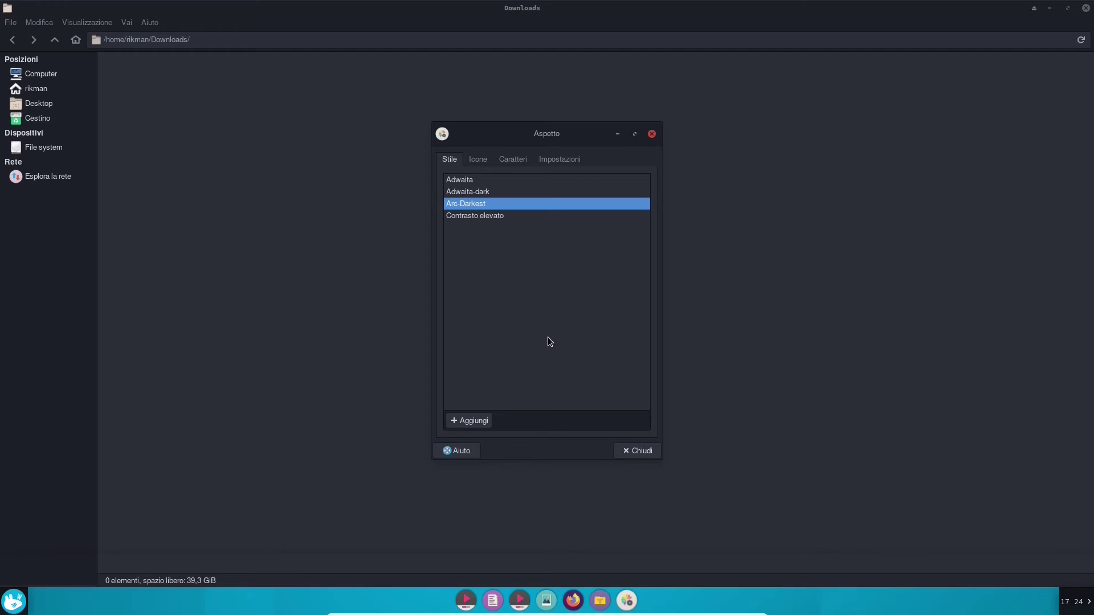
pyautogui.press('Escape')
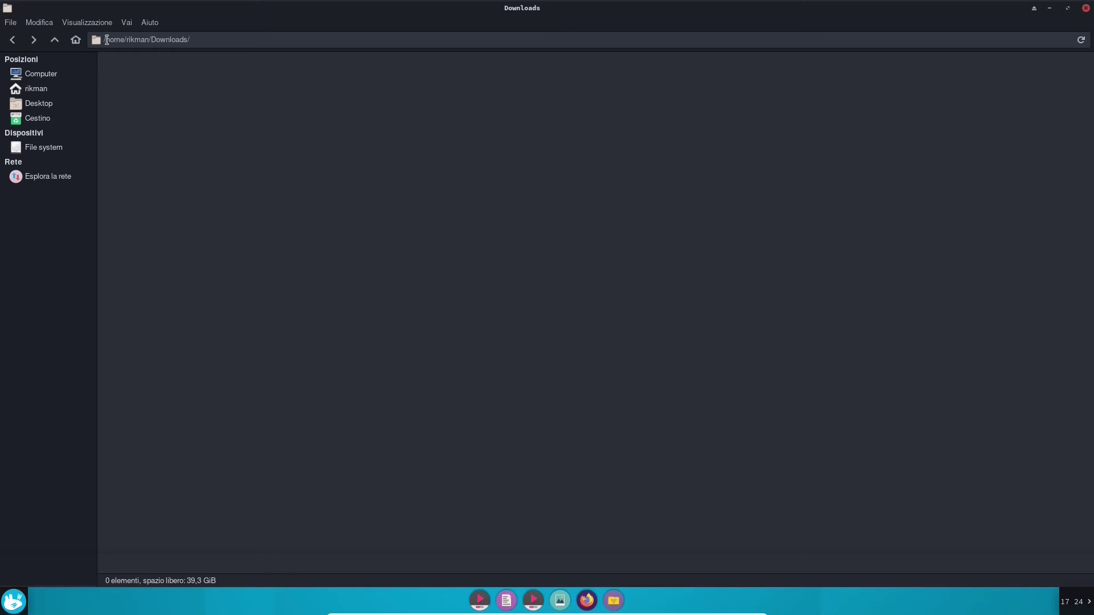
pyautogui.click(1087, 8)
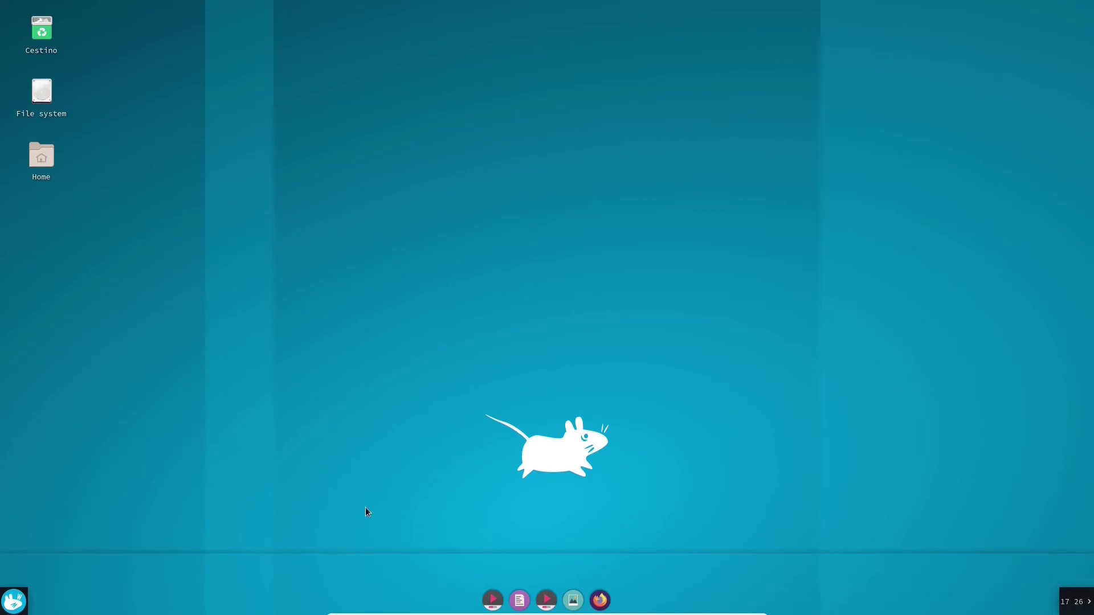
# Turn off the shadow beneath dock windows in the compositor settings of Regolazioni del gestore delle finestre
pyautogui.click(8, 602)
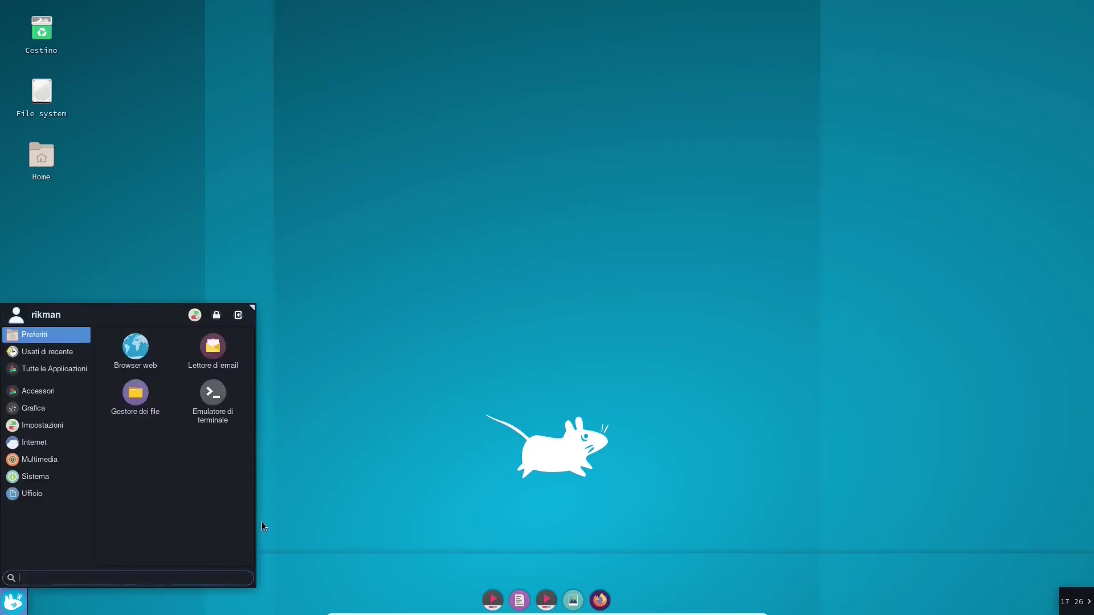
pyautogui.write('gest')
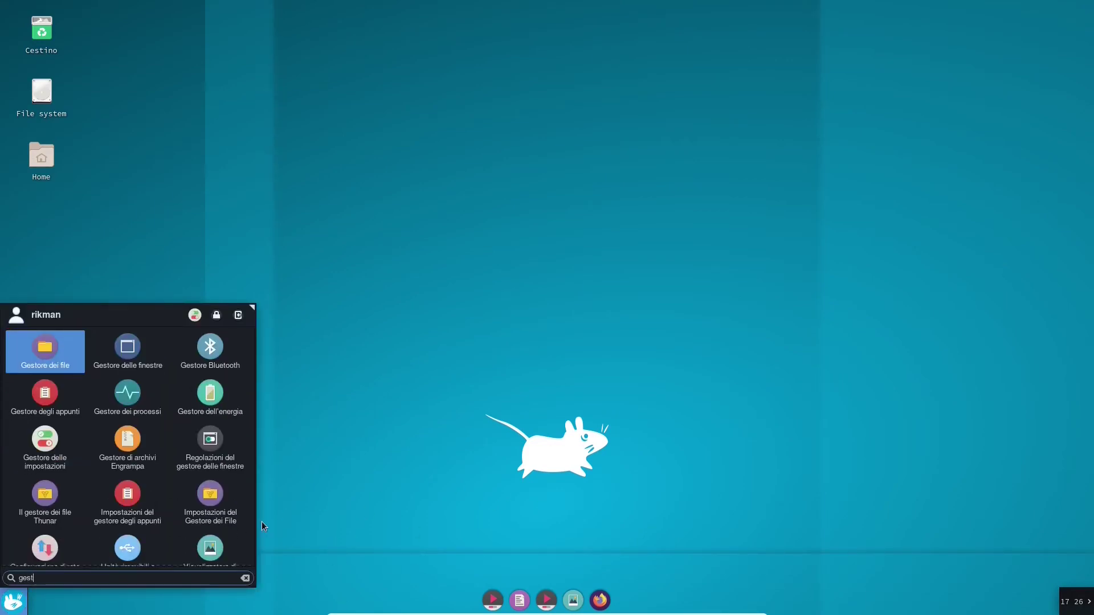
pyautogui.write('o')
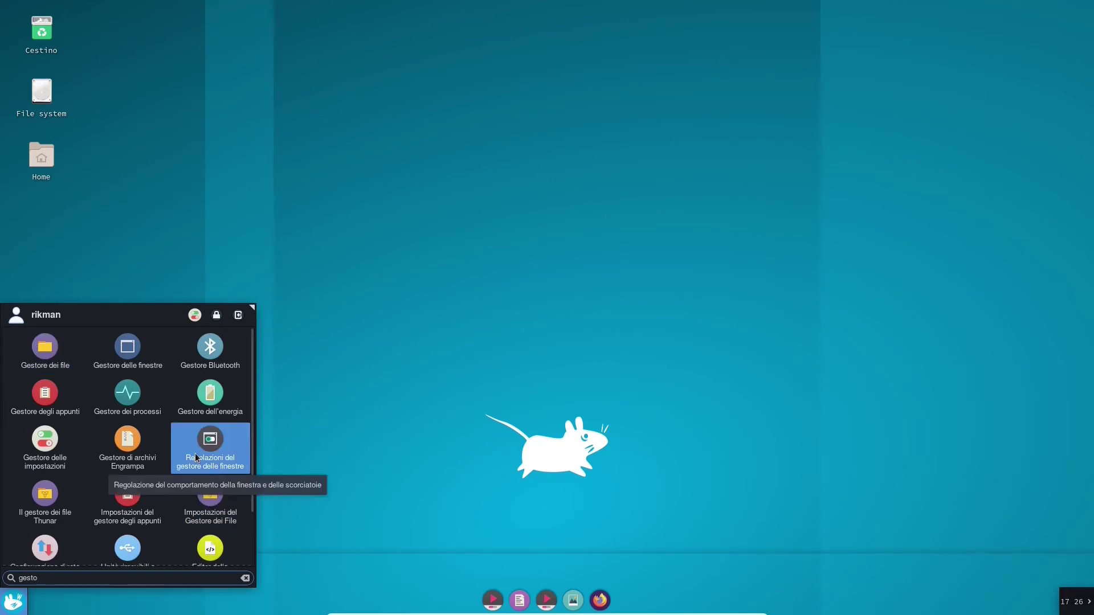
pyautogui.click(229, 467)
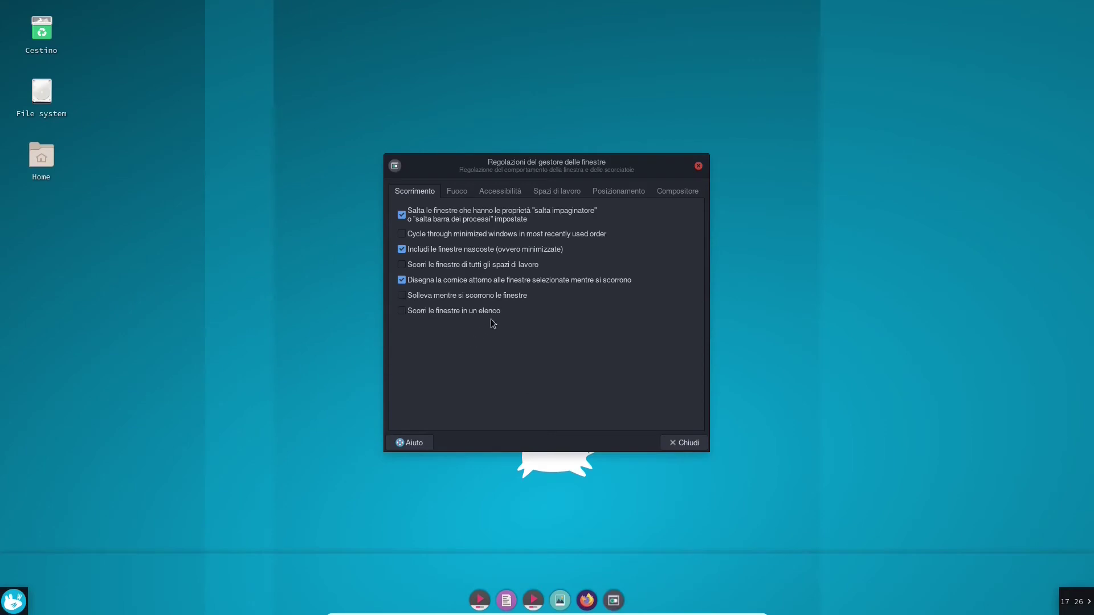
pyautogui.click(457, 192)
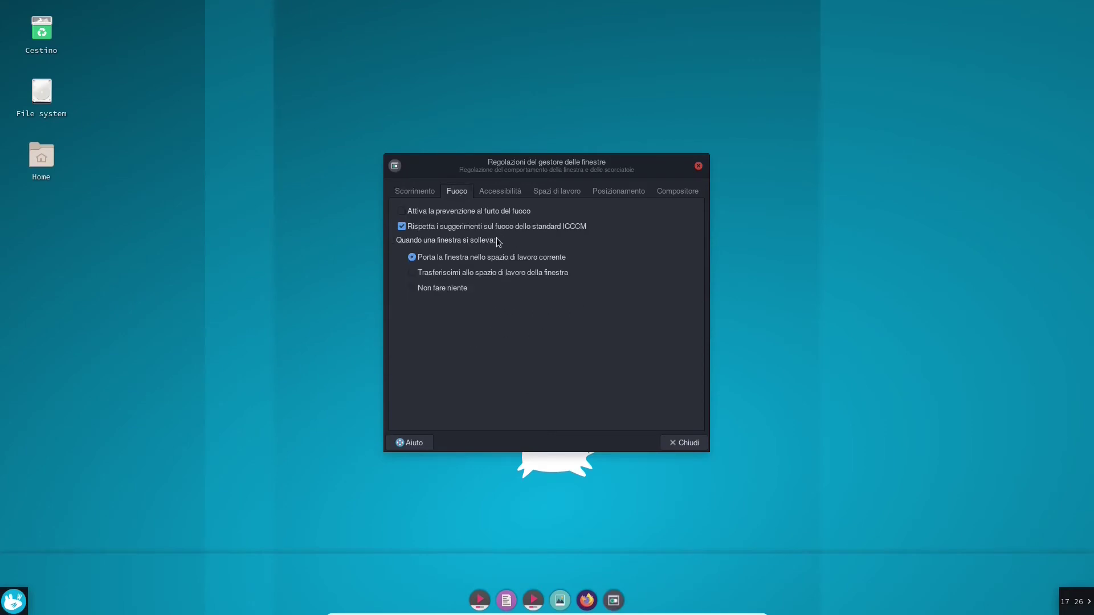
pyautogui.click(488, 192)
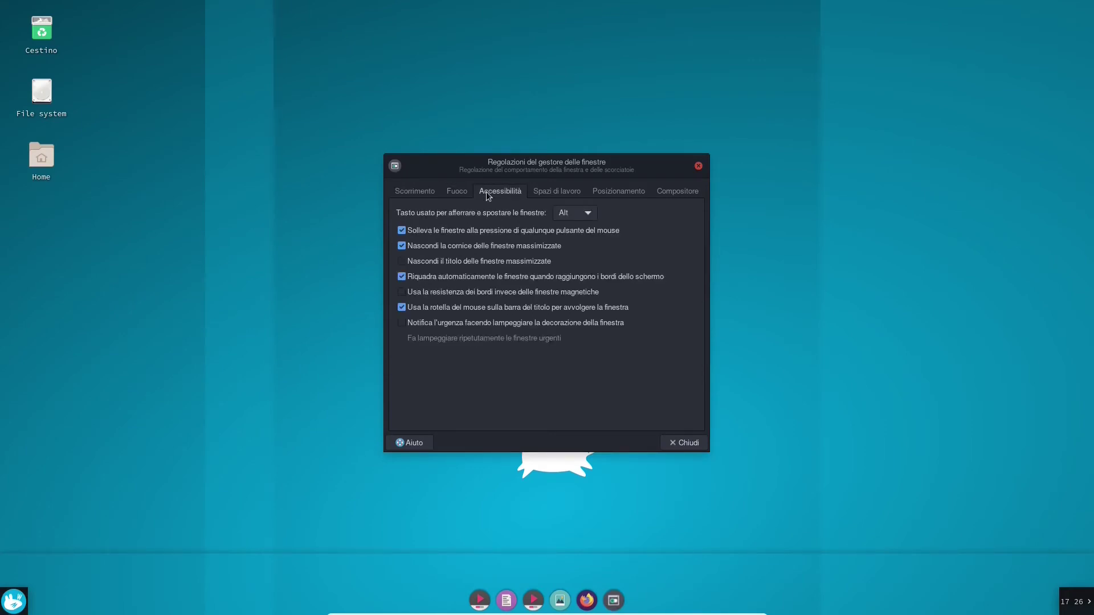
pyautogui.click(539, 193)
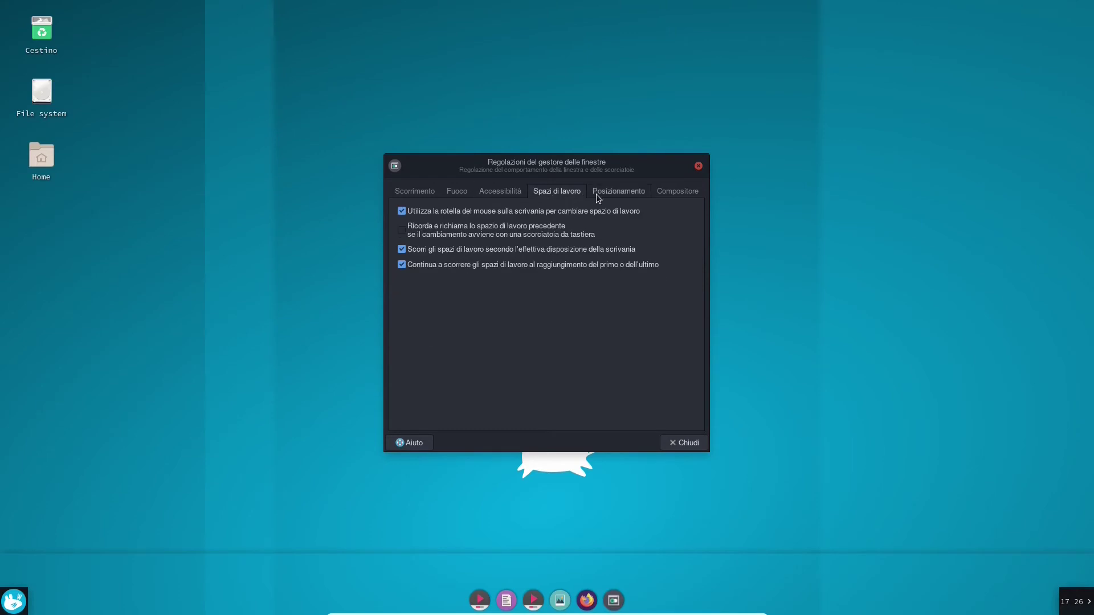
pyautogui.click(623, 194)
pyautogui.click(665, 195)
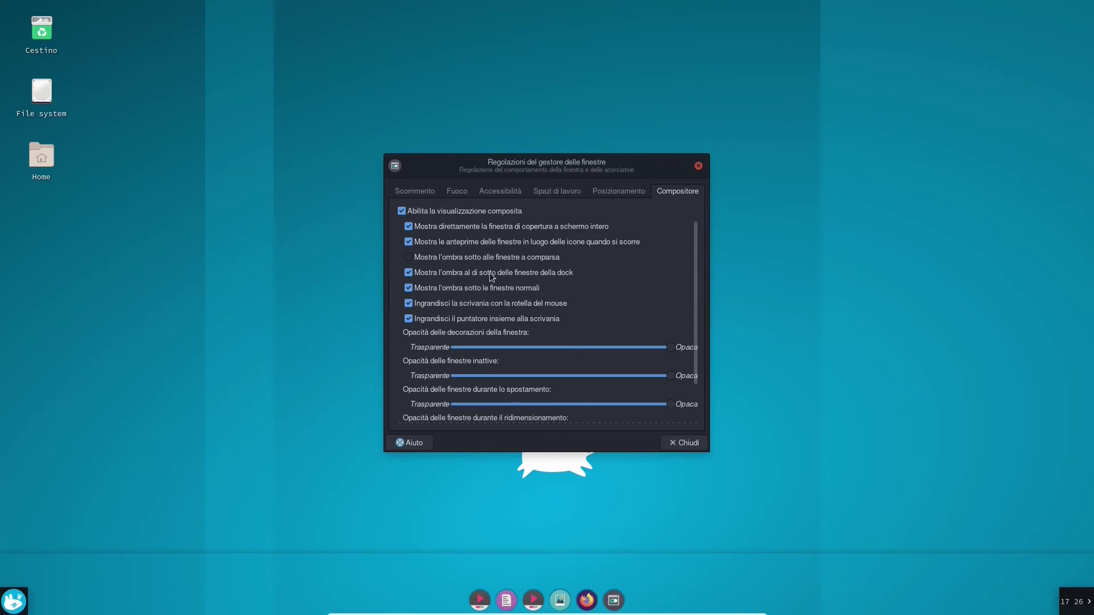
pyautogui.click(425, 274)
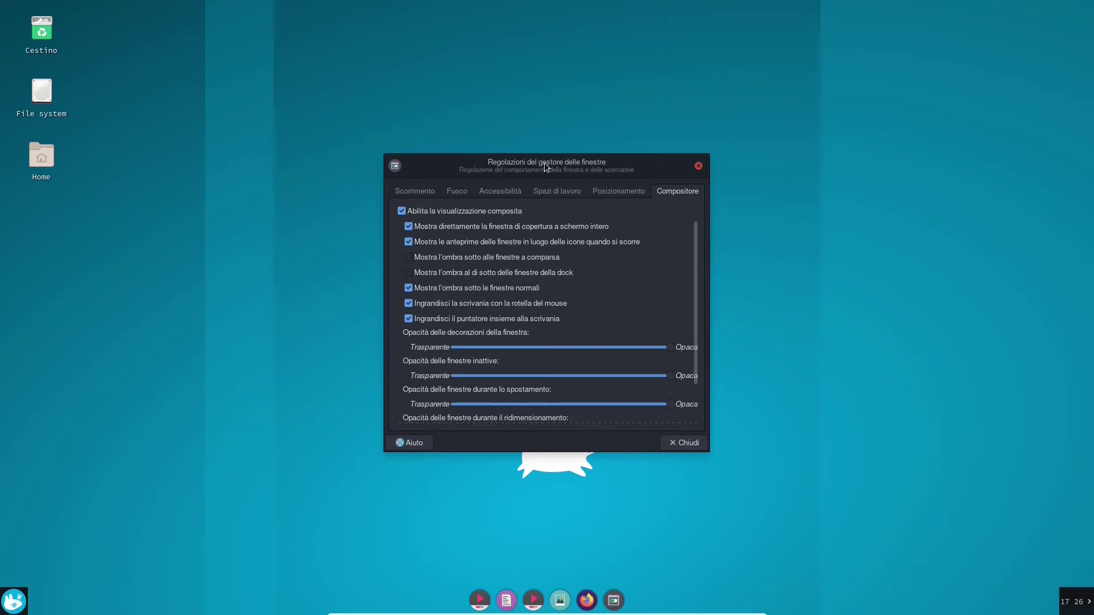
# Try out the opacity for windows being moved, and lower the inactive window opacity to slightly over half
pyautogui.moveTo(543, 172); pyautogui.dragTo(581, 160)
pyautogui.click(515, 391)
pyautogui.moveTo(515, 390); pyautogui.dragTo(629, 392)
pyautogui.moveTo(620, 153)
pyautogui.mouseDown()
pyautogui.moveTo(541, 165)
pyautogui.moveTo(628, 157)
pyautogui.mouseUp()
pyautogui.moveTo(634, 398); pyautogui.dragTo(620, 367)
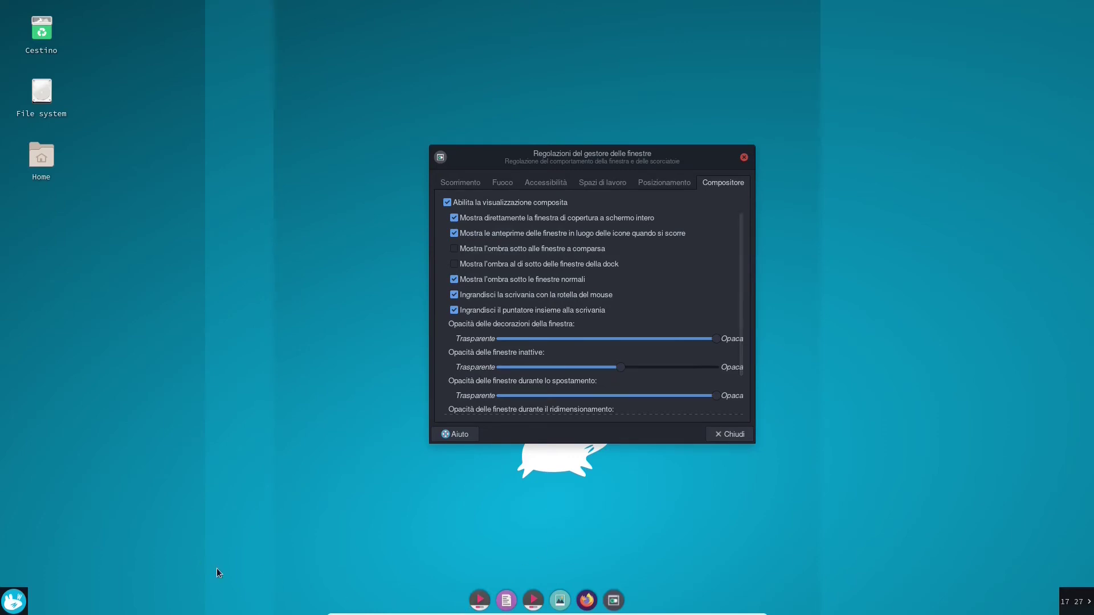
# Check the inactive window transparency by moving a temporary terminal window around over the settings dialog
pyautogui.click(16, 600)
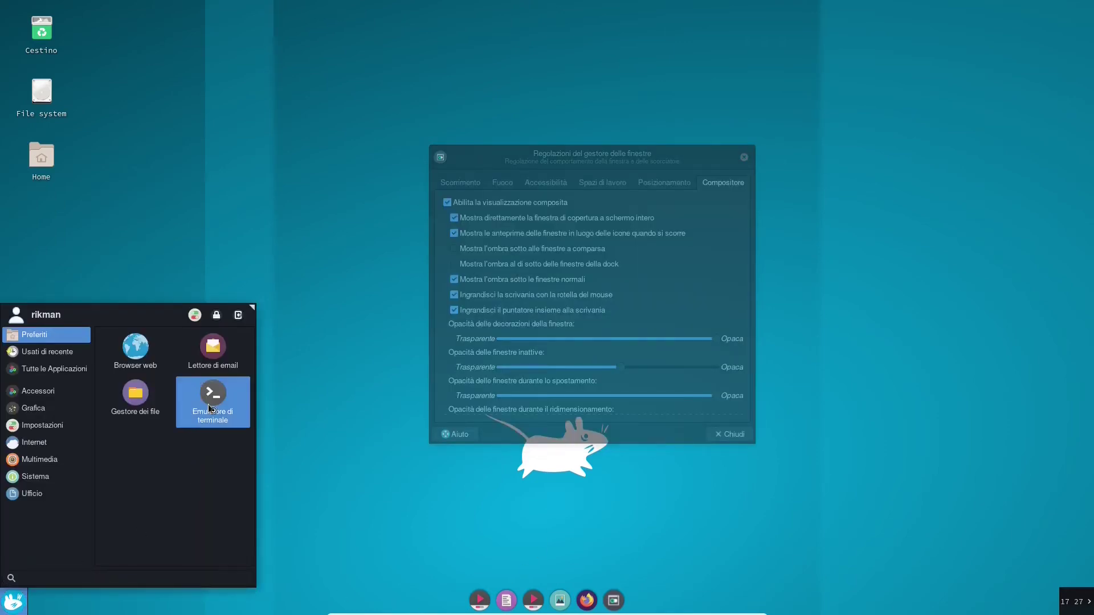
pyautogui.click(209, 408)
pyautogui.moveTo(587, 183); pyautogui.dragTo(614, 289)
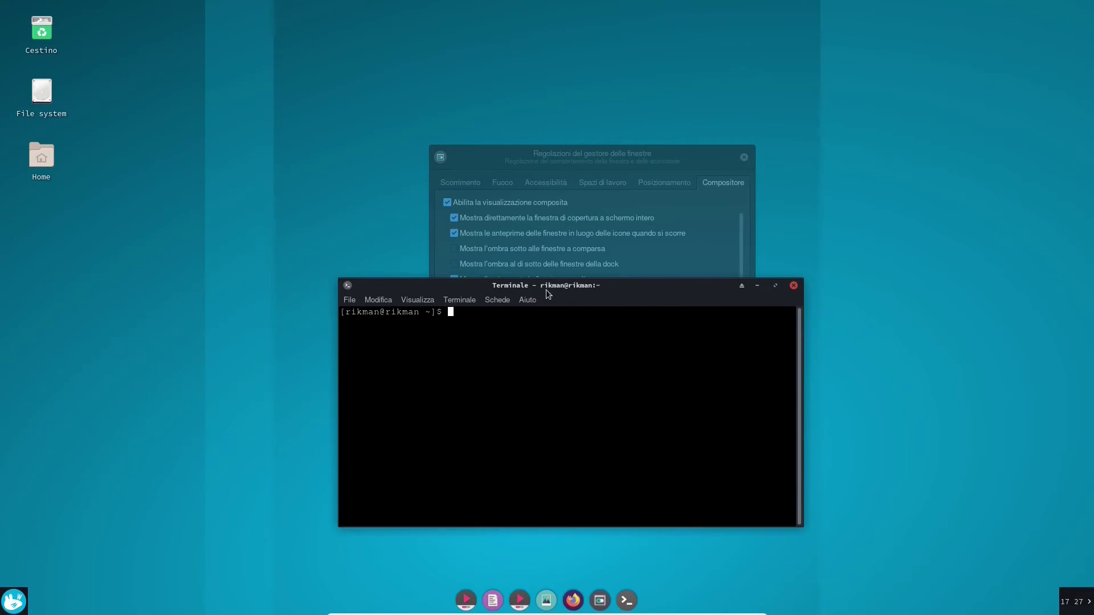
pyautogui.moveTo(547, 290); pyautogui.dragTo(539, 253)
pyautogui.click(787, 249)
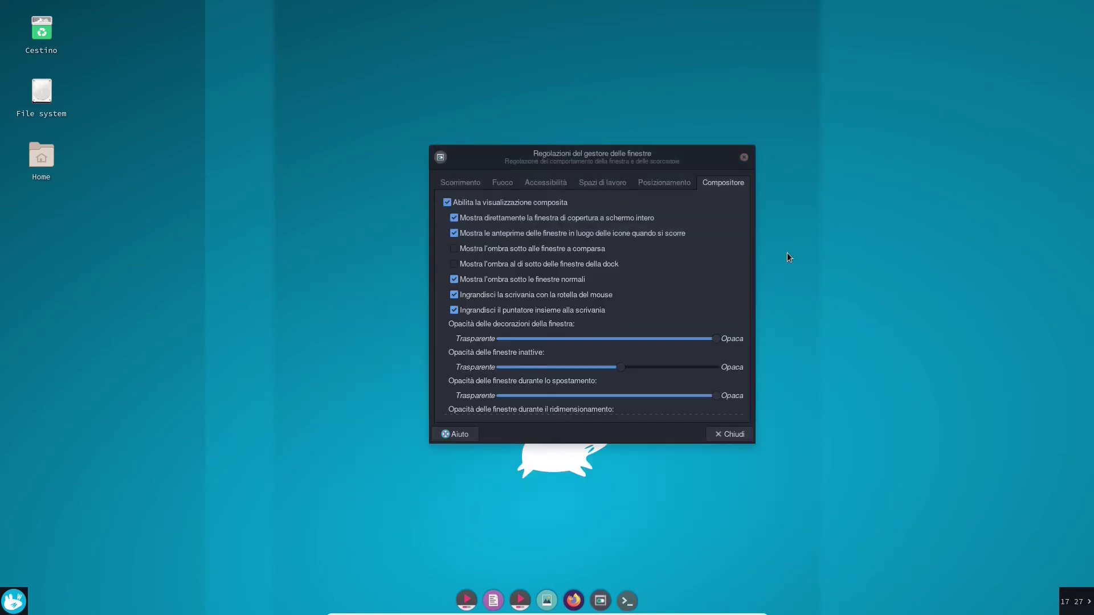
# Set the inactive window opacity back to fully opaque and close the window manager tweaks
pyautogui.moveTo(617, 369); pyautogui.dragTo(717, 370)
pyautogui.click(728, 433)
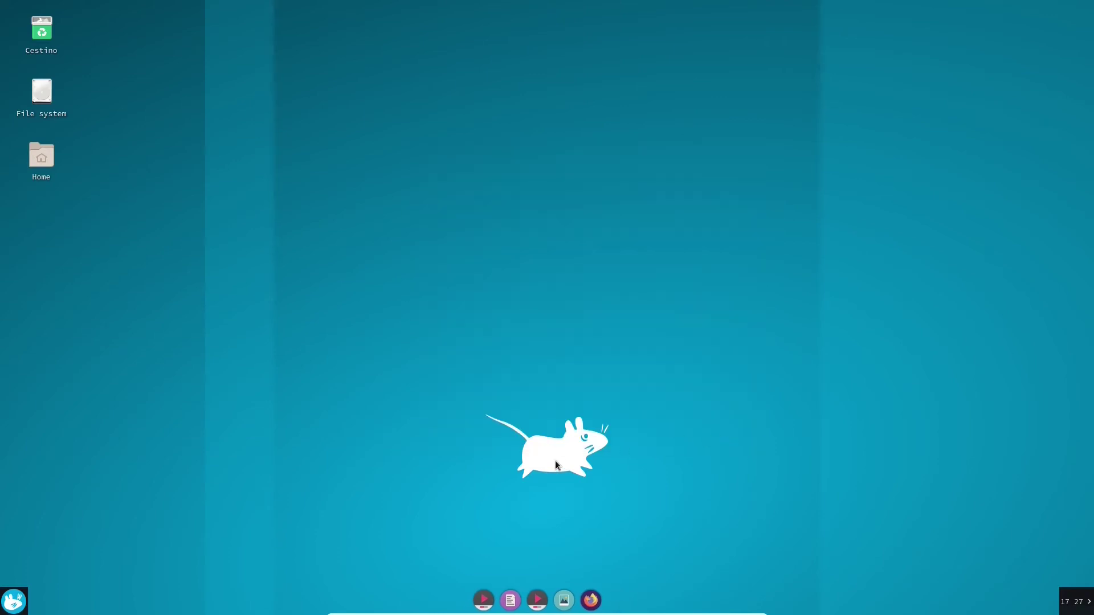
# Open a new terminal and set its background to Sfondo trasparente in the appearance preferences
pyautogui.click(14, 601)
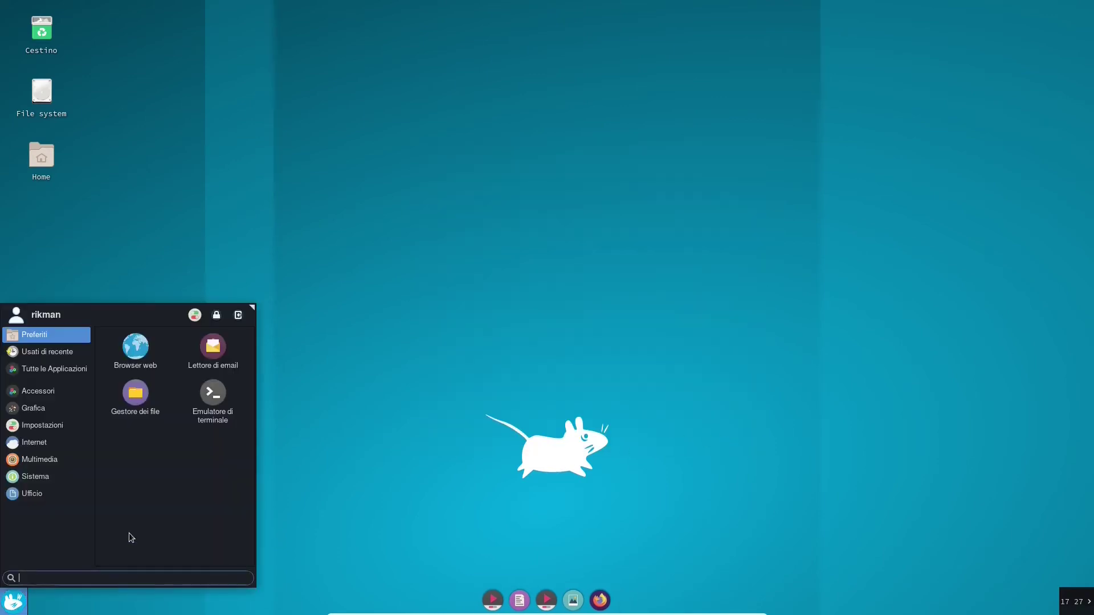
pyautogui.click(214, 403)
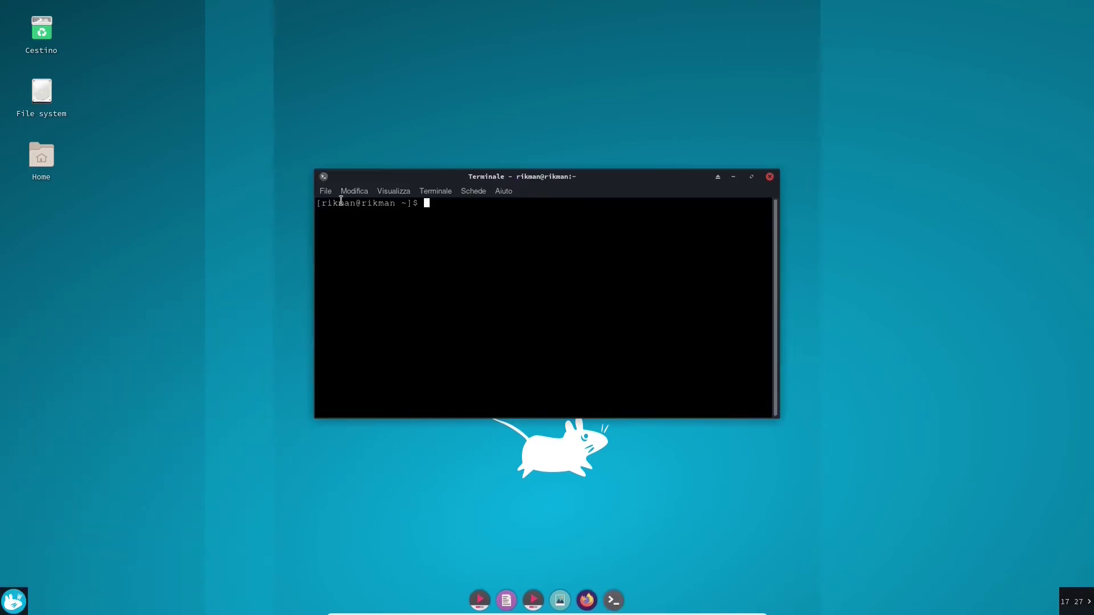
pyautogui.click(356, 197)
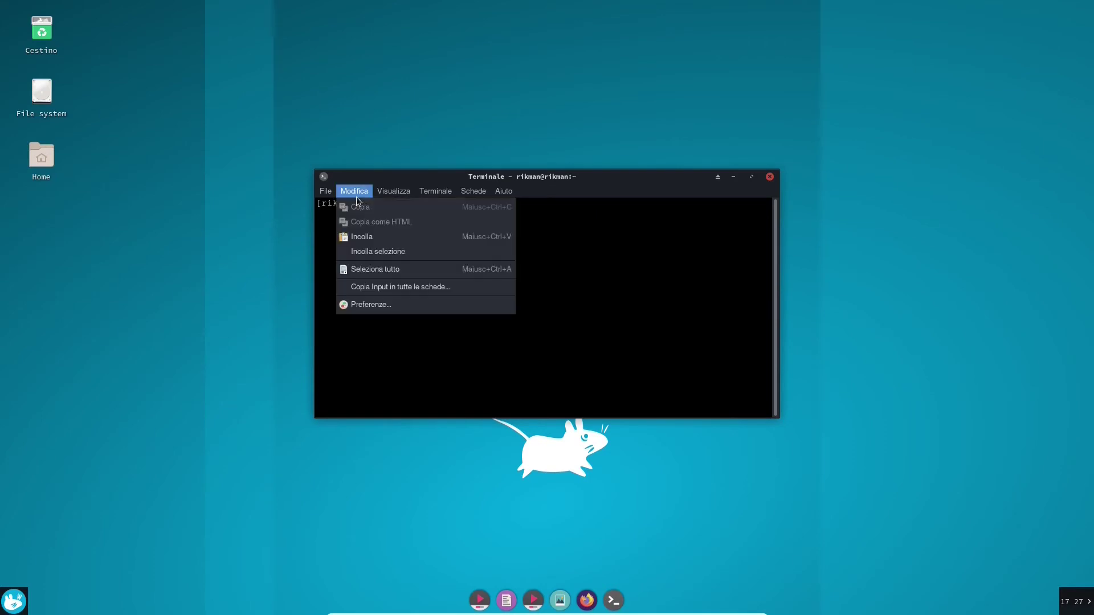
pyautogui.click(364, 303)
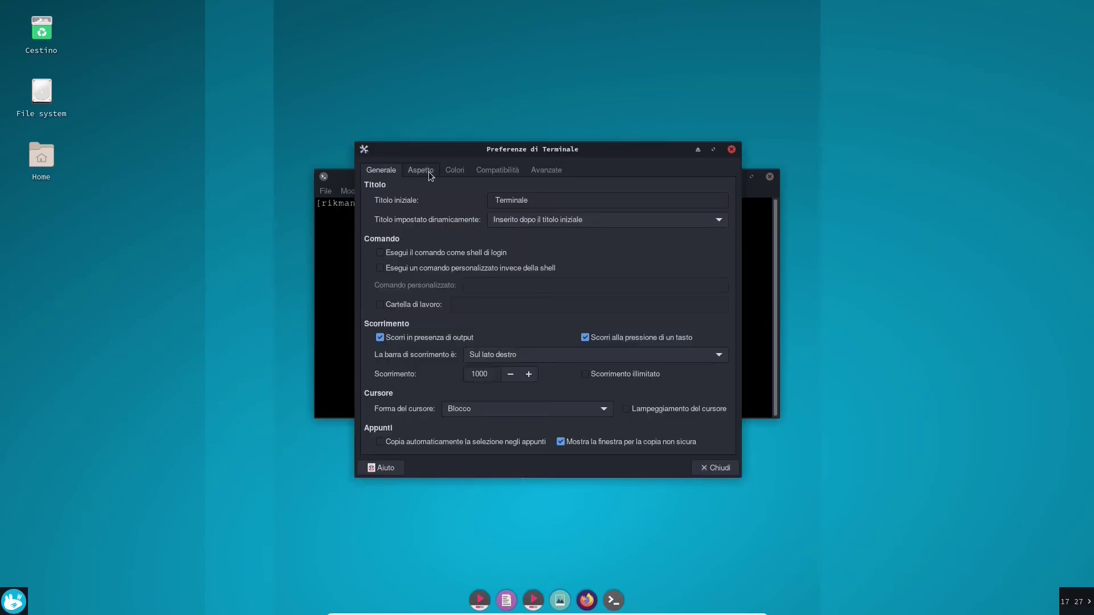
pyautogui.click(424, 170)
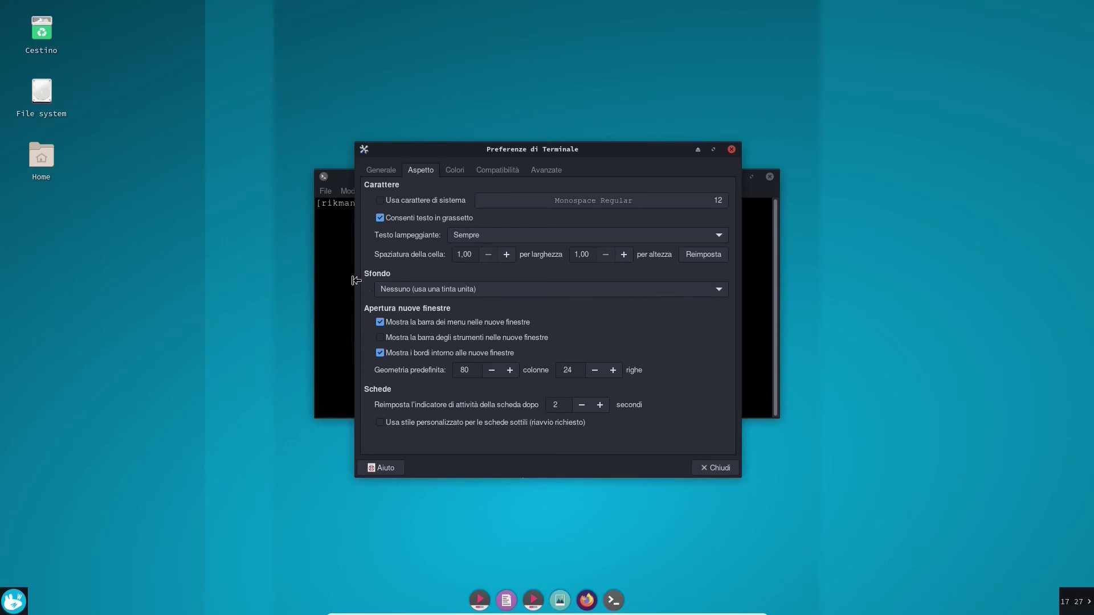
pyautogui.click(480, 290)
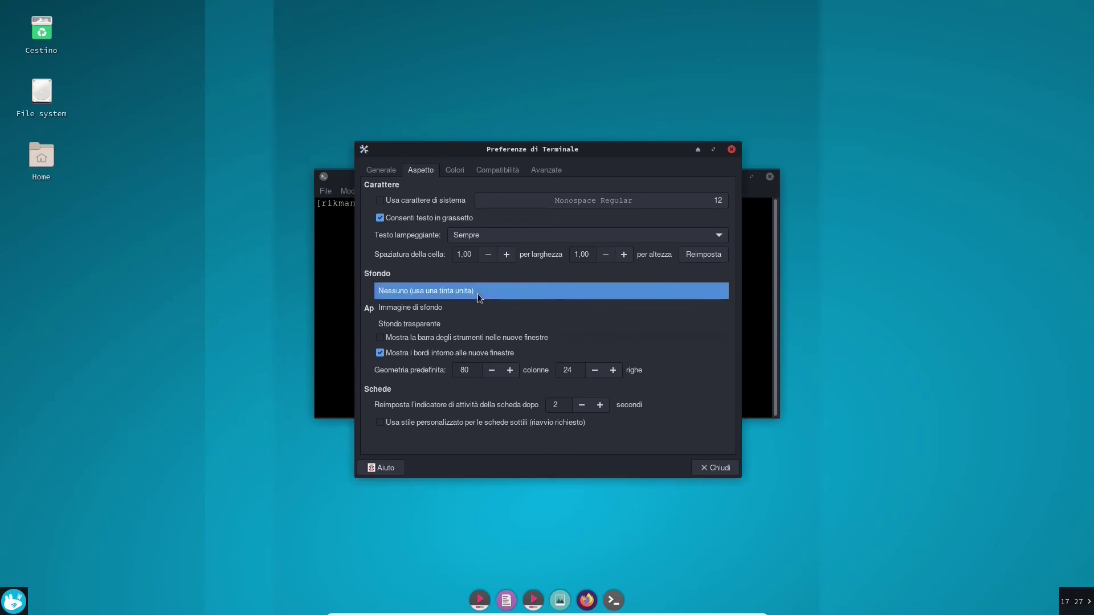
pyautogui.click(459, 325)
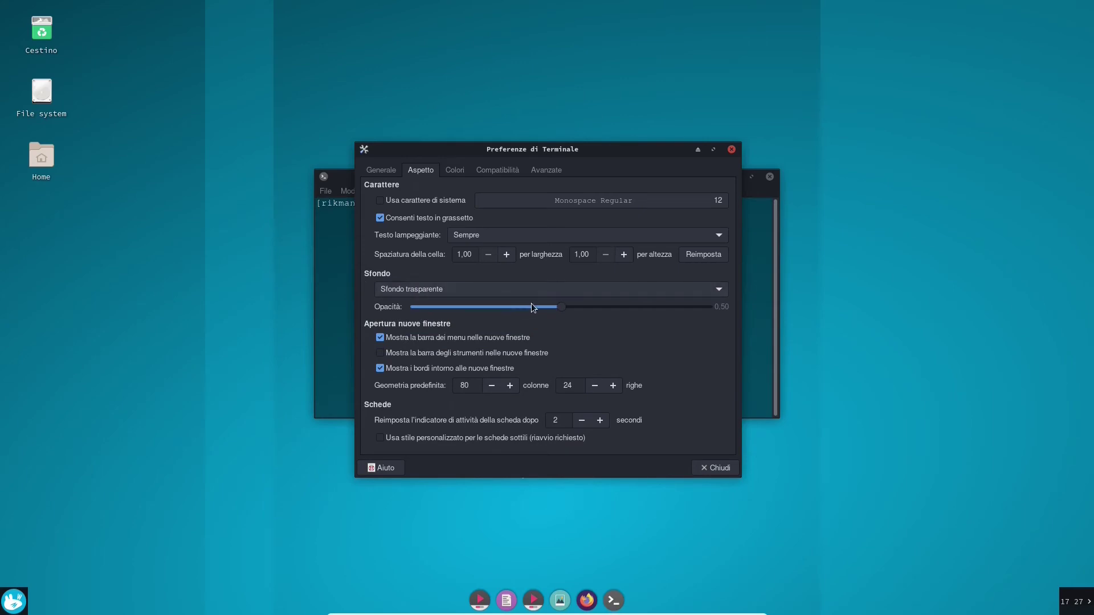
# Try terminal background opacities of 0.75 and 0.00, moving the preferences and terminal windows apart to compare the effect
pyautogui.moveTo(562, 306); pyautogui.dragTo(635, 311)
pyautogui.moveTo(608, 146); pyautogui.dragTo(926, 178)
pyautogui.moveTo(541, 178); pyautogui.dragTo(549, 300)
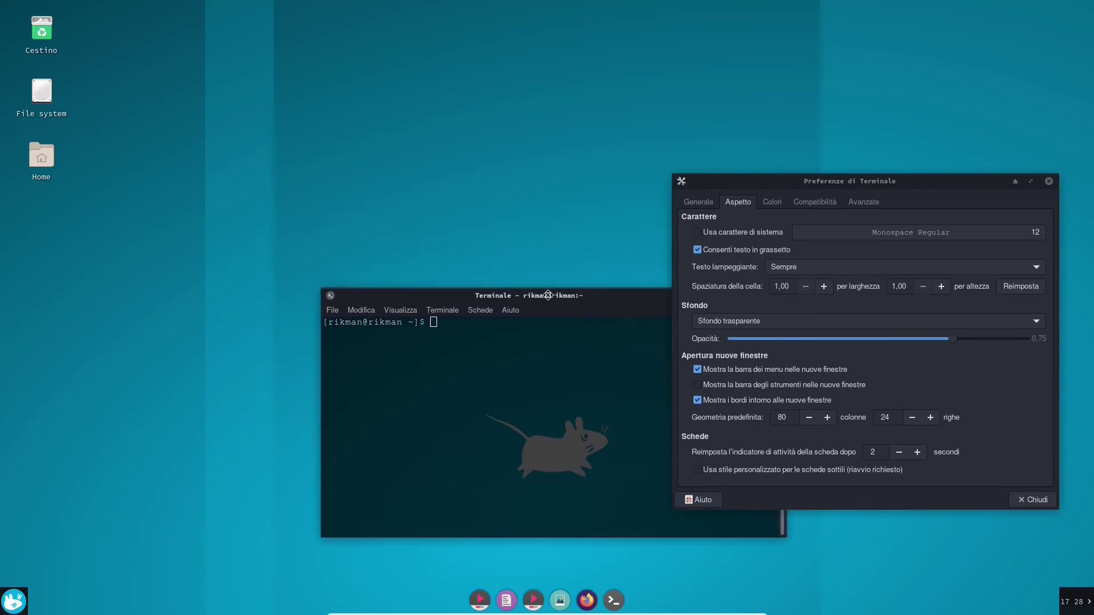
pyautogui.moveTo(953, 339); pyautogui.dragTo(713, 341)
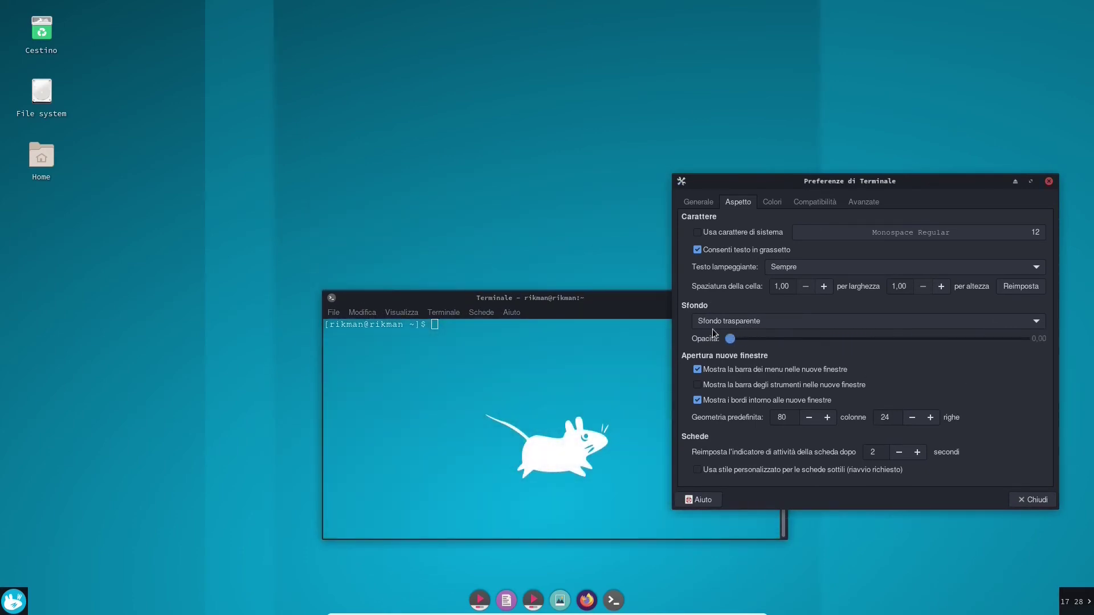
# Set the terminal background opacity to 0.75, check it over the wallpaper, and close the preferences and the terminal
pyautogui.moveTo(578, 298); pyautogui.dragTo(567, 291)
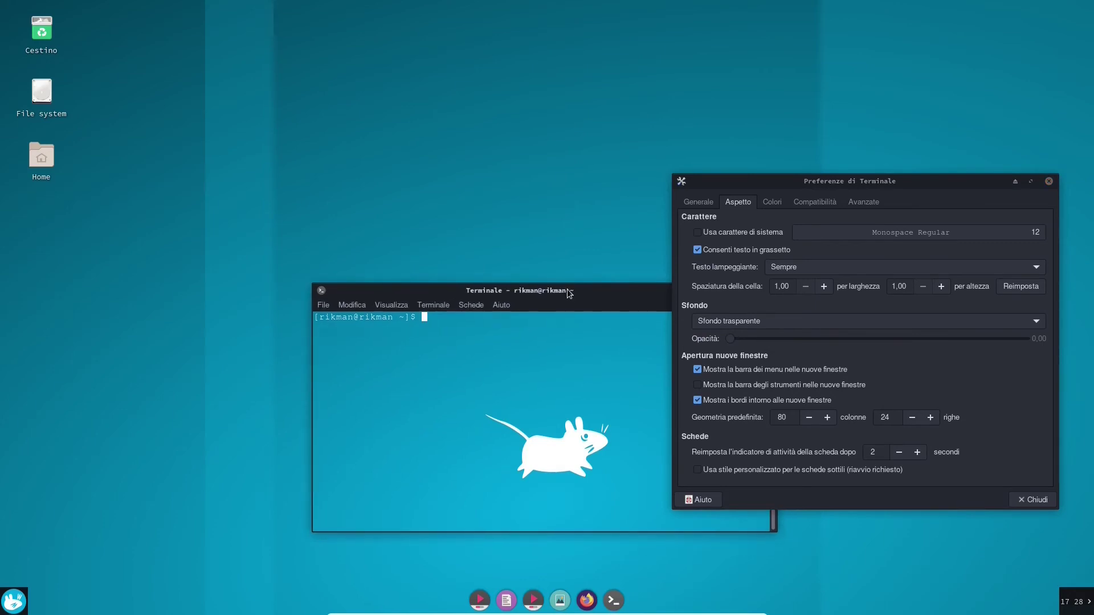
pyautogui.moveTo(733, 339); pyautogui.dragTo(954, 343)
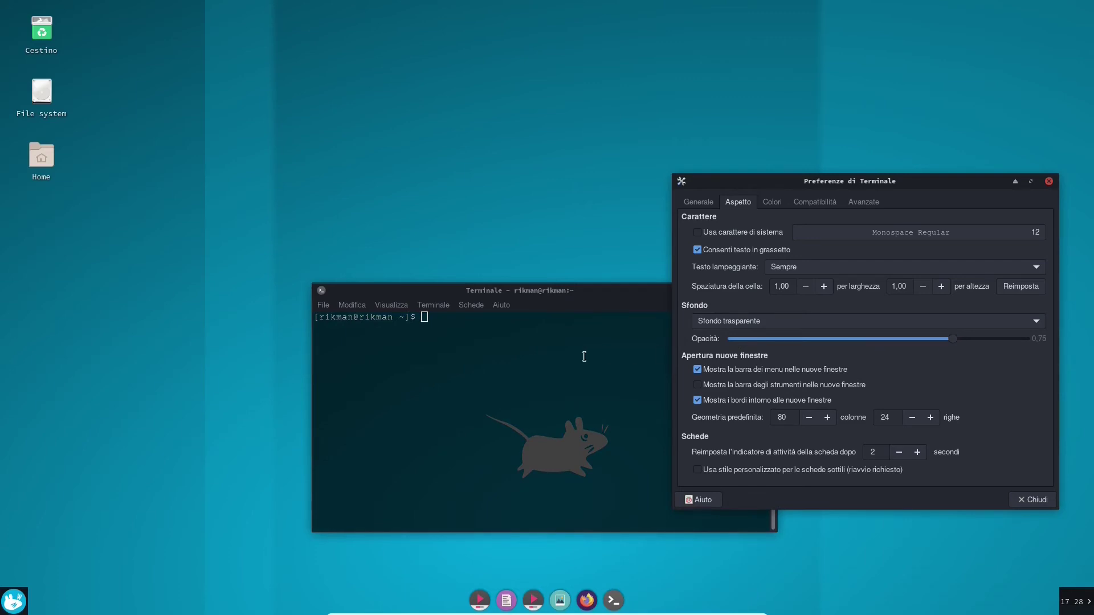
pyautogui.moveTo(546, 293); pyautogui.dragTo(540, 183)
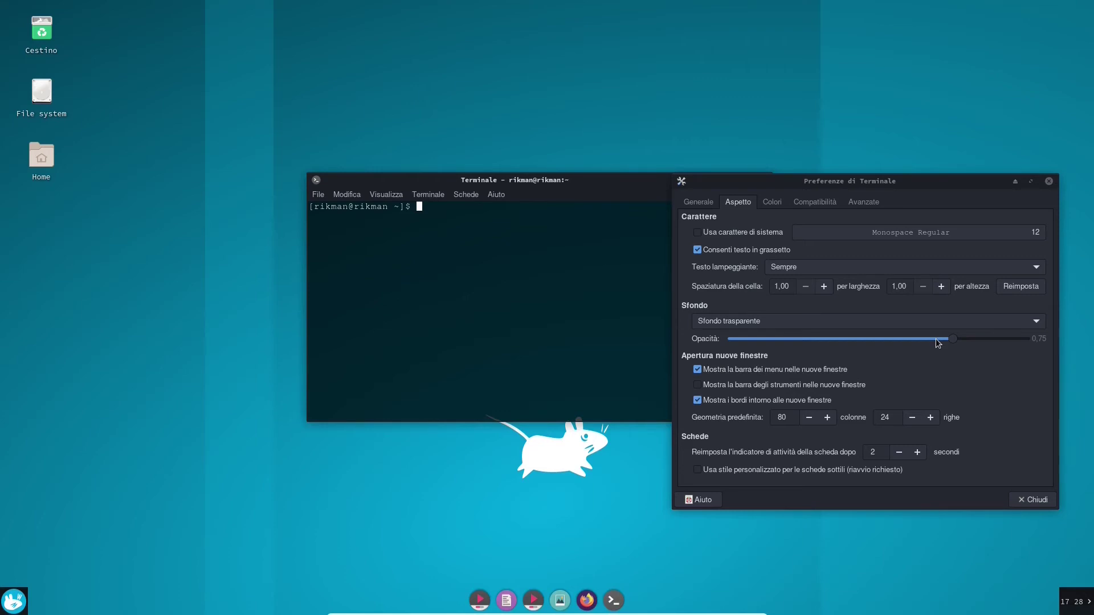
pyautogui.press('Escape')
pyautogui.click(763, 180)
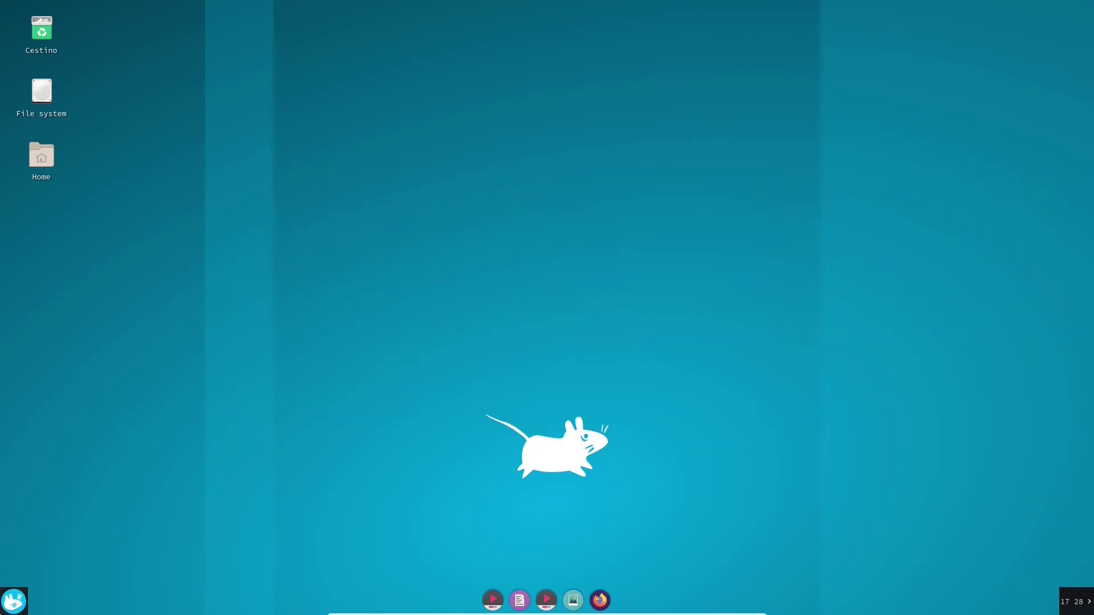
# Open the Aspetto settings and search the default font list for "dro"
pyautogui.click(14, 601)
pyautogui.write('aspet')
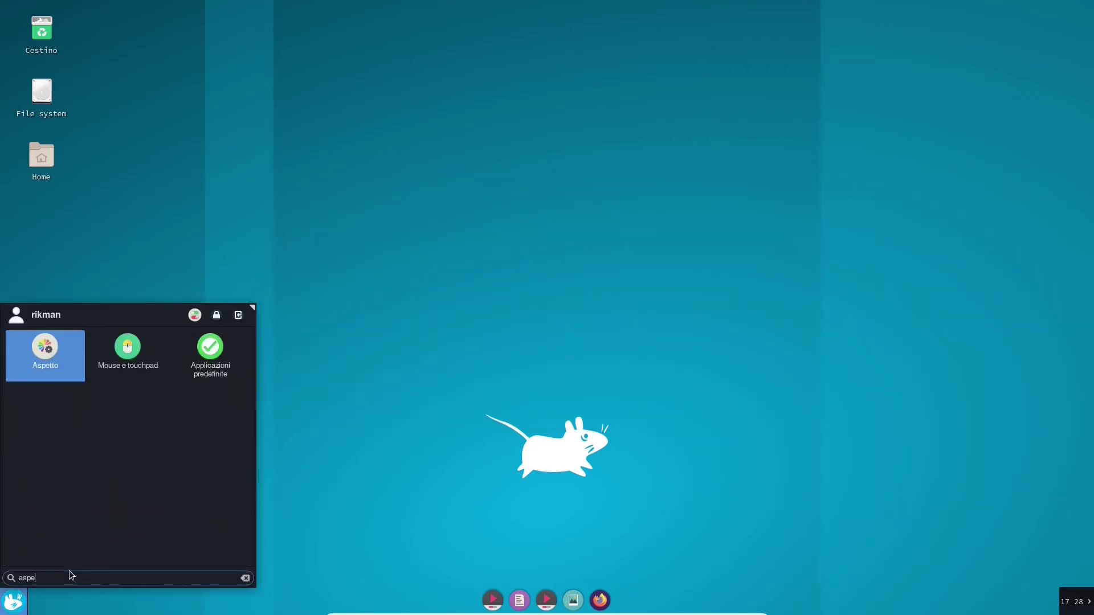
pyautogui.press('Return')
pyautogui.click(514, 165)
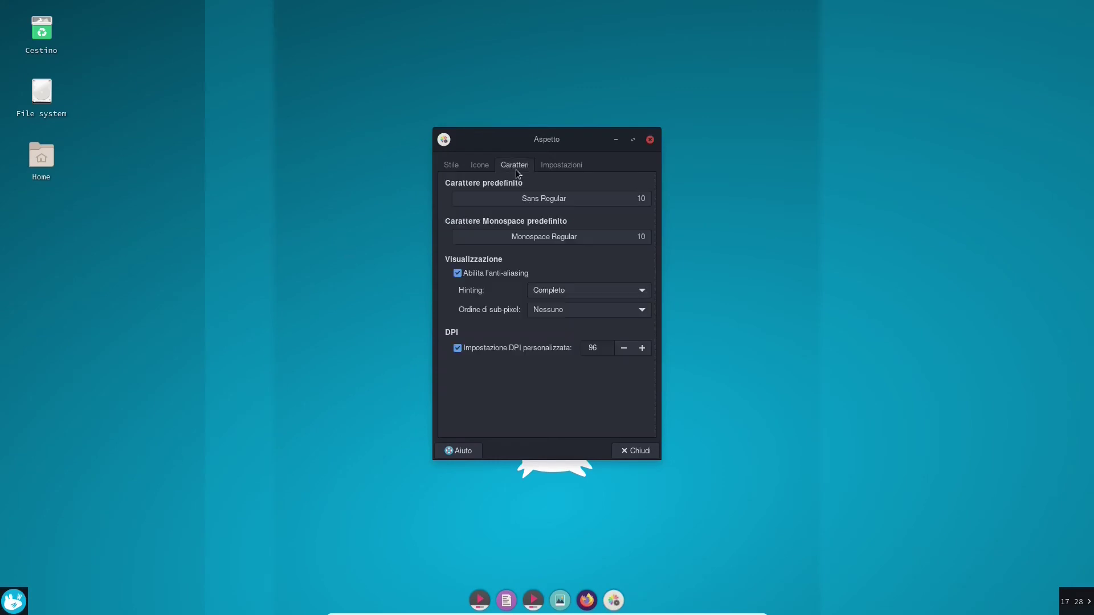
pyautogui.click(539, 193)
pyautogui.write('dro')
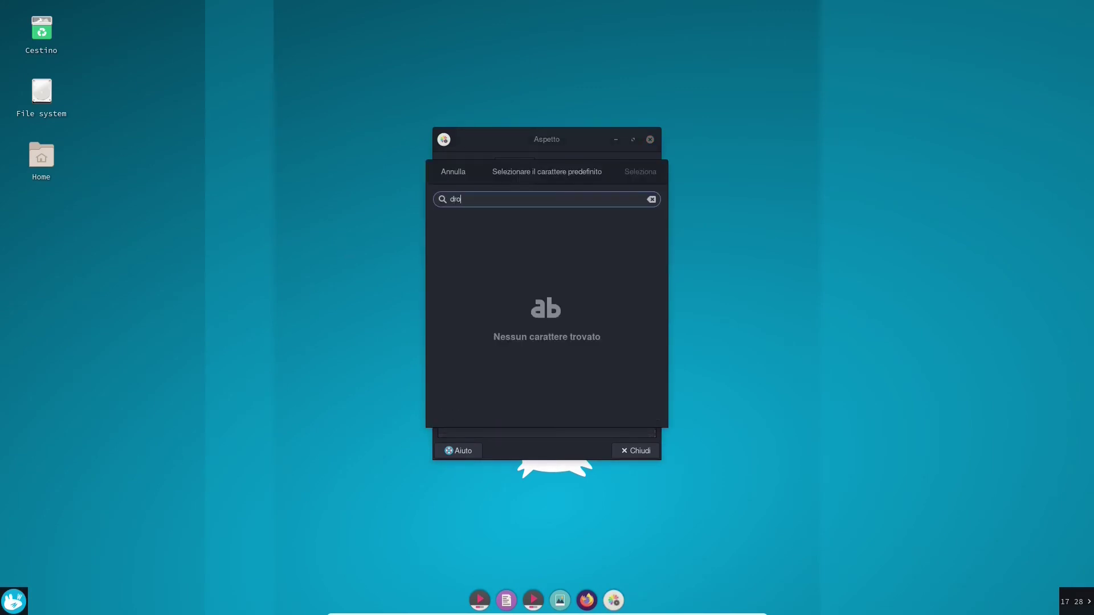
# Switch to Firefox for the Droid font package on Arch Linux and open a terminal over the search results
pyautogui.click(587, 601)
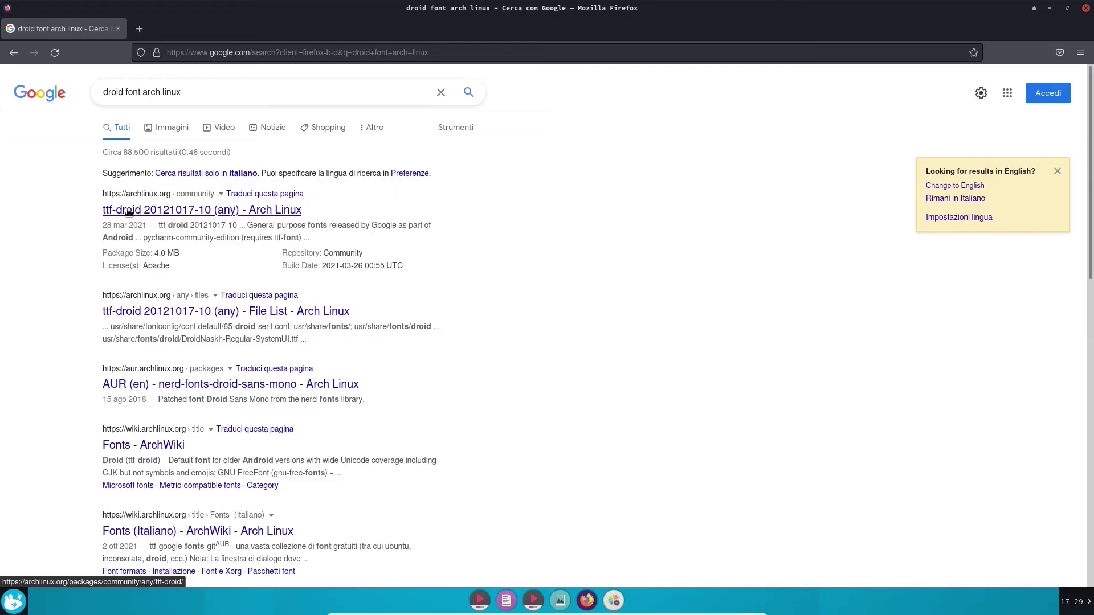
pyautogui.click(14, 602)
pyautogui.click(231, 406)
pyautogui.write('su')
pyautogui.moveTo(464, 181); pyautogui.dragTo(199, 154)
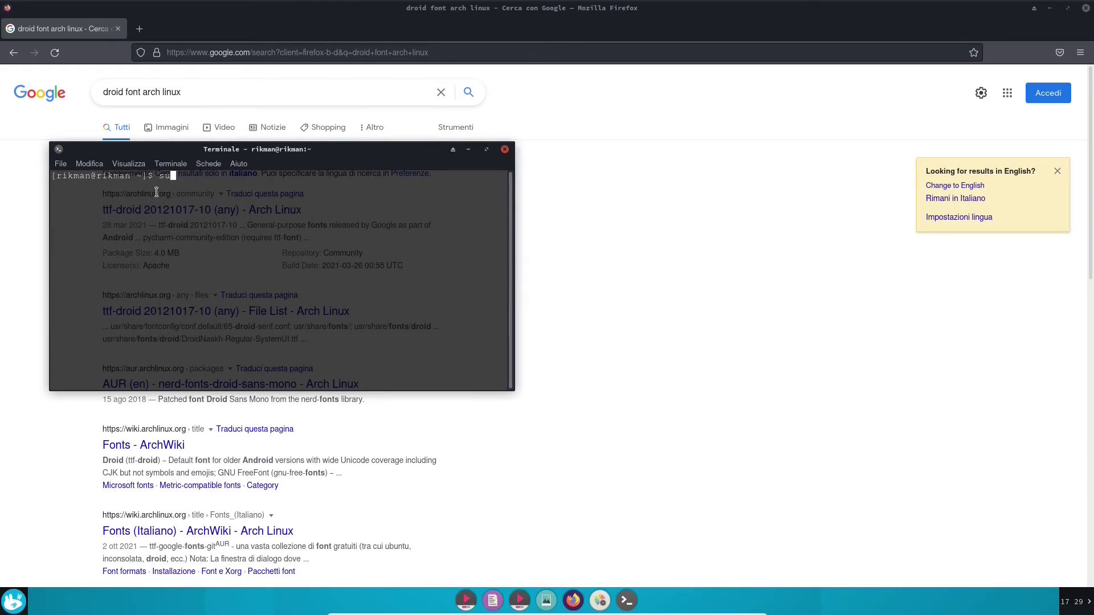
# Set the terminal font to Monospace Regular at size 15 and close the terminal preferences
pyautogui.click(84, 164)
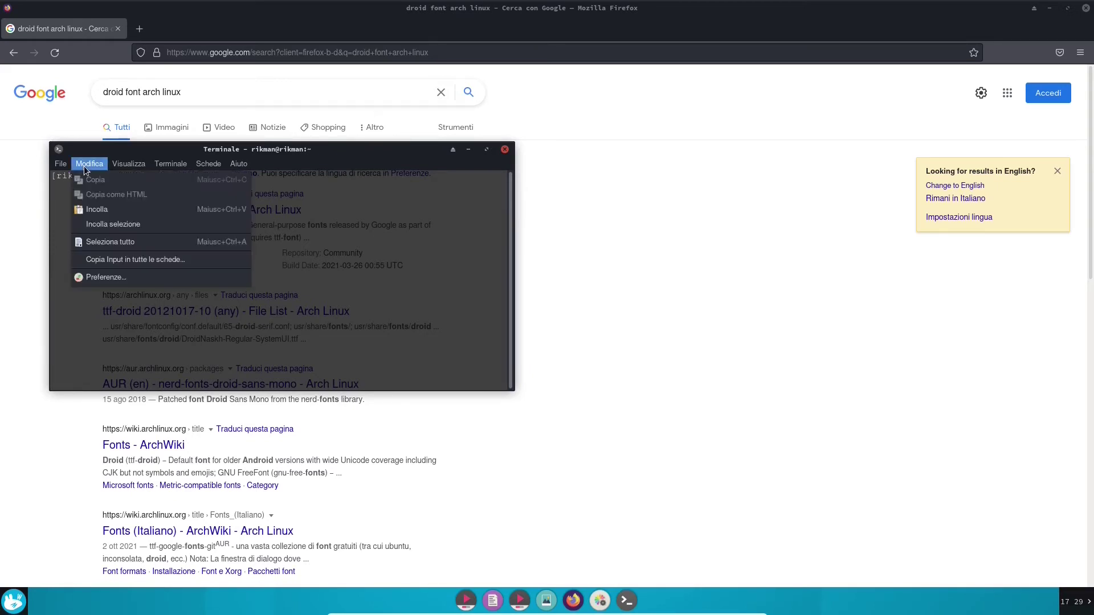
pyautogui.click(99, 276)
pyautogui.click(156, 143)
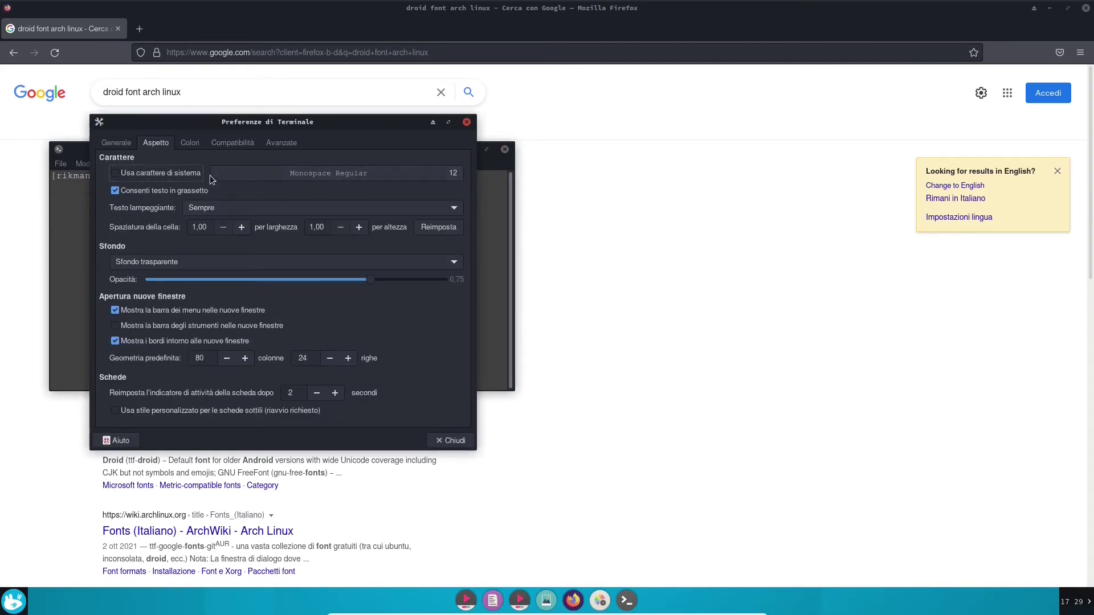
pyautogui.click(269, 175)
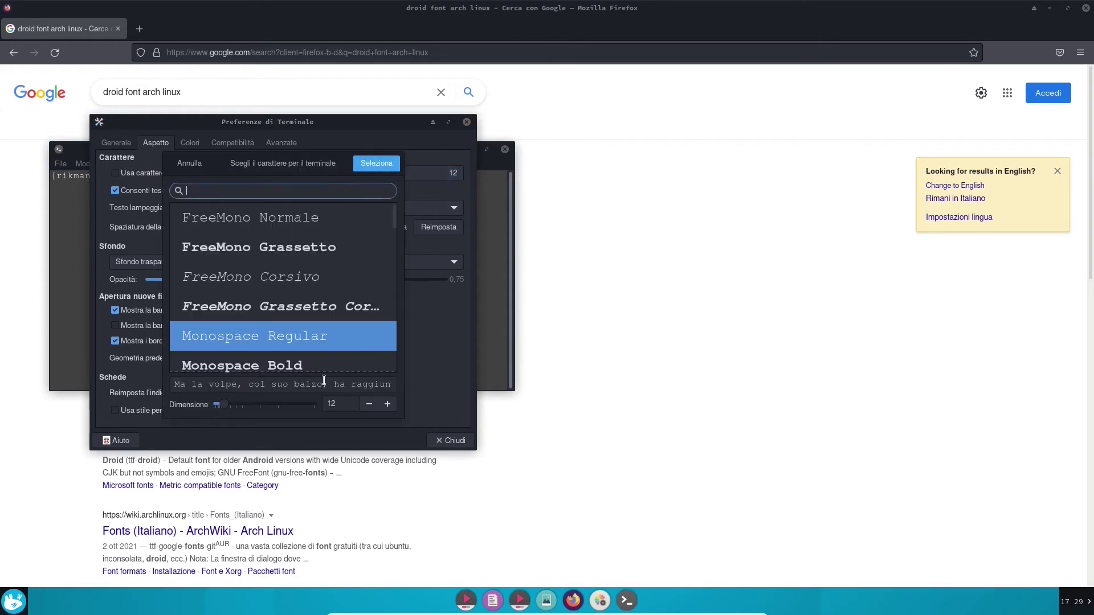
pyautogui.click(387, 404)
pyautogui.click(388, 404)
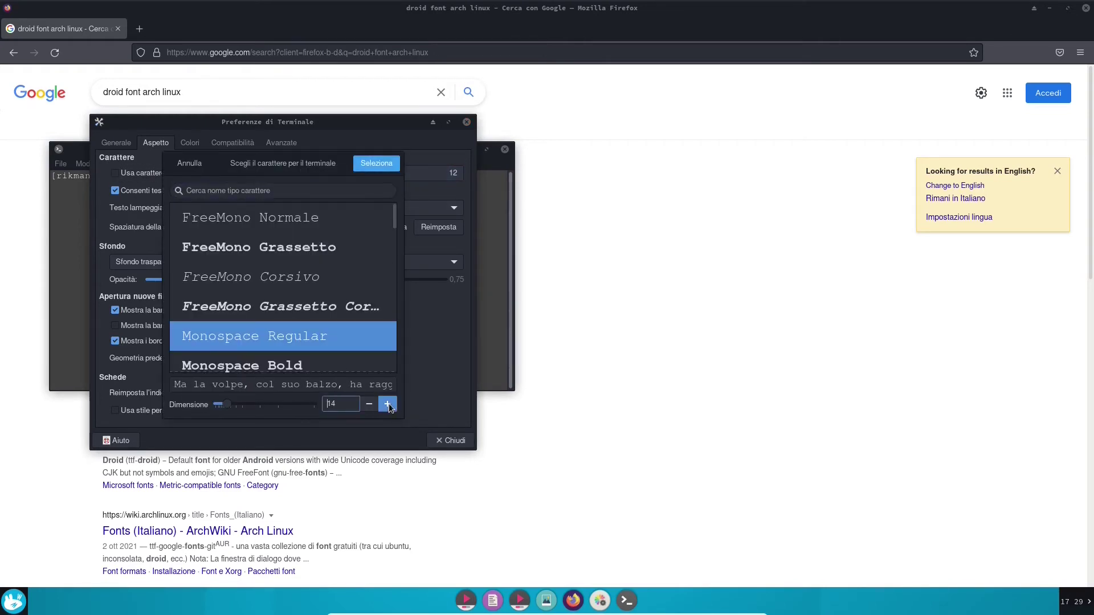
pyautogui.click(388, 405)
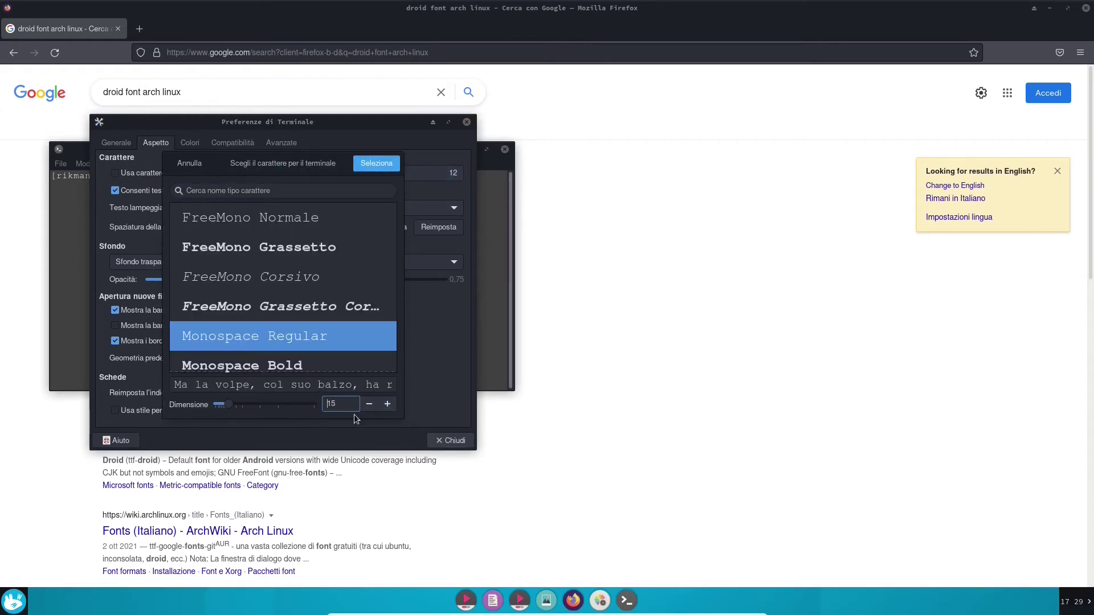
pyautogui.click(375, 163)
pyautogui.click(467, 121)
# Install the Droid fonts with sudo pacman -S ttf-droid, entering the account password and accepting the installation
pyautogui.write('su')
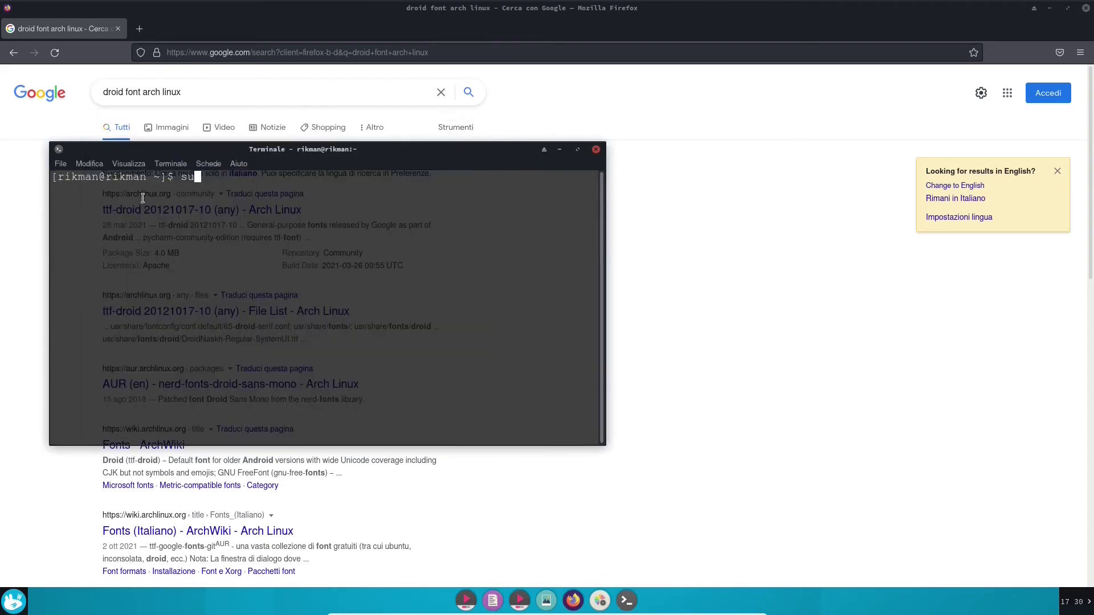
pyautogui.moveTo(255, 153); pyautogui.dragTo(605, 179)
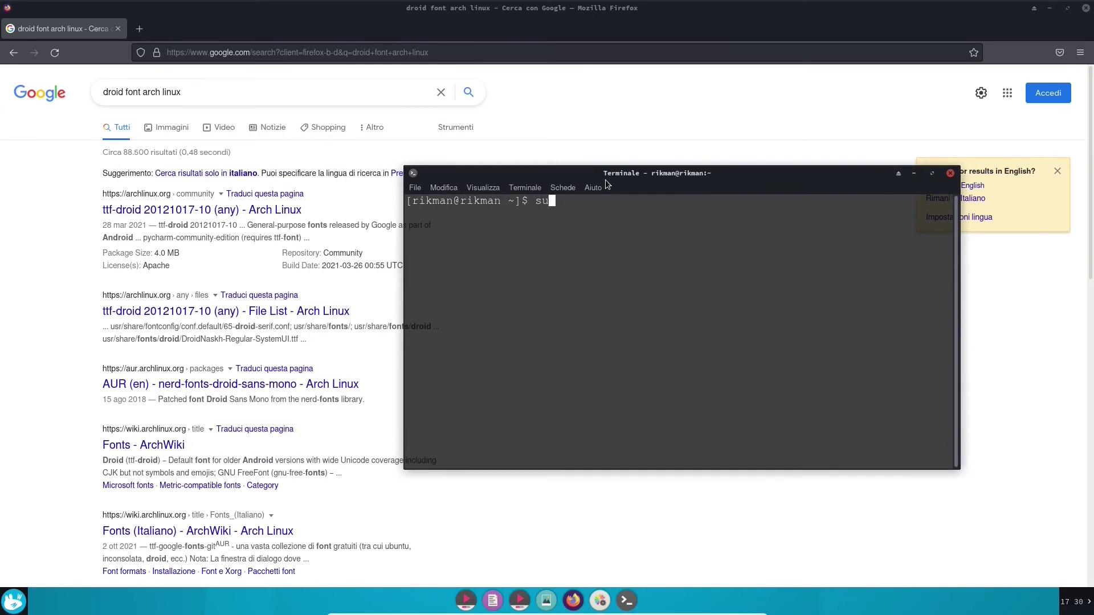
pyautogui.write('do pacman -S ttf-droid')
pyautogui.press('Return')
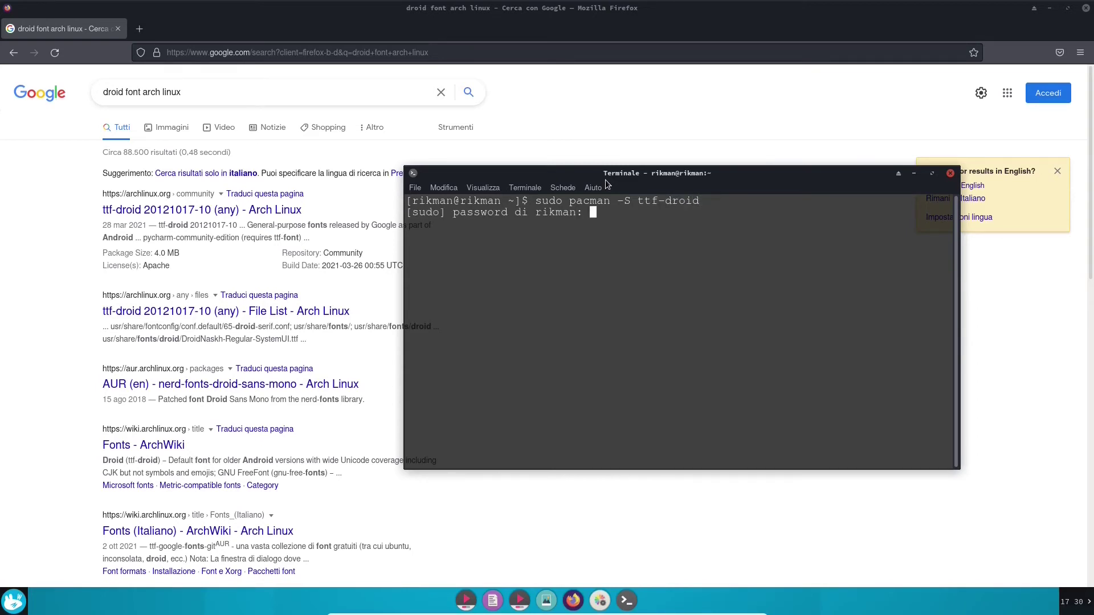
pyautogui.press('Return')
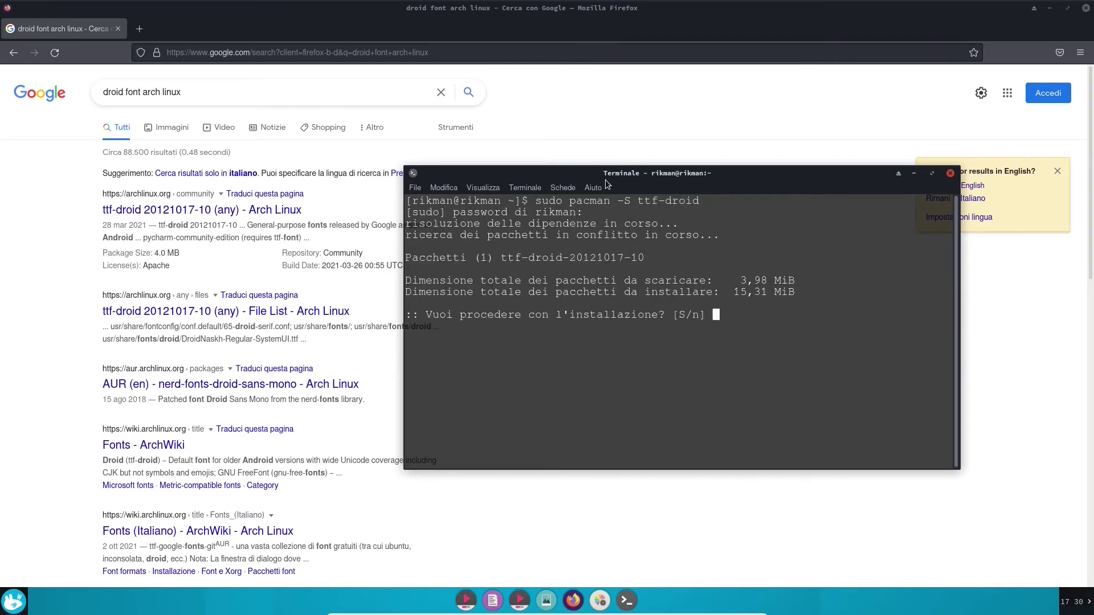
pyautogui.press('Return')
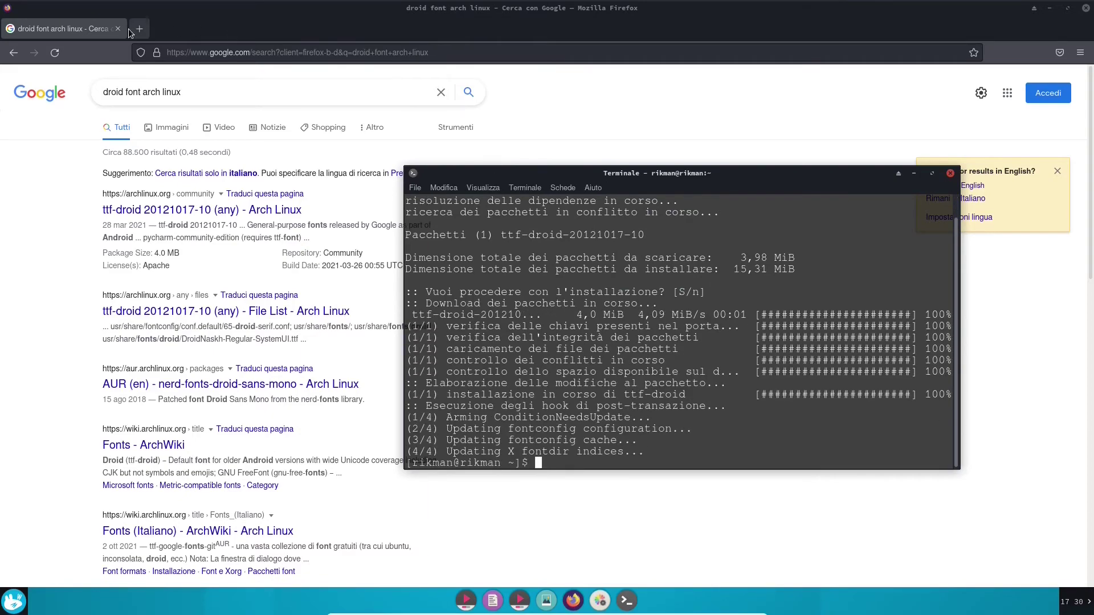
# Close the browser and the terminal, cancel the open font selection and close the Aspetto settings
pyautogui.click(117, 28)
pyautogui.click(950, 175)
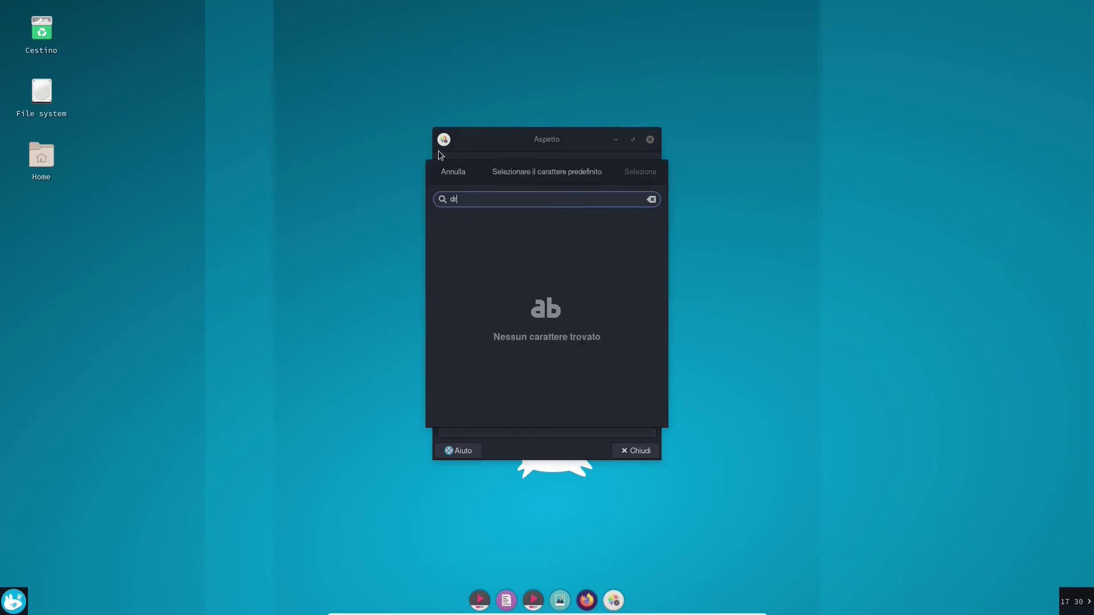
pyautogui.click(451, 172)
pyautogui.click(651, 139)
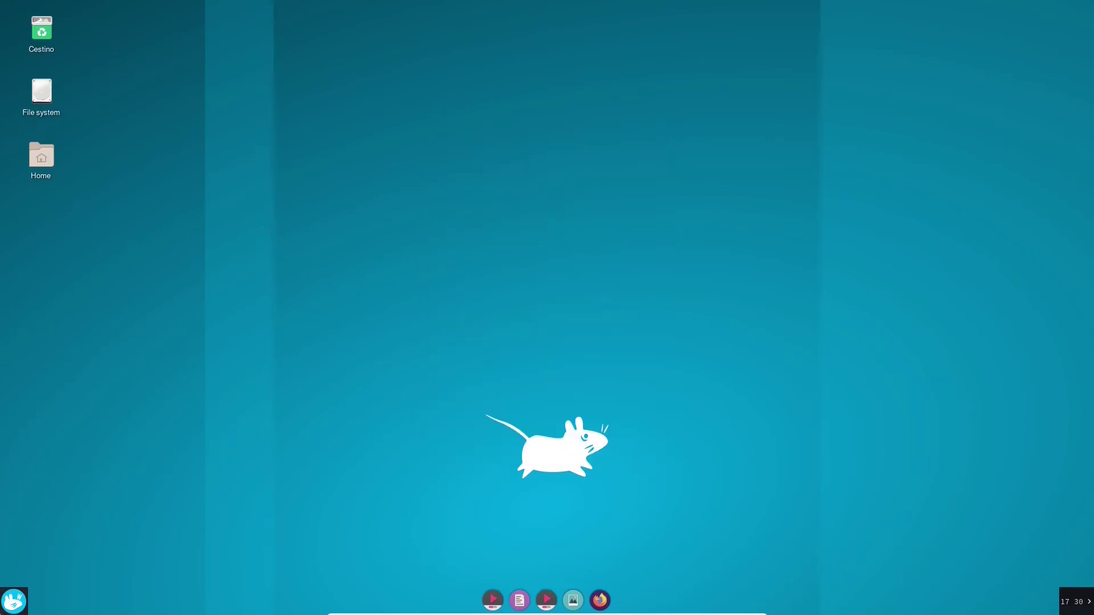
# Reopen the Aspetto settings and show the font options
pyautogui.click(13, 601)
pyautogui.write('a')
pyautogui.press('Return')
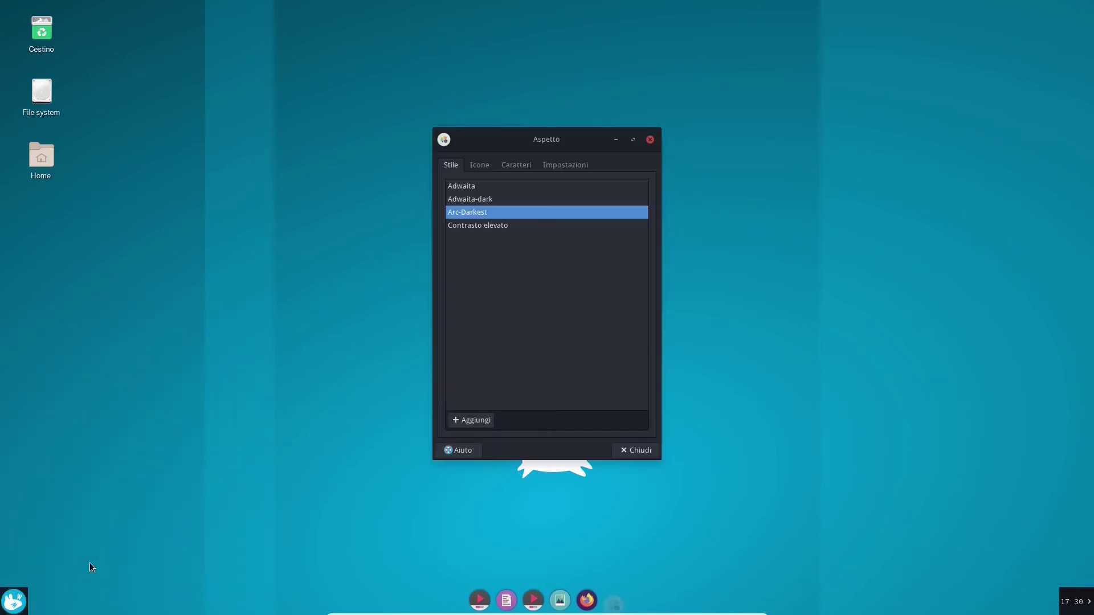
pyautogui.click(555, 166)
pyautogui.click(515, 165)
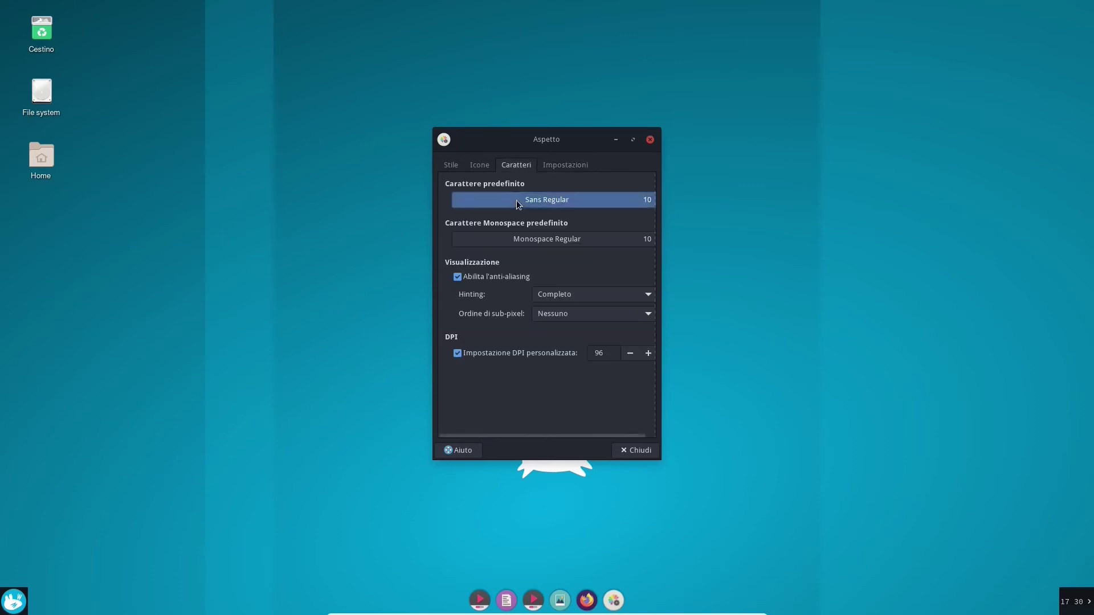
# Set the default font to Droid Sans Regular at size 10 and close the Aspetto settings
pyautogui.click(544, 198)
pyautogui.write('droi')
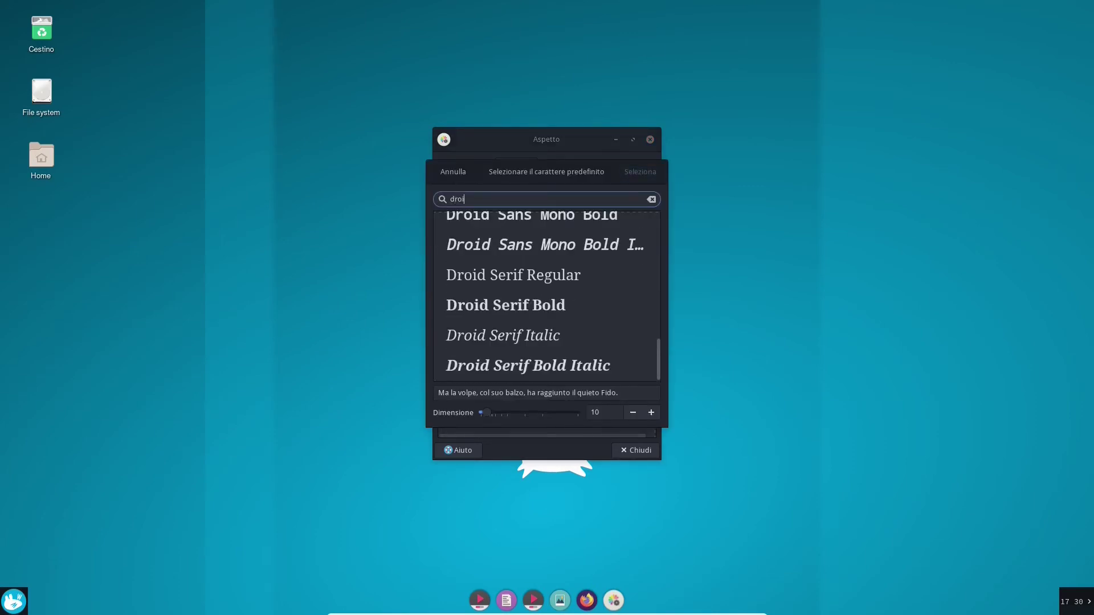
pyautogui.scroll(4, 554, 289)
pyautogui.scroll(8, 553, 287)
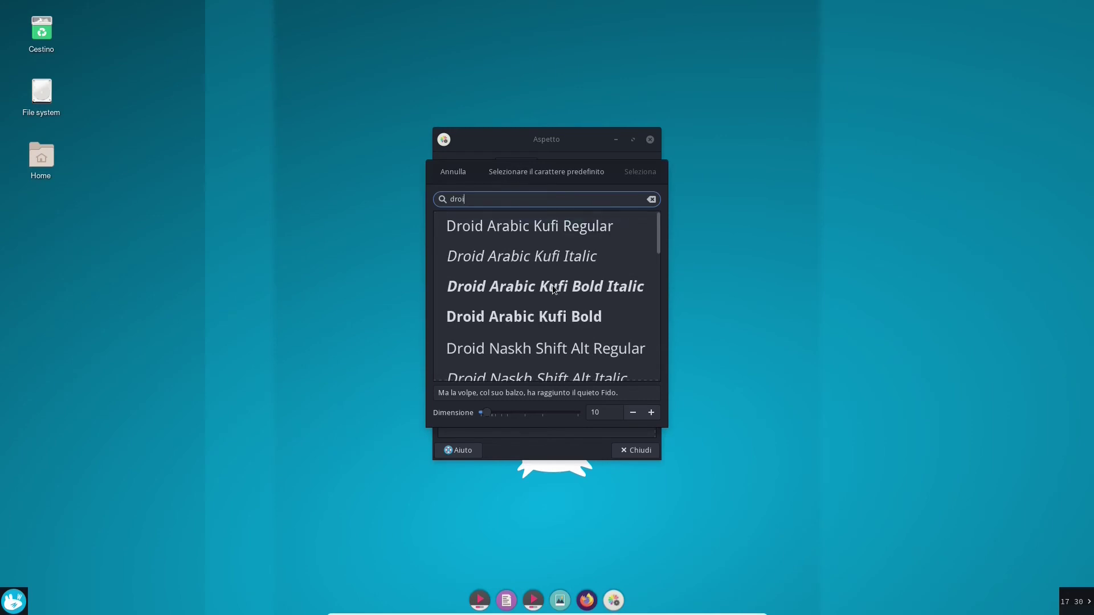
pyautogui.scroll(-5, 554, 289)
pyautogui.scroll(-1, 553, 289)
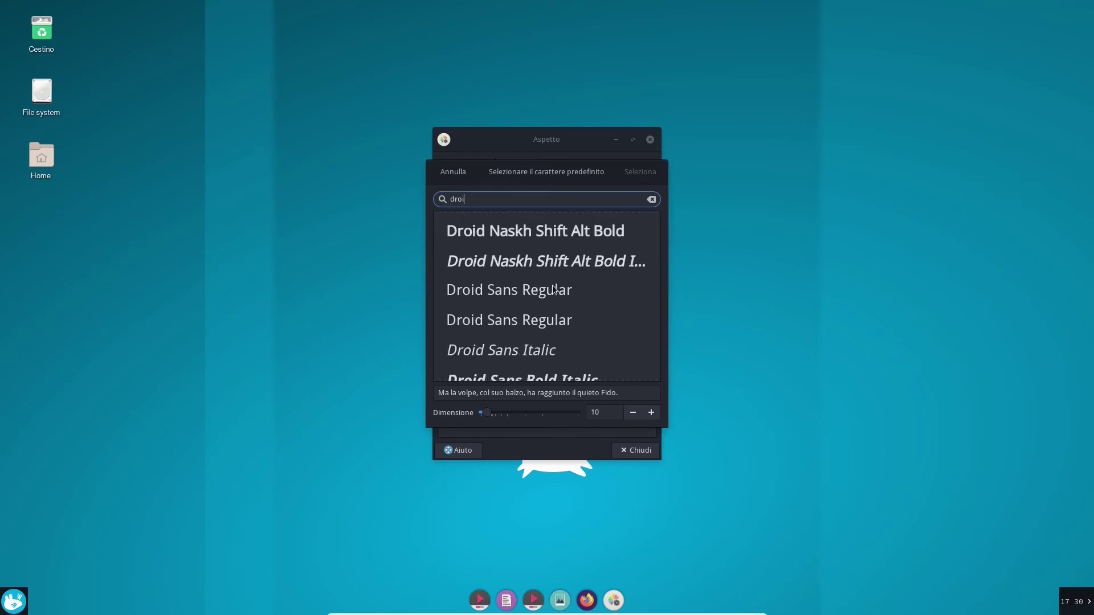
pyautogui.click(521, 294)
pyautogui.click(640, 172)
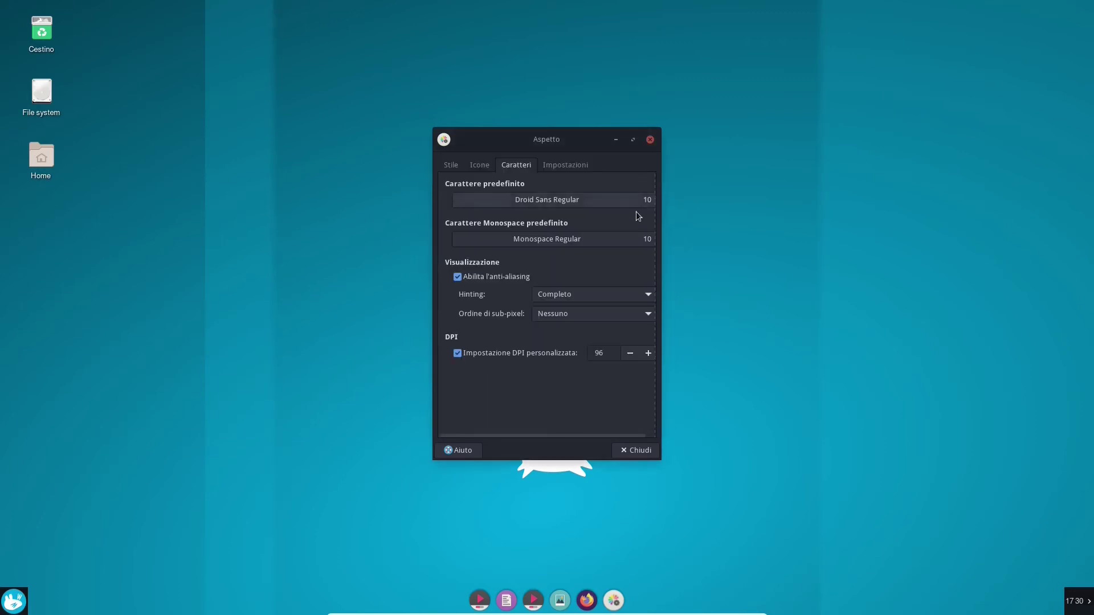
pyautogui.click(650, 139)
# Open a new terminal, set its font to Monospace Regular at size 12, and close the preferences
pyautogui.press('super')
pyautogui.click(230, 392)
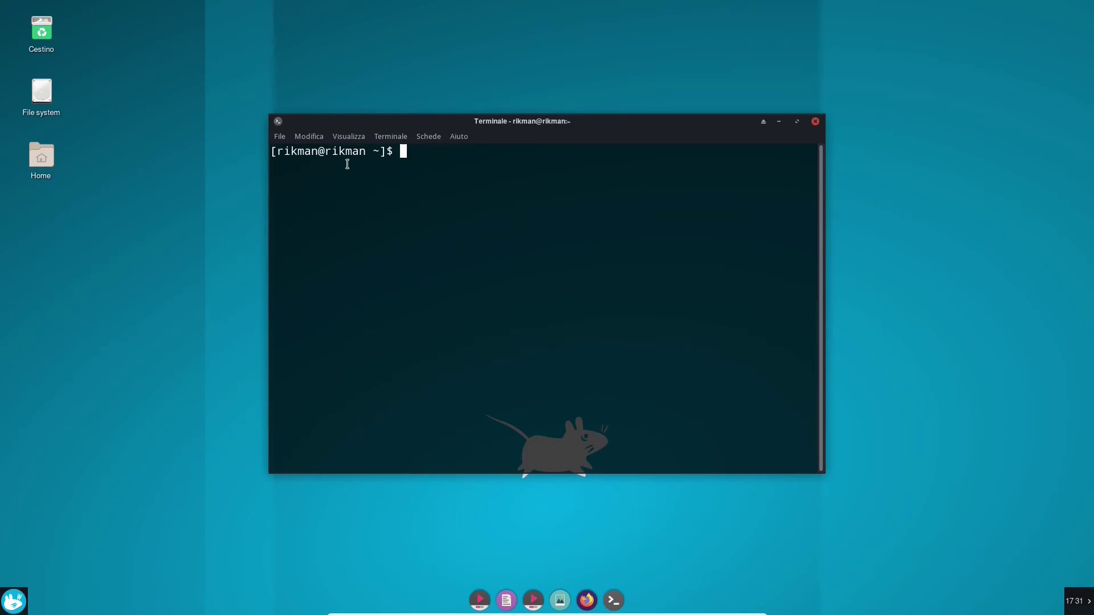
pyautogui.click(316, 138)
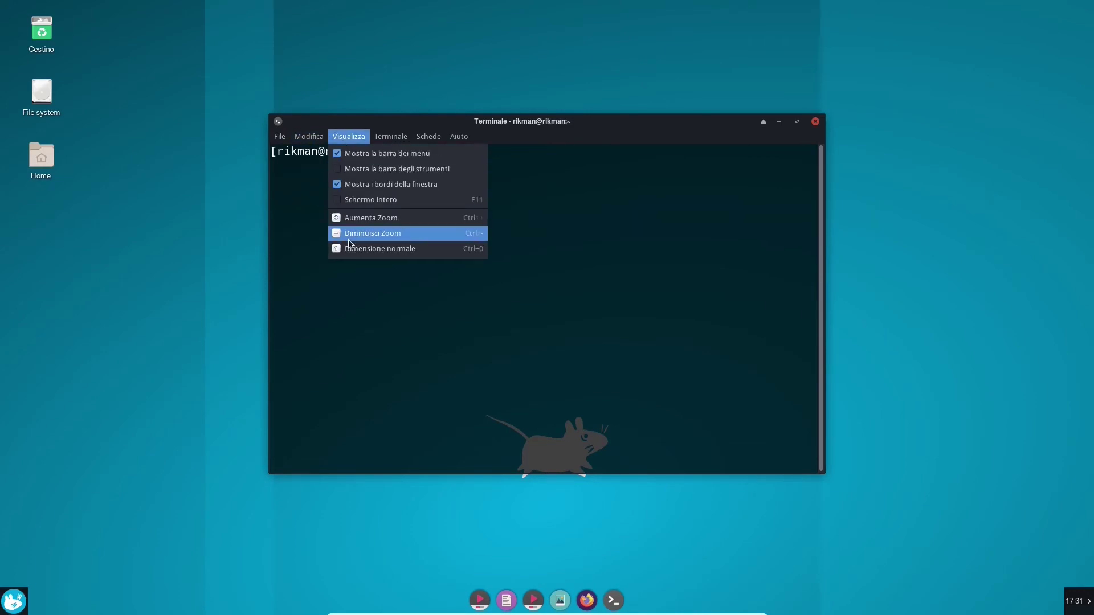
pyautogui.click(312, 255)
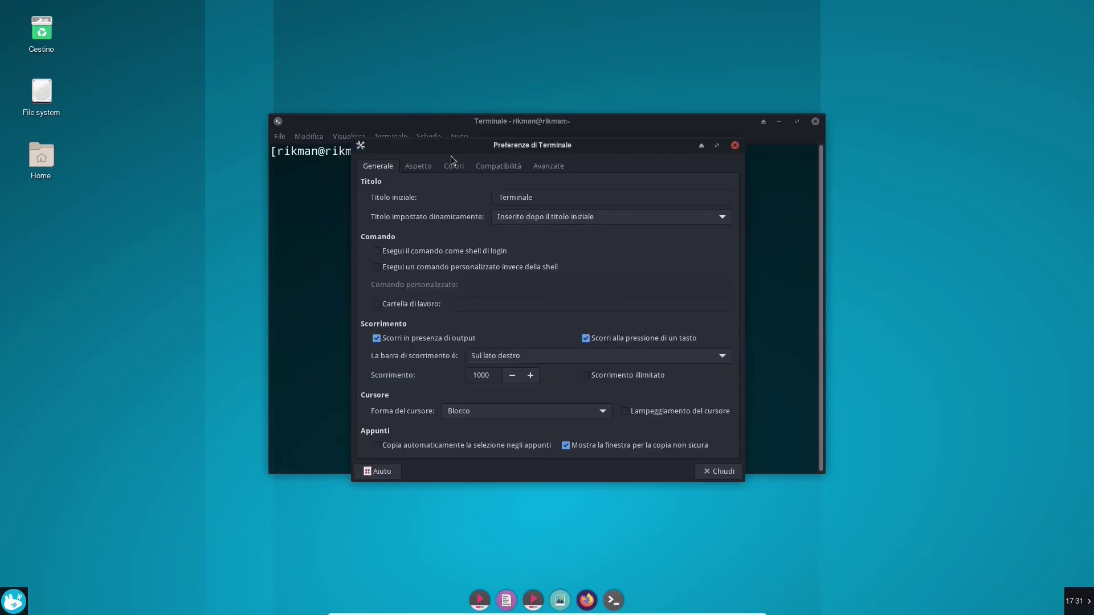
pyautogui.click(418, 166)
pyautogui.click(577, 200)
pyautogui.click(633, 437)
pyautogui.click(633, 437)
pyautogui.click(633, 437)
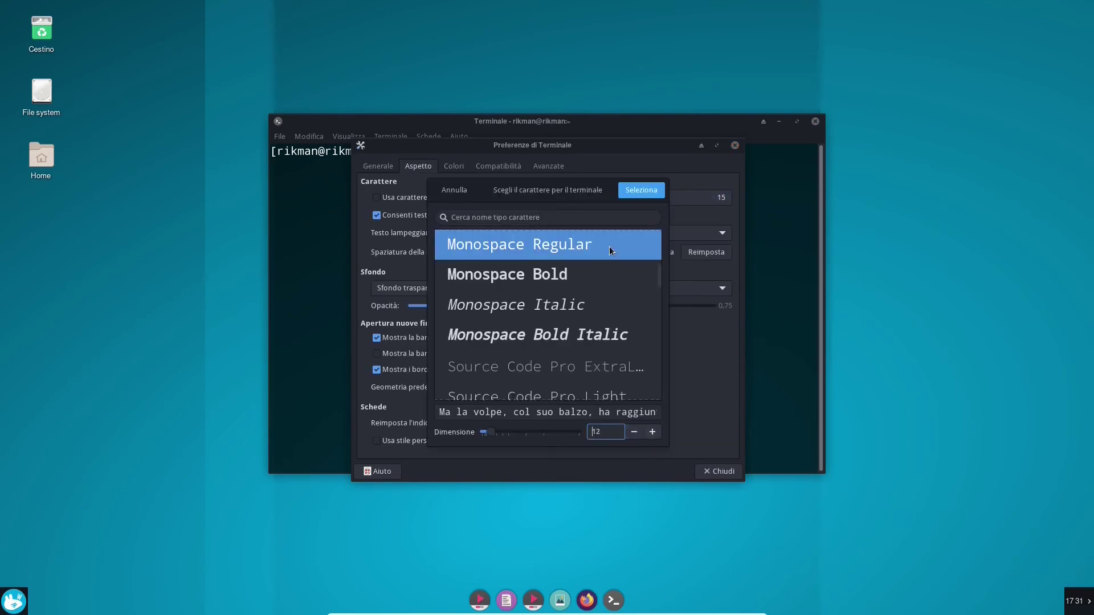
pyautogui.click(641, 190)
pyautogui.click(731, 470)
# Check the terminal's look with the new font by moving, closing and reopening it, and close it again
pyautogui.moveTo(511, 122); pyautogui.dragTo(537, 143)
pyautogui.click(749, 141)
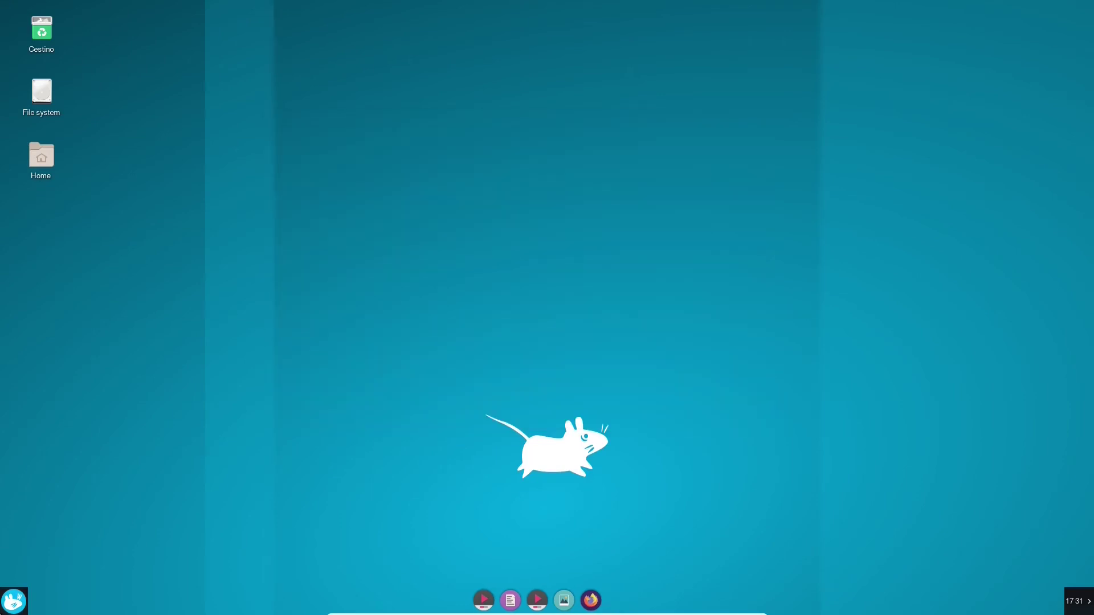
pyautogui.click(14, 601)
pyautogui.click(234, 392)
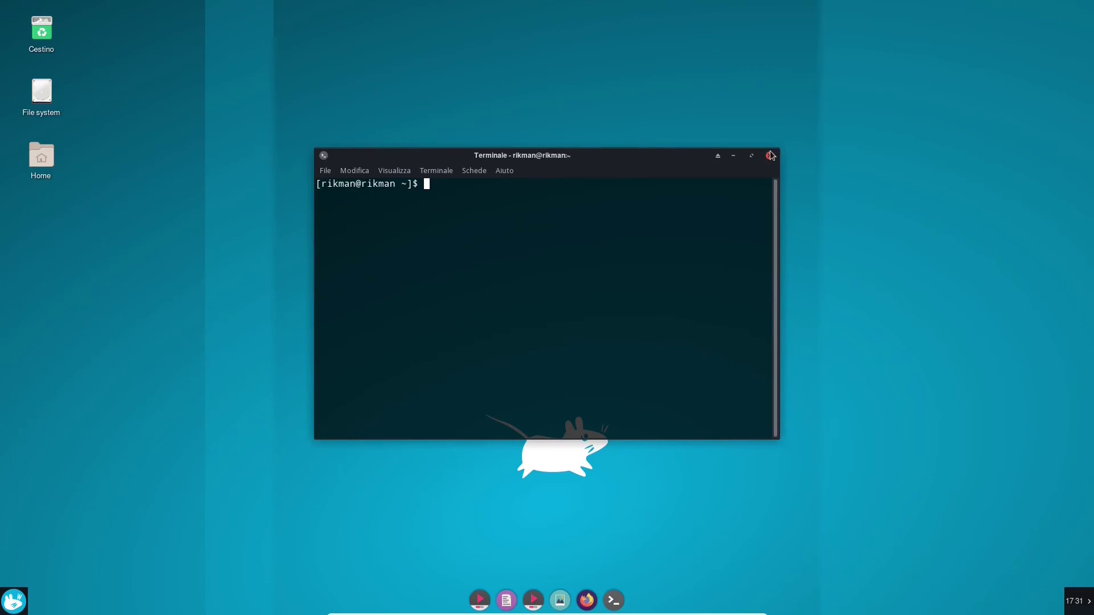
pyautogui.click(769, 155)
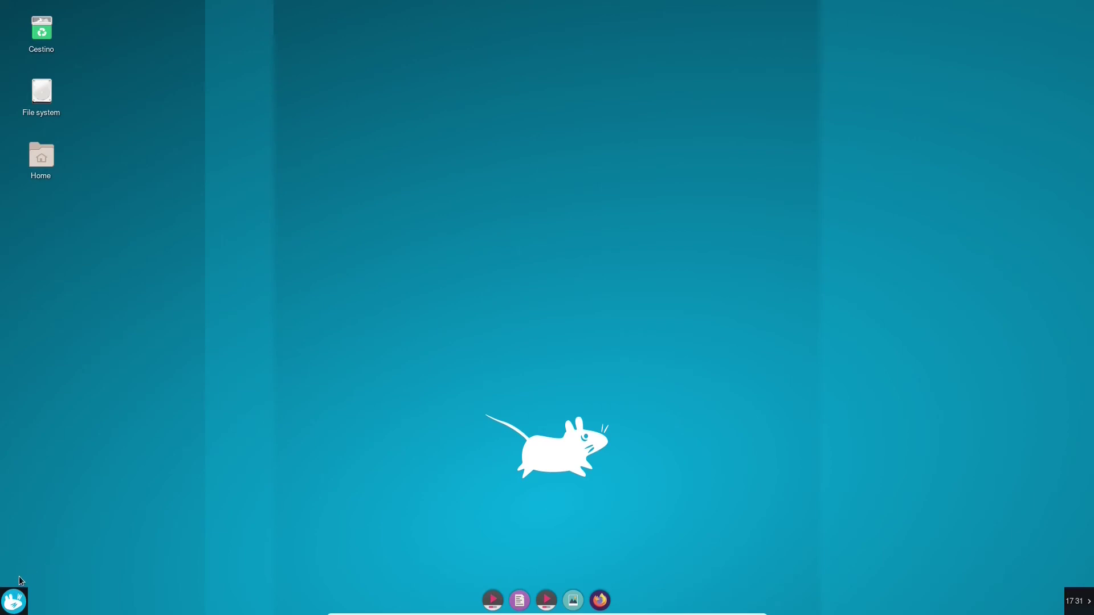
# Open the Tastiera settings and show the application shortcuts
pyautogui.click(14, 602)
pyautogui.write('tast')
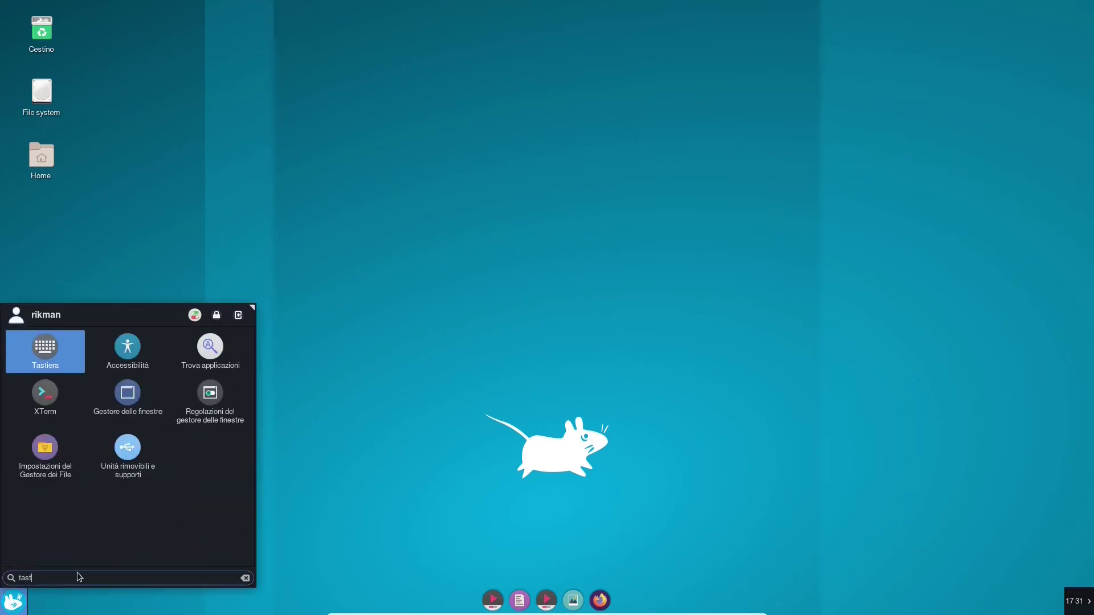
pyautogui.press('Return')
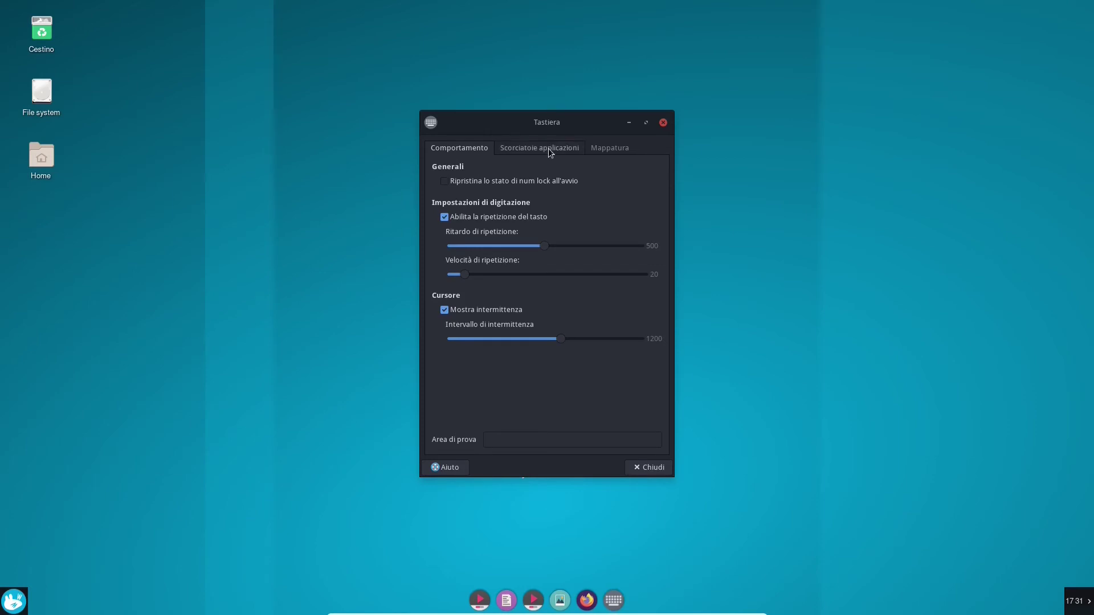
pyautogui.click(551, 153)
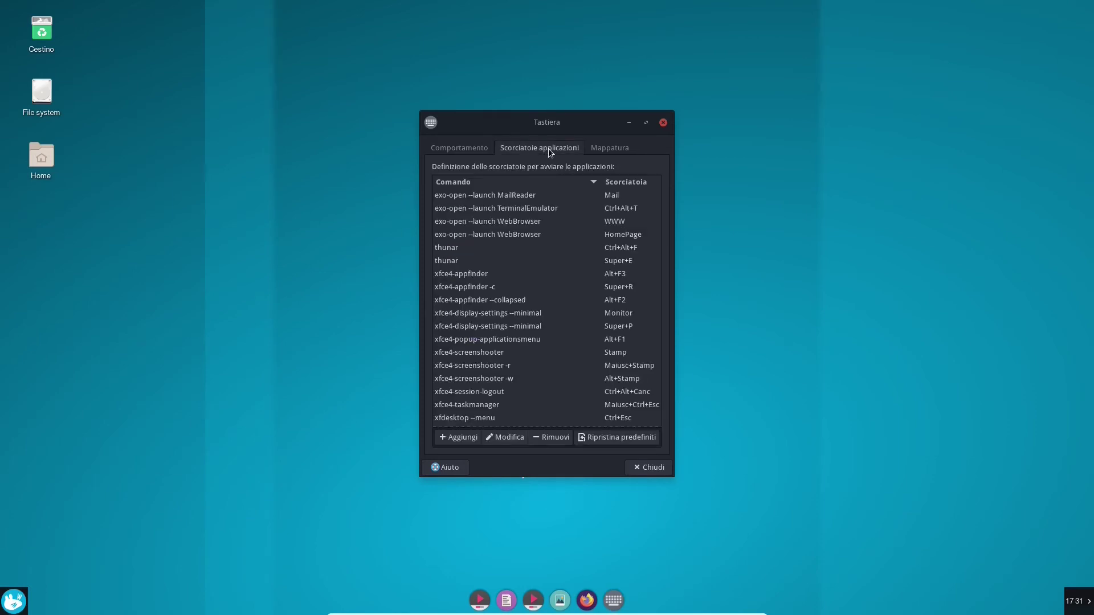
# Add a shortcut for the command "xfce4-terminal --drop-down --hide-menubar", assign it to F1, and close the keyboard settings
pyautogui.click(454, 439)
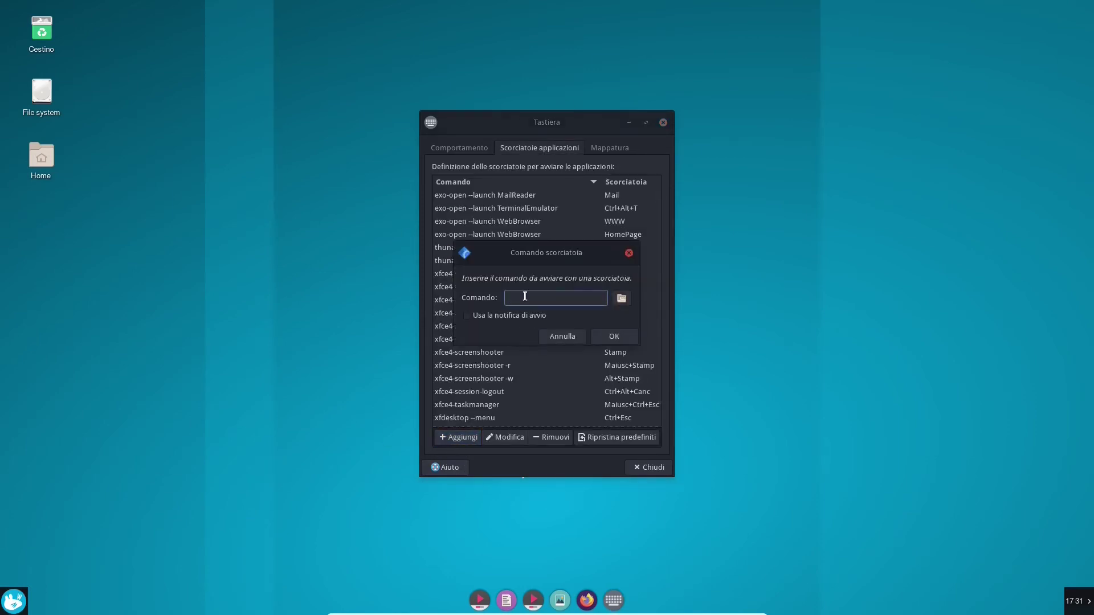
pyautogui.moveTo(539, 252); pyautogui.dragTo(291, 250)
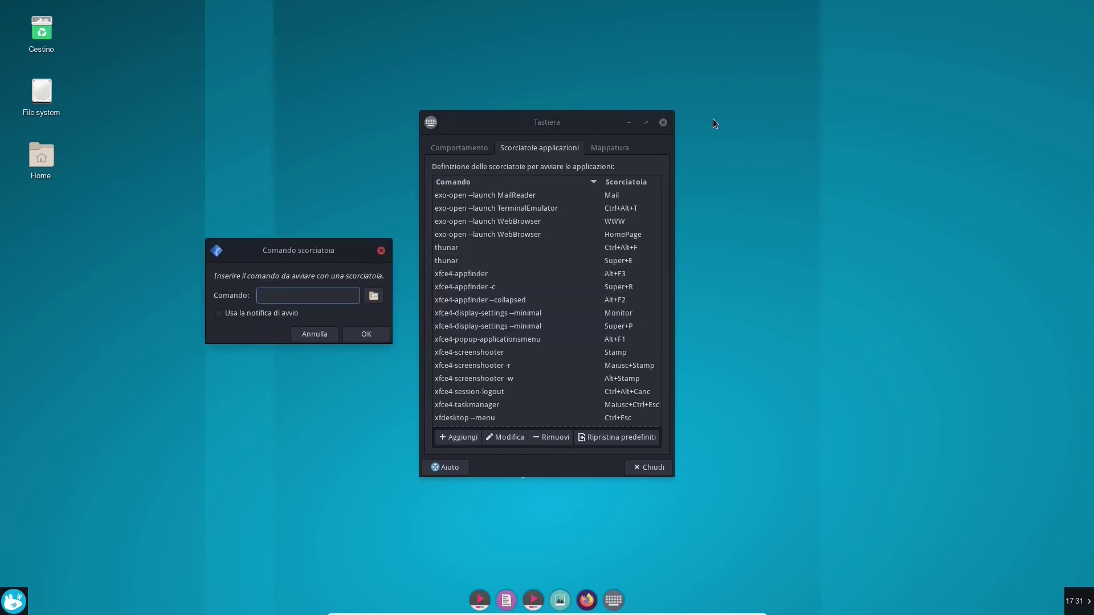
pyautogui.moveTo(298, 248); pyautogui.dragTo(792, 256)
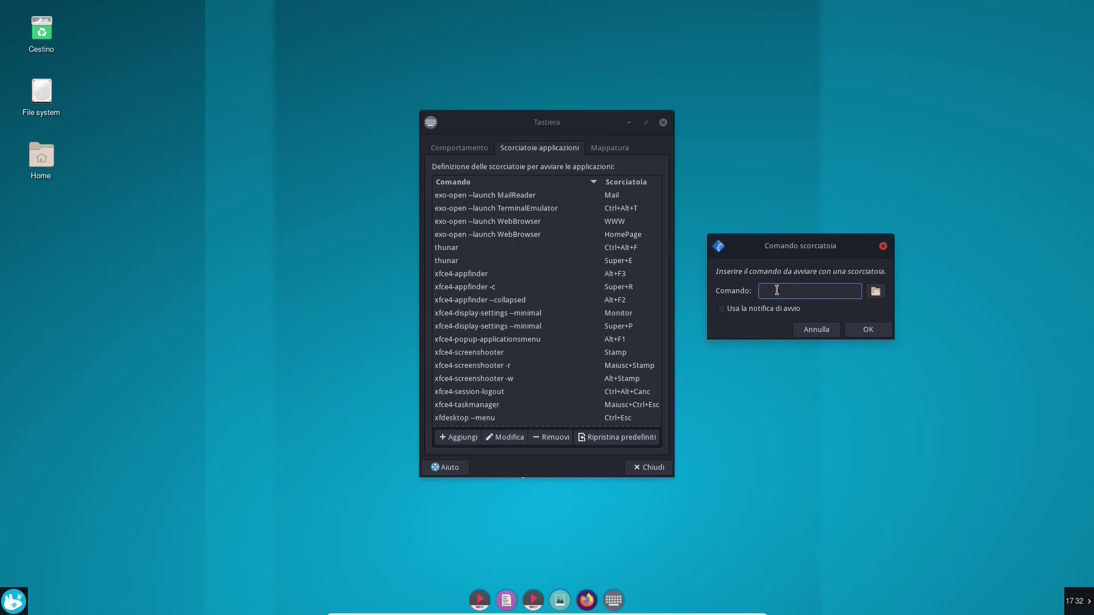
pyautogui.write('xf')
pyautogui.write('n ')
pyautogui.write('--hide')
pyautogui.write('-menubar')
pyautogui.click(868, 329)
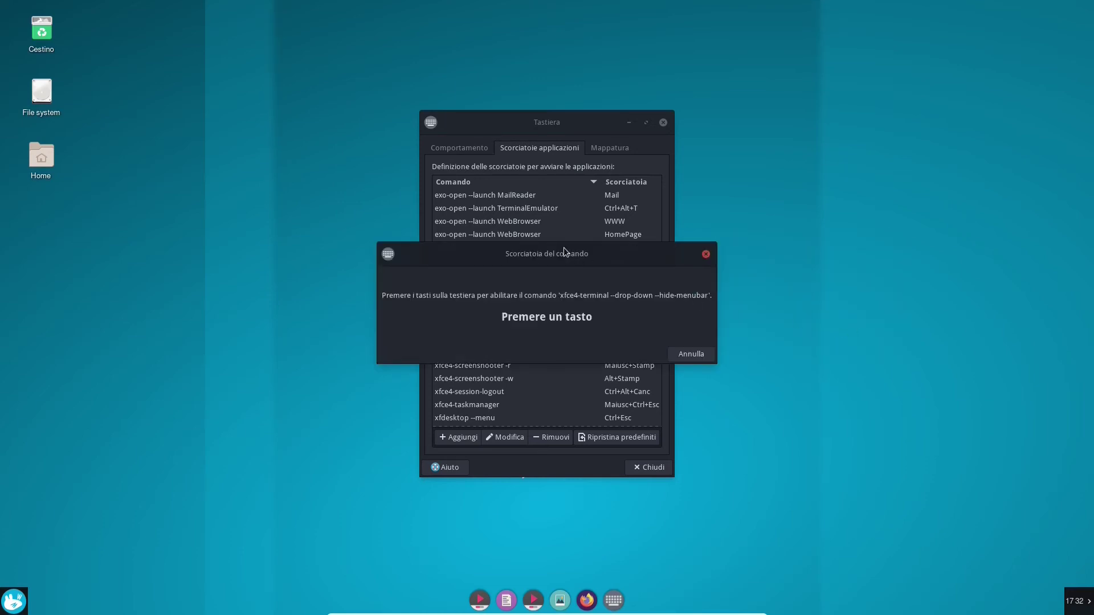
pyautogui.press('F1')
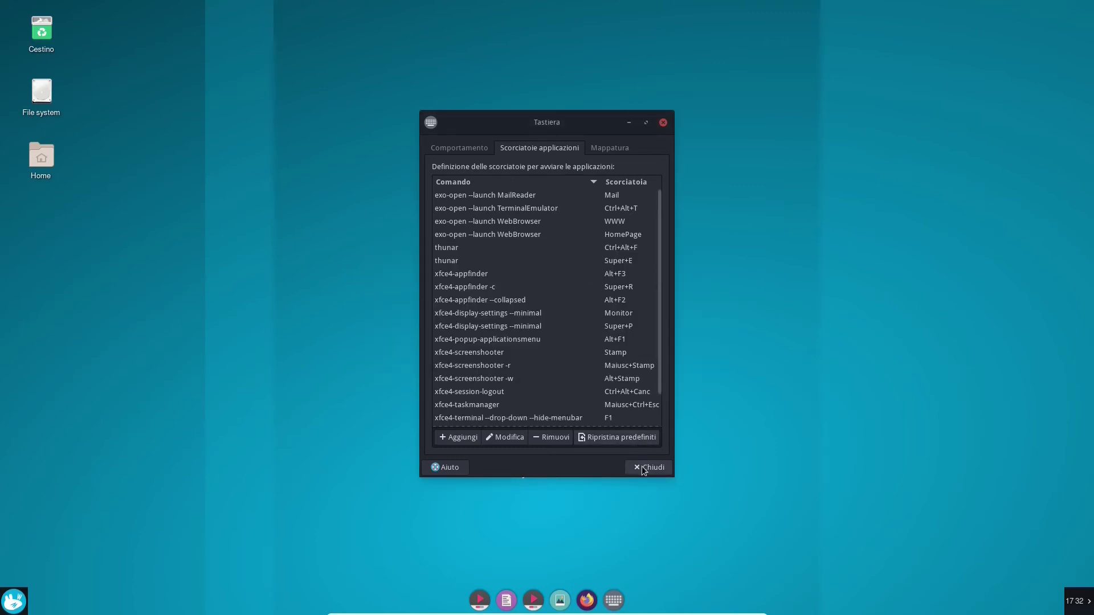
pyautogui.click(643, 467)
# Open the drop-down terminal, turn off "Mostra sempre le schede" in its preferences, and exit the terminal
pyautogui.press('F1')
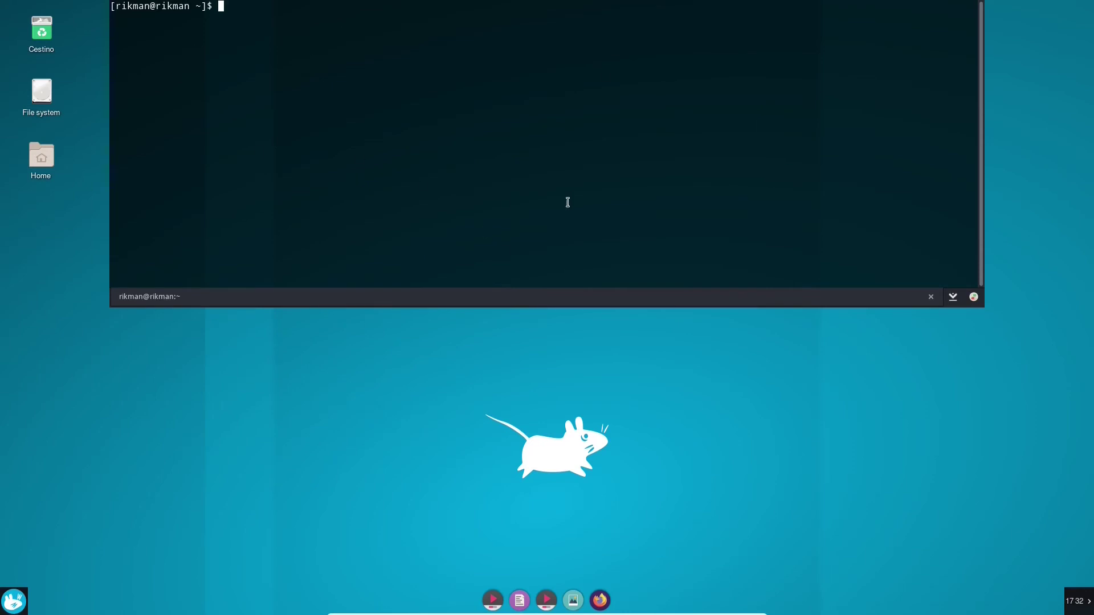
pyautogui.rightClick(138, 297)
pyautogui.click(271, 243)
pyautogui.rightClick(413, 173)
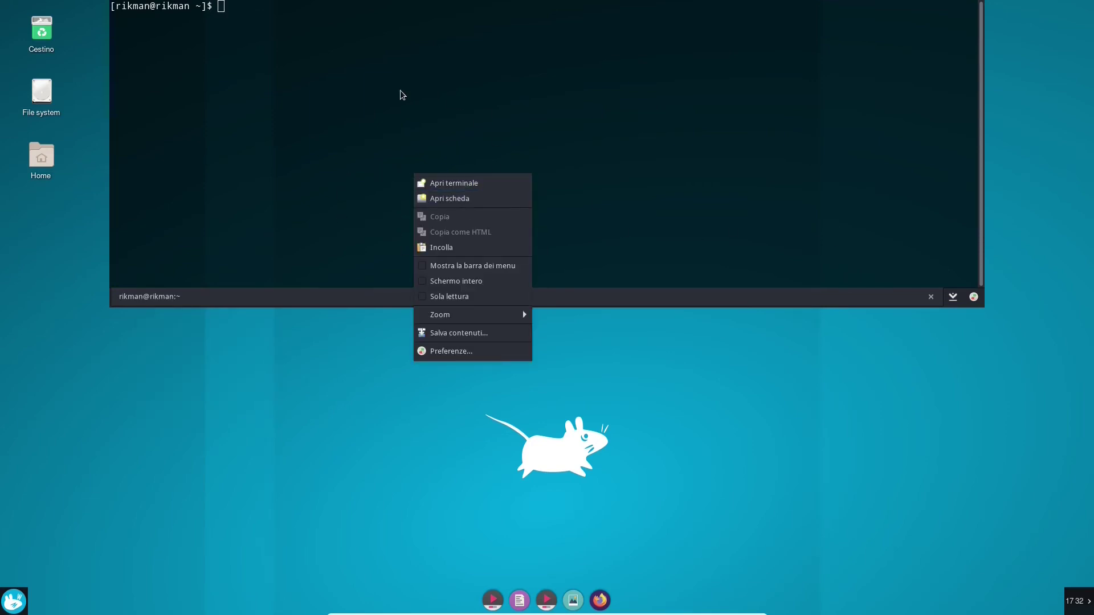
pyautogui.click(434, 351)
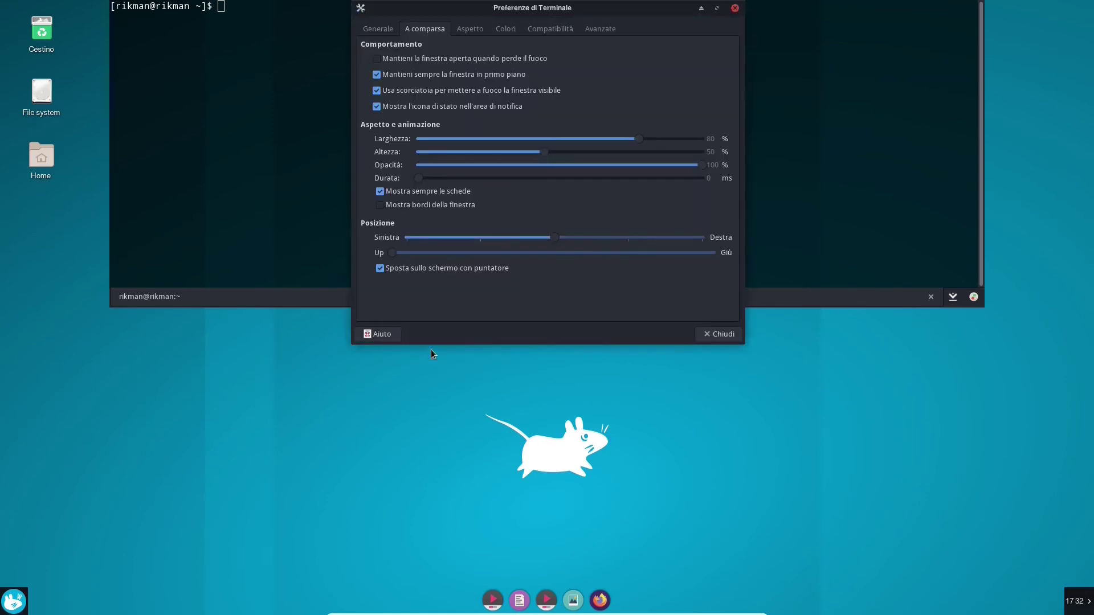
pyautogui.click(407, 190)
pyautogui.click(728, 335)
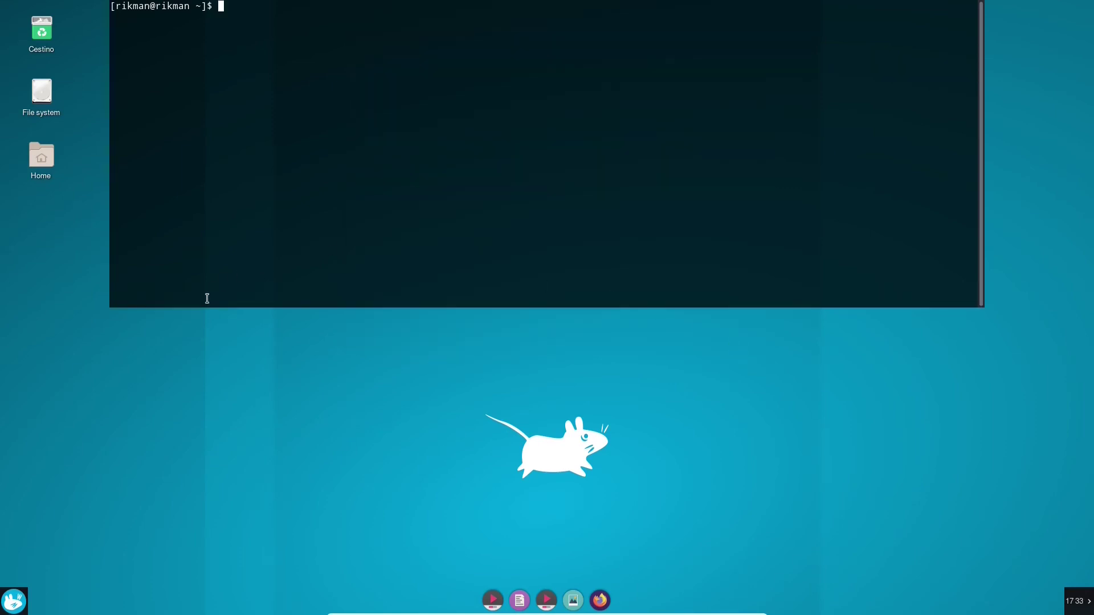
pyautogui.write('exit')
pyautogui.press('Return')
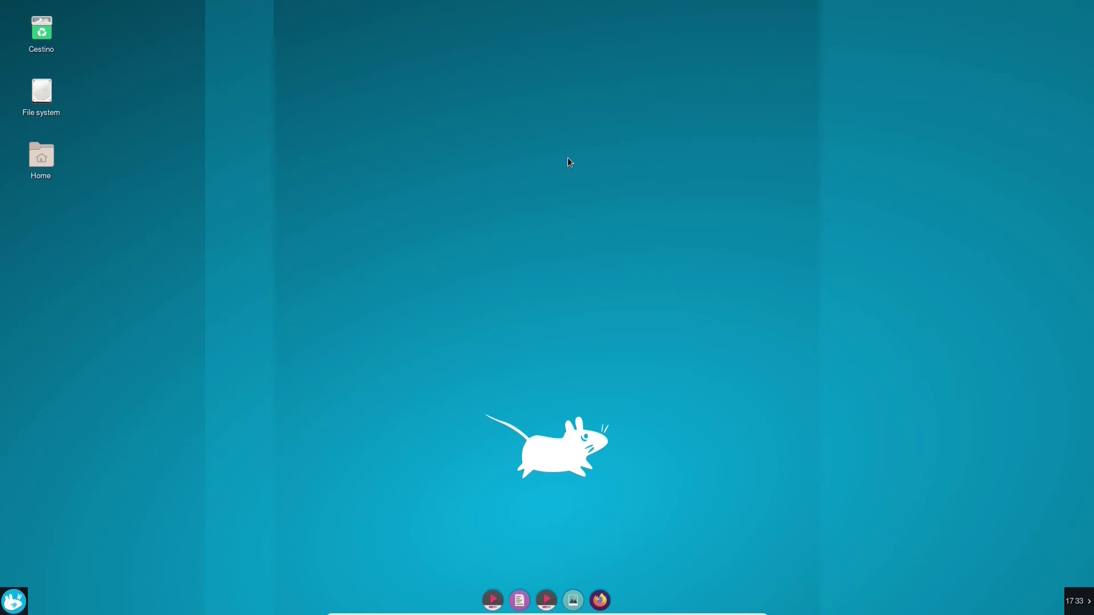
# Open the desktop settings and set the green clover image from the xfce folder as the wallpaper
pyautogui.rightClick(569, 181)
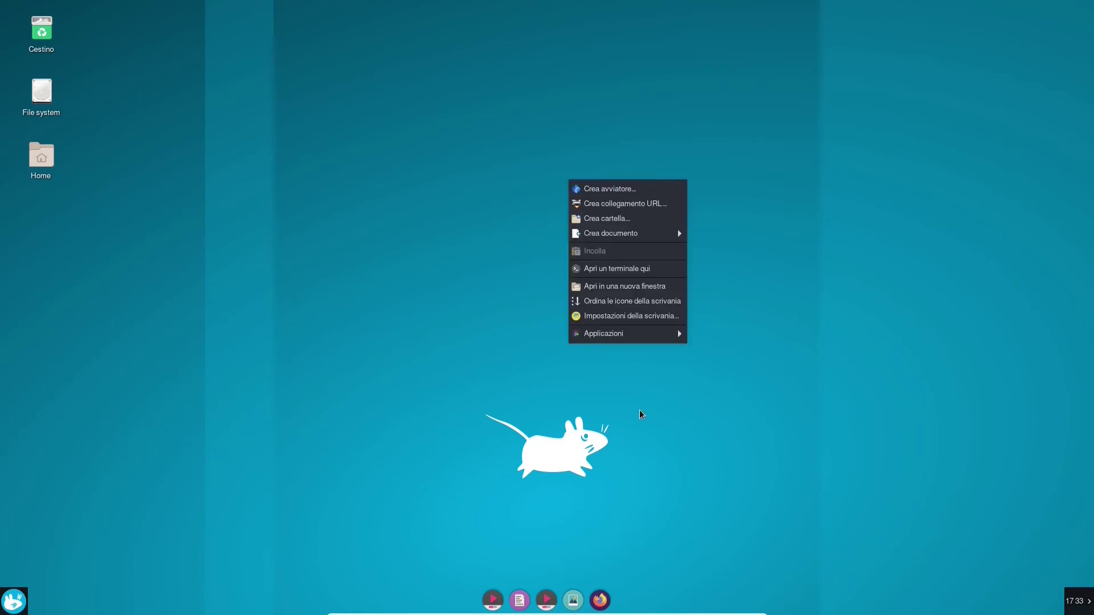
pyautogui.click(617, 317)
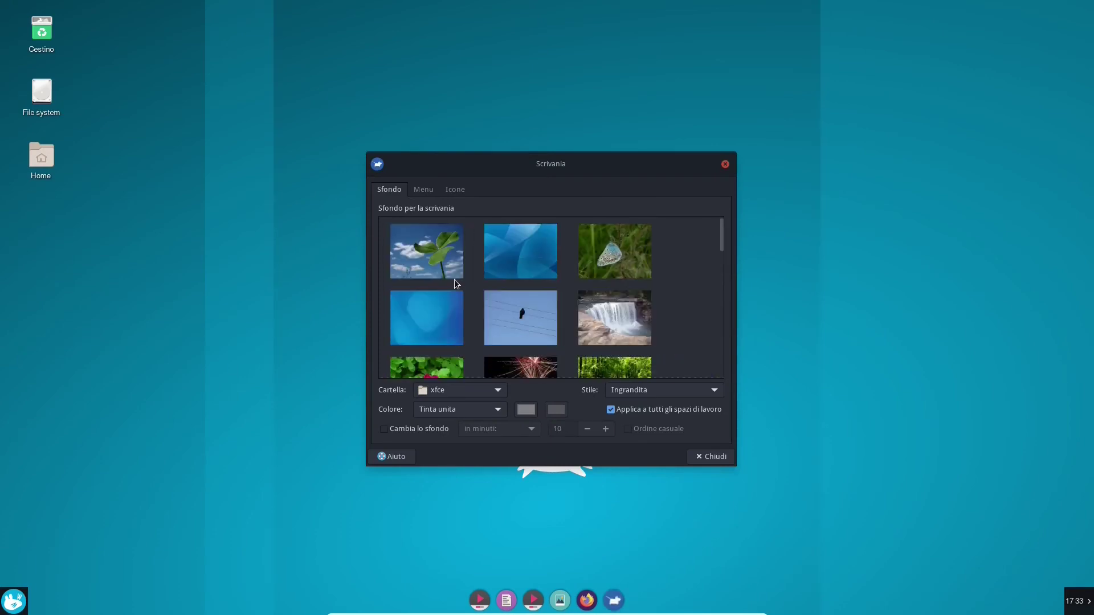
pyautogui.click(448, 259)
pyautogui.click(511, 267)
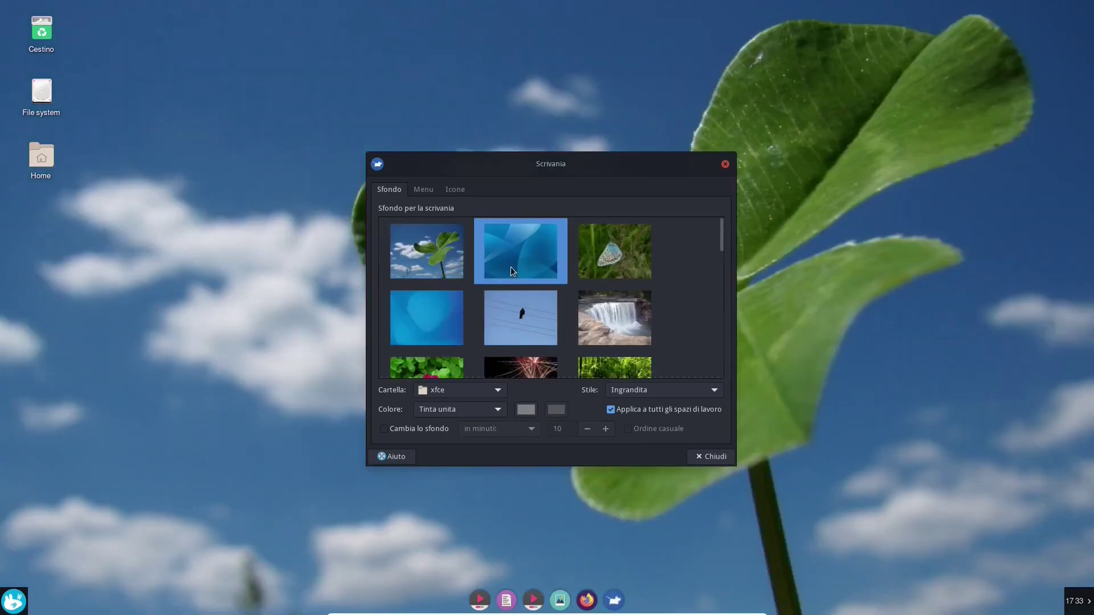
pyautogui.click(591, 262)
pyautogui.click(430, 259)
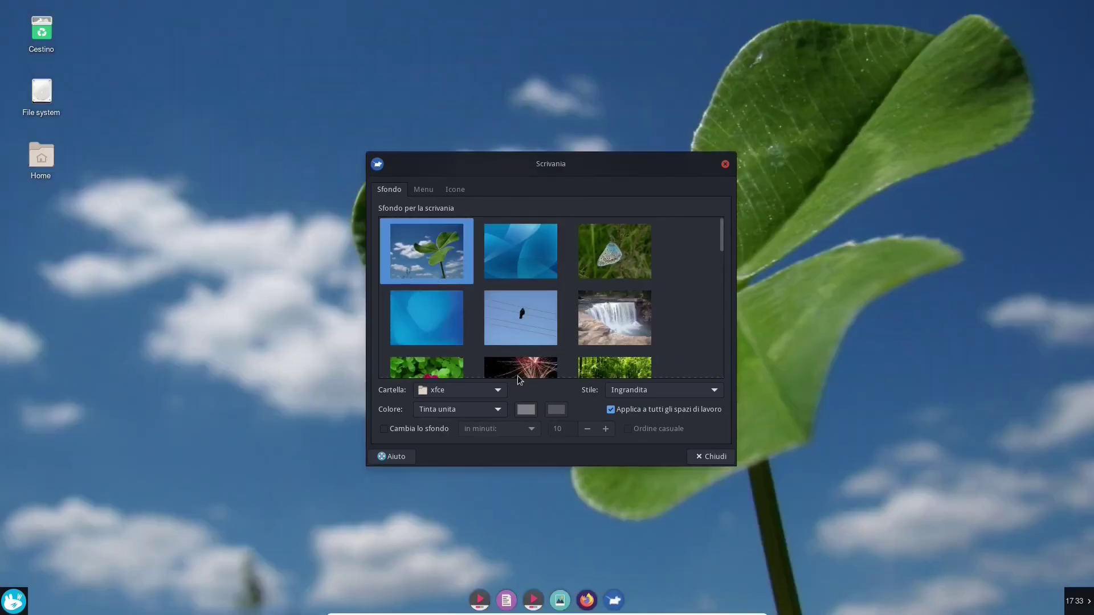
pyautogui.moveTo(640, 160); pyautogui.dragTo(716, 105)
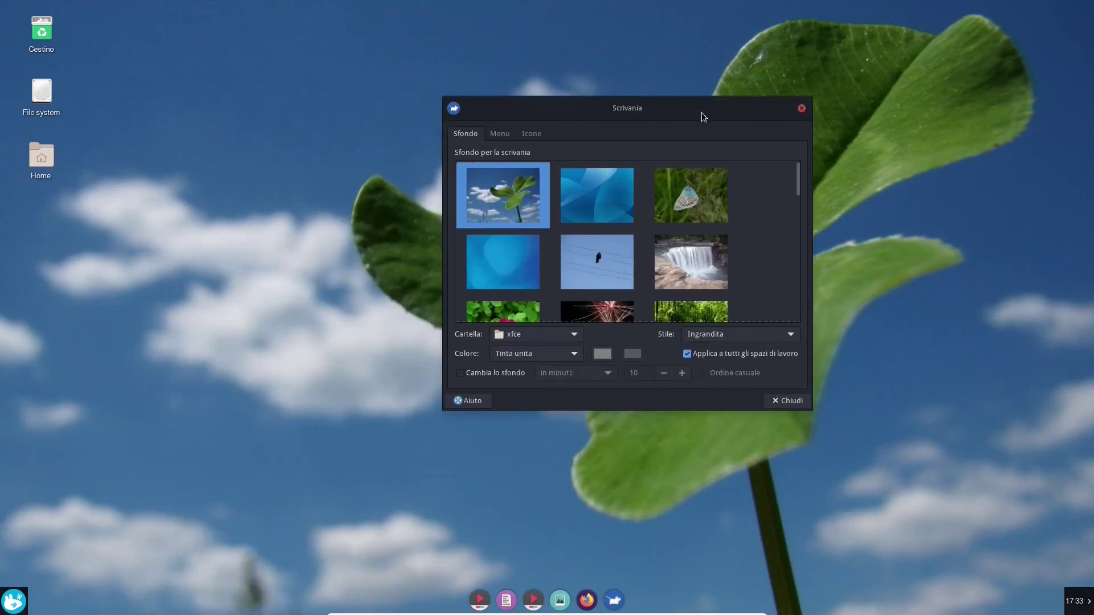
pyautogui.click(513, 334)
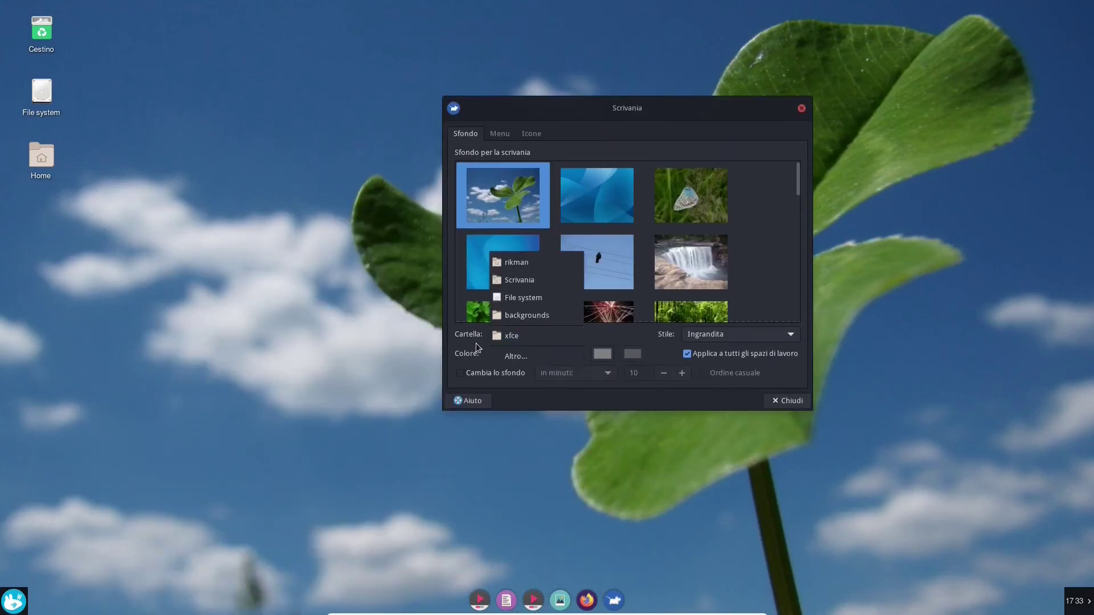
pyautogui.click(513, 336)
# Hide the Home, File system and Cestino icons from the desktop
pyautogui.click(500, 133)
pyautogui.click(531, 133)
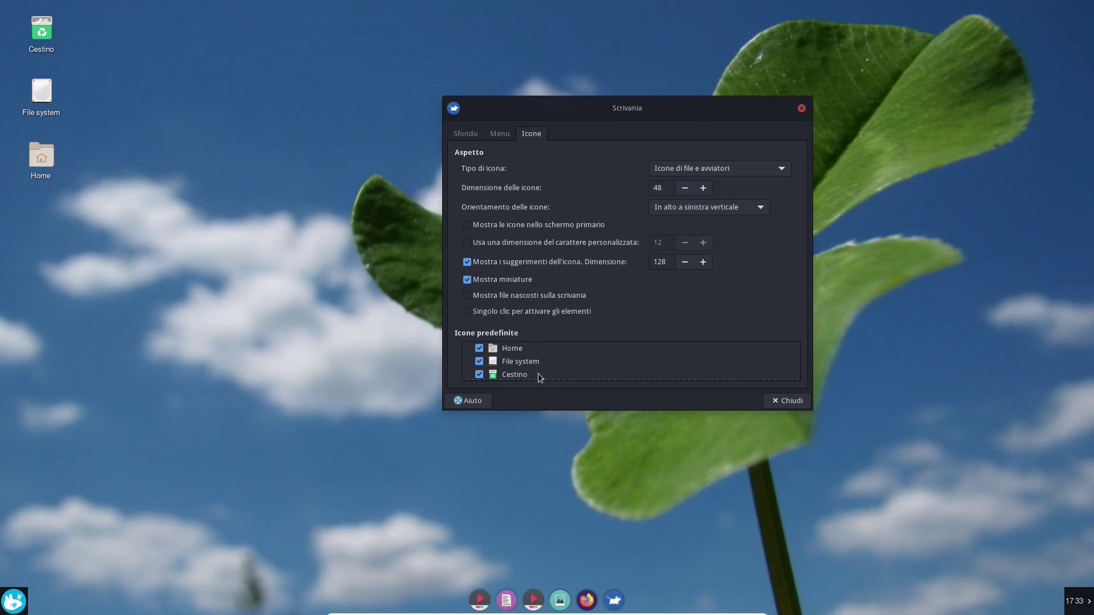
pyautogui.click(479, 350)
pyautogui.click(480, 363)
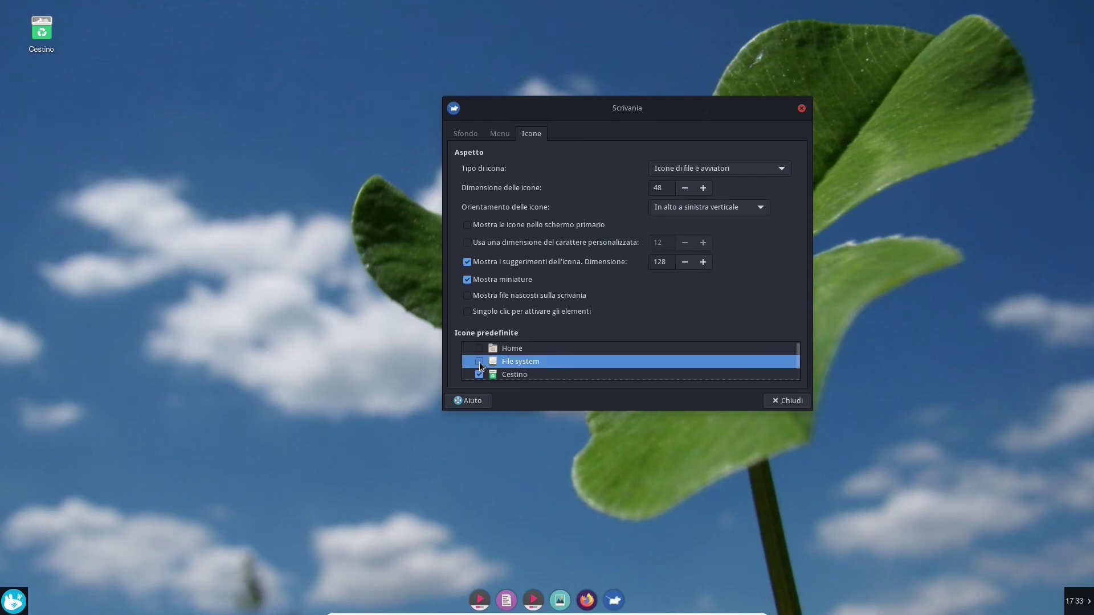
pyautogui.click(479, 375)
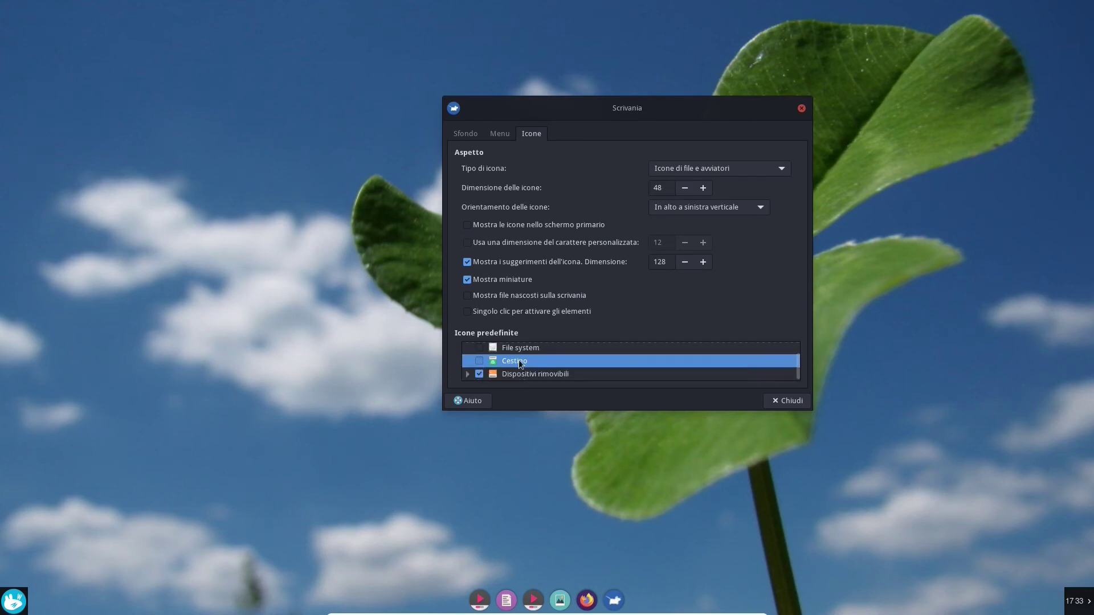
# Turn off the Condivisioni di rete and Altri dispositivi icons under Dispositivi rimovibili, and close the desktop settings
pyautogui.click(468, 374)
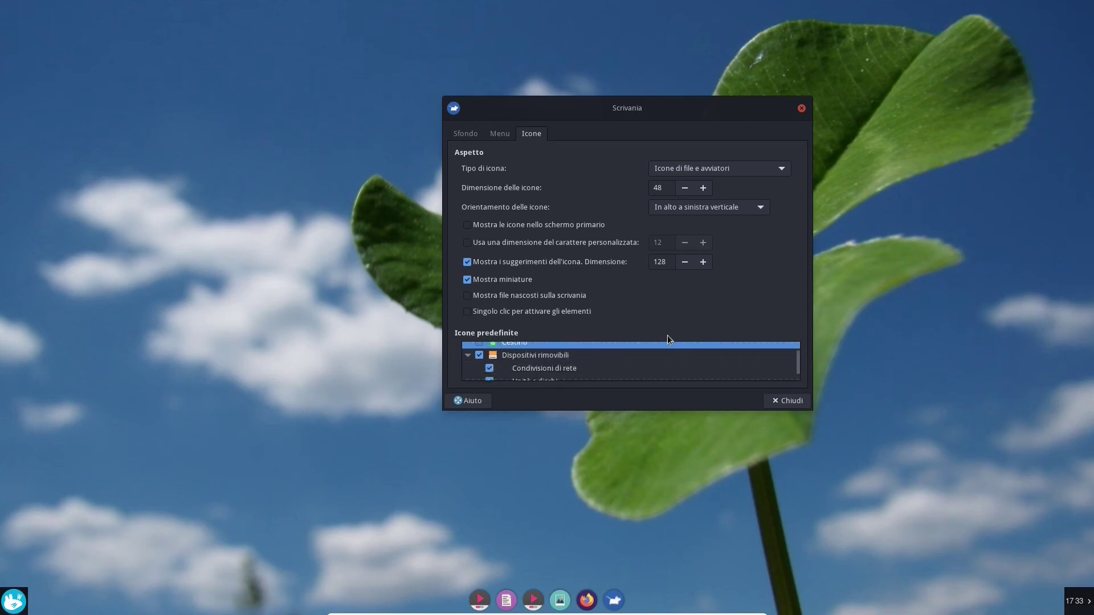
pyautogui.moveTo(798, 364); pyautogui.dragTo(799, 383)
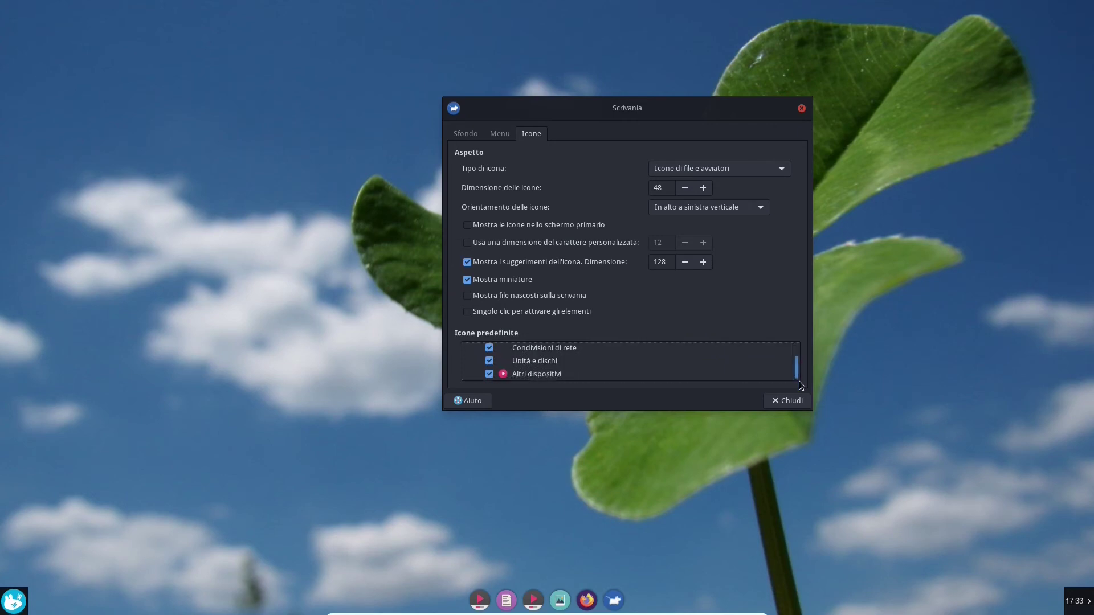
pyautogui.click(490, 349)
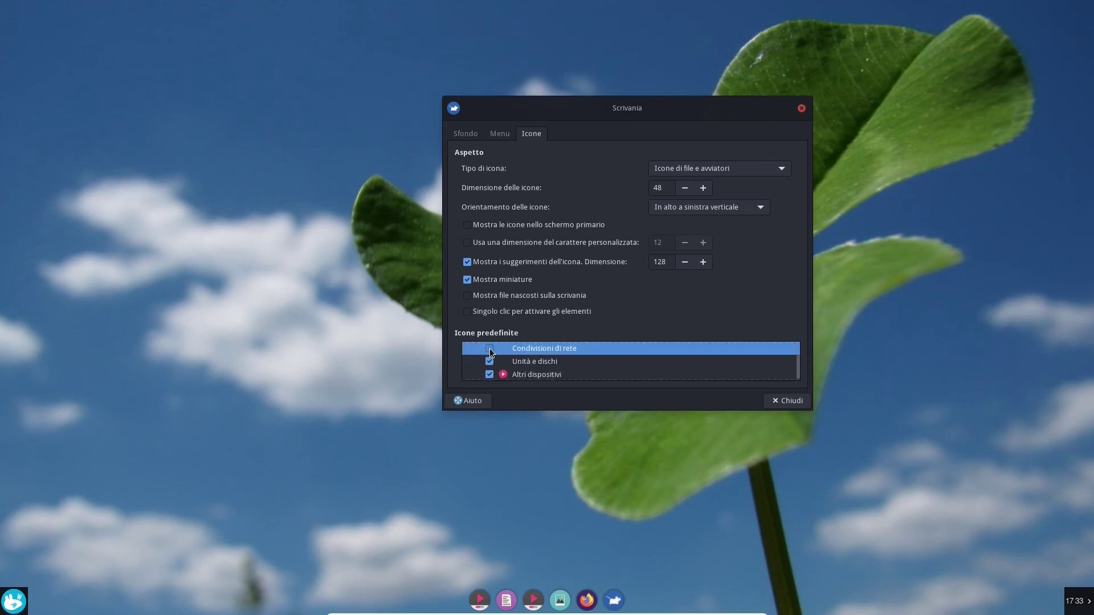
pyautogui.click(490, 374)
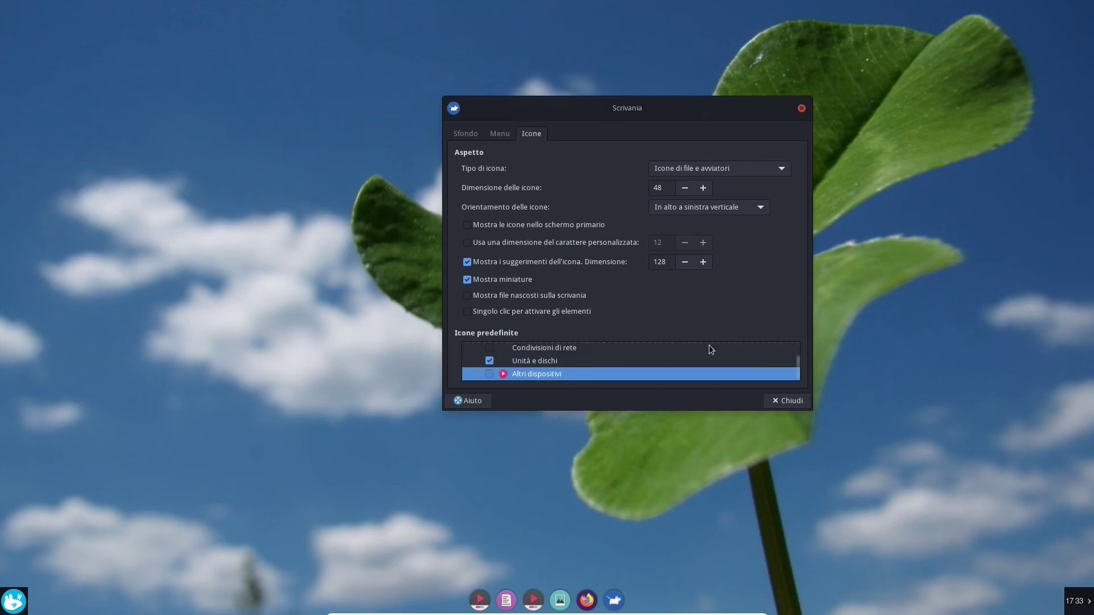
pyautogui.click(800, 403)
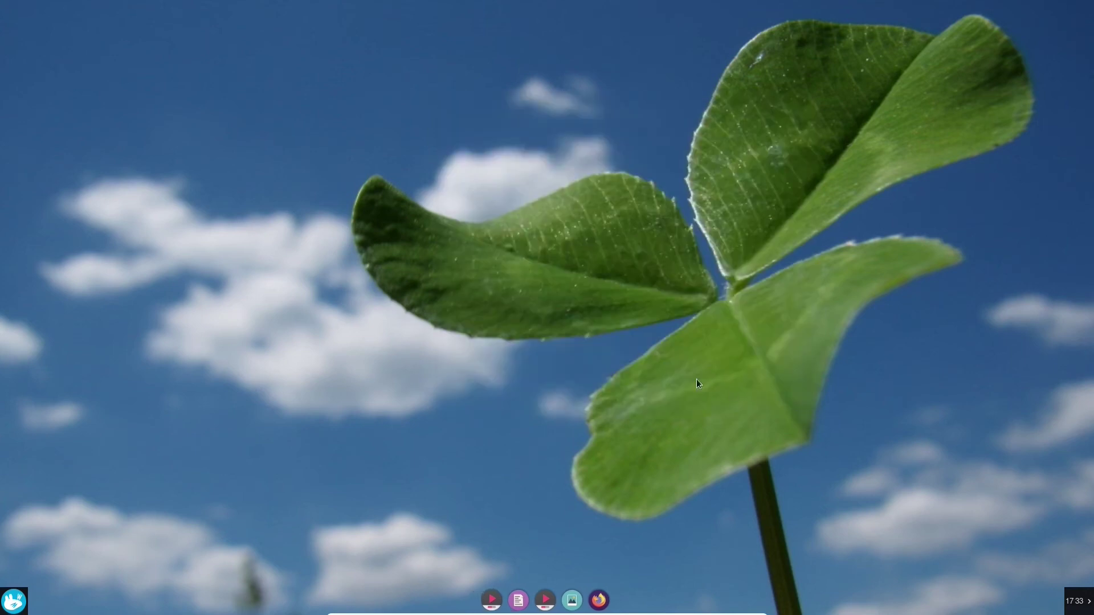
pyautogui.moveTo(1, 3); pyautogui.dragTo(635, 248)
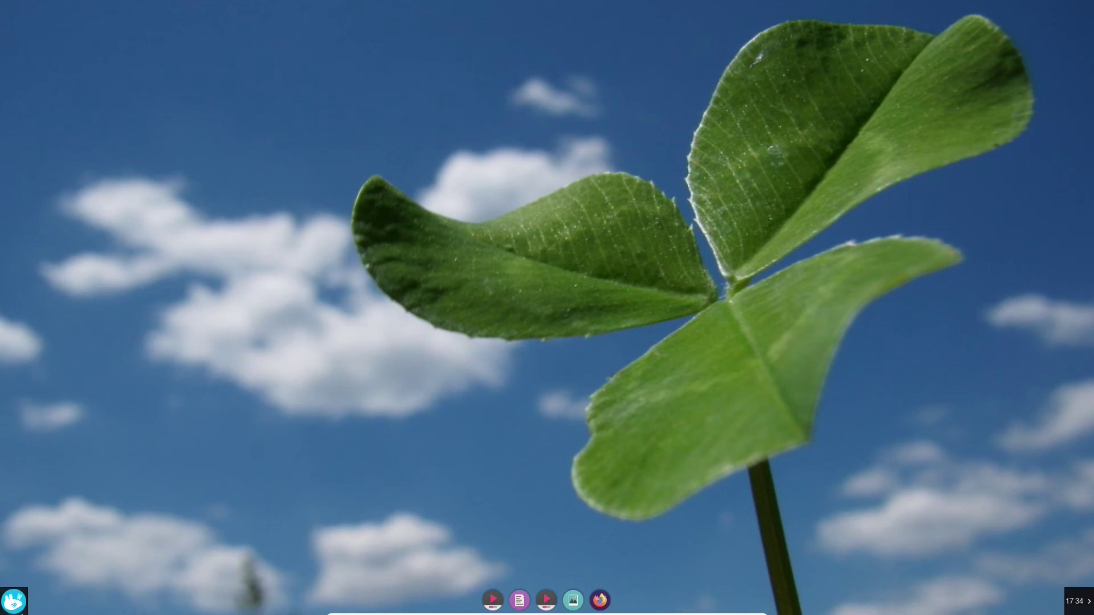
# Set the Whisker menu to show as a list with the commands beside the search field, and check the menu's look
pyautogui.rightClick(17, 599)
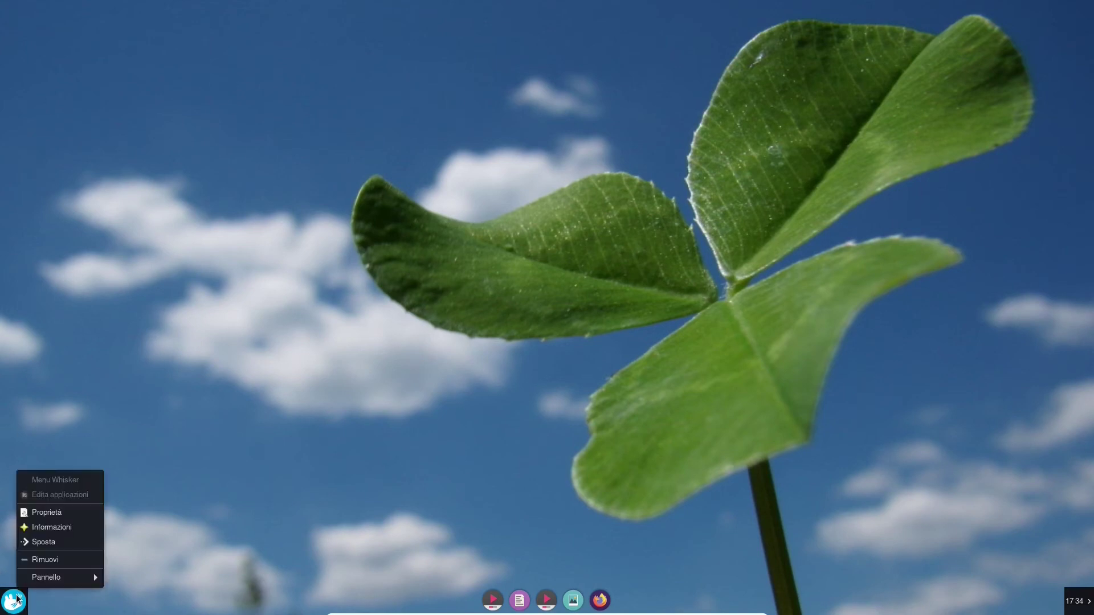
pyautogui.click(57, 513)
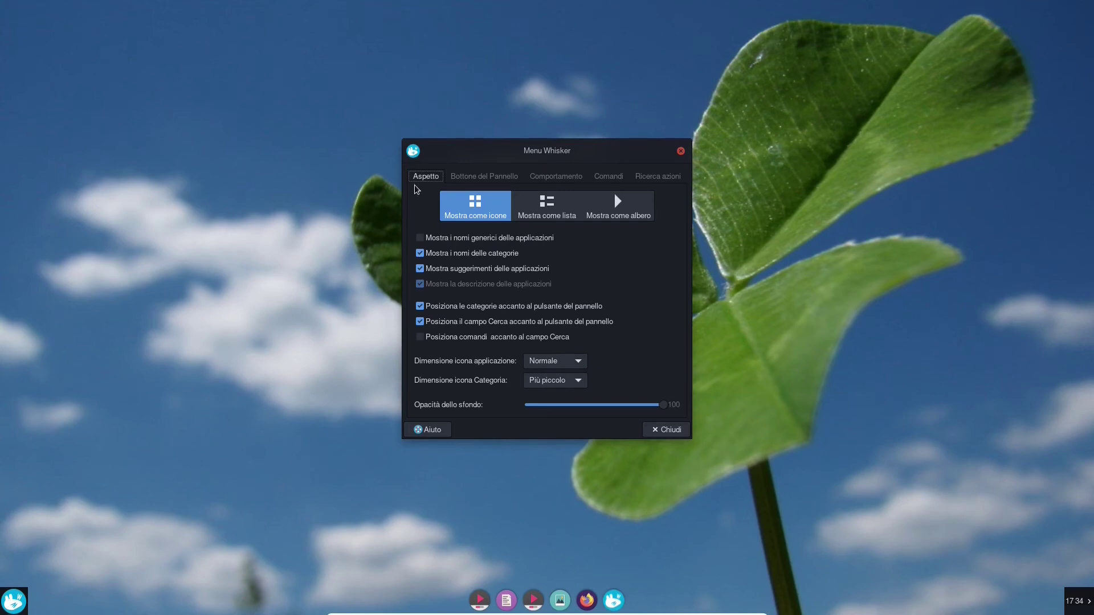
pyautogui.click(551, 217)
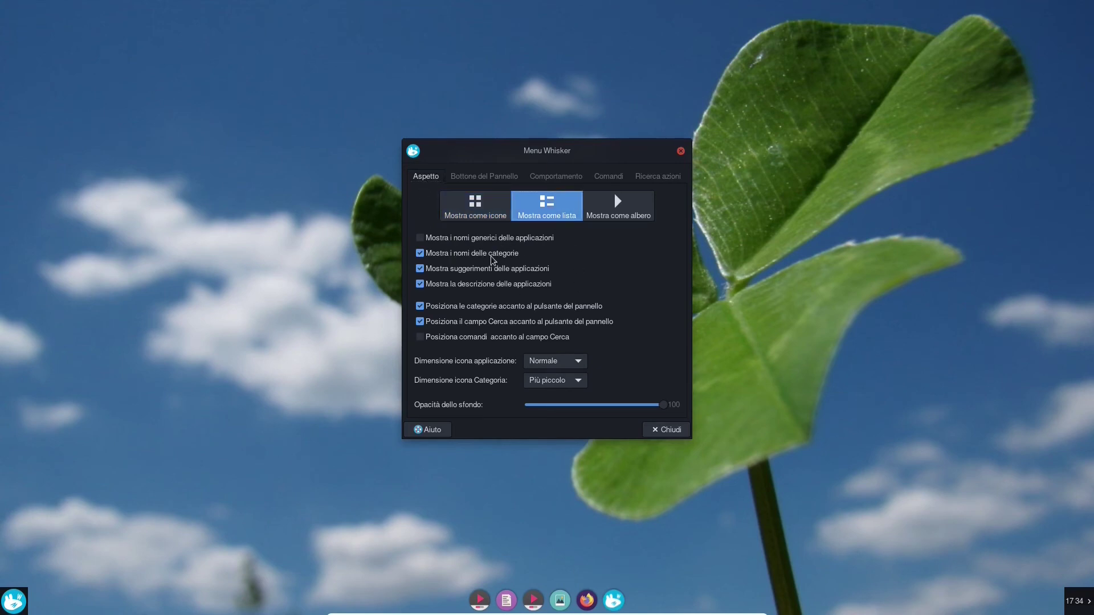
pyautogui.click(420, 337)
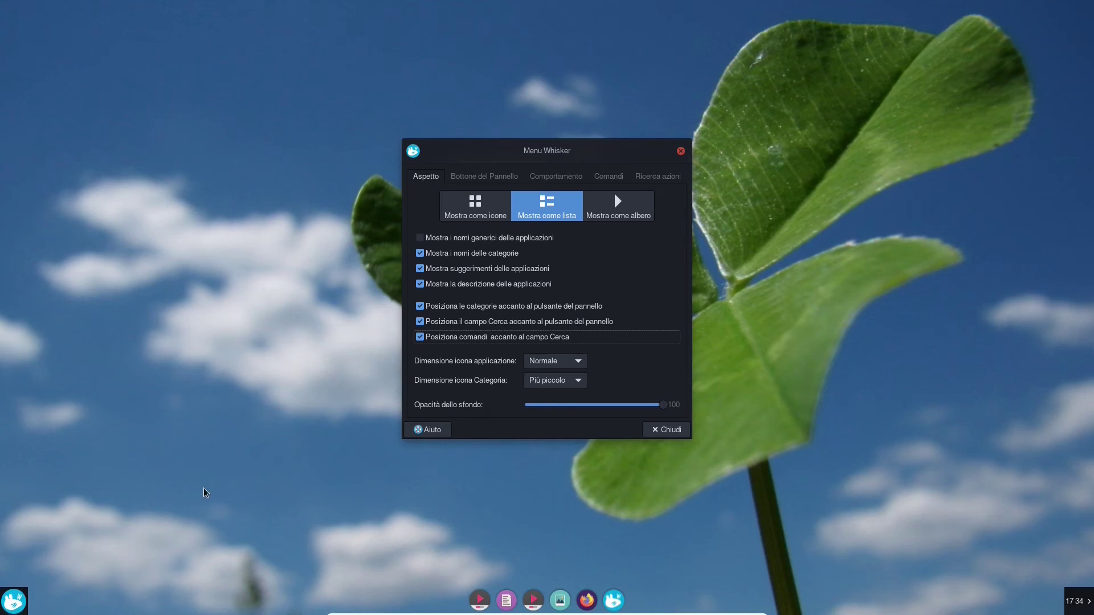
pyautogui.click(13, 601)
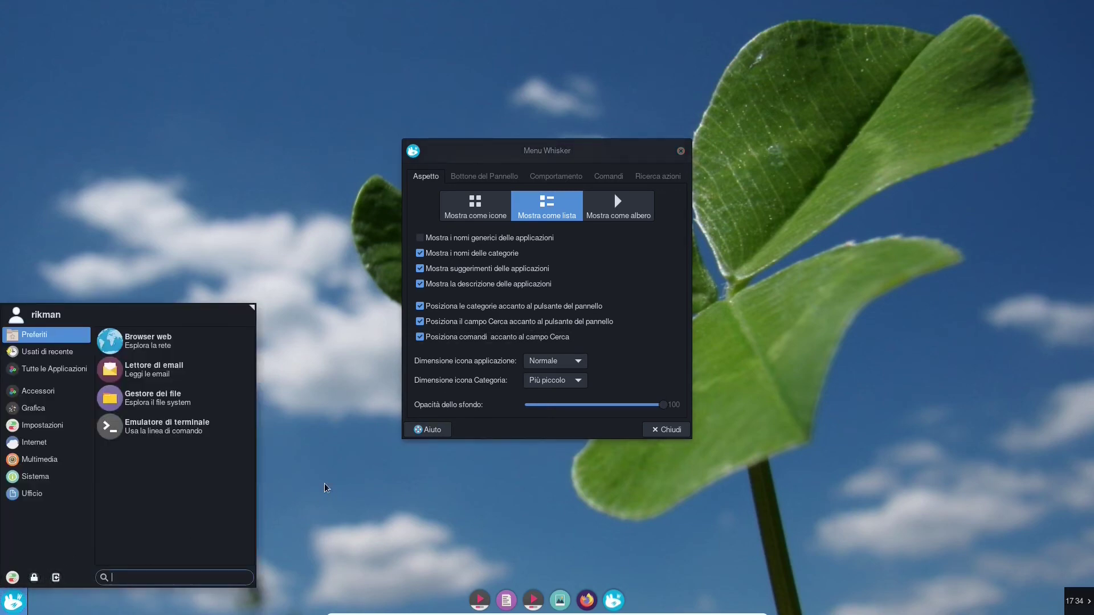
pyautogui.click(599, 139)
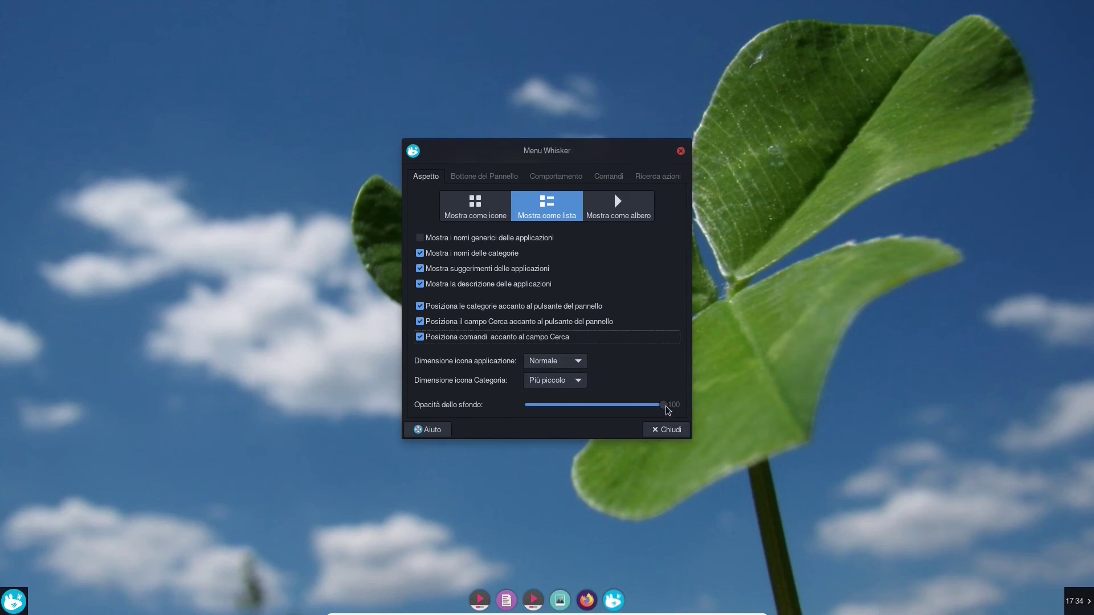
# Set the Whisker menu's background opacity to 95 and check the menu's look
pyautogui.moveTo(665, 407); pyautogui.dragTo(658, 408)
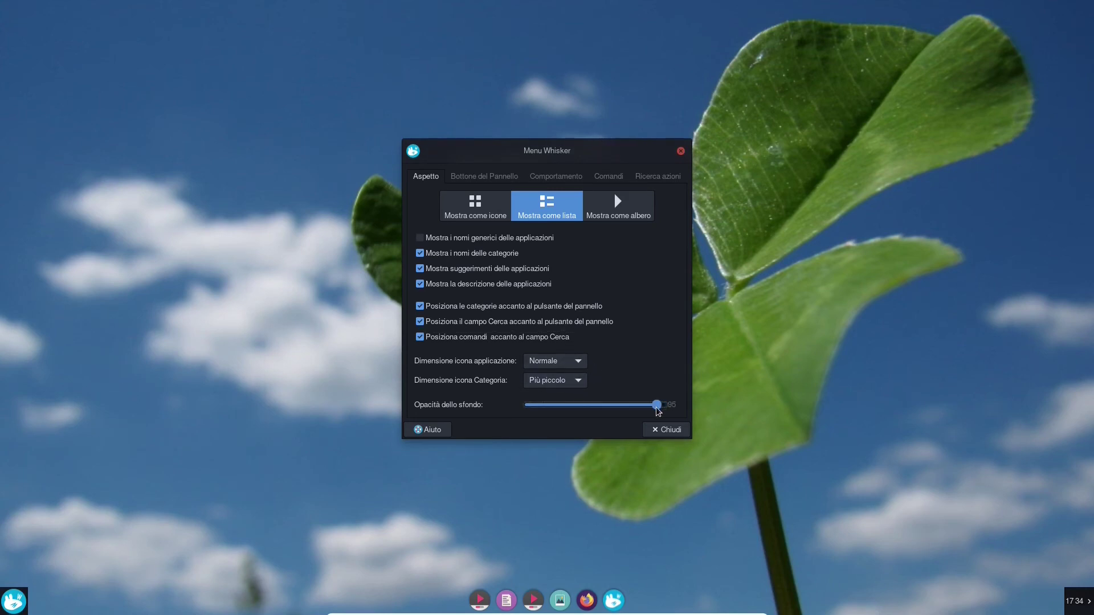
pyautogui.click(4, 590)
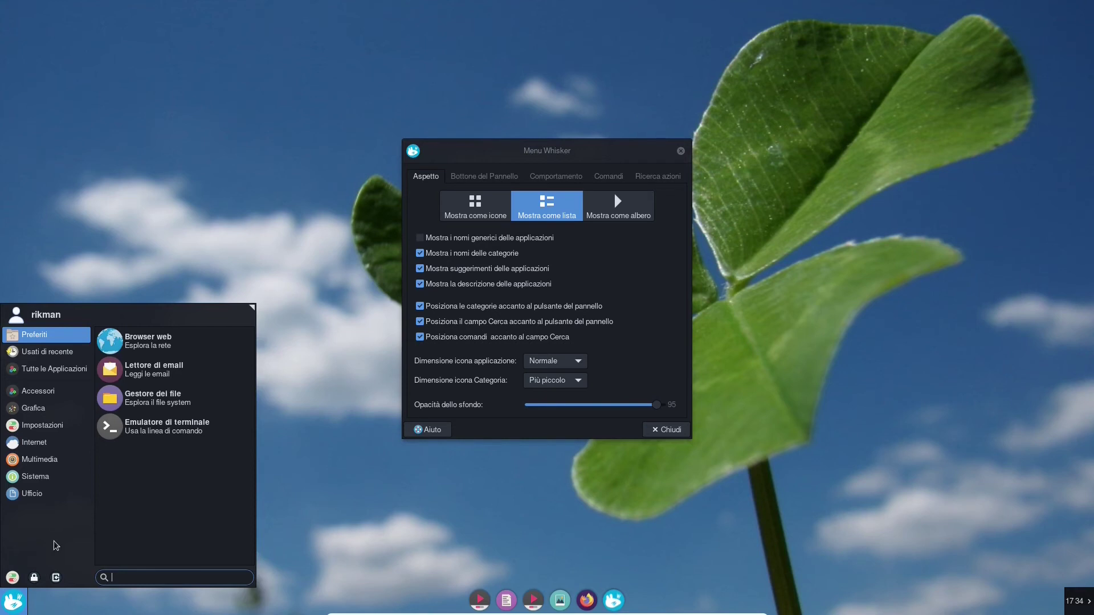
pyautogui.click(497, 399)
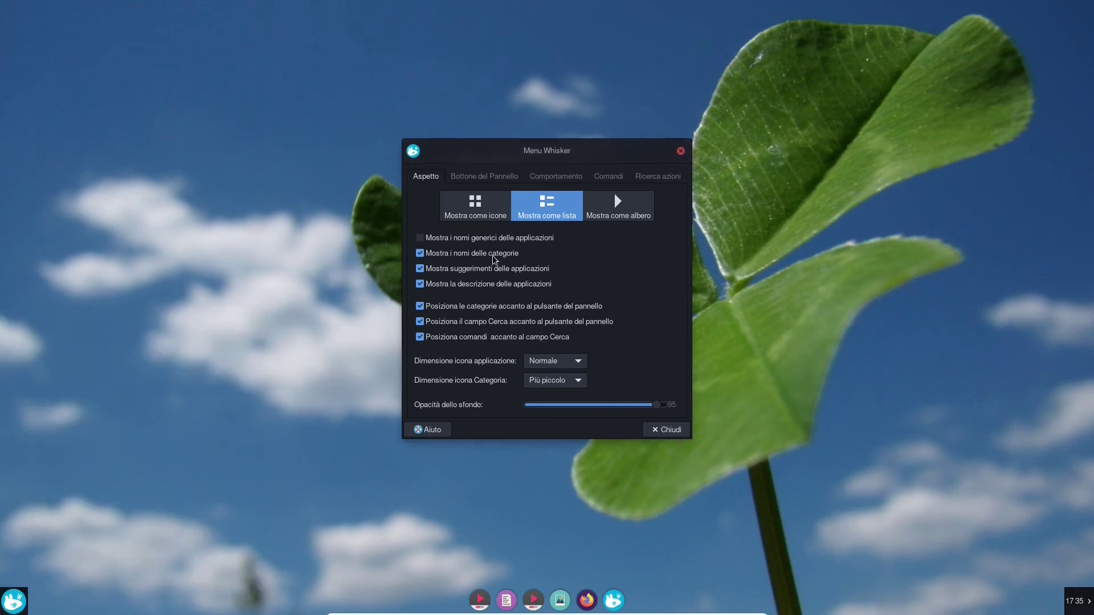
# Examine the icon sources available for the Whisker menu's panel button, including image files in the home folder, without choosing one
pyautogui.click(486, 178)
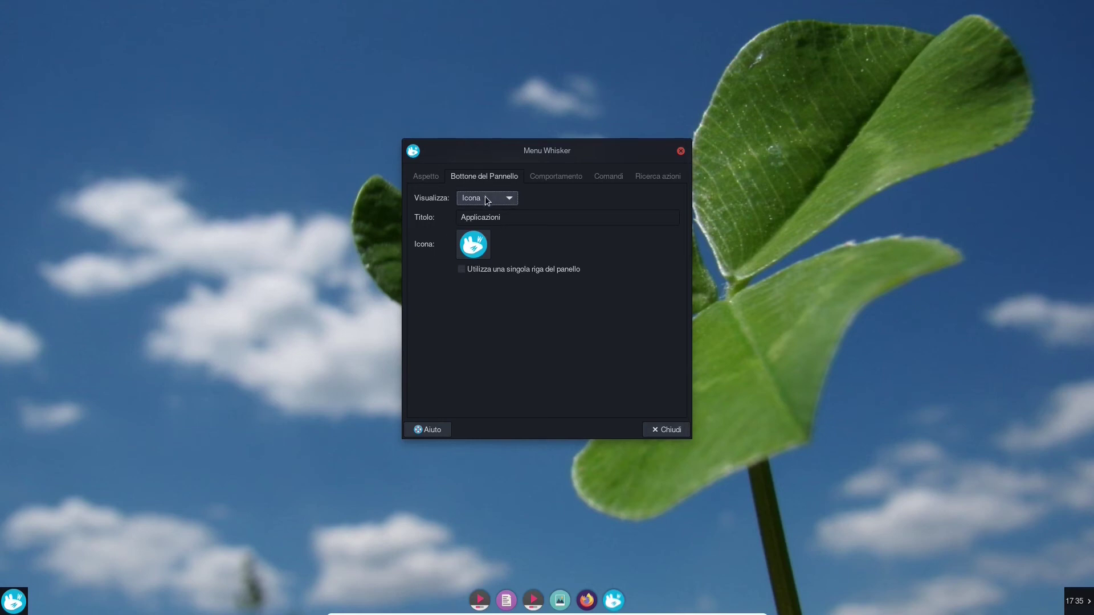
pyautogui.click(484, 235)
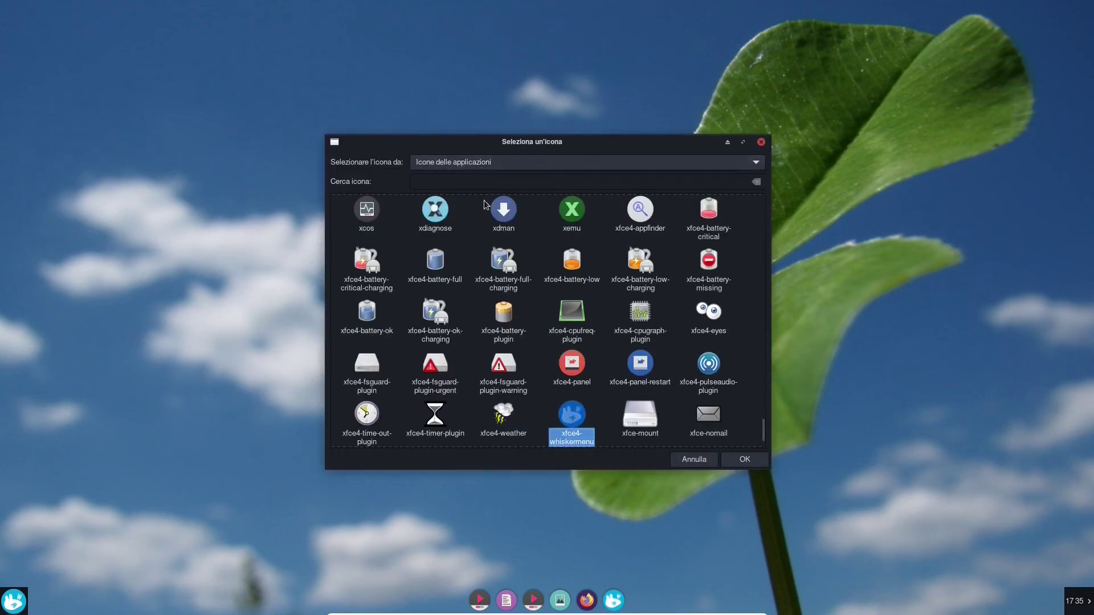
pyautogui.scroll(3, 537, 253)
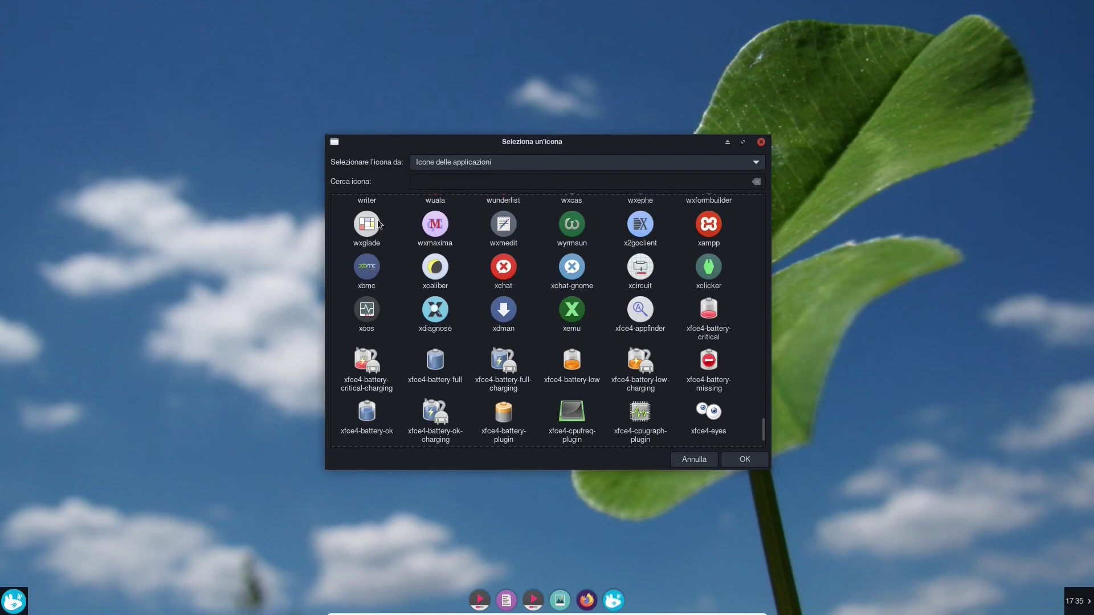
pyautogui.click(431, 163)
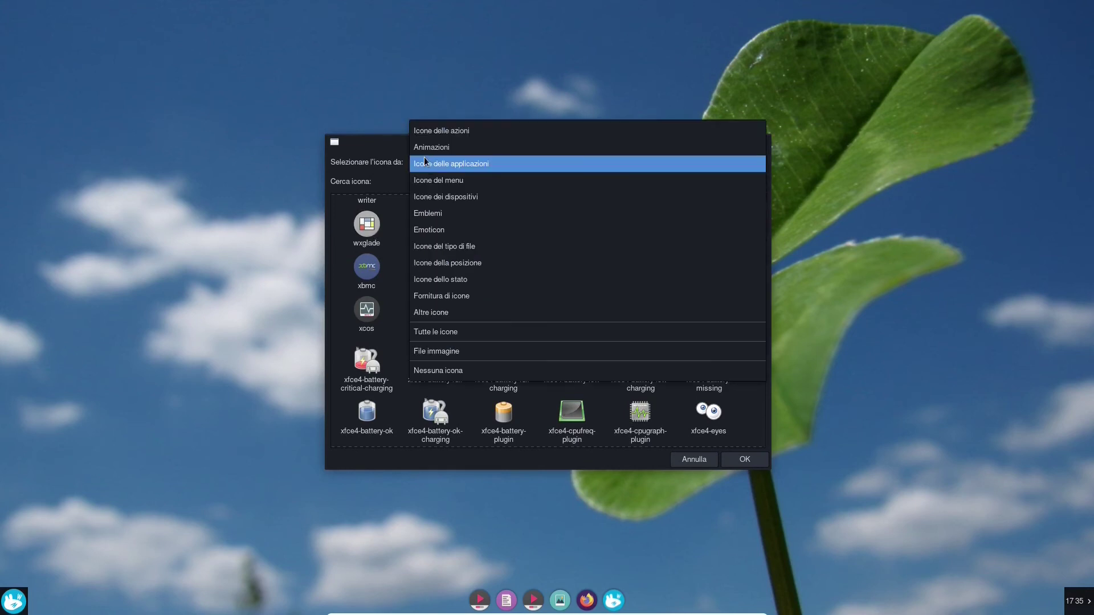
pyautogui.click(426, 163)
pyautogui.click(446, 162)
pyautogui.click(445, 162)
pyautogui.click(446, 162)
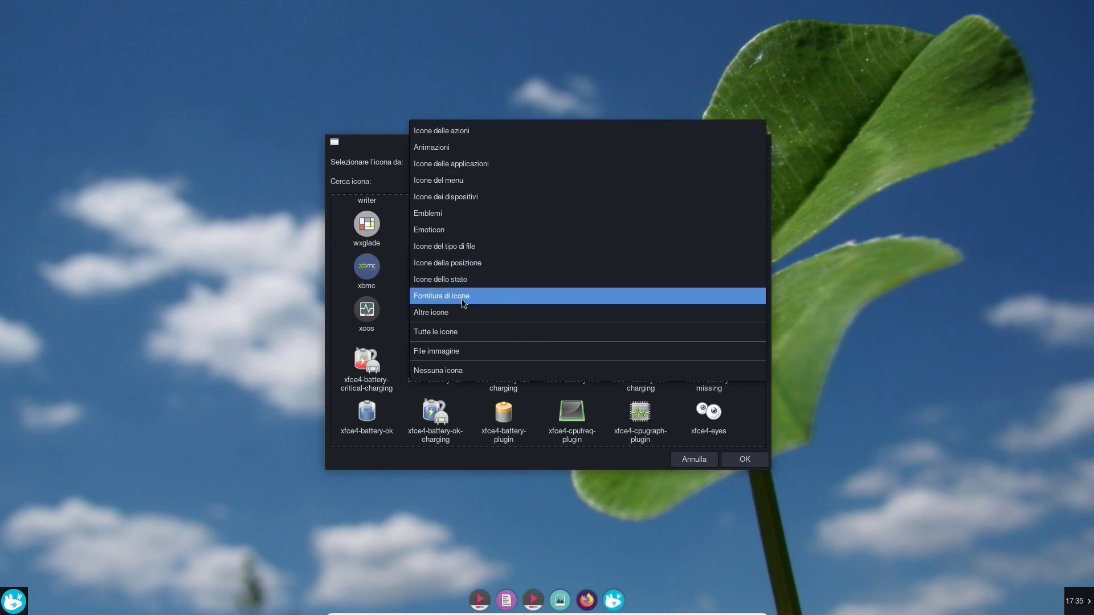
pyautogui.click(450, 349)
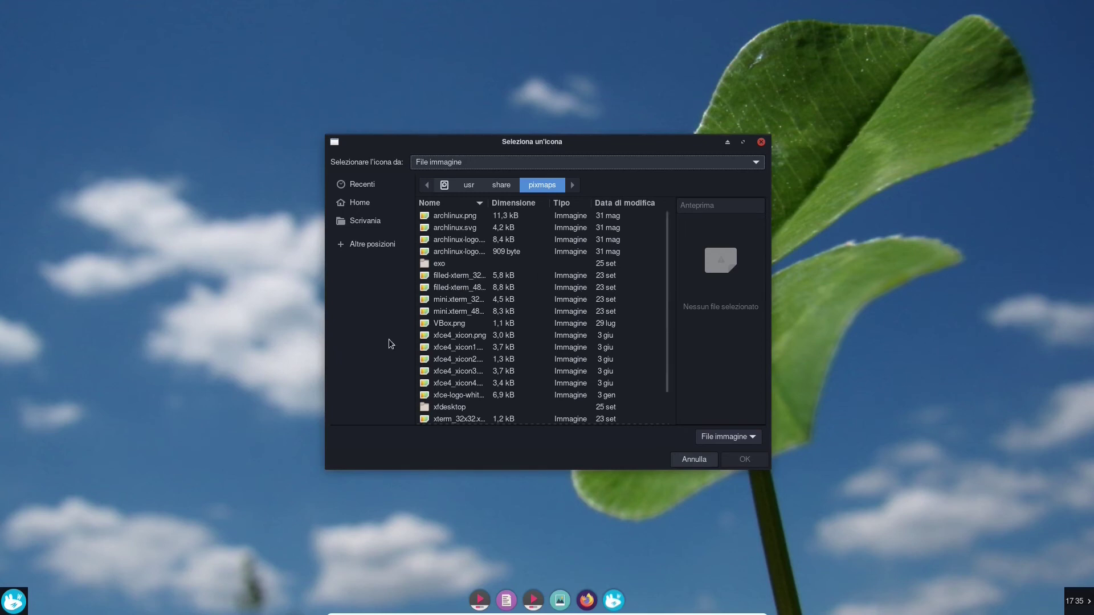
pyautogui.click(361, 203)
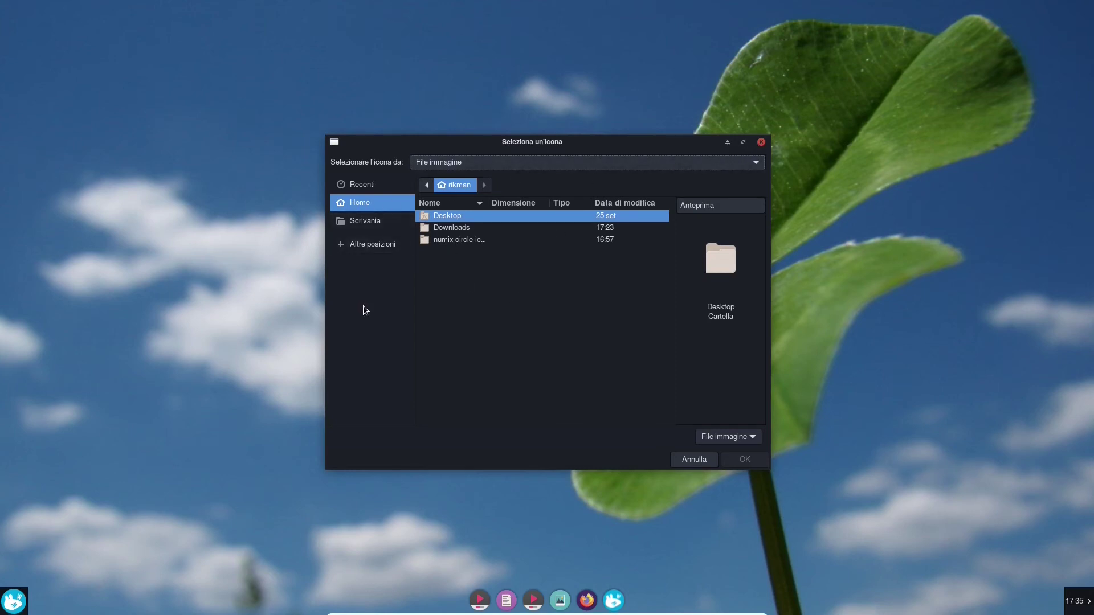
pyautogui.click(703, 461)
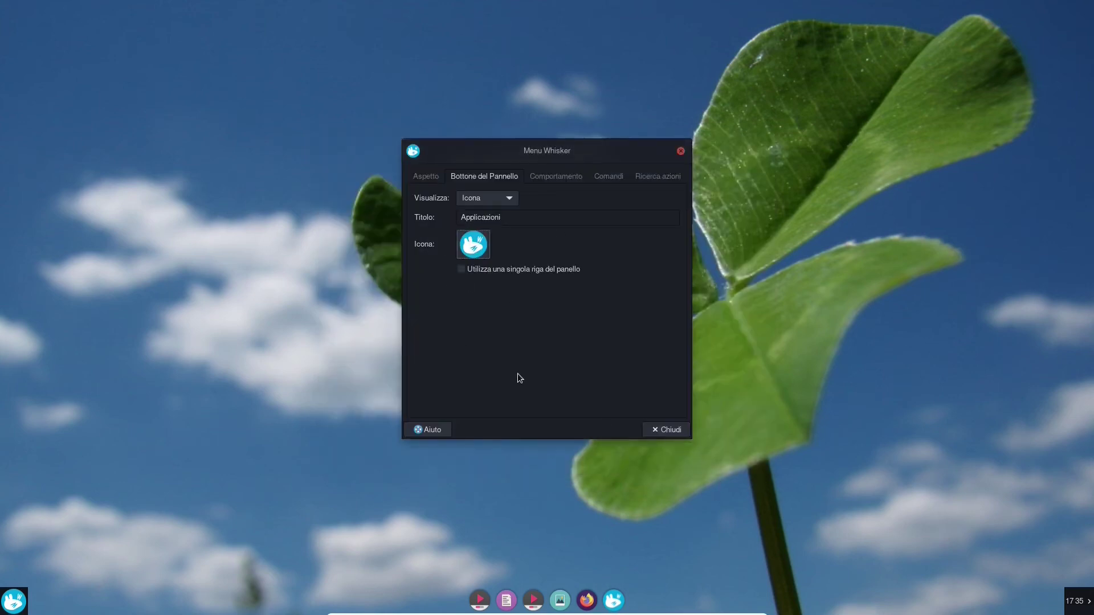
# Enable Cambia categorie al passaggio del mouse in the menu's behaviour settings and try it in the Whisker menu
pyautogui.click(554, 174)
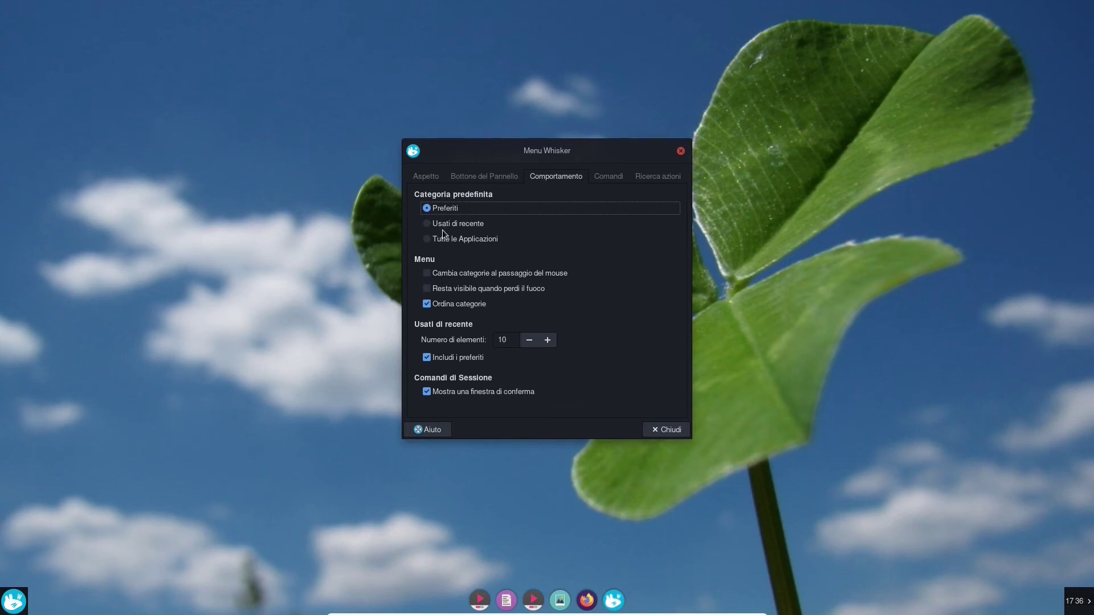
pyautogui.click(429, 273)
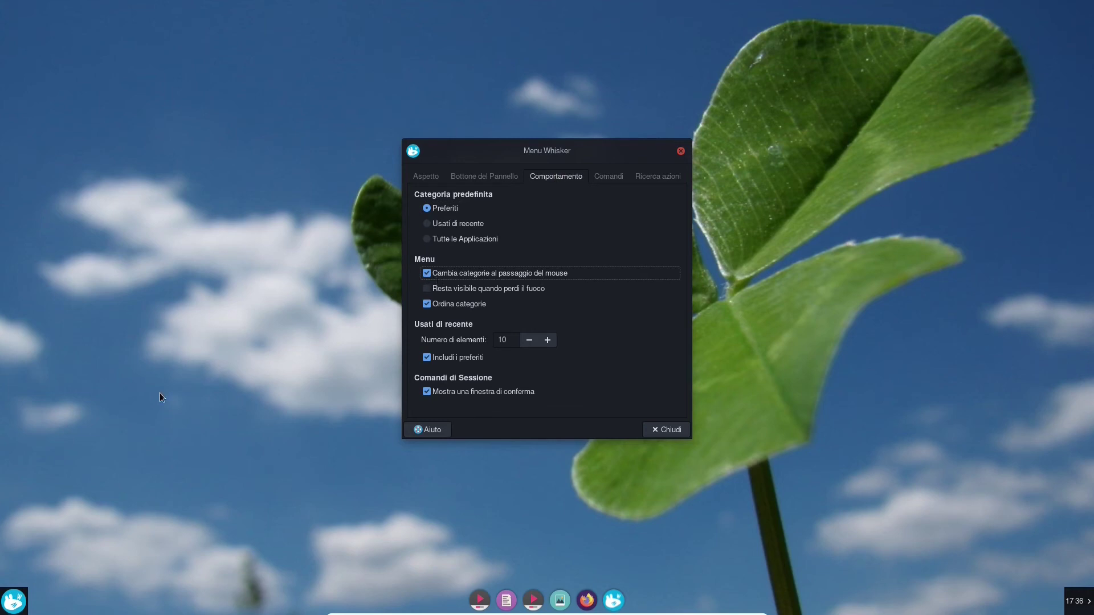
pyautogui.click(14, 601)
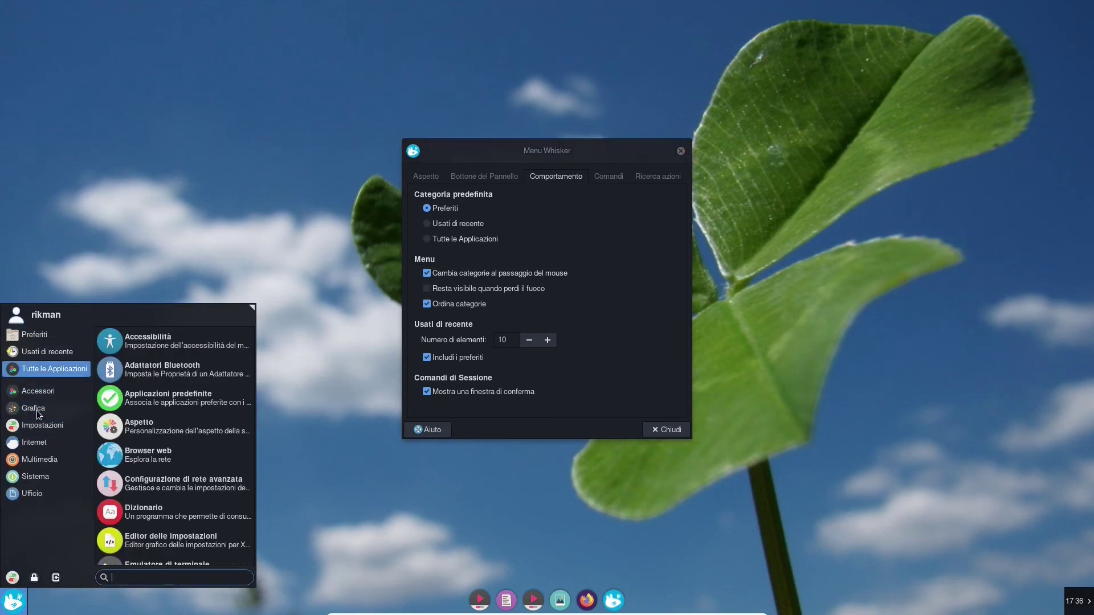
pyautogui.click(477, 260)
# Disable the Blocca schermo and Edita applicazioni commands of the Whisker menu and close its settings
pyautogui.click(605, 176)
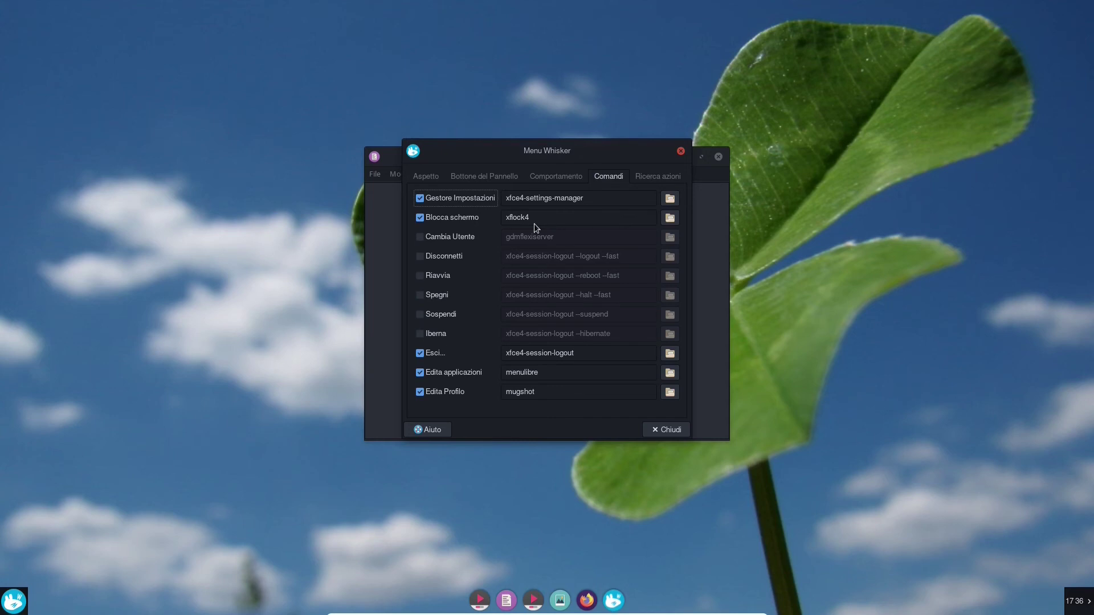
pyautogui.click(422, 217)
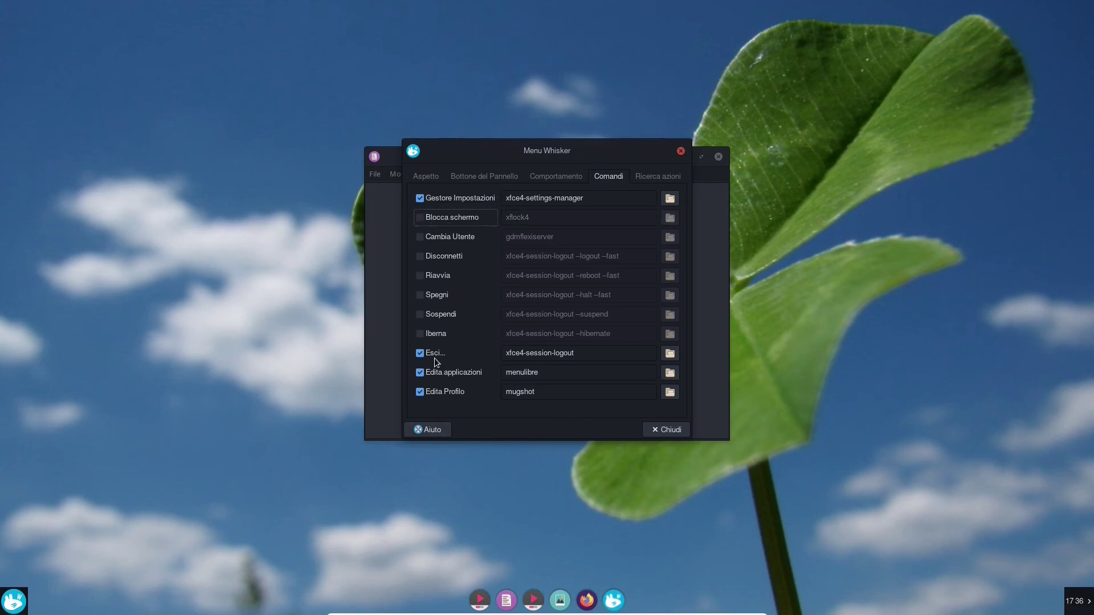
pyautogui.click(421, 373)
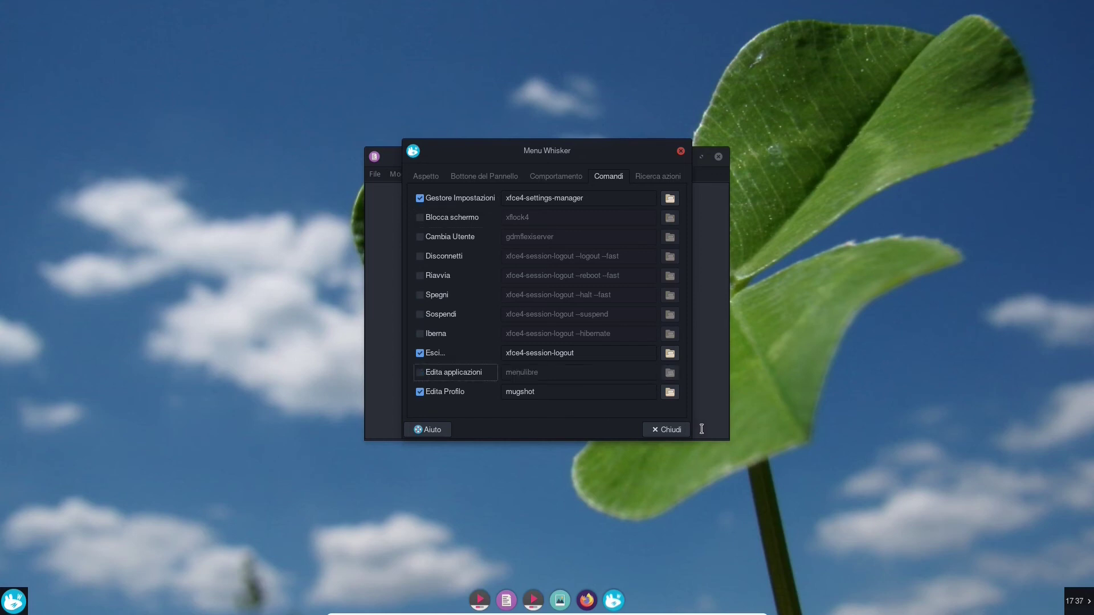
pyautogui.click(668, 430)
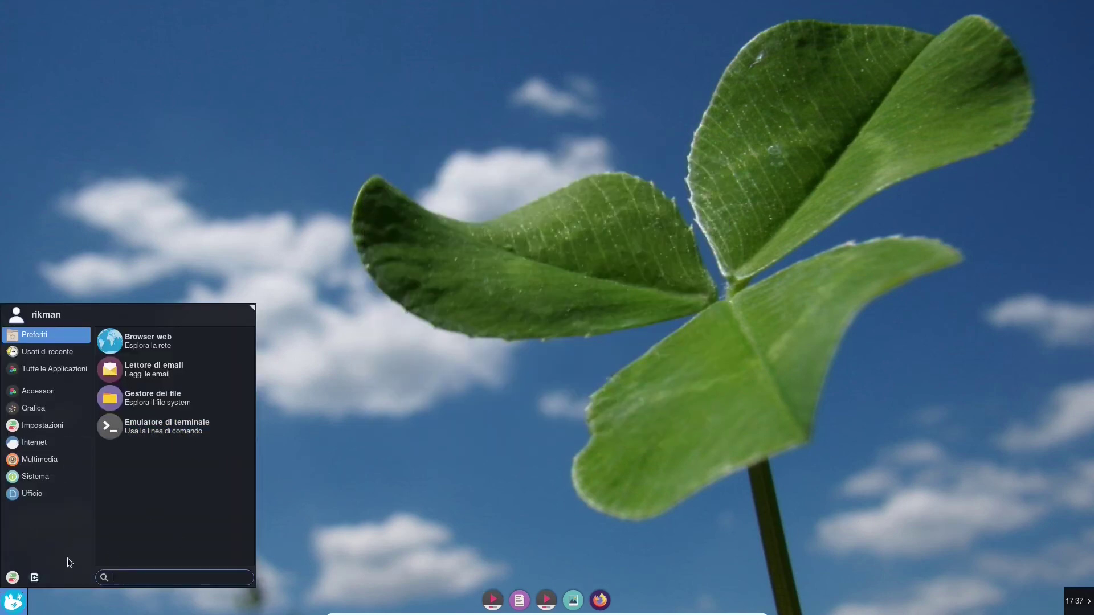
# Reopen the Whisker menu properties, set the application icon size to Piccolo and enlarge the menu window
pyautogui.rightClick(4, 608)
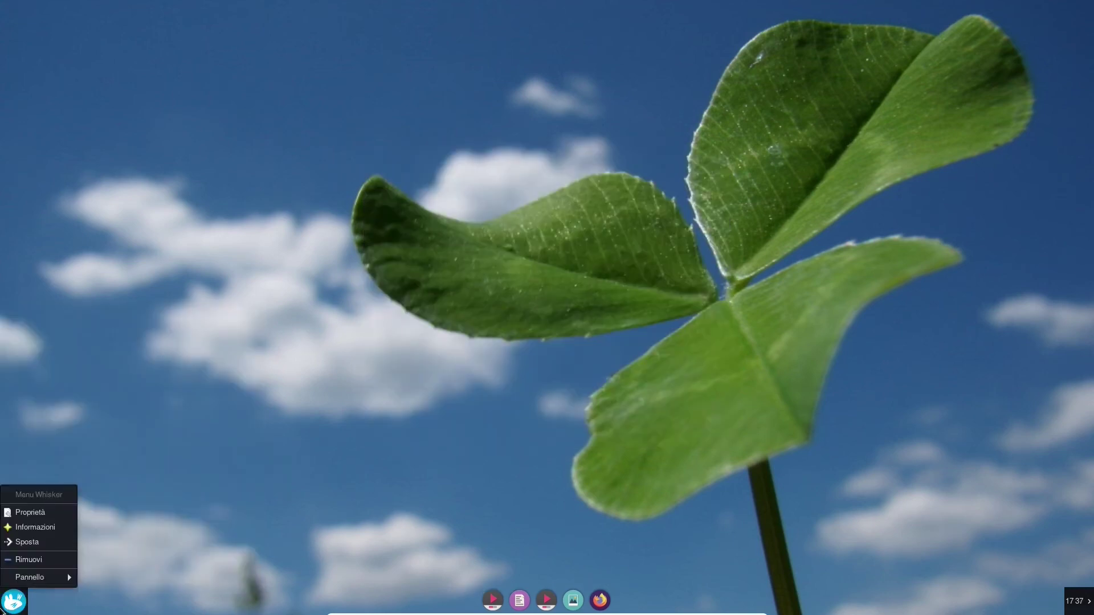
pyautogui.click(34, 511)
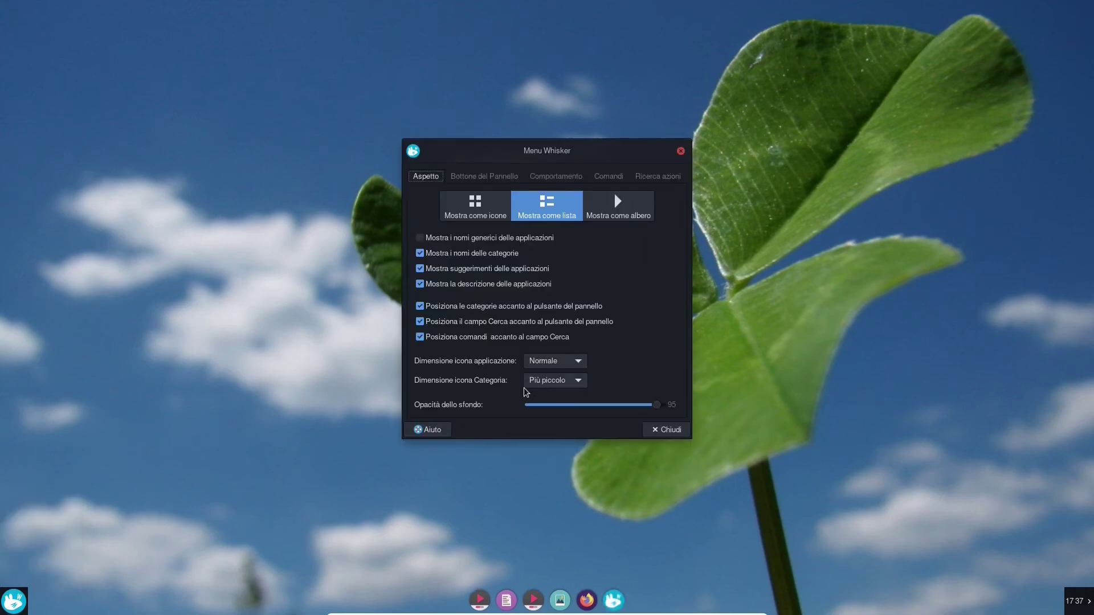
pyautogui.click(542, 365)
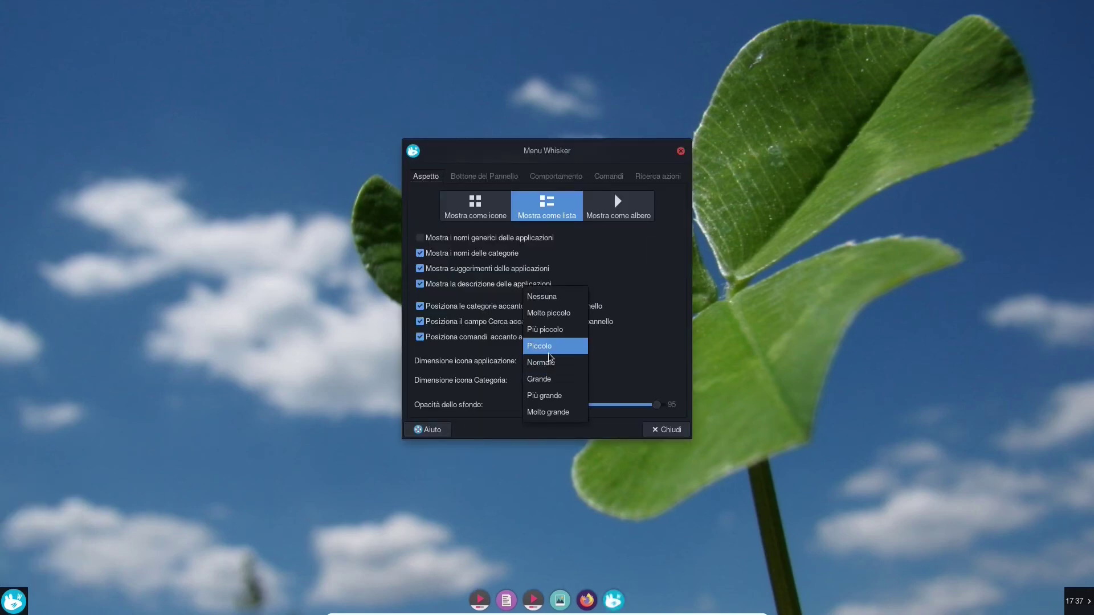
pyautogui.click(539, 346)
pyautogui.click(24, 603)
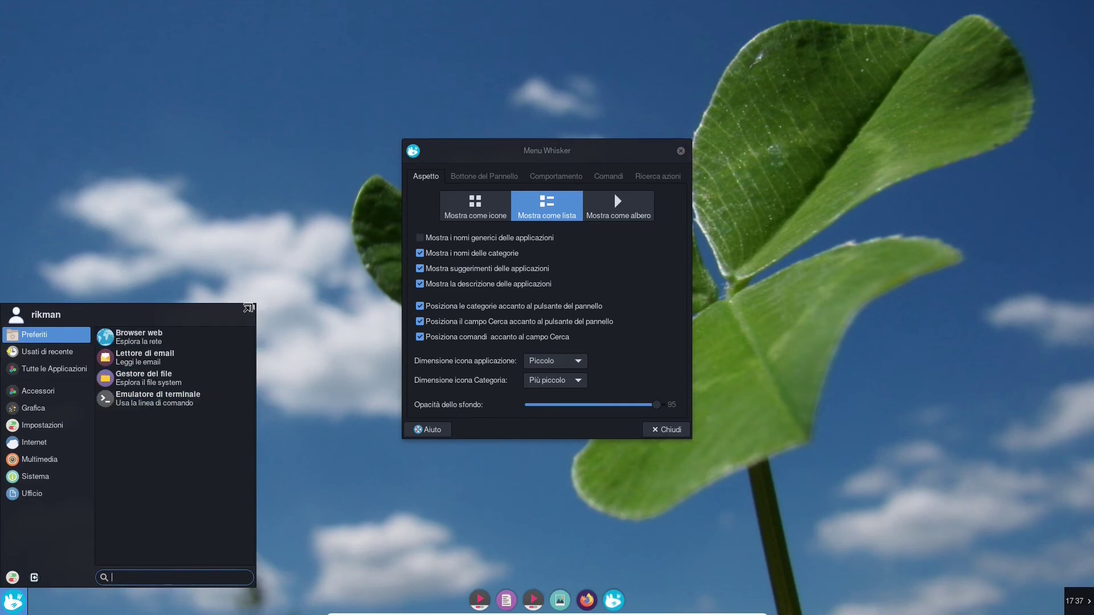
pyautogui.moveTo(248, 308); pyautogui.dragTo(383, 189)
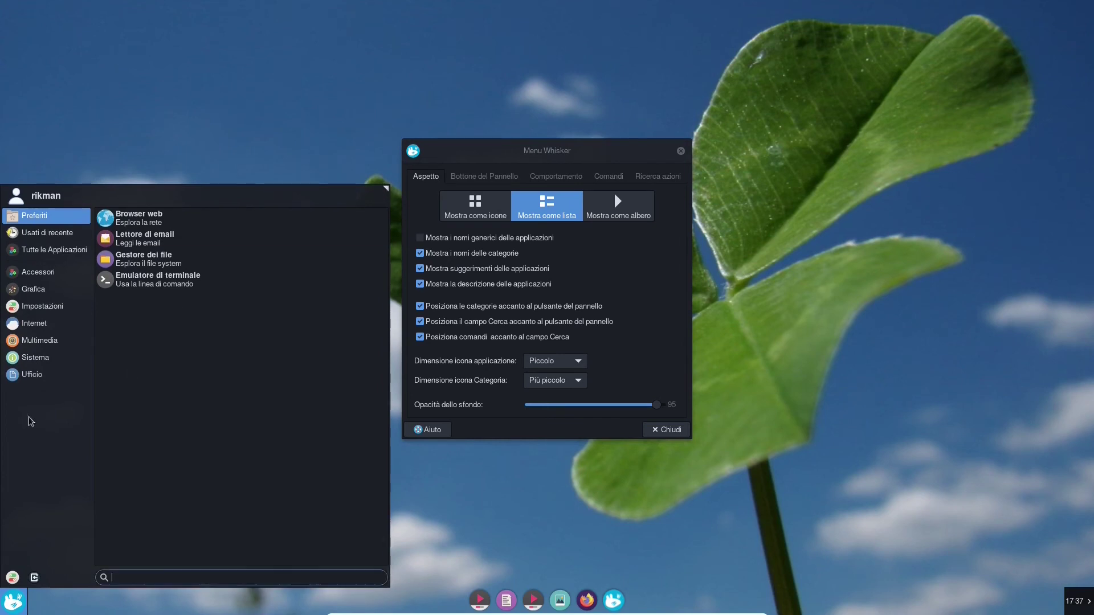
pyautogui.click(489, 416)
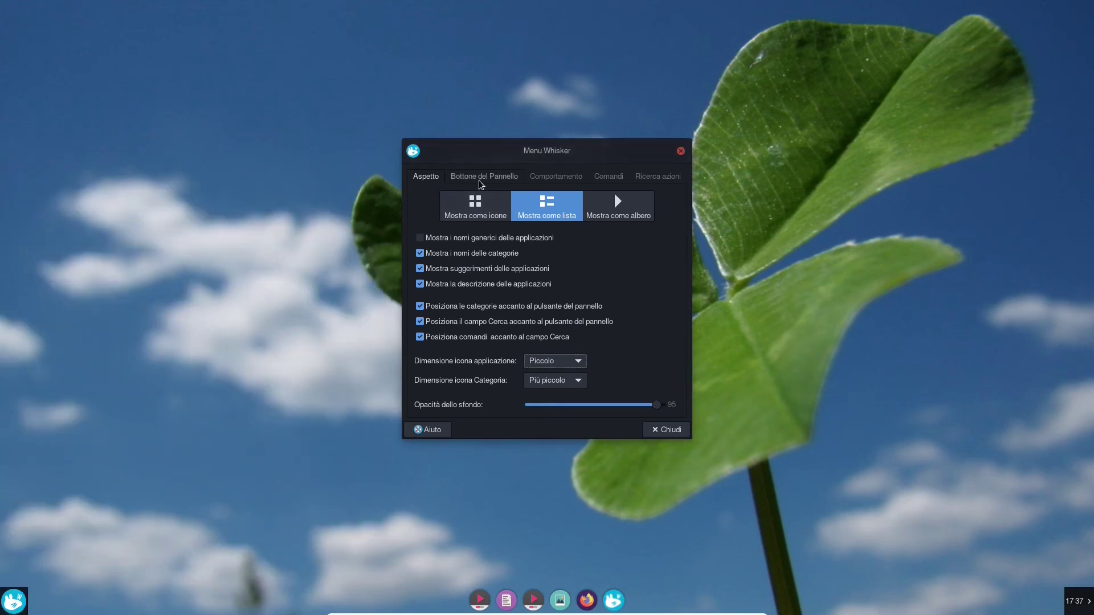
# Turn off Posiziona le categorie accanto al pulsante del pannello, check the menu's category layout and close the settings
pyautogui.click(420, 308)
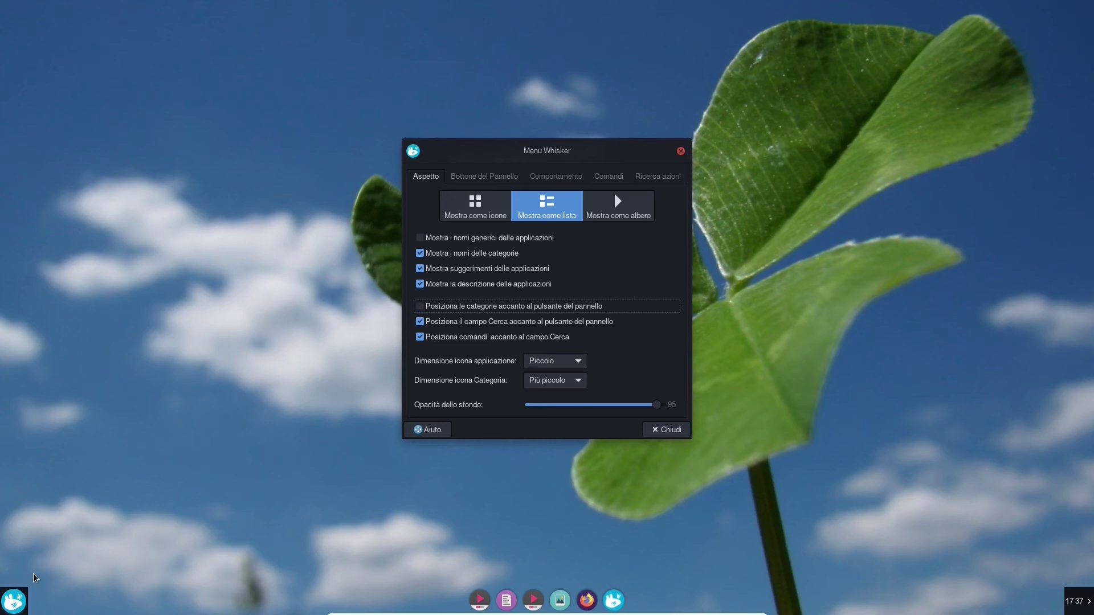
pyautogui.click(12, 600)
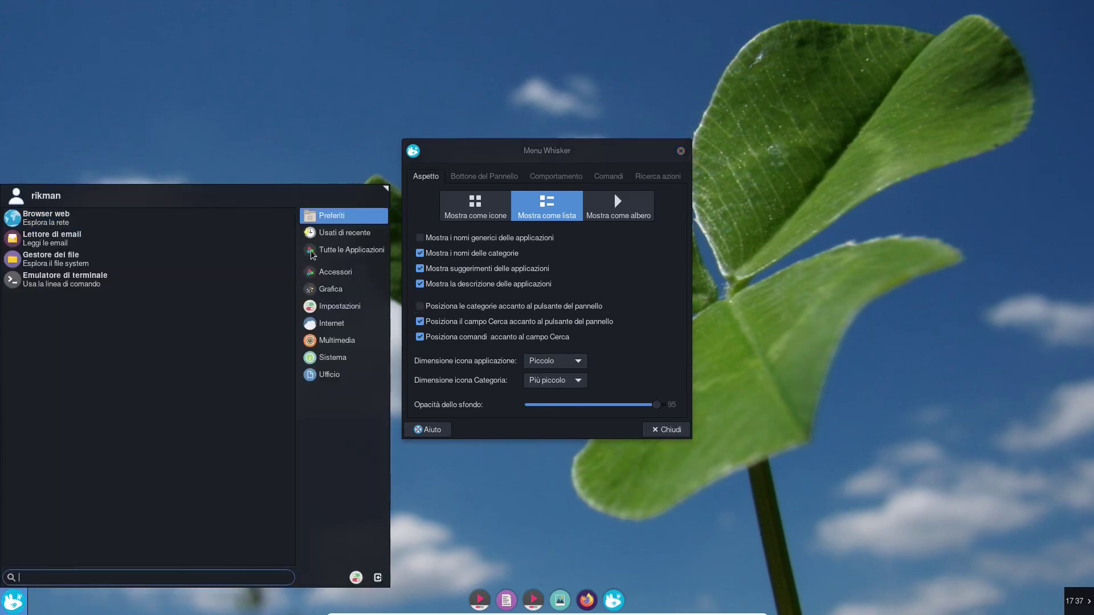
pyautogui.click(332, 234)
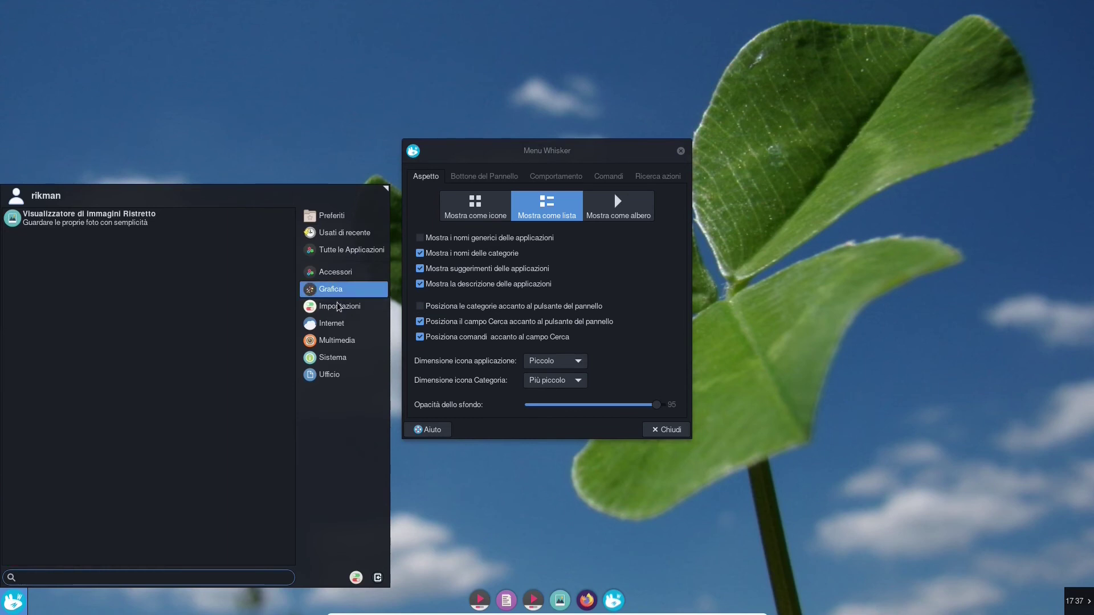
pyautogui.click(512, 163)
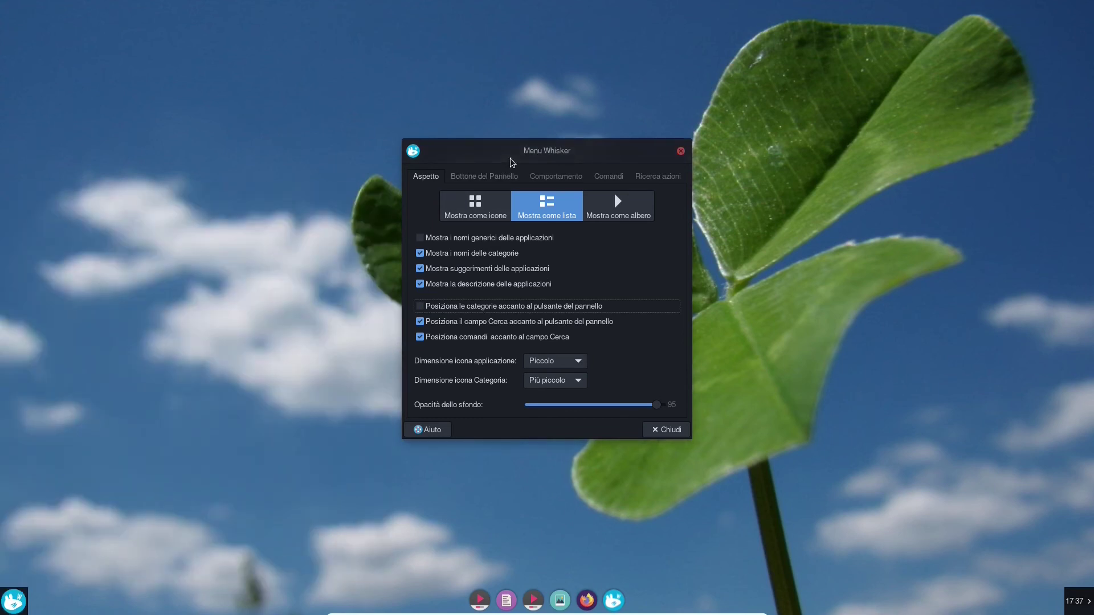
pyautogui.click(680, 151)
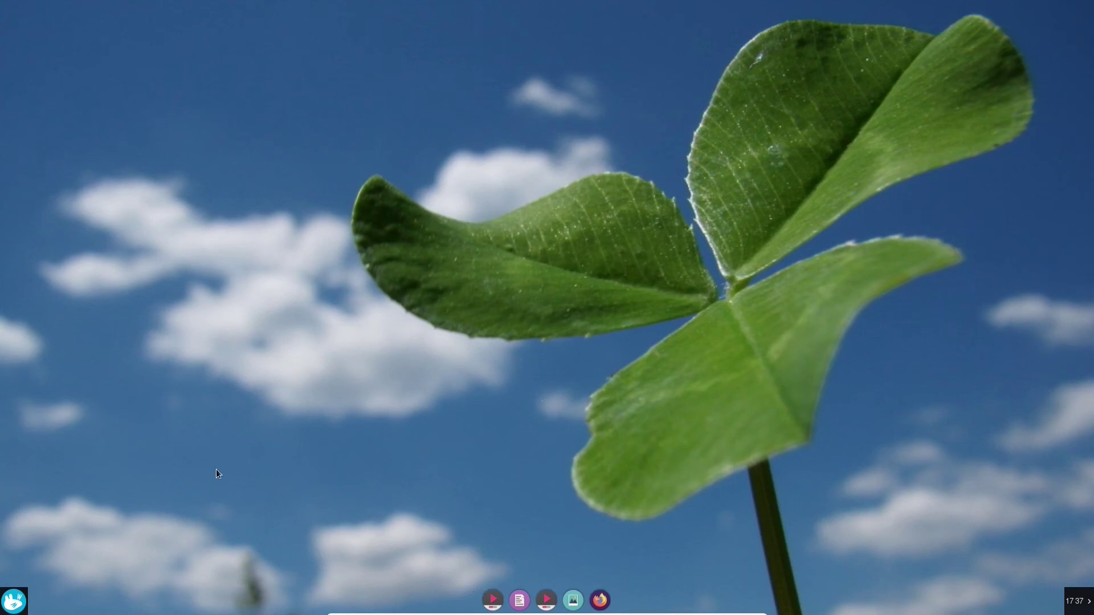
pyautogui.click(12, 599)
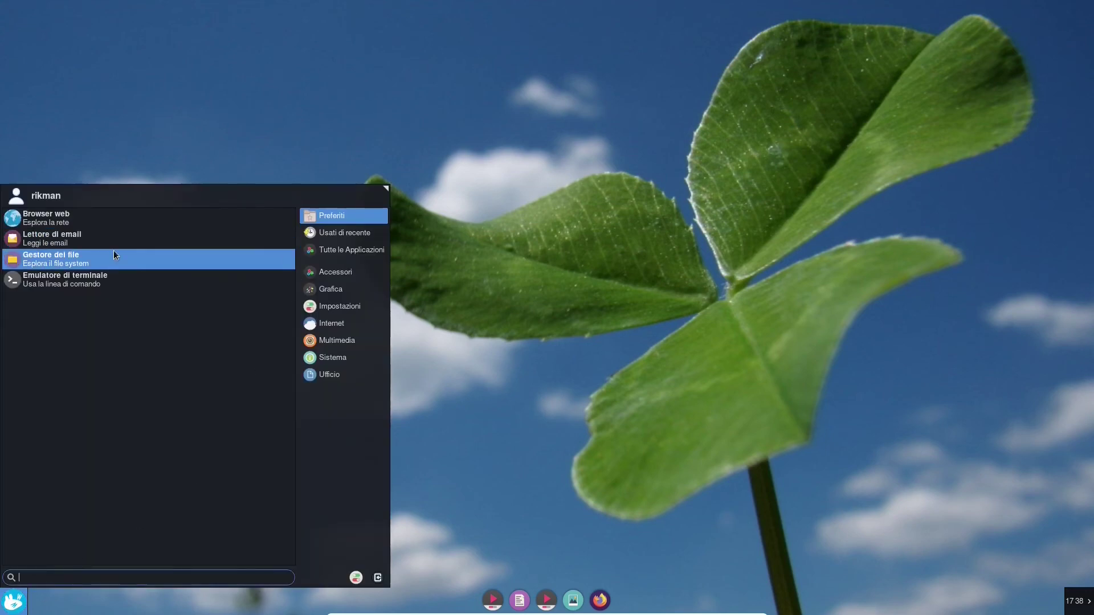
pyautogui.click(556, 178)
# Install GIMP from the drop-down terminal with sudo pacman -S gimp, accept the prompts, and hide the terminal
pyautogui.press('F12')
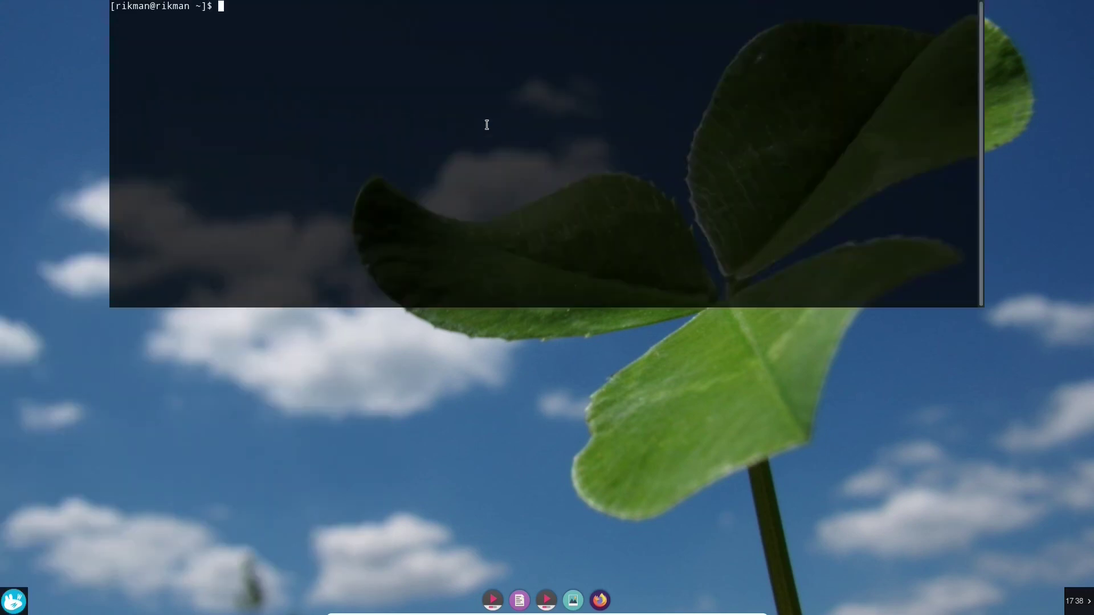
pyautogui.write('sudo pacman -S gimp')
pyautogui.press('Return')
pyautogui.press('Return')
pyautogui.press('Return')
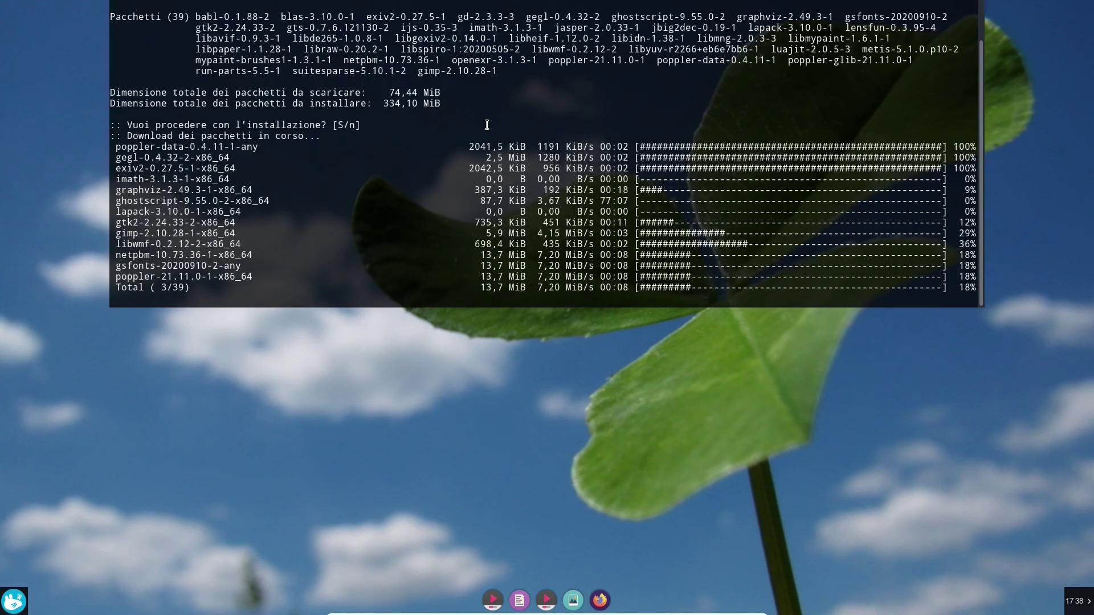
pyautogui.press('F12')
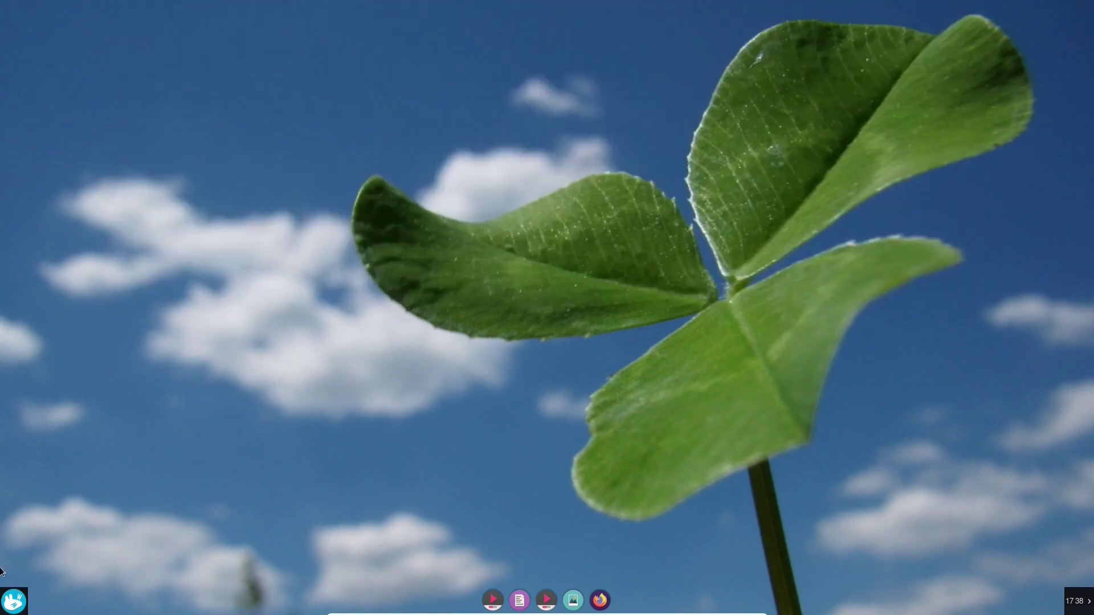
# Launch GNU Image Manipulation Program by searching the Whisker menu for gimp, and maximize its window
pyautogui.click(13, 601)
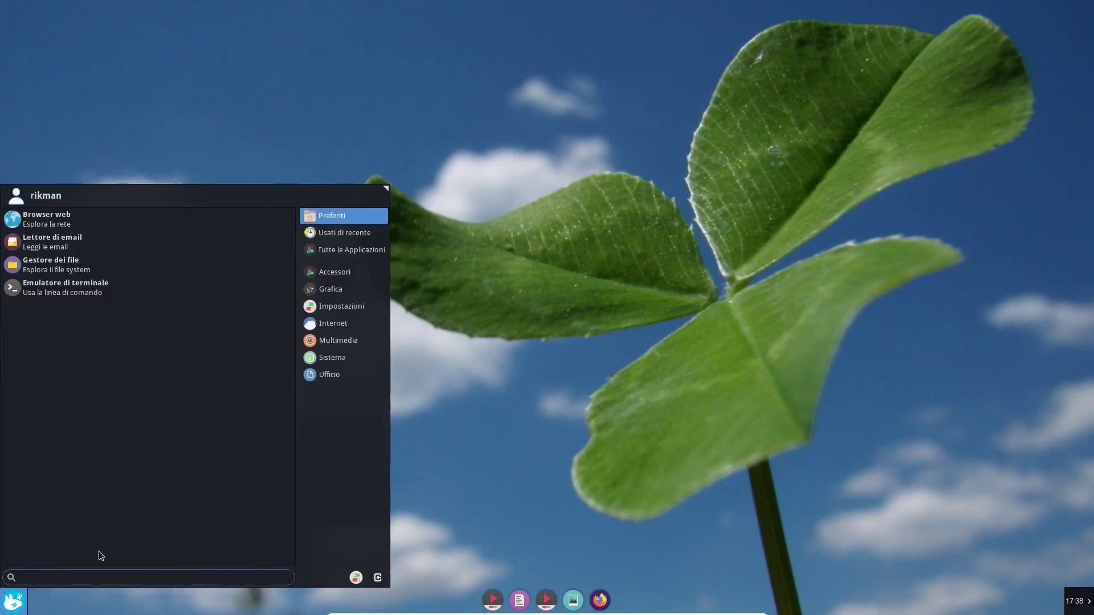
pyautogui.write('gimp')
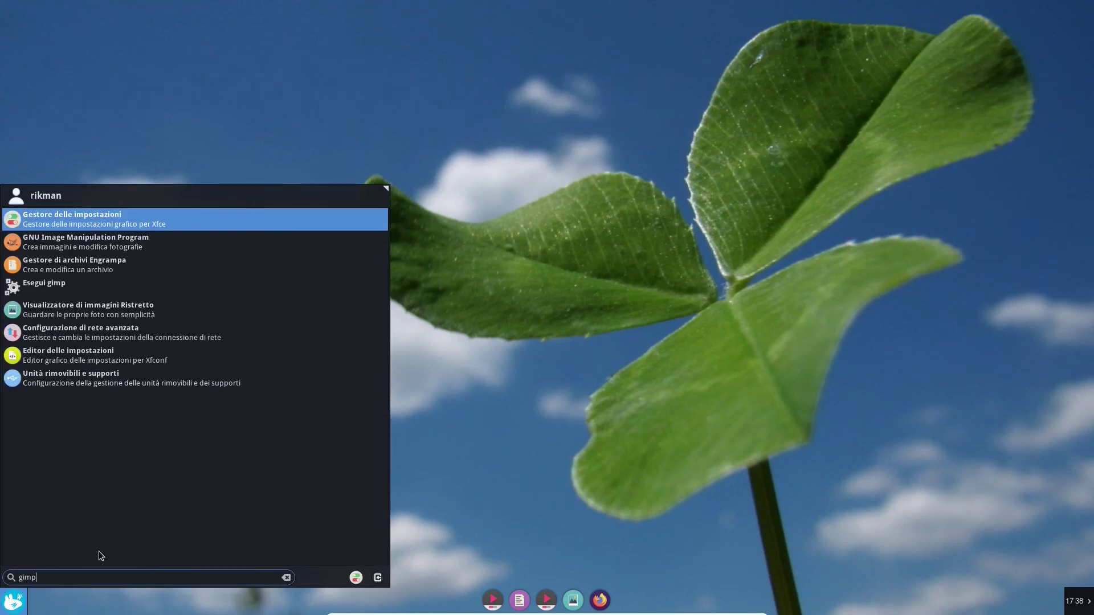
pyautogui.press('Down')
pyautogui.press('Return')
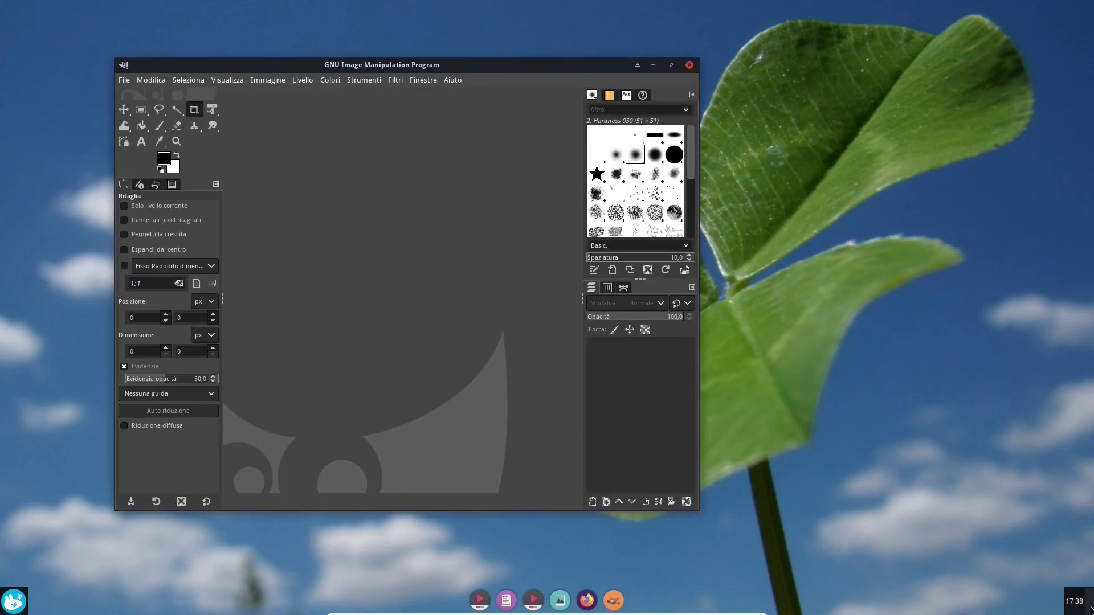
pyautogui.click(671, 65)
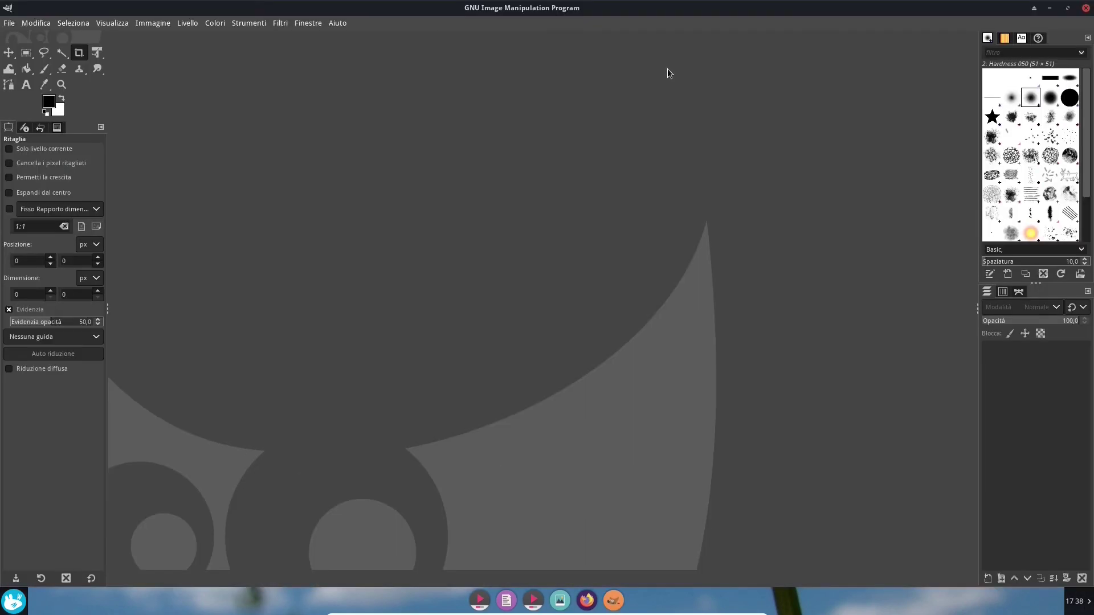
# Start a new image in GIMP, leaving the dialog open at the width value
pyautogui.click(8, 23)
pyautogui.moveTo(24, 29)
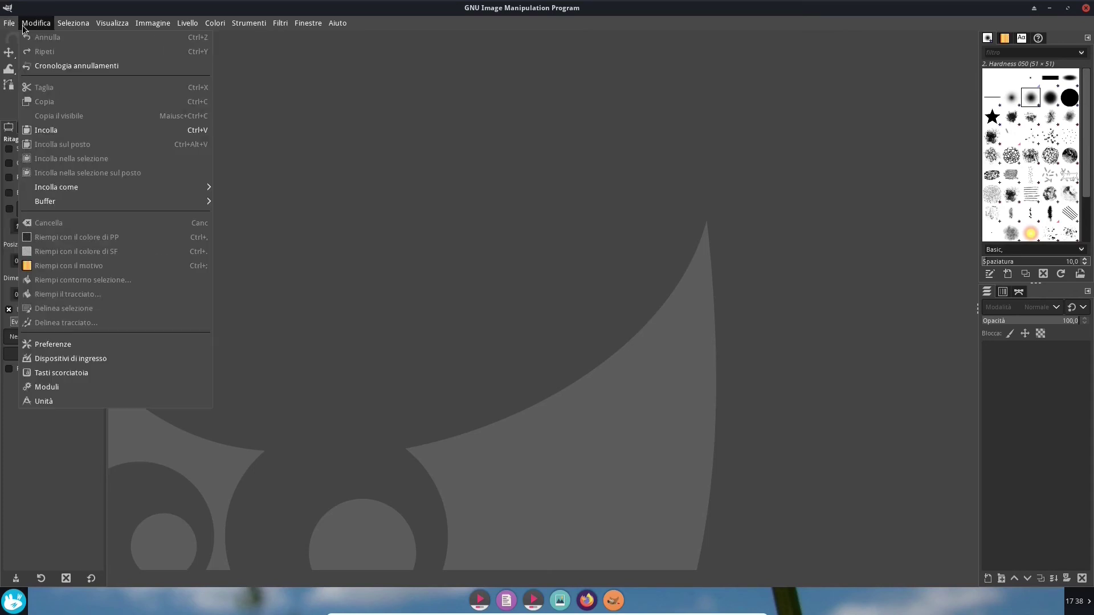
pyautogui.click(29, 37)
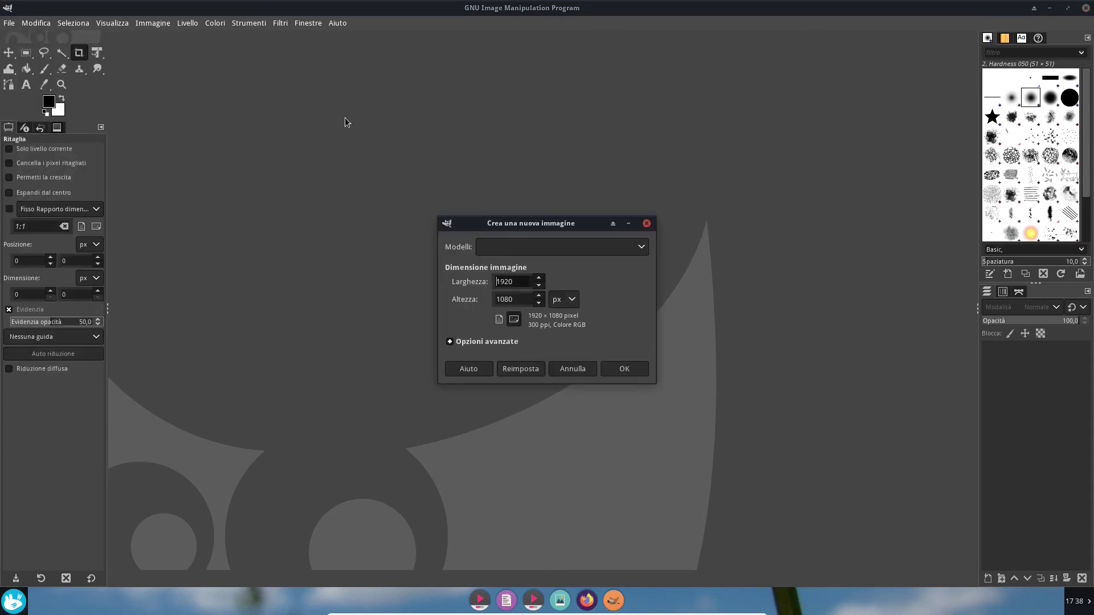
pyautogui.press('Tab')
pyautogui.hotkey('shift', 'Tab')
# Check the row size in the preferences of the clock's panel and close them
pyautogui.rightClick(1076, 602)
pyautogui.moveTo(1043, 578)
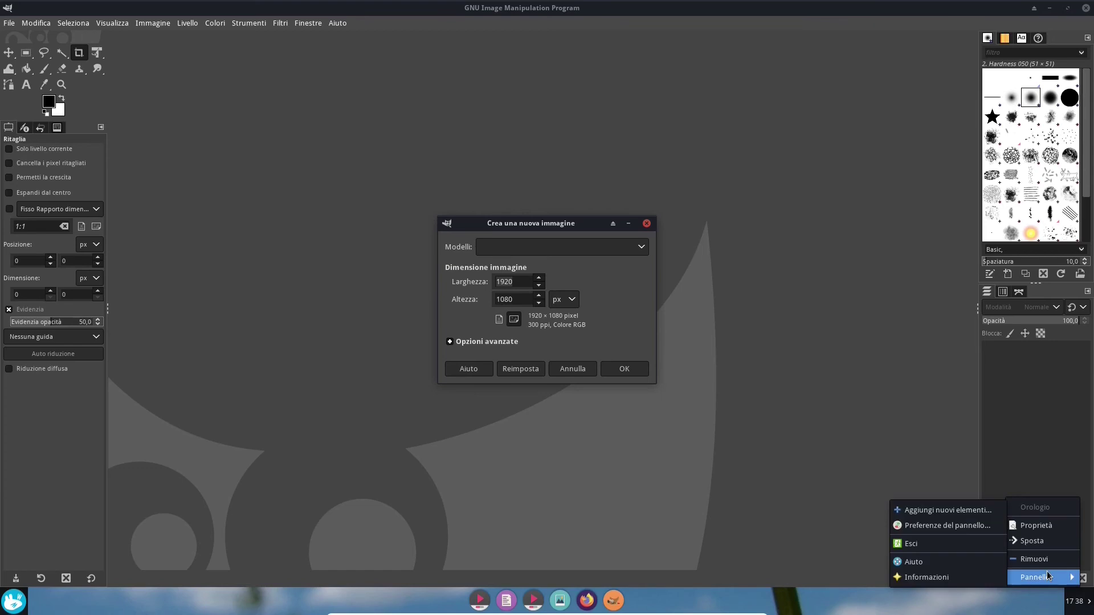
pyautogui.click(940, 525)
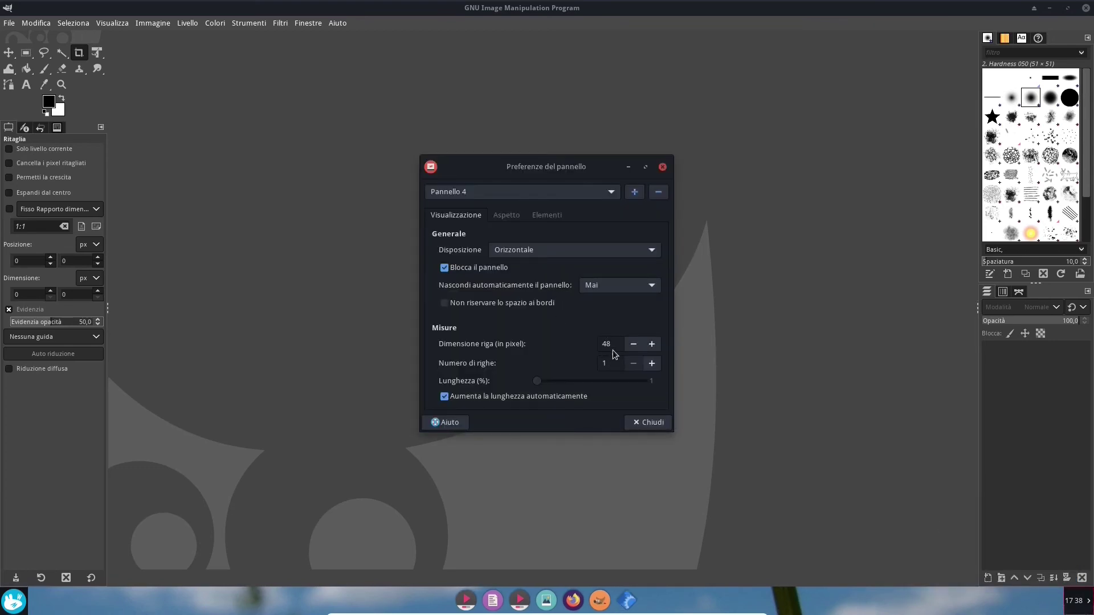
pyautogui.click(663, 166)
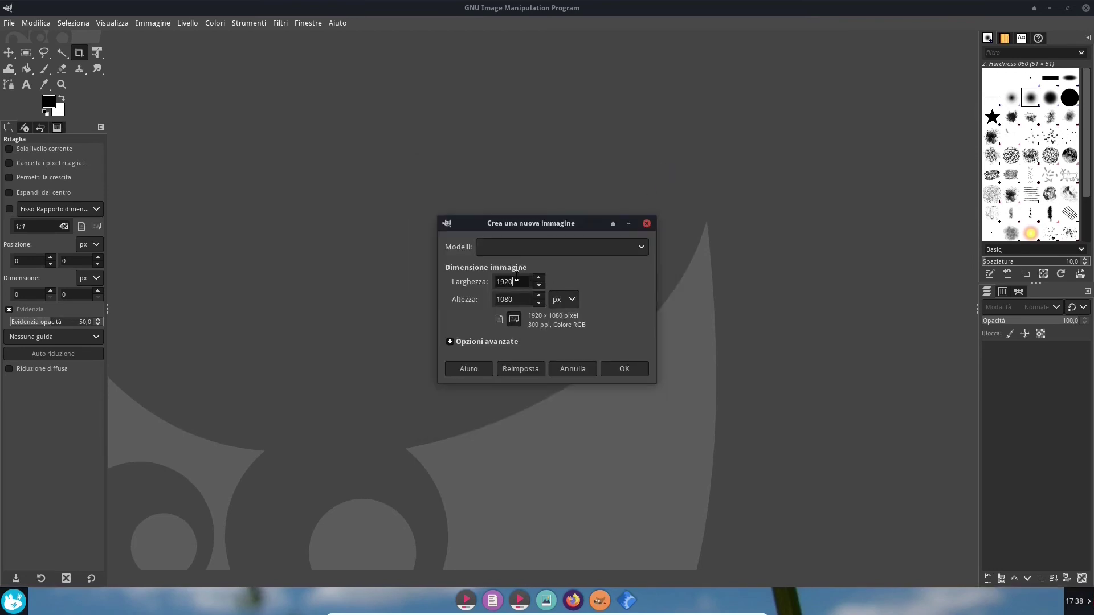
# Set the new image's height to 50 px and select its width value
pyautogui.click(515, 301)
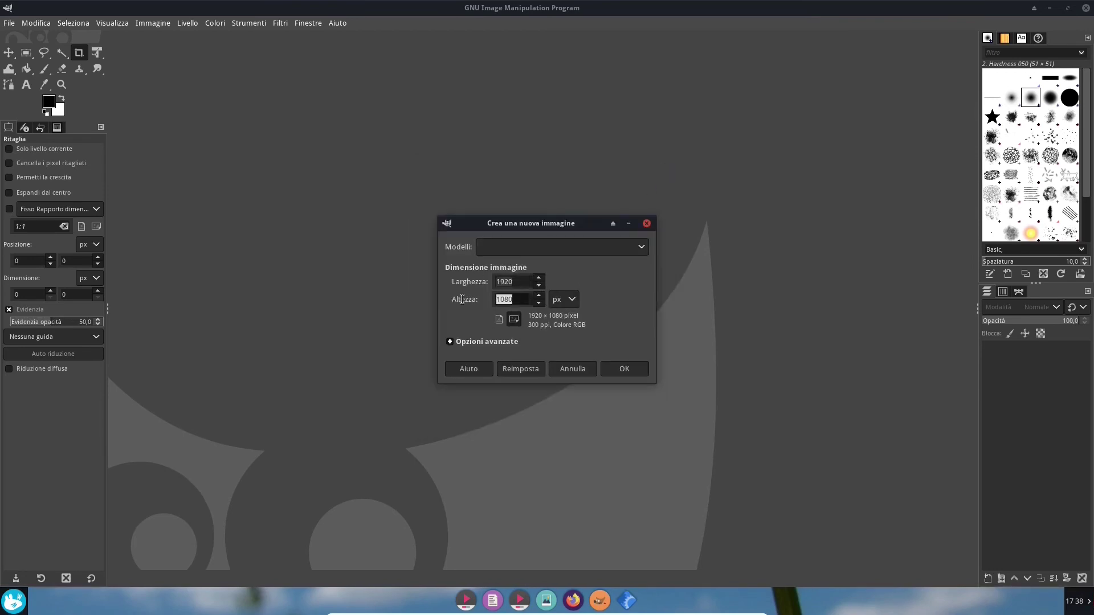
pyautogui.write('4')
pyautogui.press('BackSpace')
pyautogui.press('BackSpace')
pyautogui.write('50')
pyautogui.doubleClick(516, 288)
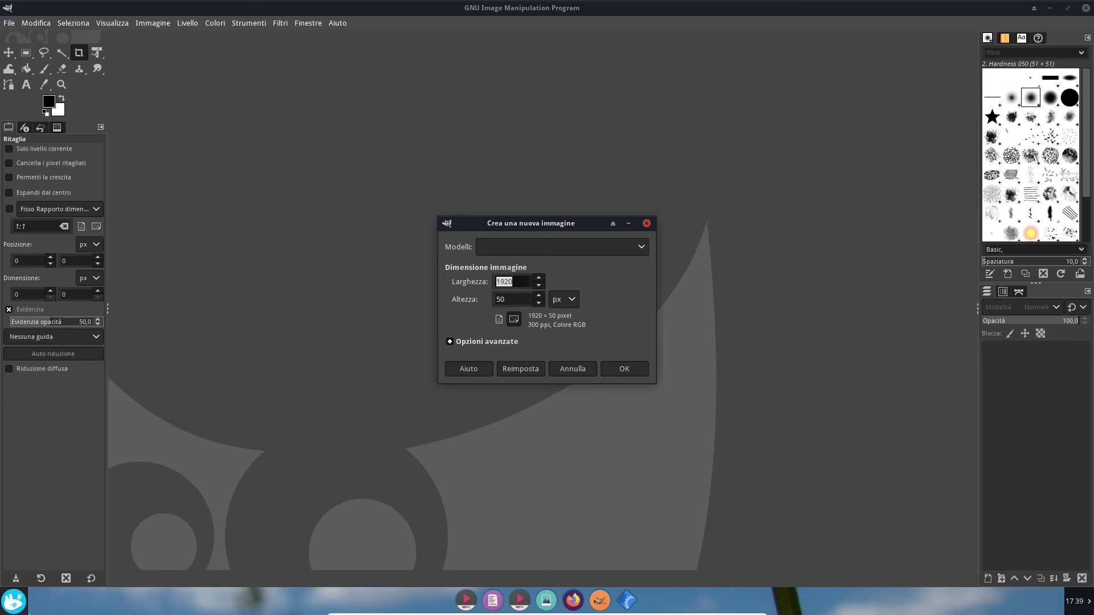
pyautogui.moveTo(547, 614)
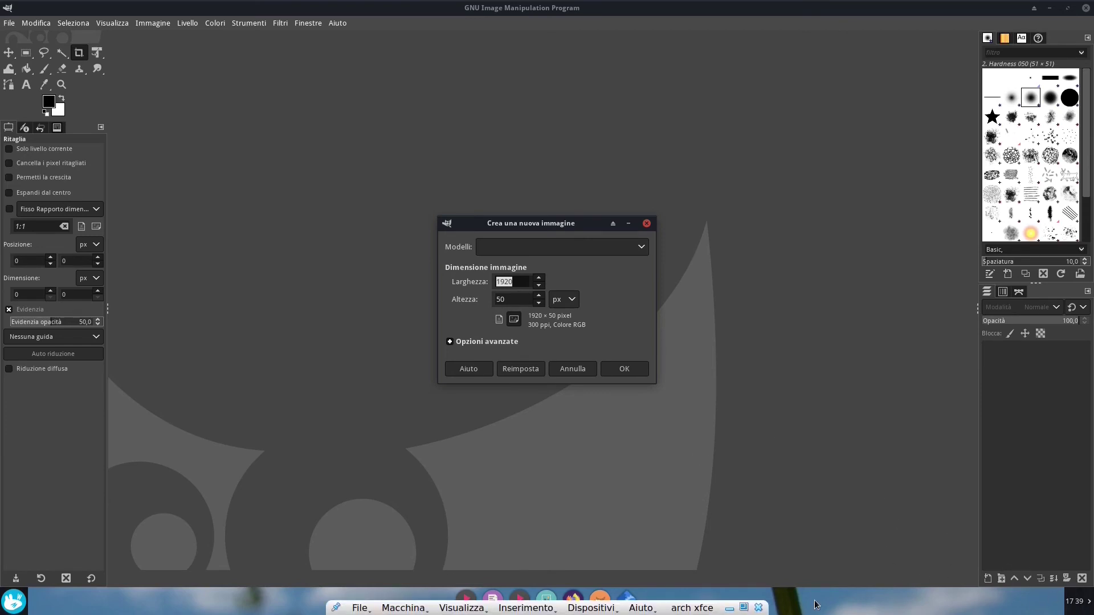
pyautogui.click(639, 609)
pyautogui.click(822, 461)
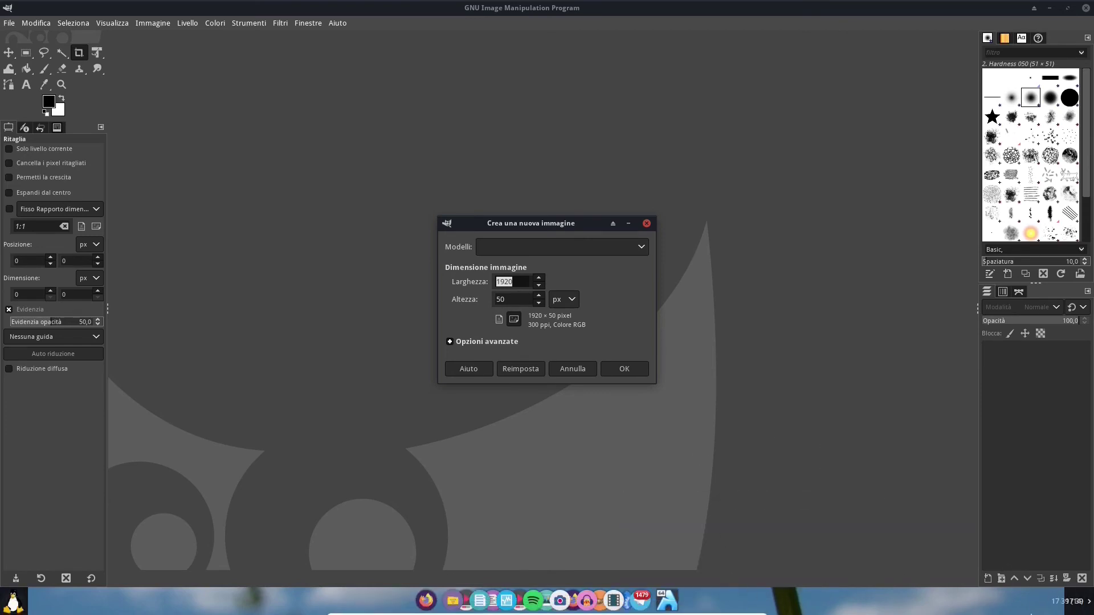
pyautogui.press('super')
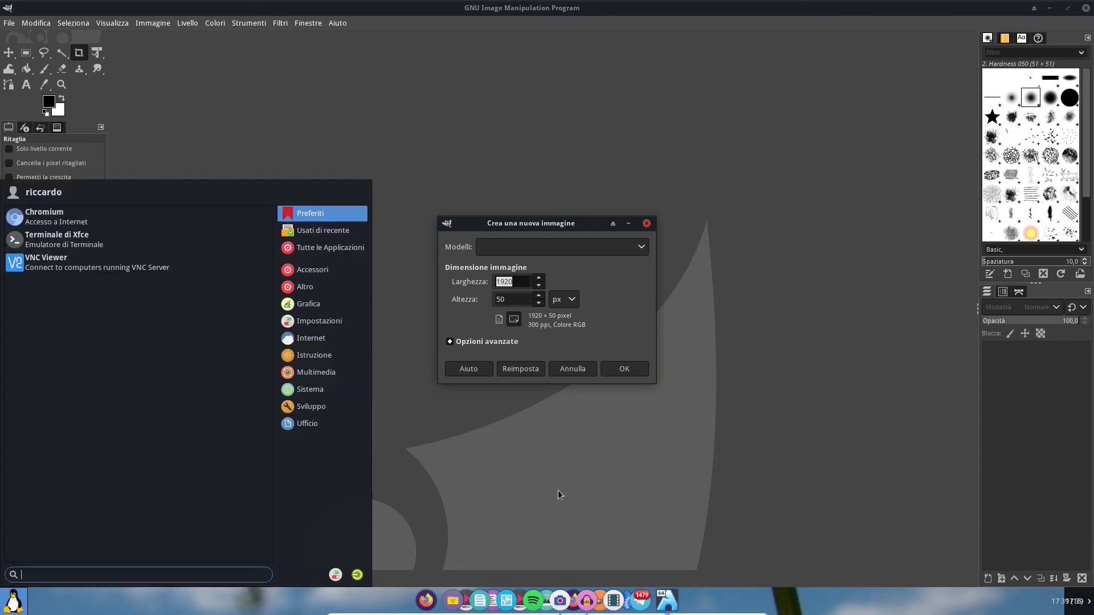
pyautogui.click(562, 534)
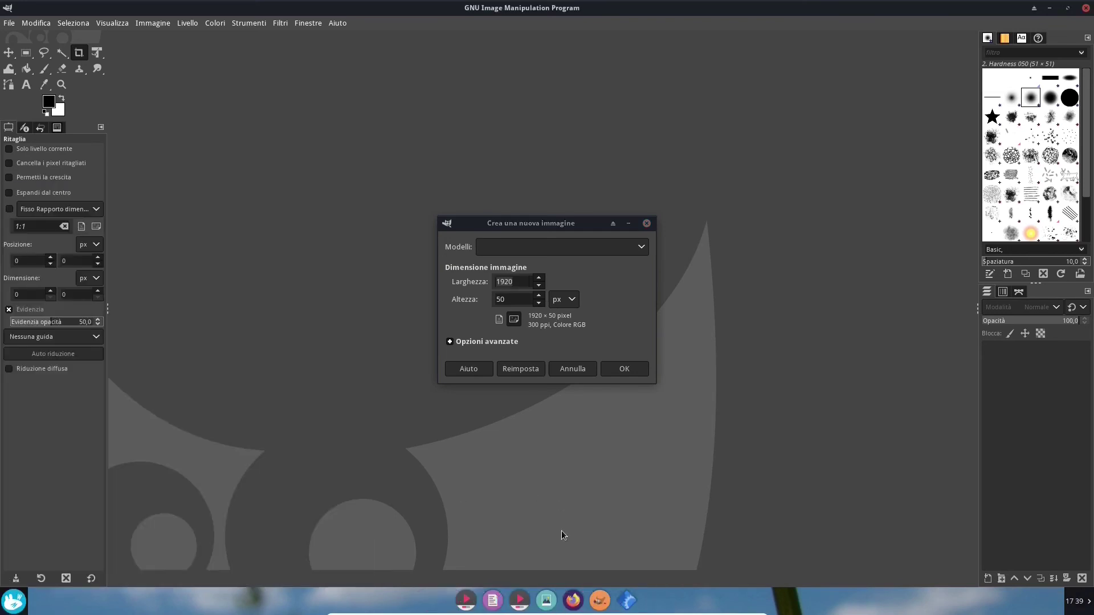
# Create the 1920 × 50 px image and add a new layer filled with Trasparenza
pyautogui.click(635, 371)
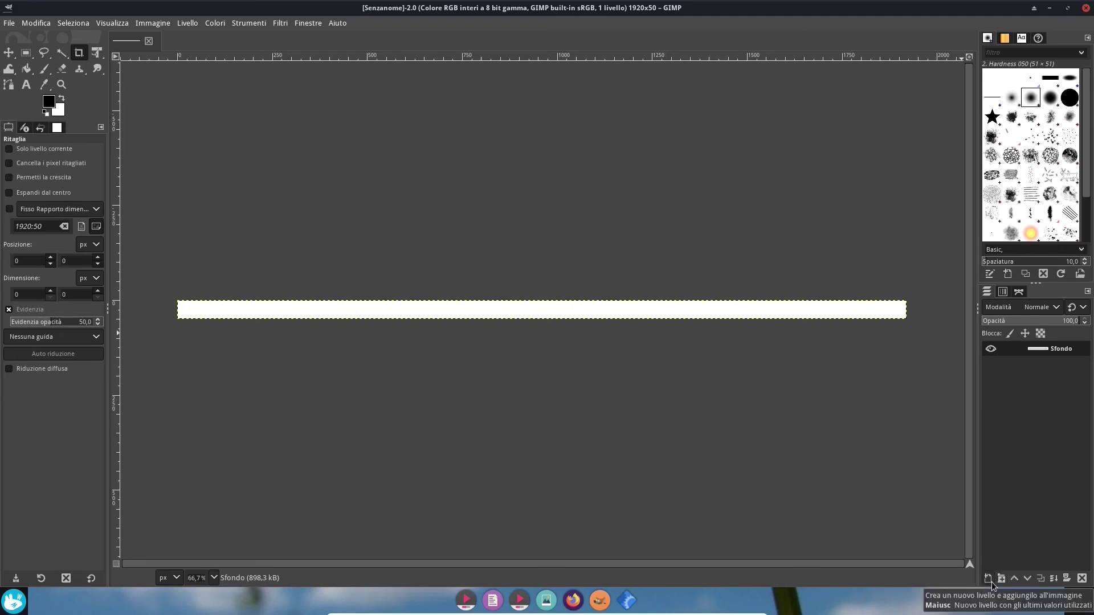
pyautogui.click(989, 579)
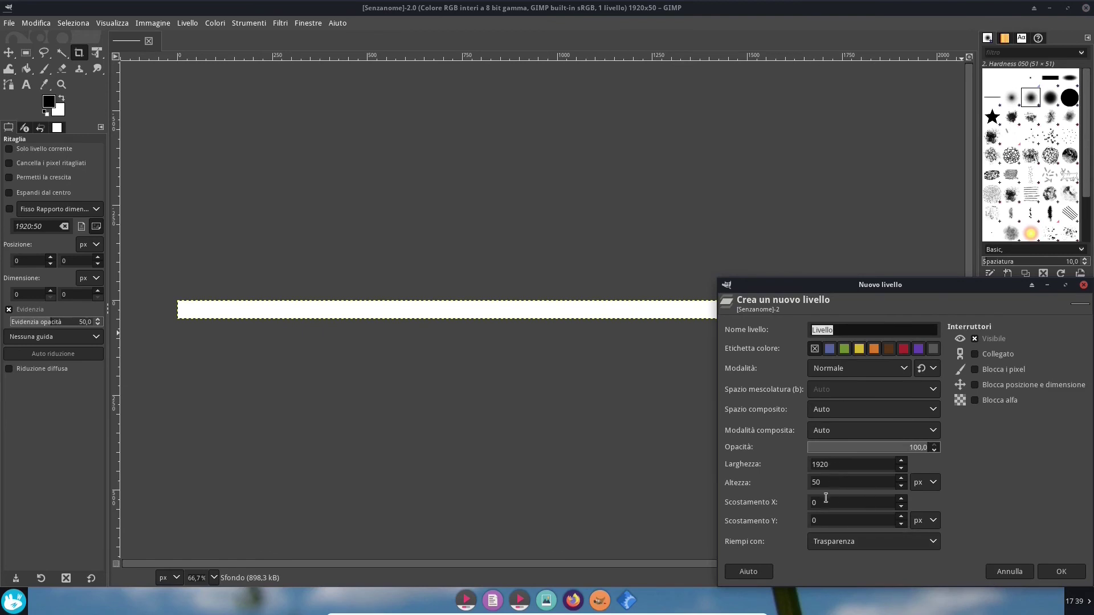
pyautogui.click(1076, 573)
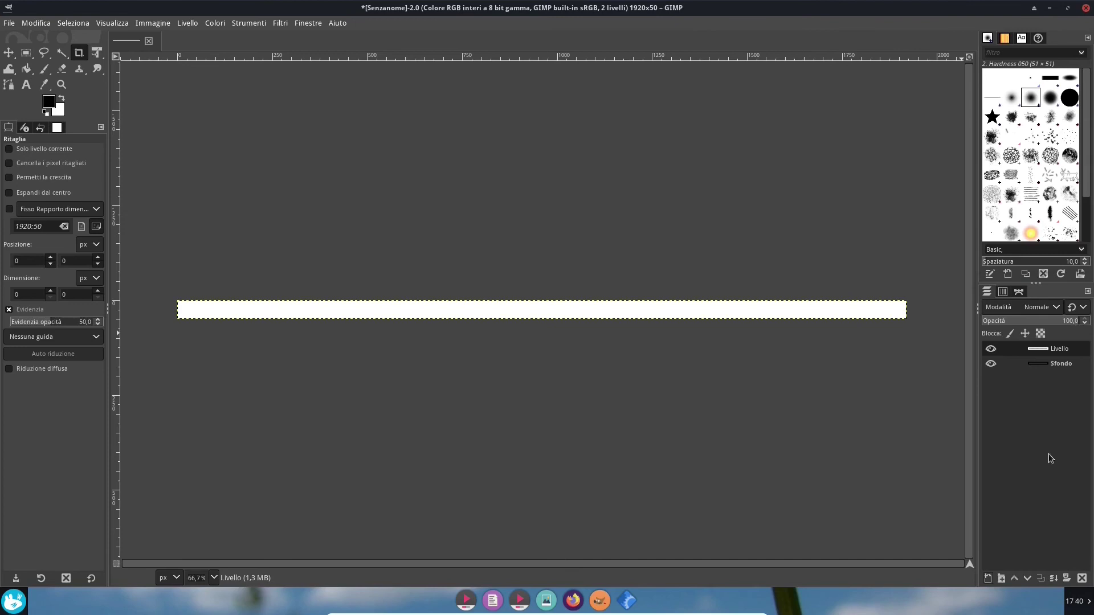
# Delete the white Sfondo layer so only the transparent layer is left in the image
pyautogui.click(1029, 365)
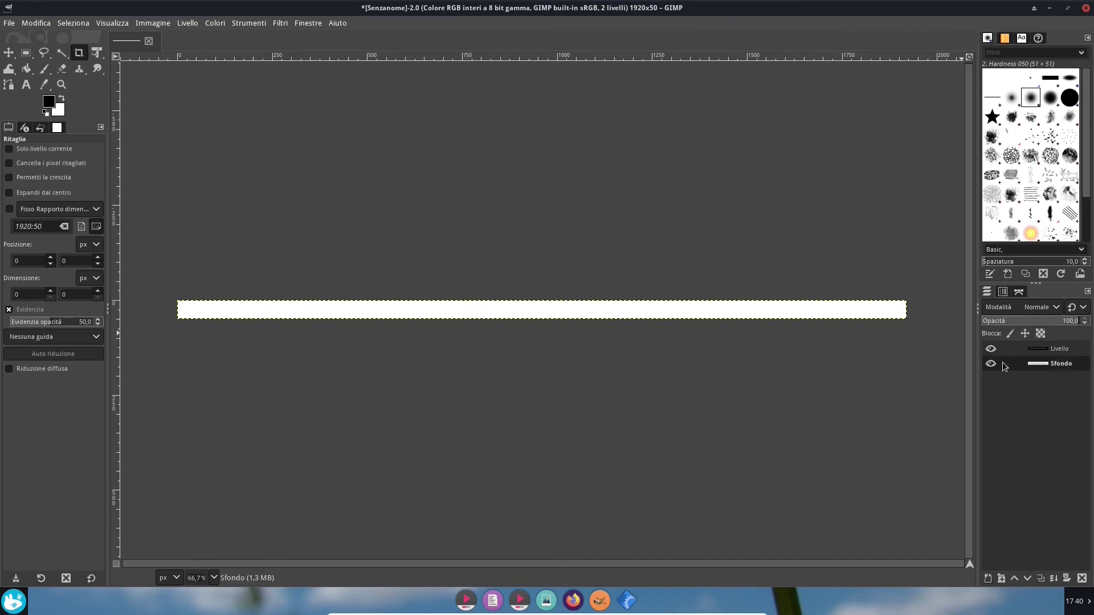
pyautogui.rightClick(1052, 370)
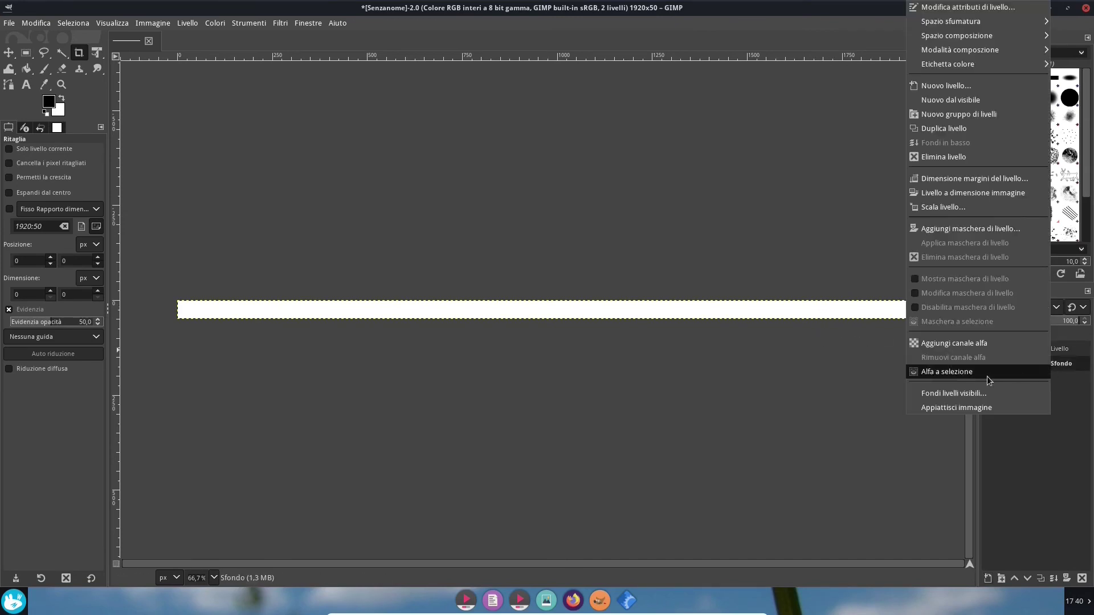
pyautogui.click(948, 158)
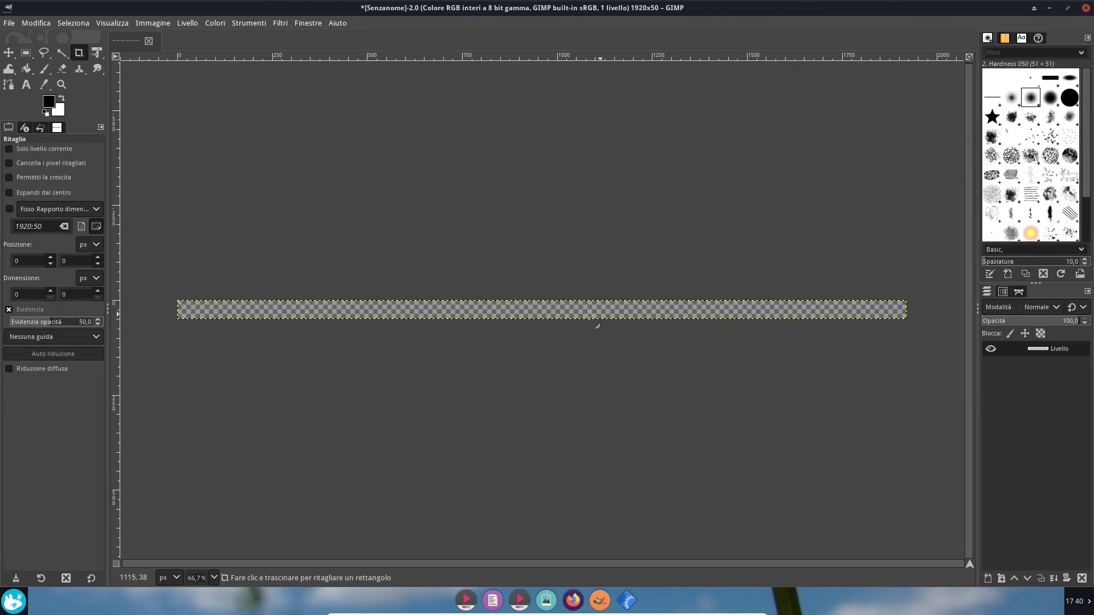
# Export the transparent image to the home folder as sfondopannello.png and quit GIMP, discarding the unsaved changes
pyautogui.click(10, 22)
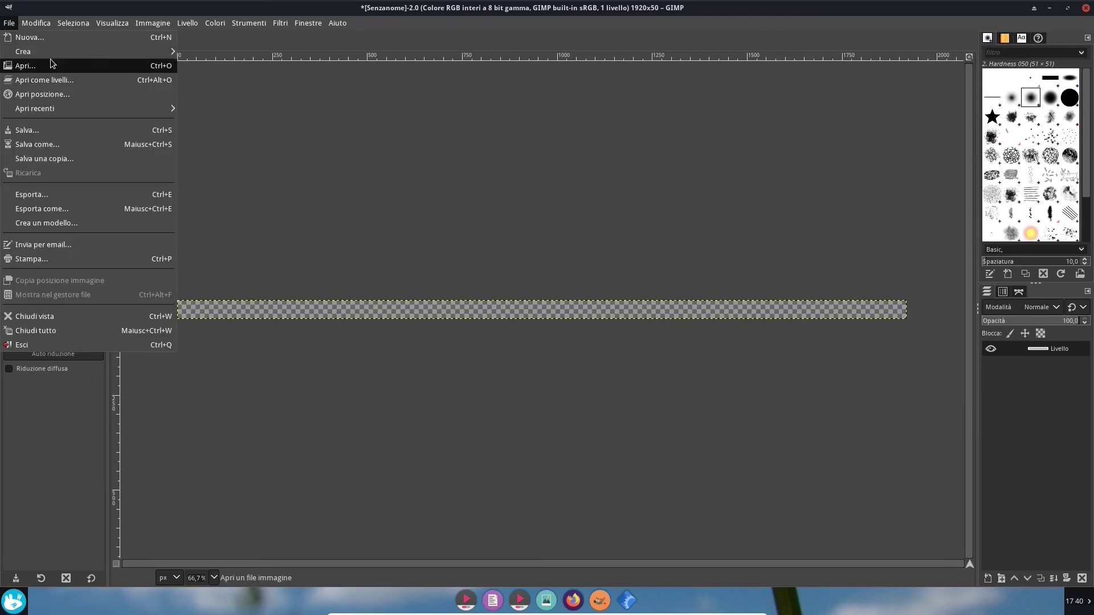
pyautogui.click(62, 209)
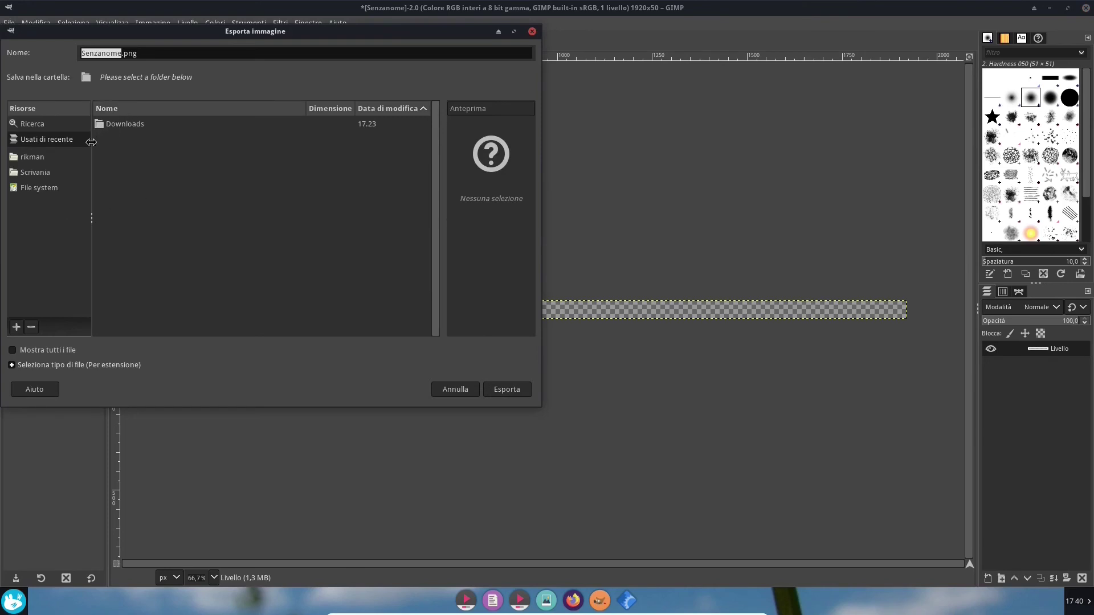
pyautogui.click(37, 157)
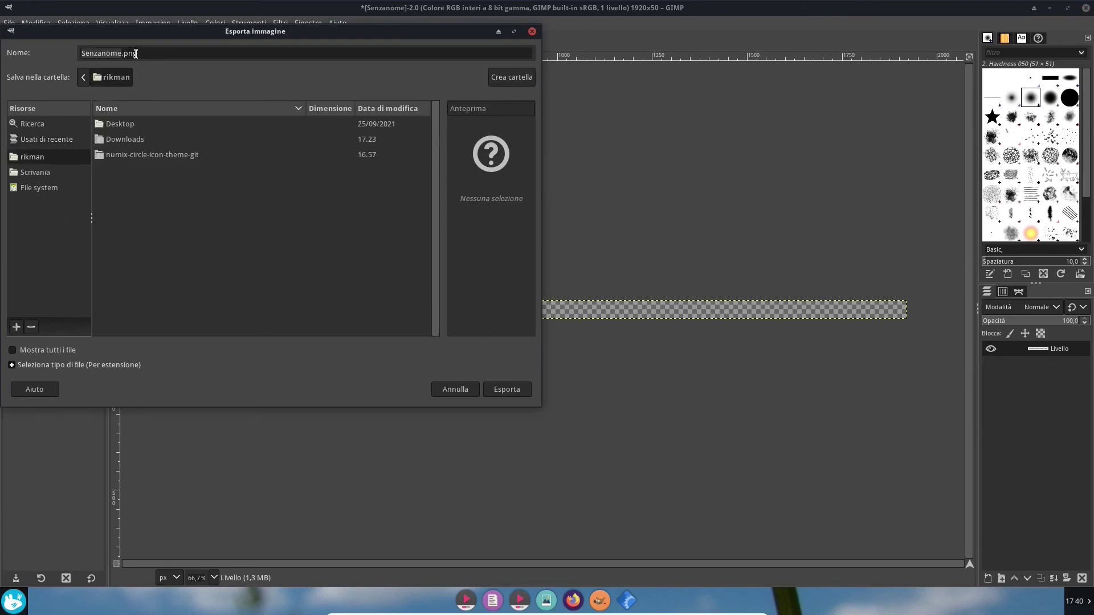
pyautogui.click(121, 53)
pyautogui.press('BackSpace')
pyautogui.press('BackSpace')
pyautogui.press('BackSpace')
pyautogui.press('BackSpace')
pyautogui.press('BackSpace')
pyautogui.press('BackSpace')
pyautogui.press('BackSpace')
pyautogui.press('BackSpace')
pyautogui.press('BackSpace')
pyautogui.write('sfondopannello')
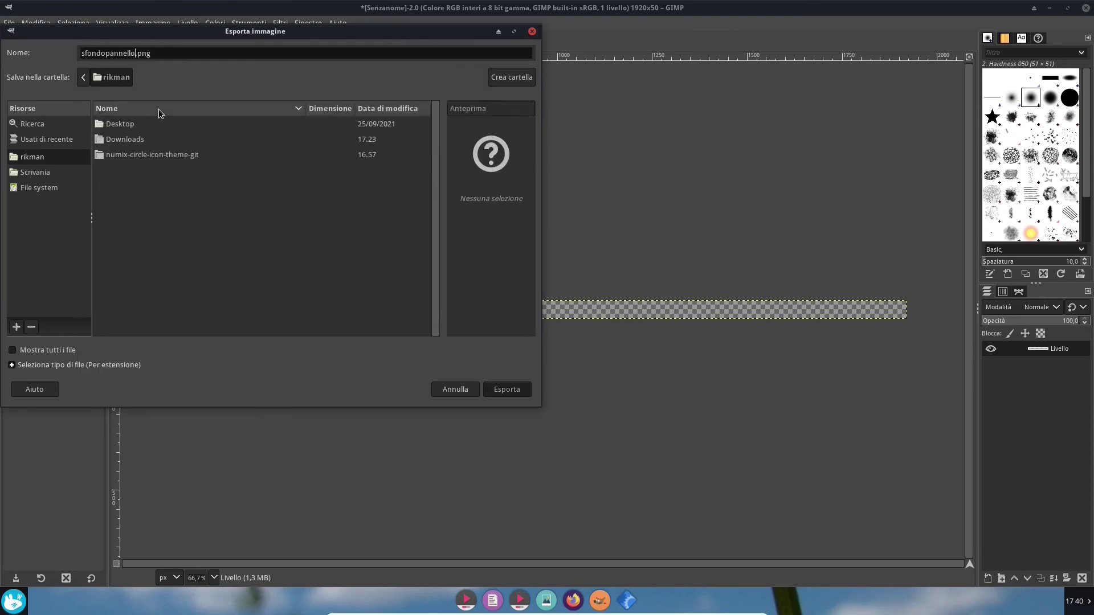
pyautogui.press('Return')
pyautogui.click(591, 403)
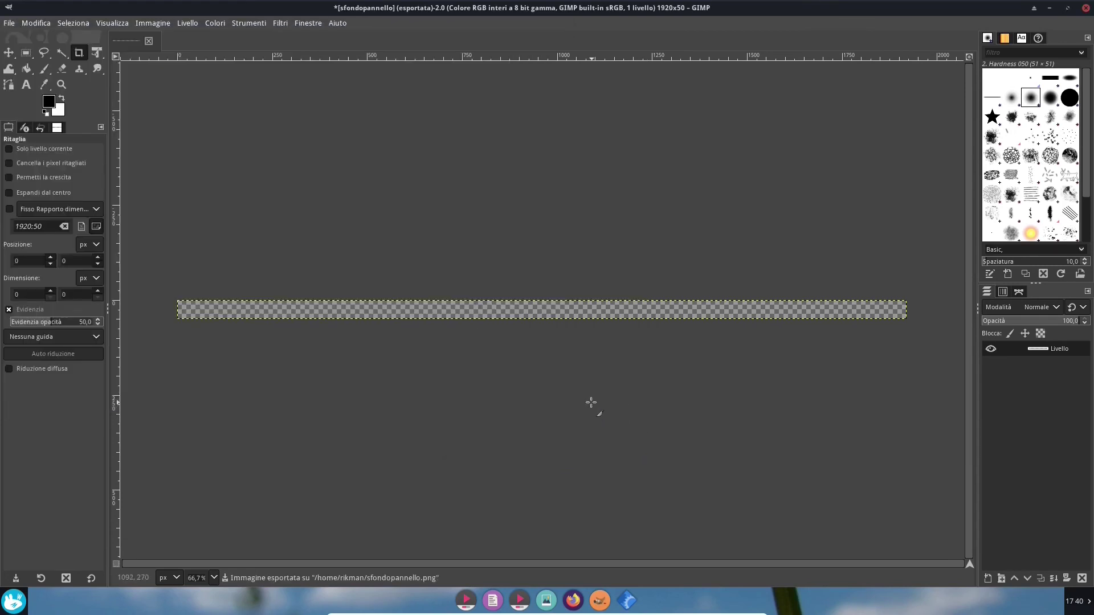
pyautogui.click(1086, 7)
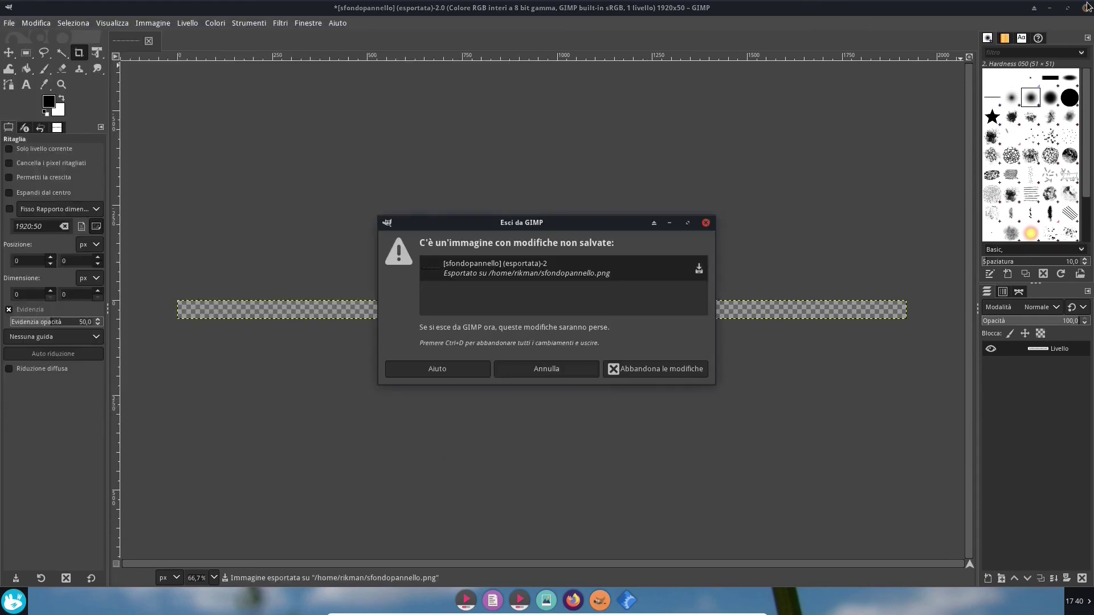
pyautogui.click(632, 369)
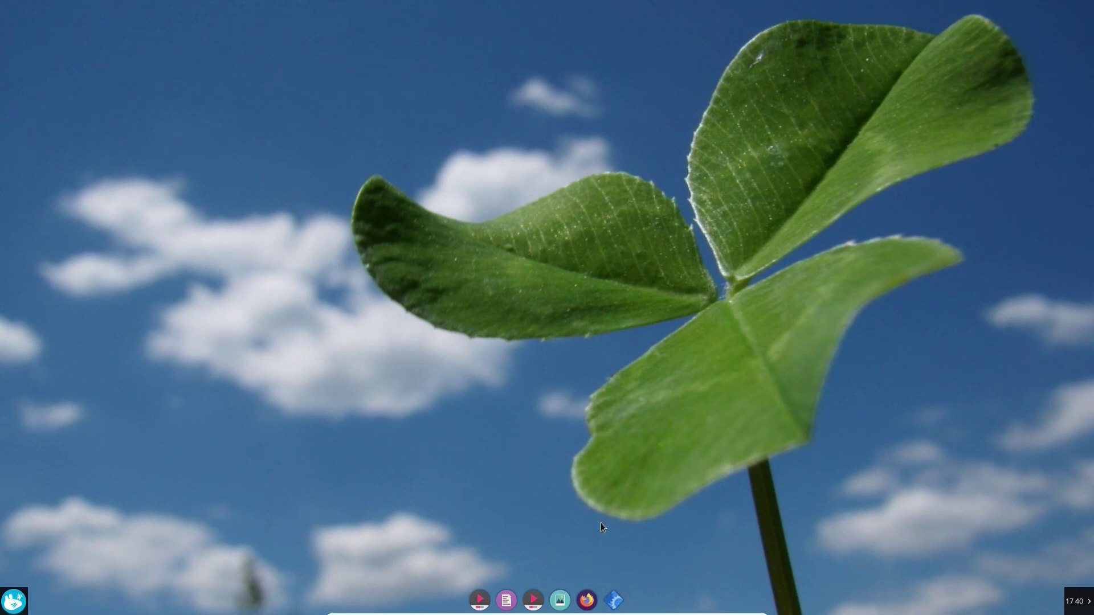
# Restart the Xfce panel from the drop-down terminal with xfce4-panel -r and hide the terminal
pyautogui.press('F12')
pyautogui.write('xfce4-panel ')
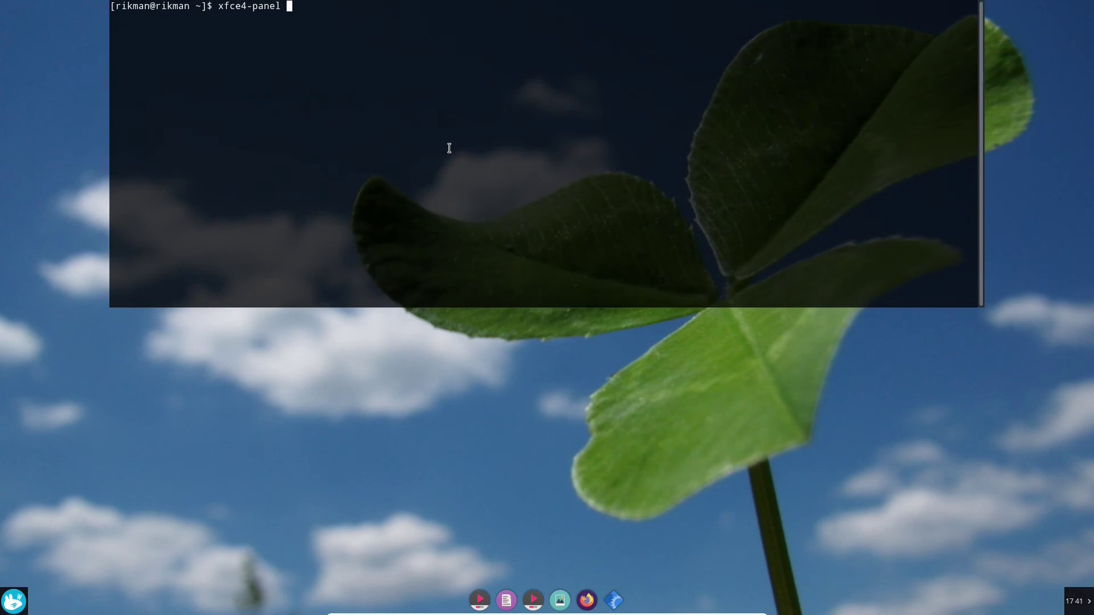
pyautogui.write('-r')
pyautogui.press('Return')
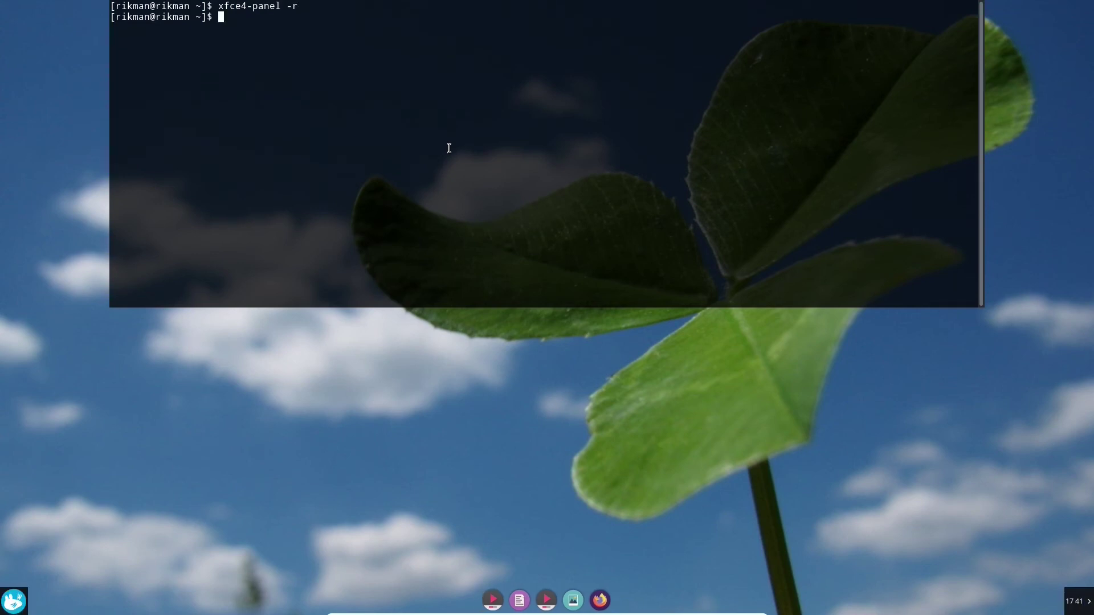
pyautogui.press('F12')
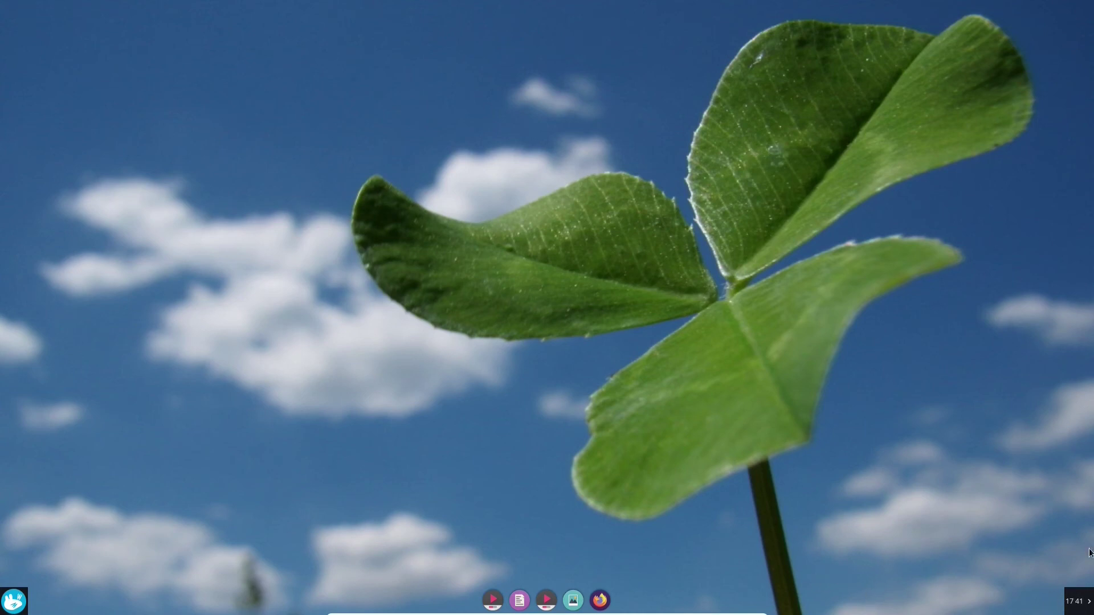
# Set the background style of Pannello 4, the panel with the clock, to Immagine di sfondo
pyautogui.rightClick(1076, 611)
pyautogui.rightClick(1070, 614)
pyautogui.rightClick(1067, 609)
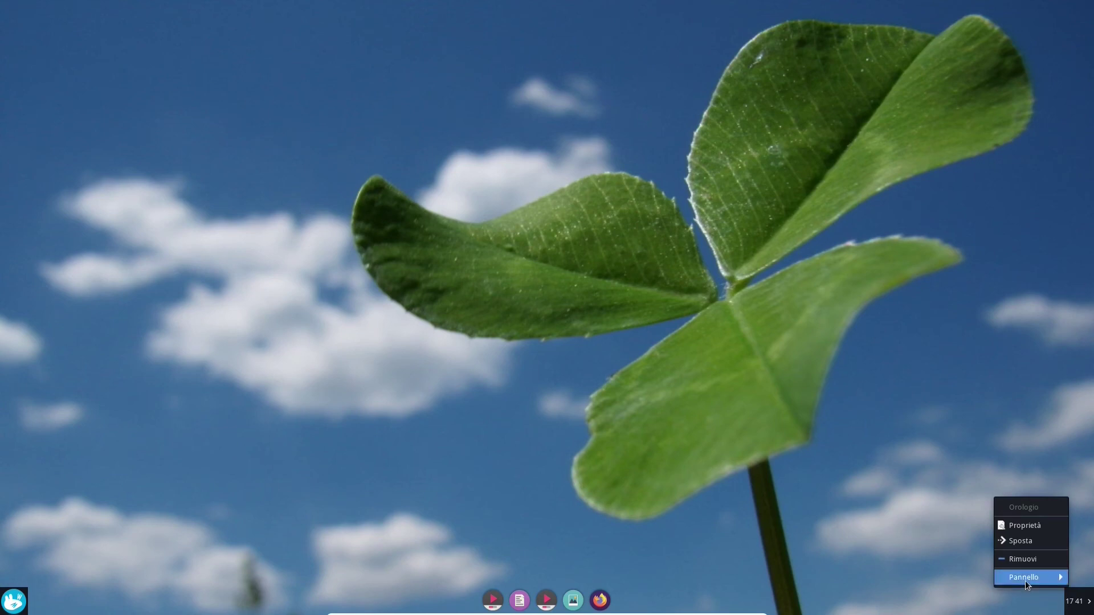
pyautogui.moveTo(1025, 580)
pyautogui.click(888, 525)
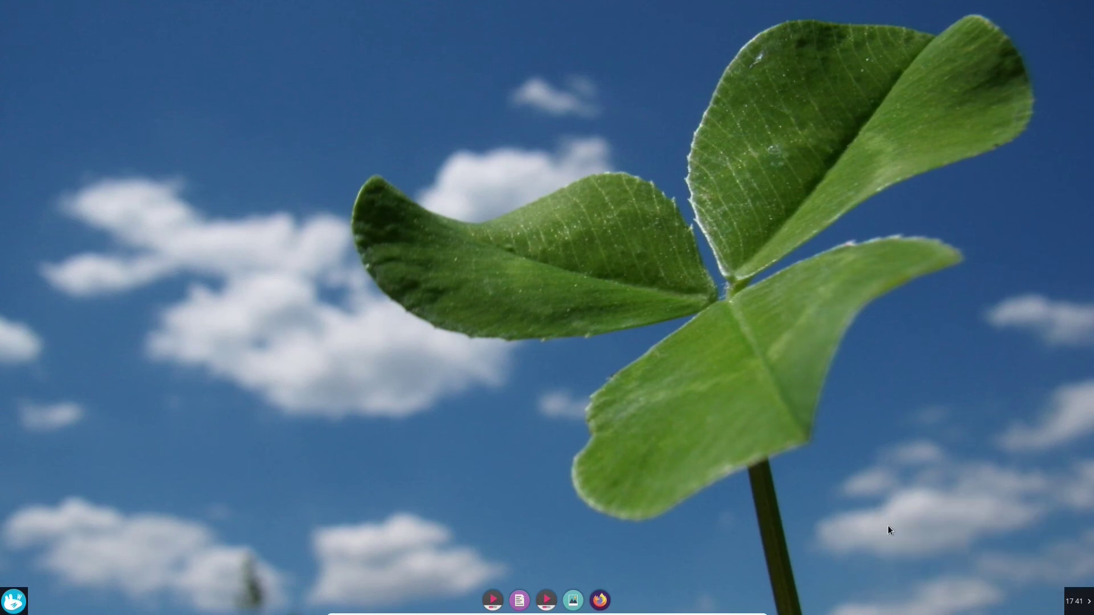
pyautogui.click(522, 215)
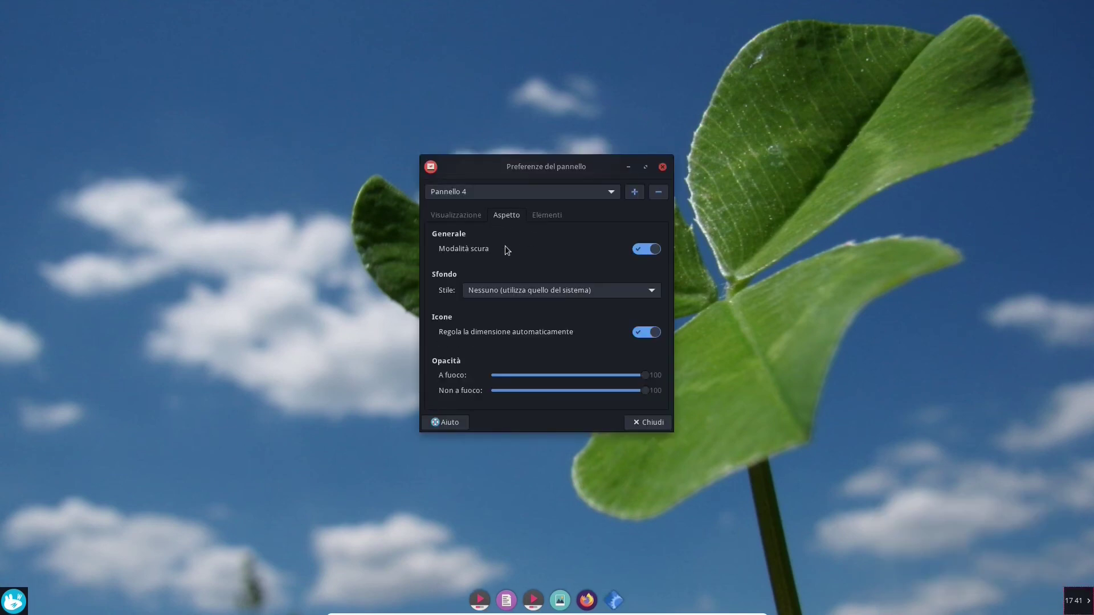
pyautogui.click(485, 291)
pyautogui.click(483, 280)
pyautogui.click(519, 288)
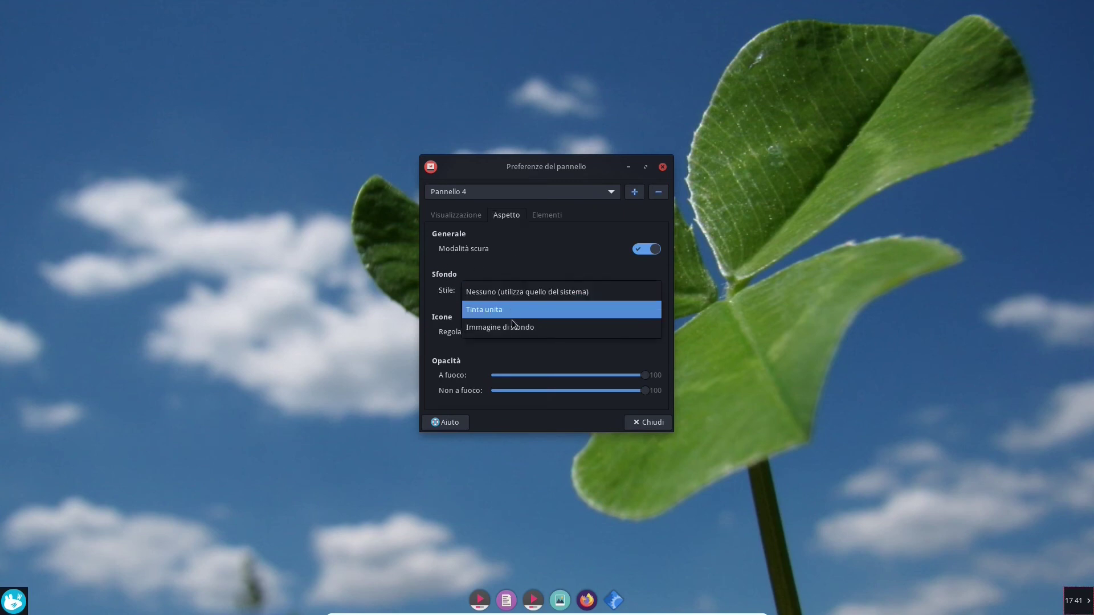
pyautogui.click(497, 330)
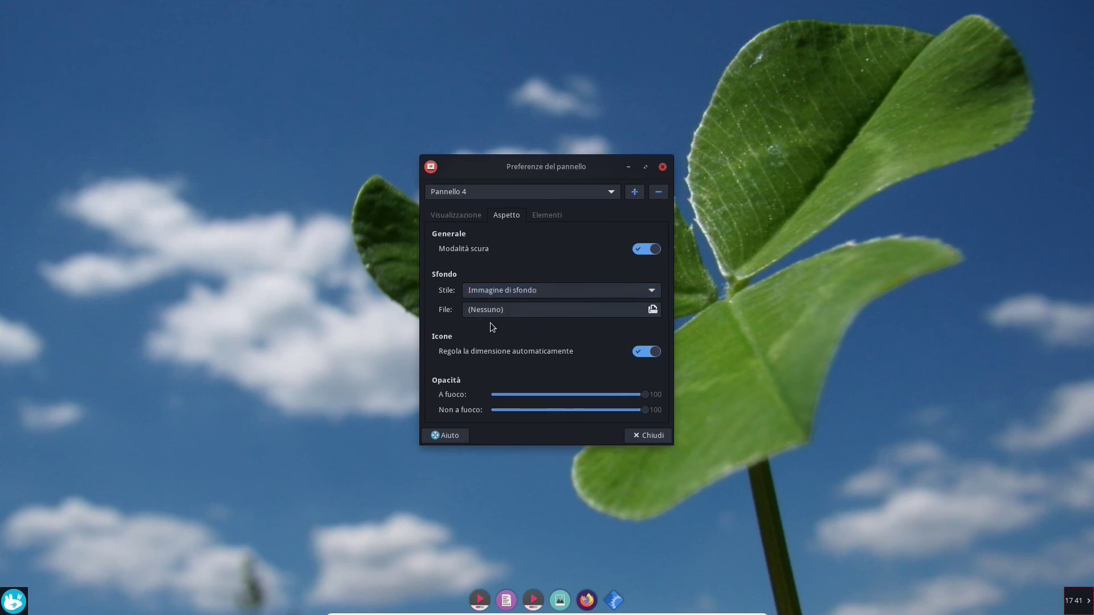
# Use sfondopannello.png as the background image of Pannello 4 and close the panel preferences
pyautogui.click(470, 312)
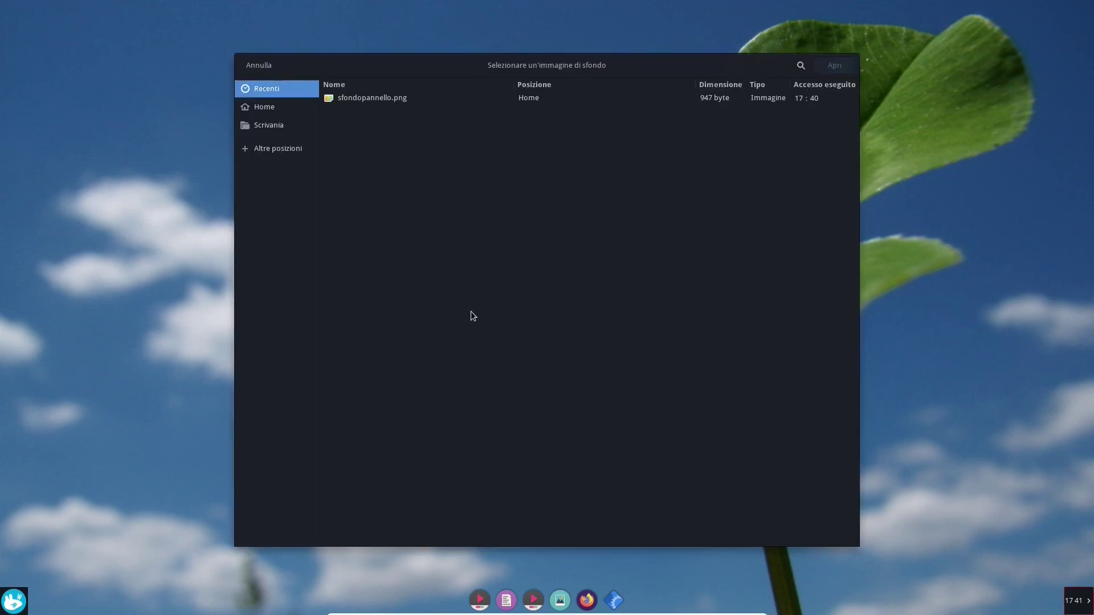
pyautogui.click(356, 97)
pyautogui.click(830, 64)
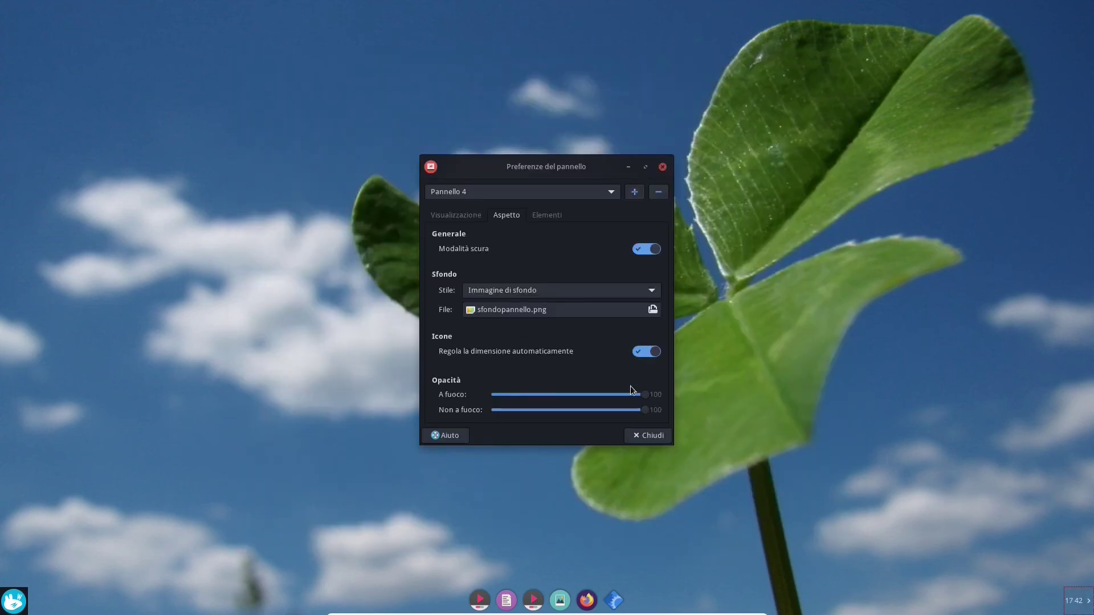
pyautogui.click(647, 437)
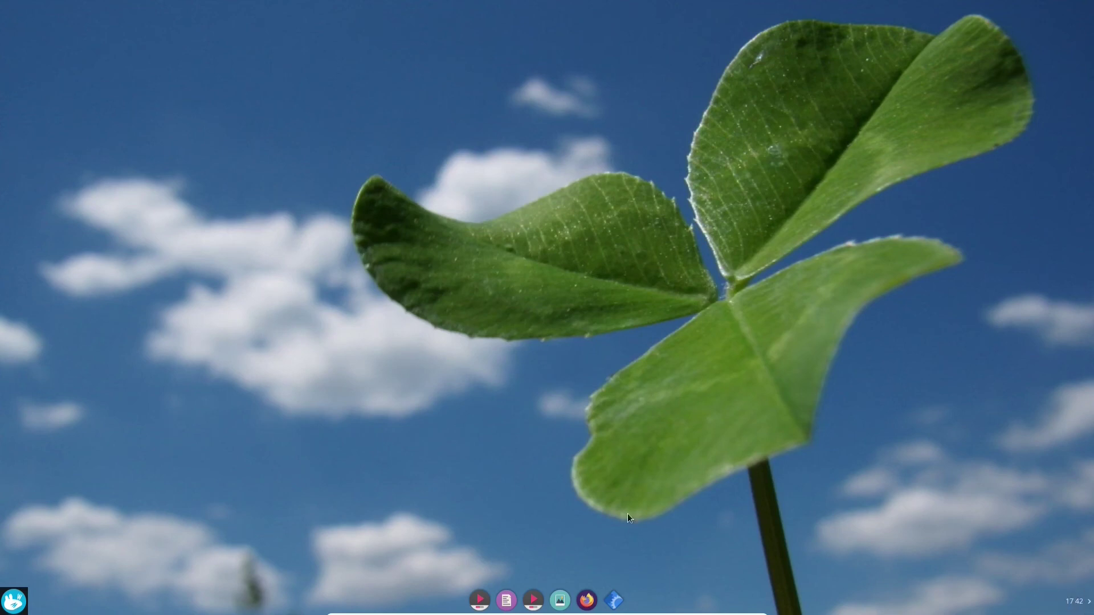
# Set the background style of Pannello 3, the panel with the Whisker menu, to Immagine di sfondo
pyautogui.rightClick(13, 602)
pyautogui.moveTo(40, 574)
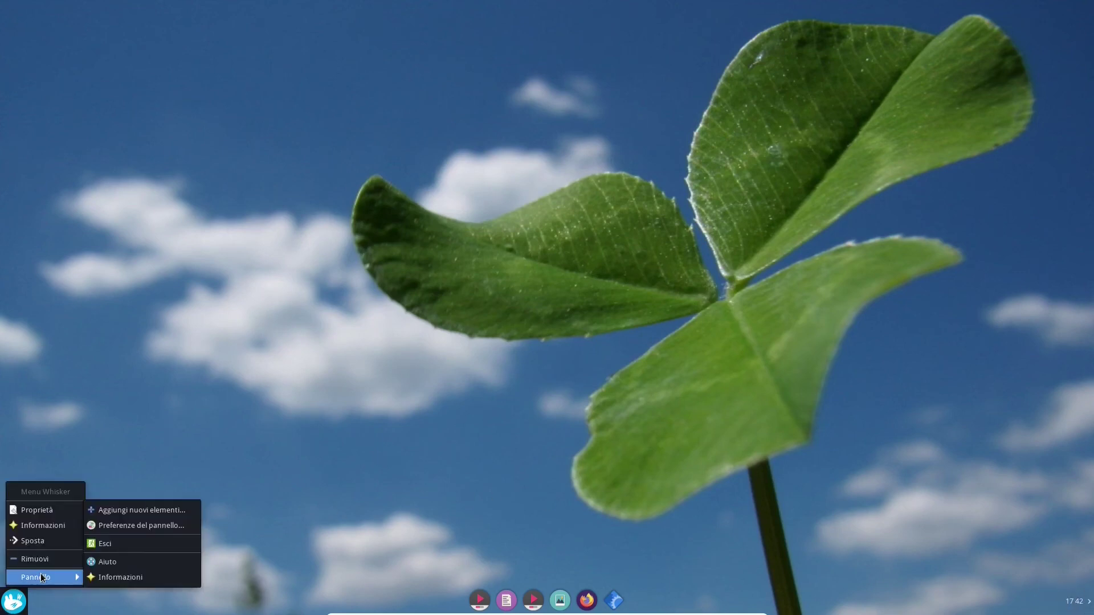
pyautogui.click(130, 529)
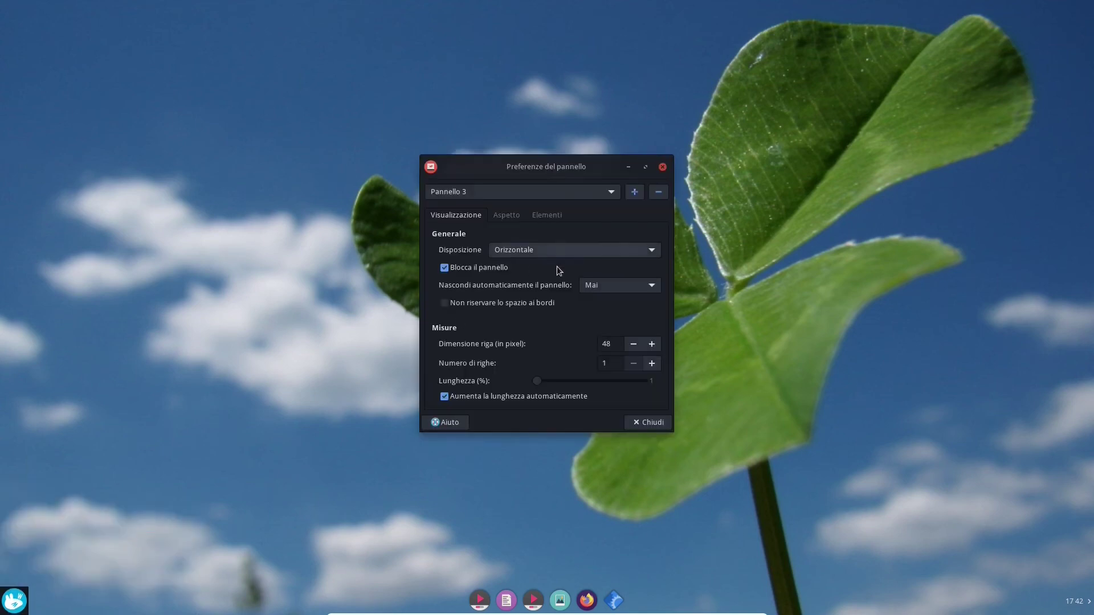
pyautogui.click(508, 216)
pyautogui.click(516, 291)
pyautogui.click(511, 327)
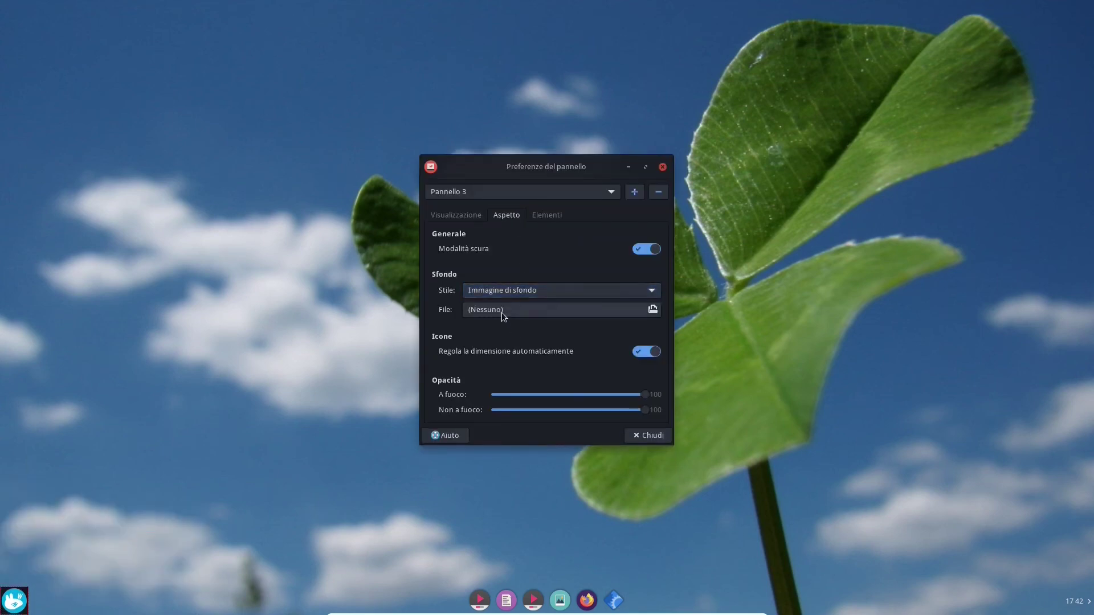
# Use sfondopannello.png as the background image of Pannello 3 and close the panel preferences
pyautogui.click(501, 312)
pyautogui.click(405, 103)
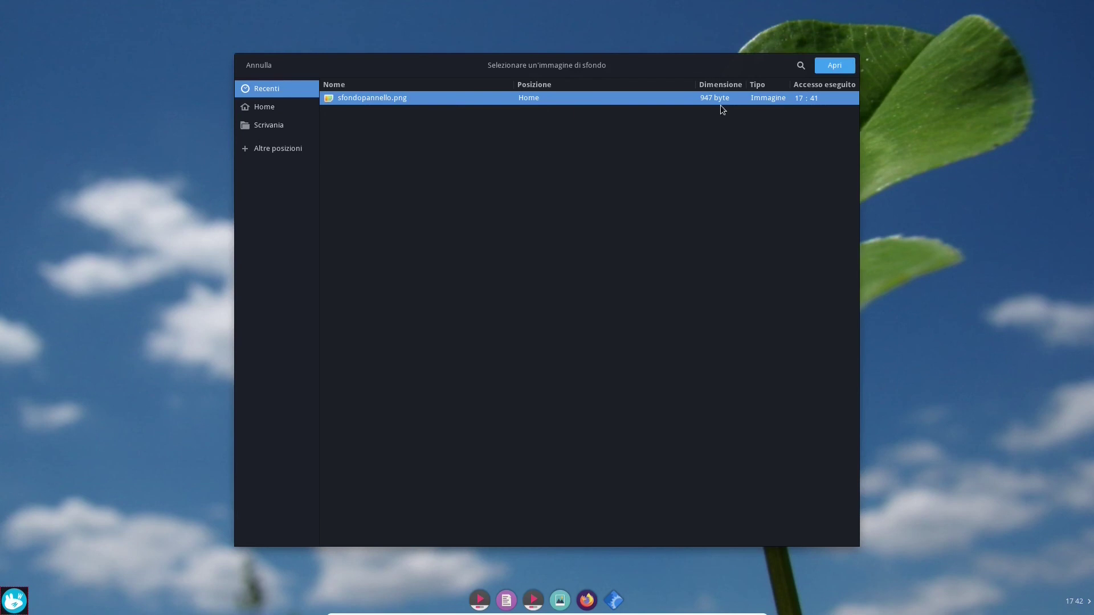
pyautogui.click(836, 66)
pyautogui.click(662, 440)
pyautogui.click(7, 600)
pyautogui.click(525, 551)
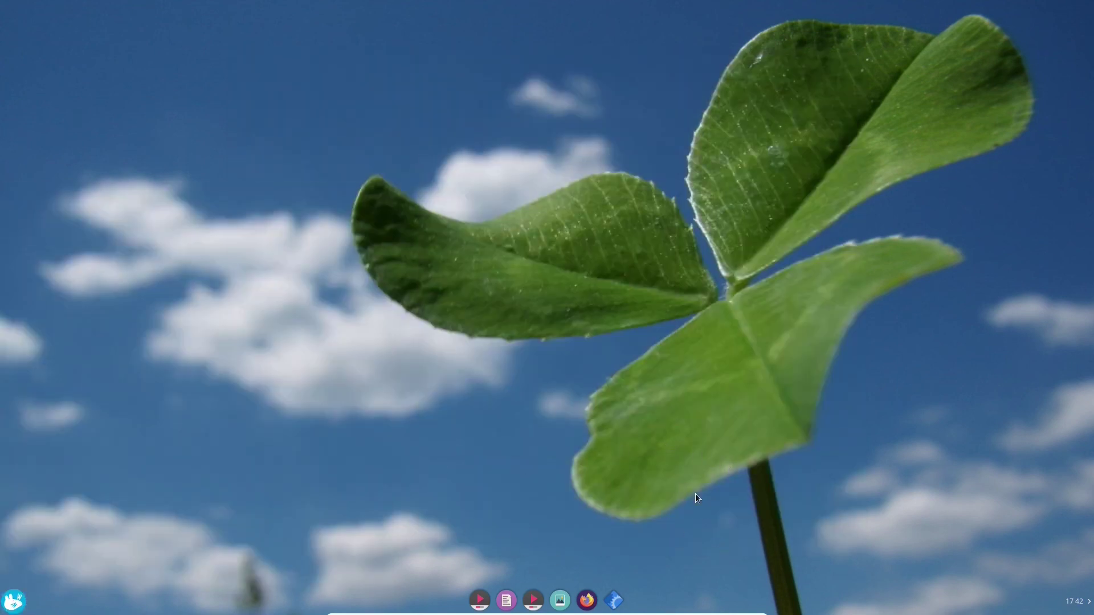
# Rerun xfce4-panel -r in the drop-down terminal to restart the panels, and hide the terminal
pyautogui.press('F12')
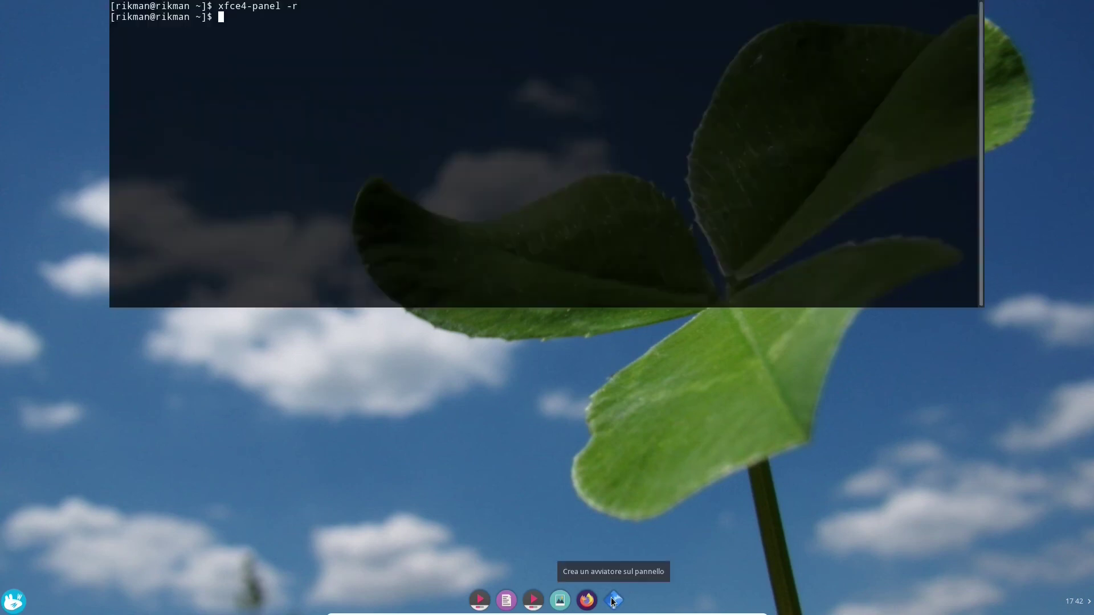
pyautogui.press('Up')
pyautogui.press('Return')
pyautogui.press('F12')
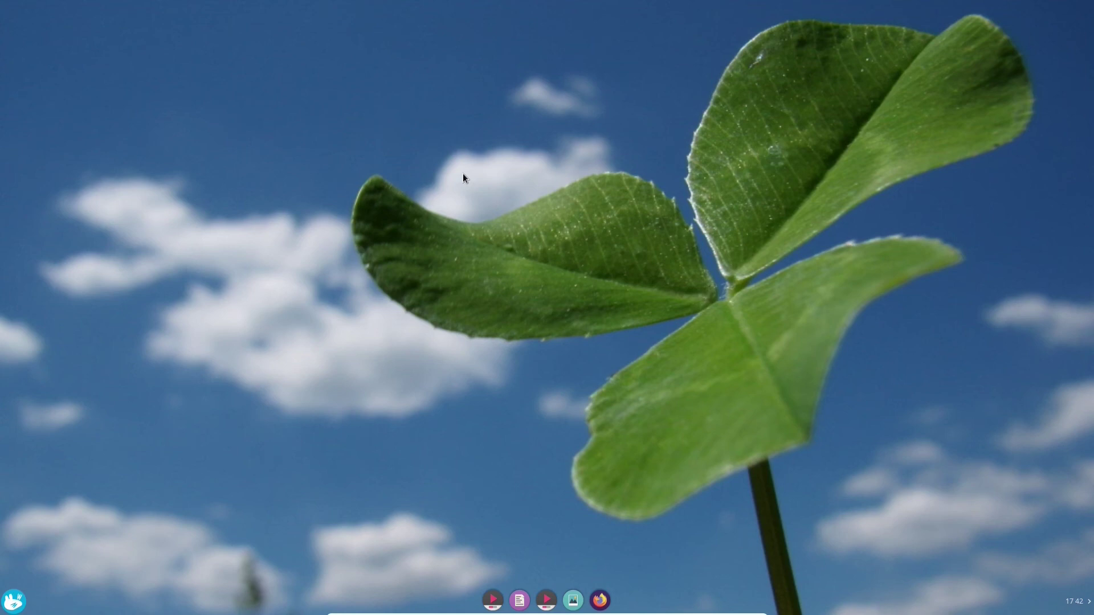
# Clear the drop-down terminal and install zsh with sudo pacman -S zsh, entering the account password and accepting the installation
pyautogui.press('F12')
pyautogui.write('clear')
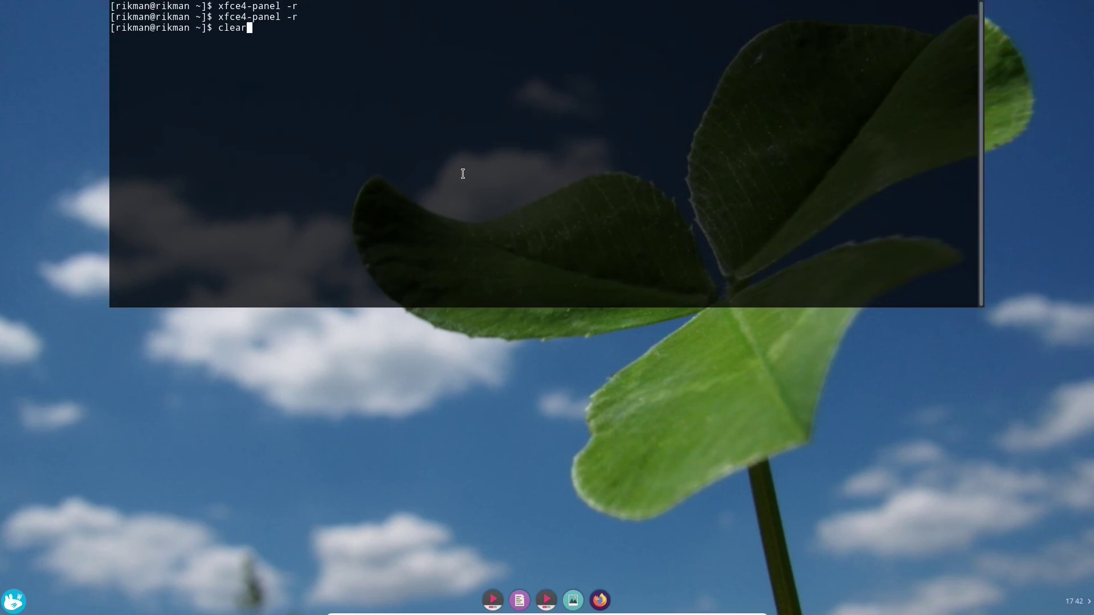
pyautogui.press('Return')
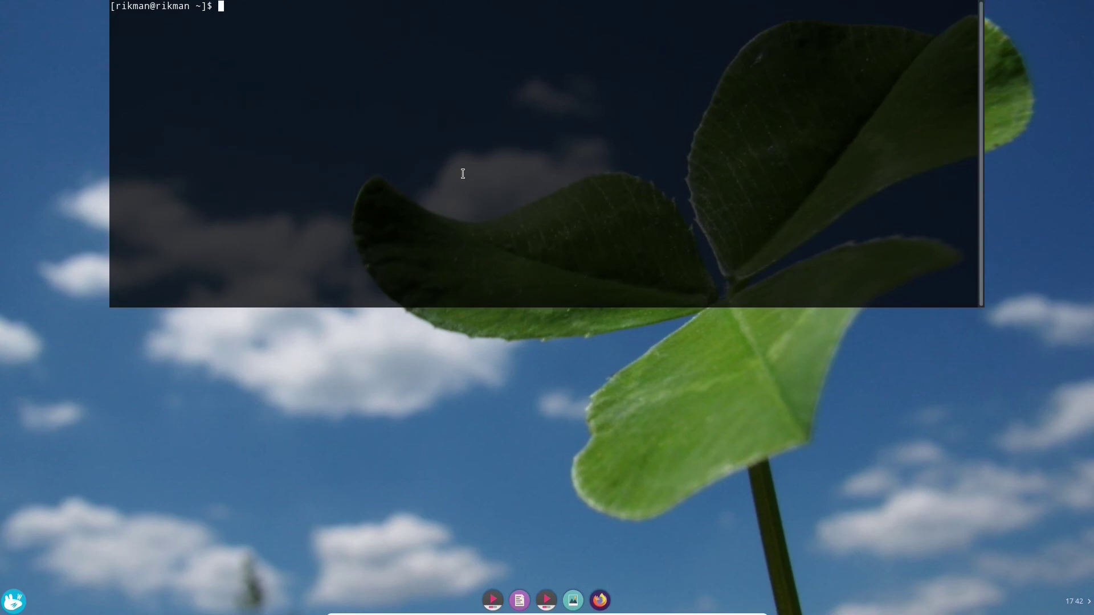
pyautogui.write('sudo pacman -S zsh')
pyautogui.click(1090, 605)
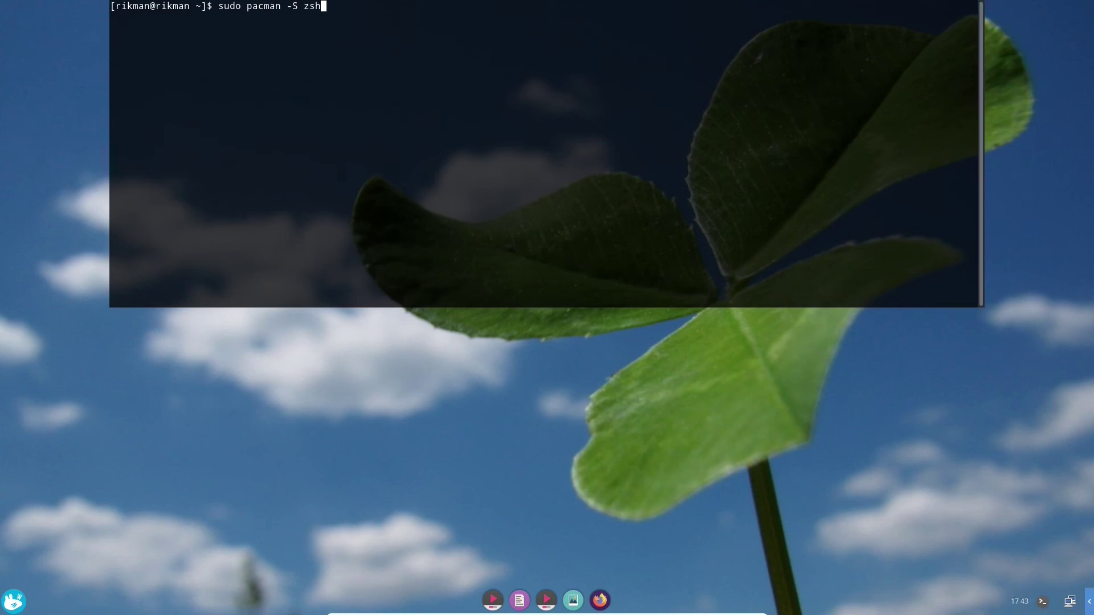
pyautogui.click(1090, 605)
pyautogui.press('Return')
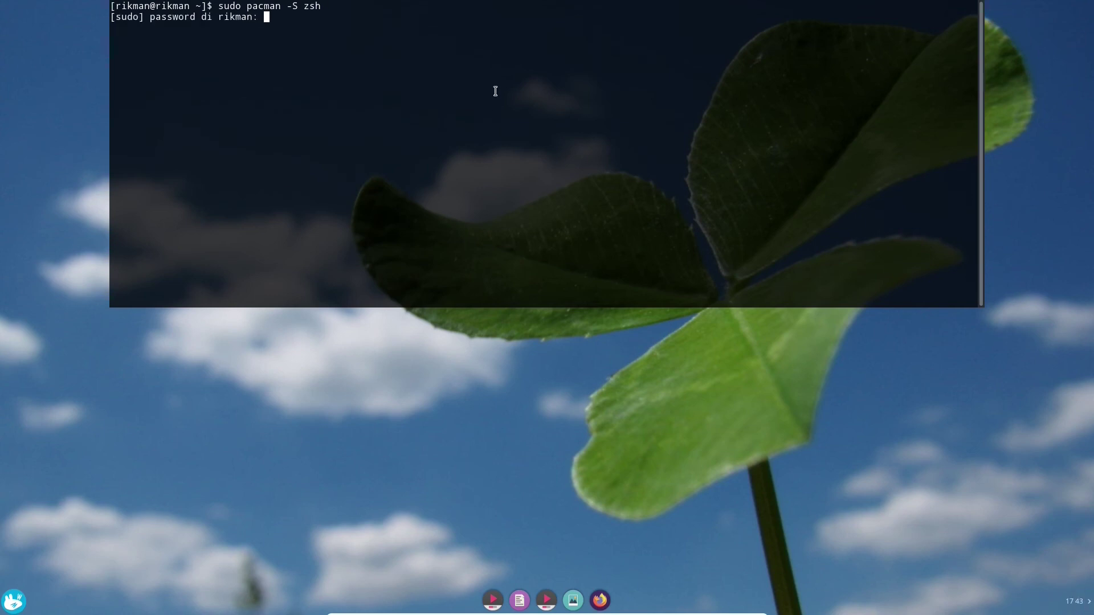
pyautogui.press('Return')
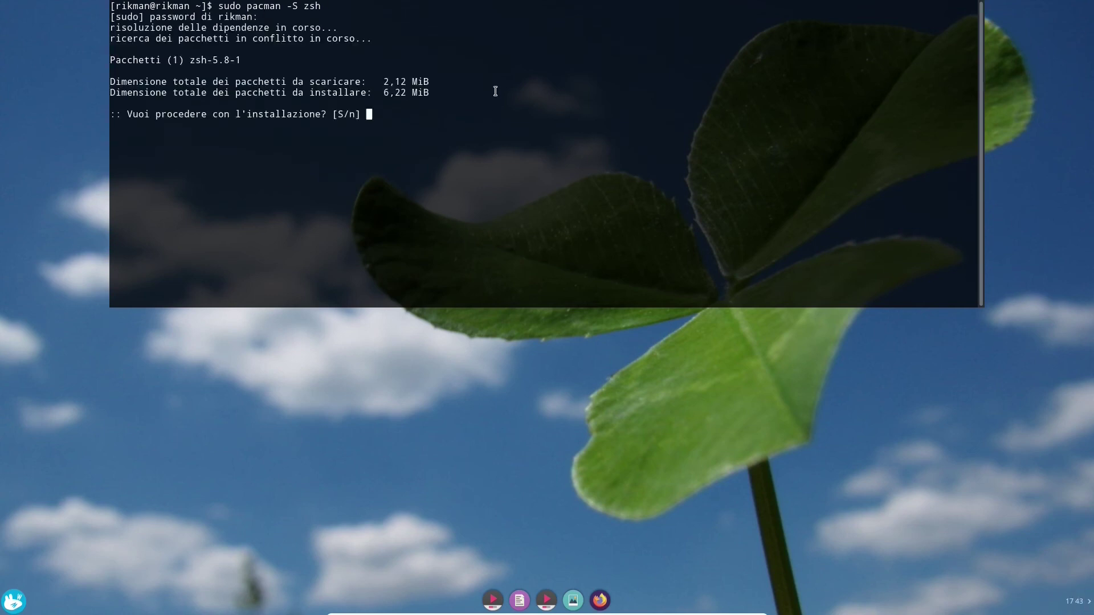
pyautogui.press('Return')
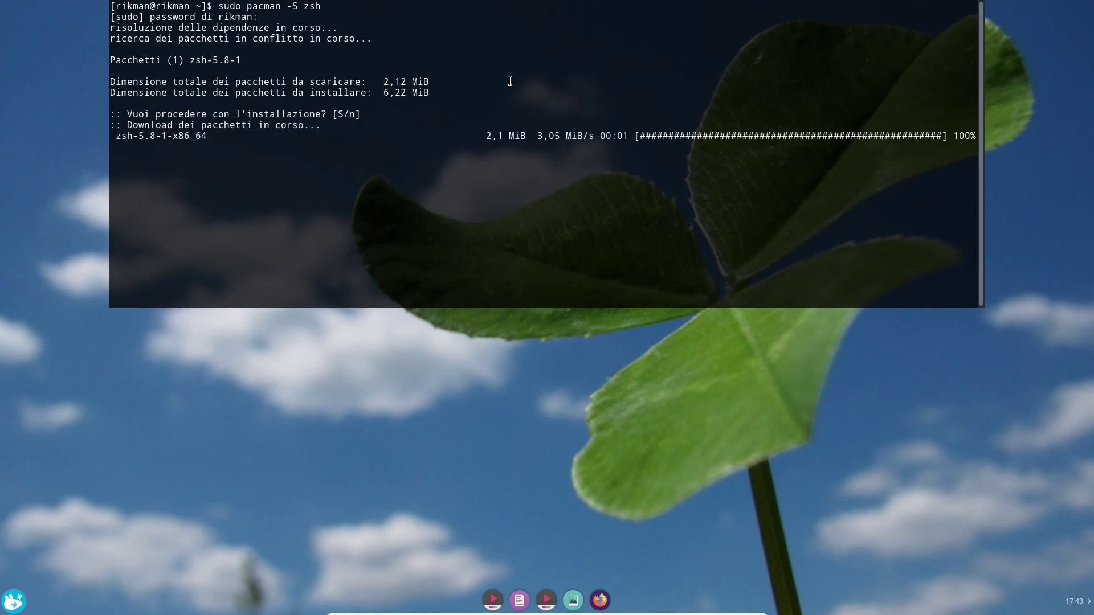
# Clear the terminal, start zsh and choose option 0 to create a ~/.zshrc containing just a comment
pyautogui.write('clear')
pyautogui.press('Return')
pyautogui.write('zsh')
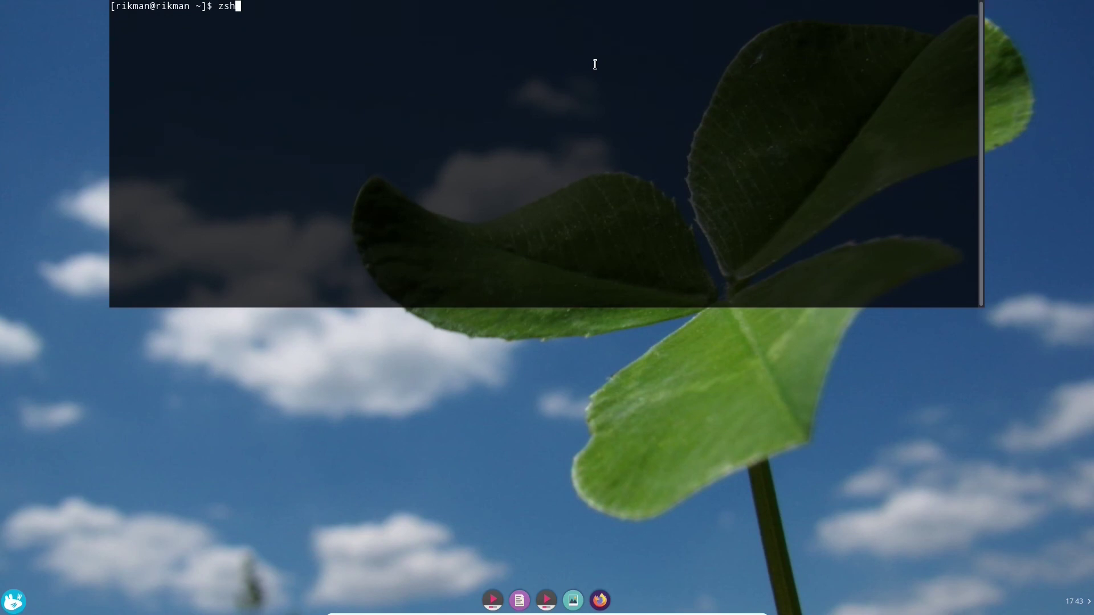
pyautogui.press('Return')
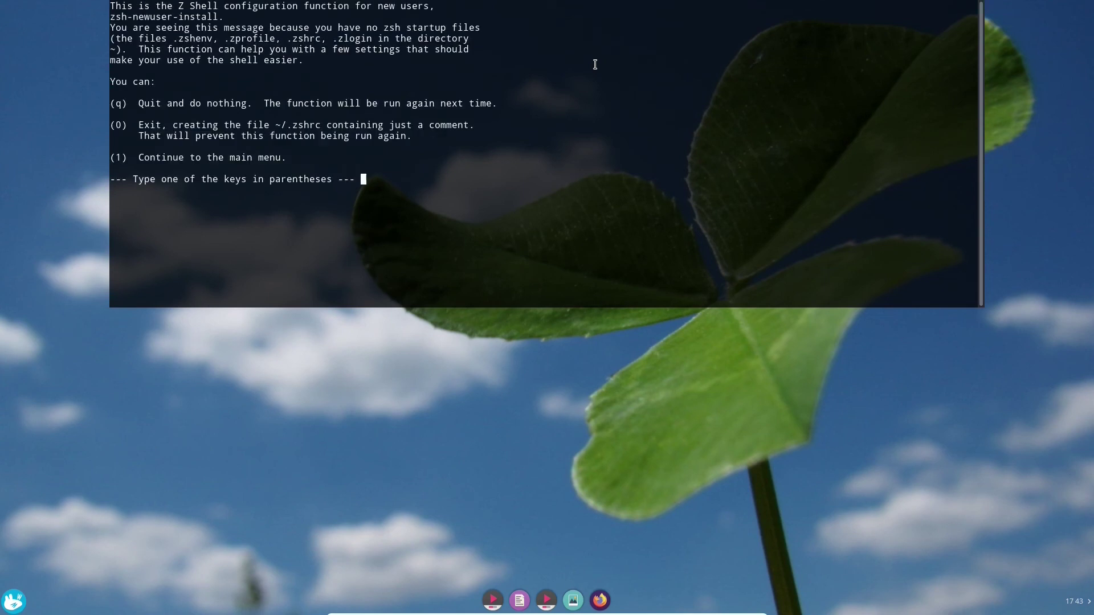
pyautogui.press('0')
# Make zsh the current user's login shell with chsh --shell /bin/zsh and the username, entering the account password
pyautogui.write('chsh ')
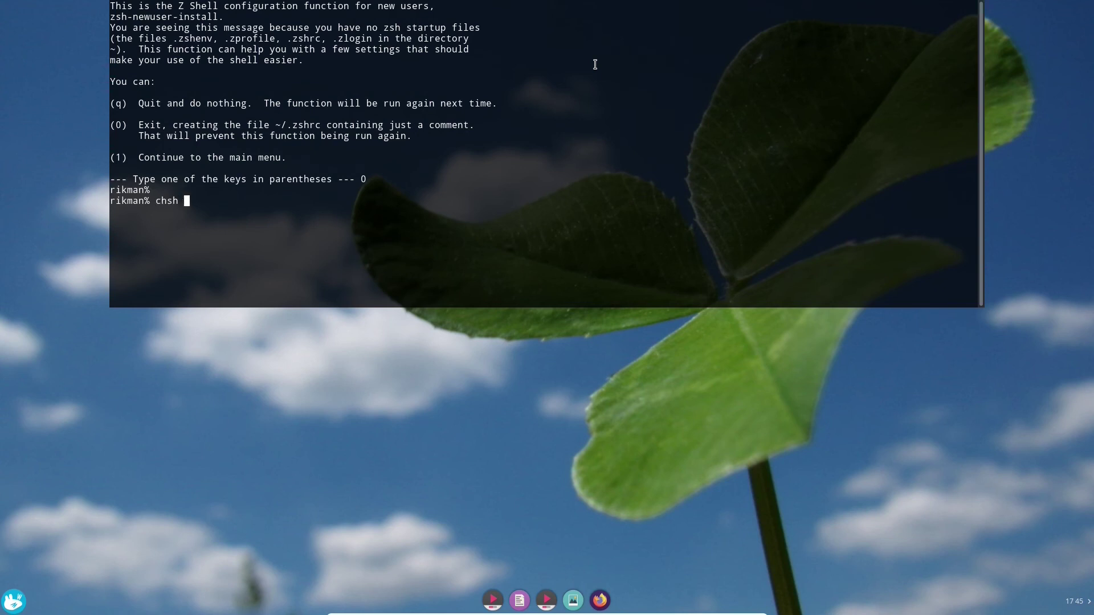
pyautogui.write('--shell /bin/zsh rikman')
pyautogui.press('Return')
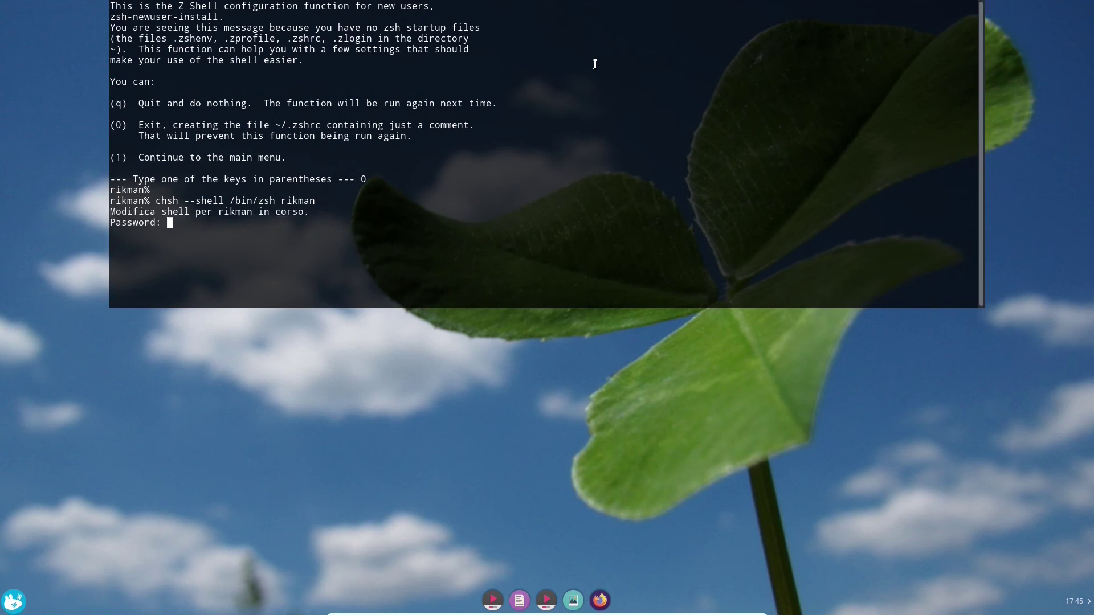
pyautogui.press('Return')
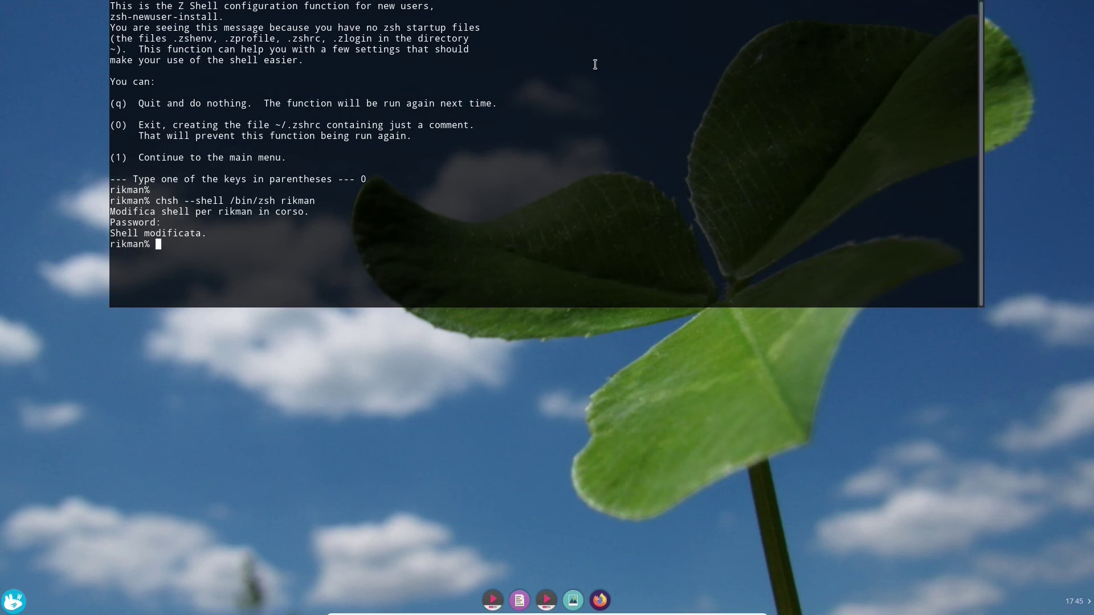
# Close the drop-down terminal window along with its active process, and briefly reopen it to check the shell
pyautogui.write('exi')
pyautogui.click(1089, 602)
pyautogui.rightClick(1044, 601)
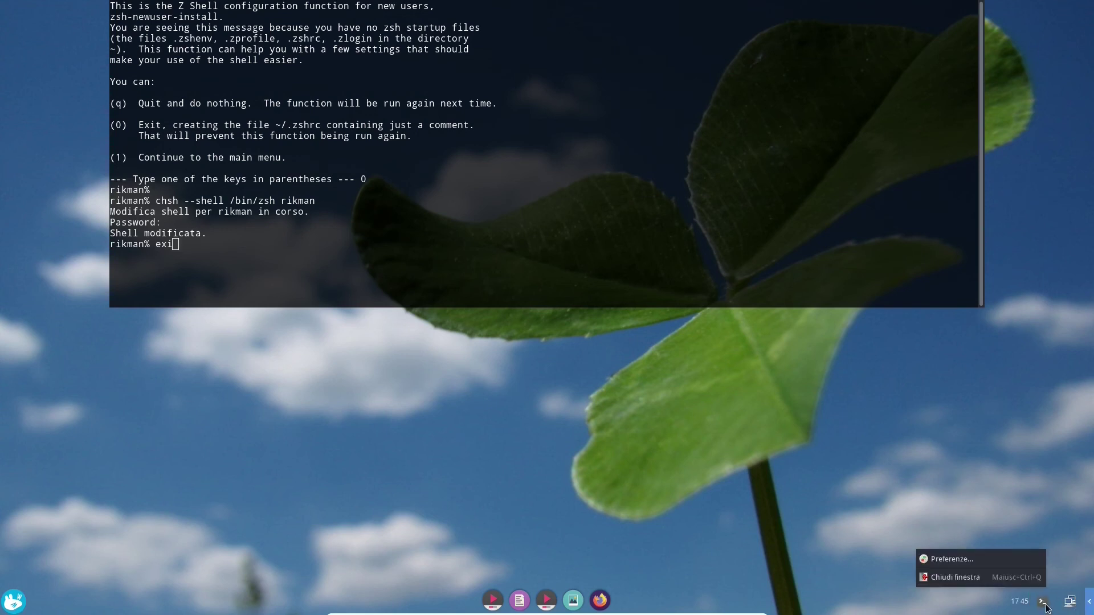
pyautogui.click(1024, 584)
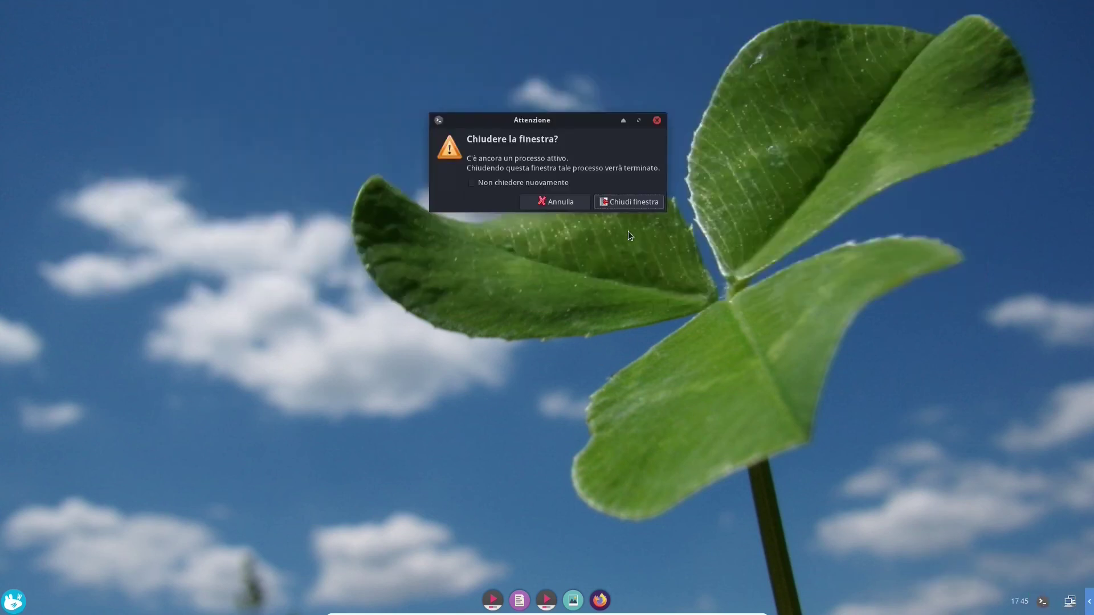
pyautogui.click(620, 203)
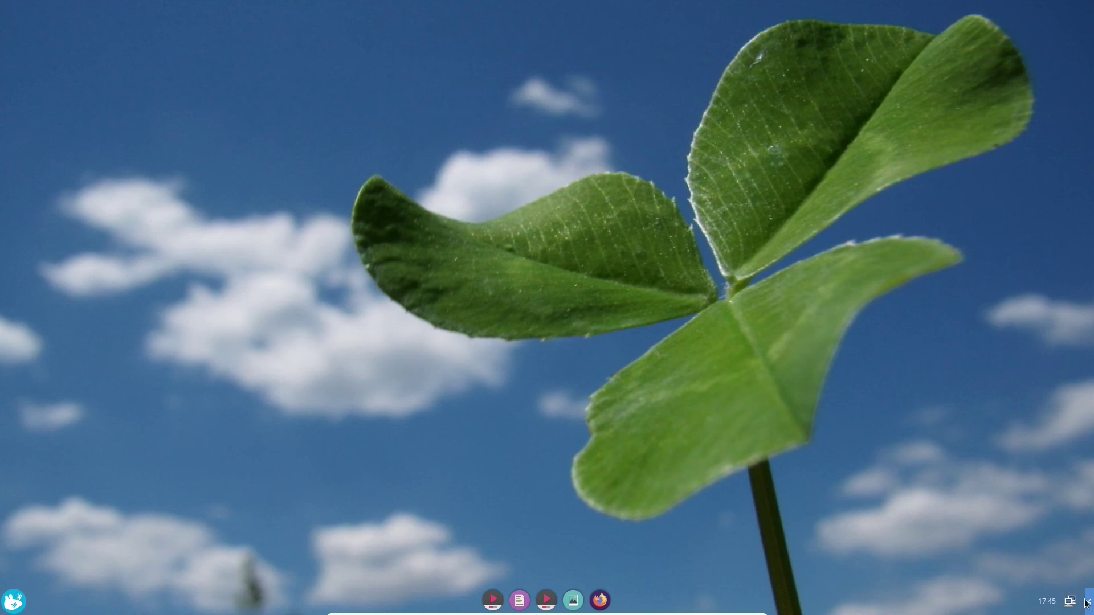
pyautogui.press('F12')
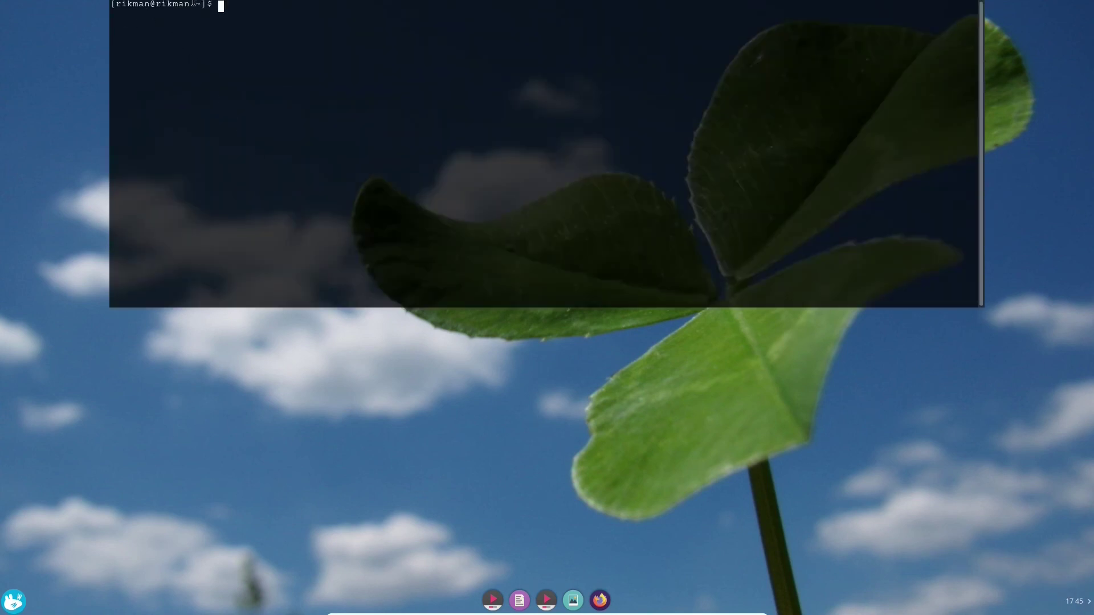
pyautogui.press('F12')
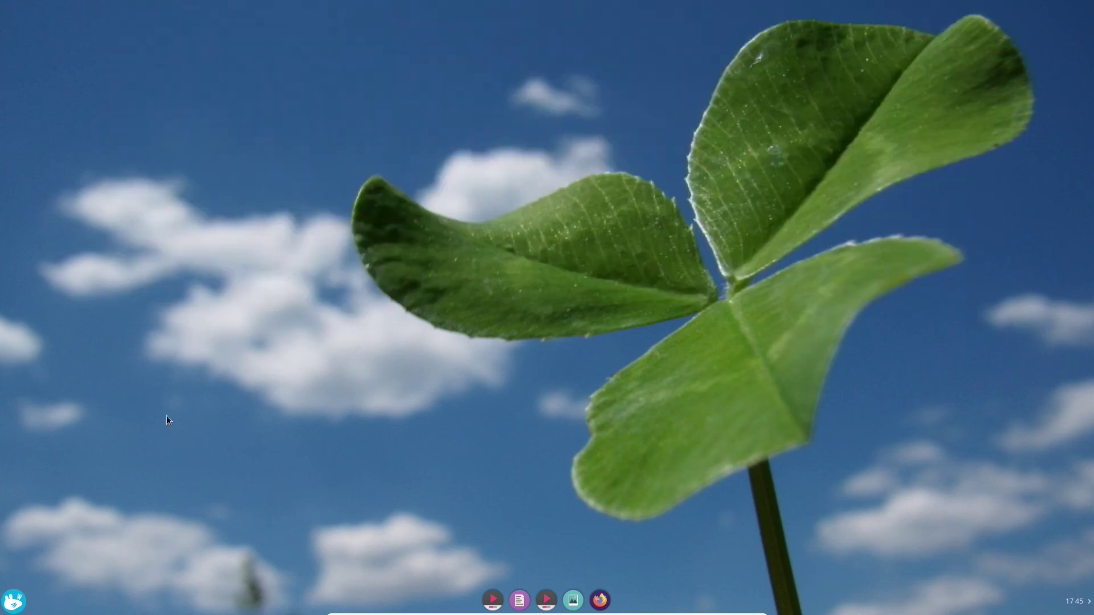
# Log out of the Xfce session with session saving enabled and log back in with the account password
pyautogui.click(20, 600)
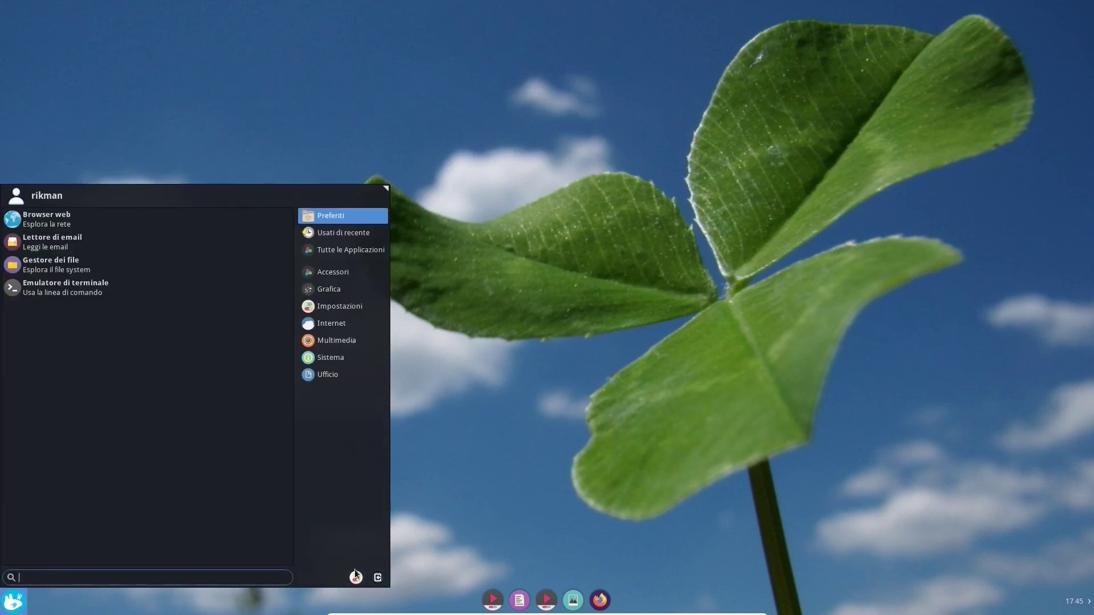
pyautogui.click(374, 578)
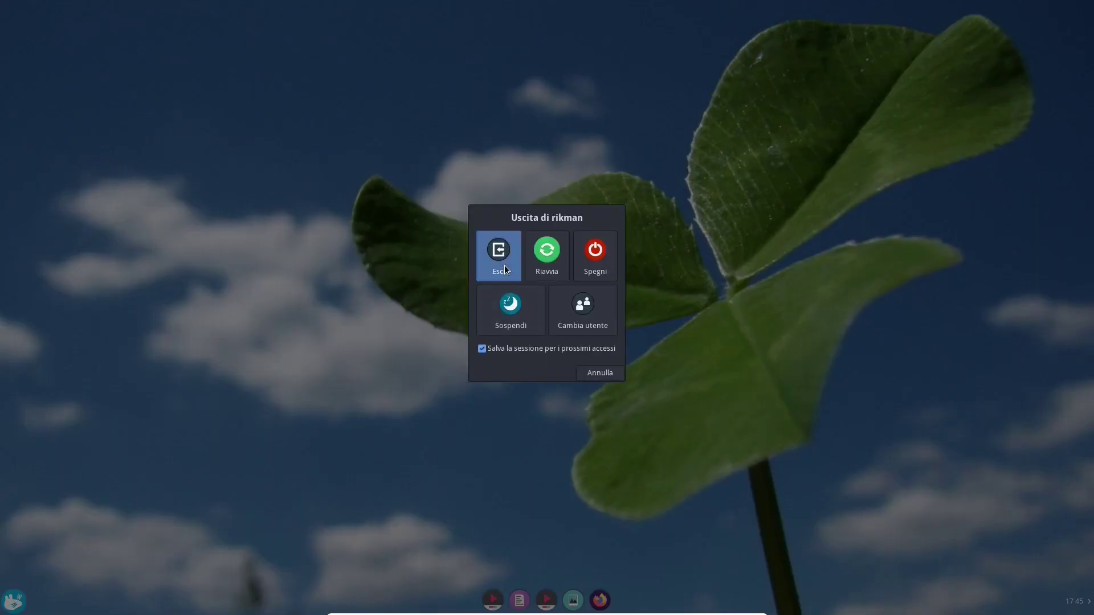
pyautogui.click(504, 265)
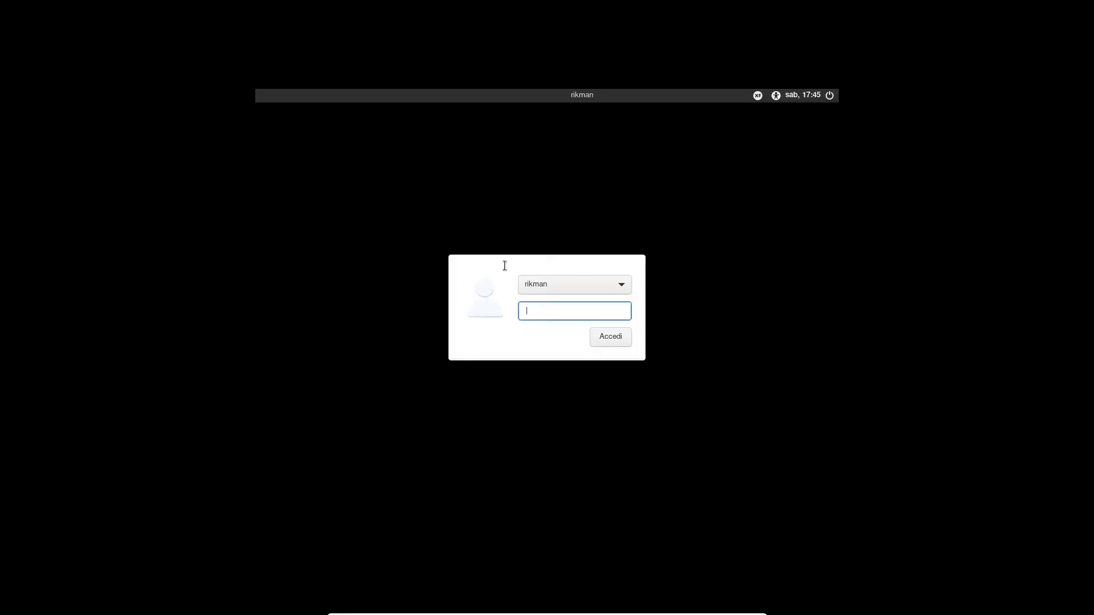
pyautogui.write('*****')
pyautogui.press('Return')
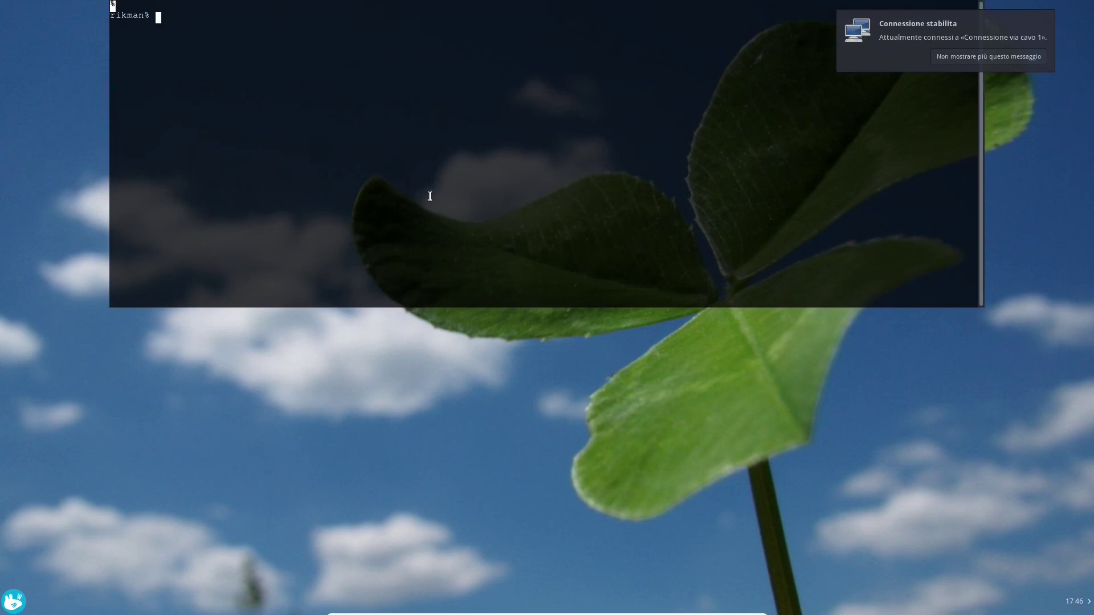
# Add an automatic startup application named plank with the command plank, activated on login, in the session and startup settings
pyautogui.click(602, 432)
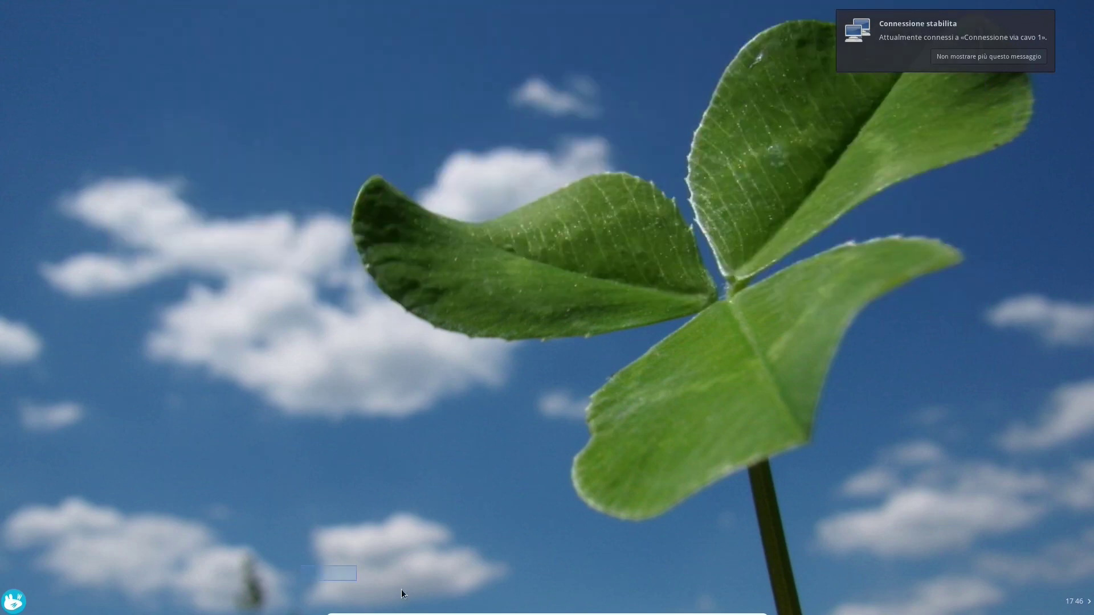
pyautogui.moveTo(835, 614)
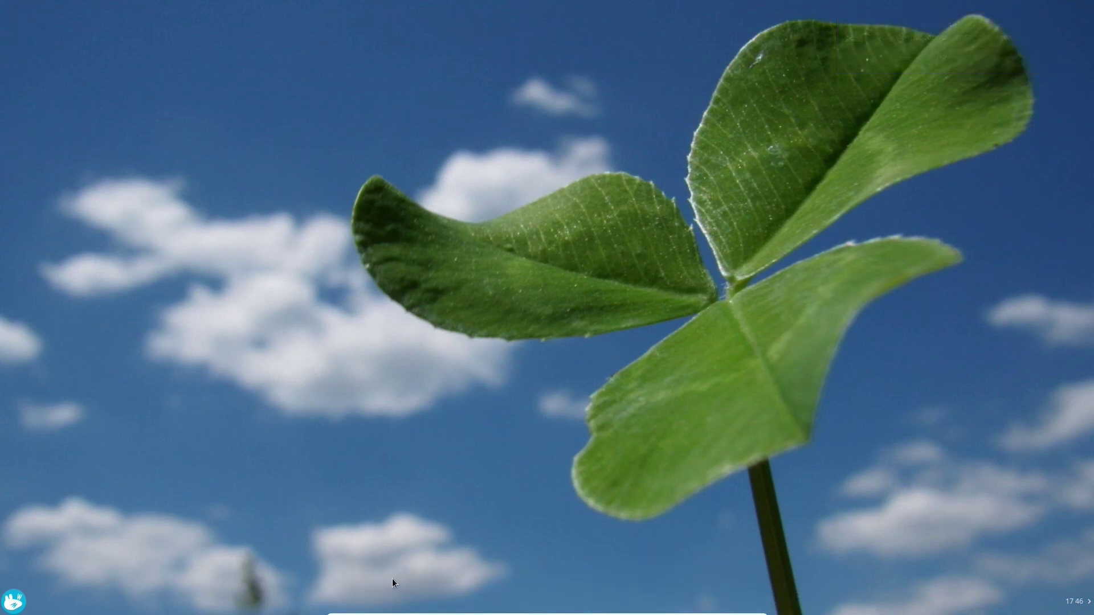
pyautogui.click(14, 601)
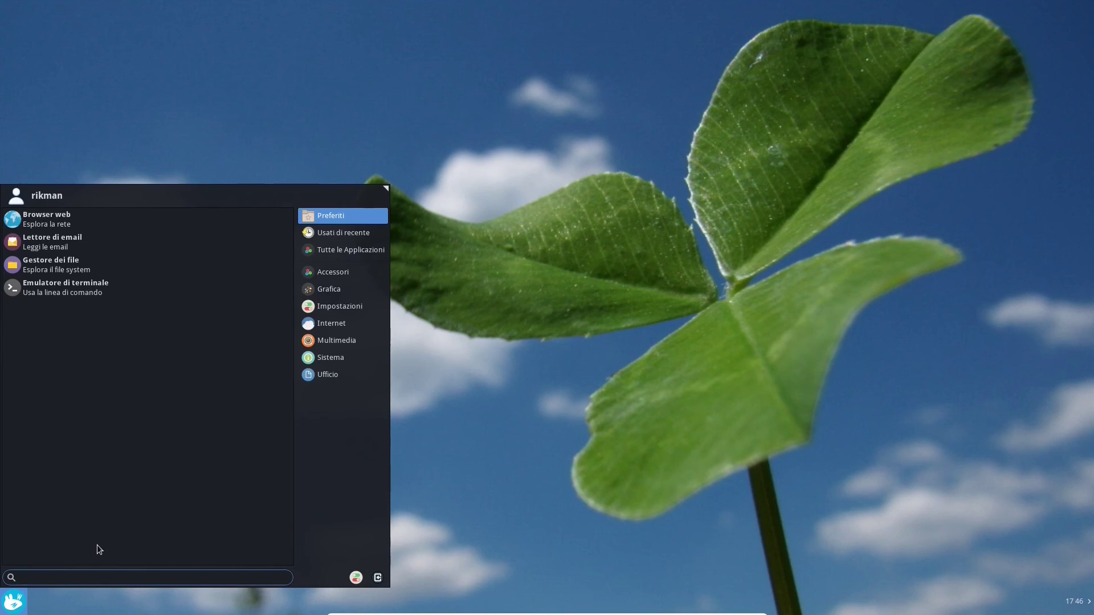
pyautogui.write('avvio')
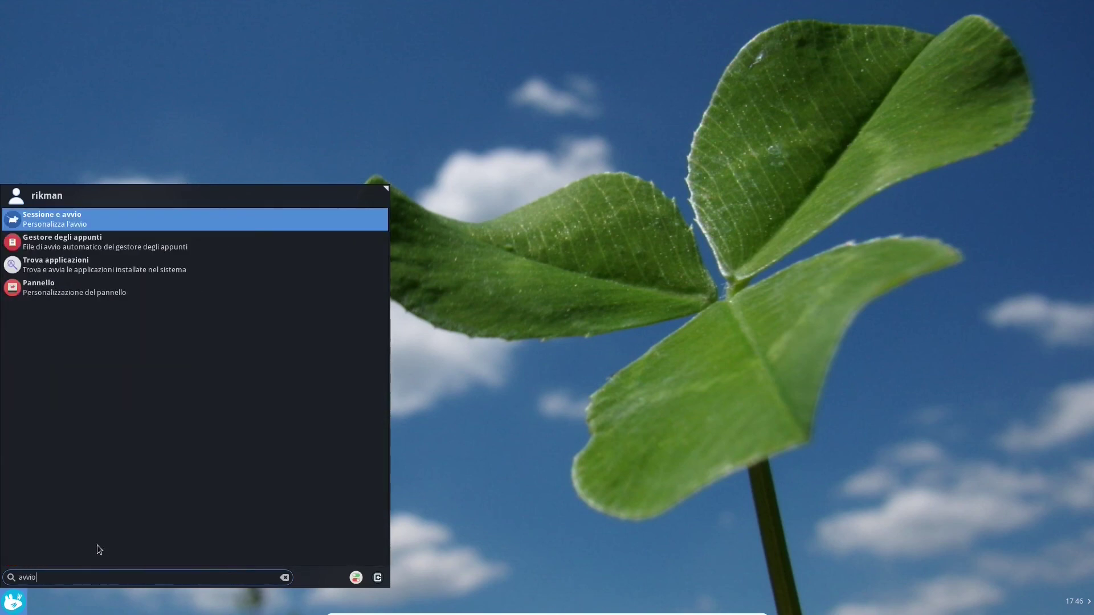
pyautogui.click(30, 214)
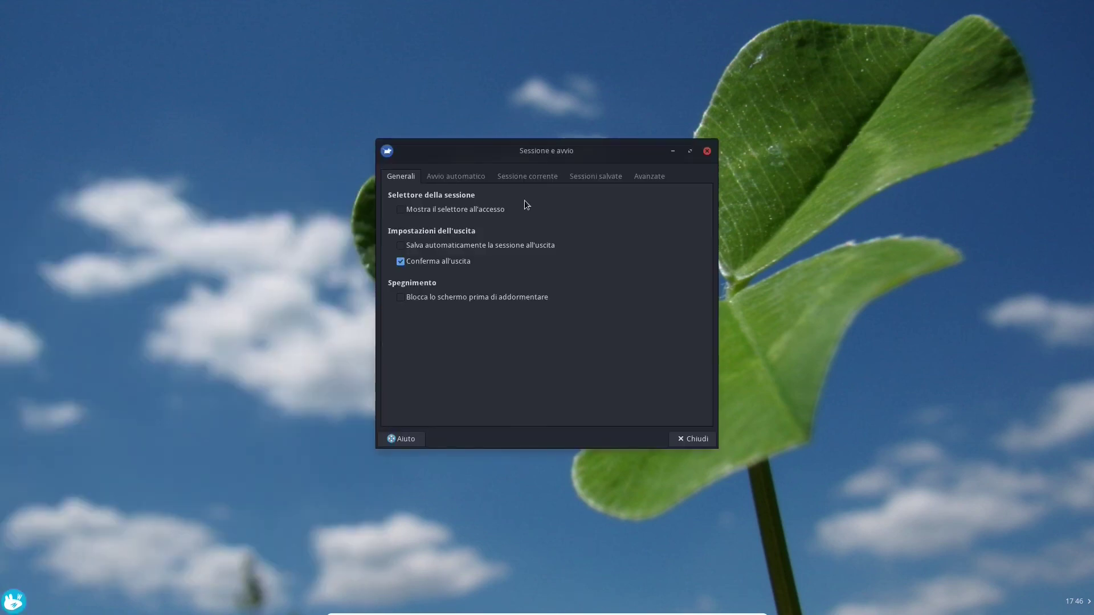
pyautogui.click(472, 176)
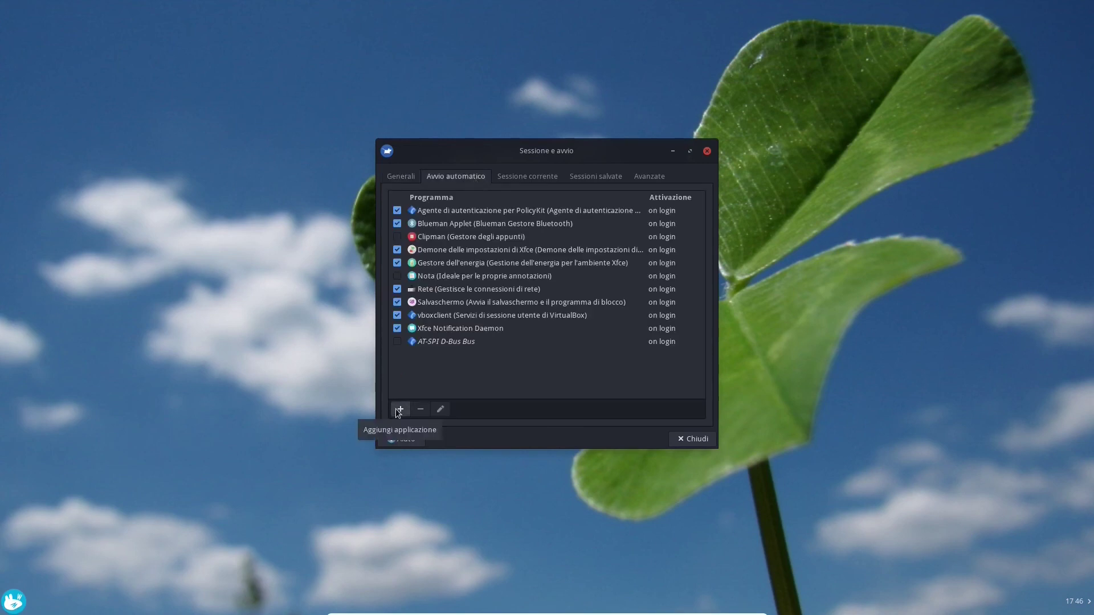
pyautogui.click(397, 409)
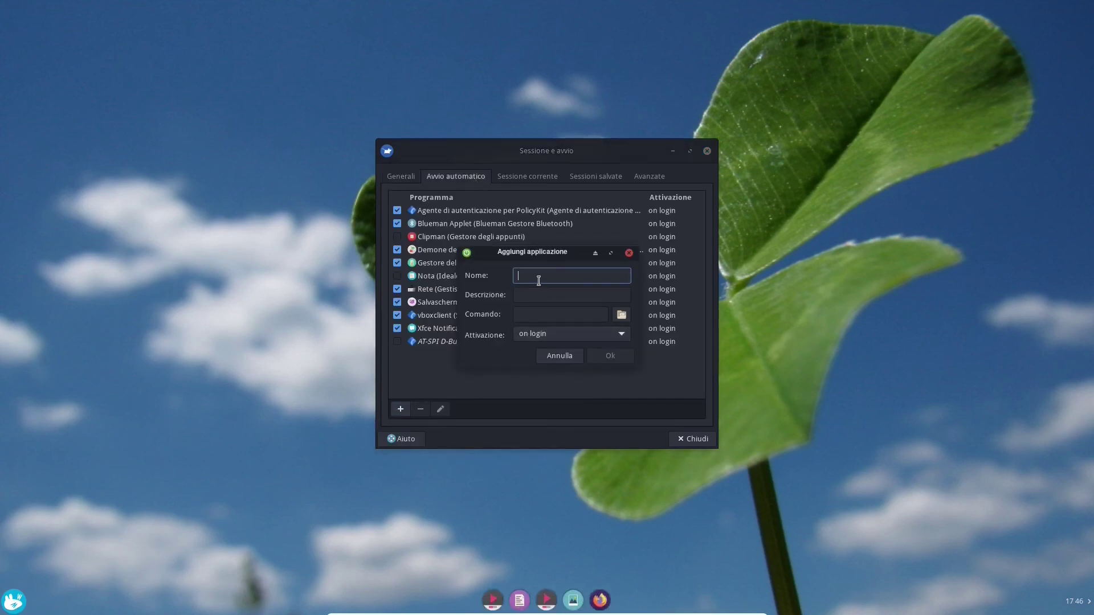
pyautogui.write('plank')
pyautogui.click(529, 315)
pyautogui.write('plank')
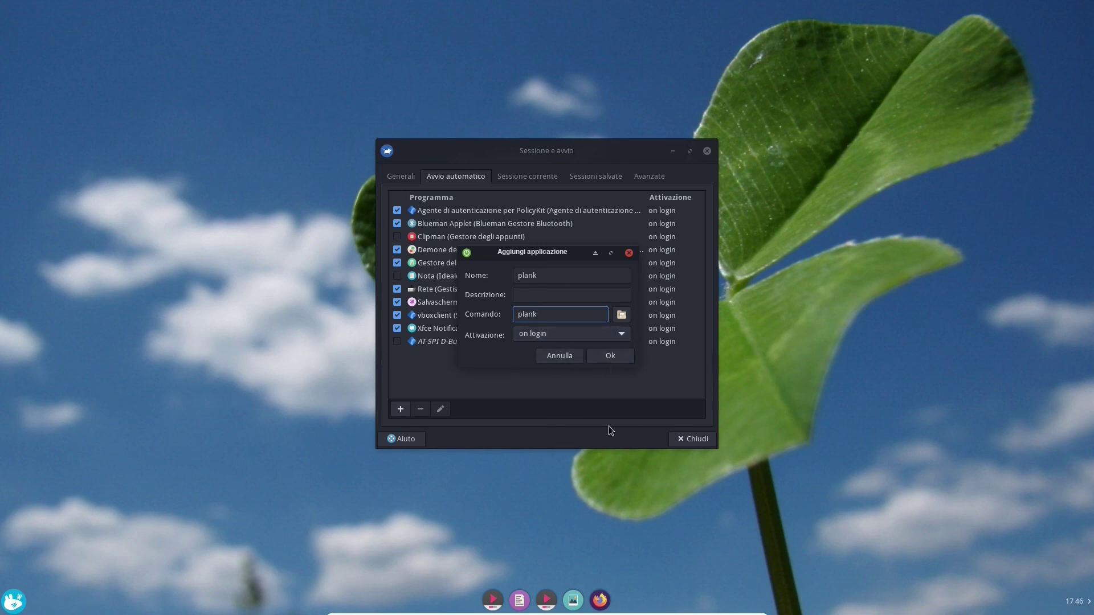
pyautogui.click(604, 358)
pyautogui.click(692, 439)
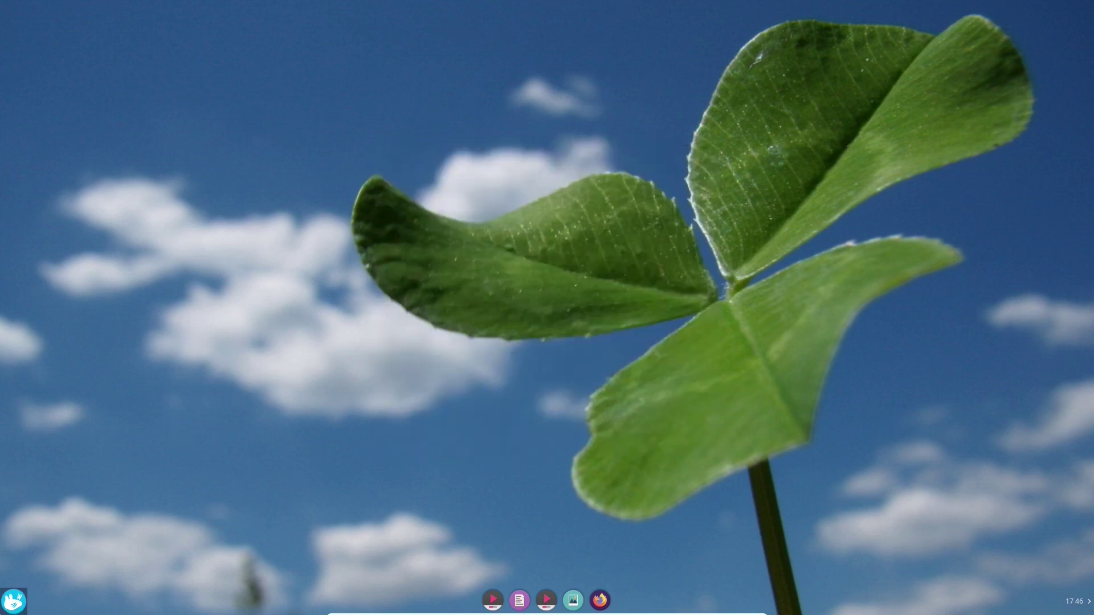
# Log out with the session saved for future logins and log back in with the account password
pyautogui.click(13, 602)
pyautogui.click(378, 578)
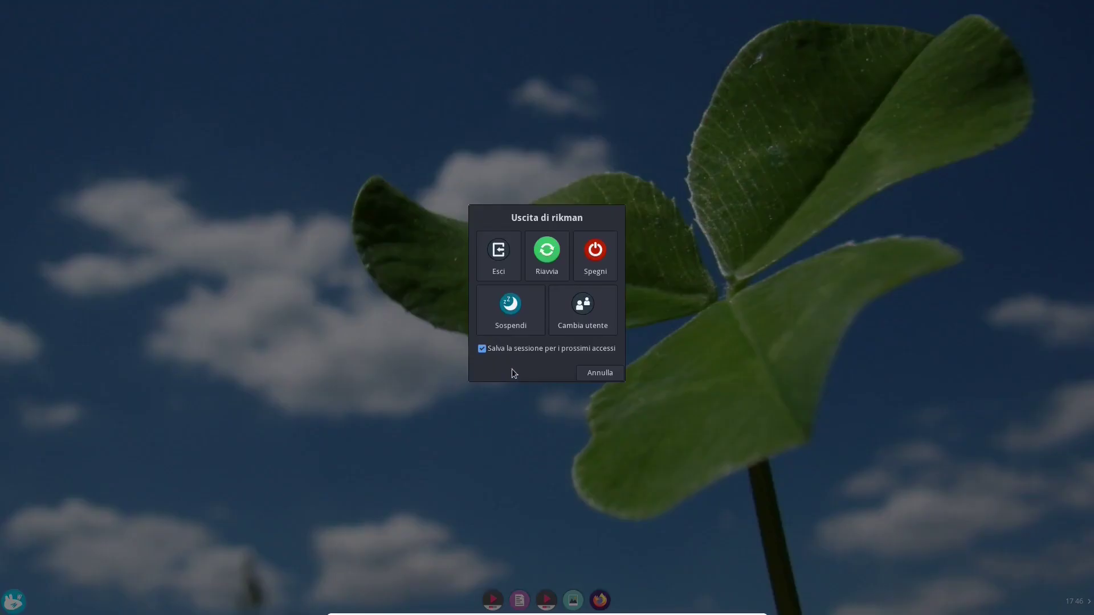
pyautogui.click(505, 305)
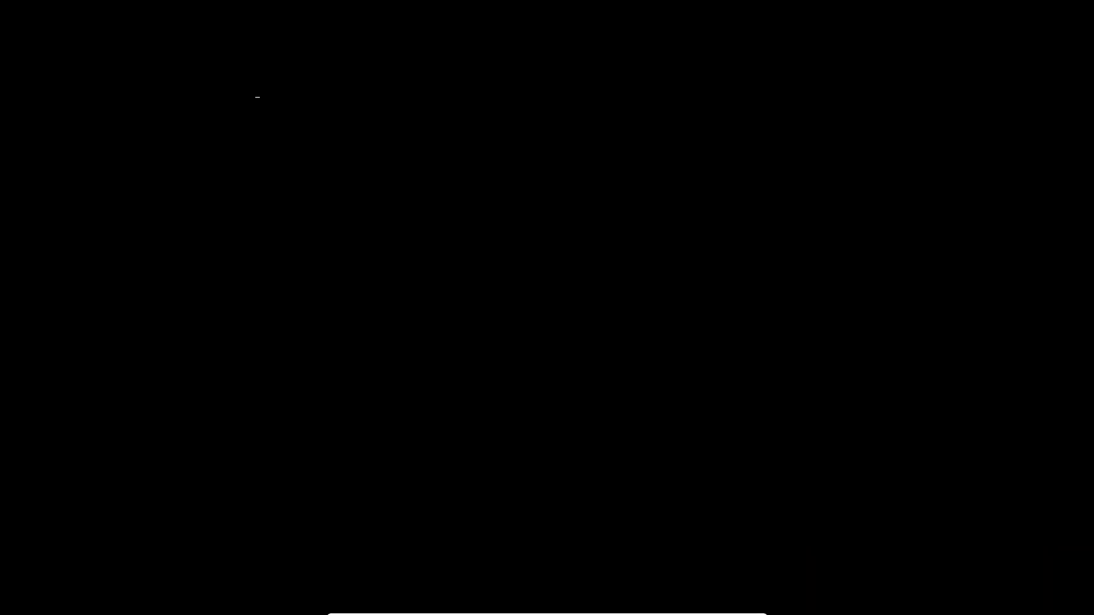
pyautogui.write('****')
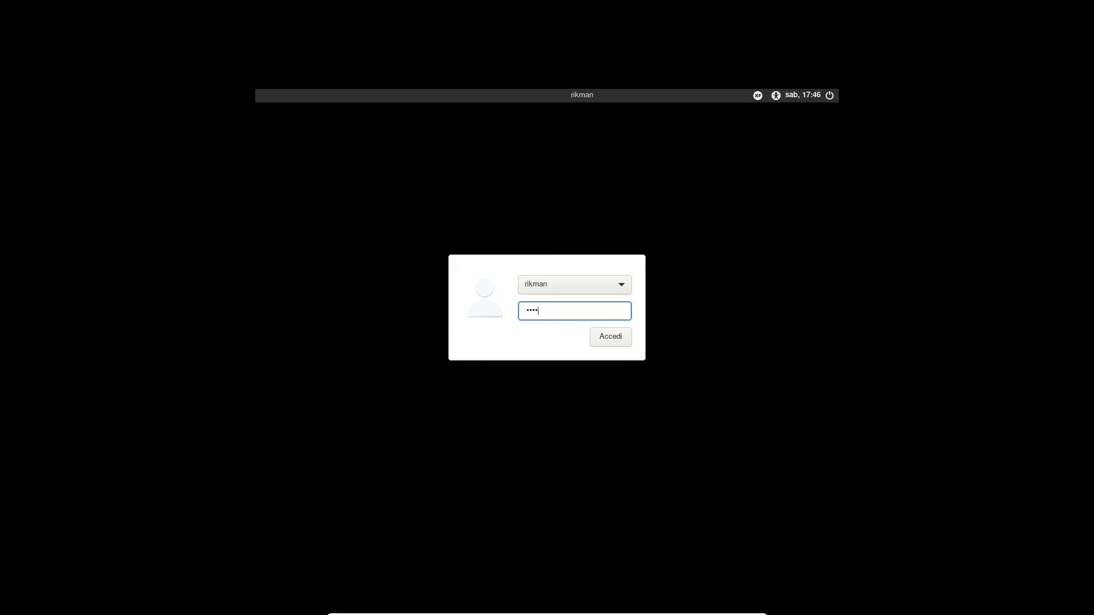
pyautogui.press('Return')
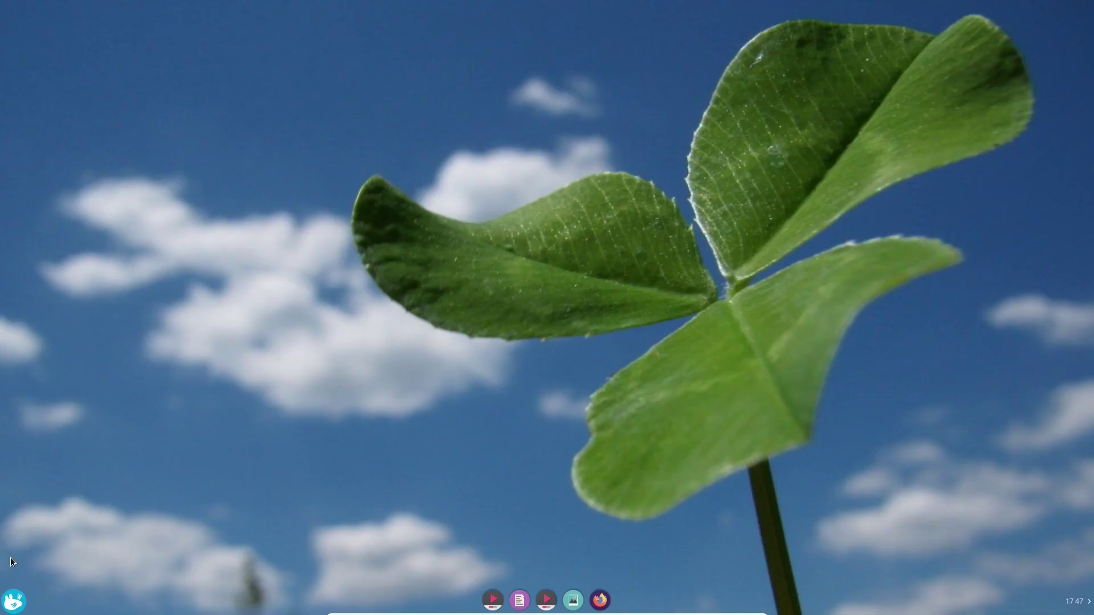
# Remove the plank entry from the automatic startup applications in the session and startup settings
pyautogui.click(12, 601)
pyautogui.write('sessione')
pyautogui.press('Return')
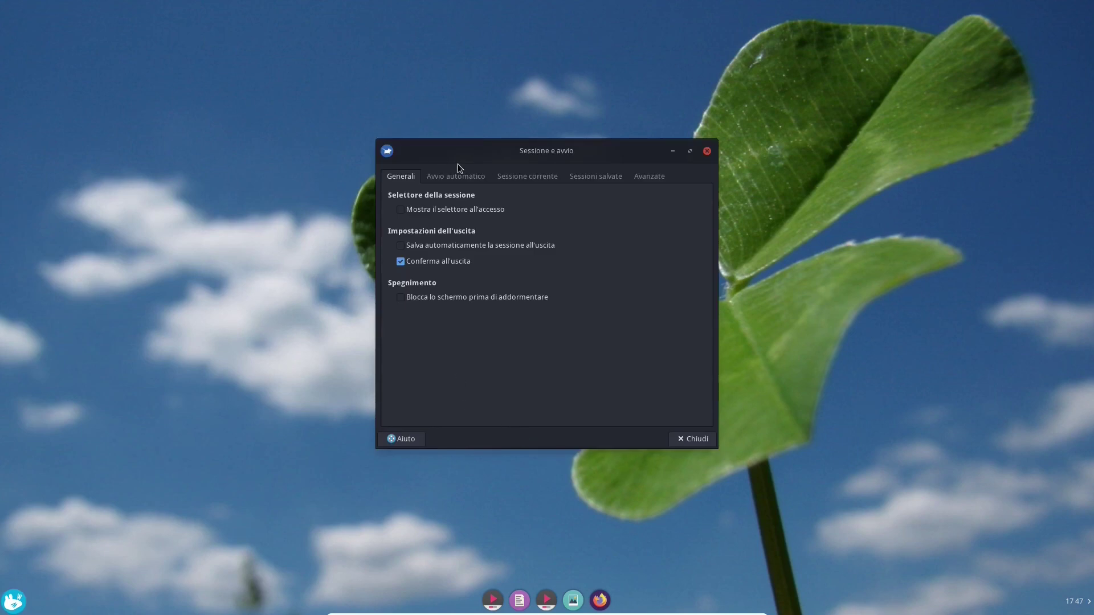
pyautogui.click(459, 174)
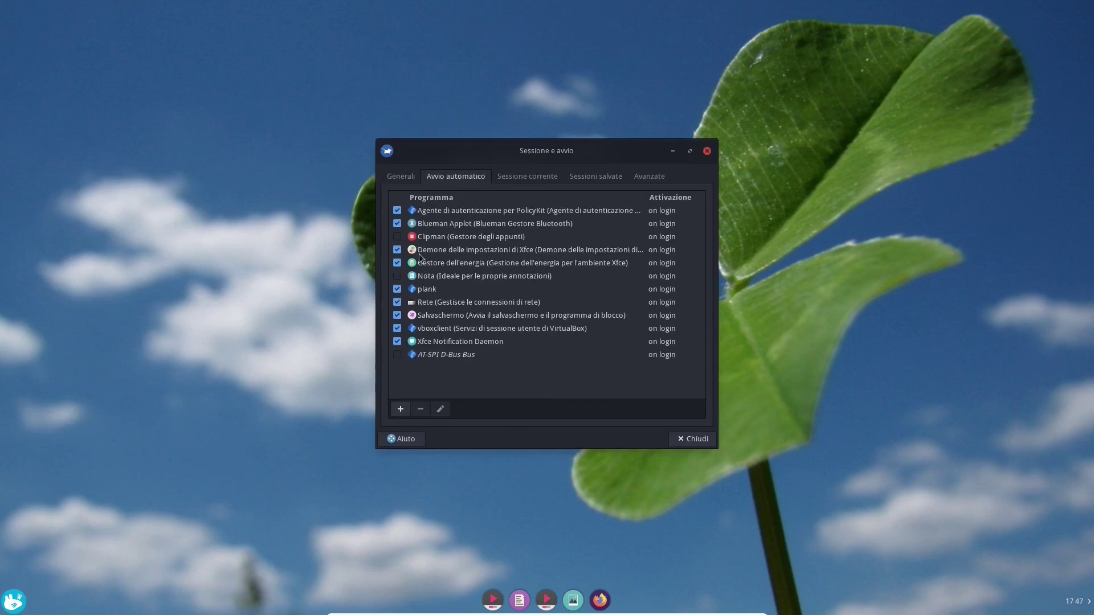
pyautogui.click(422, 287)
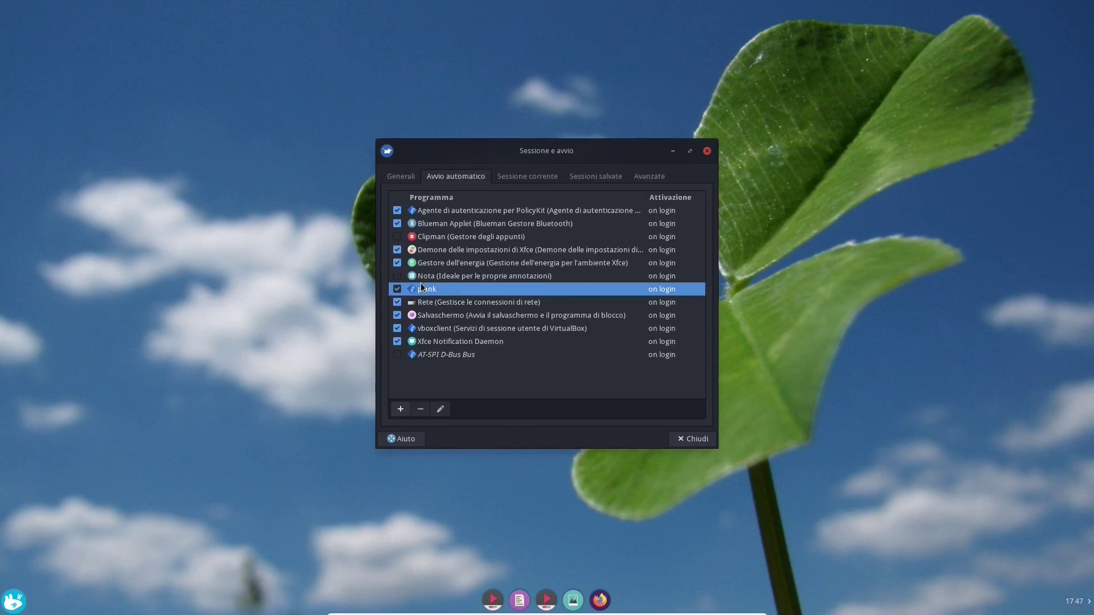
pyautogui.click(422, 409)
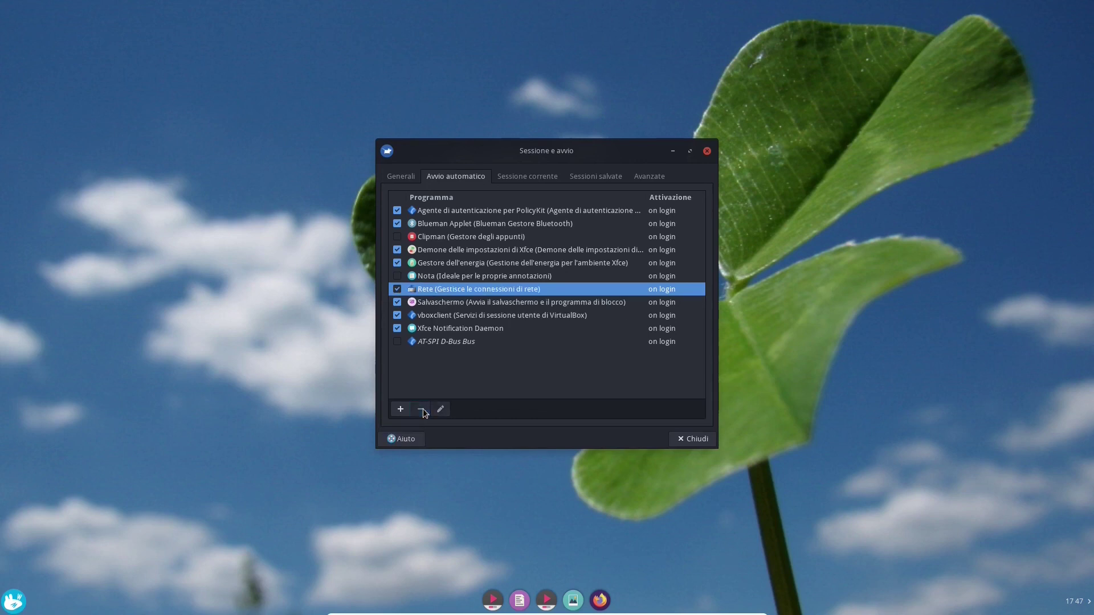
pyautogui.click(685, 440)
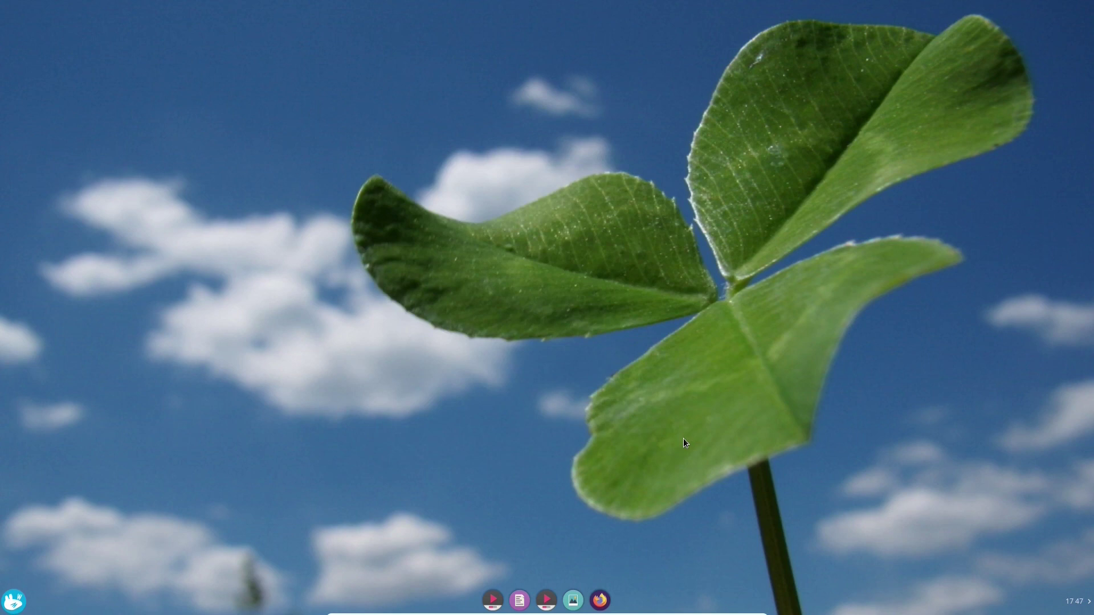
# Switch to Firefox, search the web for "oh my zsh" and open the ohmyzsh/ohmyzsh repository on GitHub
pyautogui.click(599, 598)
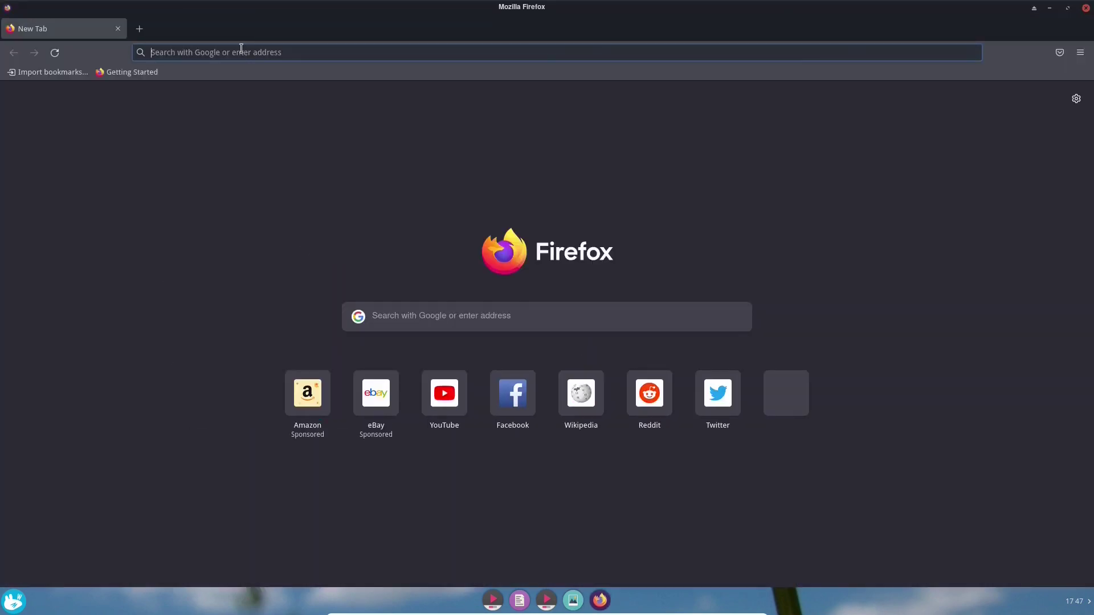
pyautogui.click(241, 50)
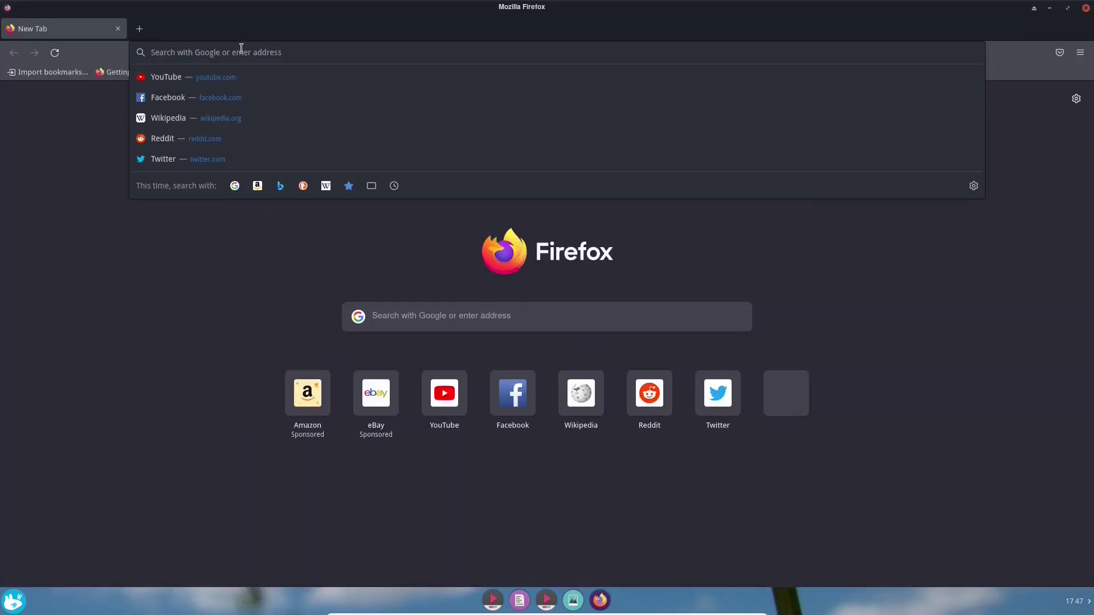
pyautogui.write('oh my zsh')
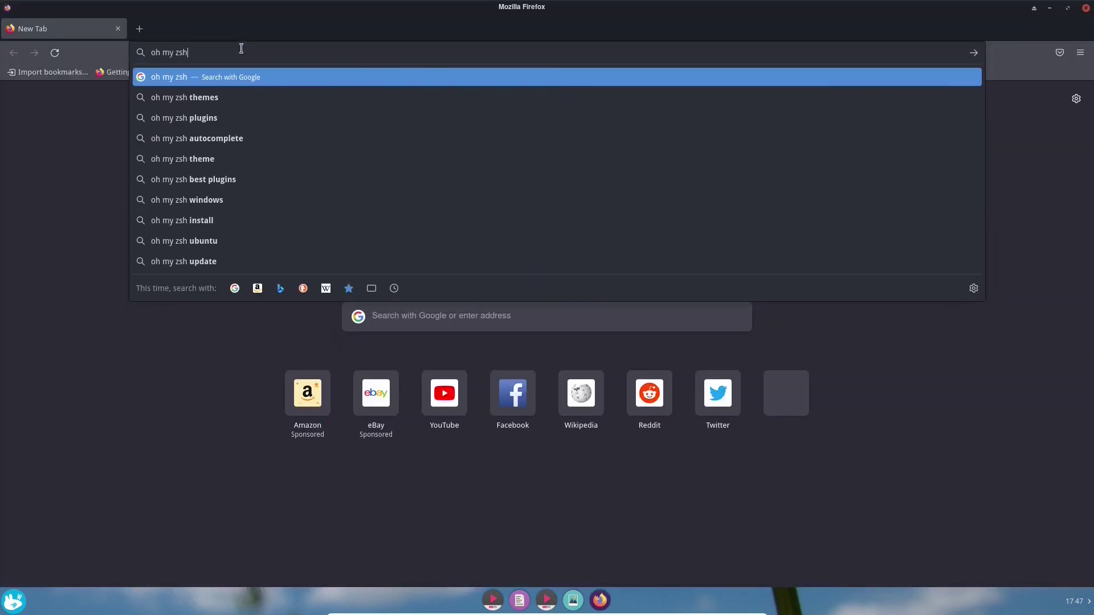
pyautogui.press('Return')
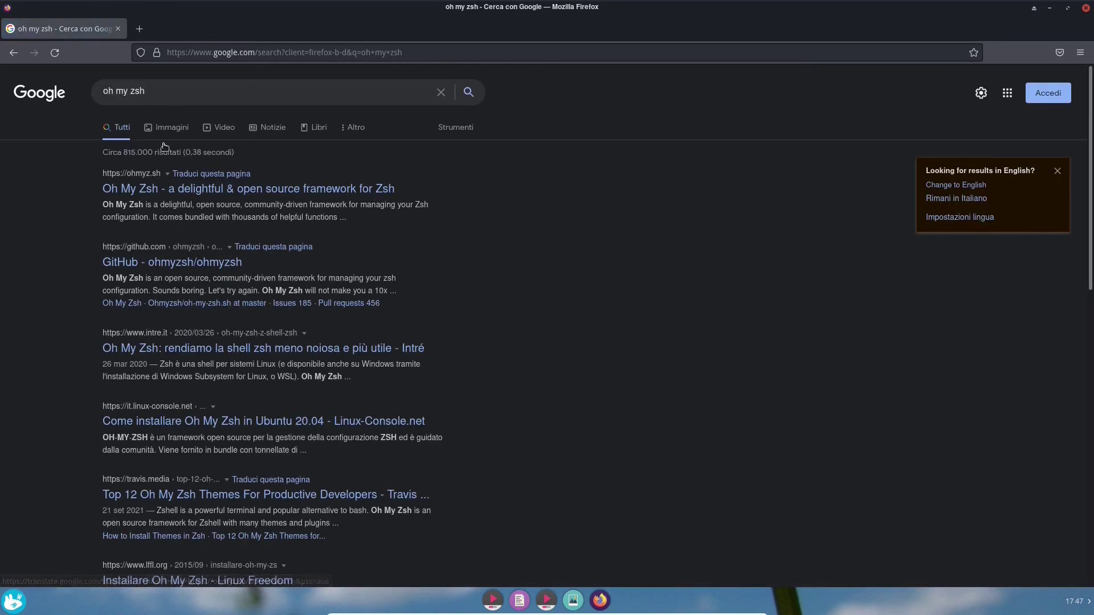
pyautogui.click(172, 263)
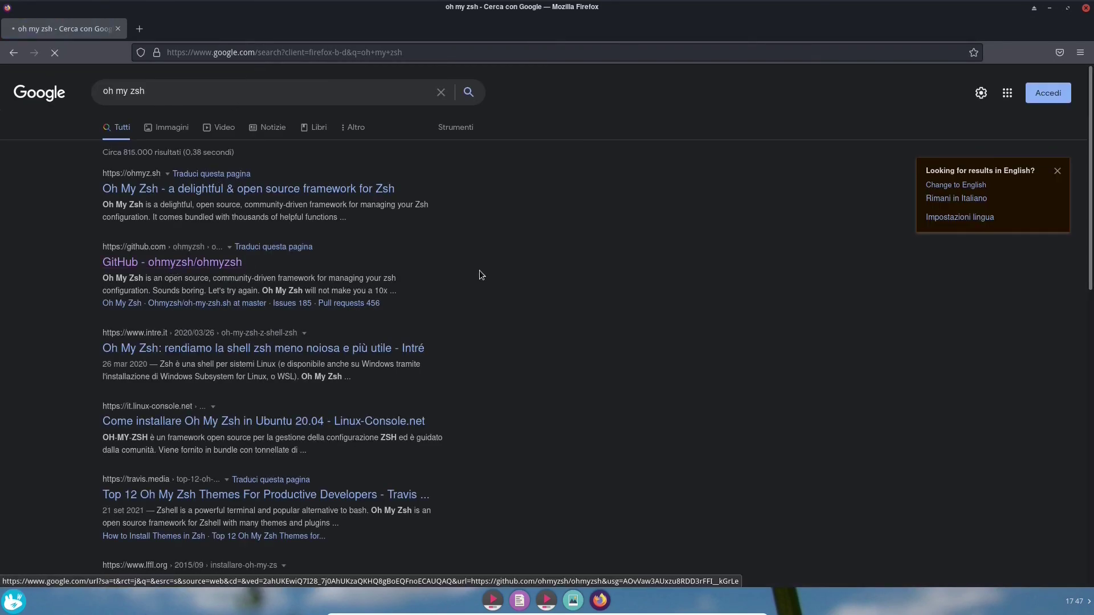
# Copy the wget installation command from the Basic Installation table in the Oh My Zsh README
pyautogui.scroll(-10, 371, 321)
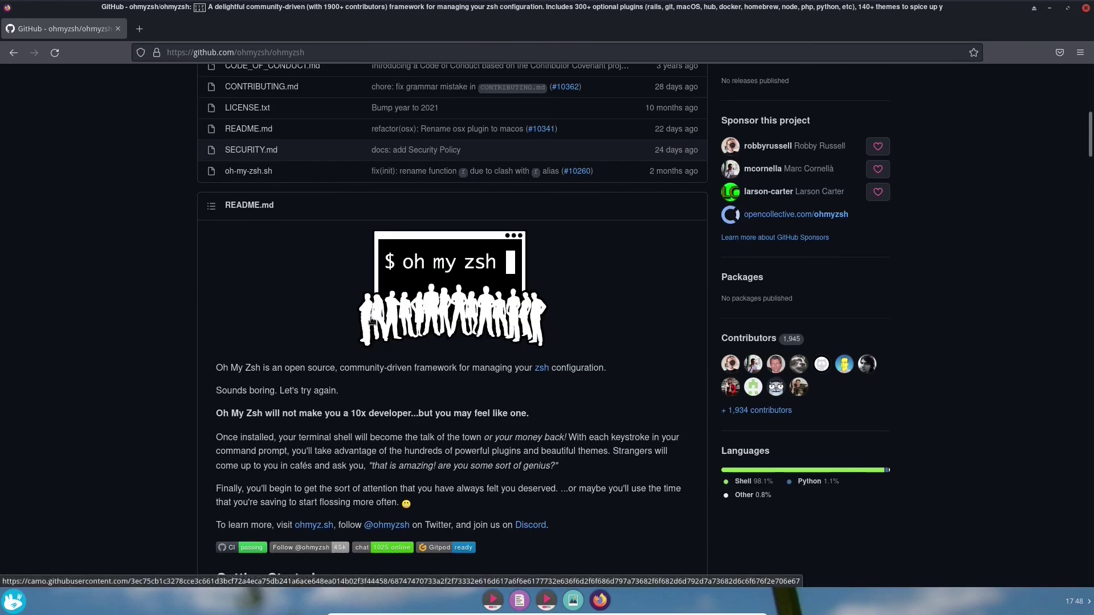
pyautogui.scroll(-6, 371, 321)
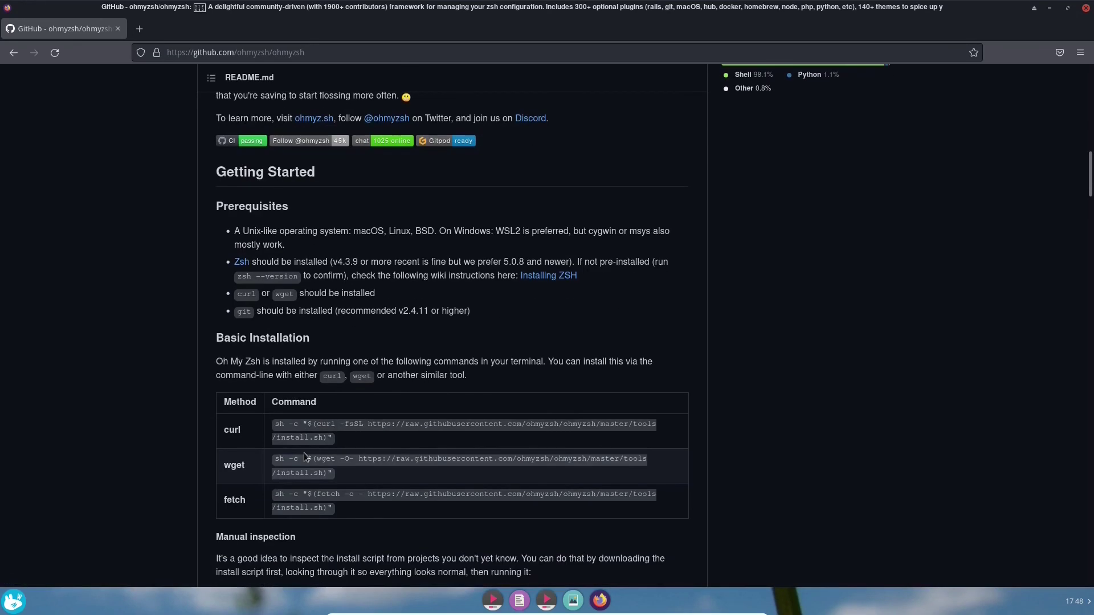
pyautogui.scroll(-2, 303, 453)
pyautogui.moveTo(274, 342); pyautogui.dragTo(330, 361)
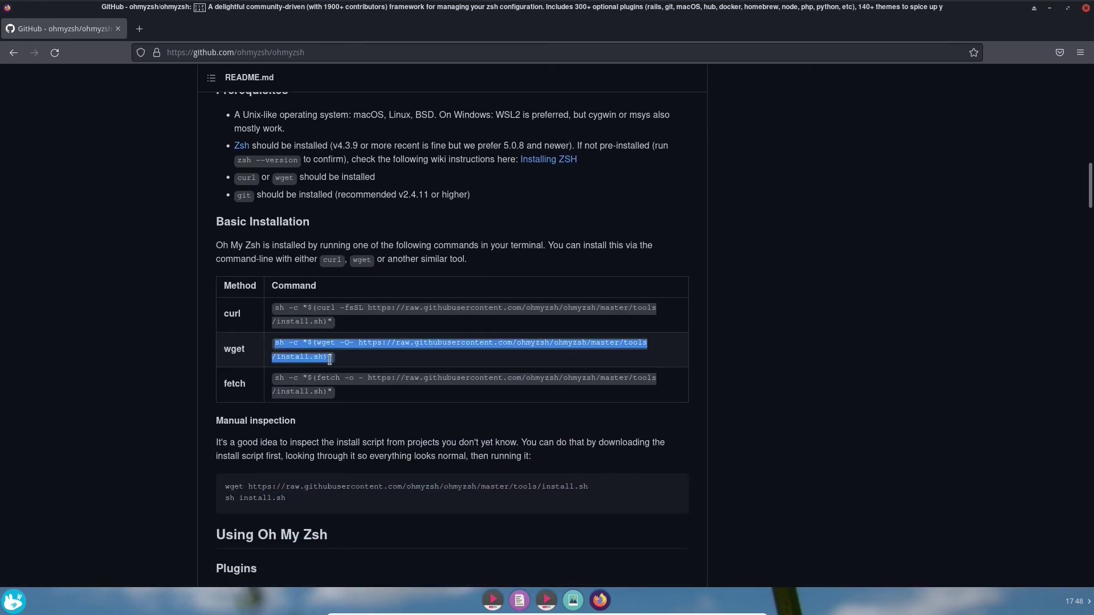
pyautogui.rightClick(302, 338)
pyautogui.click(342, 357)
# Try to run the copied wget installation command in the drop-down terminal
pyautogui.press('F12')
pyautogui.rightClick(319, 157)
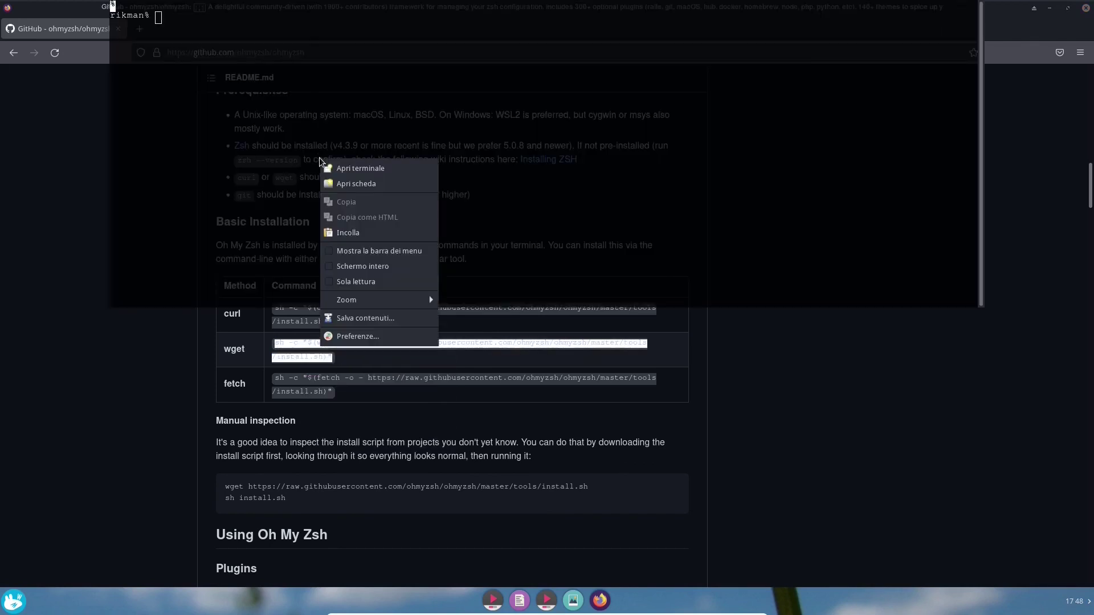
pyautogui.click(349, 233)
pyautogui.press('Return')
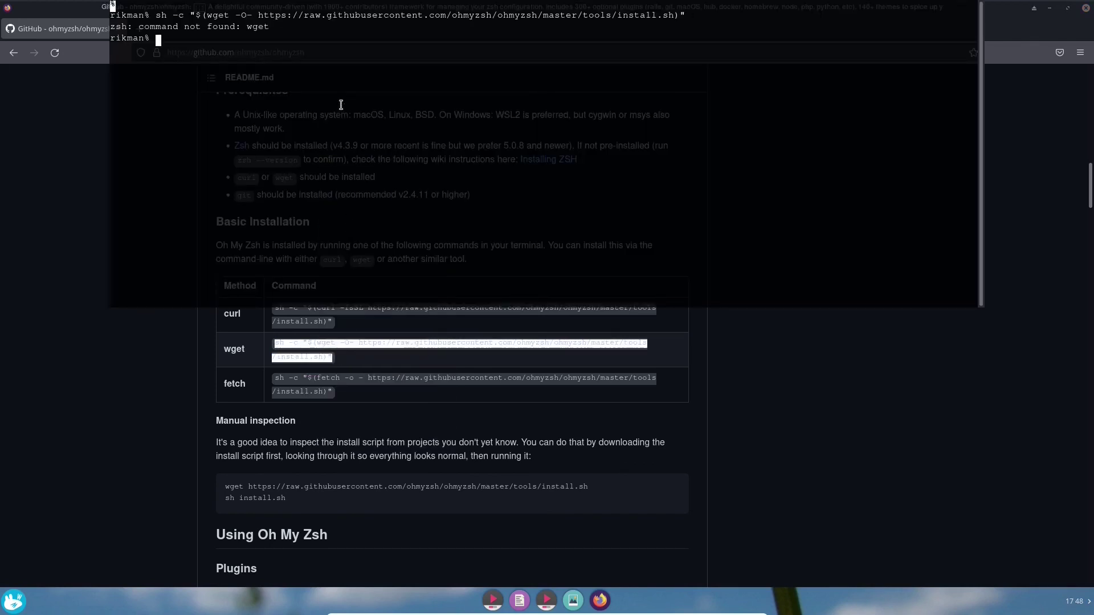
# Install wget with sudo pacman -S wget, entering the sudo password and accepting the installation
pyautogui.write('sudo pacman -S wget')
pyautogui.press('Return')
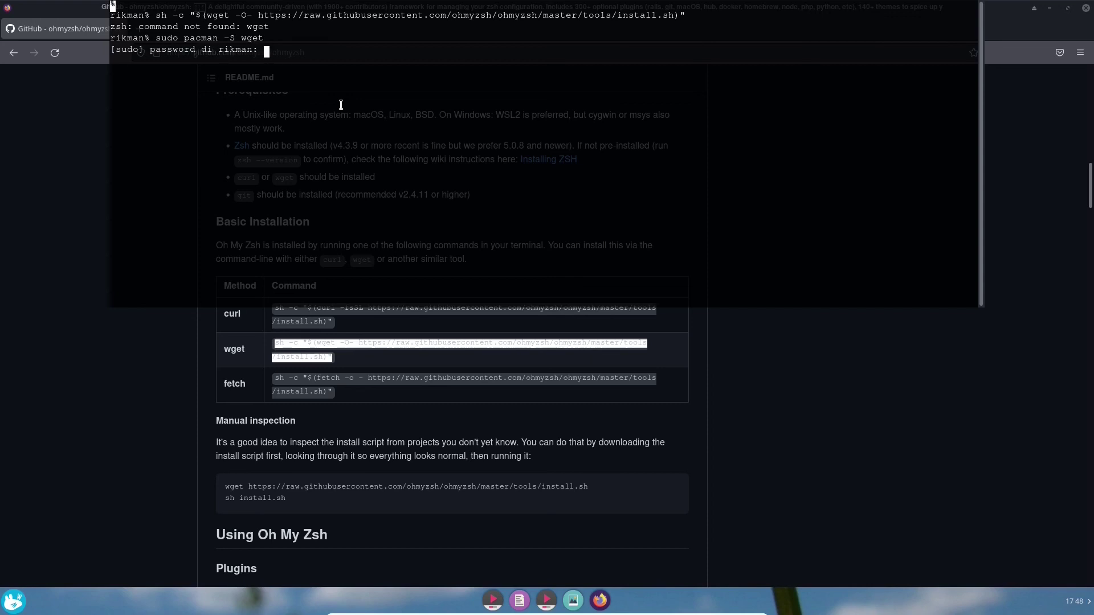
pyautogui.press('Return')
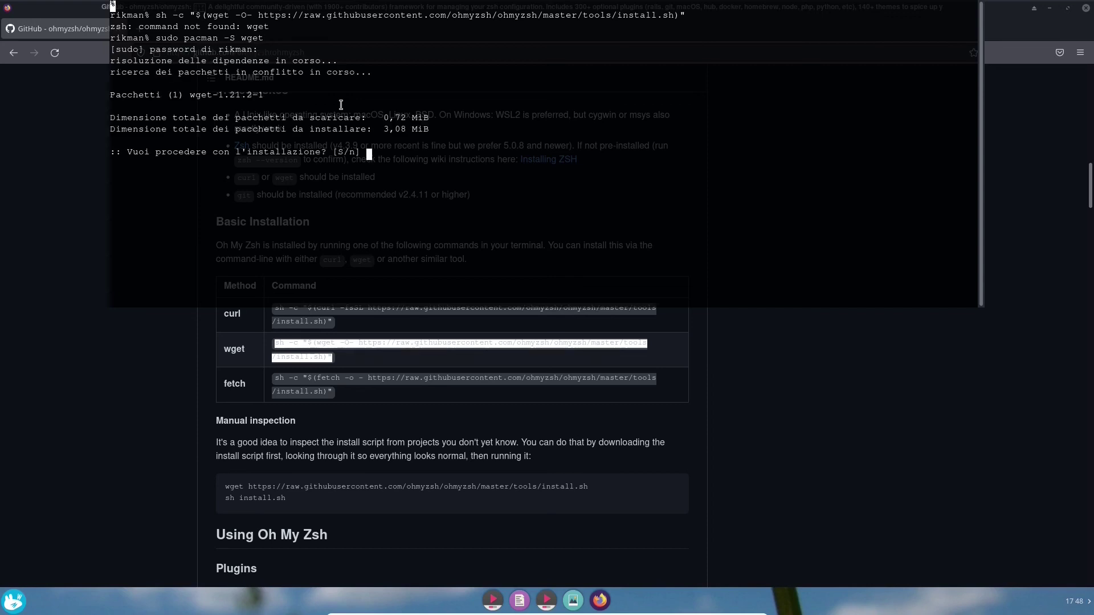
pyautogui.press('Return')
# Paste the Oh My Zsh wget install command into the terminal again and run it
pyautogui.press('Up')
pyautogui.press('Down')
pyautogui.hotkey('ctrl', 'shift', 'v')
pyautogui.press('Return')
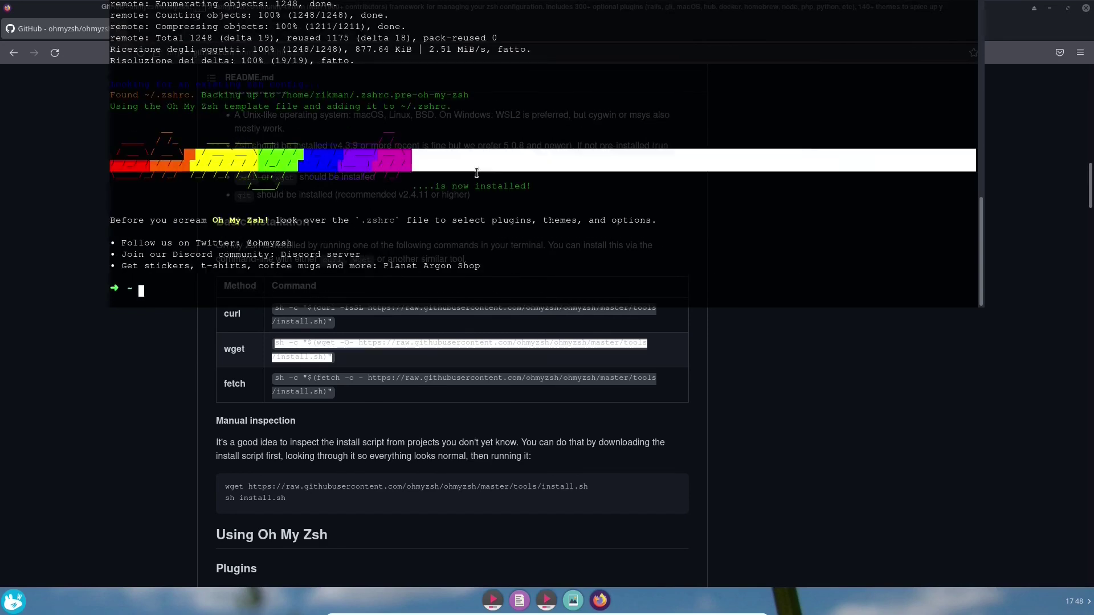
# Close the browser window and exit the drop-down terminal's shells to get a fresh zsh session
pyautogui.click(163, 354)
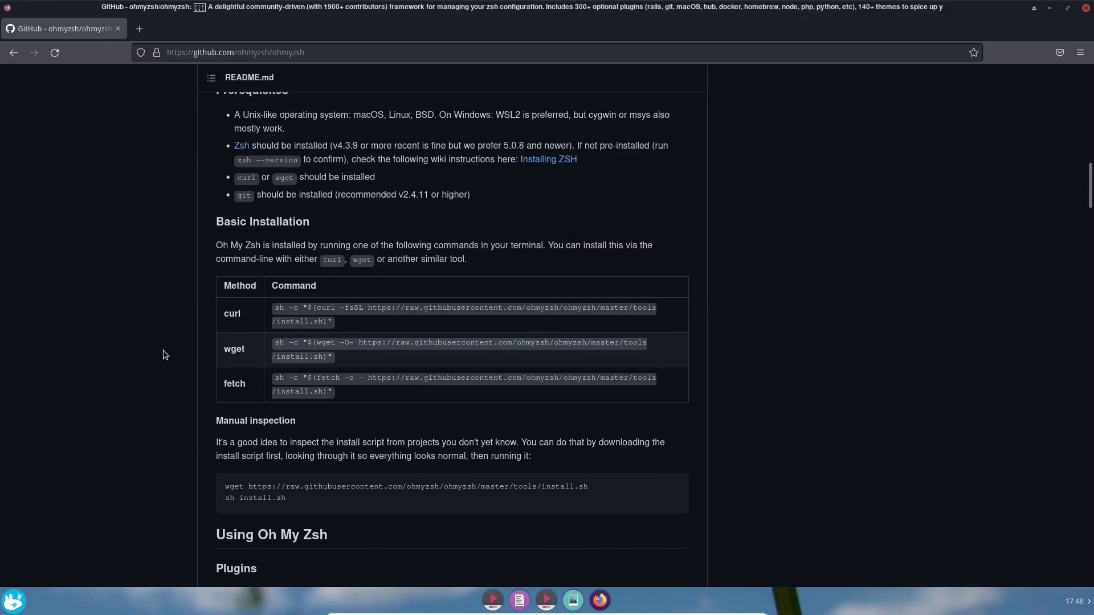
pyautogui.click(139, 29)
pyautogui.press('F12')
pyautogui.write('exit')
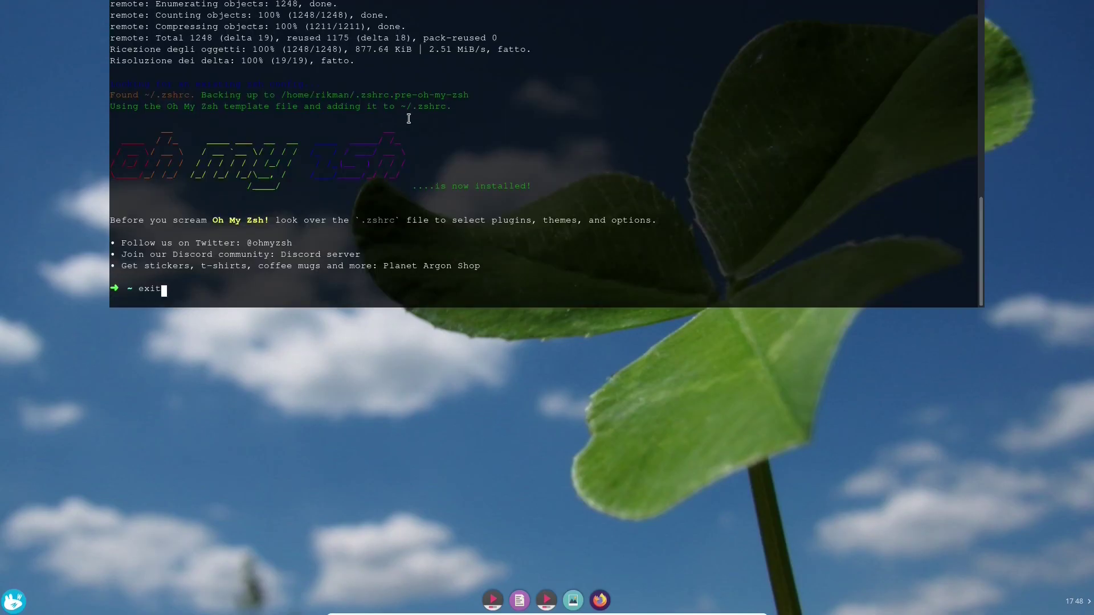
pyautogui.press('Return')
pyautogui.write('exit')
pyautogui.press('Return')
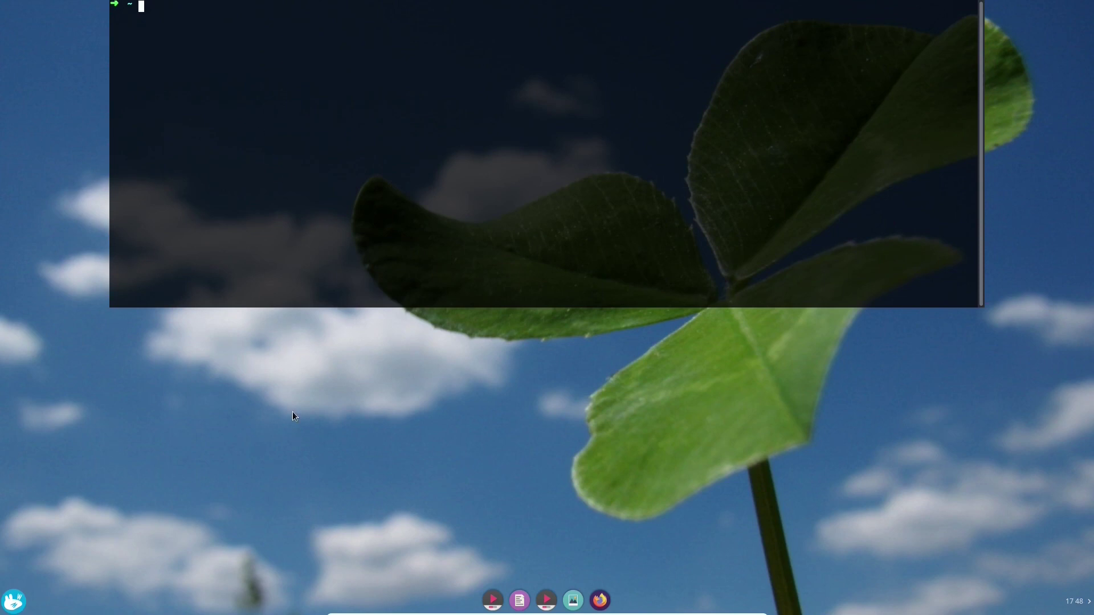
# Enter the command ls -a at the prompt without running it and enlarge the terminal text by zooming in
pyautogui.write('ls -a')
pyautogui.rightClick(364, 136)
pyautogui.moveTo(410, 278)
pyautogui.click(516, 281)
pyautogui.rightClick(408, 206)
pyautogui.moveTo(458, 350)
pyautogui.click(550, 350)
# Change the terminal font to Droid Sans Mono Regular in the terminal preferences and close them
pyautogui.rightClick(358, 126)
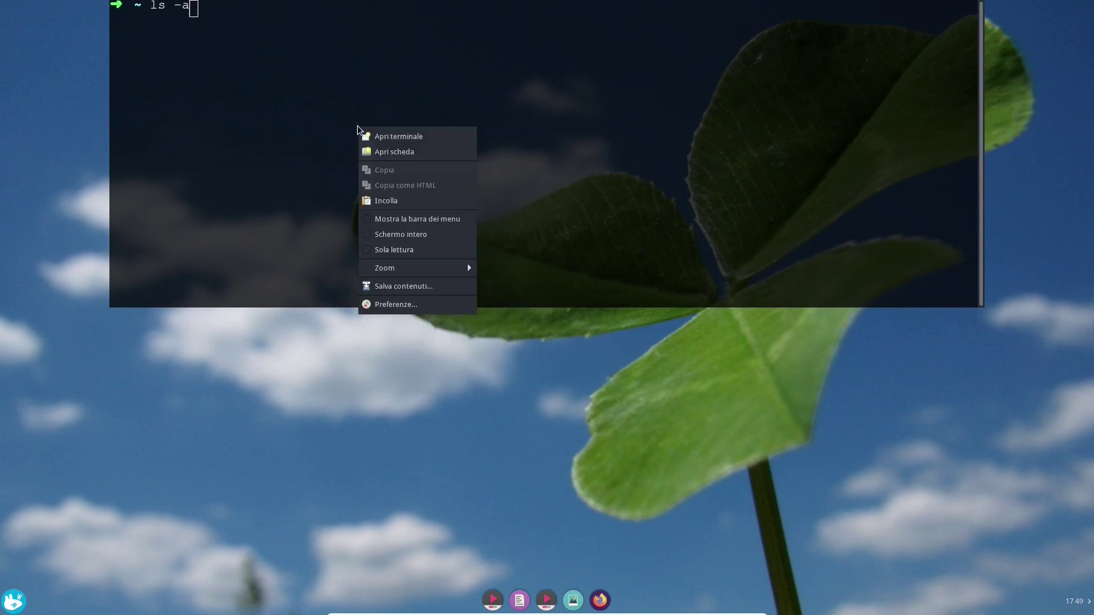
pyautogui.click(396, 304)
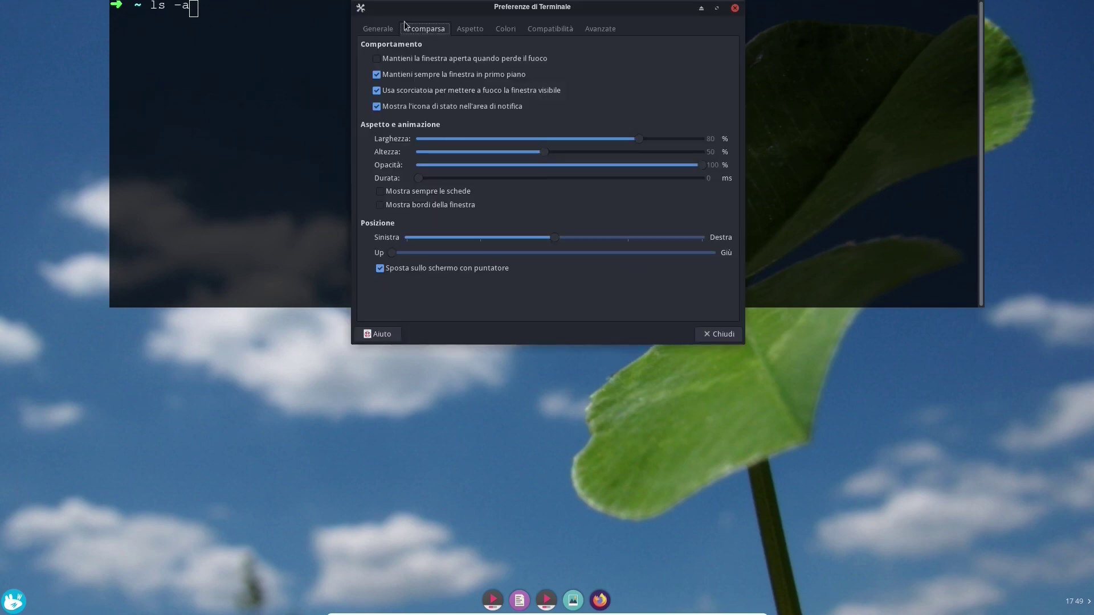
pyautogui.click(376, 30)
pyautogui.click(443, 28)
pyautogui.click(470, 29)
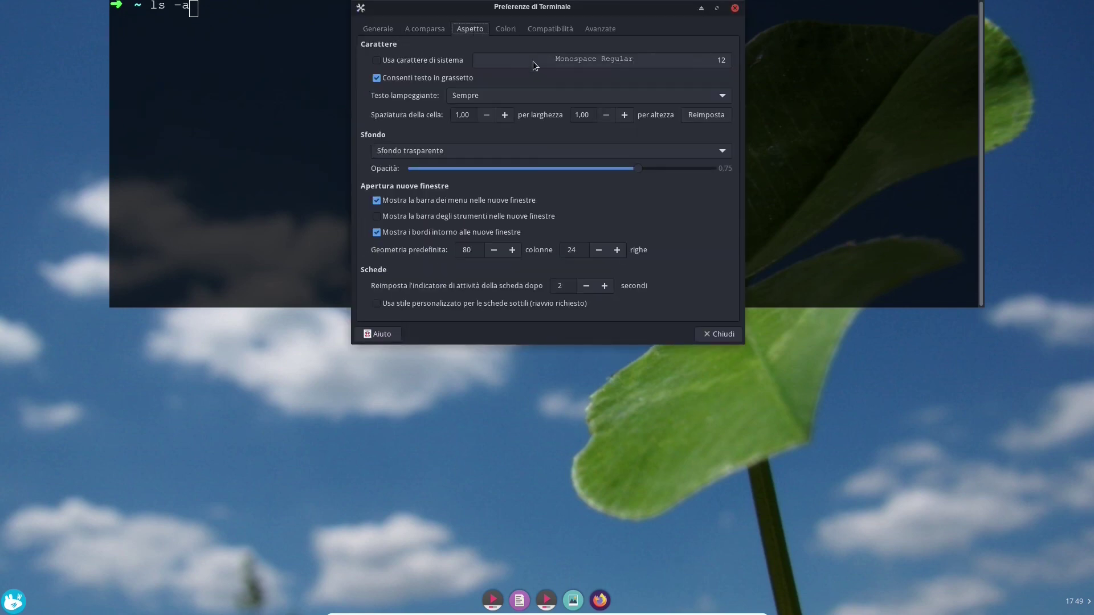
pyautogui.click(589, 62)
pyautogui.write('droisid')
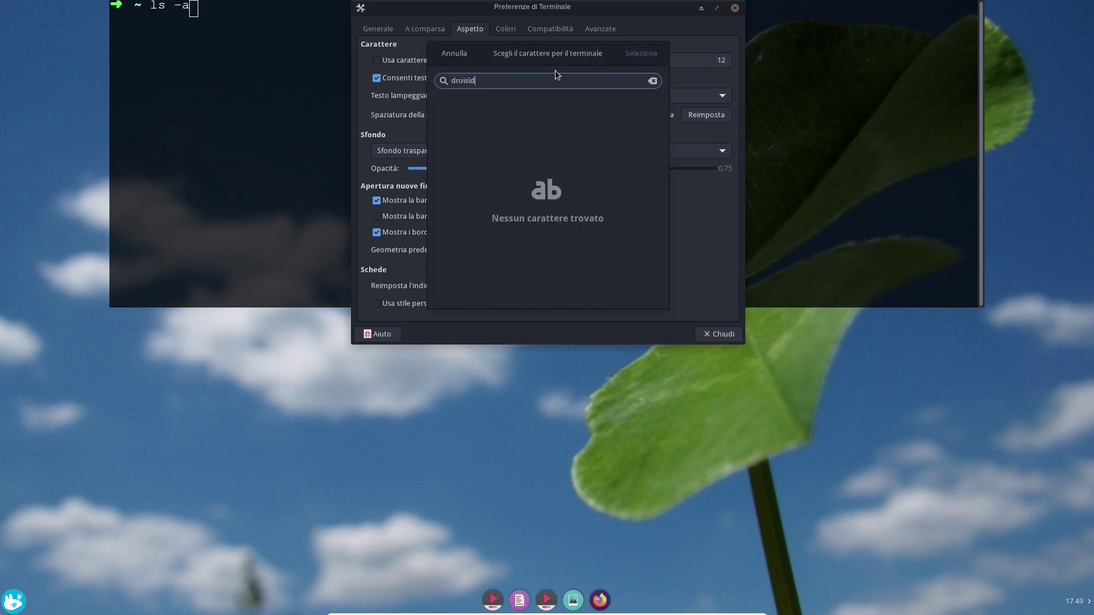
pyautogui.press('Left')
pyautogui.press('BackSpace')
pyautogui.press('Left')
pyautogui.press('BackSpace')
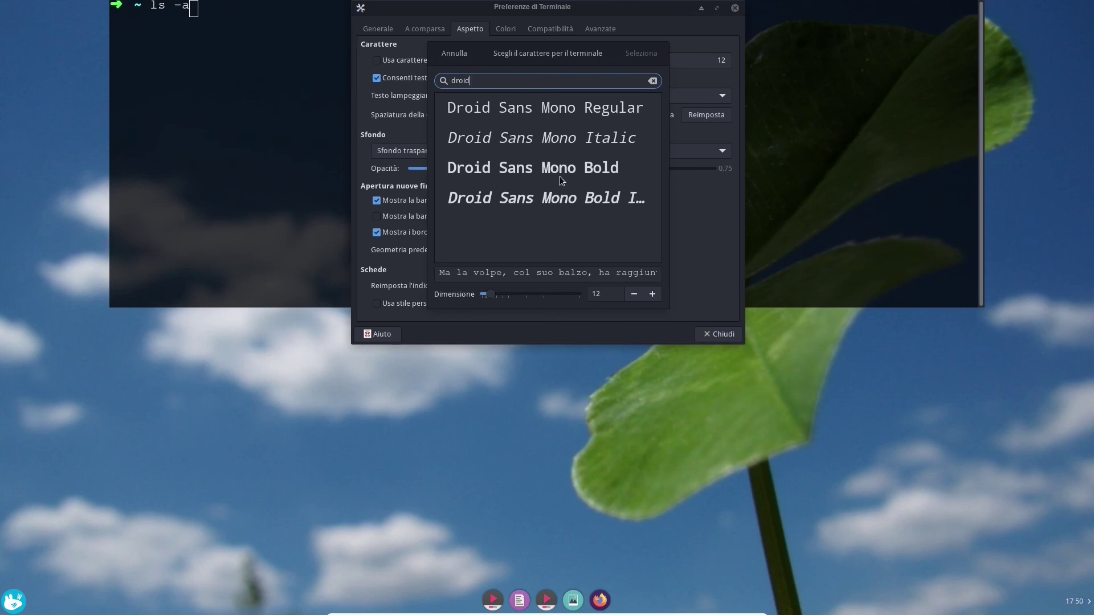
pyautogui.click(559, 107)
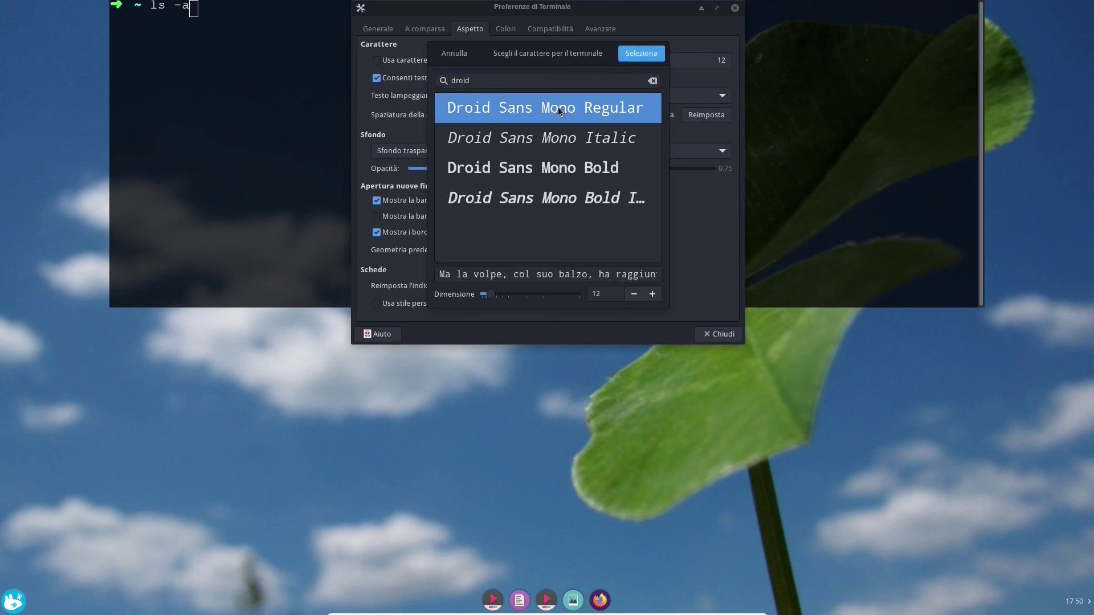
pyautogui.click(658, 53)
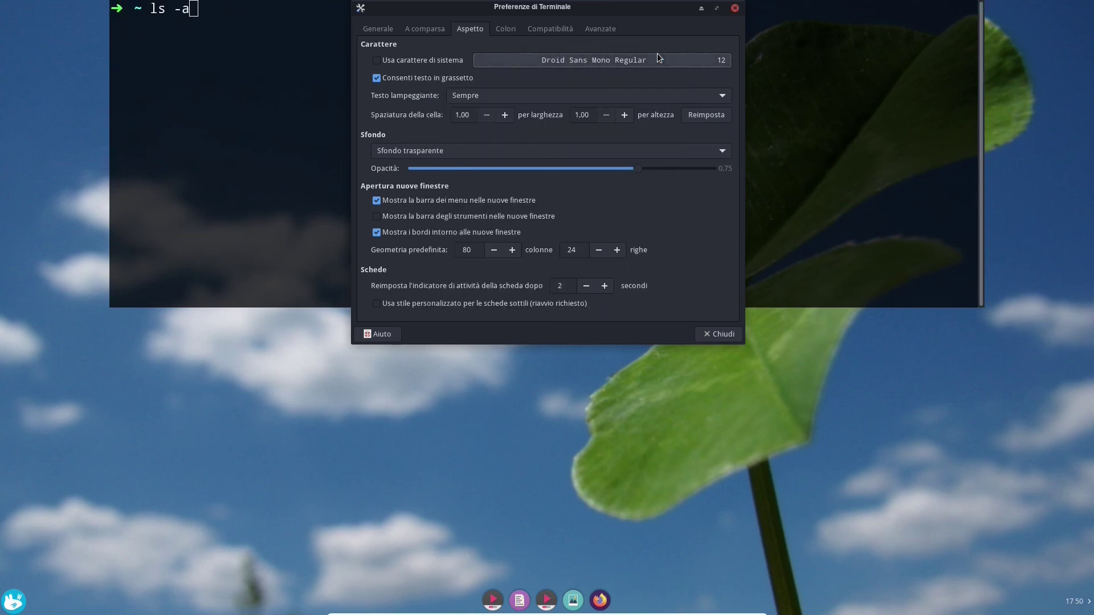
pyautogui.click(735, 8)
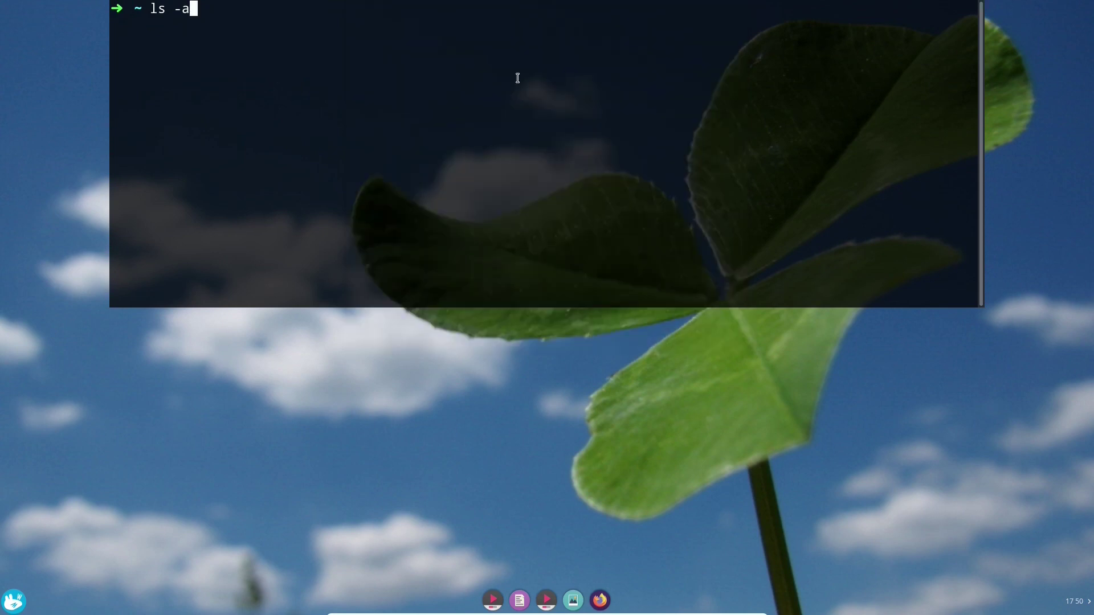
# Run ls -a to look for the .zshrc file in the home folder, and clear the terminal
pyautogui.press('Return')
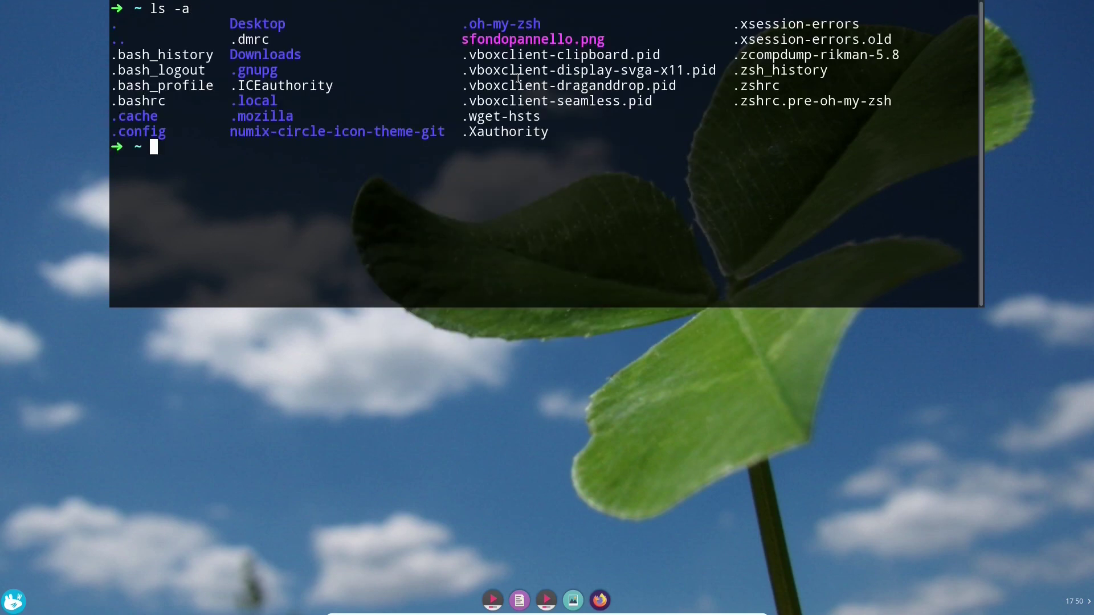
pyautogui.moveTo(739, 86)
pyautogui.mouseDown()
pyautogui.moveTo(797, 93)
pyautogui.moveTo(736, 87)
pyautogui.mouseUp()
pyautogui.click(736, 87)
pyautogui.write('clear')
pyautogui.press('Return')
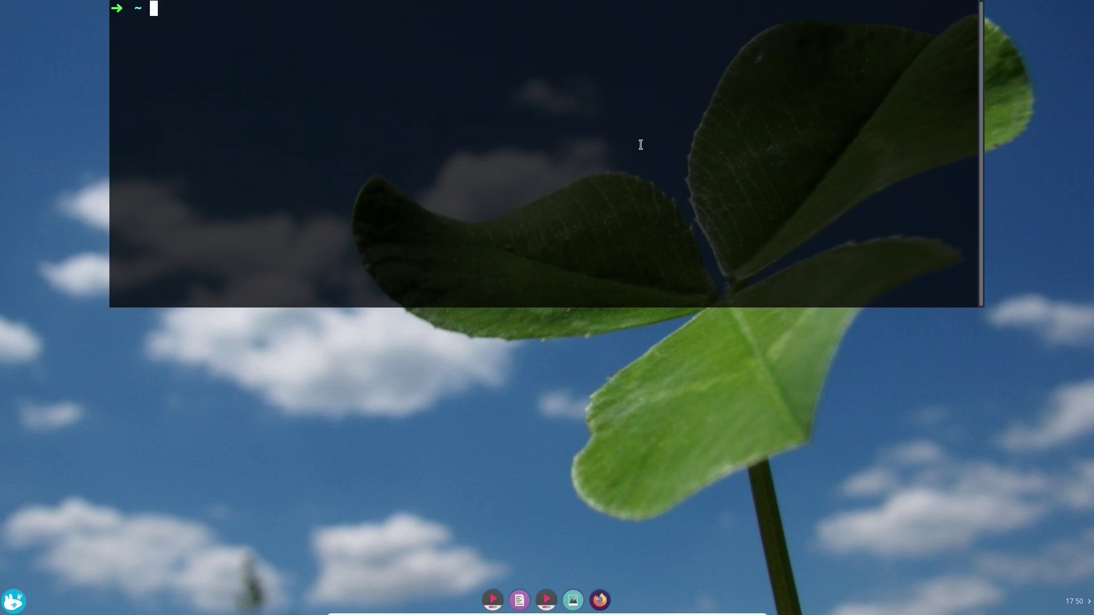
# Try to open .zshrc in nano, and install nano with sudo pacman -S nano, entering the sudo password and accepting the installation
pyautogui.write('nano .zshrc')
pyautogui.press('Return')
pyautogui.write('sudo pacman ')
pyautogui.write('_S')
pyautogui.press('BackSpace')
pyautogui.press('BackSpace')
pyautogui.write('-S')
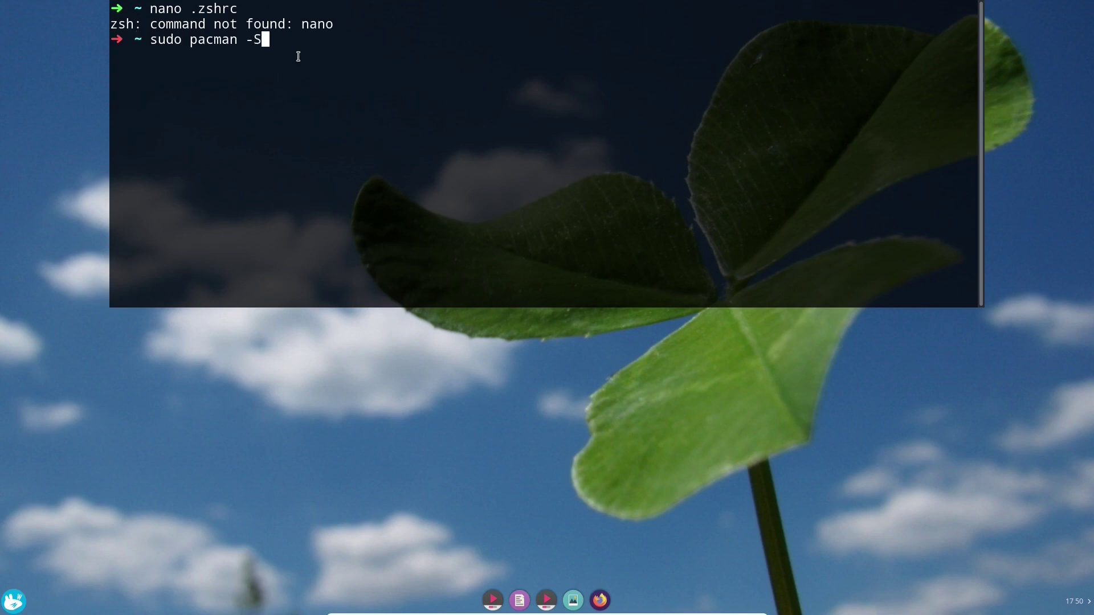
pyautogui.write(' nano')
pyautogui.press('Return')
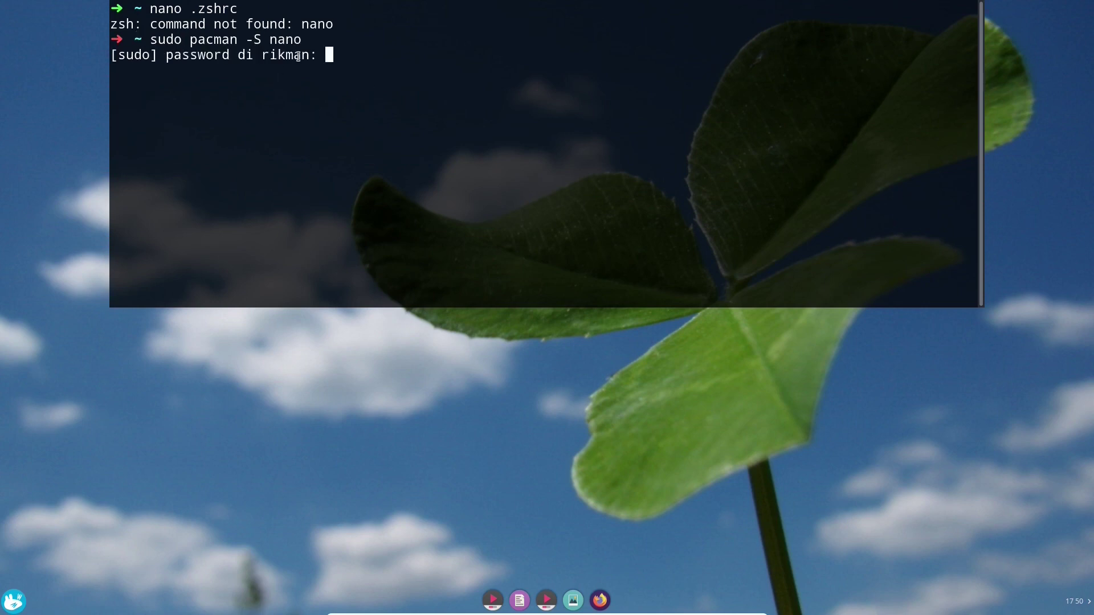
pyautogui.press('Return')
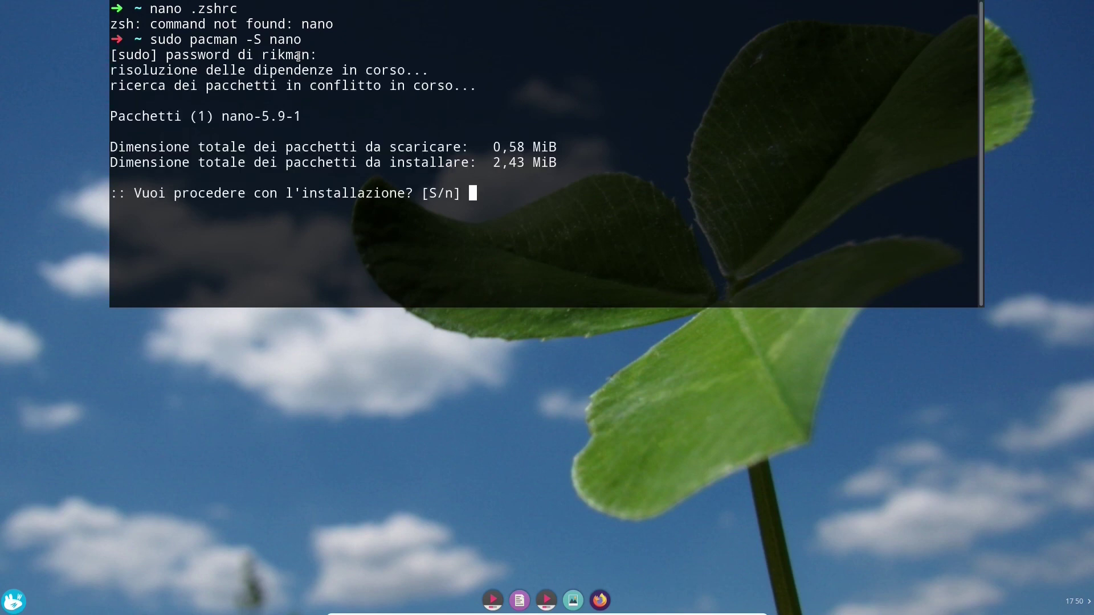
pyautogui.press('Return')
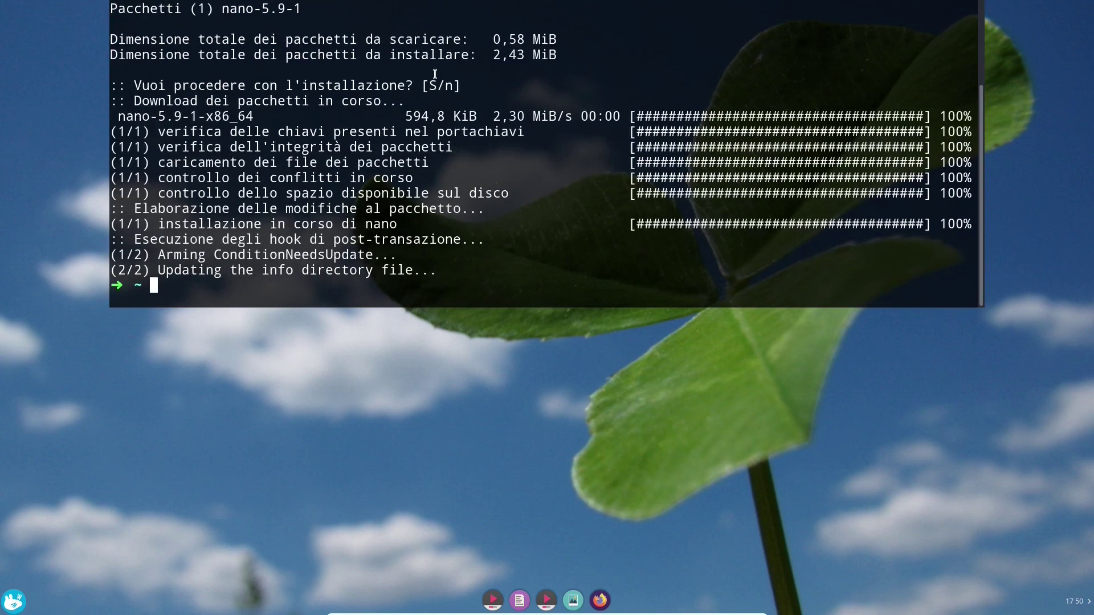
# Clear the terminal and open .zshrc in nano
pyautogui.write('clear')
pyautogui.press('Return')
pyautogui.press('Up')
pyautogui.press('Up')
pyautogui.press('Up')
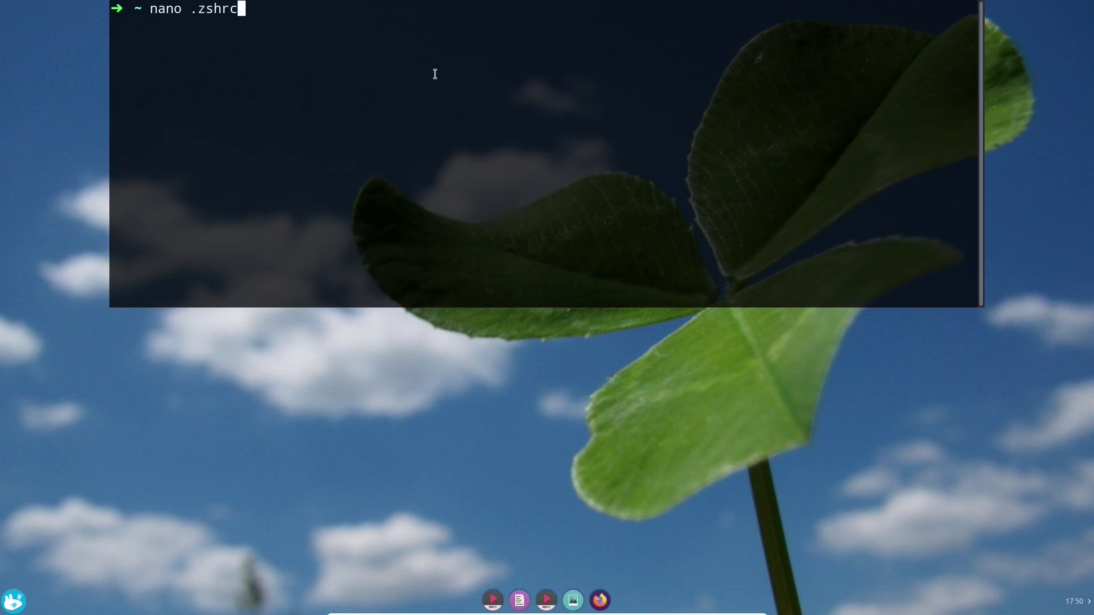
pyautogui.press('Return')
# Set ZSH_THEME to "random" in .zshrc, save the file and exit nano
pyautogui.press('Down')
pyautogui.press('Down')
pyautogui.press('Down')
pyautogui.press('Down')
pyautogui.press('Down')
pyautogui.press('Down')
pyautogui.press('Down')
pyautogui.press('Down')
pyautogui.press('Down')
pyautogui.press('Down')
pyautogui.press('Right')
pyautogui.press('Right')
pyautogui.press('Right')
pyautogui.press('Right')
pyautogui.press('Right')
pyautogui.press('Right')
pyautogui.press('Right')
pyautogui.press('Right')
pyautogui.press('Right')
pyautogui.press('Right')
pyautogui.press('Right')
pyautogui.press('Right')
pyautogui.press('Right')
pyautogui.press('Right')
pyautogui.press('Right')
pyautogui.press('Right')
pyautogui.press('Right')
pyautogui.press('Right')
pyautogui.press('Right')
pyautogui.press('Right')
pyautogui.press('Right')
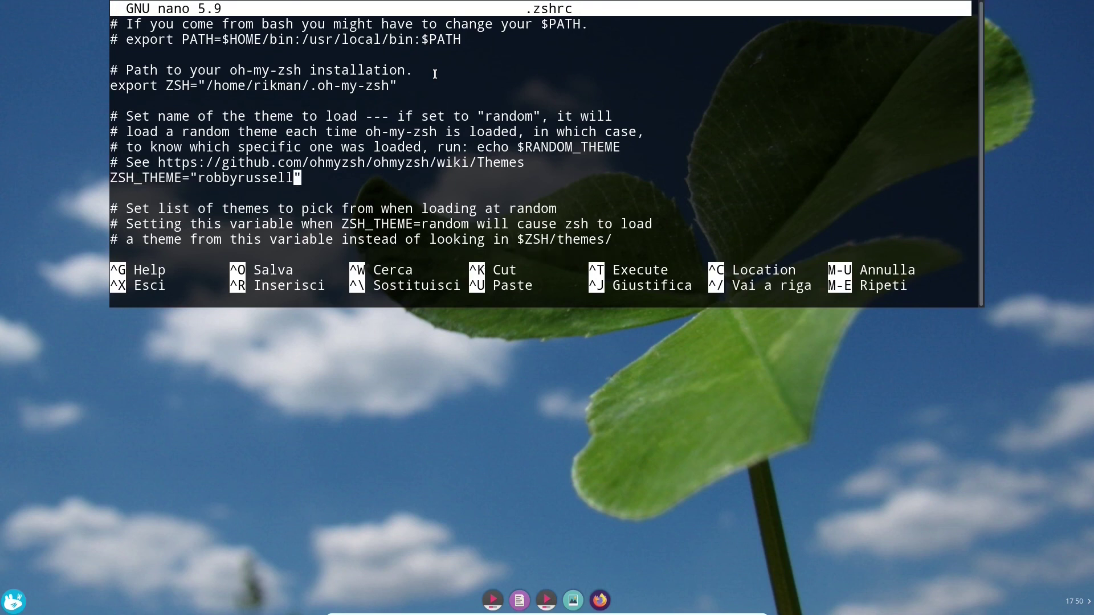
pyautogui.press('BackSpace')
pyautogui.press('BackSpace')
pyautogui.press('BackSpace')
pyautogui.press('BackSpace')
pyautogui.press('BackSpace')
pyautogui.press('BackSpace')
pyautogui.press('BackSpace')
pyautogui.press('BackSpace')
pyautogui.press('BackSpace')
pyautogui.press('BackSpace')
pyautogui.press('BackSpace')
pyautogui.write('andom')
pyautogui.press('BackSpace')
pyautogui.press('BackSpace')
pyautogui.press('BackSpace')
pyautogui.write('dom')
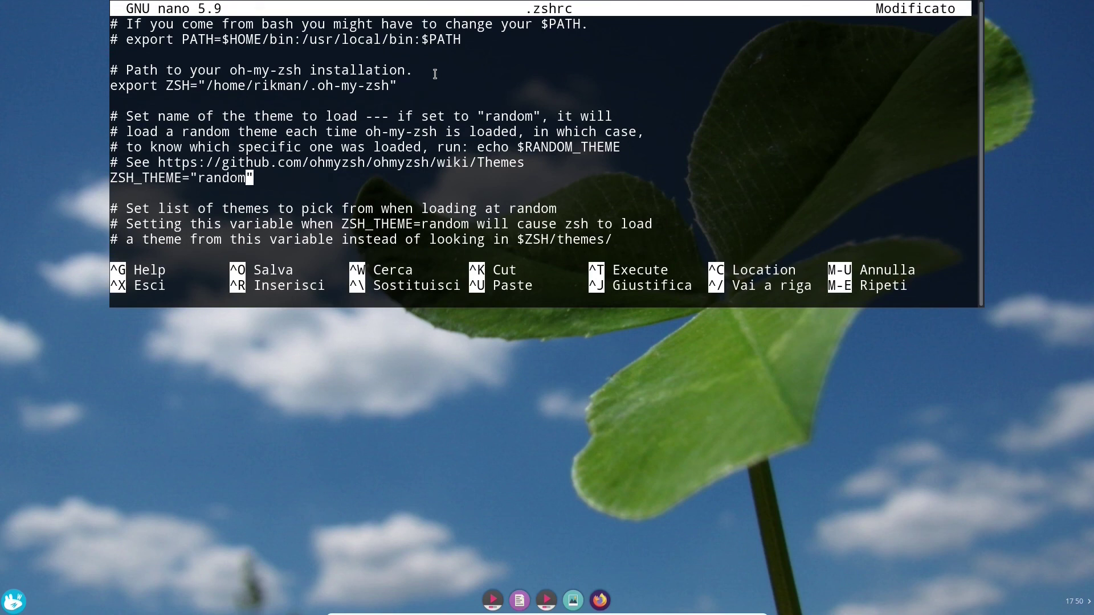
pyautogui.hotkey('ctrl', 'x')
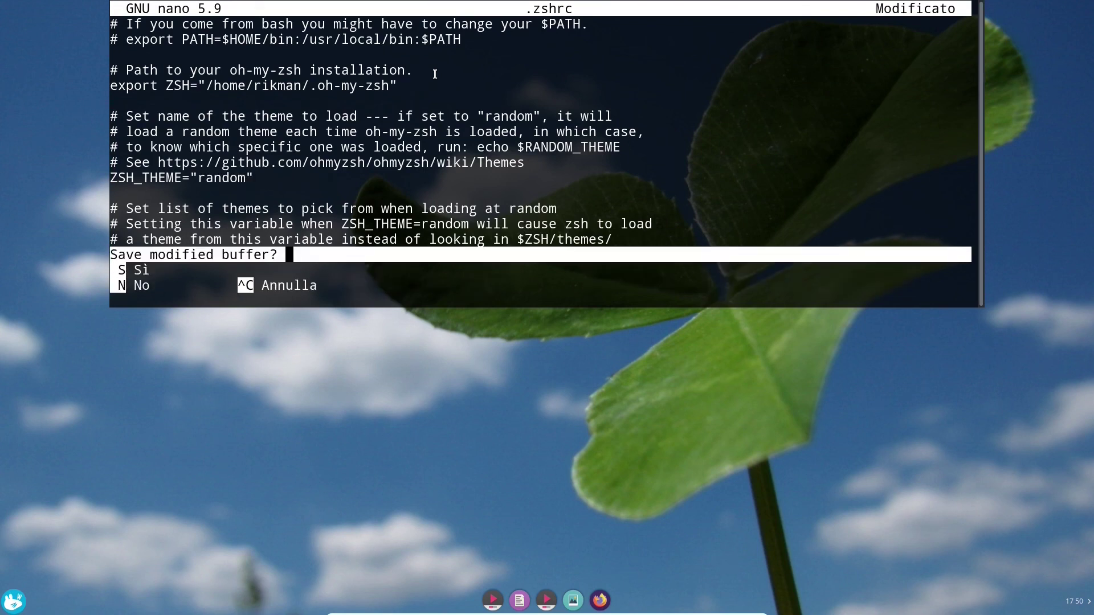
pyautogui.press('s')
pyautogui.press('Return')
# Clear the terminal and reload the zsh configuration with source .zshrc
pyautogui.write('clear')
pyautogui.press('Return')
pyautogui.write('sourcec')
pyautogui.press('BackSpace')
pyautogui.press('BackSpace')
pyautogui.write('.zshrc')
pyautogui.press('Return')
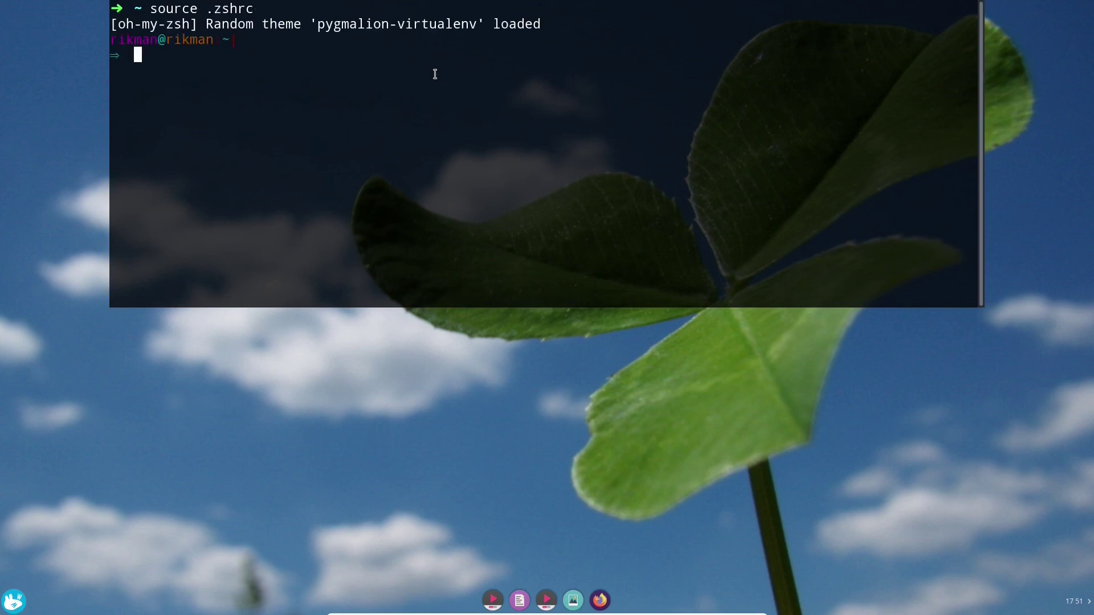
# Rerun source .zshrc repeatedly to try out a series of random Oh My Zsh themes
pyautogui.press('Up')
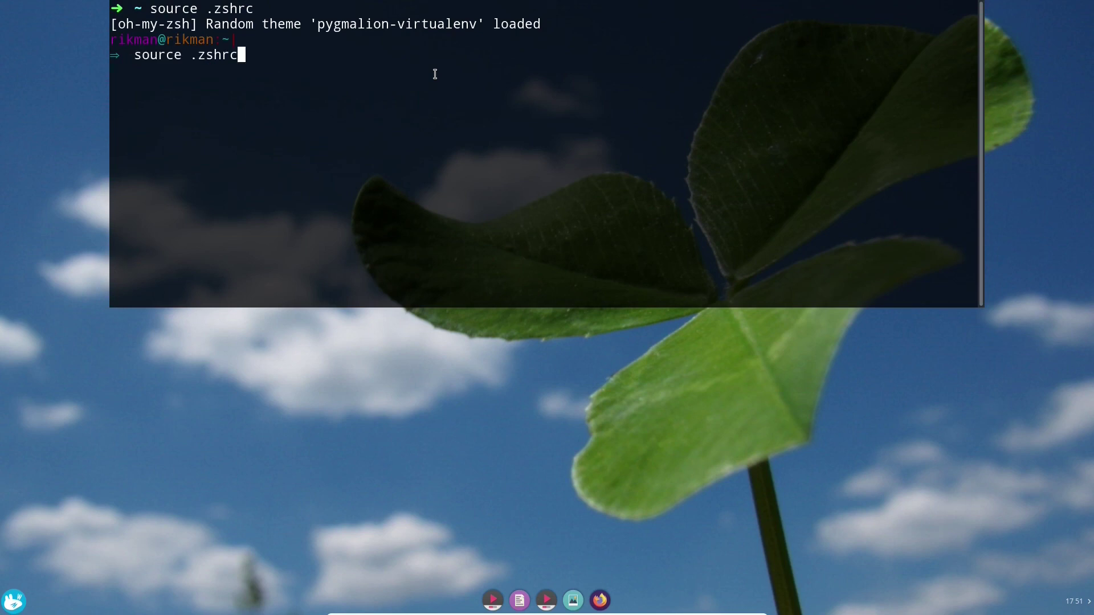
pyautogui.press('Return')
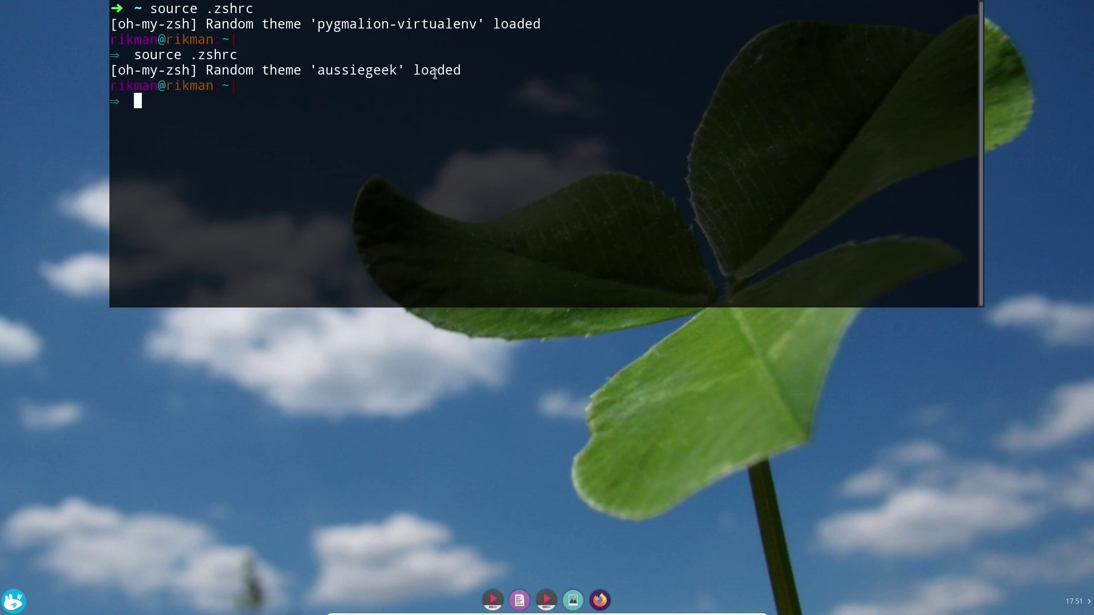
pyautogui.press('Up')
pyautogui.press('Return')
pyautogui.press('Up')
pyautogui.press('Return')
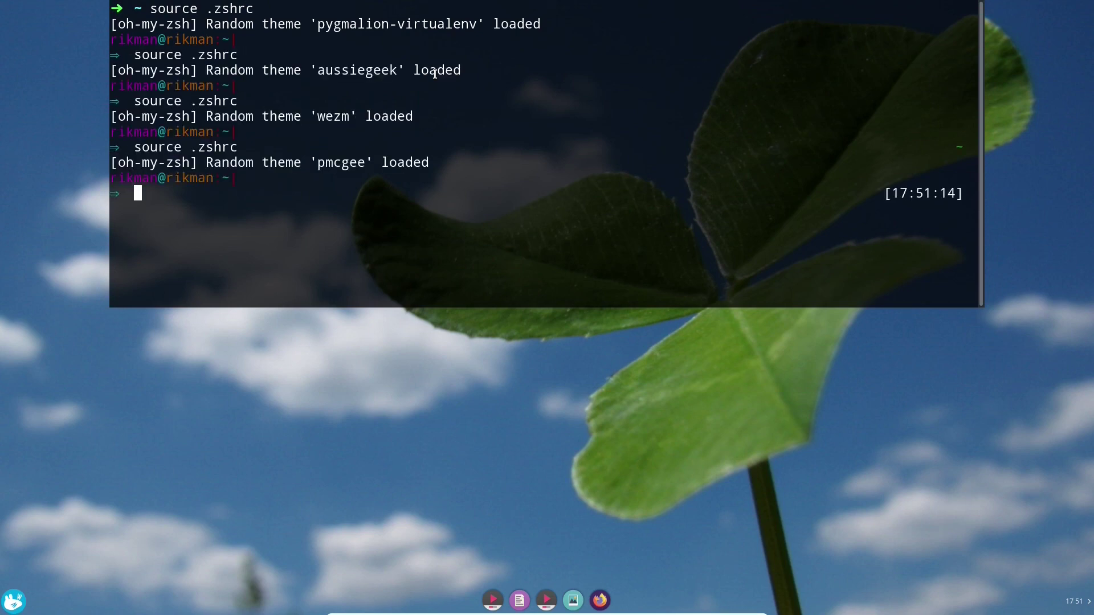
pyautogui.press('Up')
pyautogui.press('Return')
pyautogui.press('Up')
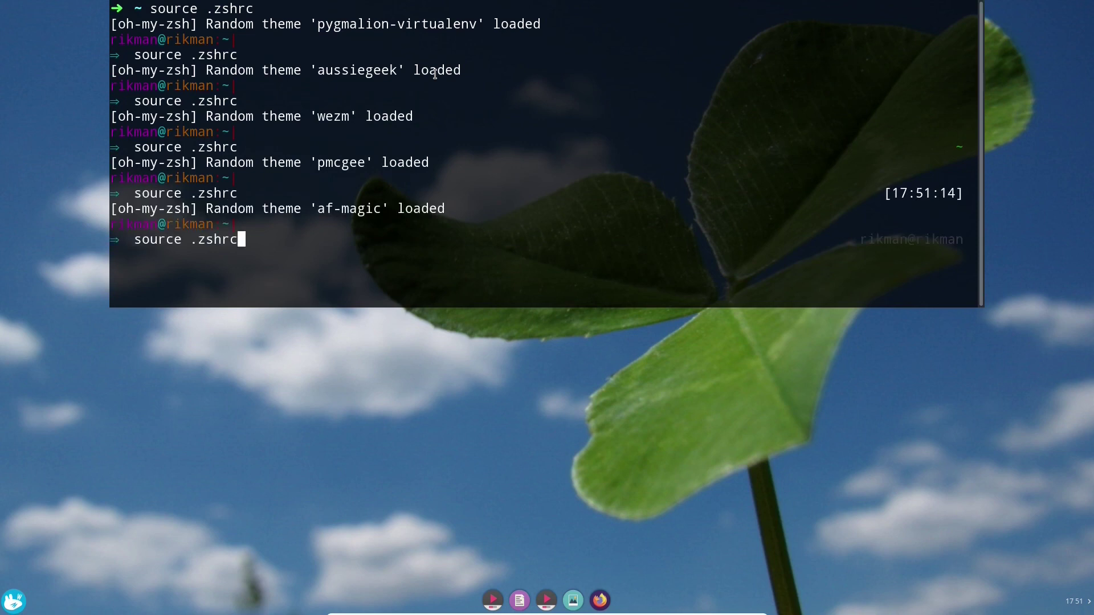
pyautogui.press('Return')
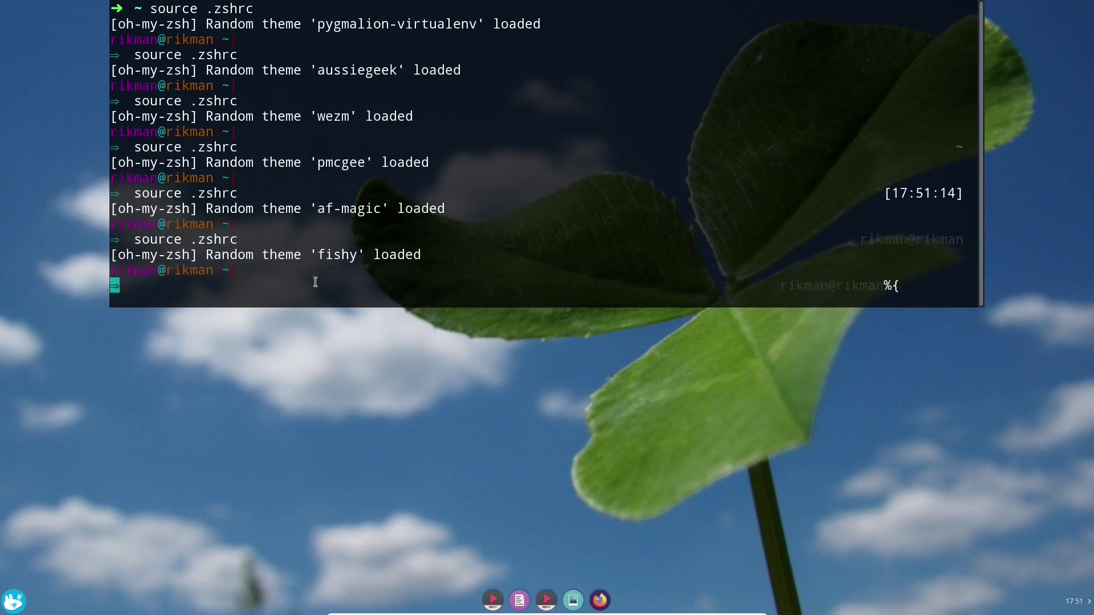
pyautogui.tripleClick(170, 87)
pyautogui.click(169, 87)
pyautogui.tripleClick(170, 87)
pyautogui.click(170, 86)
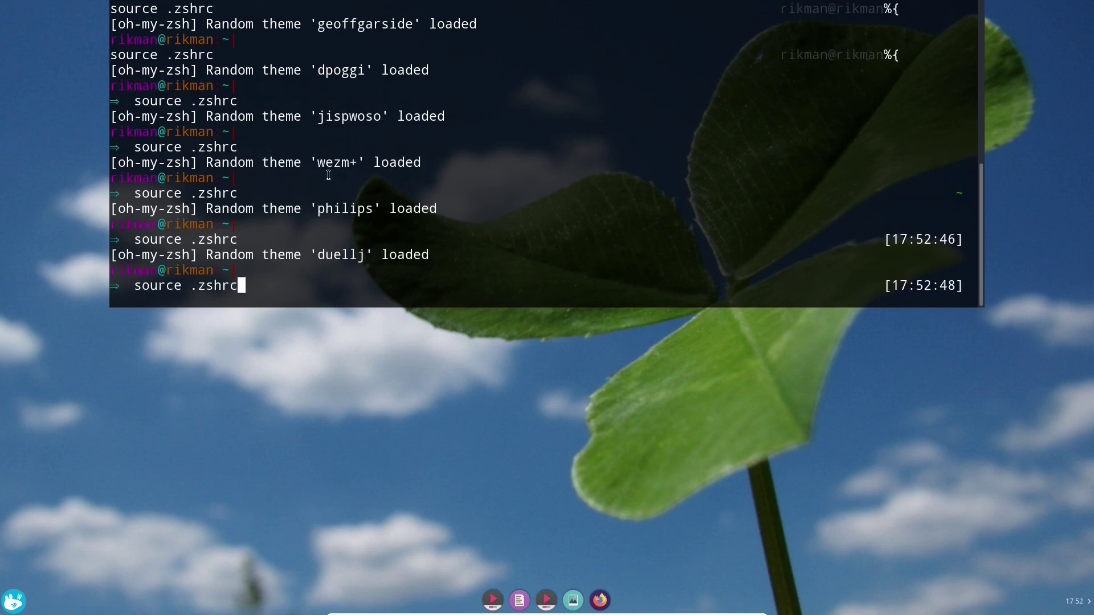
pyautogui.press('Return')
pyautogui.press('Up')
pyautogui.press('Return')
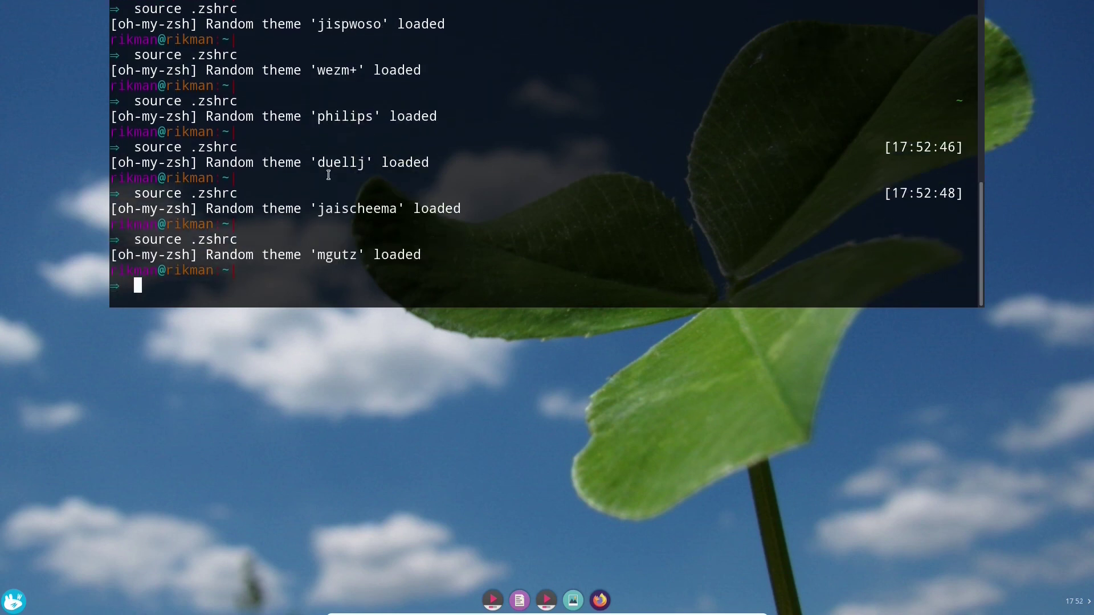
pyautogui.press('Up')
pyautogui.press('Return')
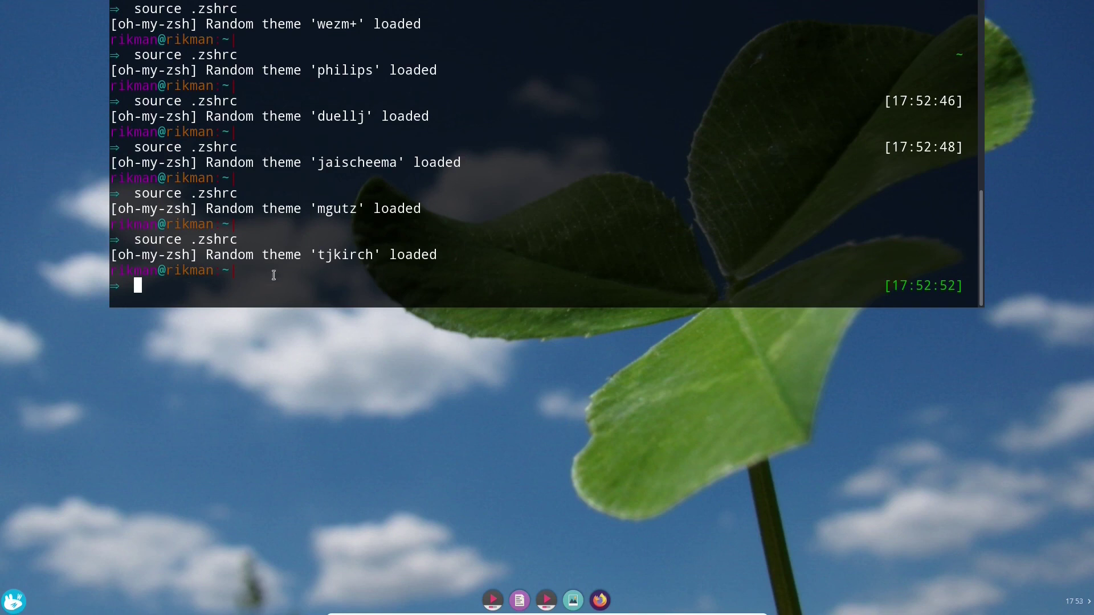
# Examine the time display that the recently tried themes add to the prompt lines
pyautogui.scroll(3, 375, 259)
pyautogui.scroll(-3, 375, 259)
pyautogui.doubleClick(924, 101)
pyautogui.click(912, 287)
pyautogui.doubleClick(912, 288)
pyautogui.click(883, 266)
# Find the pmcgee theme in the earlier random-theme output and select its name
pyautogui.scroll(10, 518, 237)
pyautogui.scroll(2, 203, 162)
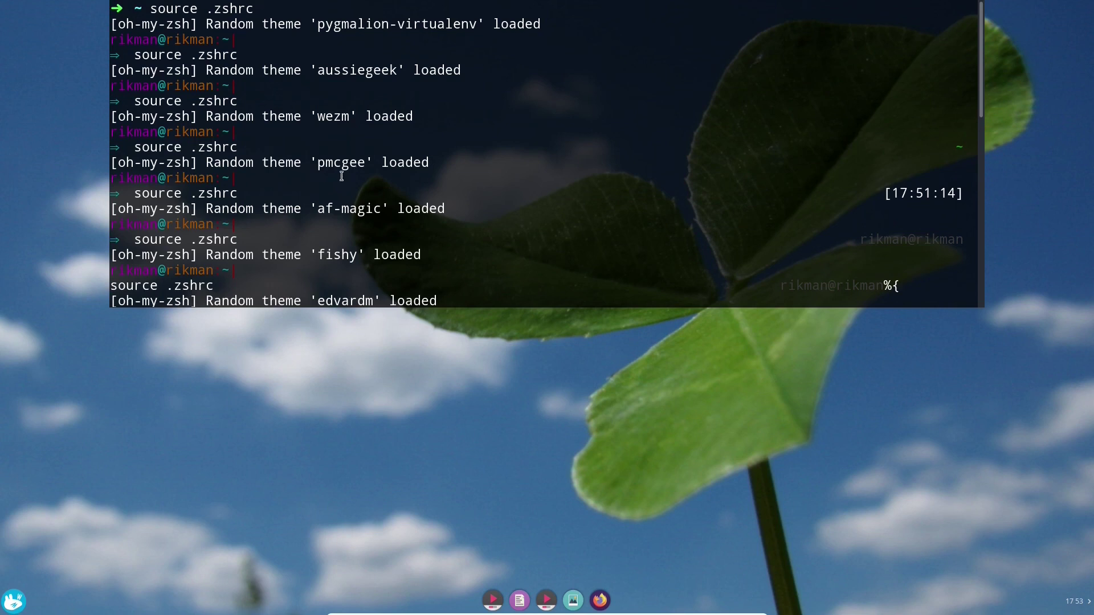
pyautogui.moveTo(112, 168); pyautogui.dragTo(255, 178)
pyautogui.click(256, 178)
pyautogui.doubleClick(339, 163)
pyautogui.rightClick(339, 163)
pyautogui.click(349, 180)
pyautogui.scroll(-10, 349, 180)
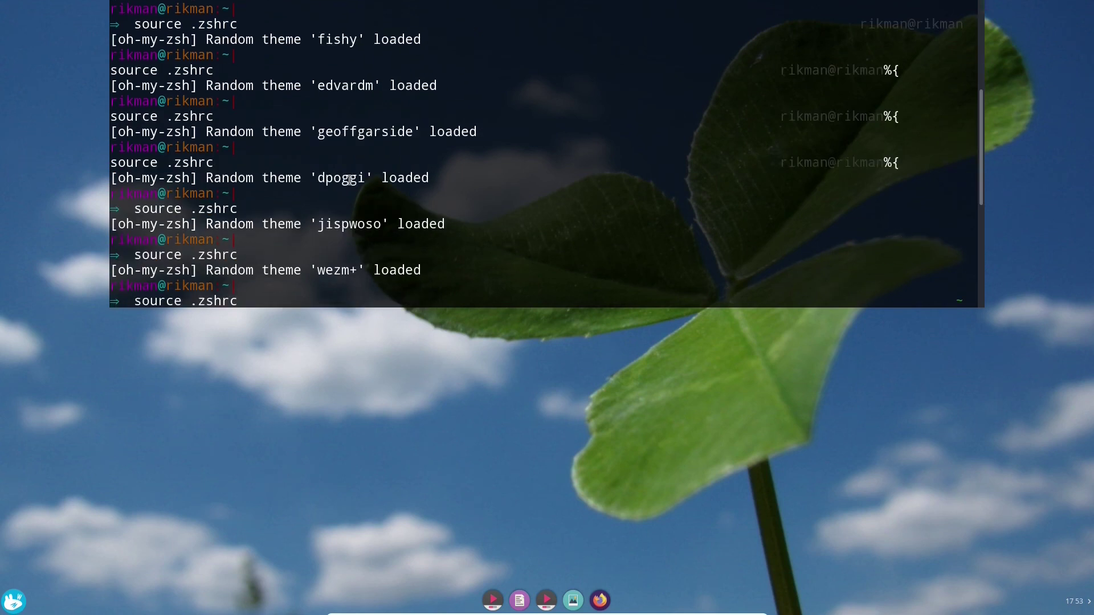
# Recall the earlier nano command and open .zshrc for editing in the terminal
pyautogui.press('Up')
pyautogui.press('Up')
pyautogui.press('Down')
pyautogui.press('Up')
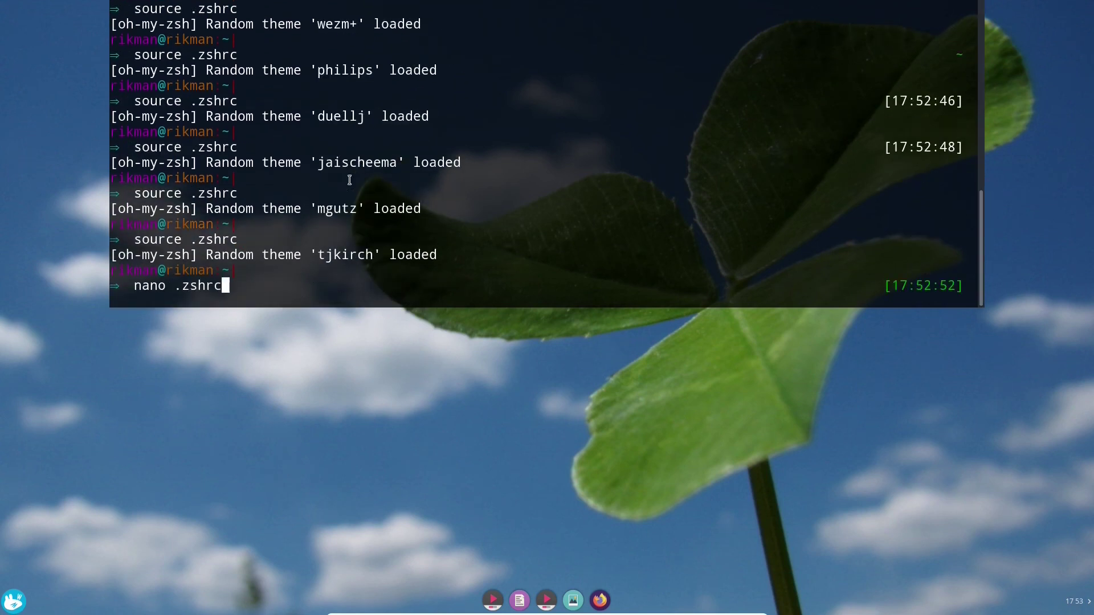
pyautogui.press('Return')
# Replace random with the copied theme name pmcgee in the ZSH_THEME line
pyautogui.press('Down')
pyautogui.press('Down')
pyautogui.press('Down')
pyautogui.press('Down')
pyautogui.press('Down')
pyautogui.press('Down')
pyautogui.press('Down')
pyautogui.press('Down')
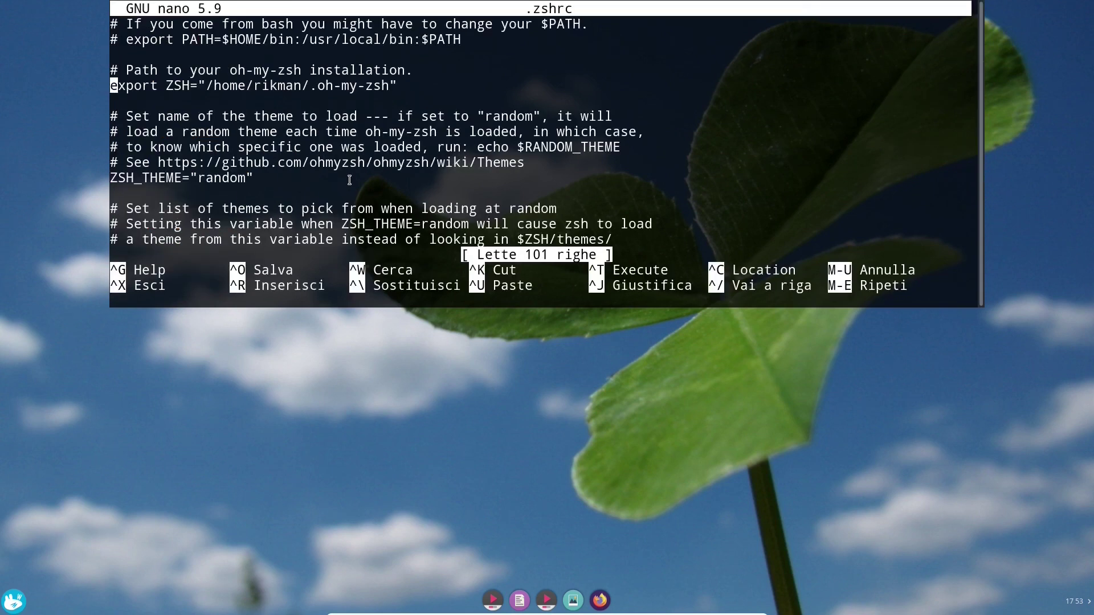
pyautogui.press('Down')
pyautogui.press('Down')
pyautogui.press('Right')
pyautogui.press('Right')
pyautogui.press('Right')
pyautogui.press('Right')
pyautogui.press('Right')
pyautogui.press('Right')
pyautogui.press('Right')
pyautogui.press('Right')
pyautogui.press('Right')
pyautogui.press('Right')
pyautogui.press('Right')
pyautogui.press('Right')
pyautogui.press('Right')
pyautogui.press('Right')
pyautogui.press('Right')
pyautogui.press('Right')
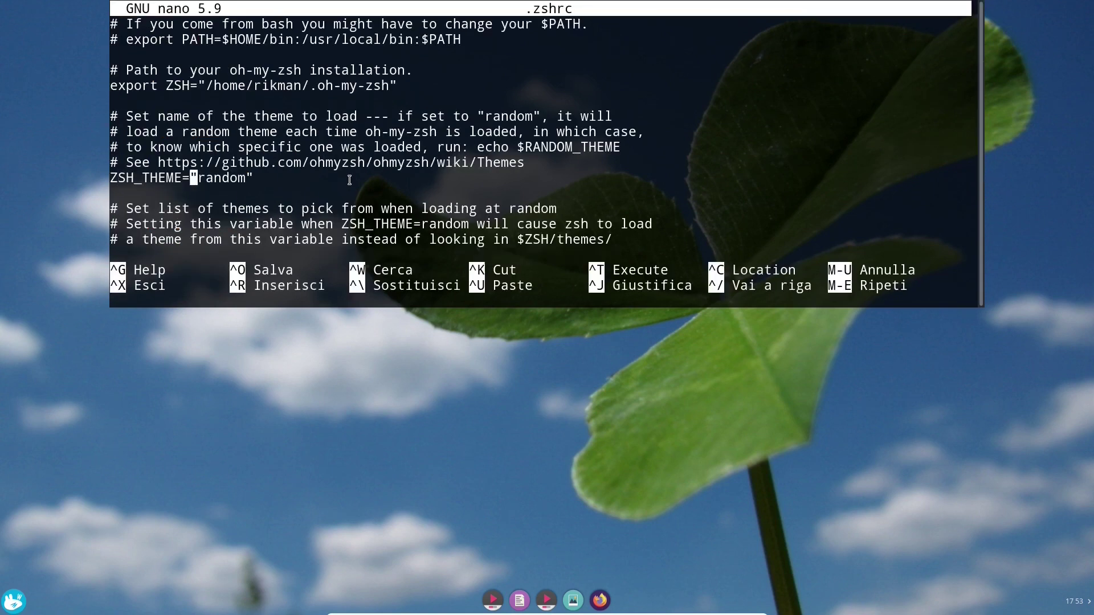
pyautogui.press('Right')
pyautogui.press('BackSpace')
pyautogui.press('BackSpace')
pyautogui.press('BackSpace')
pyautogui.press('BackSpace')
pyautogui.press('BackSpace')
pyautogui.press('BackSpace')
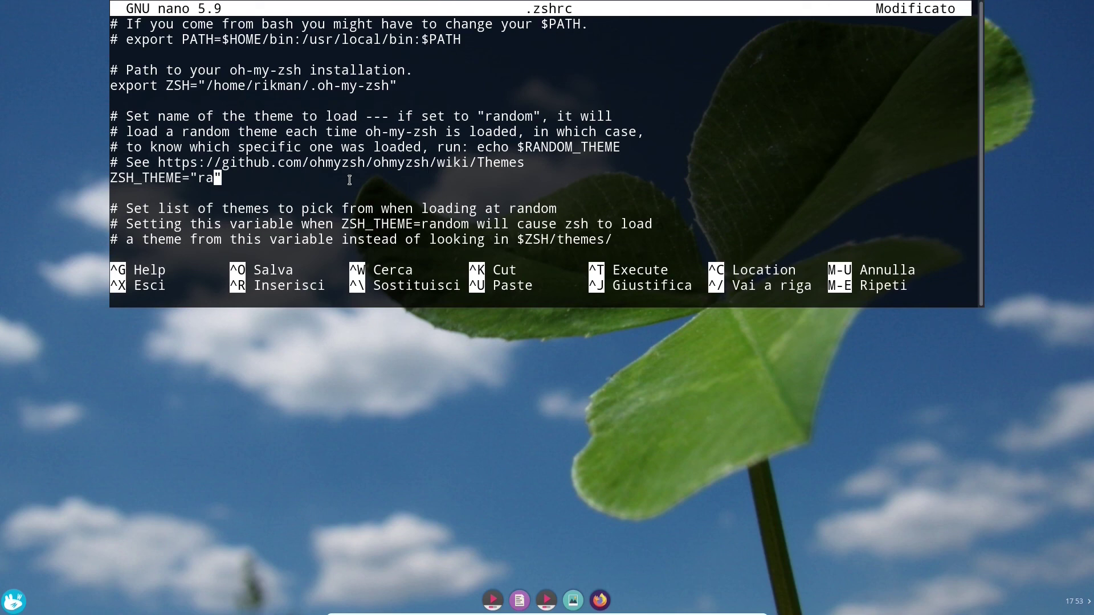
pyautogui.rightClick(349, 181)
pyautogui.click(450, 188)
# Save .zshrc, leave nano and reload the configuration with source .zshrc
pyautogui.hotkey('ctrl', 'x')
pyautogui.press('s')
pyautogui.press('Return')
pyautogui.press('Up')
pyautogui.press('Up')
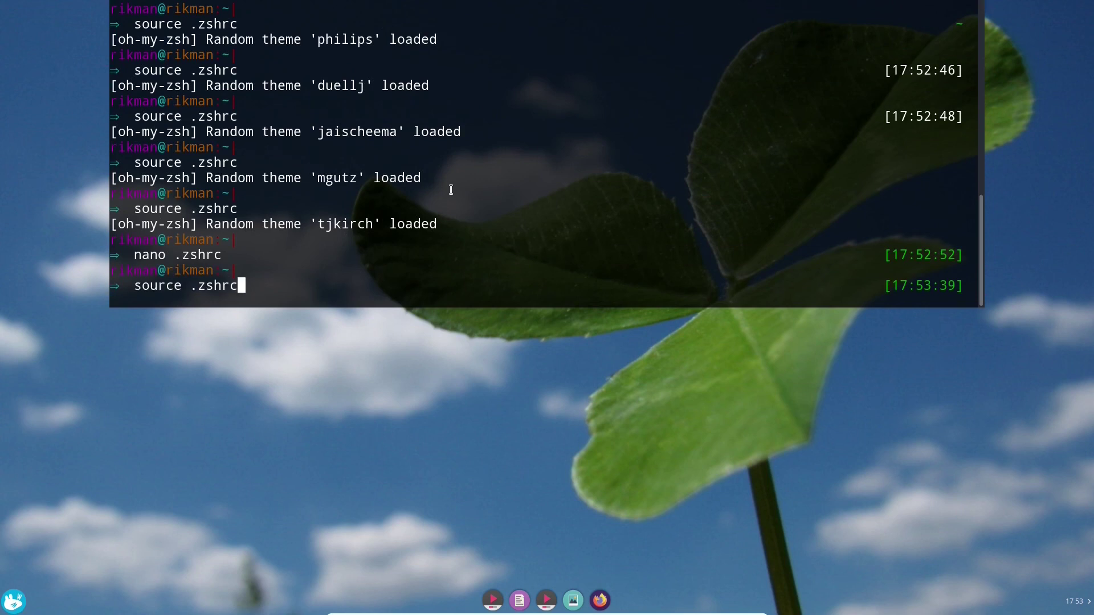
pyautogui.press('Return')
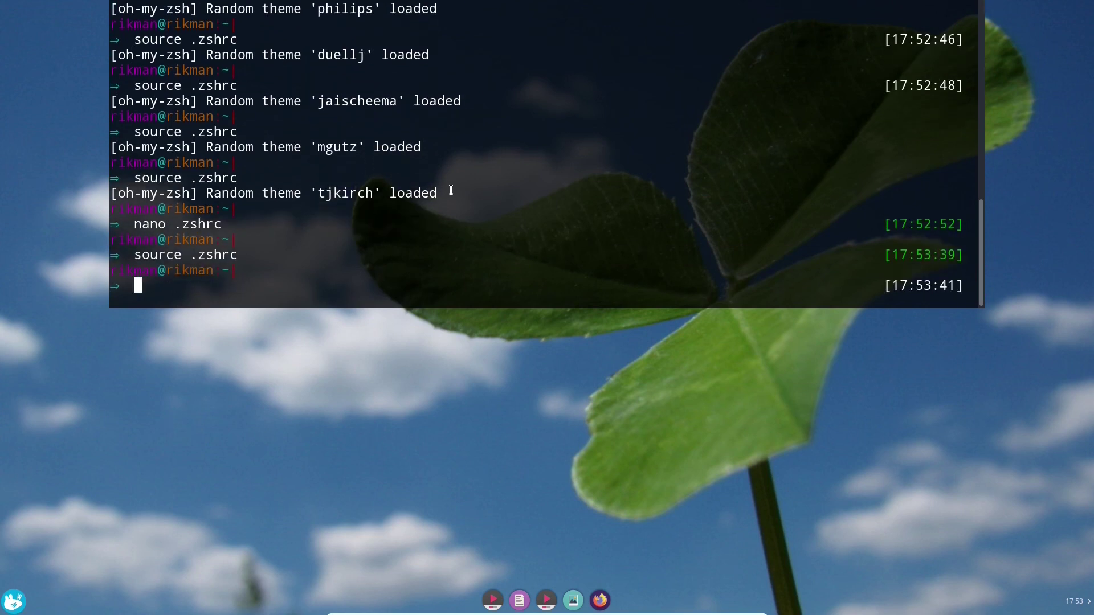
# End the current shell session with exit and bring up a fresh drop-down terminal
pyautogui.write('exit')
pyautogui.press('Return')
pyautogui.press('F12')
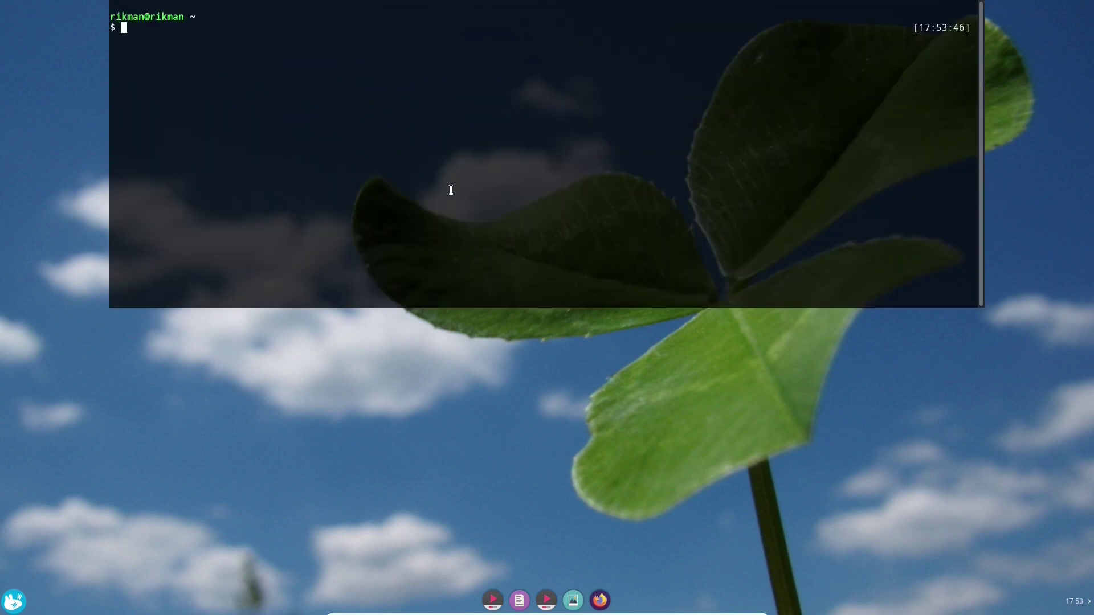
# Open .zshrc in nano again from the new terminal session
pyautogui.write('source .zshrc')
pyautogui.press('Up')
pyautogui.press('Return')
# Set ZSH_THEME back to random in .zshrc and save the file
pyautogui.press('Down')
pyautogui.press('Down')
pyautogui.press('Down')
pyautogui.press('Down')
pyautogui.press('Down')
pyautogui.press('Down')
pyautogui.press('Down')
pyautogui.press('Down')
pyautogui.press('Down')
pyautogui.press('Down')
pyautogui.press('Right')
pyautogui.press('Right')
pyautogui.press('Right')
pyautogui.press('Right')
pyautogui.press('Right')
pyautogui.press('Right')
pyautogui.press('Right')
pyautogui.press('Right')
pyautogui.press('Right')
pyautogui.press('Right')
pyautogui.press('Right')
pyautogui.press('Right')
pyautogui.press('Right')
pyautogui.press('Right')
pyautogui.press('Right')
pyautogui.press('Right')
pyautogui.press('Right')
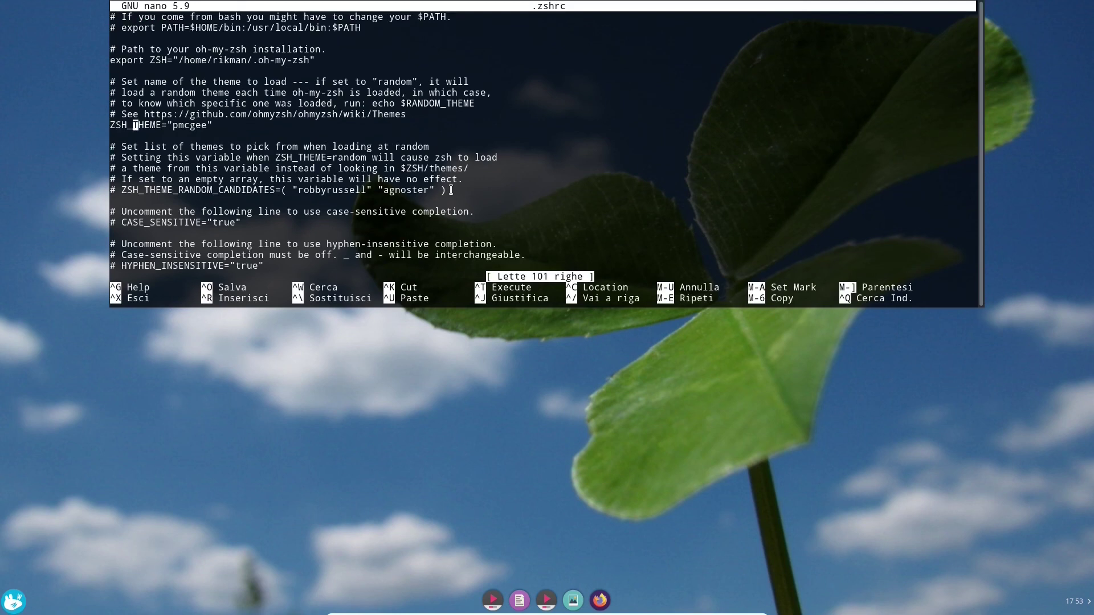
pyautogui.press('BackSpace')
pyautogui.press('BackSpace')
pyautogui.press('BackSpace')
pyautogui.press('BackSpace')
pyautogui.press('BackSpace')
pyautogui.write('random')
pyautogui.hotkey('ctrl', 'x')
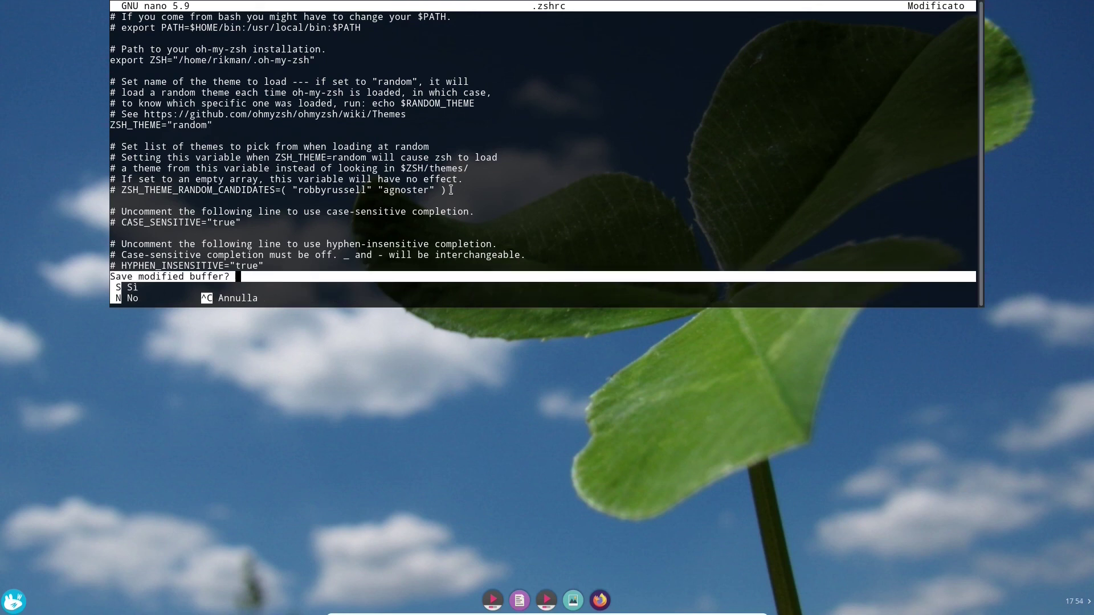
pyautogui.press('y')
pyautogui.press('Return')
# Rerun source .zshrc several times to try out more random Oh My Zsh themes
pyautogui.press('Up')
pyautogui.press('Up')
pyautogui.press('Up')
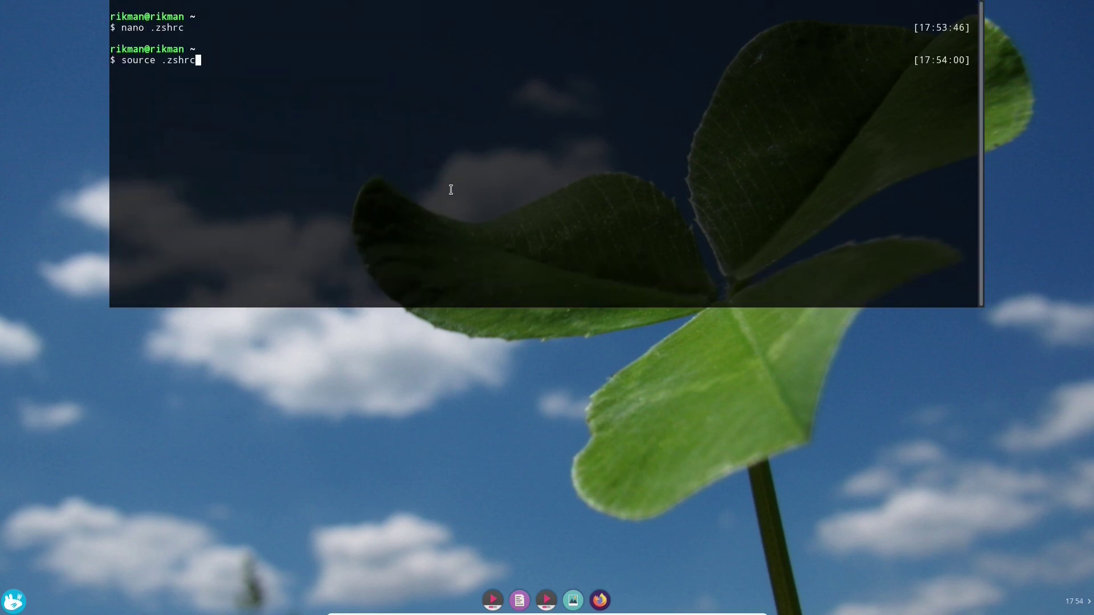
pyautogui.press('Return')
pyautogui.press('Up')
pyautogui.press('Return')
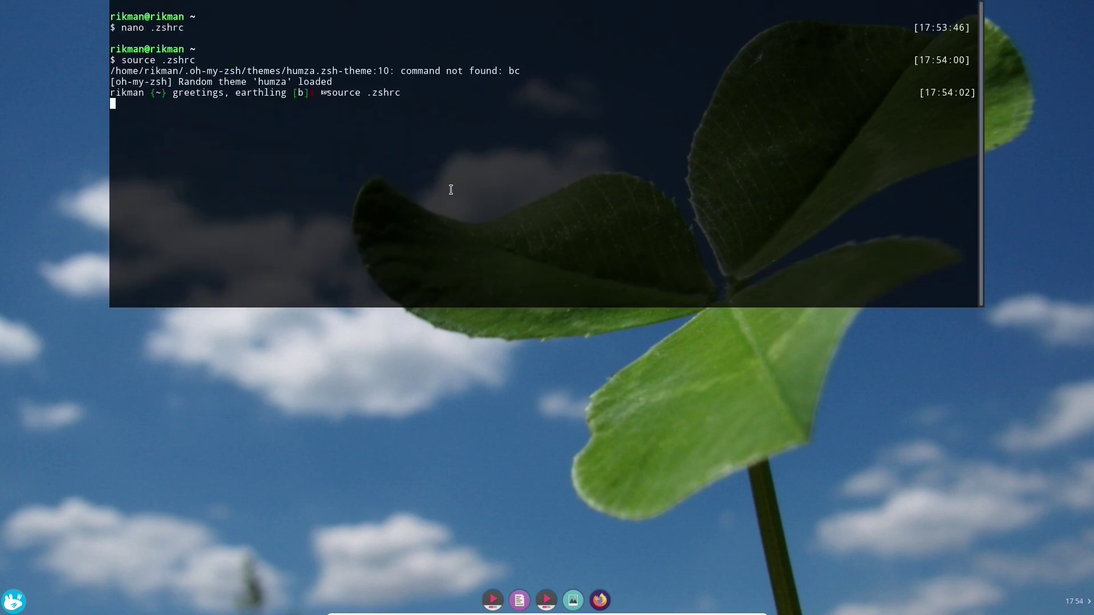
pyautogui.press('Up')
pyautogui.press('Return')
pyautogui.press('Up')
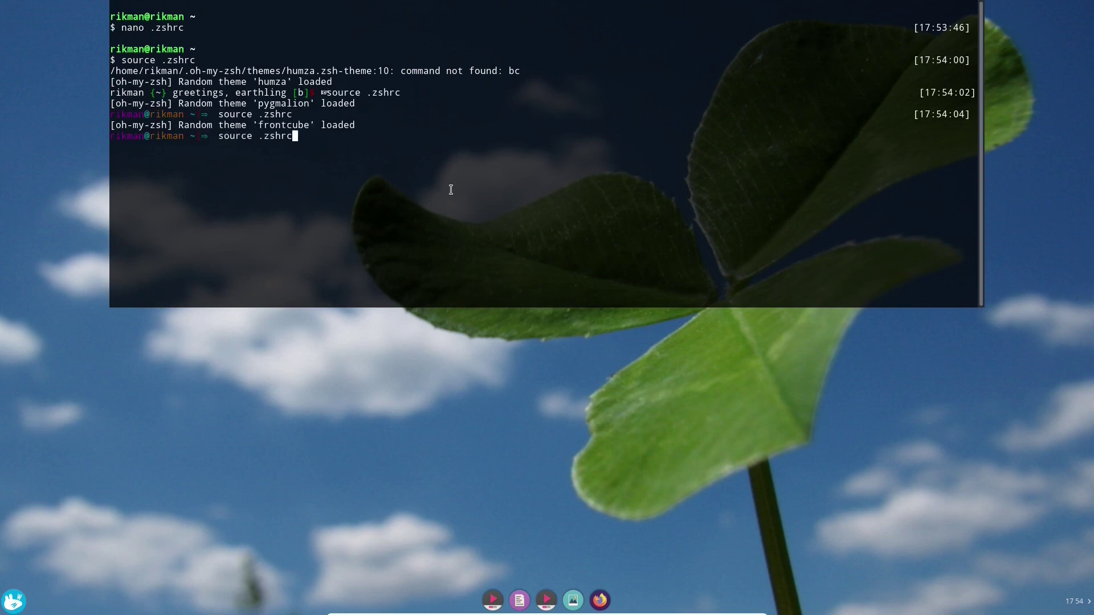
pyautogui.press('Return')
pyautogui.press('Up')
pyautogui.press('Return')
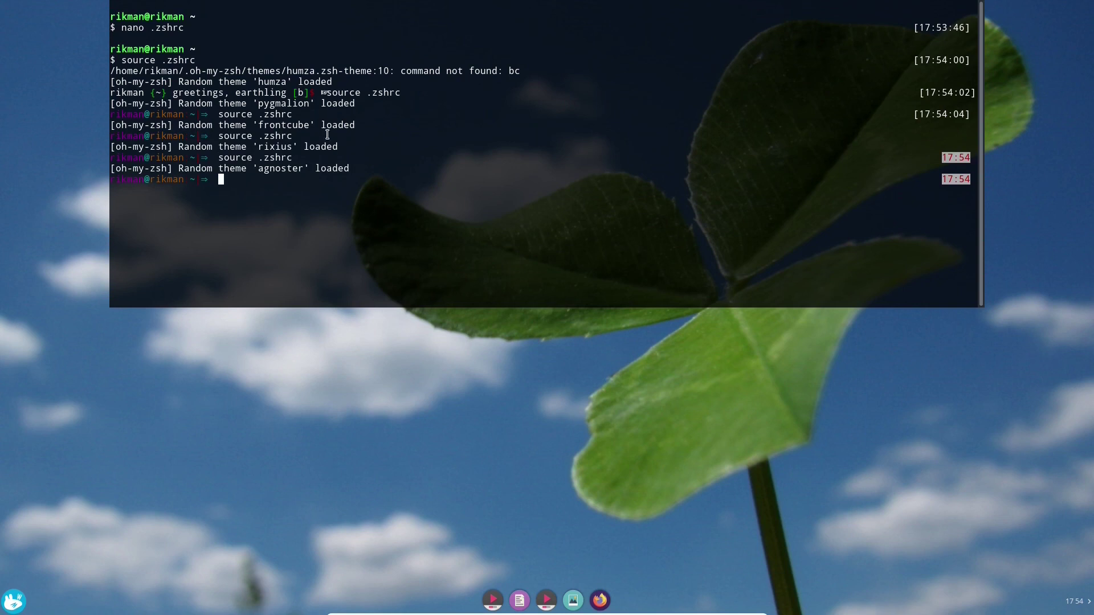
# Copy the theme name frontcube from the terminal output and open .zshrc in nano
pyautogui.doubleClick(278, 125)
pyautogui.rightClick(278, 125)
pyautogui.click(310, 172)
pyautogui.press('Up')
pyautogui.press('Up')
pyautogui.press('Return')
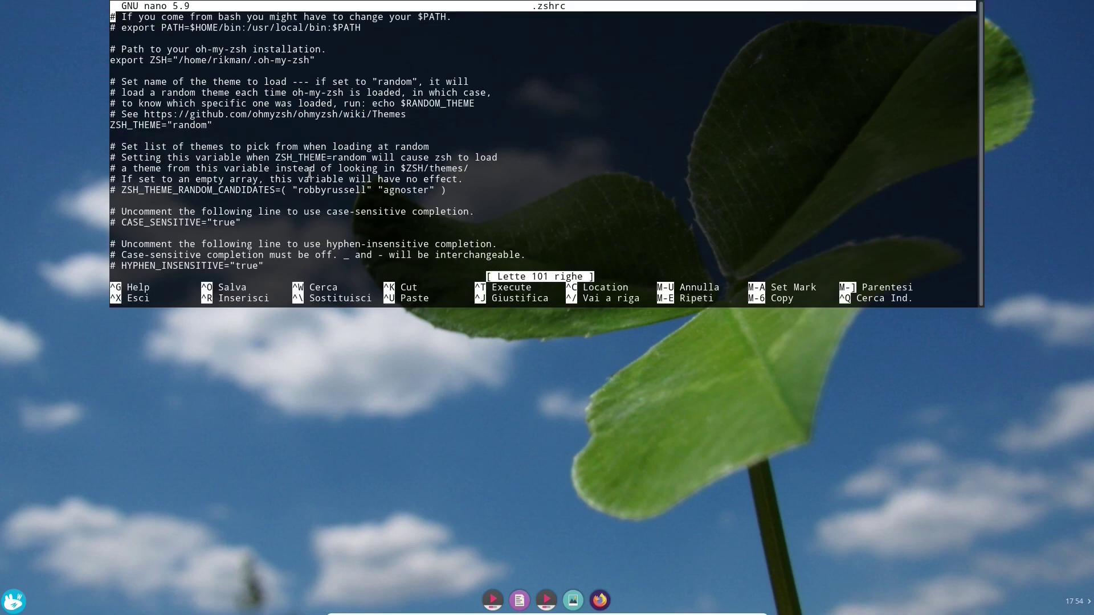
# Replace random with the copied name frontcube in the ZSH_THEME line and save .zshrc
pyautogui.press('Down')
pyautogui.press('Down')
pyautogui.press('Down')
pyautogui.press('Down')
pyautogui.press('Down')
pyautogui.press('Down')
pyautogui.press('Down')
pyautogui.press('Down')
pyautogui.press('Down')
pyautogui.press('Down')
pyautogui.press('Right')
pyautogui.press('Right')
pyautogui.press('Right')
pyautogui.press('Right')
pyautogui.press('Right')
pyautogui.press('Right')
pyautogui.press('Right')
pyautogui.press('Right')
pyautogui.press('Right')
pyautogui.press('Right')
pyautogui.press('Right')
pyautogui.press('Right')
pyautogui.press('Right')
pyautogui.press('Right')
pyautogui.press('Right')
pyautogui.press('Right')
pyautogui.press('Right')
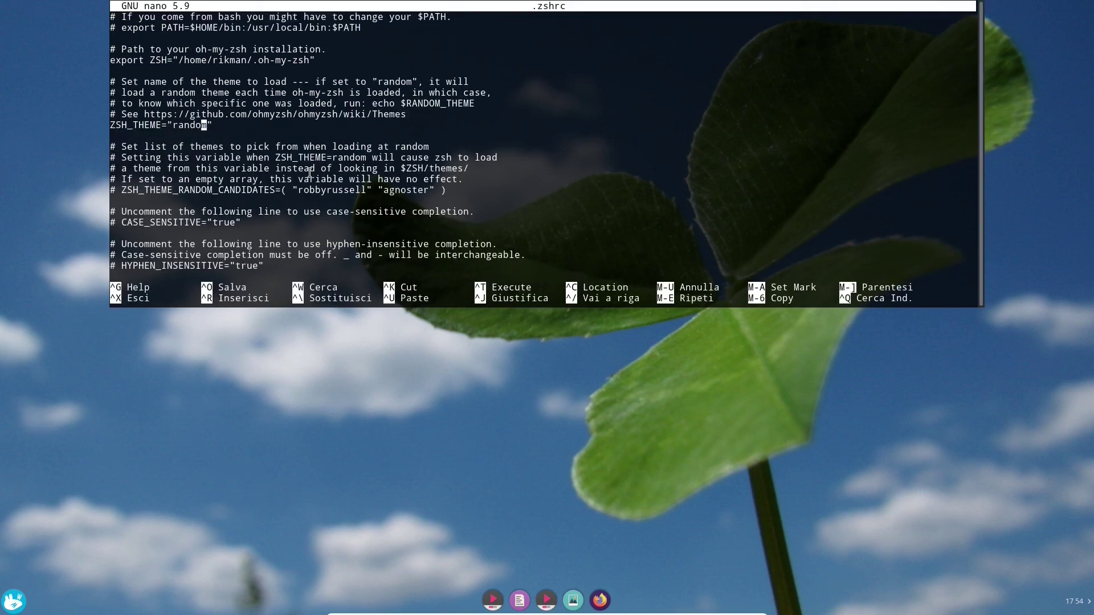
pyautogui.press('BackSpace')
pyautogui.press('BackSpace')
pyautogui.press('BackSpace')
pyautogui.press('BackSpace')
pyautogui.press('BackSpace')
pyautogui.press('BackSpace')
pyautogui.rightClick(306, 179)
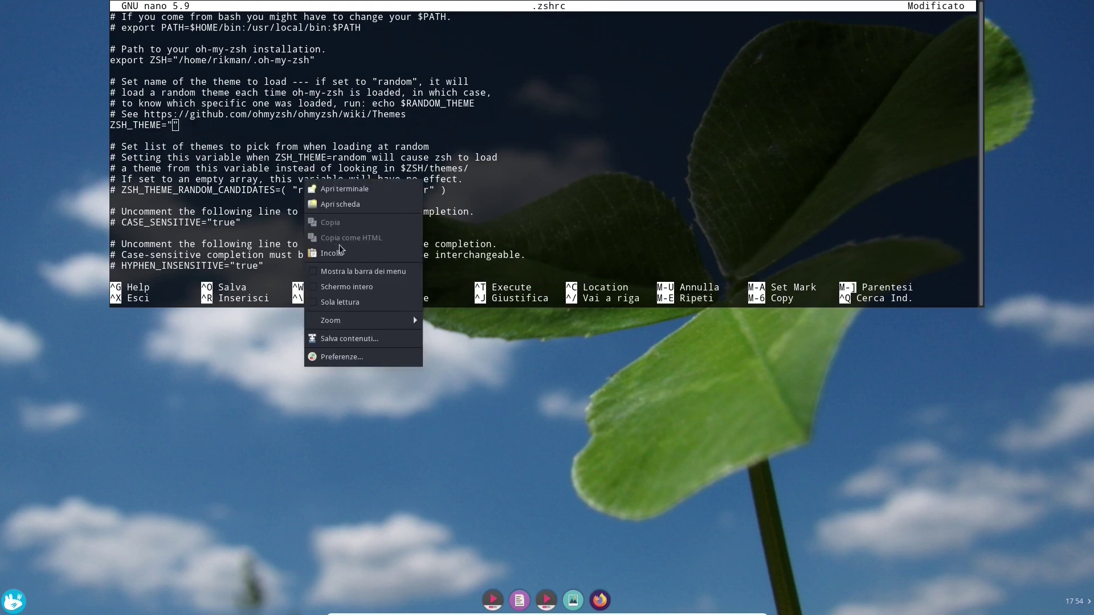
pyautogui.click(337, 253)
pyautogui.hotkey('ctrl', 'x')
pyautogui.press('y')
pyautogui.press('Return')
# Restart the drop-down terminal session with exit to check the new theme's prompt, and hide the terminal
pyautogui.write('exit')
pyautogui.press('Return')
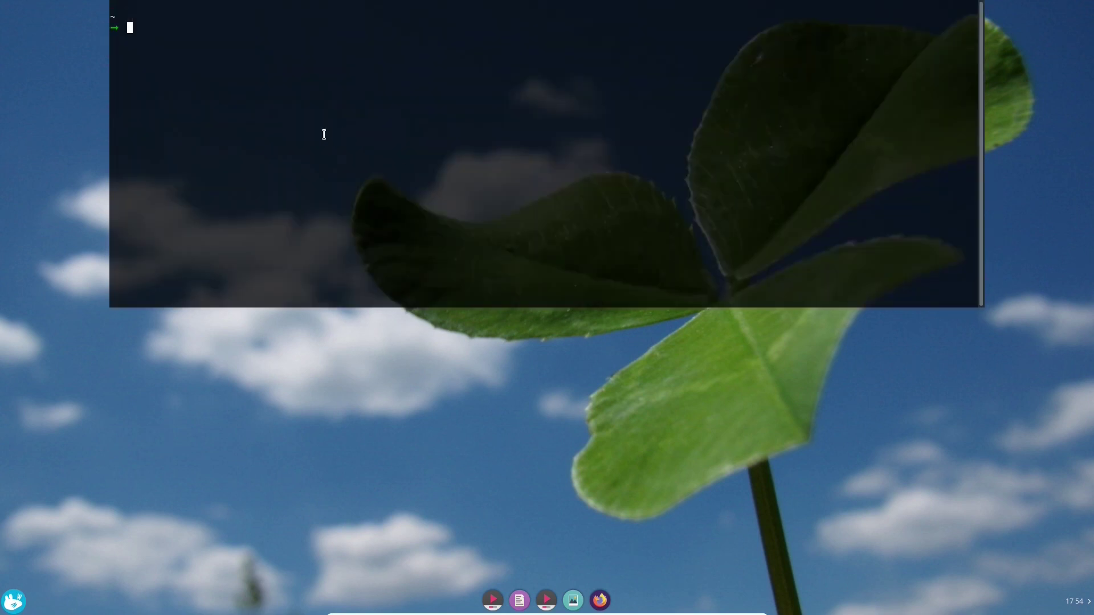
pyautogui.moveTo(117, 17); pyautogui.dragTo(128, 29)
pyautogui.click(127, 29)
pyautogui.press('F12')
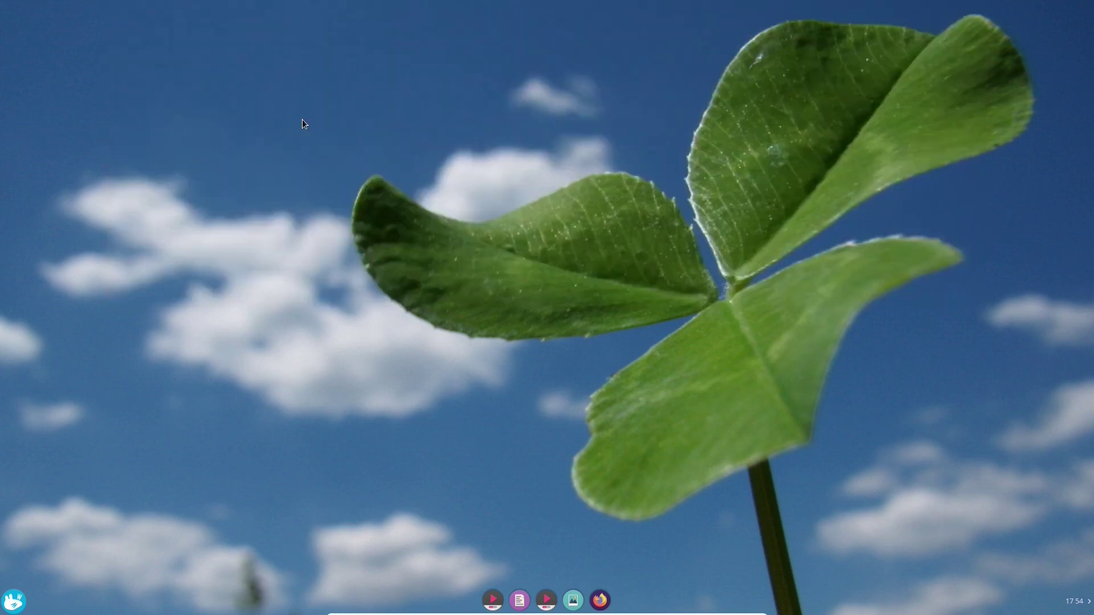
pyautogui.click(13, 601)
pyautogui.click(562, 367)
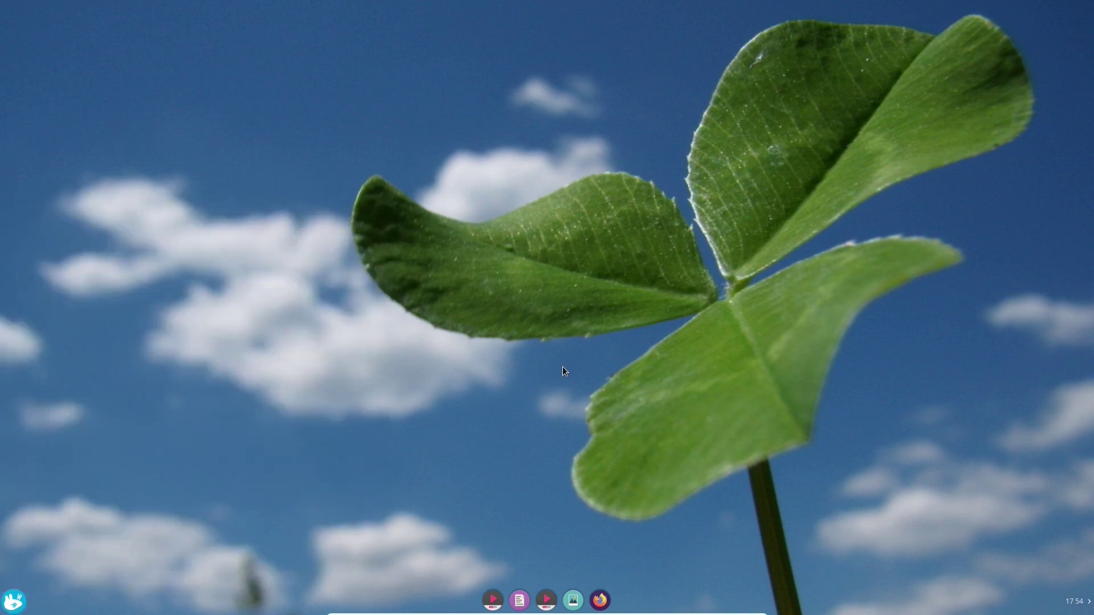